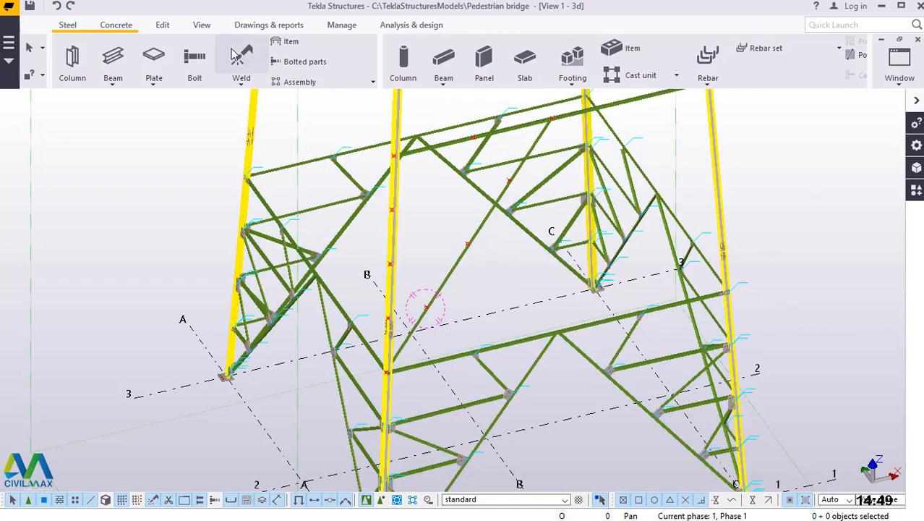
Rotate the 3D view with the mouse about the joint where the long diagonal brace meets the column at its lower end.
{"action": "left_click", "coordinate": [201, 26]}
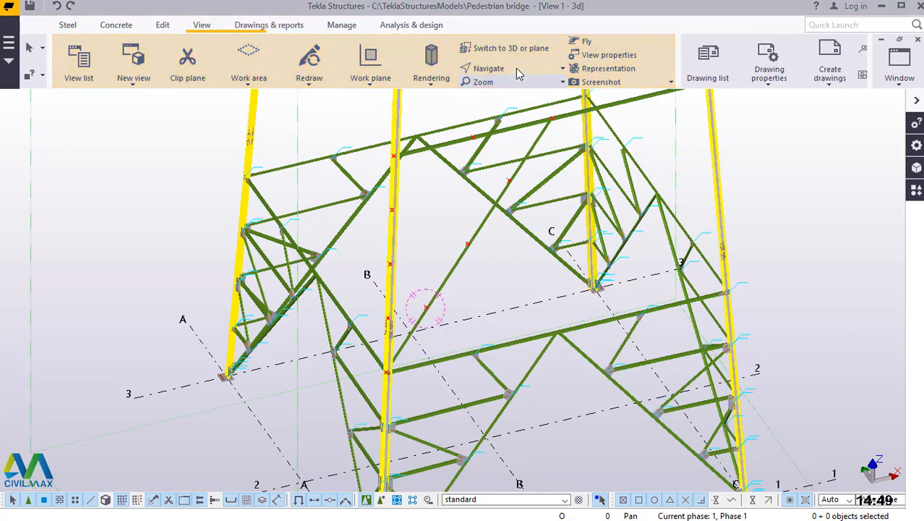
{"action": "left_click", "coordinate": [518, 71]}
{"action": "left_click", "coordinate": [519, 91]}
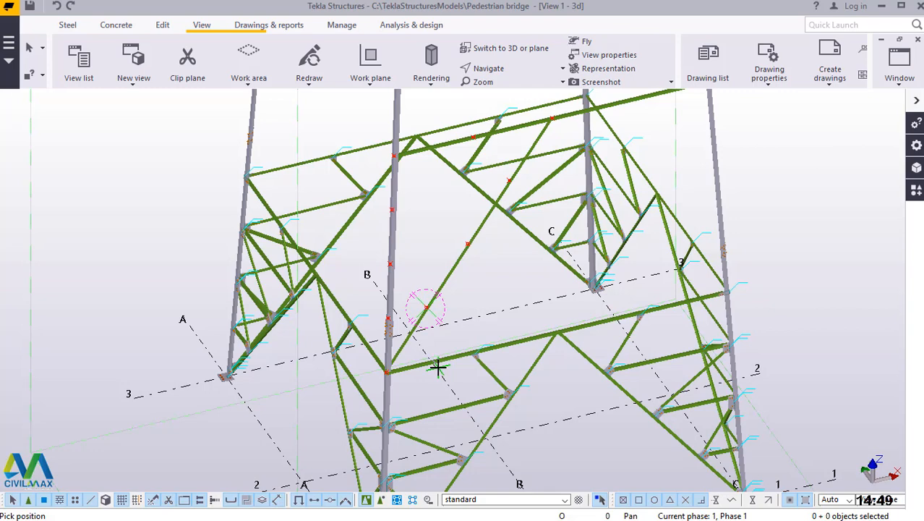
{"action": "left_click", "coordinate": [512, 70]}
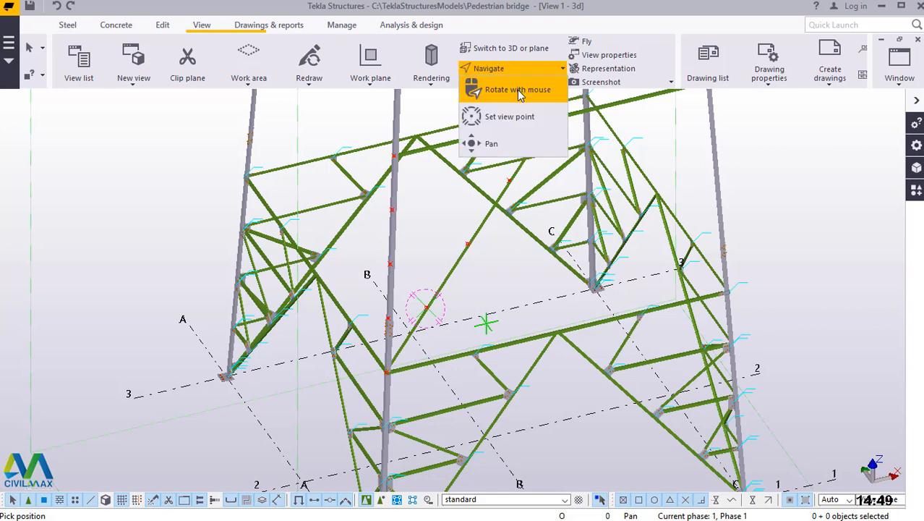
{"action": "left_click", "coordinate": [516, 90]}
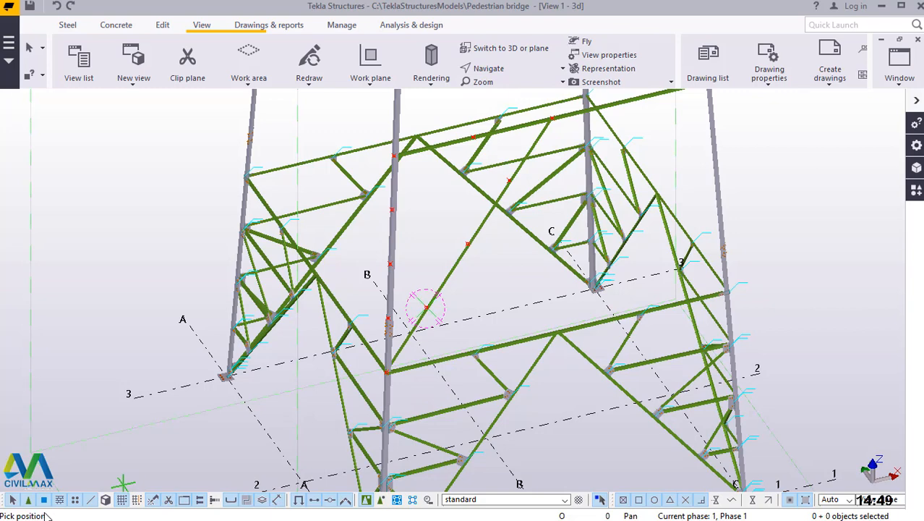
{"action": "left_click", "coordinate": [394, 375]}
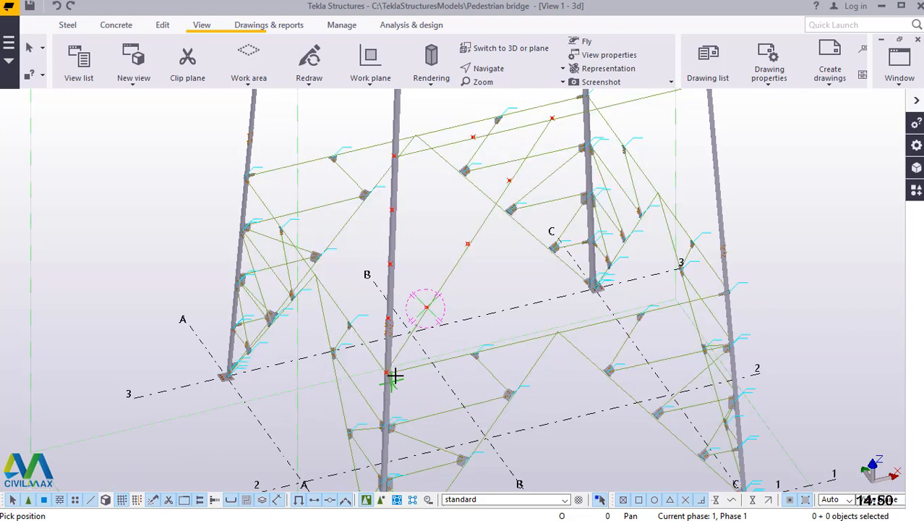
{"action": "left_click", "coordinate": [395, 376]}
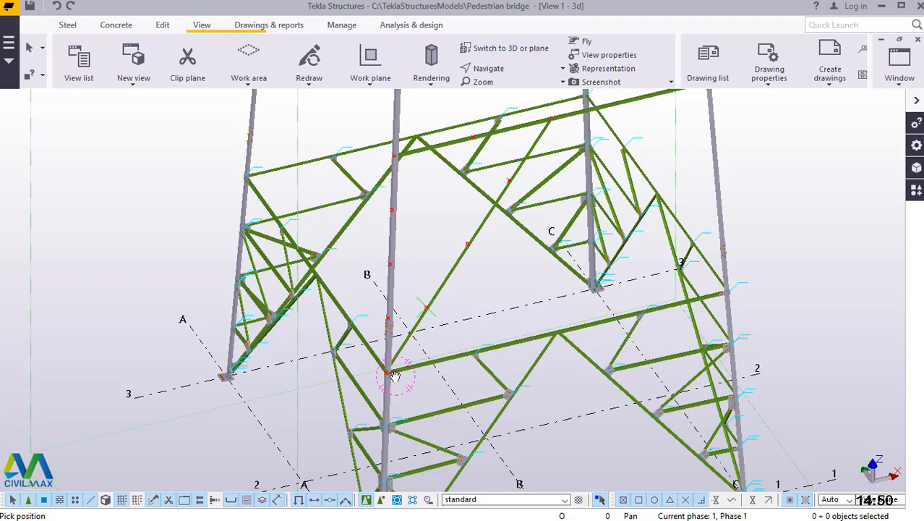
{"action": "mouse_move", "coordinate": [395, 375]}
{"action": "middle_mouse_down", "text": "ctrl"}
{"action": "mouse_move", "coordinate": [540, 366]}
{"action": "mouse_move", "coordinate": [464, 384]}
{"action": "mouse_move", "coordinate": [336, 369]}
{"action": "mouse_move", "coordinate": [291, 353]}
{"action": "mouse_move", "coordinate": [264, 314]}
{"action": "mouse_move", "coordinate": [384, 314]}
{"action": "mouse_move", "coordinate": [468, 336]}
{"action": "mouse_move", "coordinate": [486, 363]}
{"action": "mouse_move", "coordinate": [449, 372]}
{"action": "mouse_move", "coordinate": [481, 387]}
{"action": "mouse_move", "coordinate": [550, 390]}
{"action": "mouse_move", "coordinate": [469, 438]}
{"action": "mouse_move", "coordinate": [444, 430]}
{"action": "mouse_move", "coordinate": [400, 290]}
{"action": "middle_mouse_up", "text": "ctrl"}
{"action": "scroll", "coordinate": [400, 290], "scroll_direction": "up", "scroll_amount": 4}
{"action": "right_click", "coordinate": [443, 202]}
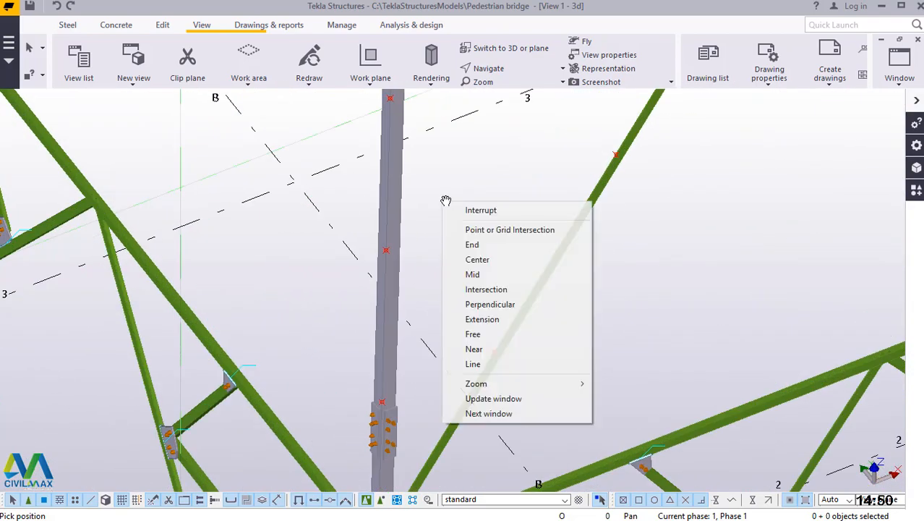
{"action": "left_click", "coordinate": [471, 210]}
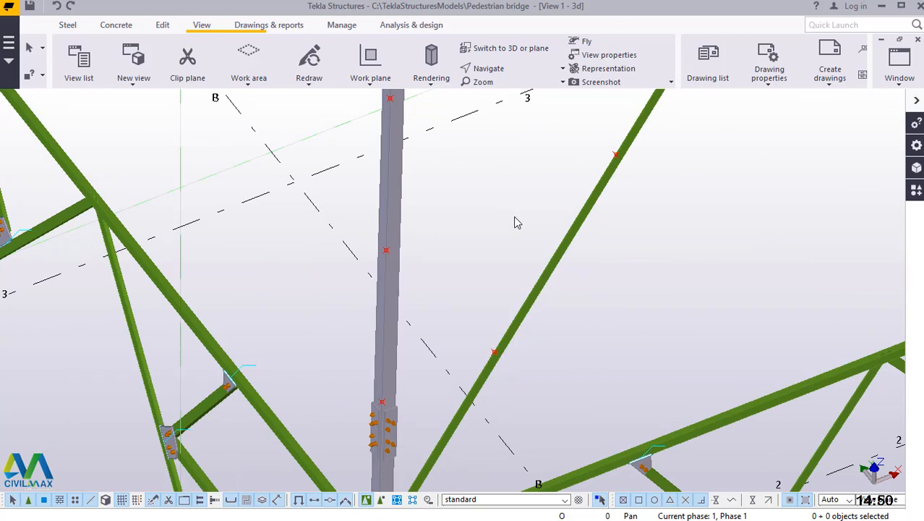
{"action": "scroll", "coordinate": [491, 320], "scroll_direction": "down", "scroll_amount": 3}
{"action": "scroll", "coordinate": [448, 355], "scroll_direction": "up", "scroll_amount": 3}
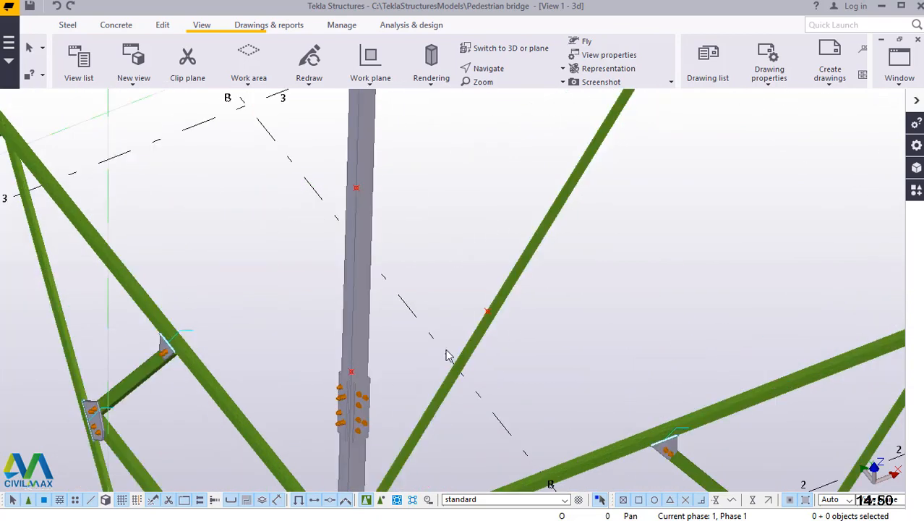
Create a steel beam from the column point just above the bolted splice to the lowest marked point on the long diagonal brace.
{"action": "left_click", "coordinate": [66, 26]}
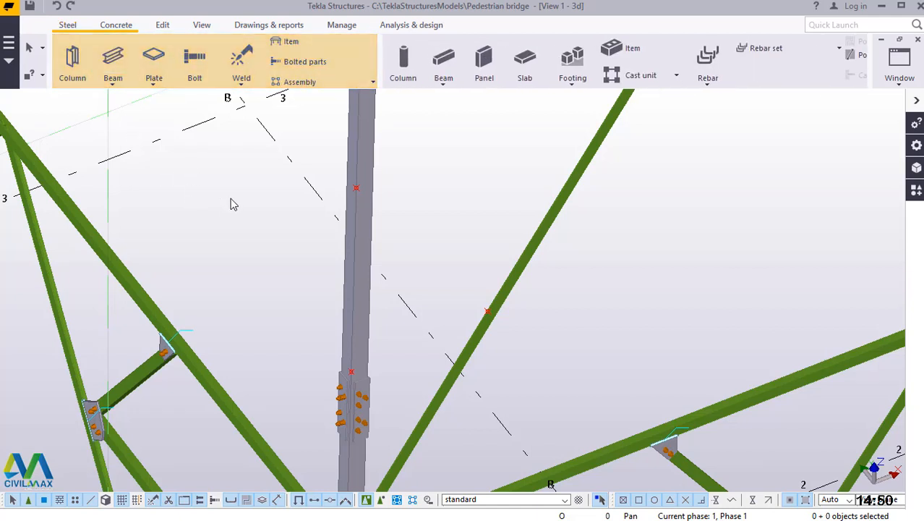
{"action": "left_click", "coordinate": [113, 84]}
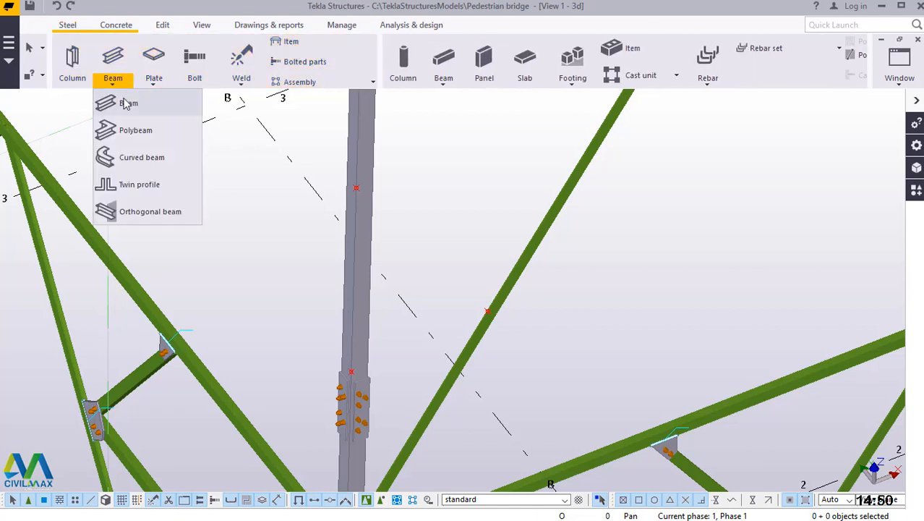
{"action": "left_click", "coordinate": [125, 104]}
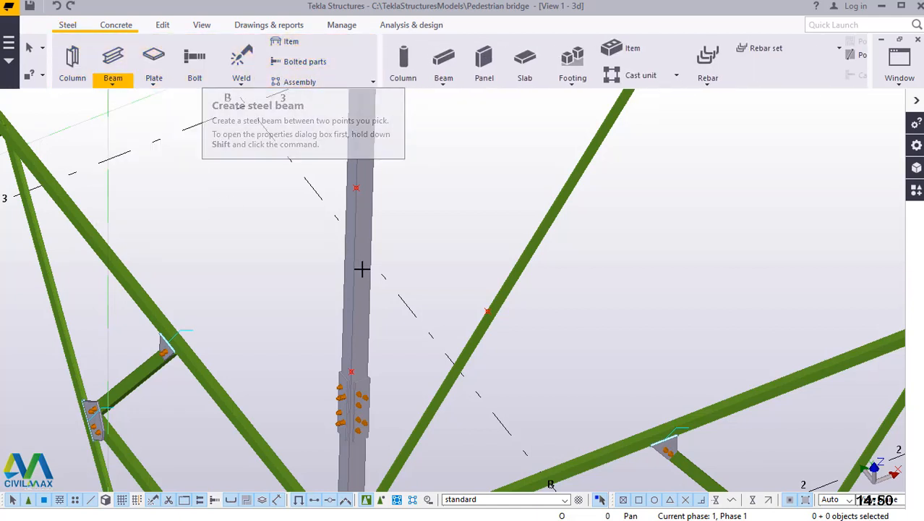
{"action": "scroll", "coordinate": [365, 373], "scroll_direction": "up", "scroll_amount": 1}
{"action": "scroll", "coordinate": [365, 373], "scroll_direction": "up", "scroll_amount": 1}
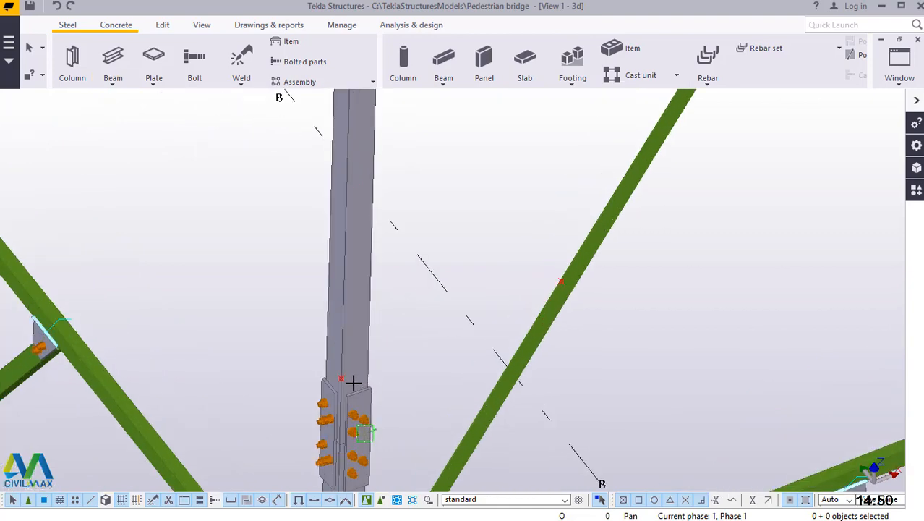
{"action": "scroll", "coordinate": [353, 382], "scroll_direction": "up", "scroll_amount": 3}
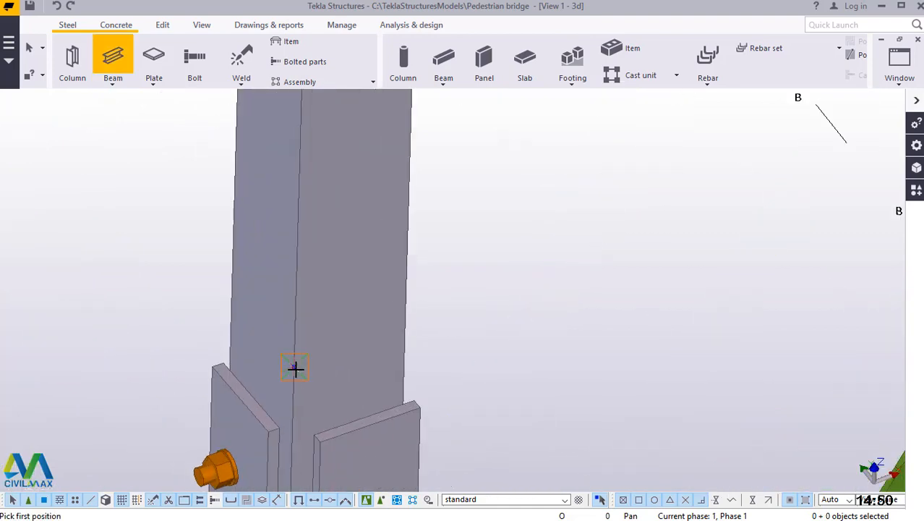
{"action": "left_click", "coordinate": [295, 367]}
{"action": "scroll", "coordinate": [251, 379], "scroll_direction": "down", "scroll_amount": 3}
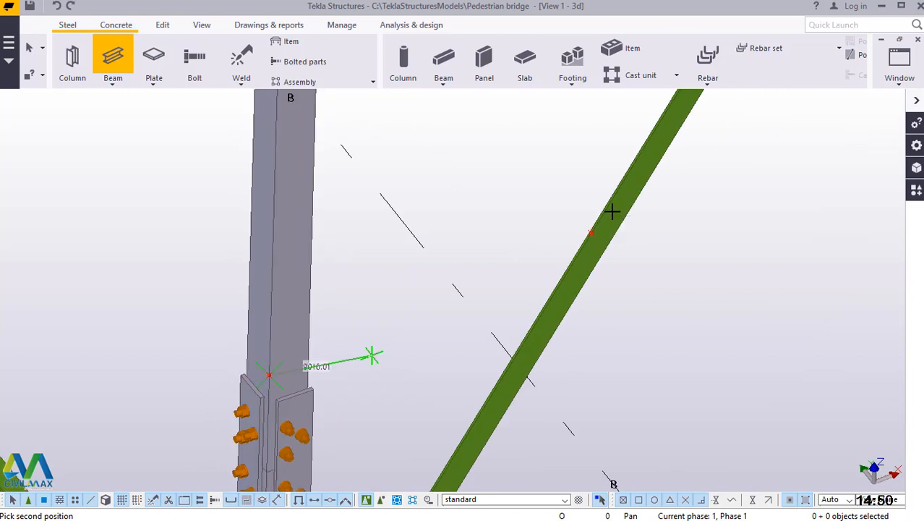
{"action": "scroll", "coordinate": [612, 211], "scroll_direction": "up", "scroll_amount": 1}
{"action": "scroll", "coordinate": [594, 217], "scroll_direction": "up", "scroll_amount": 4}
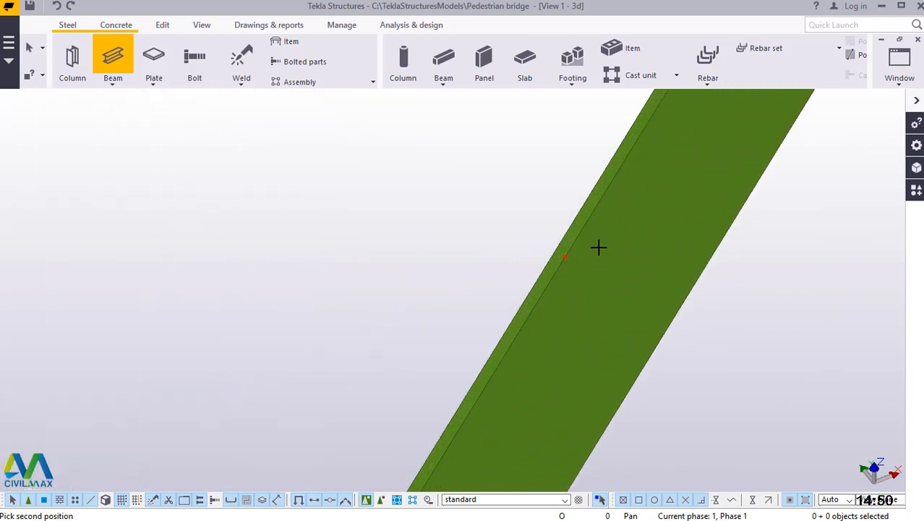
{"action": "left_click", "coordinate": [566, 257]}
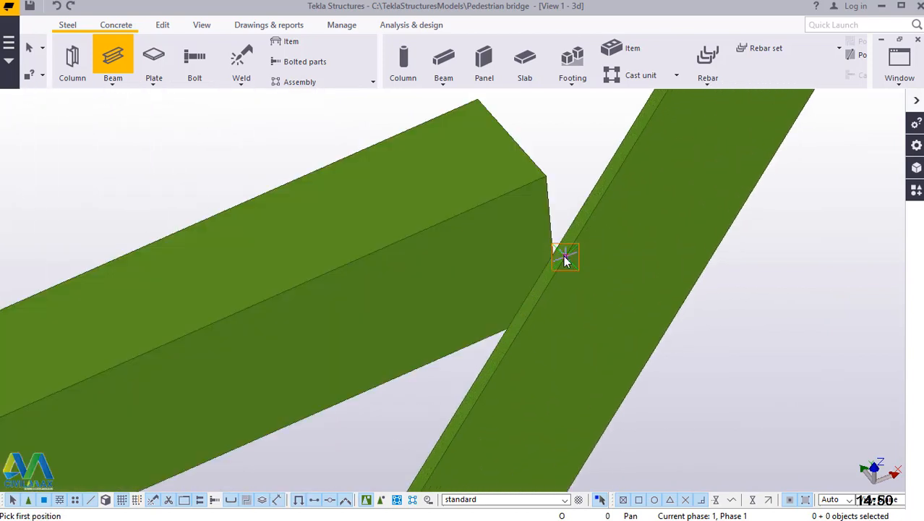
Add a steel beam from the diagonal brace's lowest marked point to the second point above the splice on the column.
{"action": "left_click", "coordinate": [602, 355]}
{"action": "scroll", "coordinate": [604, 353], "scroll_direction": "down", "scroll_amount": 5}
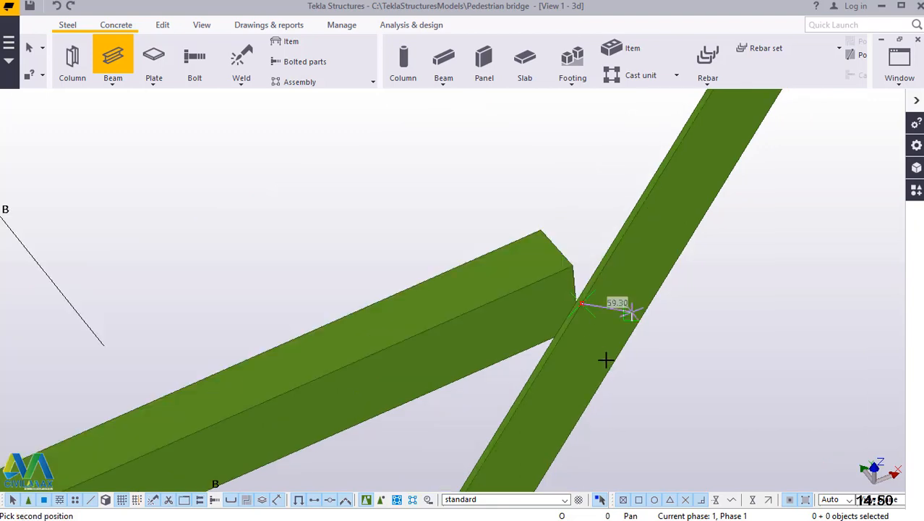
{"action": "scroll", "coordinate": [596, 336], "scroll_direction": "down", "scroll_amount": 3}
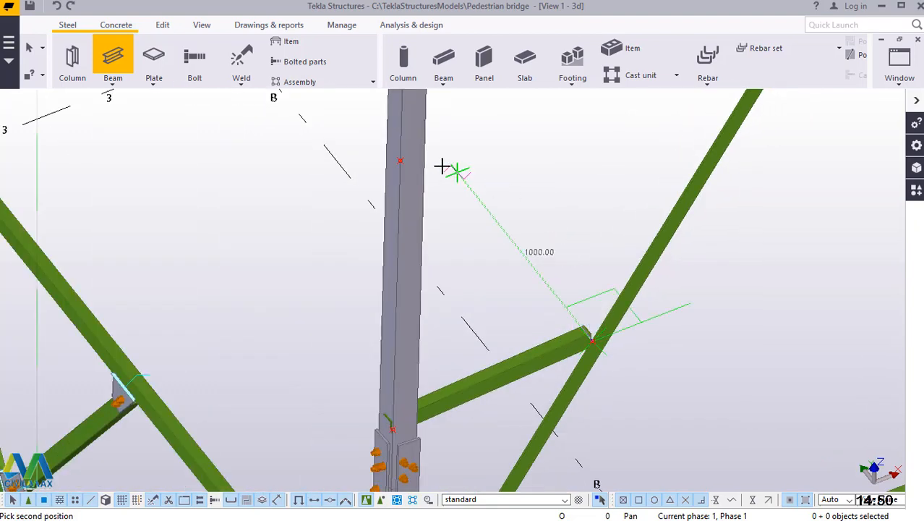
{"action": "scroll", "coordinate": [394, 155], "scroll_direction": "up", "scroll_amount": 4}
{"action": "scroll", "coordinate": [373, 154], "scroll_direction": "up", "scroll_amount": 1}
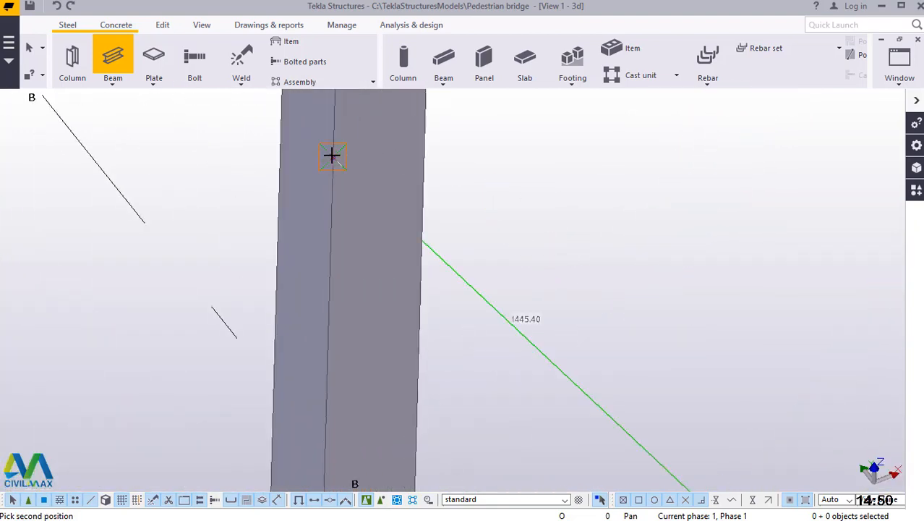
{"action": "left_click", "coordinate": [334, 159]}
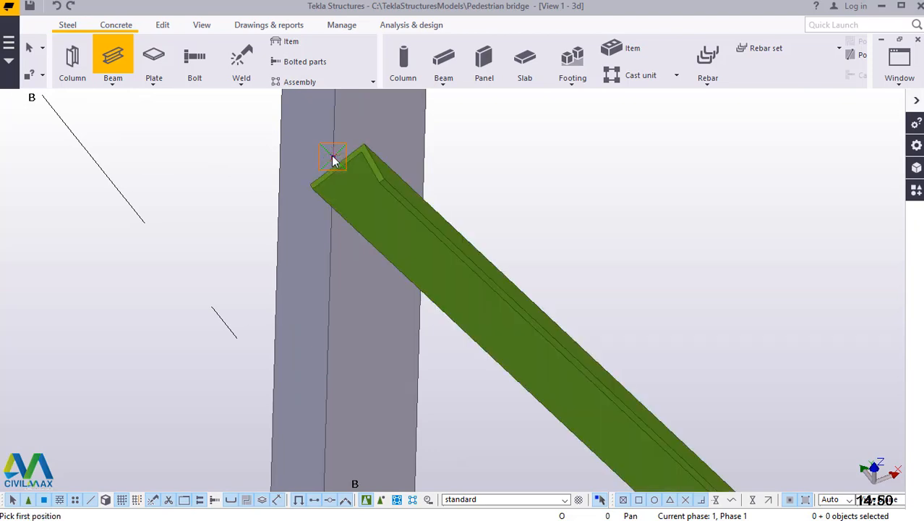
Add a steel beam from the column's second point above the splice to the second marked point on the long diagonal brace.
{"action": "left_click", "coordinate": [334, 158]}
{"action": "scroll", "coordinate": [331, 221], "scroll_direction": "down", "scroll_amount": 4}
{"action": "scroll", "coordinate": [332, 318], "scroll_direction": "down", "scroll_amount": 2}
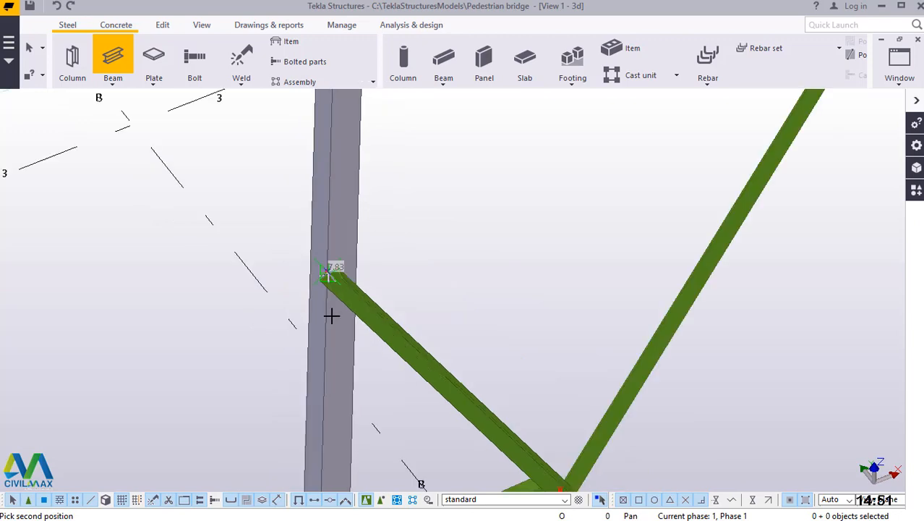
{"action": "scroll", "coordinate": [331, 316], "scroll_direction": "down", "scroll_amount": 3}
{"action": "scroll", "coordinate": [599, 238], "scroll_direction": "up", "scroll_amount": 3}
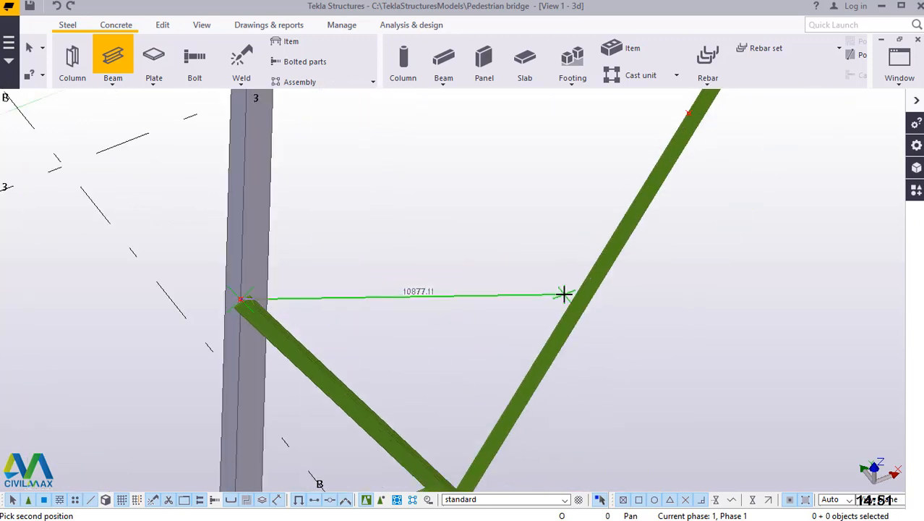
{"action": "scroll", "coordinate": [563, 292], "scroll_direction": "down", "scroll_amount": 3}
{"action": "scroll", "coordinate": [644, 174], "scroll_direction": "up", "scroll_amount": 3}
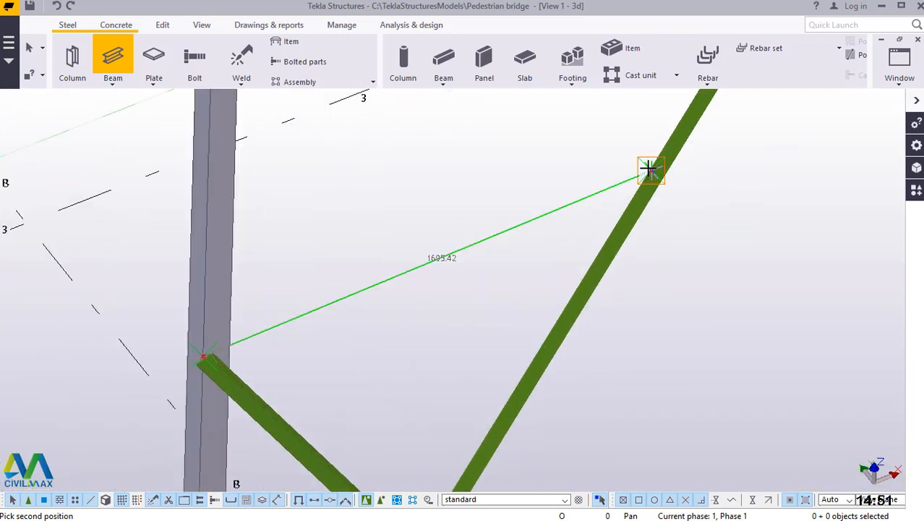
{"action": "scroll", "coordinate": [649, 169], "scroll_direction": "up", "scroll_amount": 3}
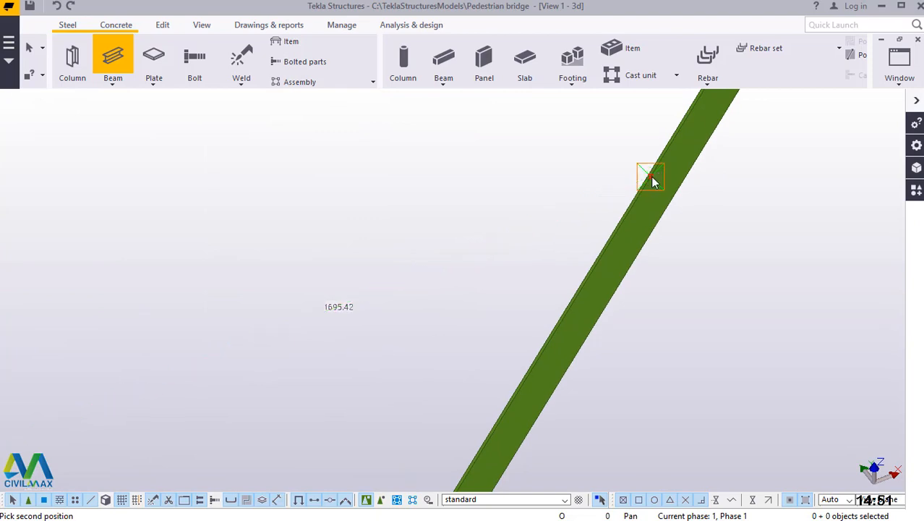
{"action": "left_click", "coordinate": [653, 180]}
Add a steel beam from the diagonal brace's second marked point to the third point above the splice on the column.
{"action": "left_click", "coordinate": [651, 179]}
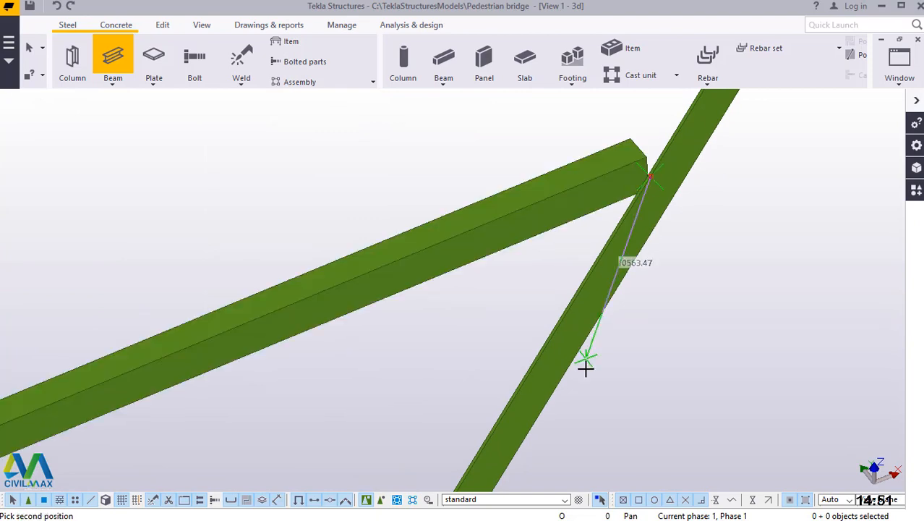
{"action": "scroll", "coordinate": [586, 367], "scroll_direction": "down", "scroll_amount": 3}
{"action": "scroll", "coordinate": [595, 357], "scroll_direction": "up", "scroll_amount": 1}
{"action": "scroll", "coordinate": [331, 247], "scroll_direction": "up", "scroll_amount": 3}
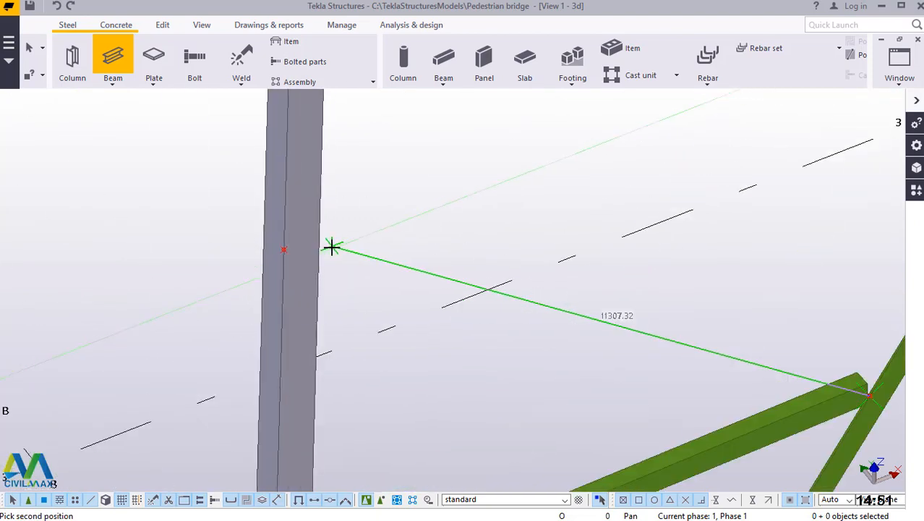
{"action": "scroll", "coordinate": [311, 248], "scroll_direction": "up", "scroll_amount": 1}
{"action": "left_click", "coordinate": [276, 250]}
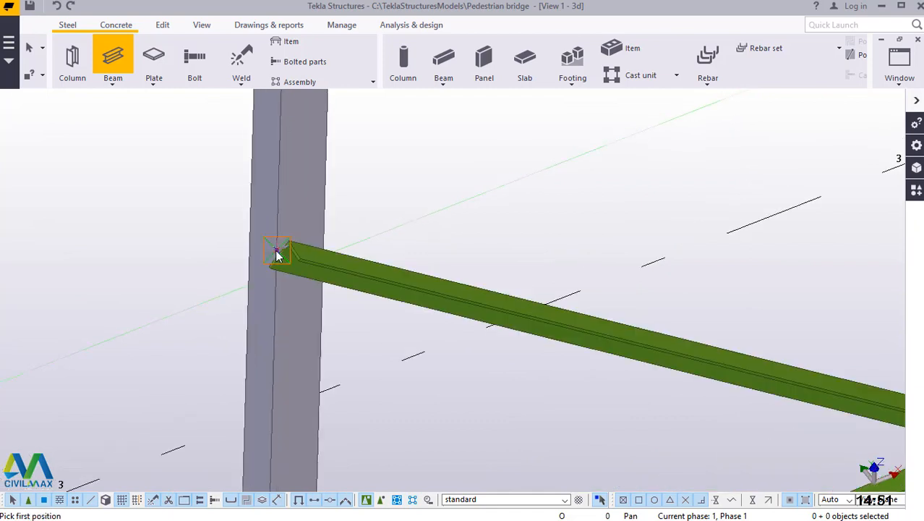
Add a steel beam from the column's third point above the splice to the third marked point on the long diagonal brace.
{"action": "left_click", "coordinate": [276, 250]}
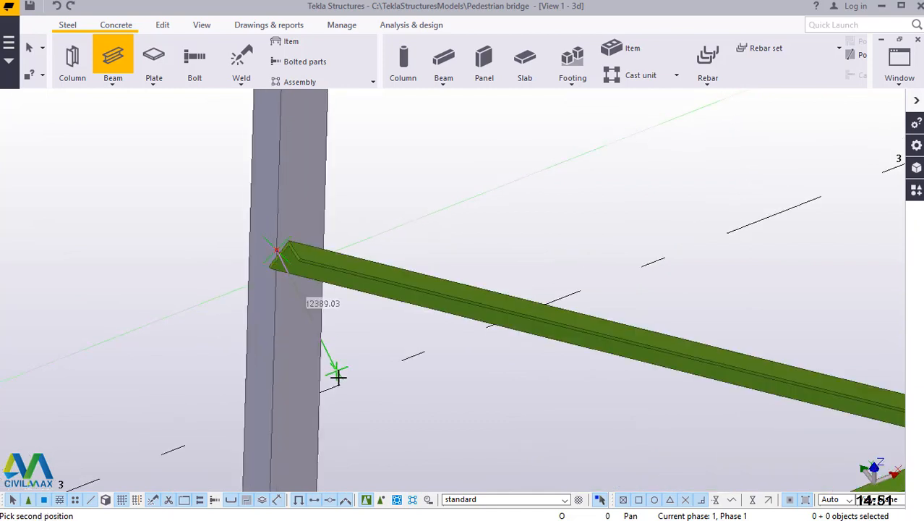
{"action": "scroll", "coordinate": [337, 377], "scroll_direction": "down", "scroll_amount": 3}
{"action": "scroll", "coordinate": [367, 375], "scroll_direction": "up", "scroll_amount": 1}
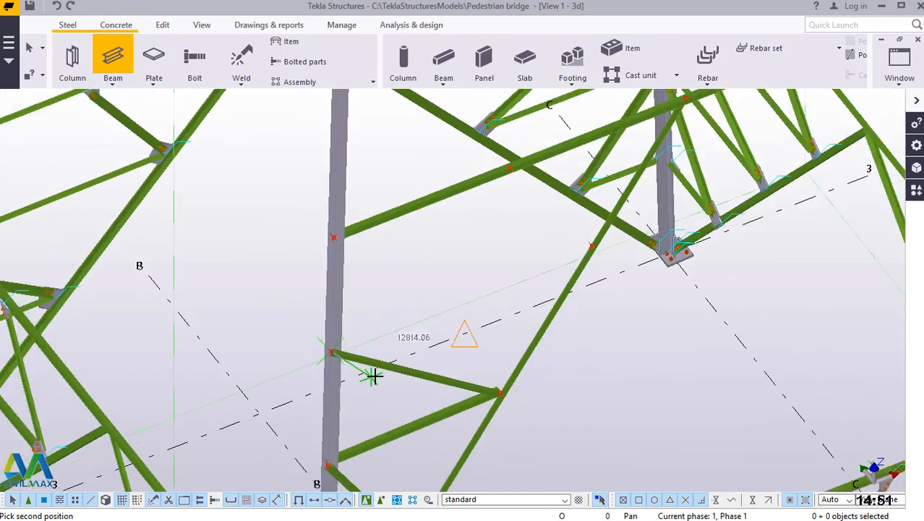
{"action": "scroll", "coordinate": [598, 241], "scroll_direction": "up", "scroll_amount": 4}
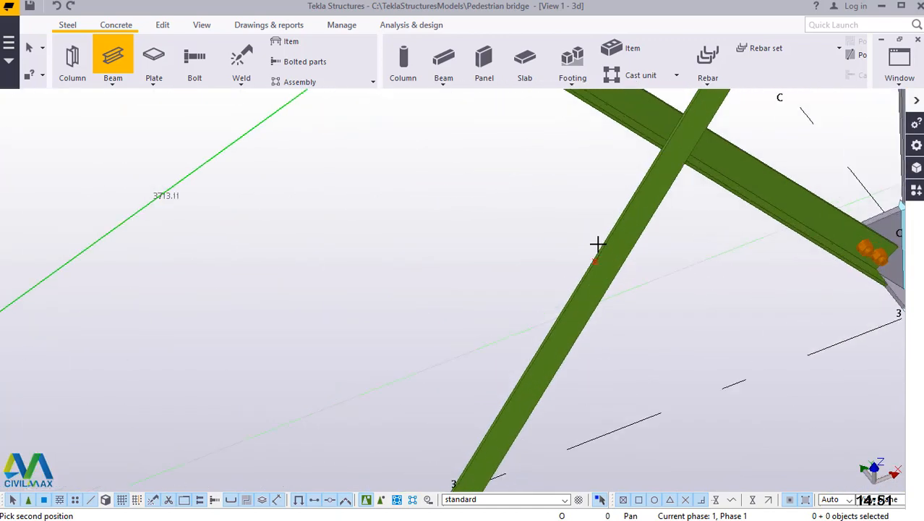
{"action": "scroll", "coordinate": [597, 242], "scroll_direction": "up", "scroll_amount": 2}
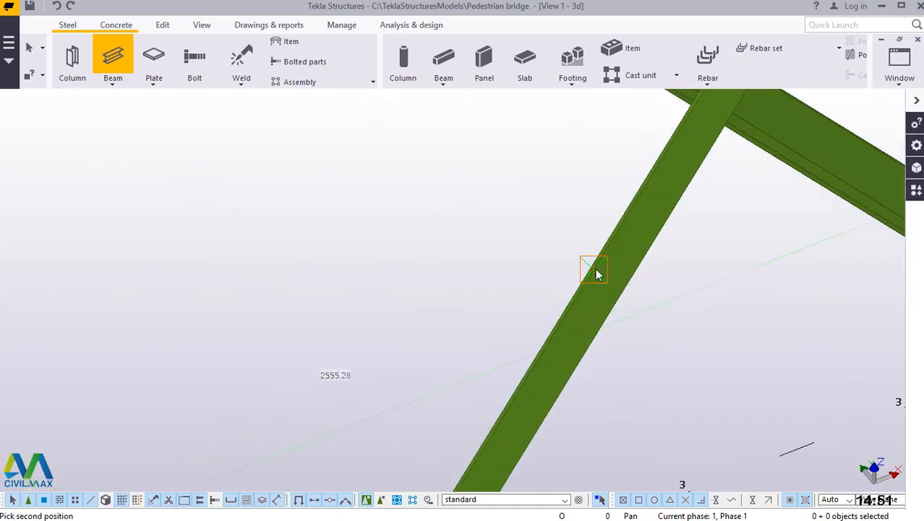
{"action": "left_click", "coordinate": [598, 274]}
Add a steel beam from the long diagonal brace's third marked point to the marked point on the upper horizontal member.
{"action": "left_click", "coordinate": [499, 398]}
{"action": "scroll", "coordinate": [497, 398], "scroll_direction": "down", "scroll_amount": 4}
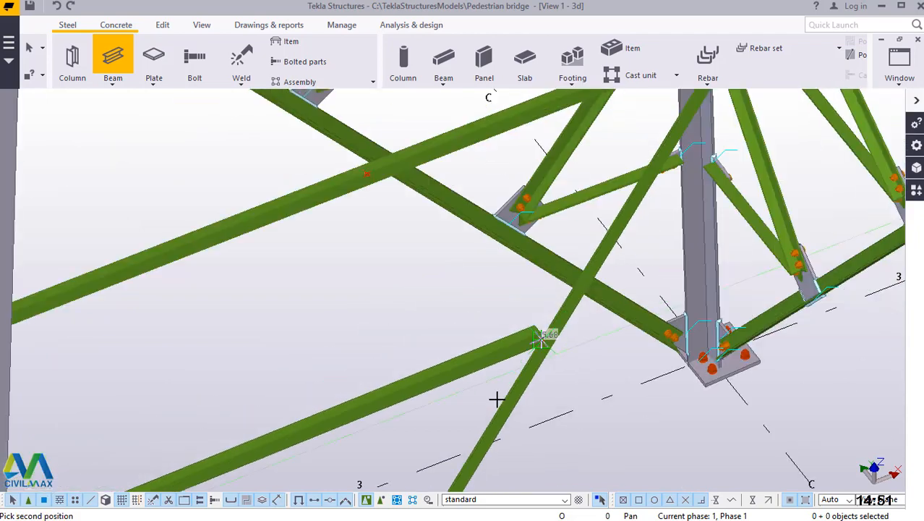
{"action": "scroll", "coordinate": [382, 201], "scroll_direction": "up", "scroll_amount": 4}
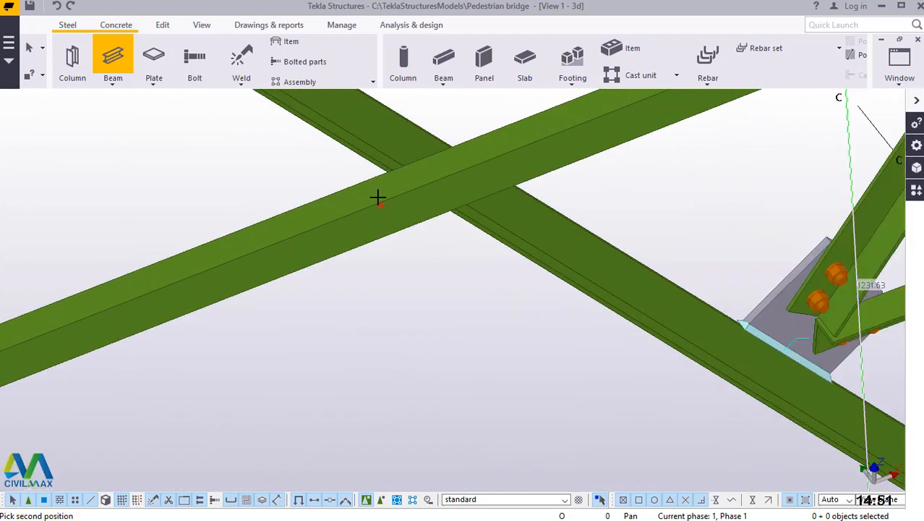
{"action": "scroll", "coordinate": [378, 197], "scroll_direction": "up", "scroll_amount": 3}
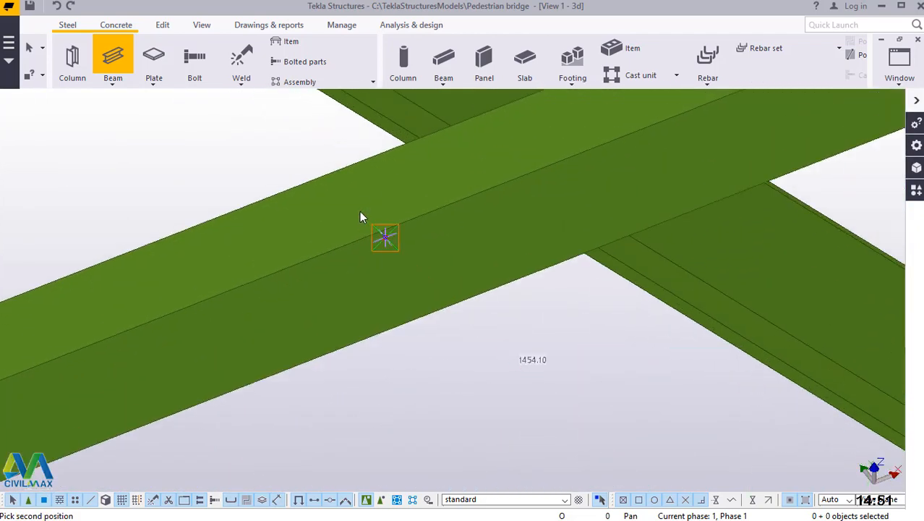
{"action": "left_click", "coordinate": [361, 217]}
{"action": "right_click", "coordinate": [269, 171]}
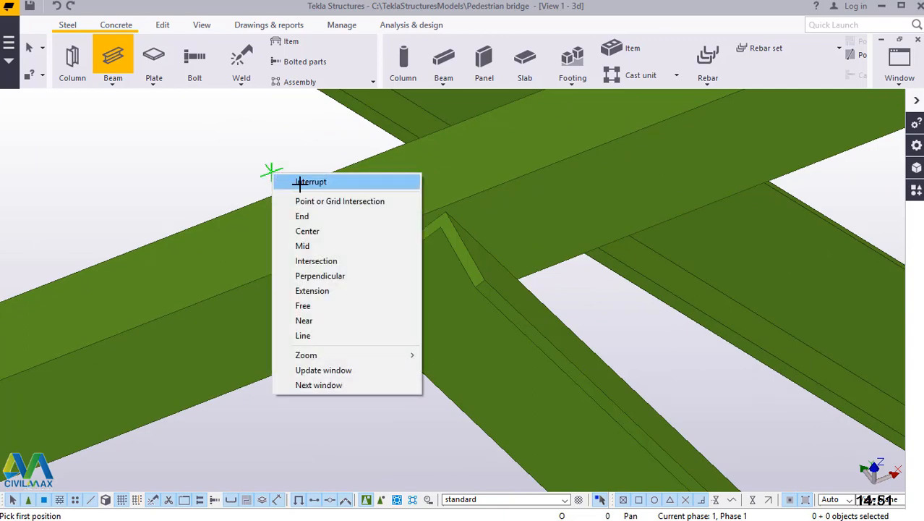
{"action": "left_click", "coordinate": [300, 182]}
Search the applications and components catalogue for 11.
{"action": "scroll", "coordinate": [322, 205], "scroll_direction": "down", "scroll_amount": 6}
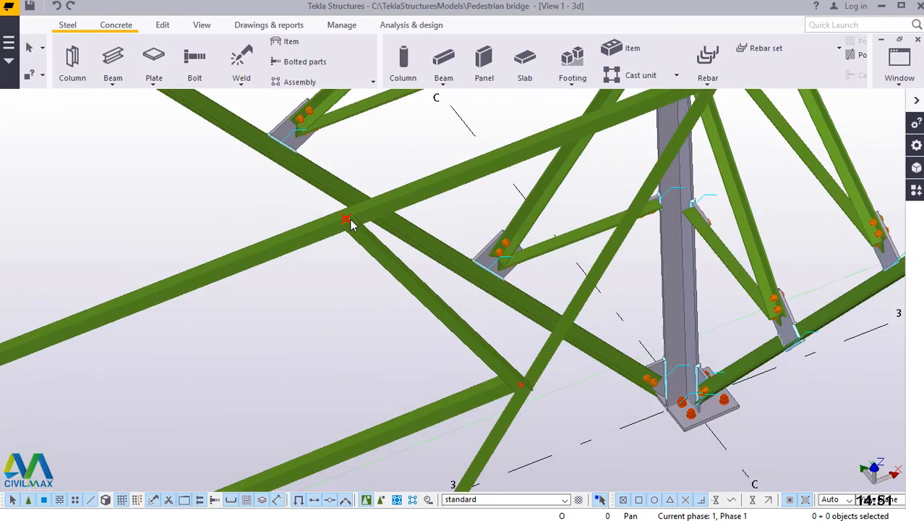
{"action": "scroll", "coordinate": [350, 225], "scroll_direction": "down", "scroll_amount": 8}
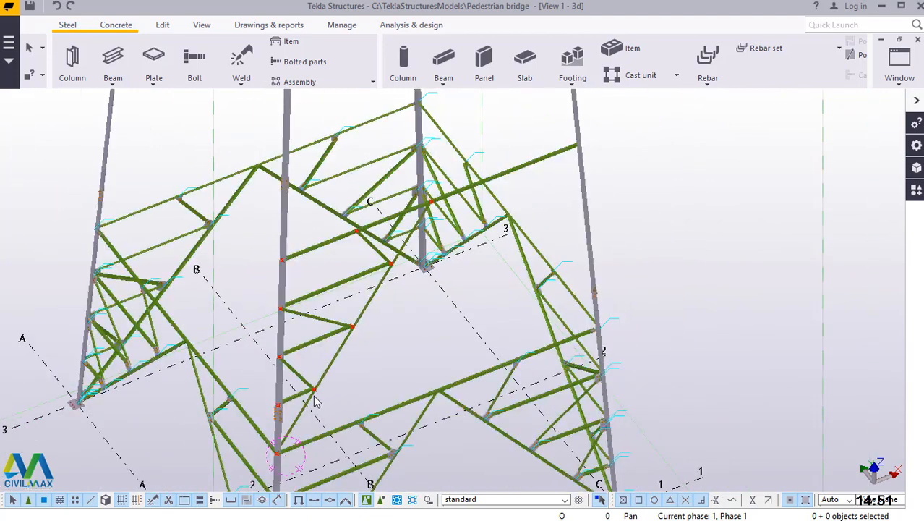
{"action": "scroll", "coordinate": [314, 402], "scroll_direction": "up", "scroll_amount": 8}
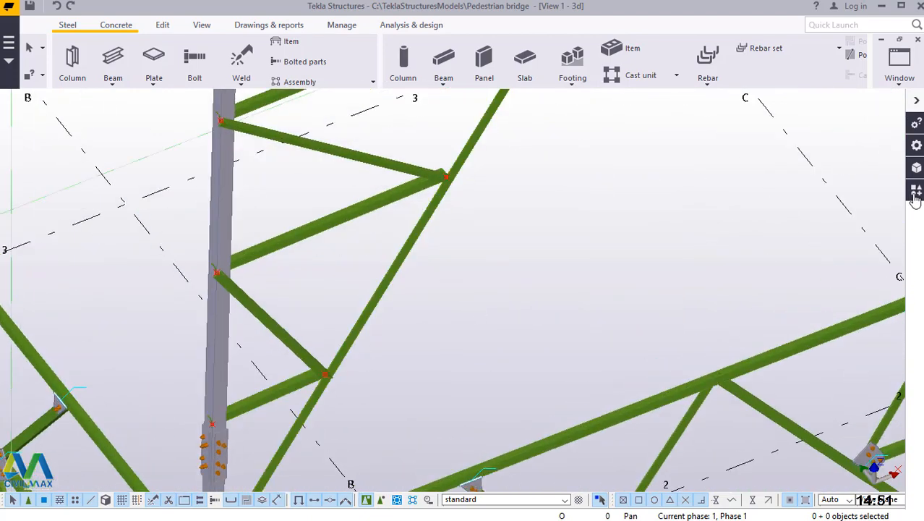
{"action": "left_click", "coordinate": [916, 192]}
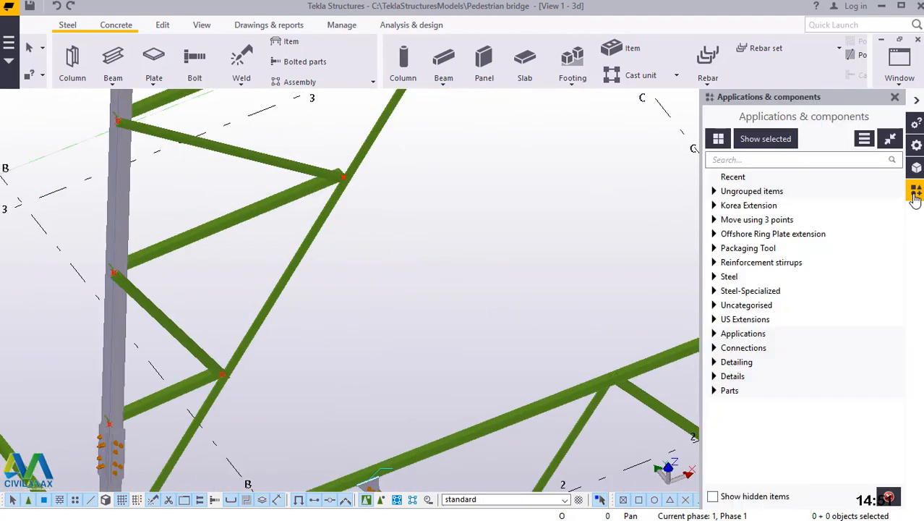
{"action": "left_click", "coordinate": [737, 165]}
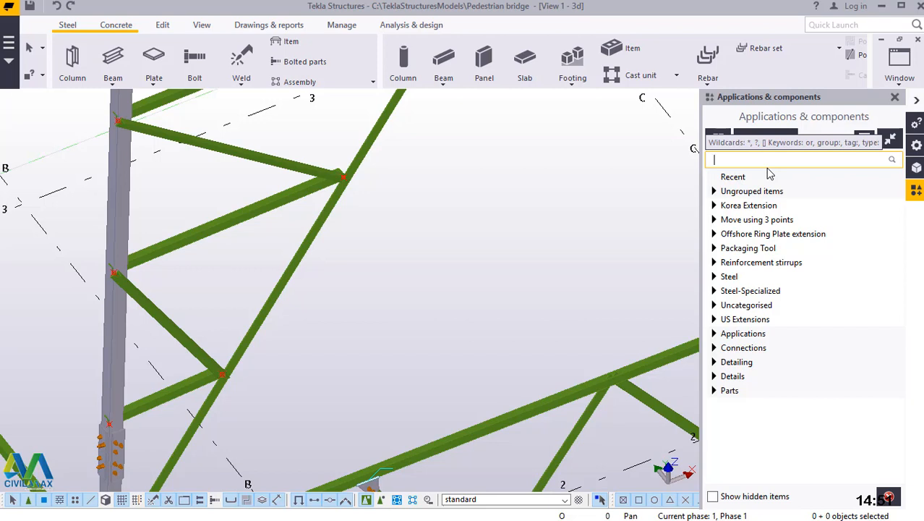
{"action": "type", "text": "11"}
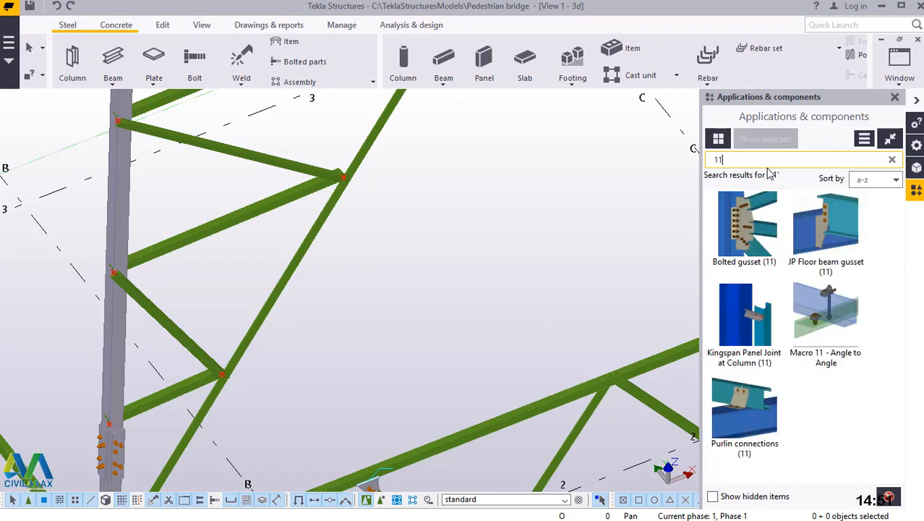
Connect the lowest secondary bracing beam to the column above the splice with a Bolted gusset (11) component.
{"action": "left_click", "coordinate": [747, 239]}
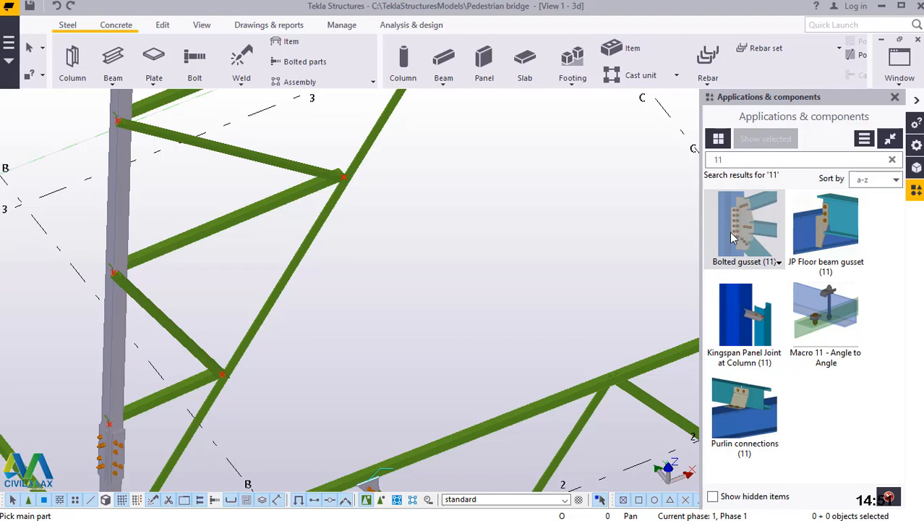
{"action": "scroll", "coordinate": [303, 278], "scroll_direction": "down", "scroll_amount": 2}
{"action": "scroll", "coordinate": [202, 373], "scroll_direction": "up", "scroll_amount": 4}
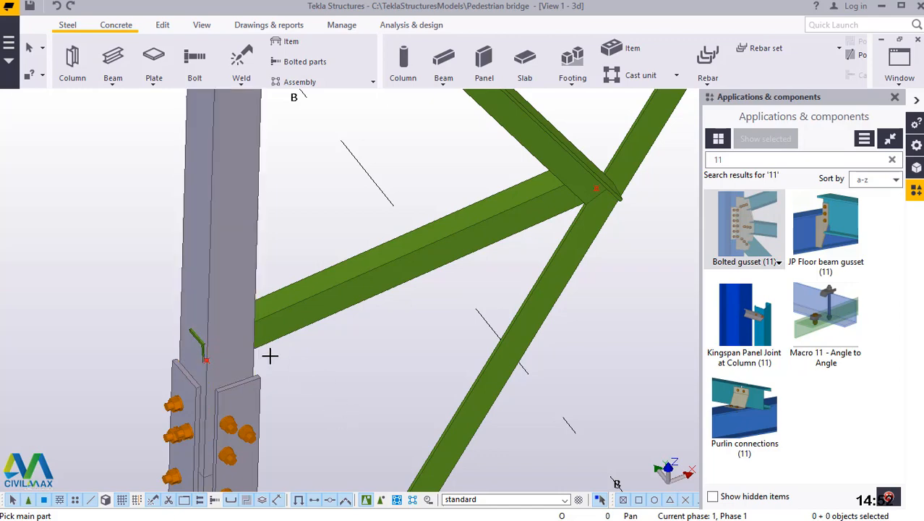
{"action": "scroll", "coordinate": [269, 355], "scroll_direction": "down", "scroll_amount": 3}
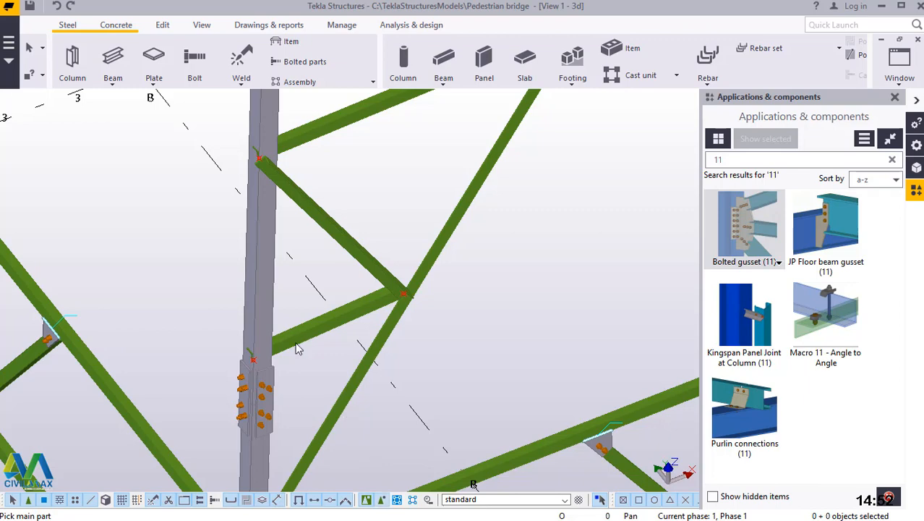
{"action": "scroll", "coordinate": [273, 333], "scroll_direction": "up", "scroll_amount": 5}
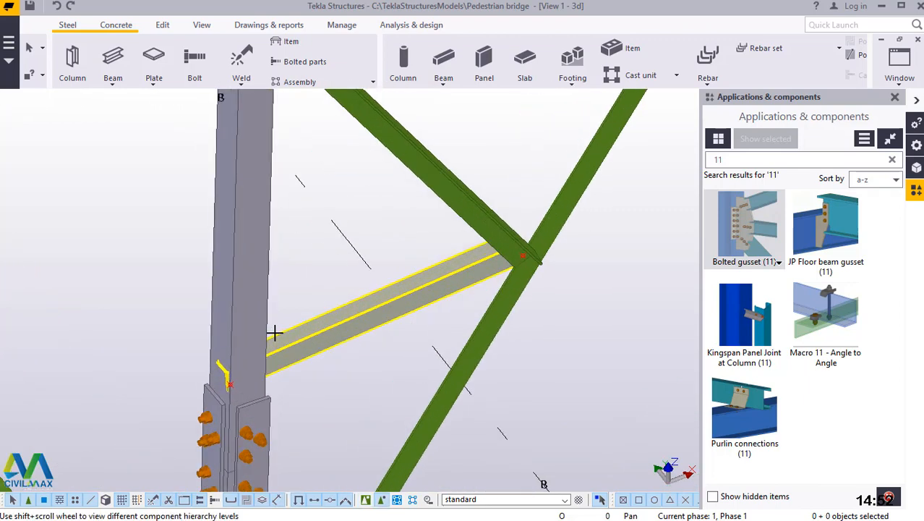
{"action": "left_click", "coordinate": [250, 311]}
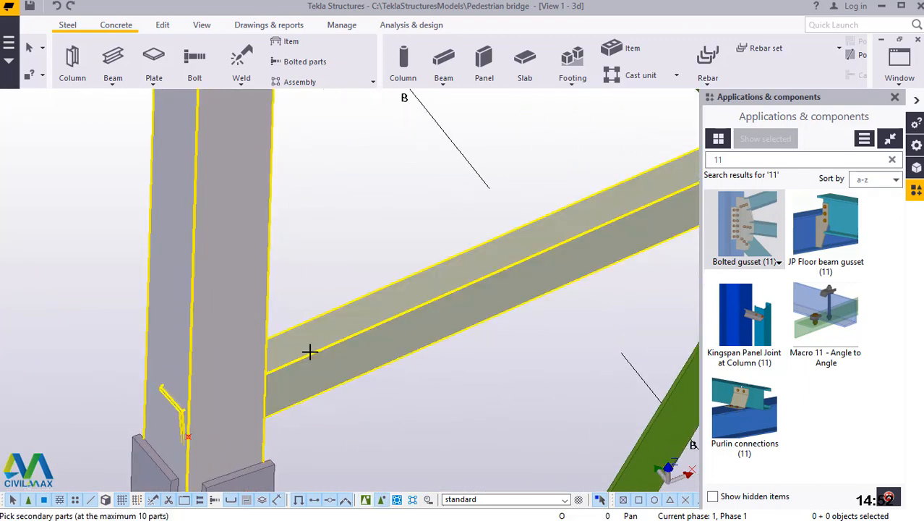
{"action": "left_click", "coordinate": [310, 352]}
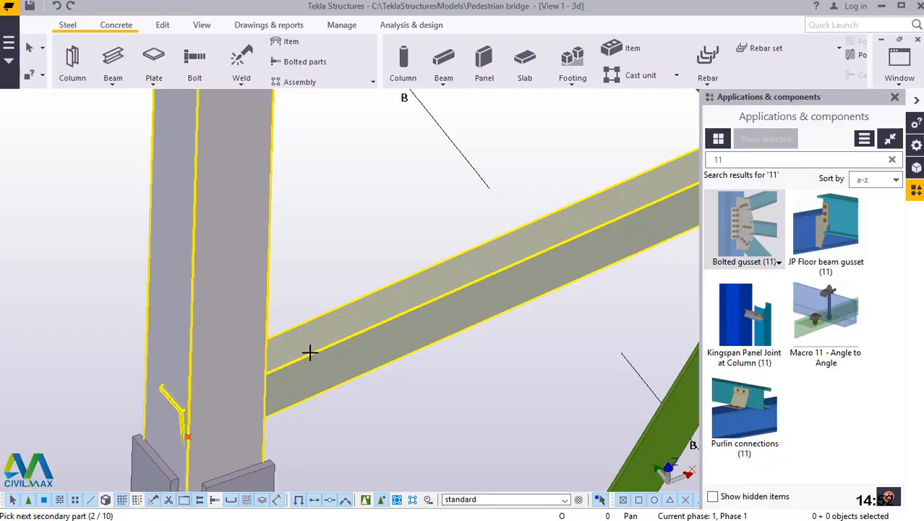
{"action": "middle_click", "coordinate": [310, 352]}
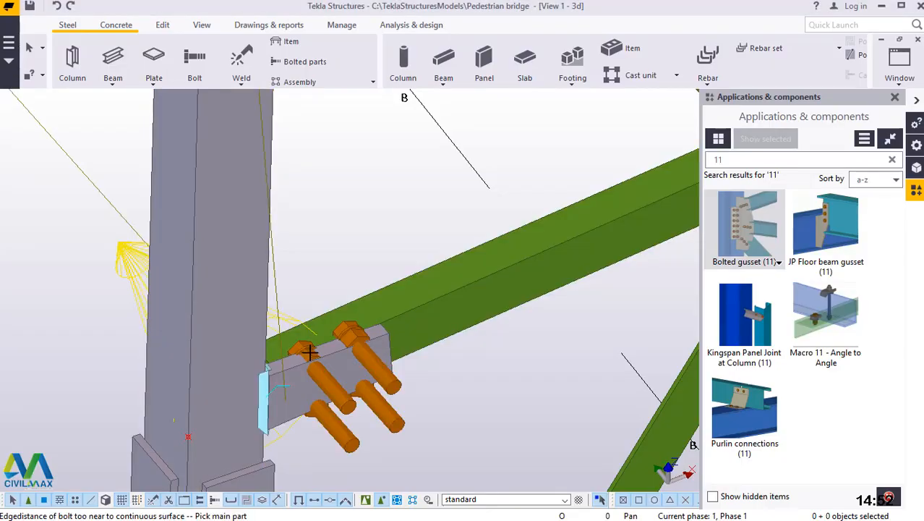
End the command, enable component selection and remove the bolted gusset just placed between the column and the lowest bracing beam.
{"action": "right_click", "coordinate": [338, 173]}
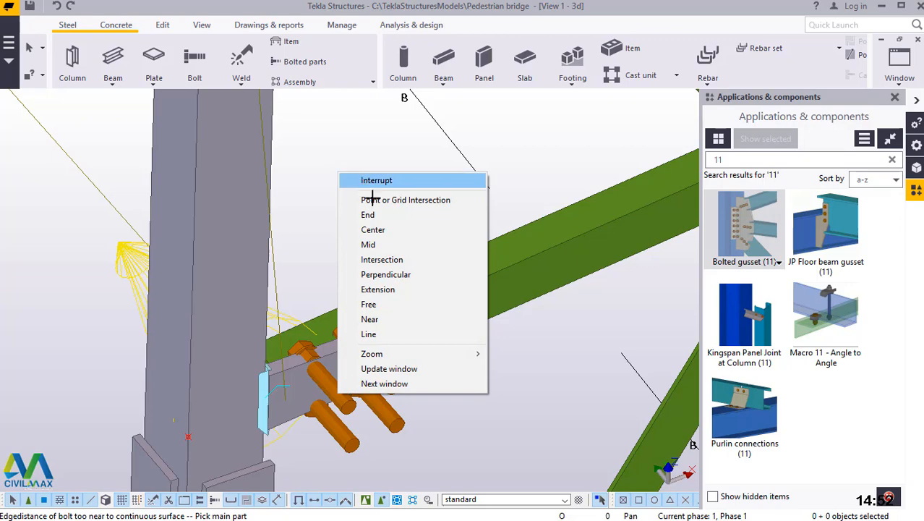
{"action": "left_click", "coordinate": [376, 180]}
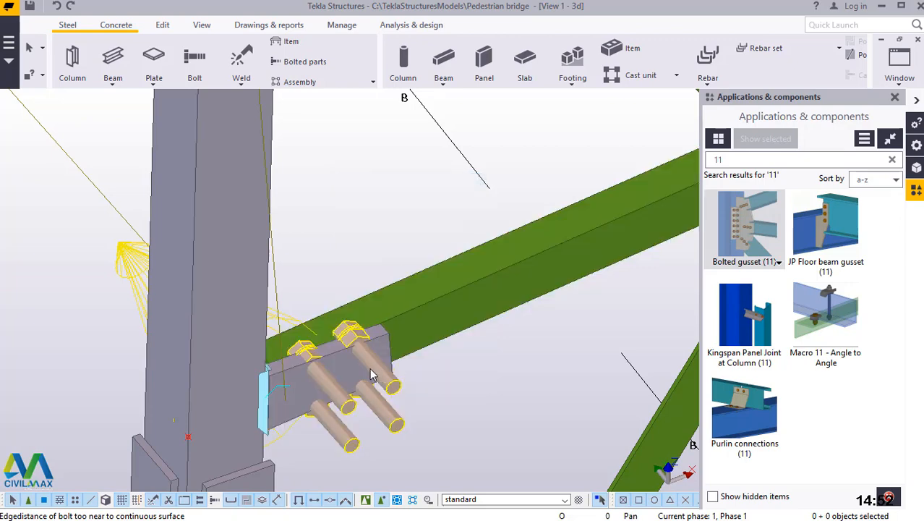
{"action": "left_click", "coordinate": [363, 149]}
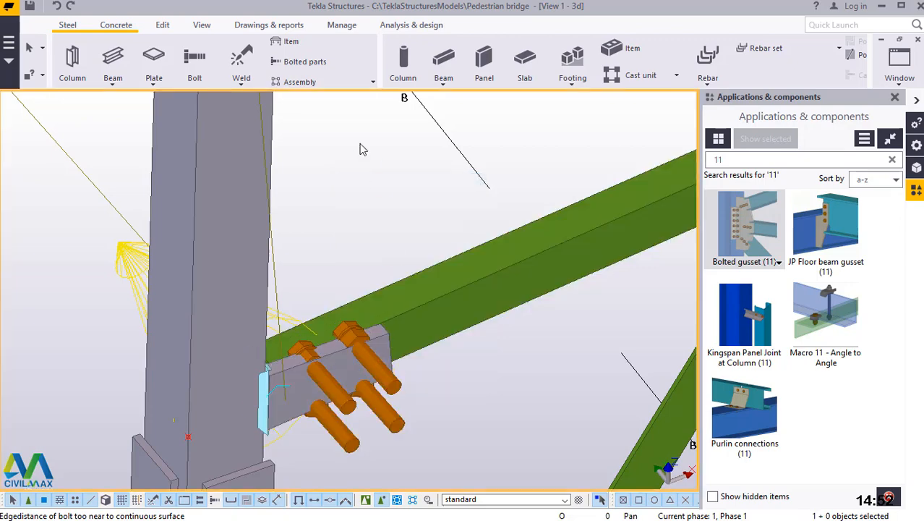
{"action": "left_click", "coordinate": [366, 500]}
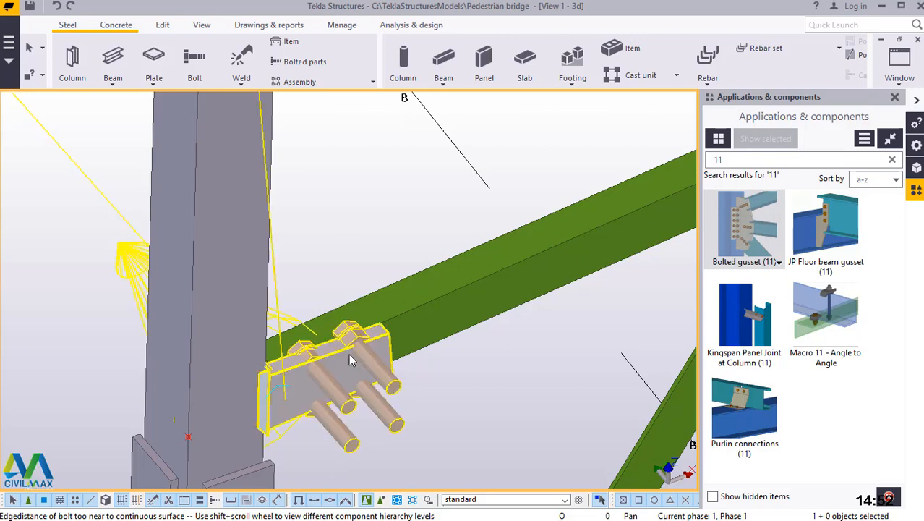
{"action": "scroll", "coordinate": [349, 354], "scroll_direction": "down", "scroll_amount": 10}
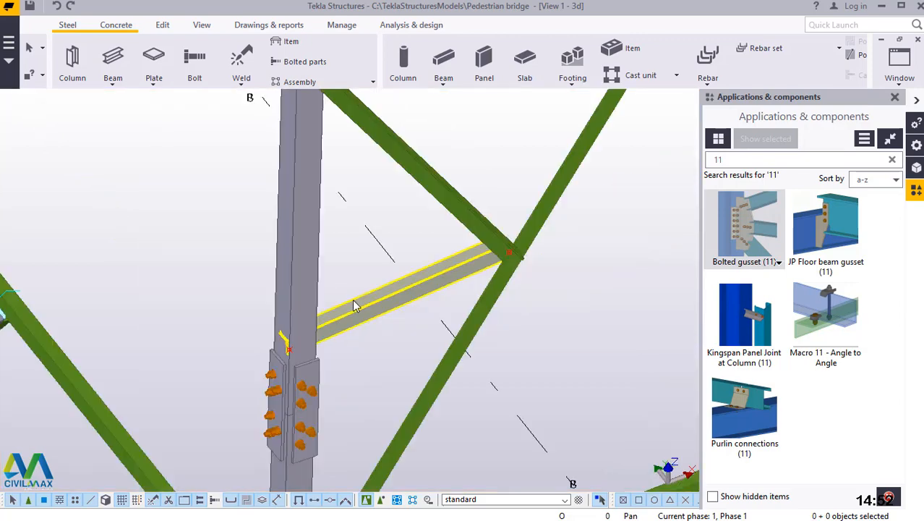
Apply the properties of the existing gusset connection on the lower horizontal member as the current Bolted gusset (11) settings.
{"action": "scroll", "coordinate": [369, 313], "scroll_direction": "down", "scroll_amount": 2}
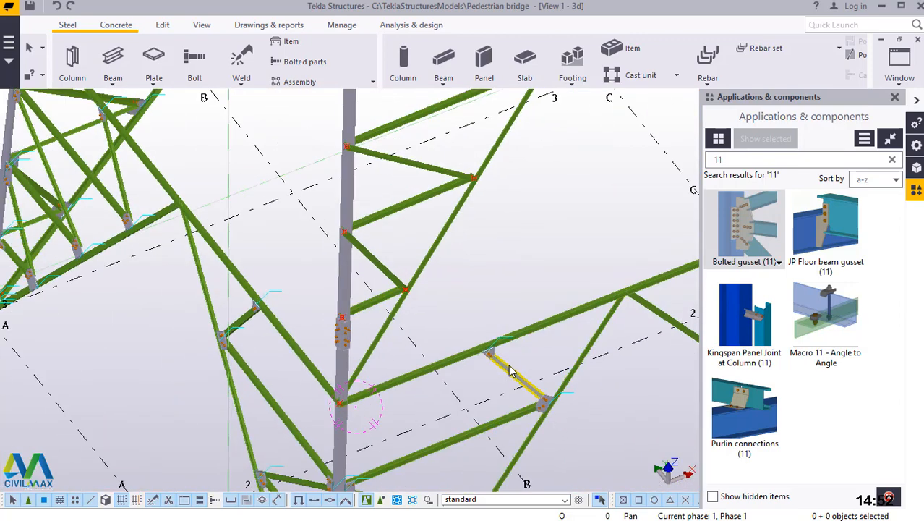
{"action": "scroll", "coordinate": [488, 359], "scroll_direction": "up", "scroll_amount": 3}
{"action": "scroll", "coordinate": [488, 360], "scroll_direction": "up", "scroll_amount": 4}
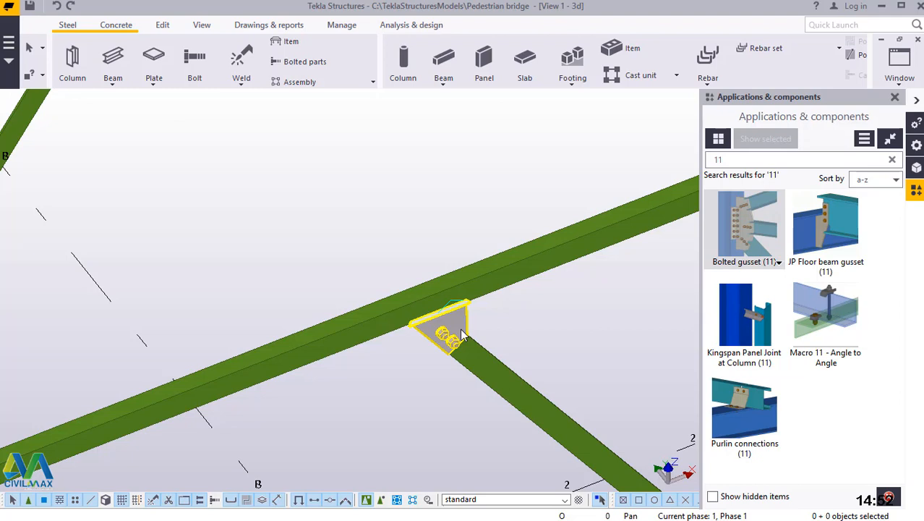
{"action": "double_click", "coordinate": [462, 334]}
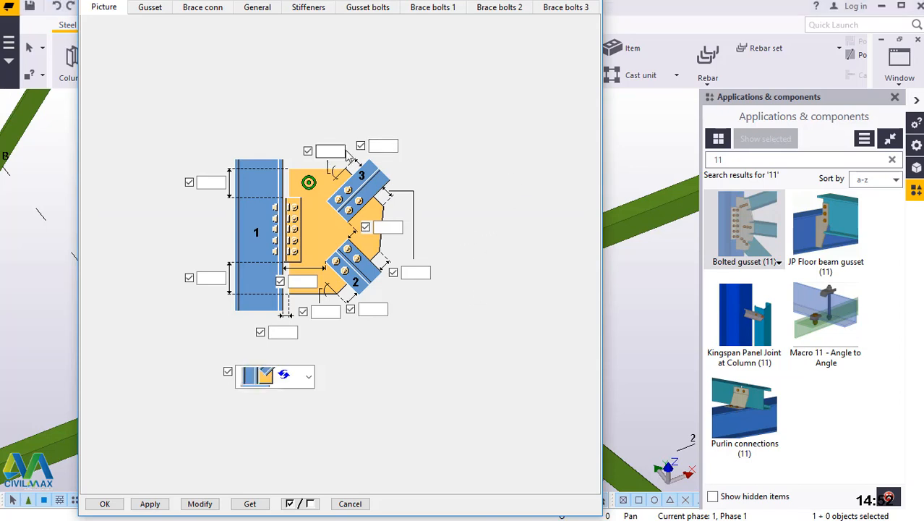
{"action": "left_click", "coordinate": [195, 507]}
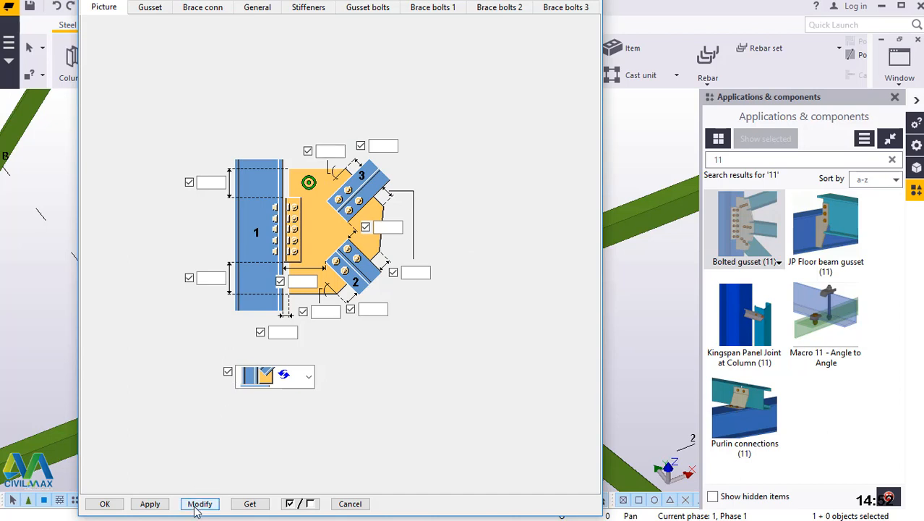
{"action": "left_click", "coordinate": [156, 506]}
{"action": "left_click", "coordinate": [115, 502]}
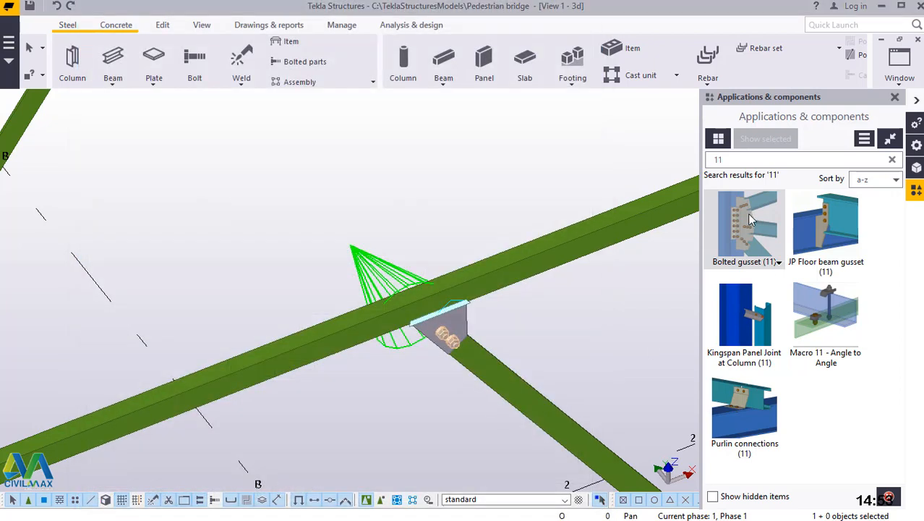
Try Bolted gusset (11) with the reused settings between the column and the lowest bracing beam, and undo it.
{"action": "left_click", "coordinate": [751, 221]}
{"action": "middle_click_drag", "start_coordinate": [575, 394], "coordinate": [476, 428], "text": "ctrl"}
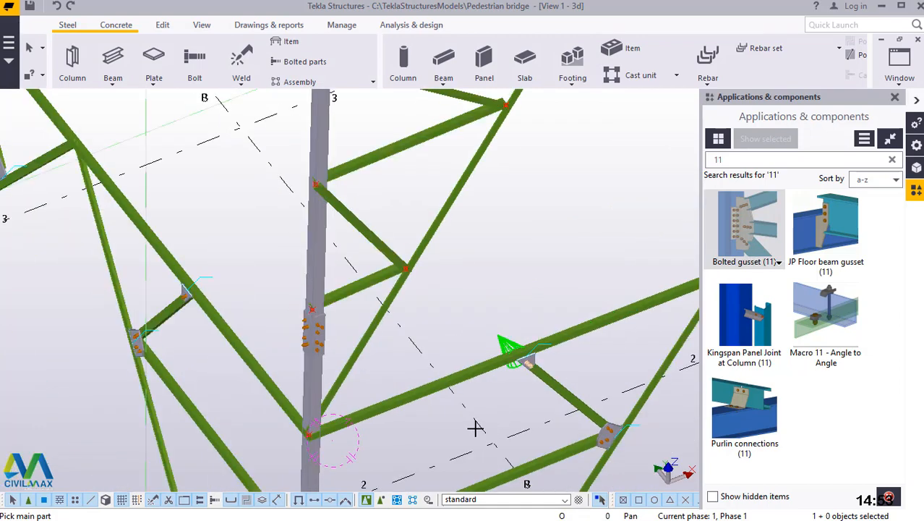
{"action": "scroll", "coordinate": [405, 341], "scroll_direction": "down", "scroll_amount": 3}
{"action": "scroll", "coordinate": [325, 347], "scroll_direction": "up", "scroll_amount": 6}
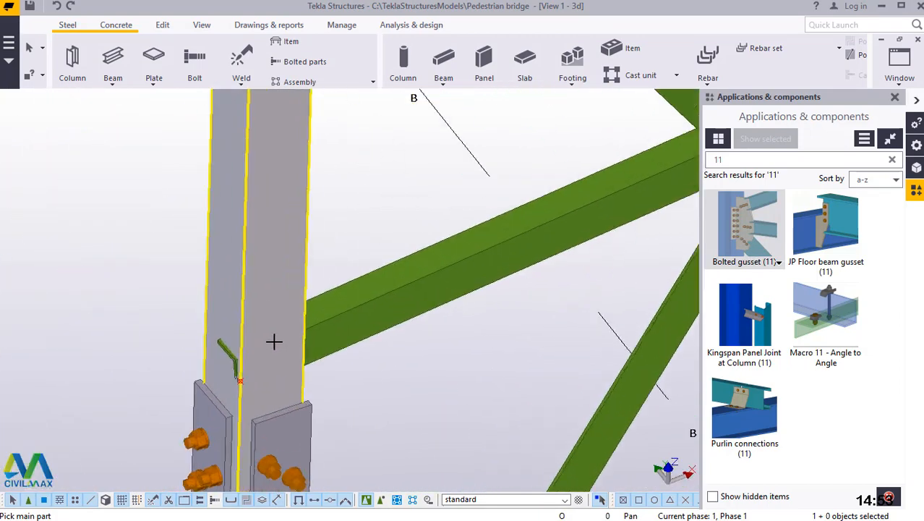
{"action": "scroll", "coordinate": [283, 320], "scroll_direction": "up", "scroll_amount": 2}
{"action": "left_click", "coordinate": [311, 265]}
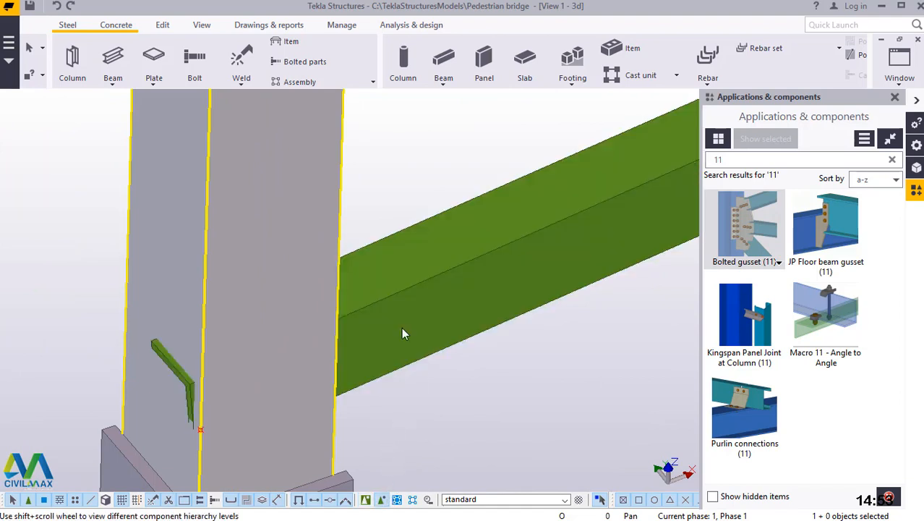
{"action": "left_click", "coordinate": [389, 275]}
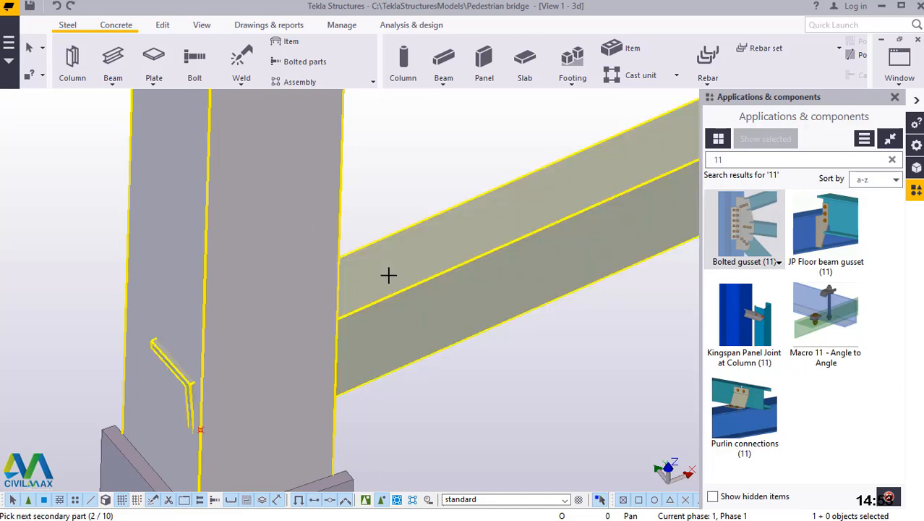
{"action": "middle_click", "coordinate": [388, 275]}
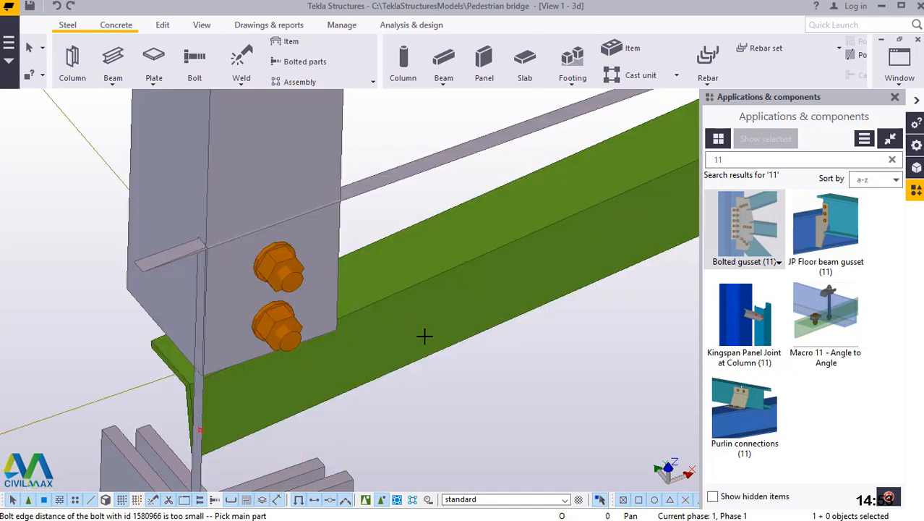
{"action": "left_click", "coordinate": [59, 8]}
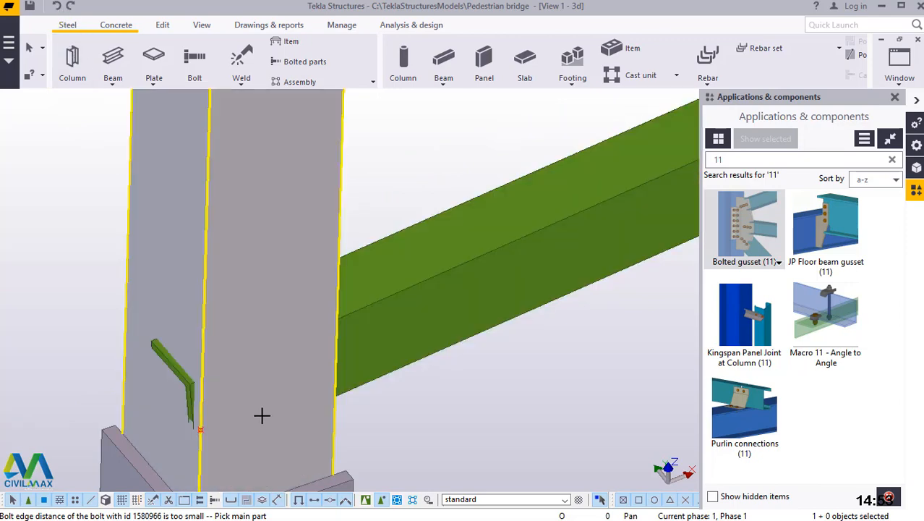
Connect the lowest secondary bracing beam to the column above the splice with Bolted gusset (11), using the column as main part.
{"action": "scroll", "coordinate": [216, 411], "scroll_direction": "down", "scroll_amount": 3}
{"action": "scroll", "coordinate": [212, 398], "scroll_direction": "down", "scroll_amount": 5}
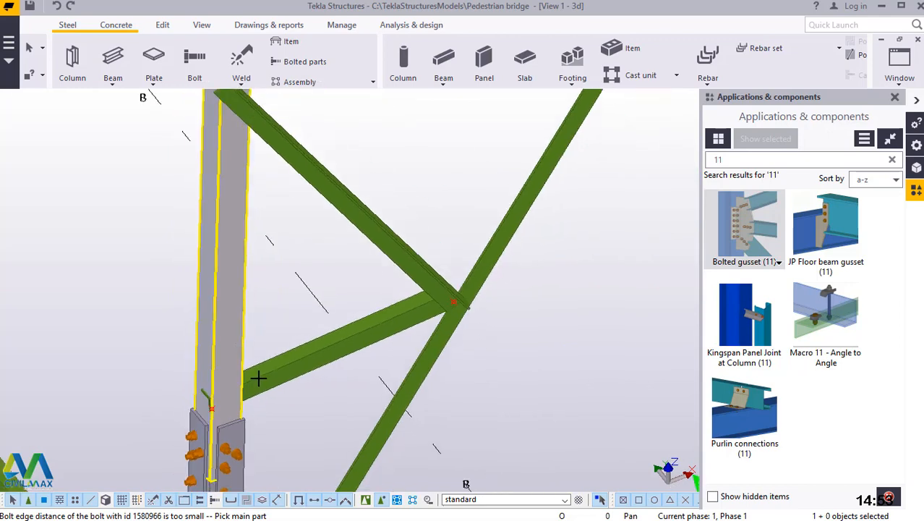
{"action": "scroll", "coordinate": [230, 413], "scroll_direction": "up", "scroll_amount": 3}
{"action": "left_click", "coordinate": [221, 290]}
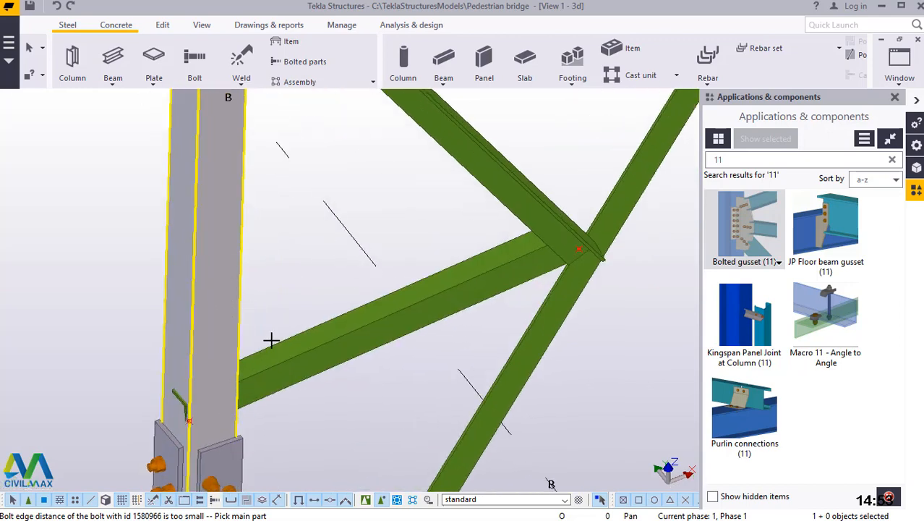
{"action": "left_click", "coordinate": [283, 365]}
{"action": "middle_click", "coordinate": [282, 362]}
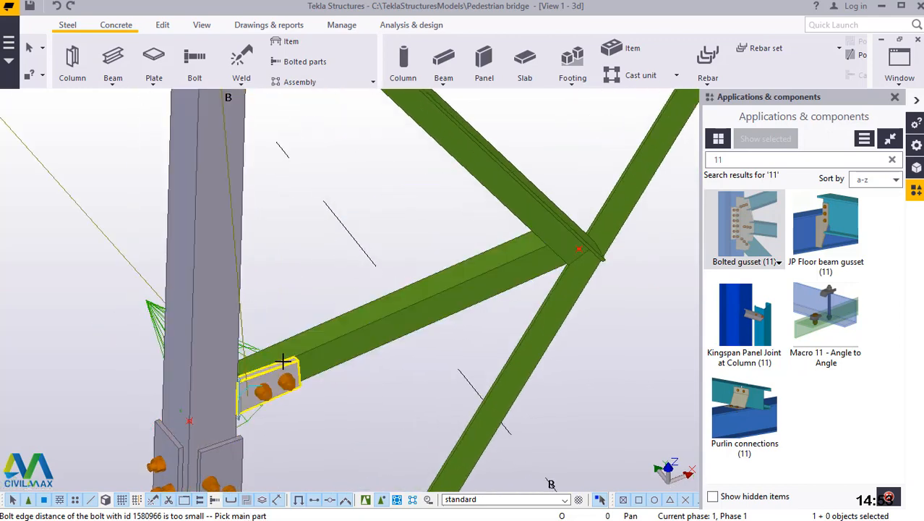
{"action": "scroll", "coordinate": [257, 398], "scroll_direction": "up", "scroll_amount": 4}
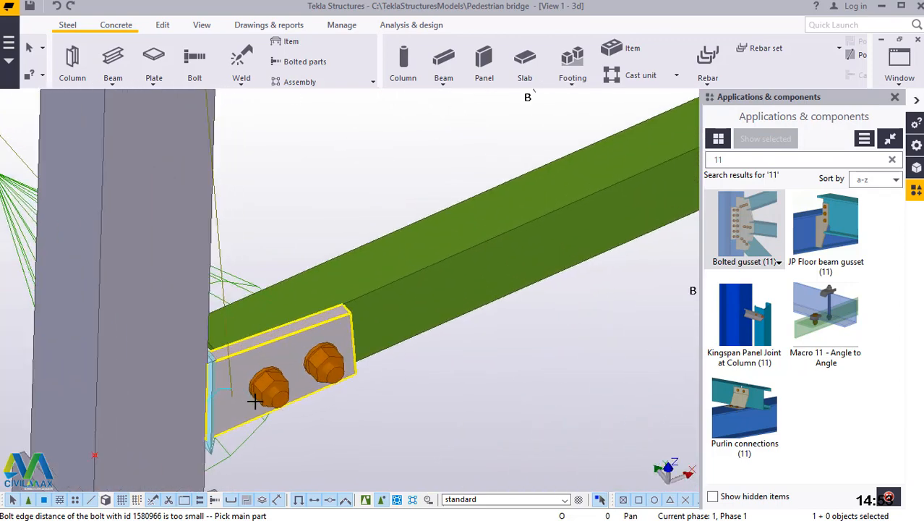
{"action": "scroll", "coordinate": [269, 400], "scroll_direction": "down", "scroll_amount": 5}
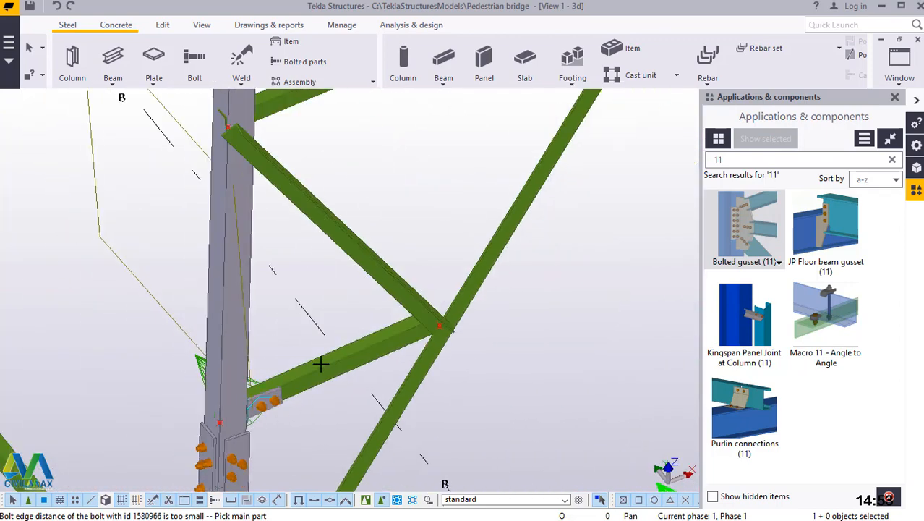
Connect the diagonal and the lowest secondary bracing beam to the inclined brace with a Bolted gusset (11) at their shared node.
{"action": "scroll", "coordinate": [320, 364], "scroll_direction": "down", "scroll_amount": 3}
{"action": "scroll", "coordinate": [324, 388], "scroll_direction": "up", "scroll_amount": 2}
{"action": "scroll", "coordinate": [371, 389], "scroll_direction": "up", "scroll_amount": 3}
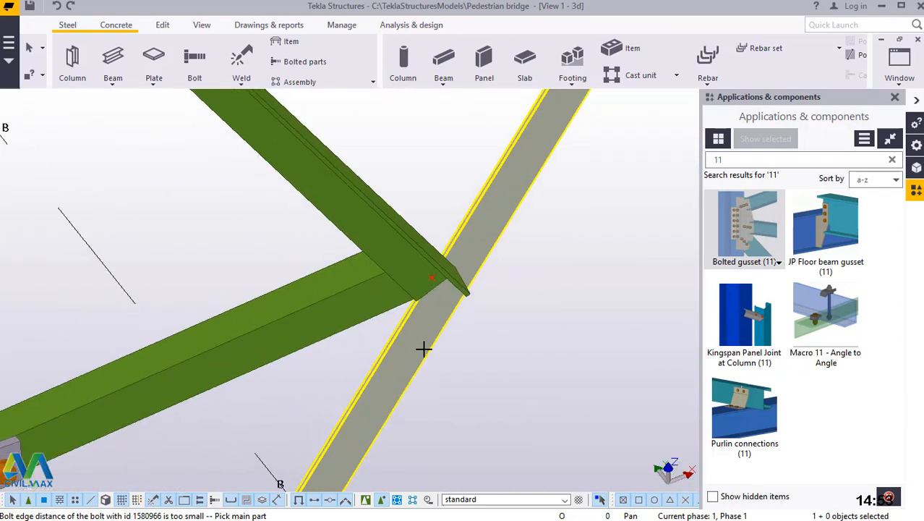
{"action": "left_click", "coordinate": [429, 325]}
{"action": "left_click", "coordinate": [407, 259]}
{"action": "left_click", "coordinate": [374, 291]}
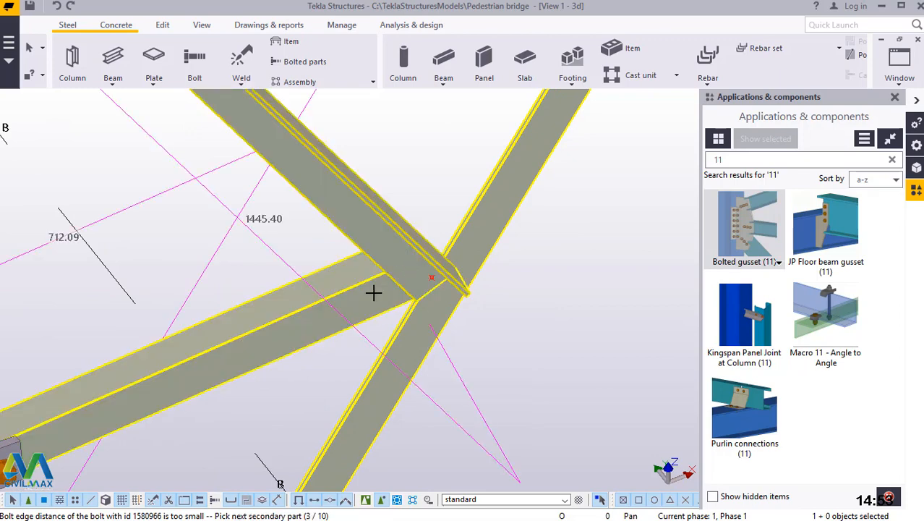
{"action": "middle_click", "coordinate": [373, 292]}
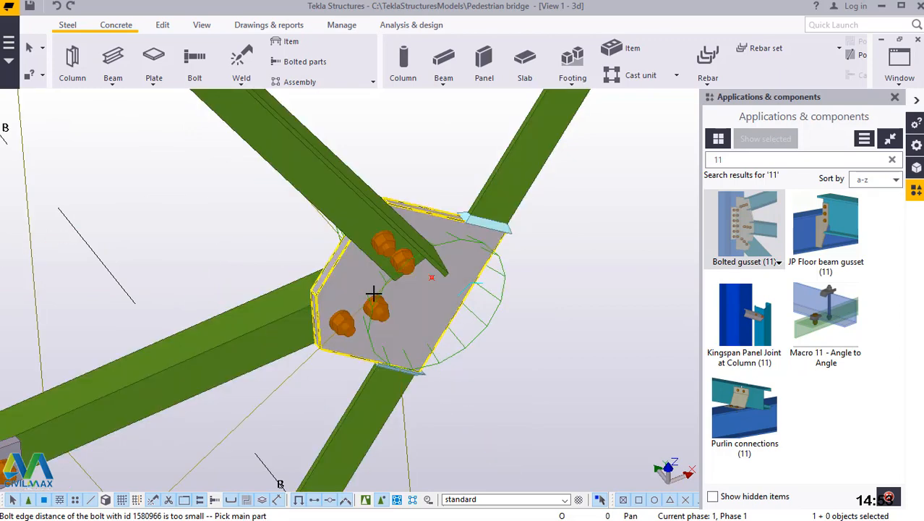
{"action": "scroll", "coordinate": [360, 340], "scroll_direction": "up", "scroll_amount": 2}
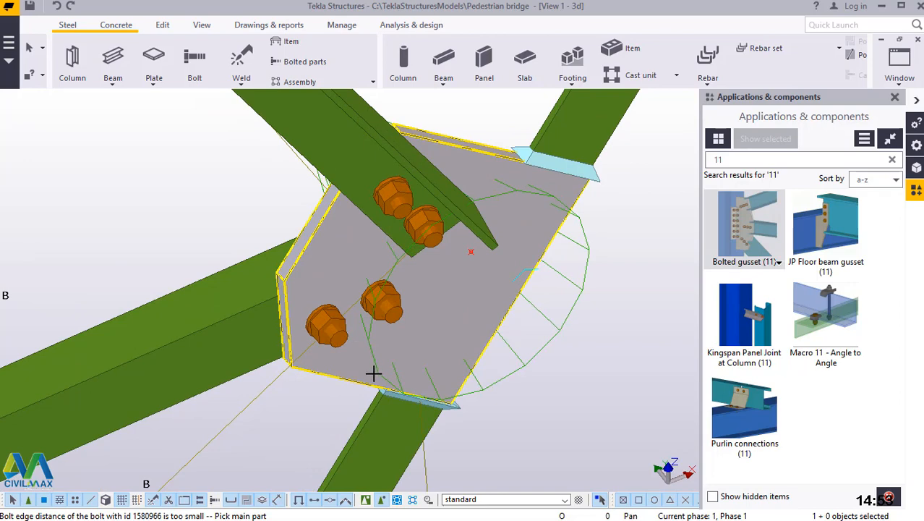
Try Bolted gusset (11) between the column, the next bracing beam up and the diagonal, and end the command.
{"action": "scroll", "coordinate": [373, 373], "scroll_direction": "down", "scroll_amount": 5}
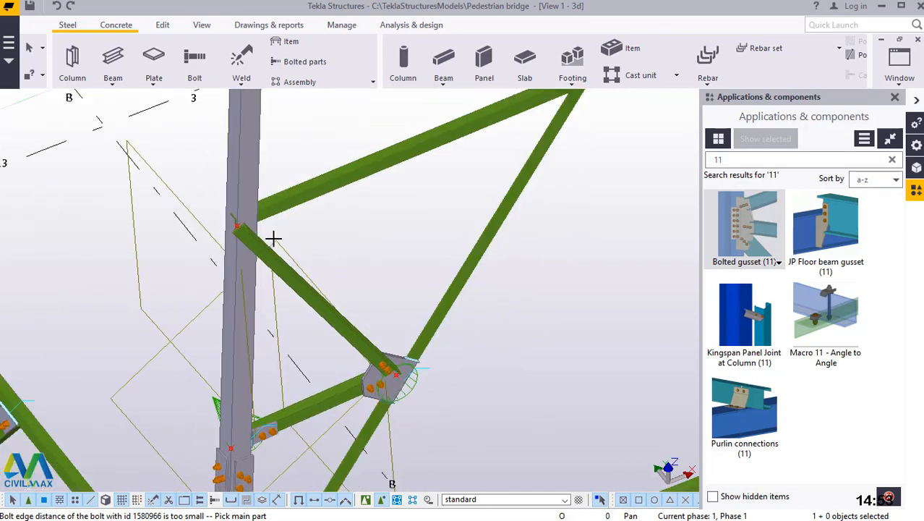
{"action": "scroll", "coordinate": [273, 238], "scroll_direction": "up", "scroll_amount": 5}
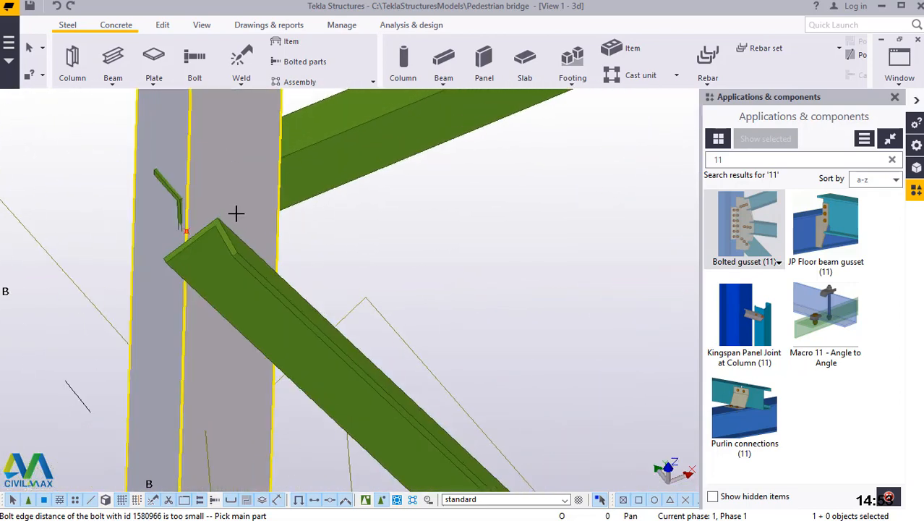
{"action": "left_click", "coordinate": [309, 128]}
{"action": "left_click", "coordinate": [281, 241]}
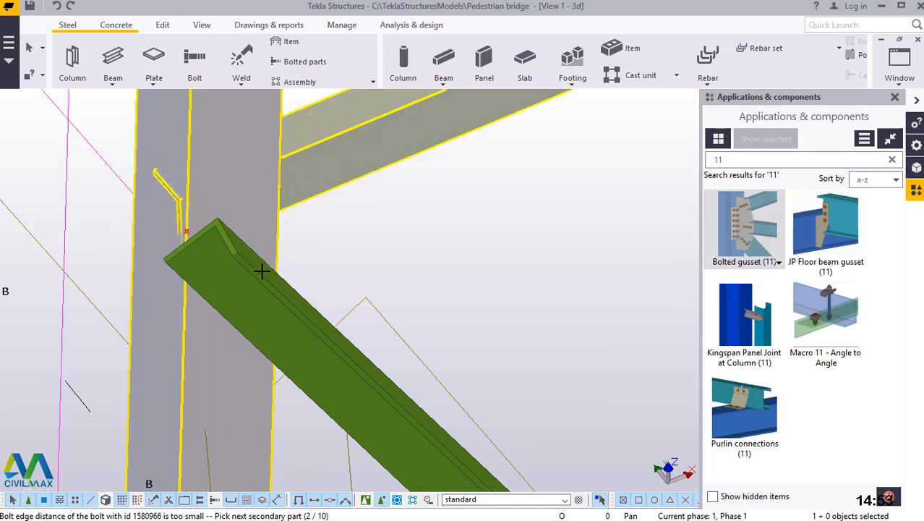
{"action": "left_click", "coordinate": [261, 269]}
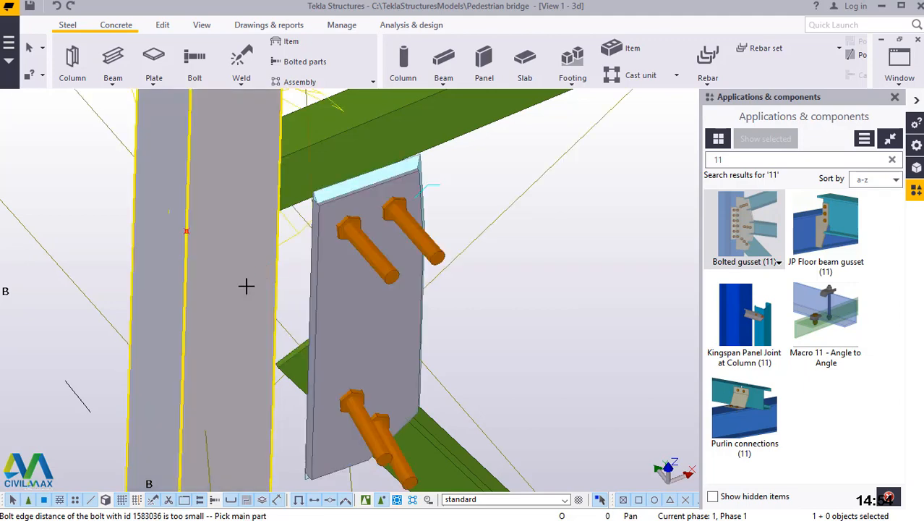
{"action": "scroll", "coordinate": [235, 282], "scroll_direction": "down", "scroll_amount": 5}
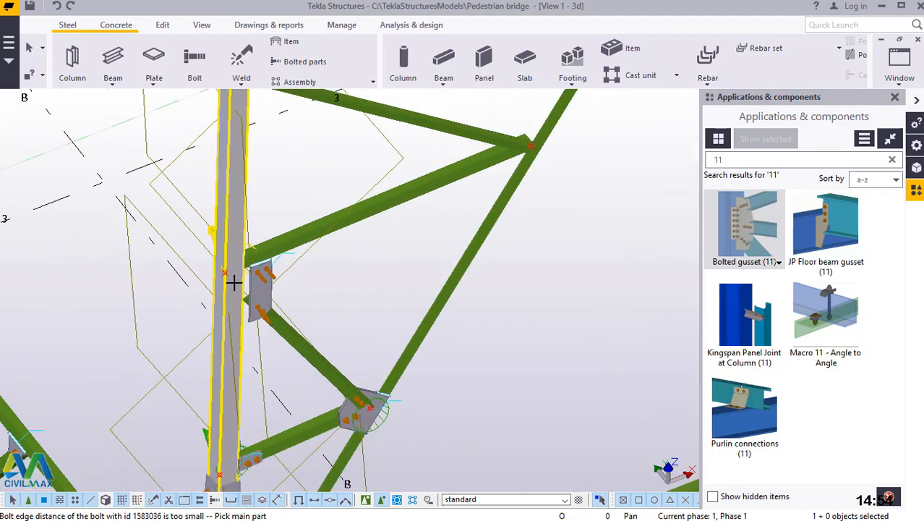
{"action": "right_click", "coordinate": [348, 271]}
{"action": "left_click", "coordinate": [391, 279]}
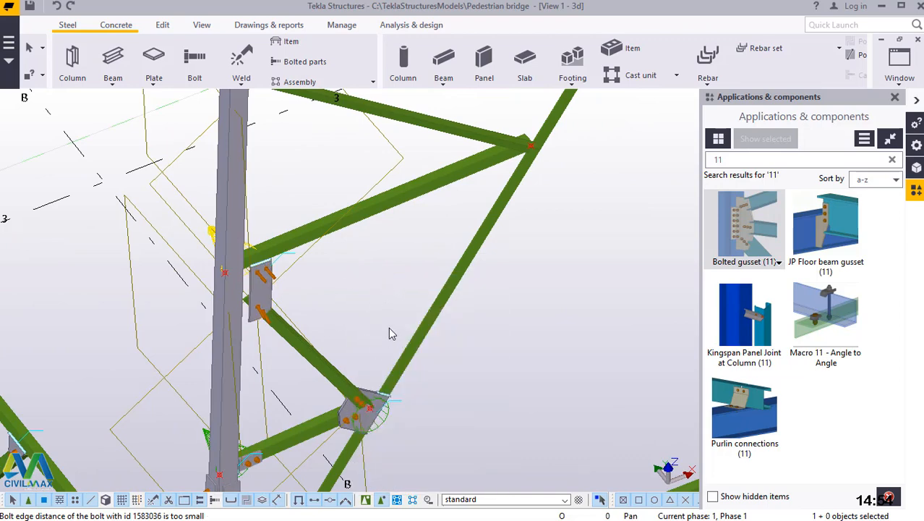
Delete the diagonal bracing beam running from the column down to the lowest beam's node on the inclined brace.
{"action": "scroll", "coordinate": [374, 322], "scroll_direction": "down", "scroll_amount": 5}
{"action": "scroll", "coordinate": [365, 353], "scroll_direction": "up", "scroll_amount": 2}
{"action": "scroll", "coordinate": [369, 353], "scroll_direction": "up", "scroll_amount": 6}
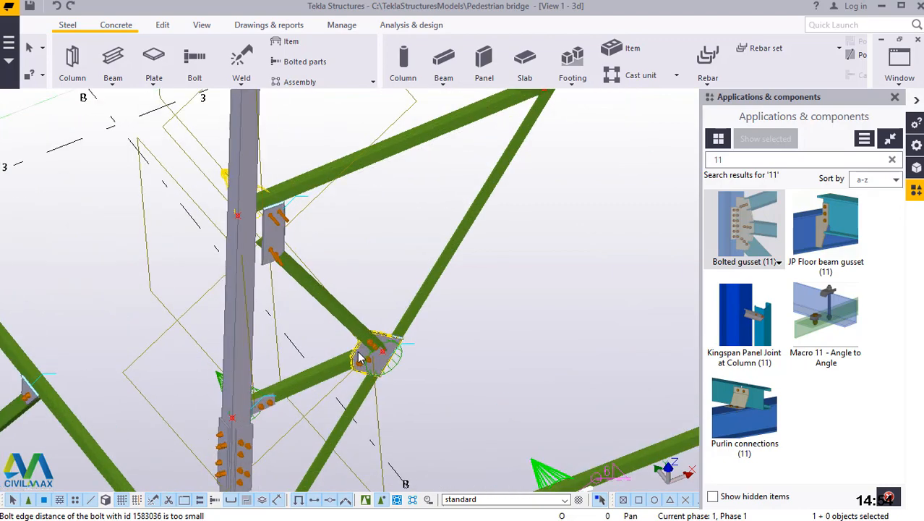
{"action": "left_click", "coordinate": [308, 274]}
{"action": "key", "text": "Delete"}
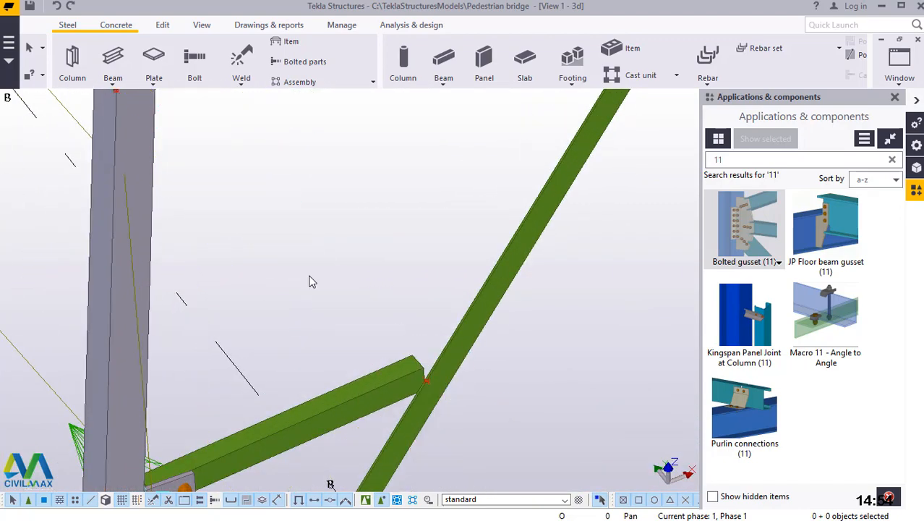
Apply the properties of the existing diagonal bracing beam near the tower base (RSA65*50*6, S275, class 3) as the current beam settings.
{"action": "scroll", "coordinate": [309, 281], "scroll_direction": "down", "scroll_amount": 8}
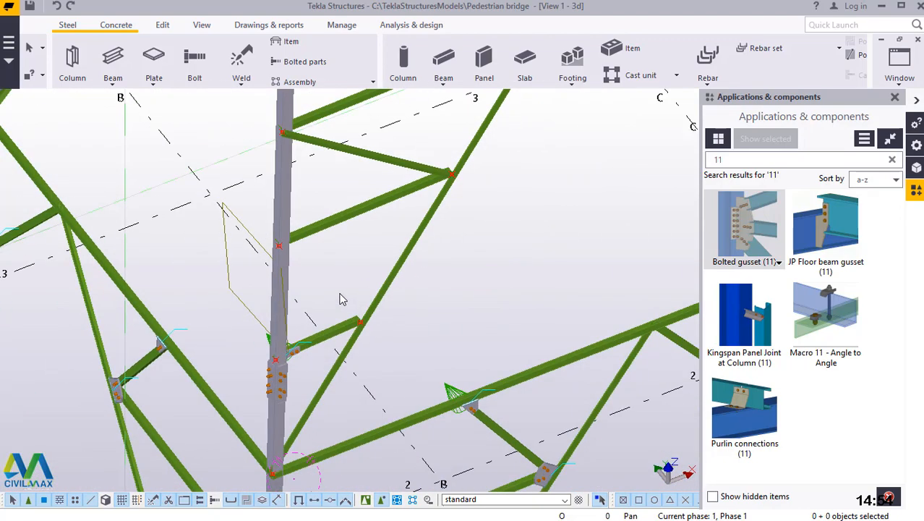
{"action": "scroll", "coordinate": [353, 447], "scroll_direction": "up", "scroll_amount": 2}
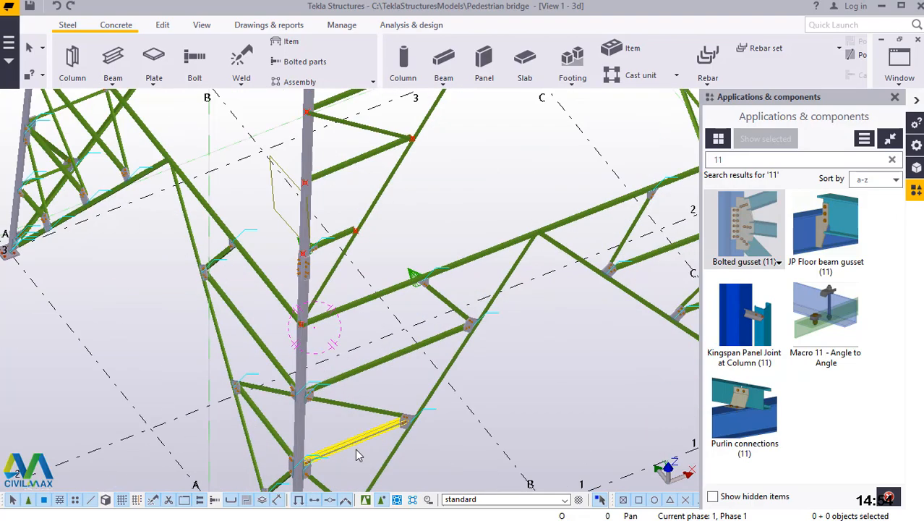
{"action": "scroll", "coordinate": [369, 459], "scroll_direction": "down", "scroll_amount": 2}
{"action": "scroll", "coordinate": [363, 456], "scroll_direction": "up", "scroll_amount": 1}
{"action": "scroll", "coordinate": [365, 405], "scroll_direction": "down", "scroll_amount": 3}
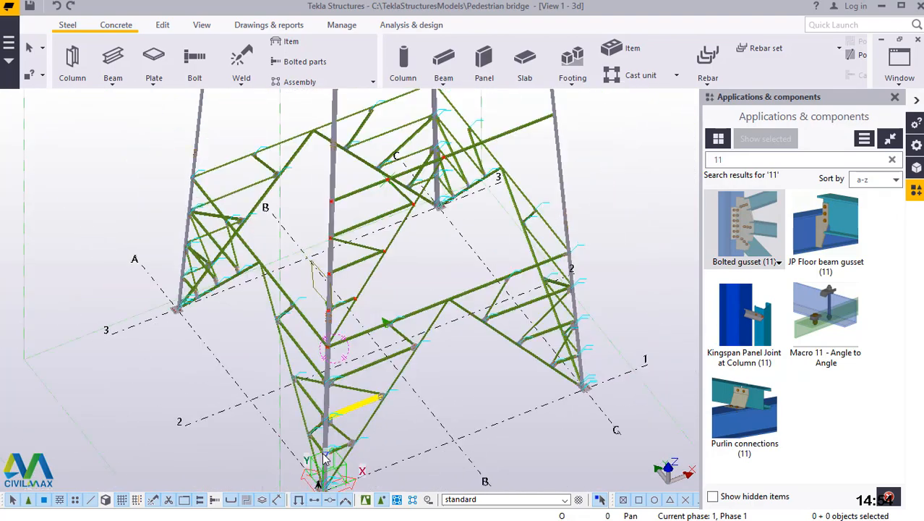
{"action": "scroll", "coordinate": [336, 455], "scroll_direction": "up", "scroll_amount": 5}
{"action": "scroll", "coordinate": [369, 391], "scroll_direction": "down", "scroll_amount": 3}
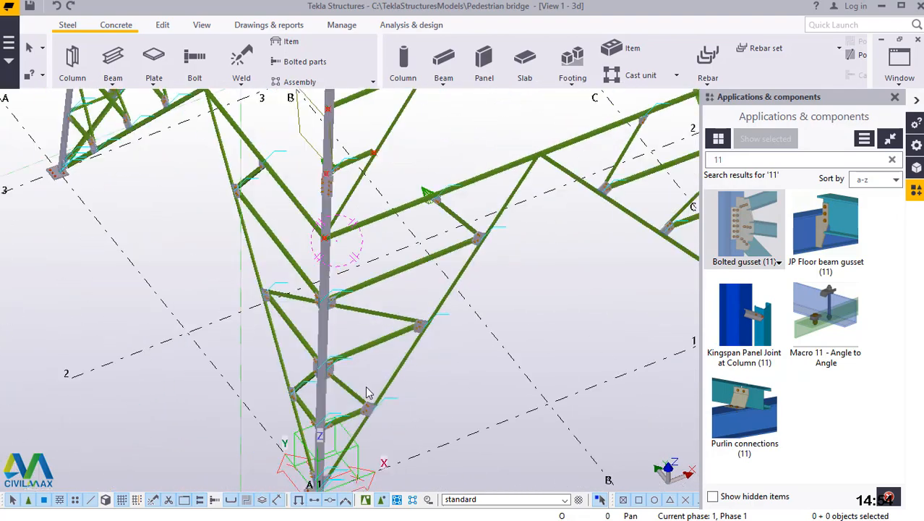
{"action": "scroll", "coordinate": [361, 397], "scroll_direction": "up", "scroll_amount": 6}
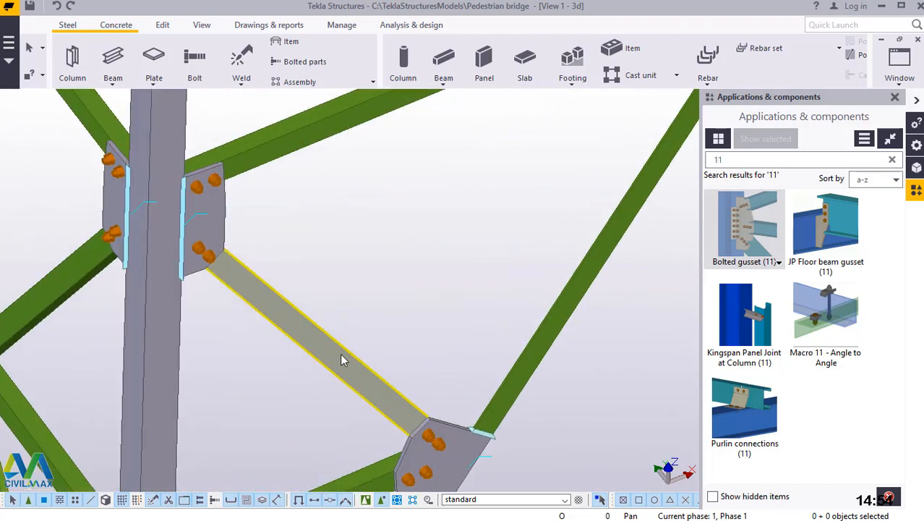
{"action": "double_click", "coordinate": [366, 334]}
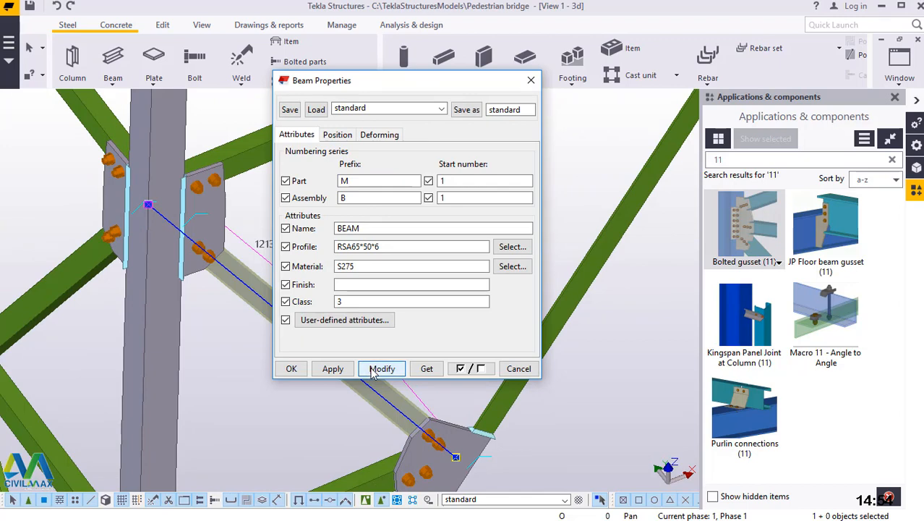
{"action": "left_click", "coordinate": [293, 369]}
{"action": "scroll", "coordinate": [380, 425], "scroll_direction": "down", "scroll_amount": 10}
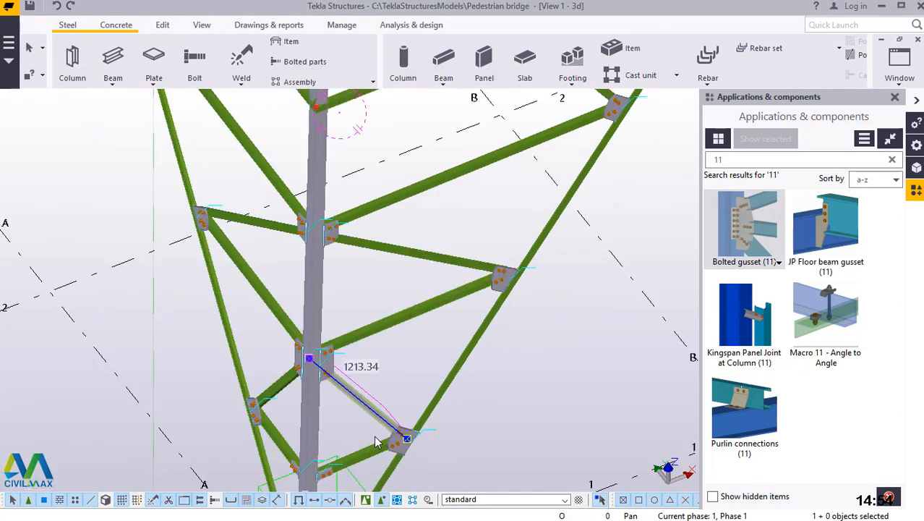
Model a diagonal bracing beam from the lowest beam's node on the inclined brace up to the next bracing node on the column.
{"action": "scroll", "coordinate": [389, 205], "scroll_direction": "up", "scroll_amount": 6}
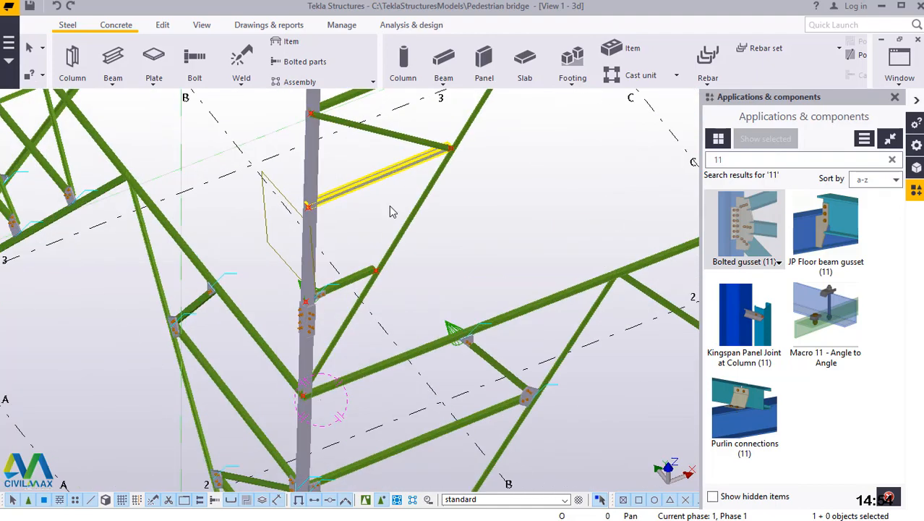
{"action": "scroll", "coordinate": [289, 204], "scroll_direction": "up", "scroll_amount": 2}
{"action": "scroll", "coordinate": [309, 230], "scroll_direction": "up", "scroll_amount": 4}
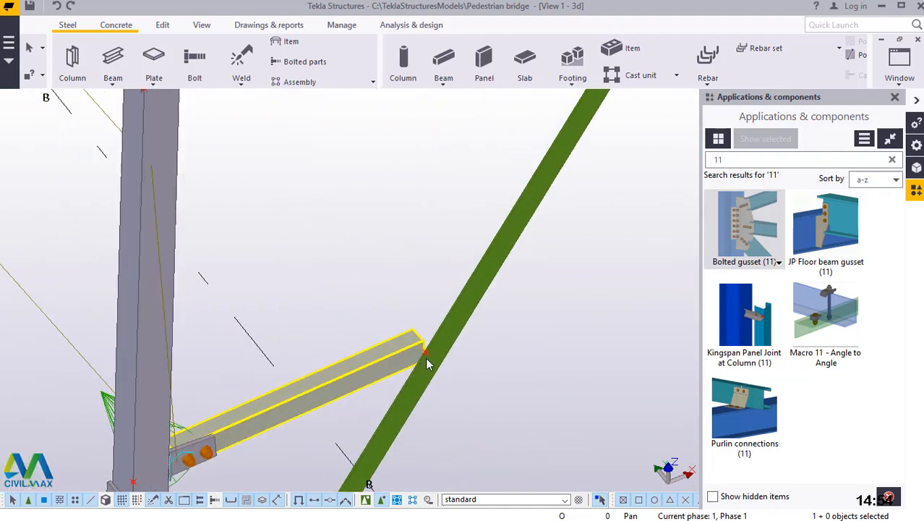
{"action": "left_click", "coordinate": [113, 84]}
{"action": "left_click", "coordinate": [128, 155]}
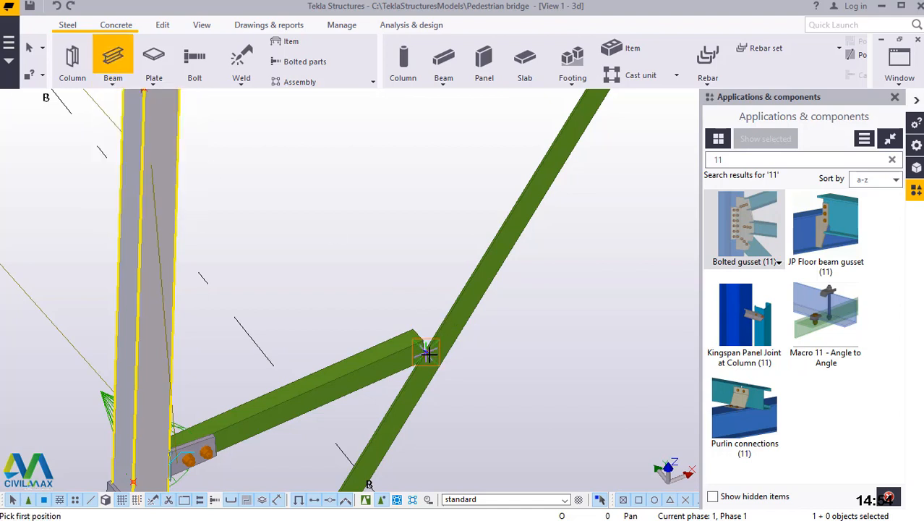
{"action": "left_click", "coordinate": [439, 377]}
{"action": "scroll", "coordinate": [440, 376], "scroll_direction": "down", "scroll_amount": 3}
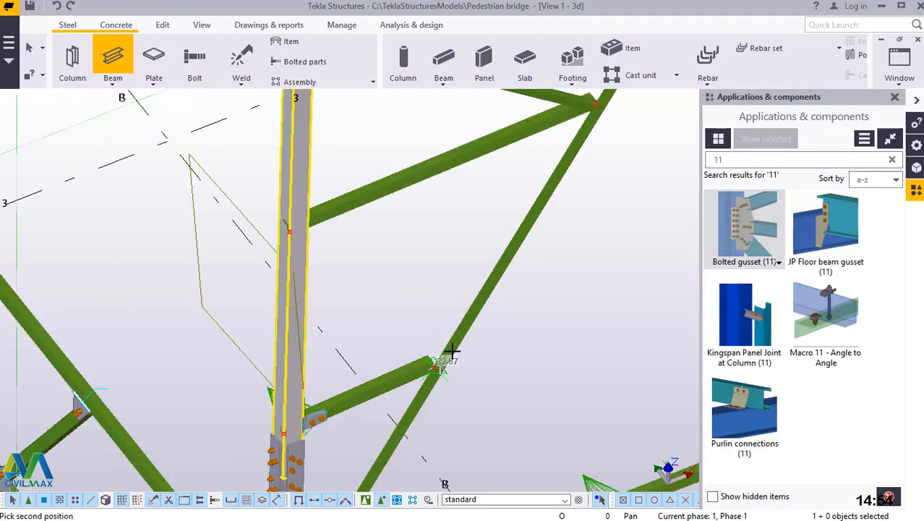
{"action": "scroll", "coordinate": [312, 222], "scroll_direction": "up", "scroll_amount": 2}
{"action": "scroll", "coordinate": [278, 236], "scroll_direction": "up", "scroll_amount": 5}
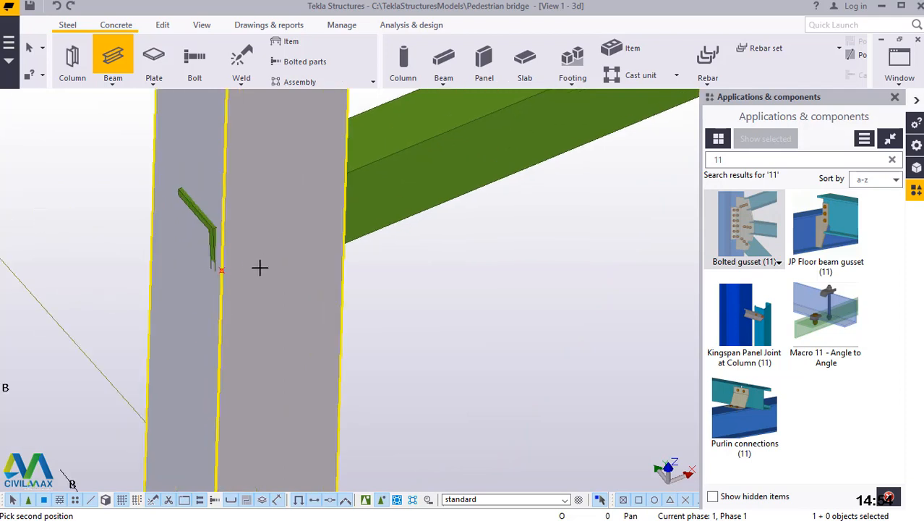
{"action": "left_click", "coordinate": [223, 270]}
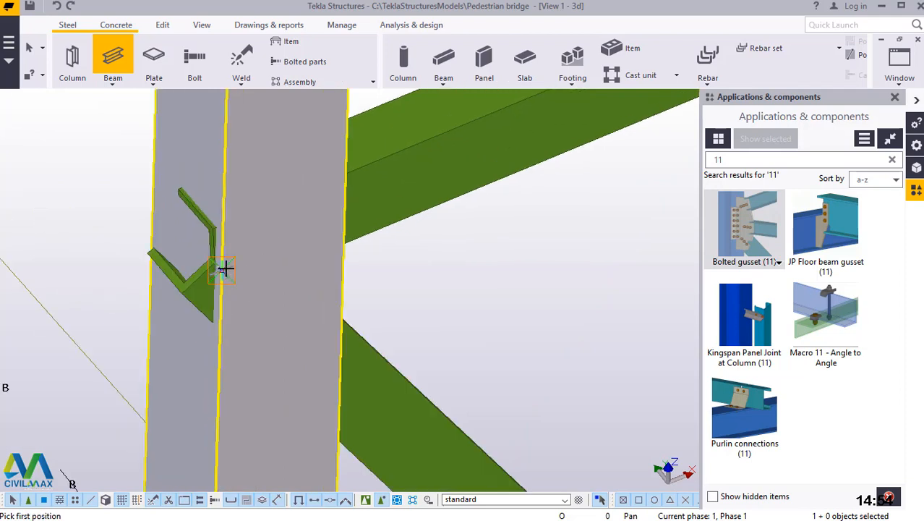
{"action": "right_click", "coordinate": [312, 180]}
{"action": "left_click", "coordinate": [314, 186]}
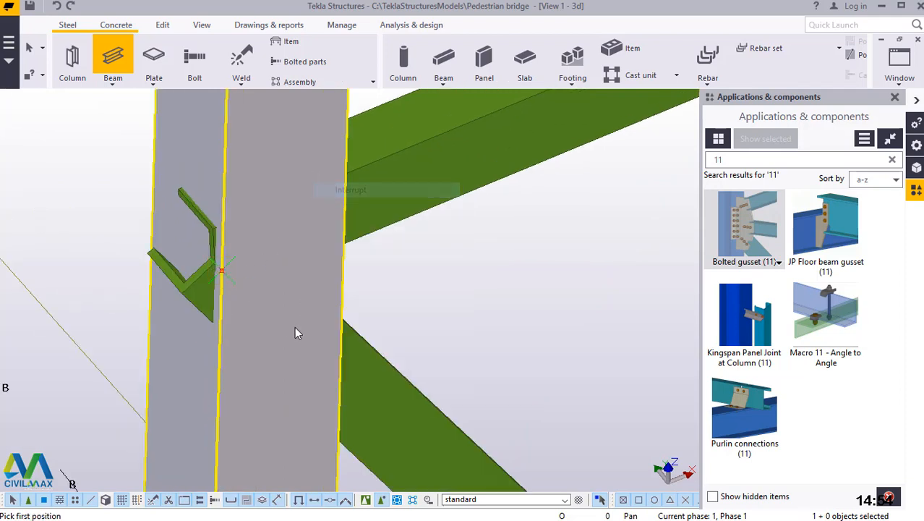
Connect the lowest bracing beam and the new diagonal to the inclined brace with a Bolted gusset (11).
{"action": "scroll", "coordinate": [297, 344], "scroll_direction": "down", "scroll_amount": 3}
{"action": "scroll", "coordinate": [296, 344], "scroll_direction": "down", "scroll_amount": 2}
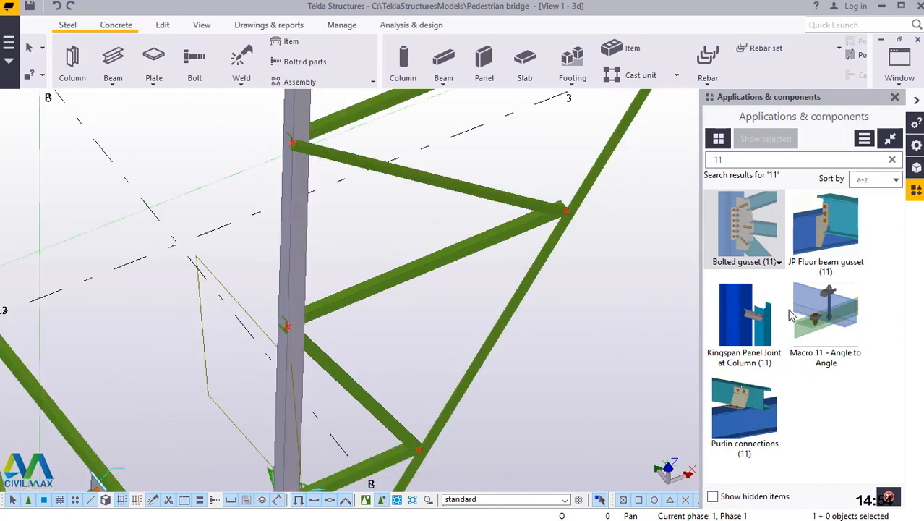
{"action": "left_click", "coordinate": [756, 214]}
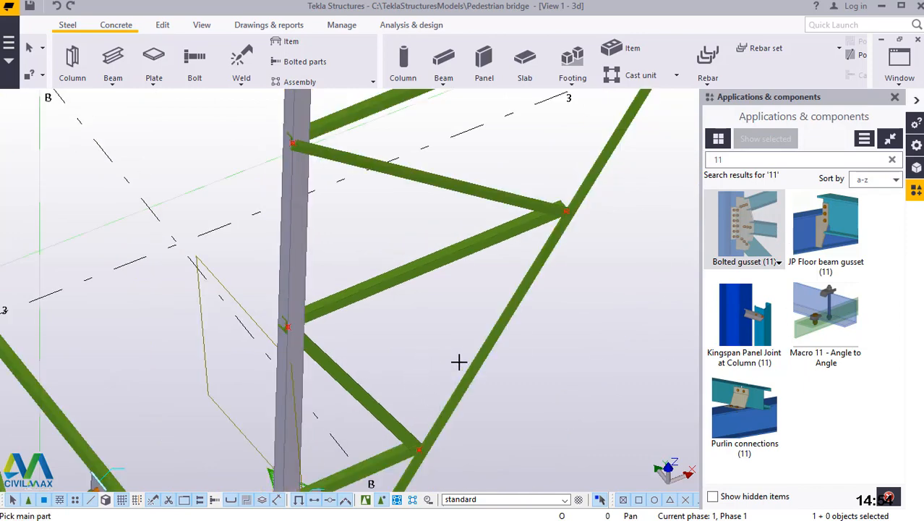
{"action": "scroll", "coordinate": [414, 456], "scroll_direction": "up", "scroll_amount": 5}
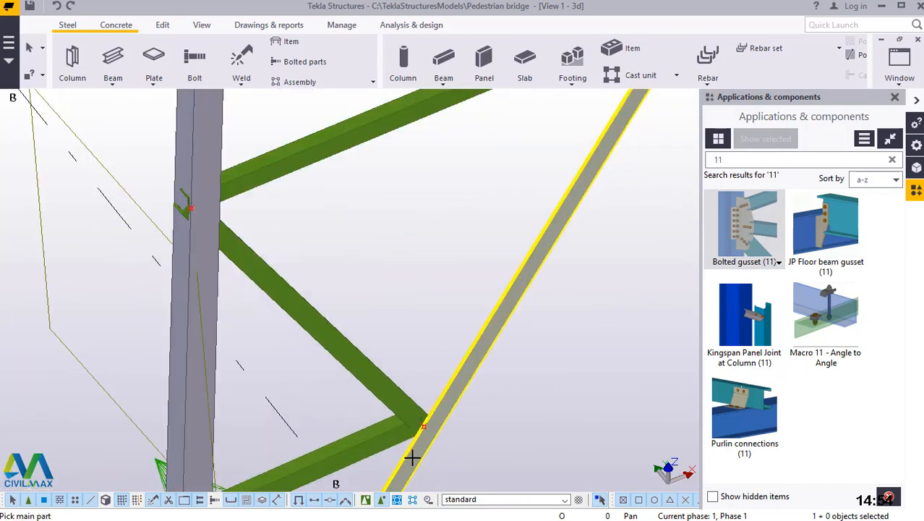
{"action": "left_click", "coordinate": [436, 427]}
{"action": "left_click", "coordinate": [402, 324]}
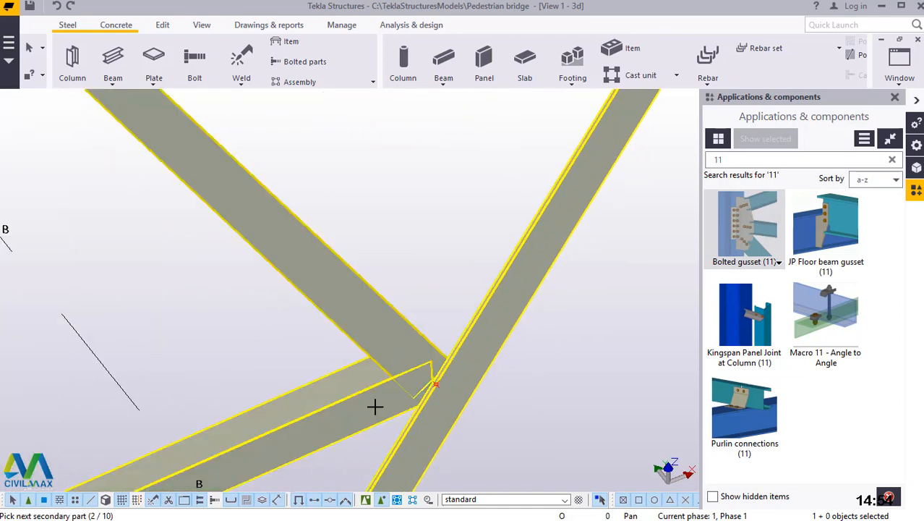
{"action": "left_click", "coordinate": [375, 407]}
{"action": "middle_click", "coordinate": [375, 407]}
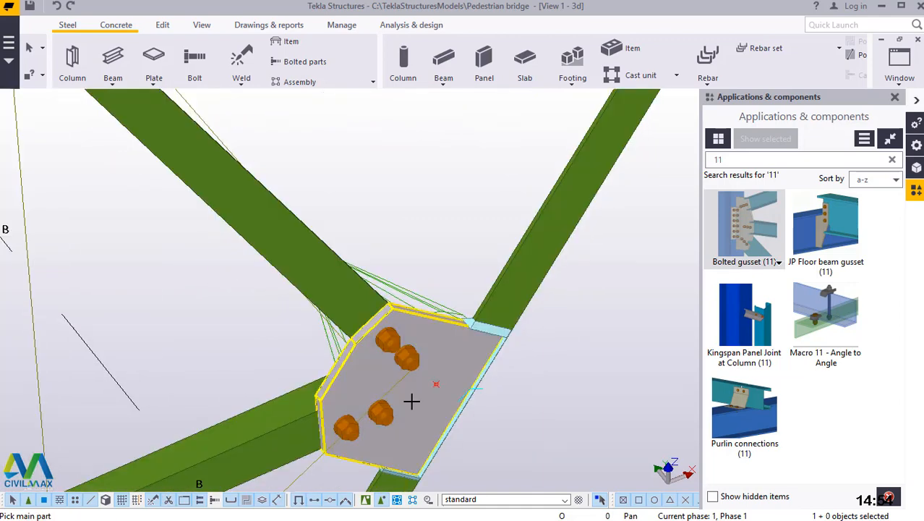
Add a Bolted gusset (11) joining the second bracing beam and the diagonal below it to the column.
{"action": "scroll", "coordinate": [474, 387], "scroll_direction": "down", "scroll_amount": 1}
{"action": "scroll", "coordinate": [457, 404], "scroll_direction": "down", "scroll_amount": 4}
{"action": "scroll", "coordinate": [329, 274], "scroll_direction": "up", "scroll_amount": 4}
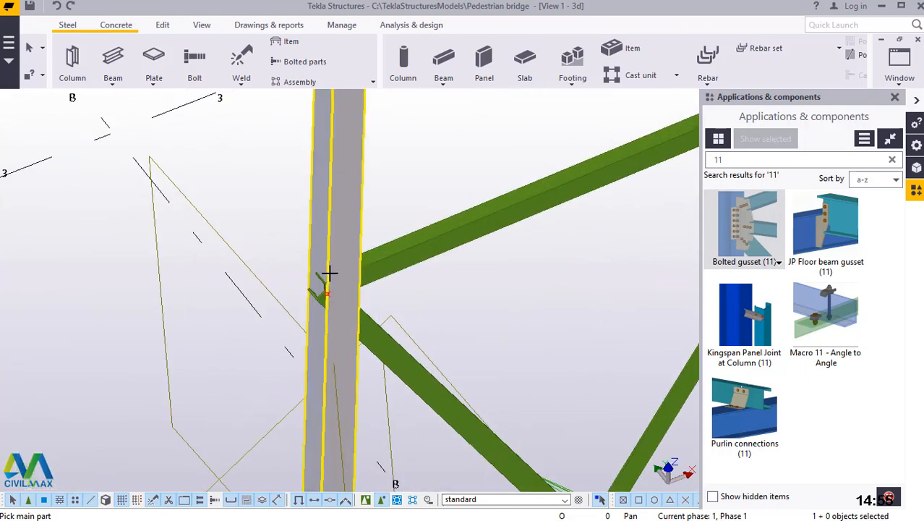
{"action": "scroll", "coordinate": [337, 282], "scroll_direction": "up", "scroll_amount": 3}
{"action": "left_click", "coordinate": [343, 215]}
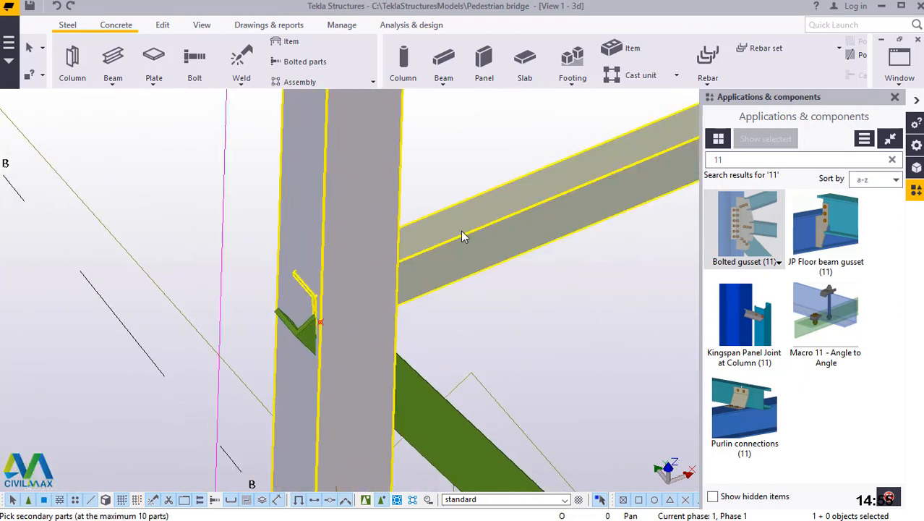
{"action": "left_click", "coordinate": [463, 235]}
{"action": "left_click", "coordinate": [410, 369]}
{"action": "middle_click", "coordinate": [410, 372]}
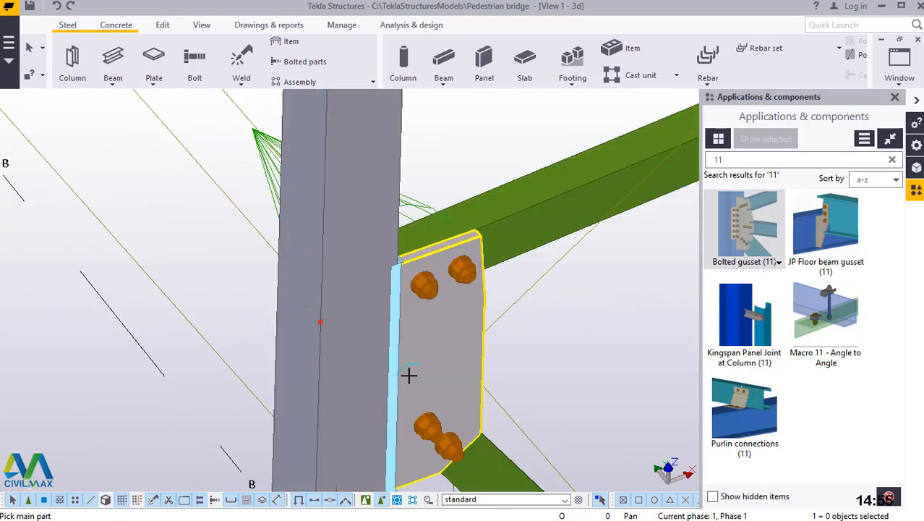
End the gusset command and delete the diagonal bracing beam between the second beam's node on the inclined brace and the column.
{"action": "scroll", "coordinate": [343, 385], "scroll_direction": "down", "scroll_amount": 5}
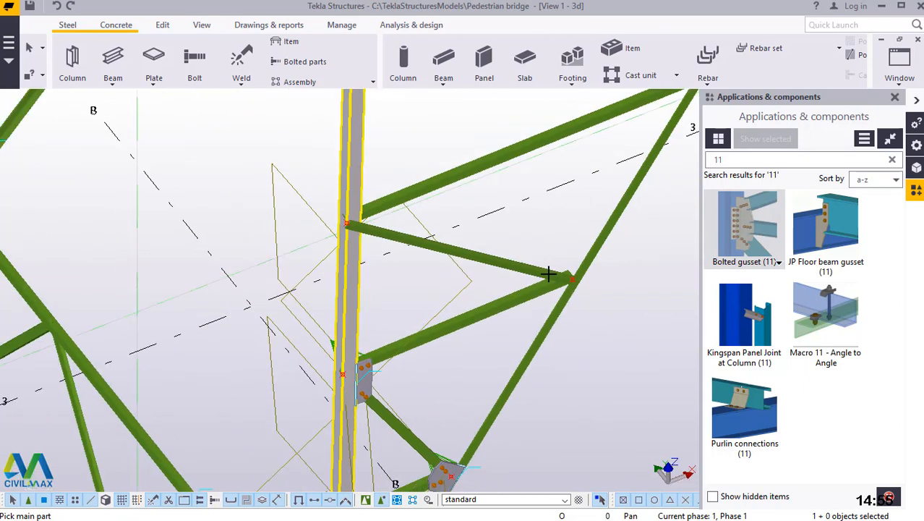
{"action": "scroll", "coordinate": [615, 279], "scroll_direction": "up", "scroll_amount": 3}
{"action": "scroll", "coordinate": [616, 278], "scroll_direction": "up", "scroll_amount": 5}
{"action": "scroll", "coordinate": [413, 342], "scroll_direction": "down", "scroll_amount": 4}
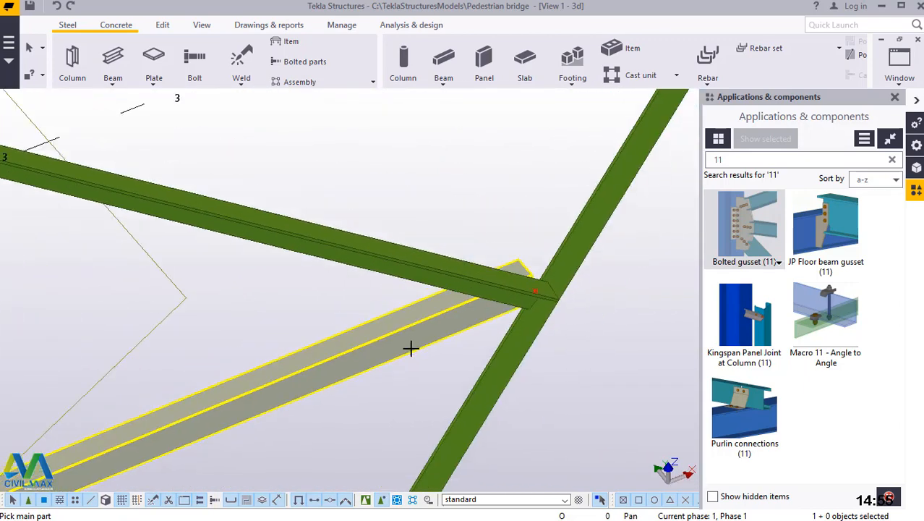
{"action": "scroll", "coordinate": [463, 217], "scroll_direction": "down", "scroll_amount": 2}
{"action": "right_click", "coordinate": [474, 211]}
{"action": "left_click", "coordinate": [481, 217]}
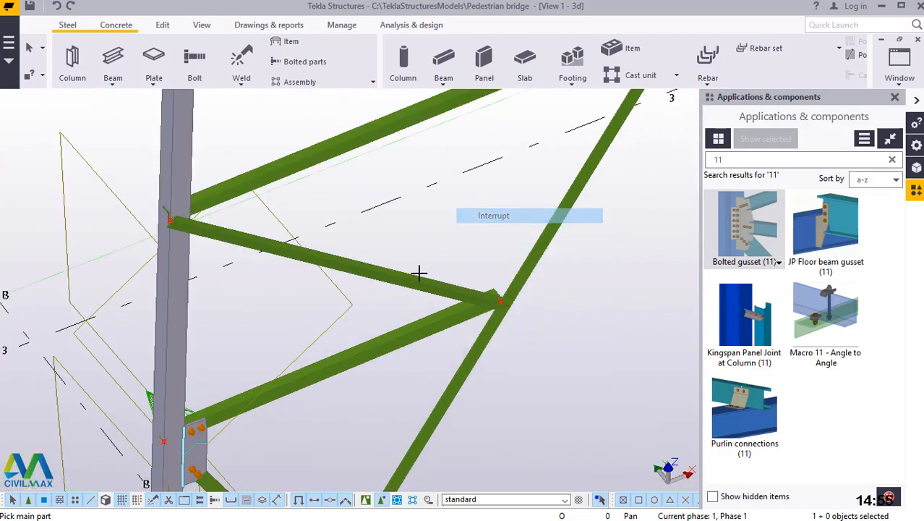
{"action": "scroll", "coordinate": [405, 275], "scroll_direction": "up", "scroll_amount": 2}
{"action": "key", "text": "Delete"}
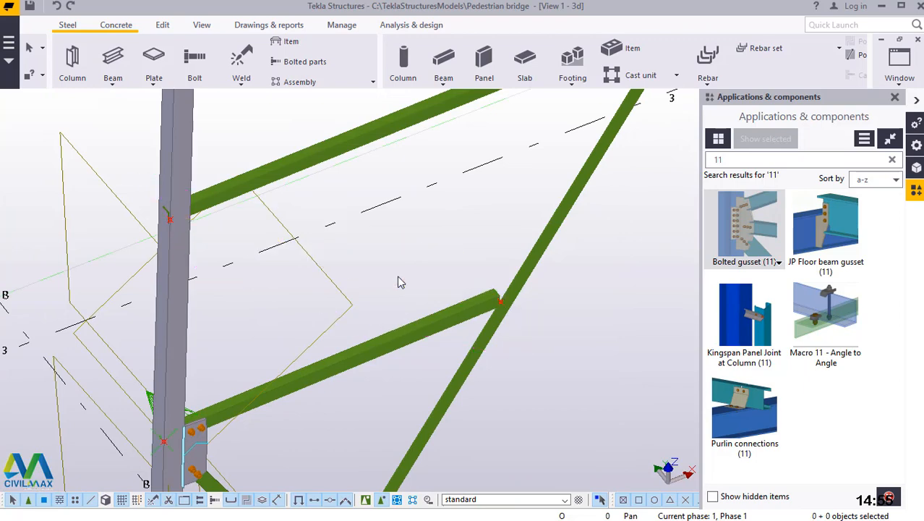
Model a diagonal bracing beam from the second beam's node on the inclined brace to the third beam's node on the column.
{"action": "left_click", "coordinate": [113, 83]}
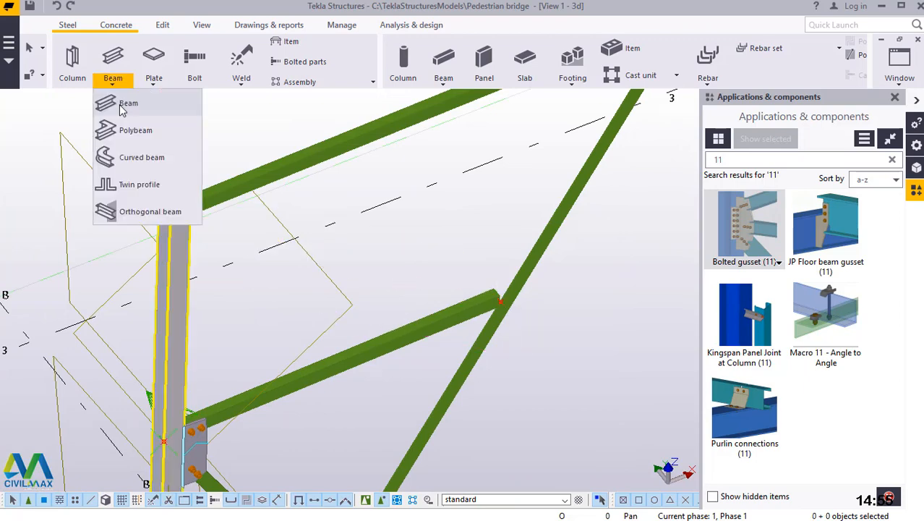
{"action": "left_click", "coordinate": [126, 97]}
{"action": "scroll", "coordinate": [511, 306], "scroll_direction": "up", "scroll_amount": 5}
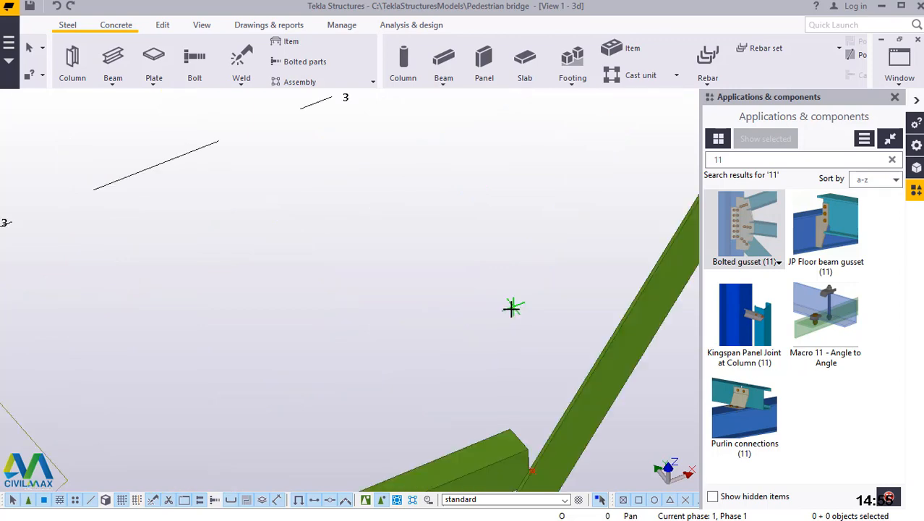
{"action": "scroll", "coordinate": [525, 362], "scroll_direction": "up", "scroll_amount": 1}
{"action": "scroll", "coordinate": [560, 405], "scroll_direction": "down", "scroll_amount": 1}
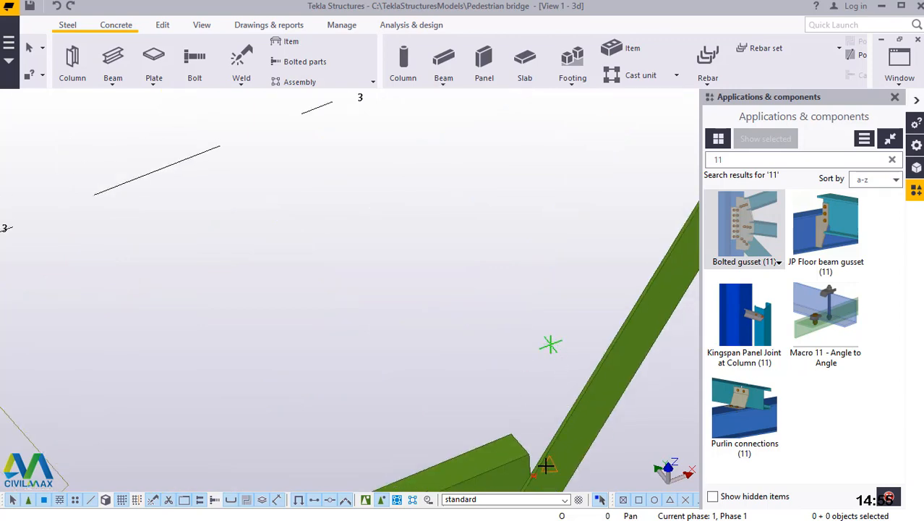
{"action": "scroll", "coordinate": [546, 465], "scroll_direction": "down", "scroll_amount": 1}
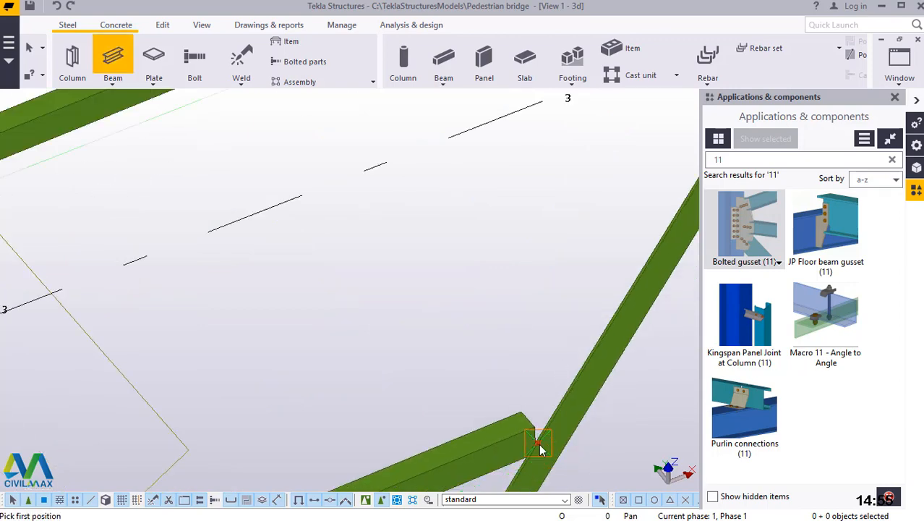
{"action": "left_click", "coordinate": [539, 450]}
{"action": "scroll", "coordinate": [557, 426], "scroll_direction": "down", "scroll_amount": 3}
{"action": "scroll", "coordinate": [313, 391], "scroll_direction": "up", "scroll_amount": 3}
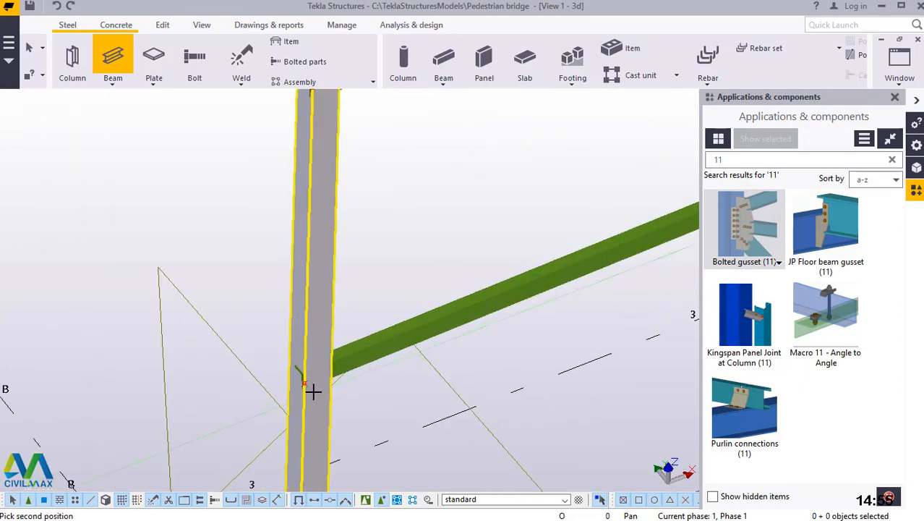
{"action": "scroll", "coordinate": [313, 392], "scroll_direction": "up", "scroll_amount": 4}
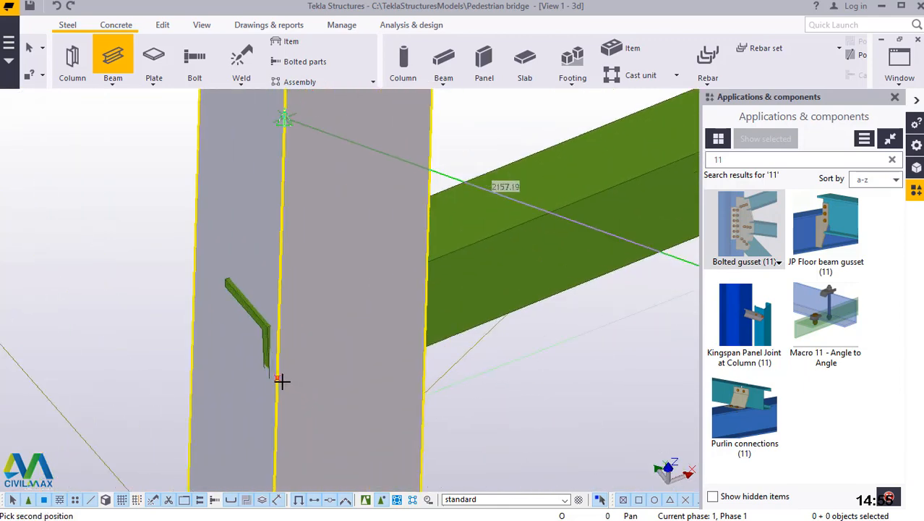
{"action": "left_click", "coordinate": [277, 377]}
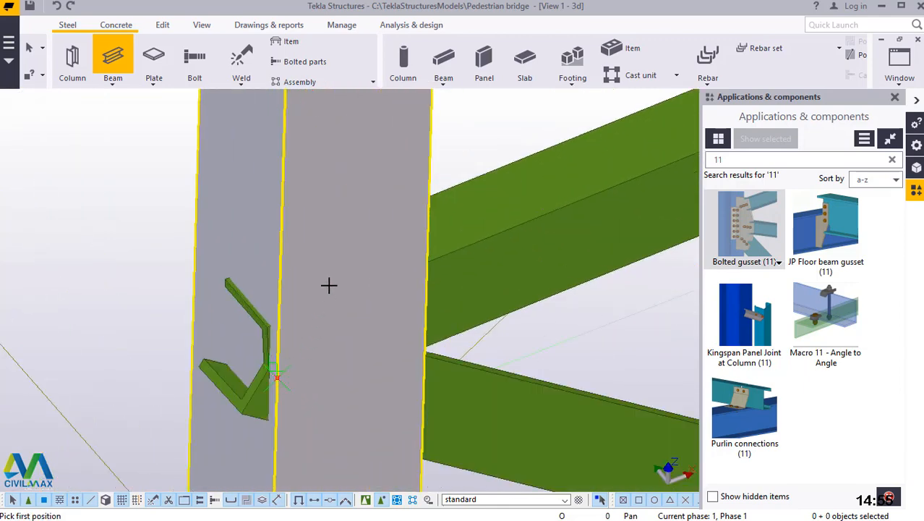
{"action": "right_click", "coordinate": [363, 280]}
{"action": "left_click", "coordinate": [359, 284]}
{"action": "scroll", "coordinate": [330, 284], "scroll_direction": "down", "scroll_amount": 3}
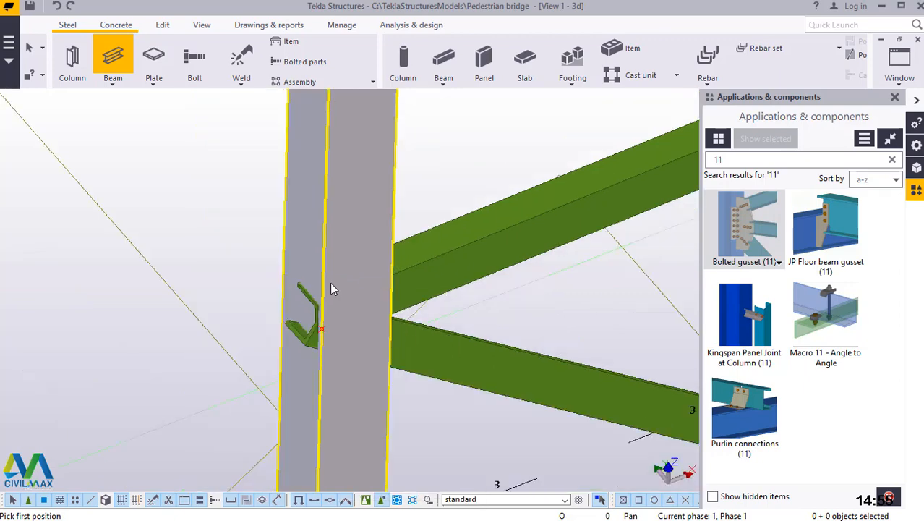
Connect the second bracing beam and its new diagonal to the inclined brace with a Bolted gusset (11).
{"action": "scroll", "coordinate": [329, 289], "scroll_direction": "down", "scroll_amount": 5}
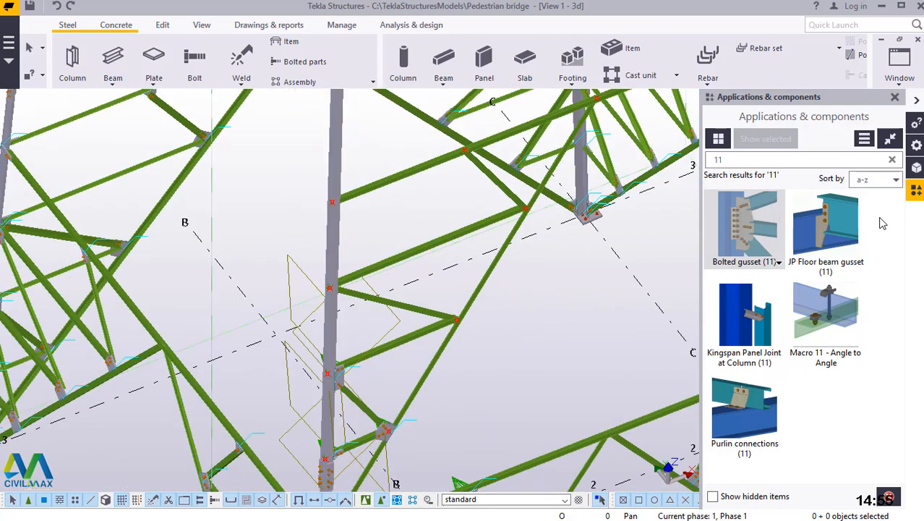
{"action": "left_click", "coordinate": [754, 222]}
{"action": "scroll", "coordinate": [444, 324], "scroll_direction": "up", "scroll_amount": 5}
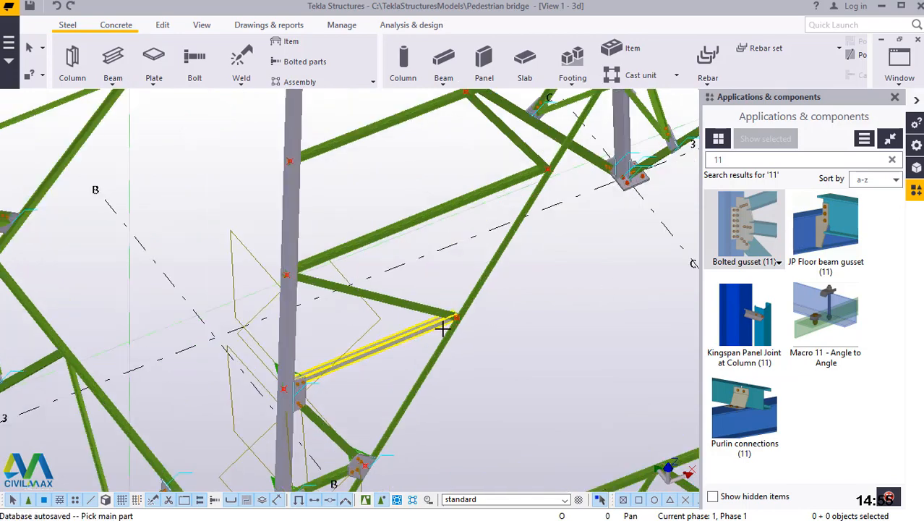
{"action": "scroll", "coordinate": [478, 294], "scroll_direction": "up", "scroll_amount": 3}
{"action": "left_click", "coordinate": [495, 296]}
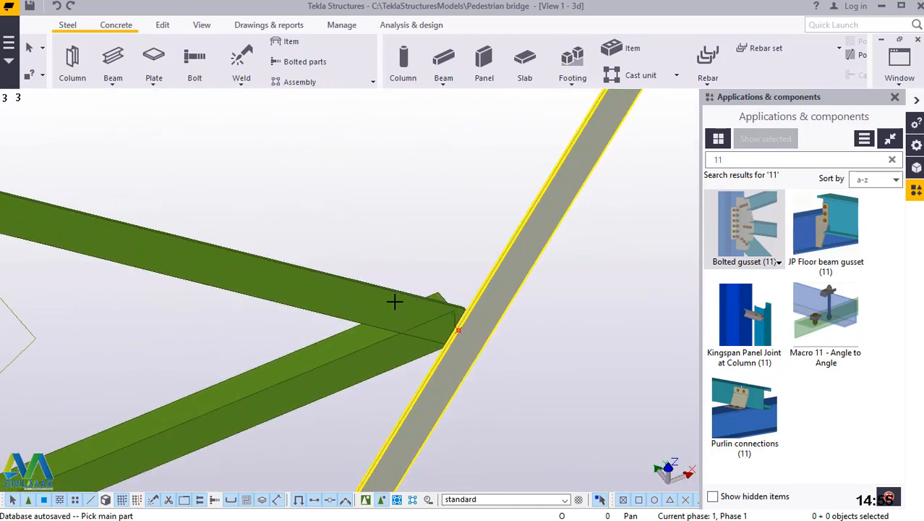
{"action": "left_click", "coordinate": [386, 303]}
{"action": "left_click", "coordinate": [388, 346]}
{"action": "middle_click", "coordinate": [387, 346]}
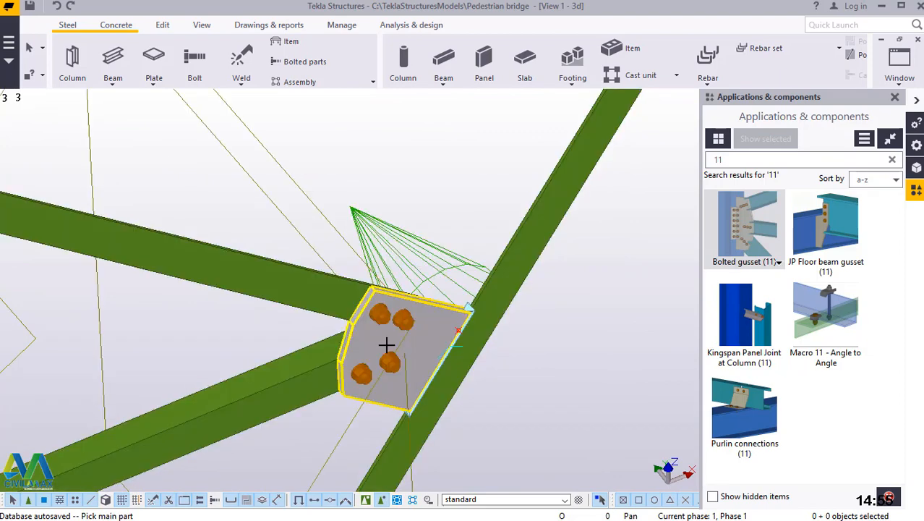
Add a Bolted gusset (11) joining the third bracing beam and the diagonal below it to the column.
{"action": "scroll", "coordinate": [523, 369], "scroll_direction": "down", "scroll_amount": 3}
{"action": "scroll", "coordinate": [524, 370], "scroll_direction": "down", "scroll_amount": 5}
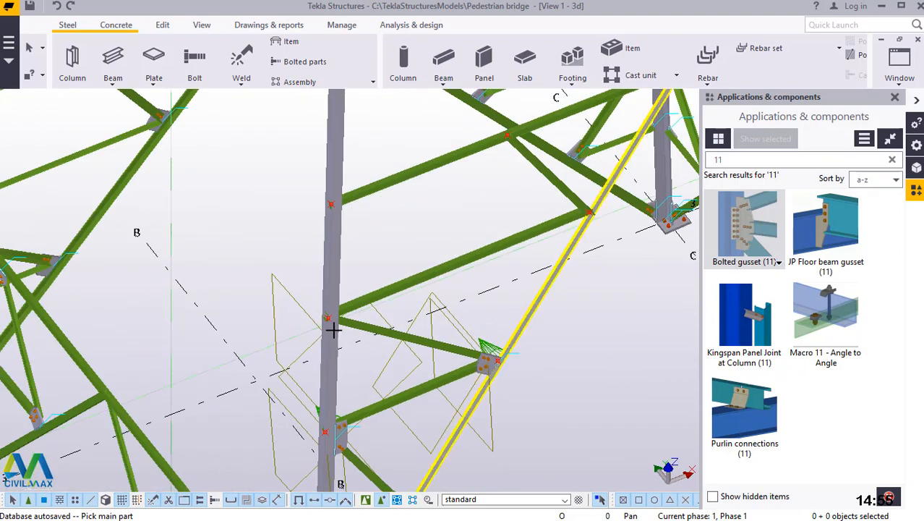
{"action": "scroll", "coordinate": [239, 307], "scroll_direction": "up", "scroll_amount": 5}
{"action": "scroll", "coordinate": [324, 374], "scroll_direction": "down", "scroll_amount": 5}
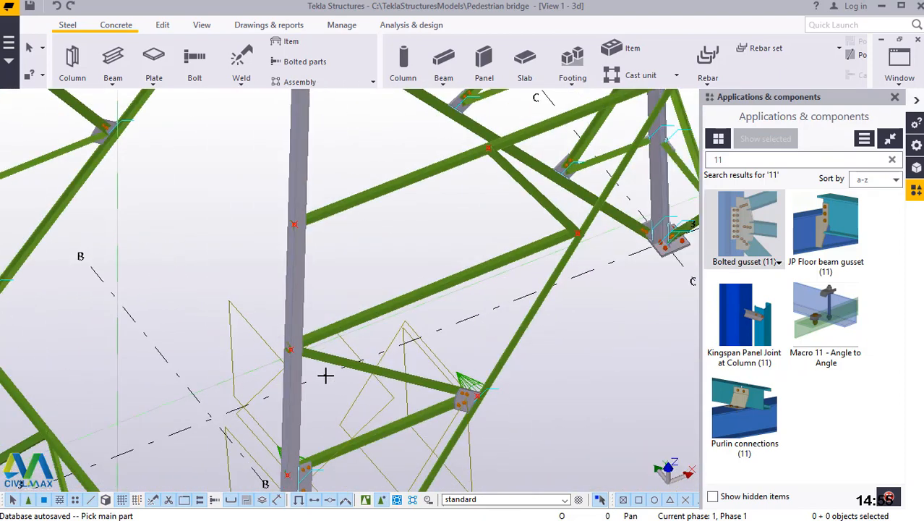
{"action": "scroll", "coordinate": [299, 355], "scroll_direction": "up", "scroll_amount": 8}
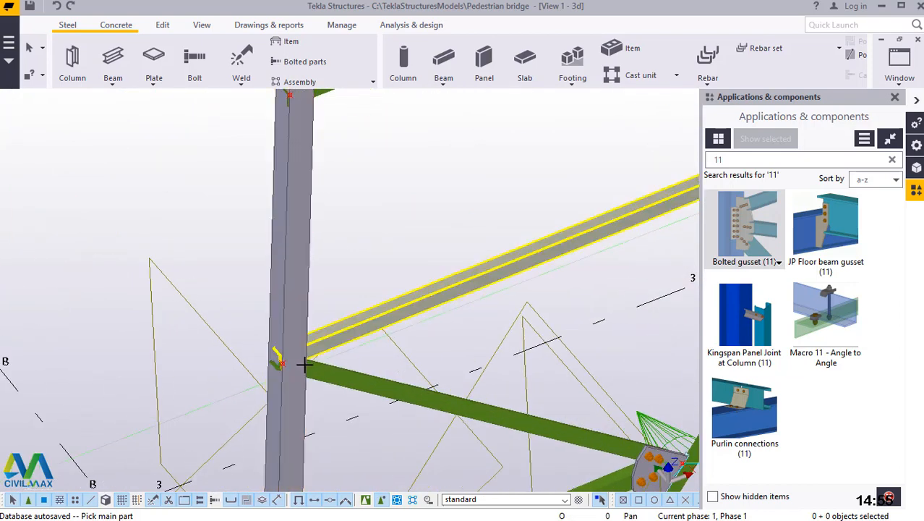
{"action": "left_click", "coordinate": [293, 296]}
{"action": "left_click", "coordinate": [345, 316]}
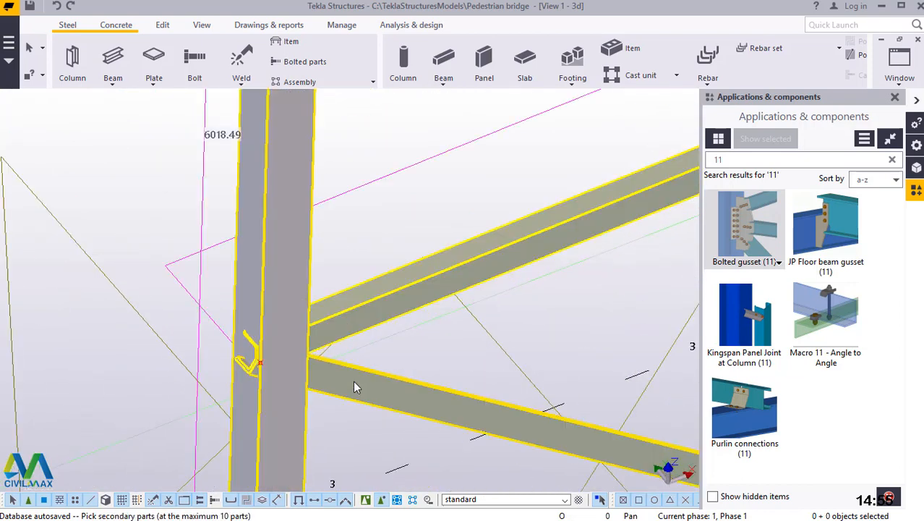
{"action": "left_click", "coordinate": [353, 381]}
{"action": "middle_click", "coordinate": [353, 381]}
Cancel the gusset command and delete the diagonal bracing beam meeting the third beam's node on the inclined brace.
{"action": "scroll", "coordinate": [301, 386], "scroll_direction": "down", "scroll_amount": 8}
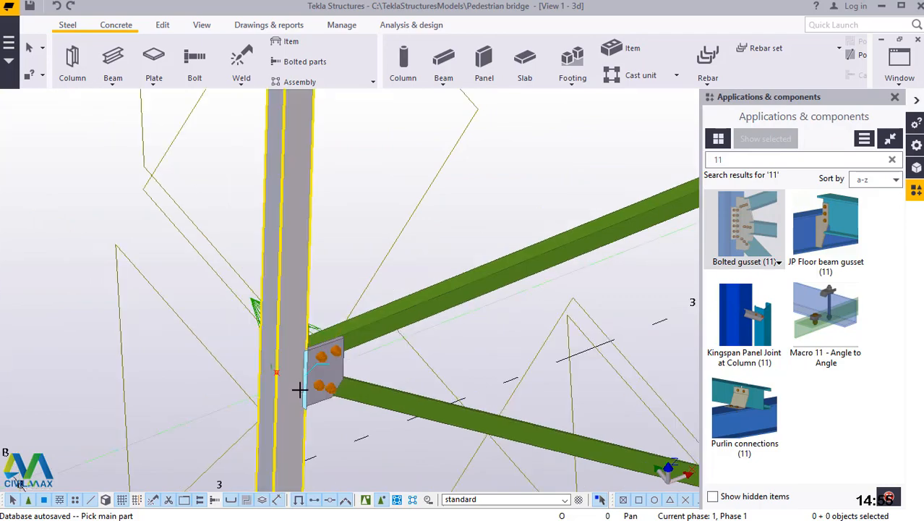
{"action": "scroll", "coordinate": [299, 394], "scroll_direction": "down", "scroll_amount": 2}
{"action": "scroll", "coordinate": [465, 315], "scroll_direction": "up", "scroll_amount": 2}
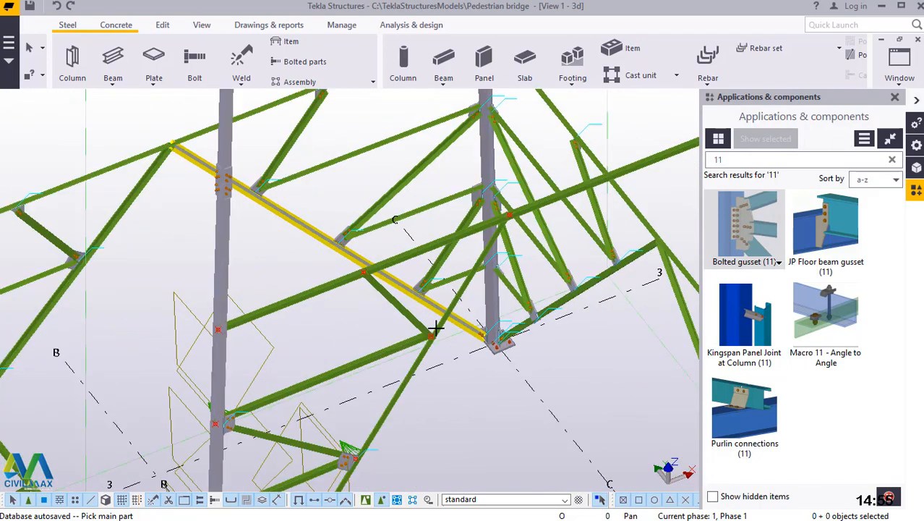
{"action": "scroll", "coordinate": [427, 333], "scroll_direction": "up", "scroll_amount": 6}
{"action": "left_click", "coordinate": [417, 335]}
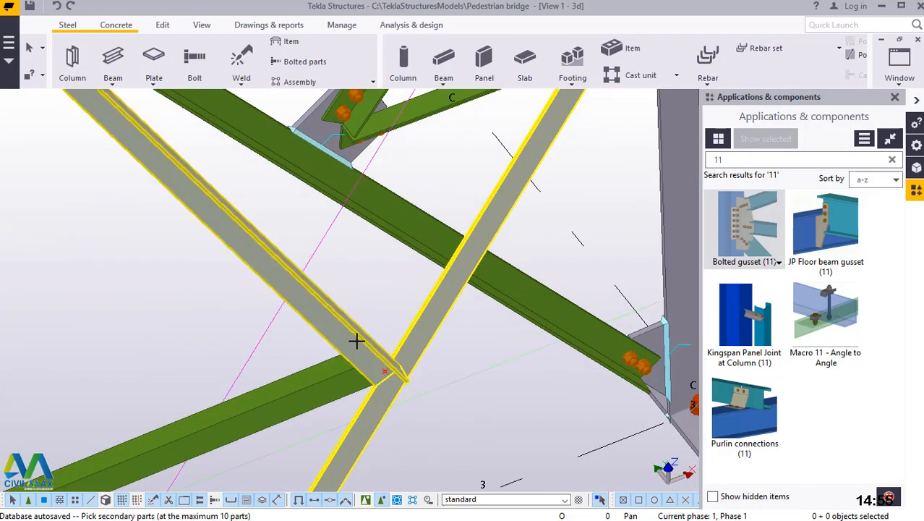
{"action": "right_click", "coordinate": [362, 274]}
{"action": "key", "text": "Escape"}
{"action": "left_click", "coordinate": [325, 309]}
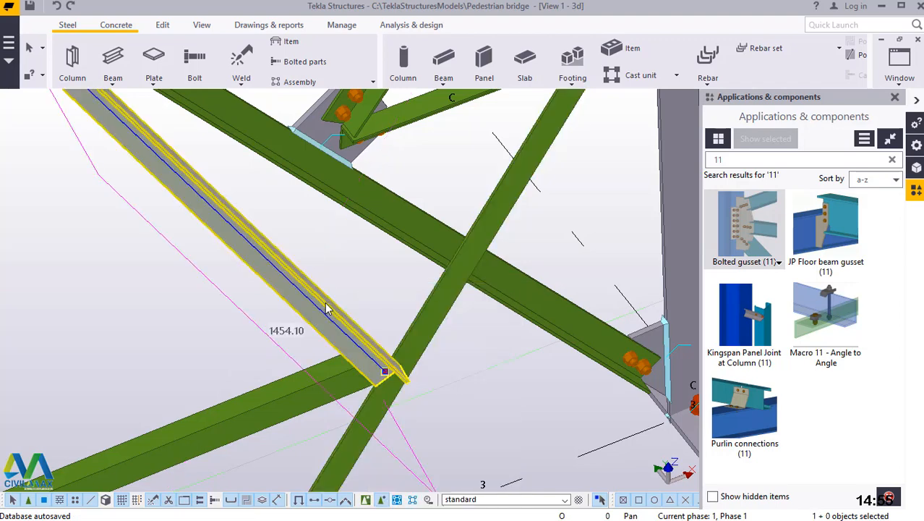
{"action": "key", "text": "Delete"}
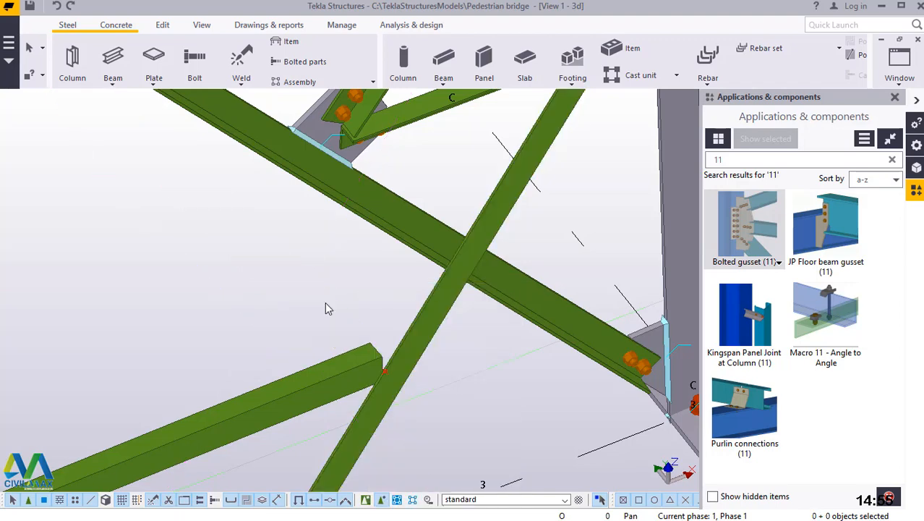
Model a diagonal bracing beam from the third beam's node on the inclined brace up to the node on the upper horizontal beam.
{"action": "left_click", "coordinate": [110, 92]}
{"action": "left_click", "coordinate": [113, 88]}
{"action": "left_click", "coordinate": [124, 102]}
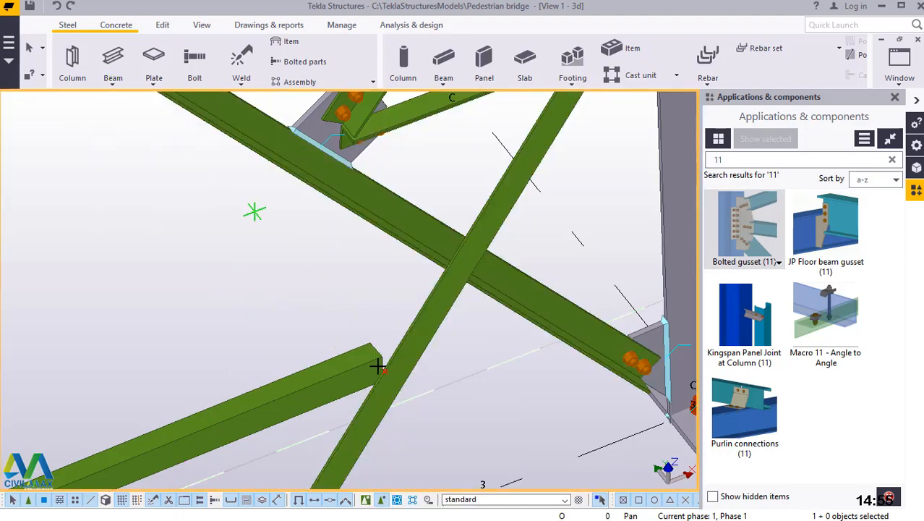
{"action": "scroll", "coordinate": [391, 376], "scroll_direction": "up", "scroll_amount": 3}
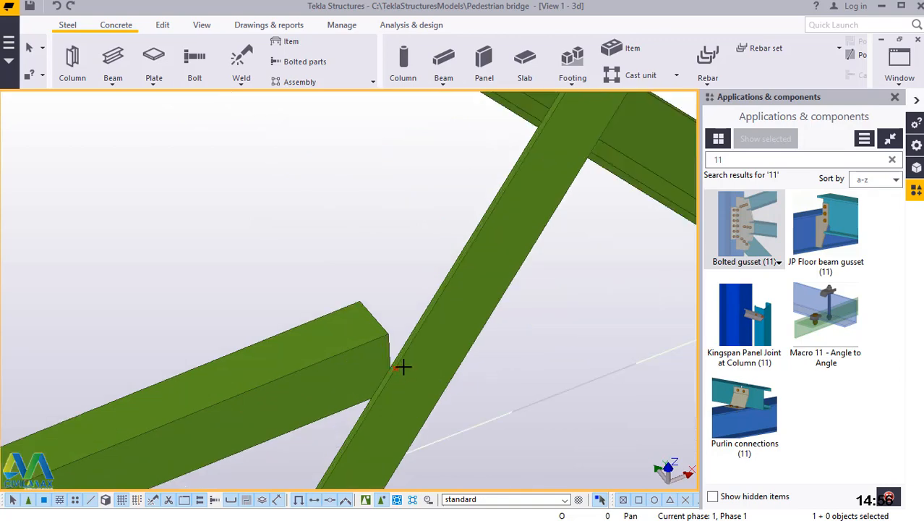
{"action": "left_click", "coordinate": [400, 366]}
{"action": "scroll", "coordinate": [423, 413], "scroll_direction": "down", "scroll_amount": 2}
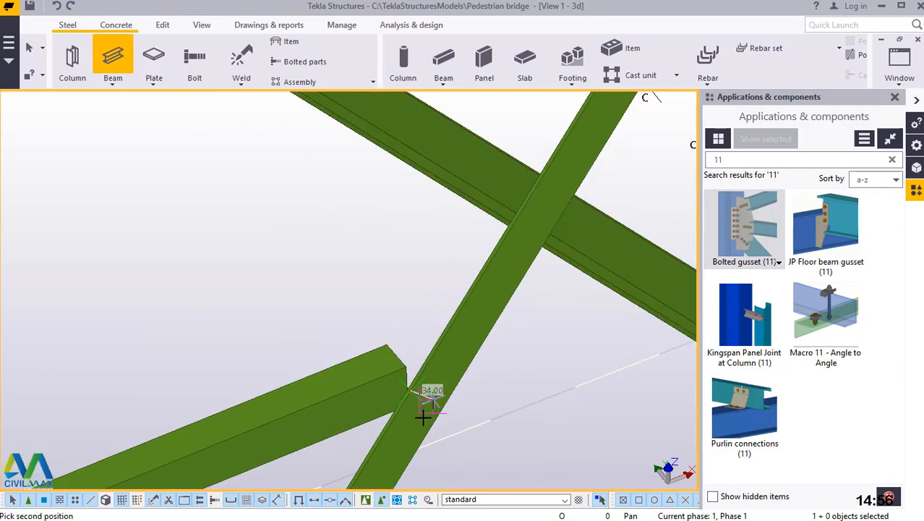
{"action": "scroll", "coordinate": [423, 416], "scroll_direction": "down", "scroll_amount": 3}
{"action": "scroll", "coordinate": [359, 330], "scroll_direction": "up", "scroll_amount": 2}
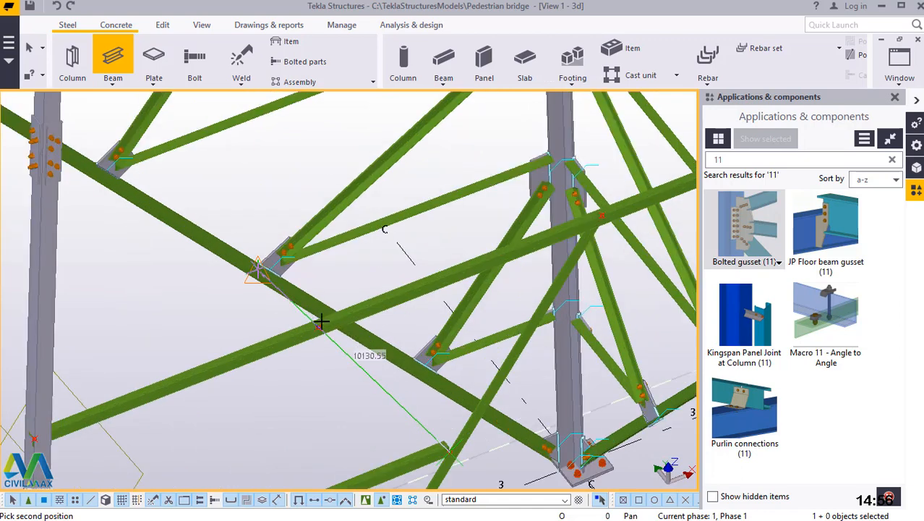
{"action": "scroll", "coordinate": [309, 330], "scroll_direction": "up", "scroll_amount": 5}
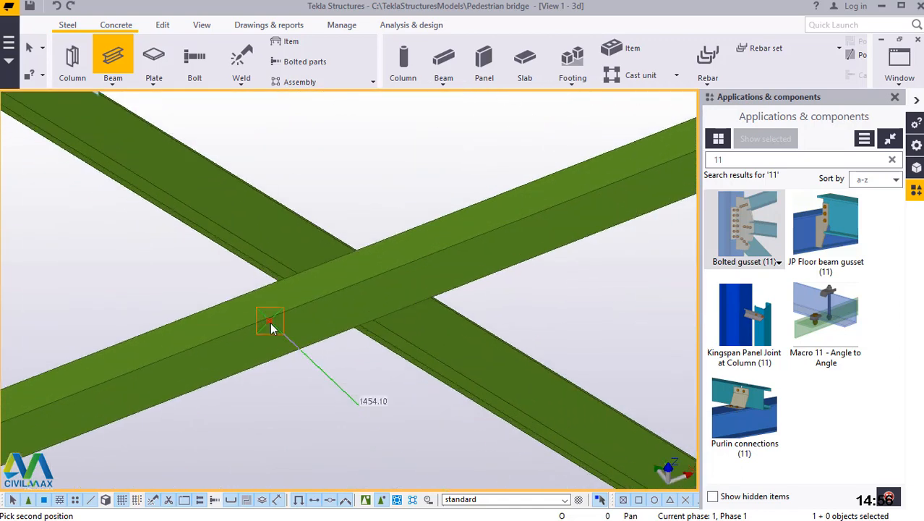
{"action": "left_click", "coordinate": [270, 321]}
{"action": "right_click", "coordinate": [270, 322]}
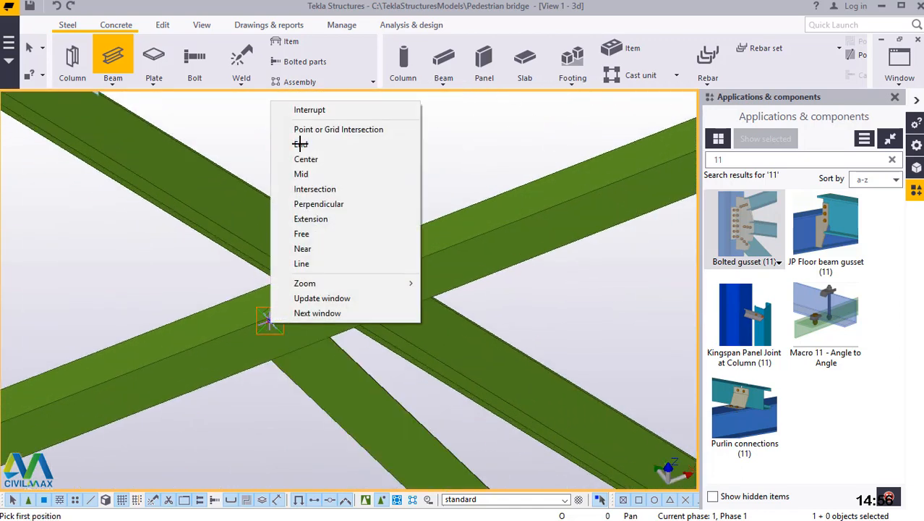
{"action": "left_click", "coordinate": [305, 108]}
Connect the third bracing beam and its new upper diagonal to the inclined brace with a Bolted gusset (11).
{"action": "scroll", "coordinate": [269, 306], "scroll_direction": "down", "scroll_amount": 8}
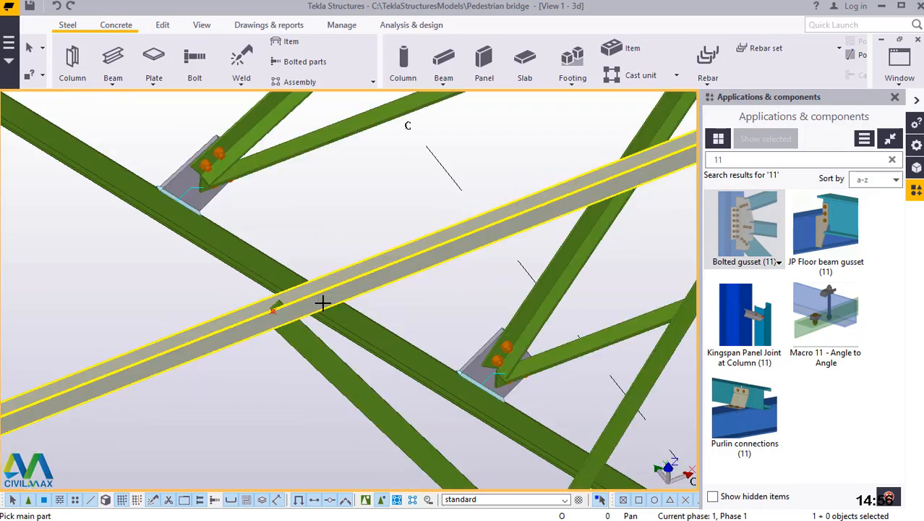
{"action": "scroll", "coordinate": [397, 398], "scroll_direction": "up", "scroll_amount": 6}
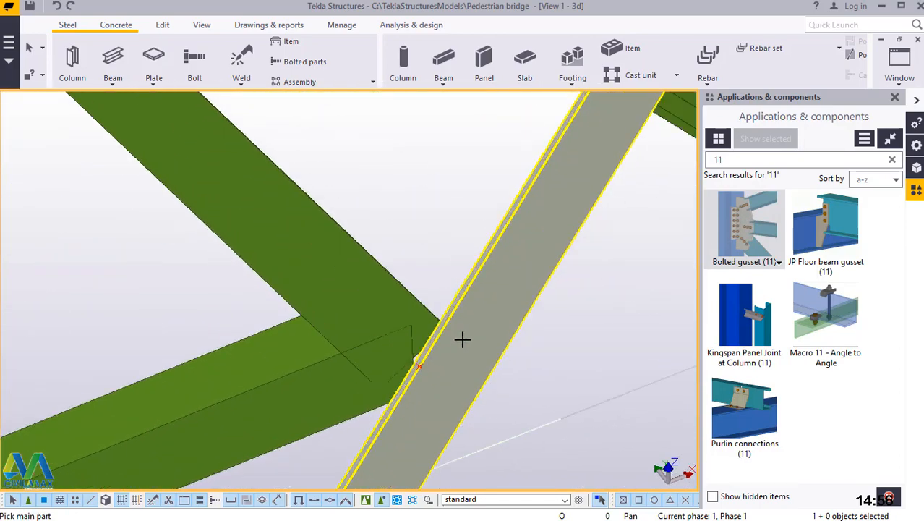
{"action": "left_click", "coordinate": [502, 282]}
{"action": "left_click", "coordinate": [344, 260]}
{"action": "left_click", "coordinate": [319, 355]}
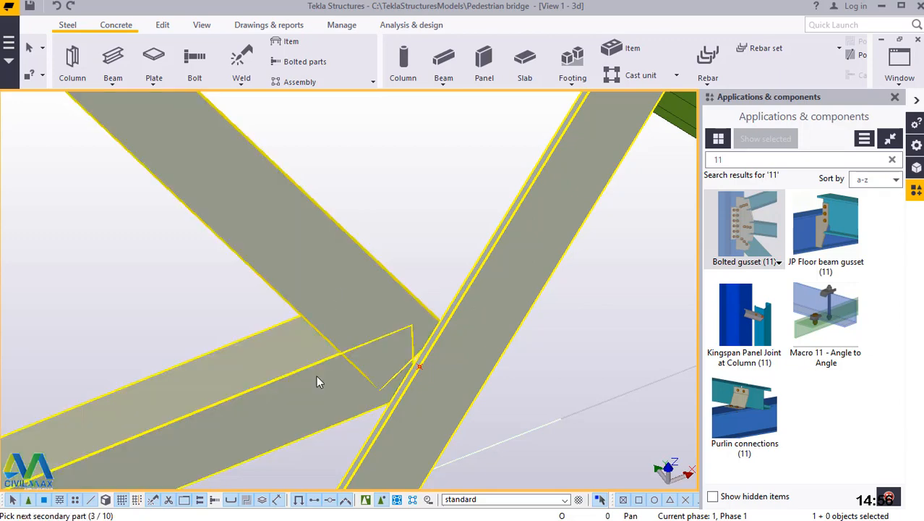
{"action": "middle_click", "coordinate": [316, 375]}
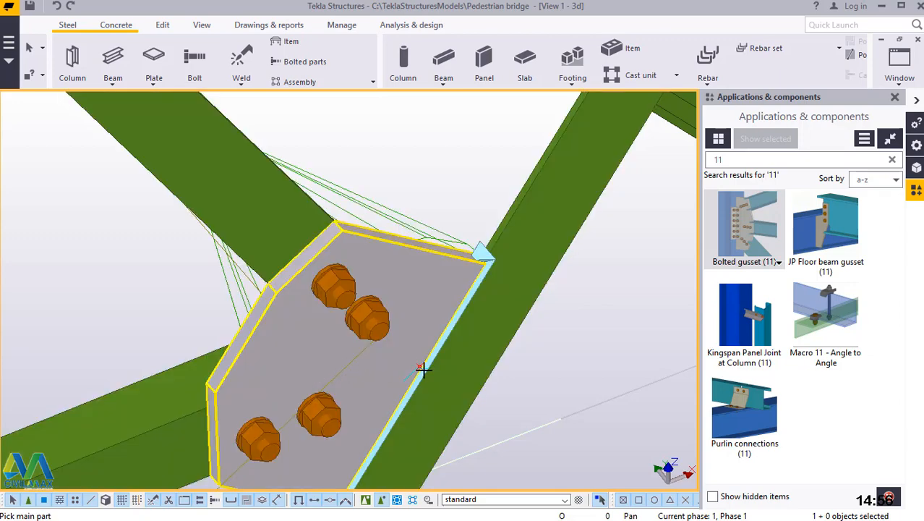
Add a Bolted gusset (11) joining the new diagonal's upper end to the horizontal beam and end the gusset command.
{"action": "scroll", "coordinate": [423, 369], "scroll_direction": "down", "scroll_amount": 6}
{"action": "scroll", "coordinate": [301, 254], "scroll_direction": "up", "scroll_amount": 8}
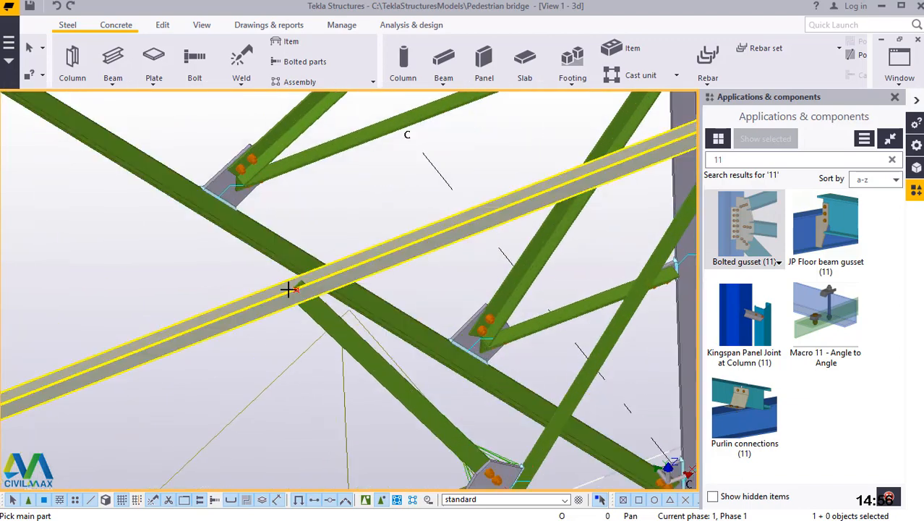
{"action": "left_click", "coordinate": [422, 246]}
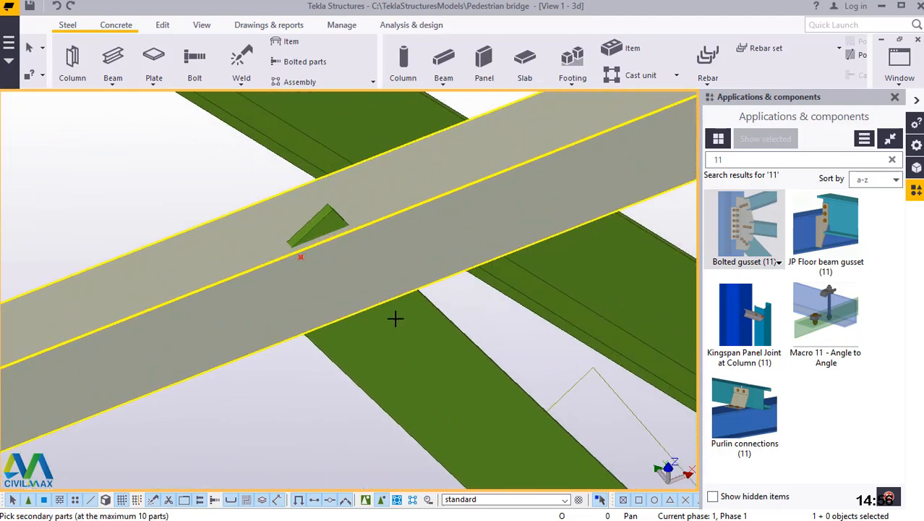
{"action": "left_click", "coordinate": [394, 321]}
{"action": "middle_click", "coordinate": [395, 321]}
{"action": "scroll", "coordinate": [429, 305], "scroll_direction": "down", "scroll_amount": 5}
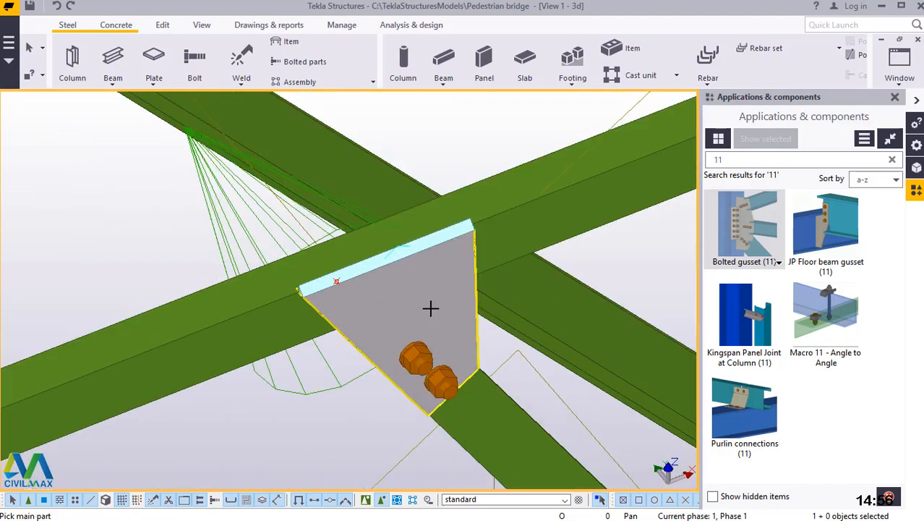
{"action": "scroll", "coordinate": [391, 276], "scroll_direction": "down", "scroll_amount": 5}
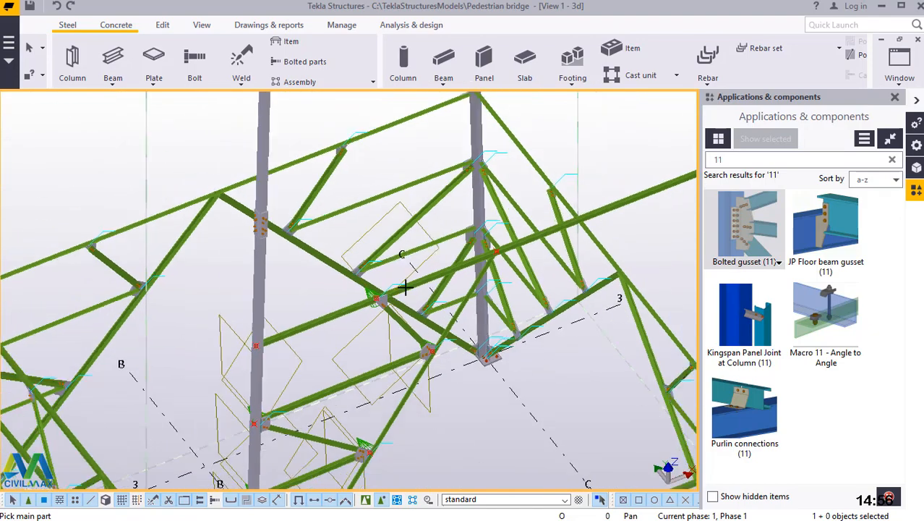
{"action": "scroll", "coordinate": [445, 383], "scroll_direction": "up", "scroll_amount": 1}
{"action": "scroll", "coordinate": [516, 387], "scroll_direction": "down", "scroll_amount": 2}
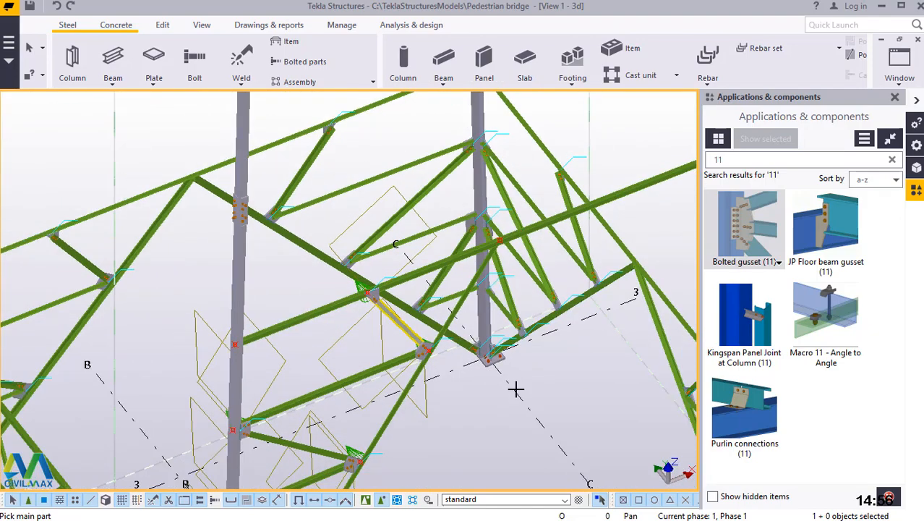
{"action": "right_click", "coordinate": [532, 126]}
{"action": "left_click", "coordinate": [566, 133]}
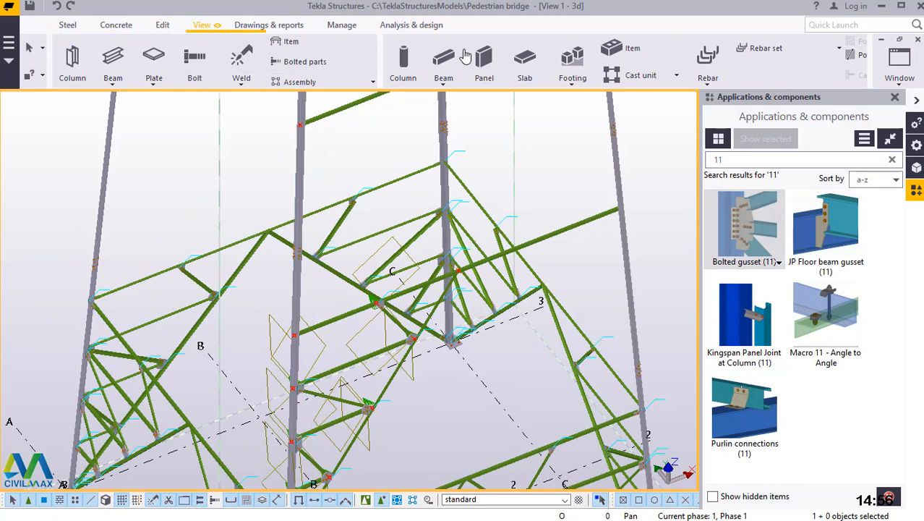
Examine the new bracing beams and gussets between the column and inclined brace from a nearly side-on view.
{"action": "left_click", "coordinate": [202, 25]}
{"action": "left_click", "coordinate": [513, 72]}
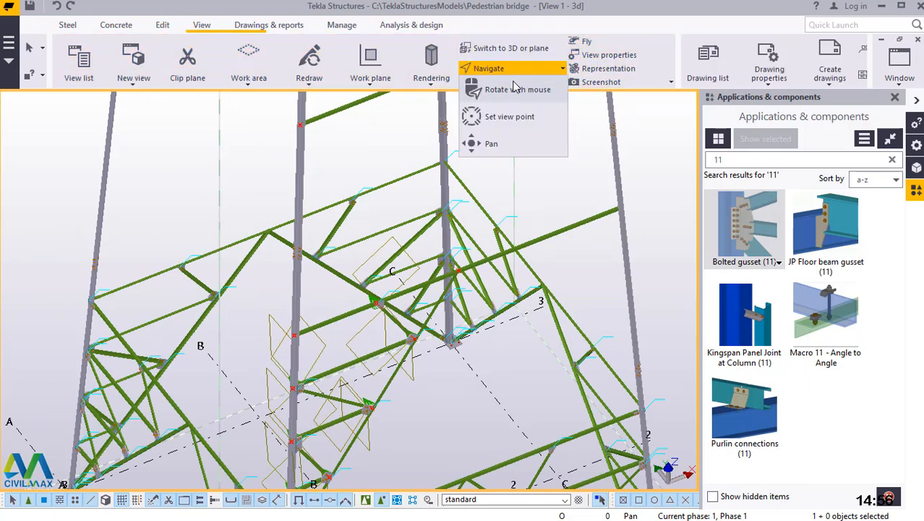
{"action": "left_click", "coordinate": [512, 94]}
{"action": "left_click", "coordinate": [459, 272]}
{"action": "middle_click_drag", "start_coordinate": [469, 284], "coordinate": [399, 107], "text": "ctrl"}
{"action": "middle_click_drag", "start_coordinate": [474, 256], "coordinate": [499, 324], "text": "ctrl"}
{"action": "scroll", "coordinate": [423, 317], "scroll_direction": "up", "scroll_amount": 4}
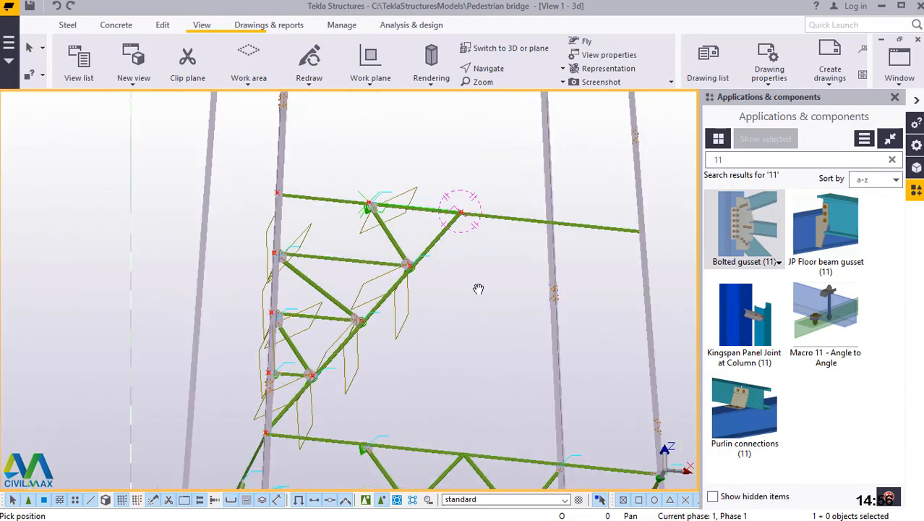
{"action": "right_click", "coordinate": [475, 280]}
{"action": "left_click", "coordinate": [512, 289]}
{"action": "scroll", "coordinate": [421, 269], "scroll_direction": "down", "scroll_amount": 4}
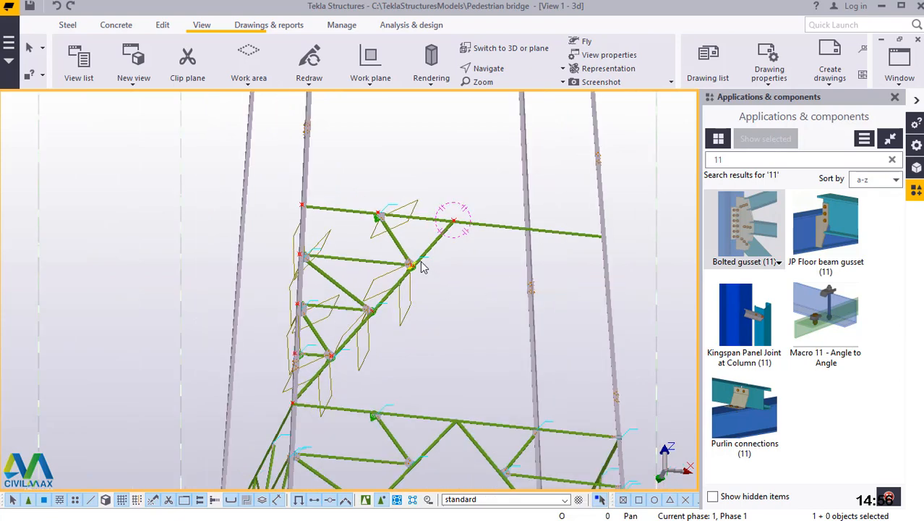
{"action": "scroll", "coordinate": [420, 269], "scroll_direction": "up", "scroll_amount": 2}
Inspect the new gusset connections from above and compare them with the bracing of the lower tower panel.
{"action": "left_click", "coordinate": [484, 68]}
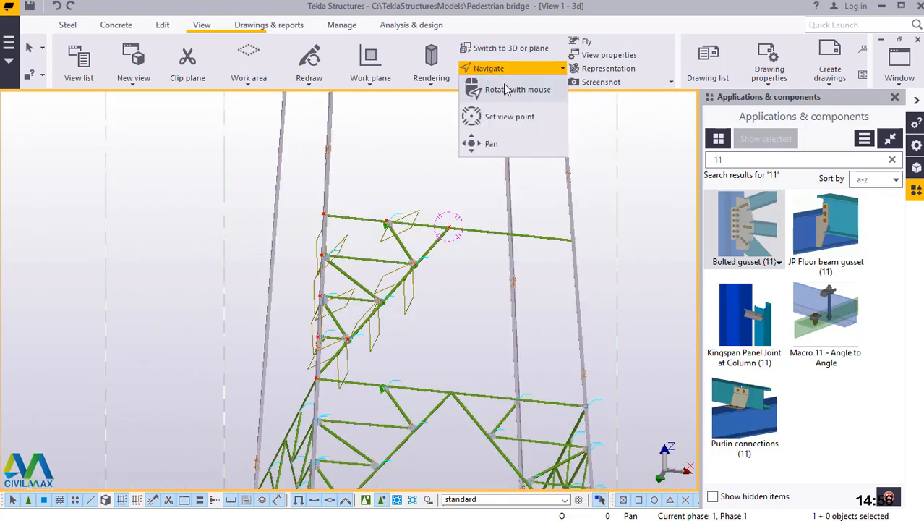
{"action": "left_click", "coordinate": [500, 123]}
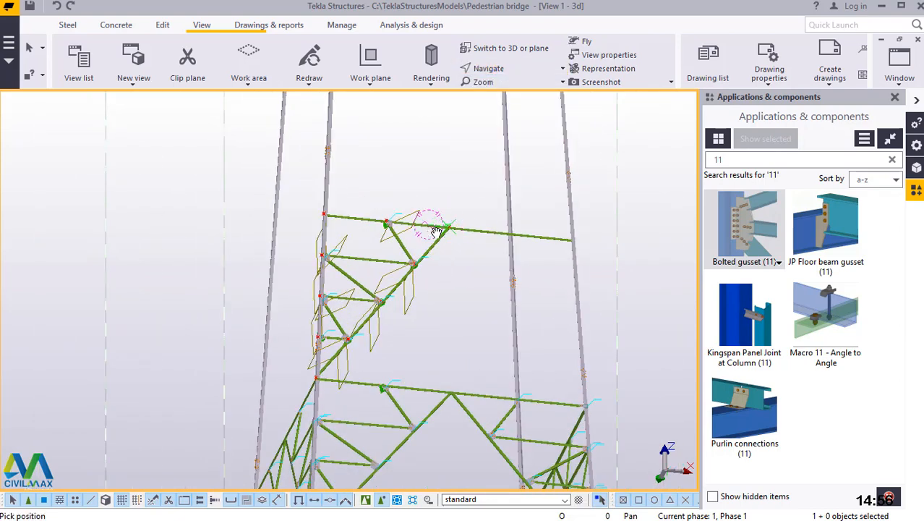
{"action": "middle_click_drag", "start_coordinate": [436, 246], "coordinate": [465, 423], "text": "ctrl"}
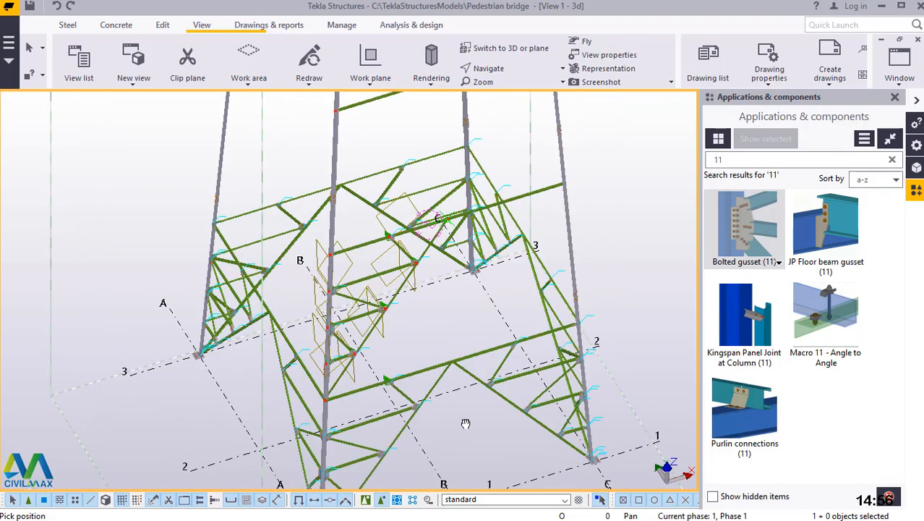
{"action": "scroll", "coordinate": [410, 228], "scroll_direction": "up", "scroll_amount": 5}
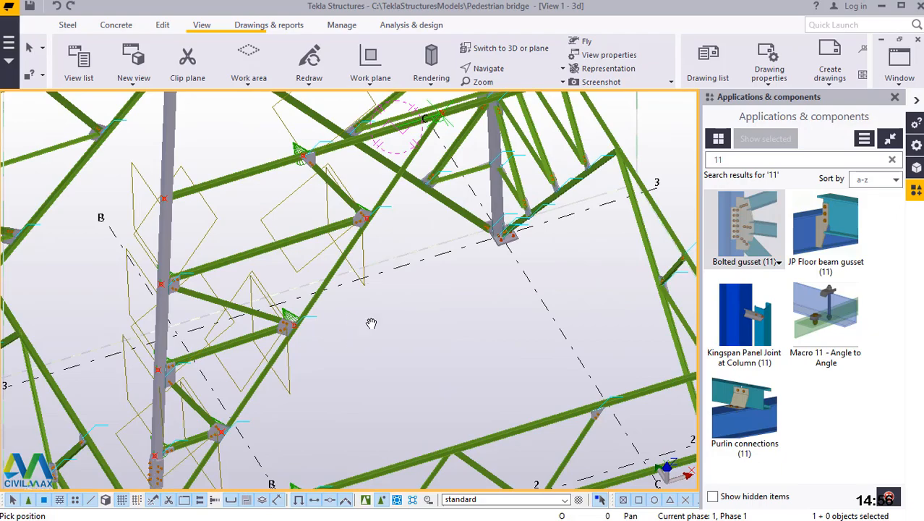
{"action": "scroll", "coordinate": [243, 232], "scroll_direction": "down", "scroll_amount": 2}
{"action": "scroll", "coordinate": [224, 242], "scroll_direction": "up", "scroll_amount": 6}
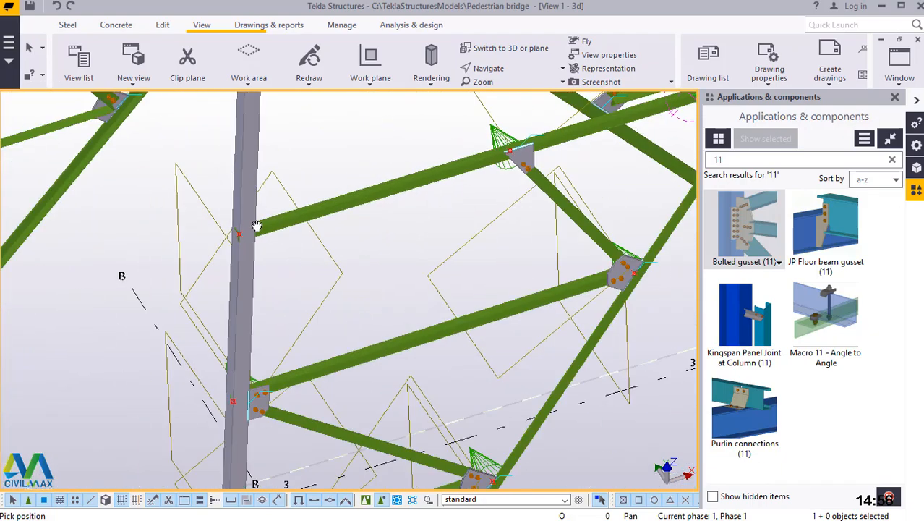
{"action": "scroll", "coordinate": [260, 227], "scroll_direction": "down", "scroll_amount": 2}
{"action": "scroll", "coordinate": [295, 222], "scroll_direction": "down", "scroll_amount": 5}
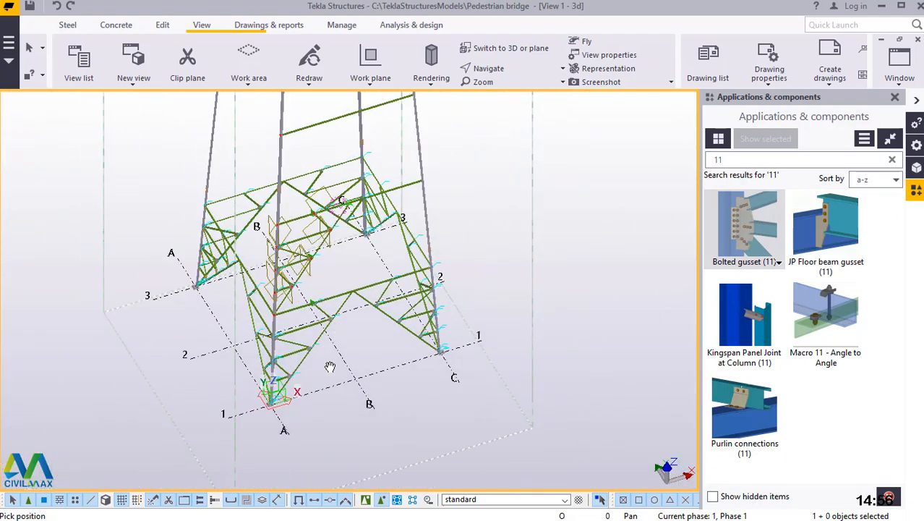
{"action": "scroll", "coordinate": [346, 365], "scroll_direction": "up", "scroll_amount": 3}
{"action": "right_click", "coordinate": [428, 299]}
{"action": "left_click", "coordinate": [461, 87]}
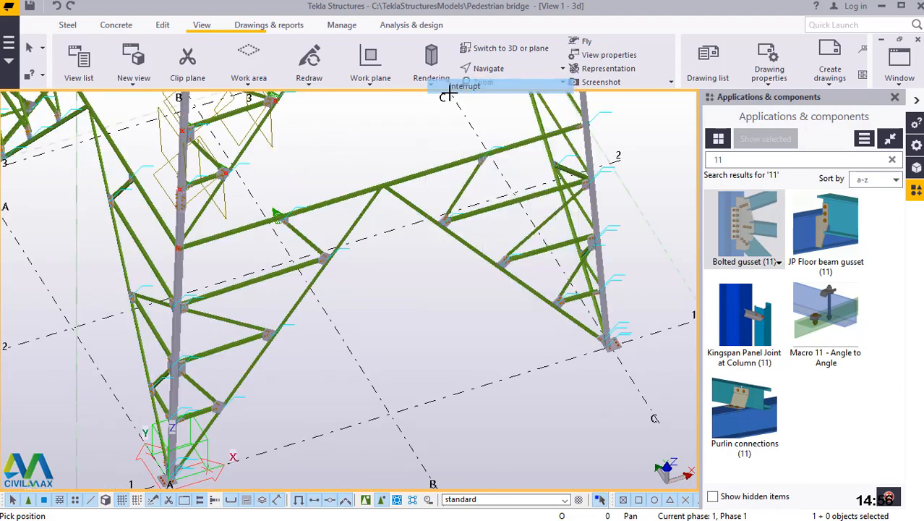
Create a 4000 mm steel beam along grid line 1, crossing grid line B between columns A and C.
{"action": "left_click", "coordinate": [66, 26]}
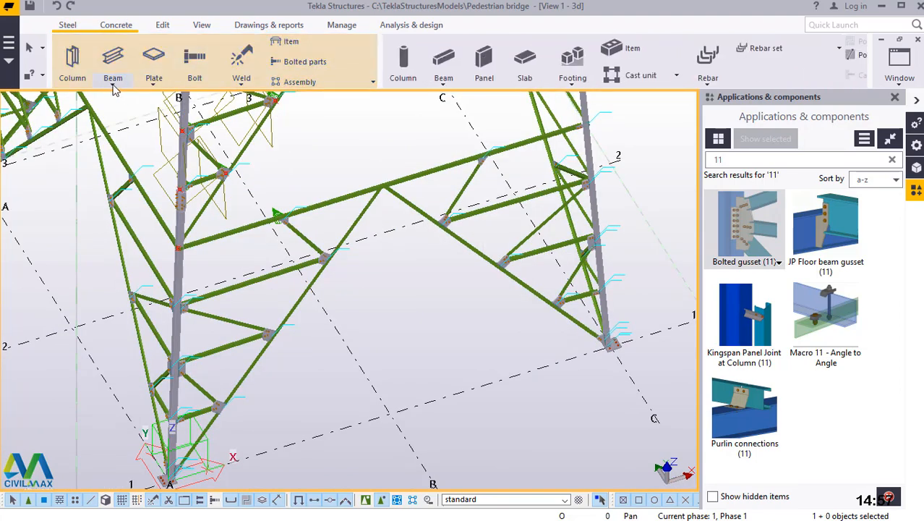
{"action": "left_click", "coordinate": [113, 82]}
{"action": "left_click", "coordinate": [125, 101]}
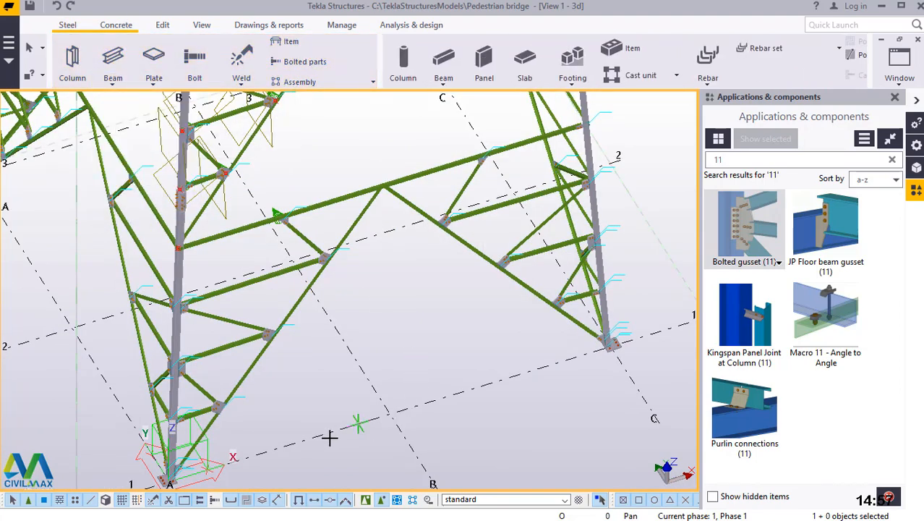
{"action": "scroll", "coordinate": [290, 446], "scroll_direction": "up", "scroll_amount": 3}
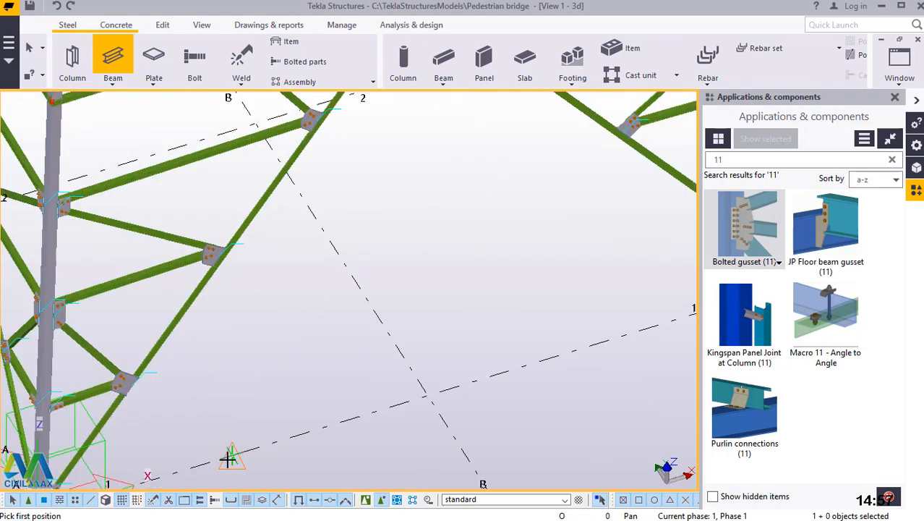
{"action": "scroll", "coordinate": [229, 458], "scroll_direction": "up", "scroll_amount": 4}
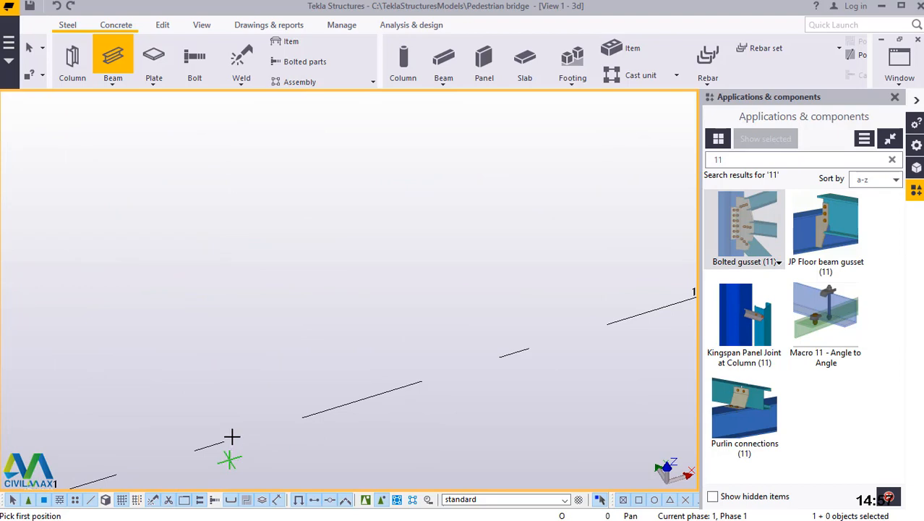
{"action": "scroll", "coordinate": [231, 438], "scroll_direction": "up", "scroll_amount": 3}
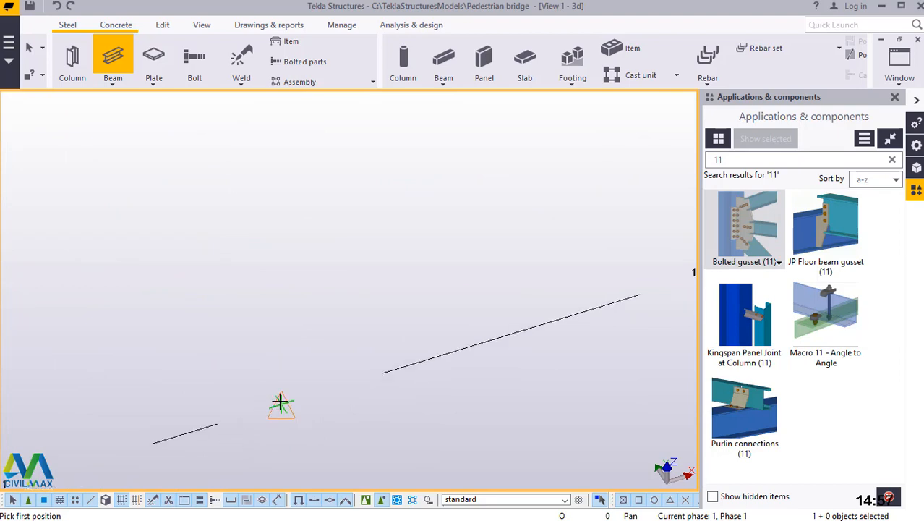
{"action": "scroll", "coordinate": [190, 410], "scroll_direction": "down", "scroll_amount": 2}
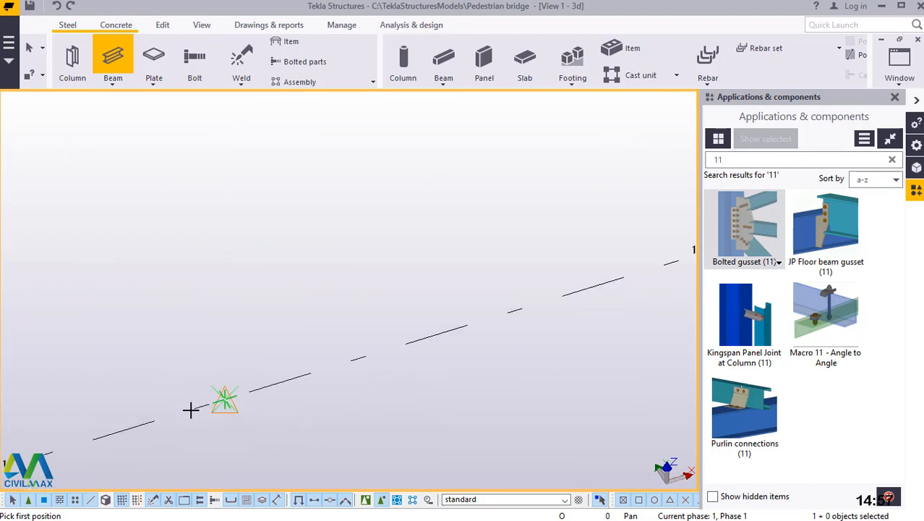
{"action": "left_click", "coordinate": [191, 410]}
{"action": "scroll", "coordinate": [190, 410], "scroll_direction": "down", "scroll_amount": 5}
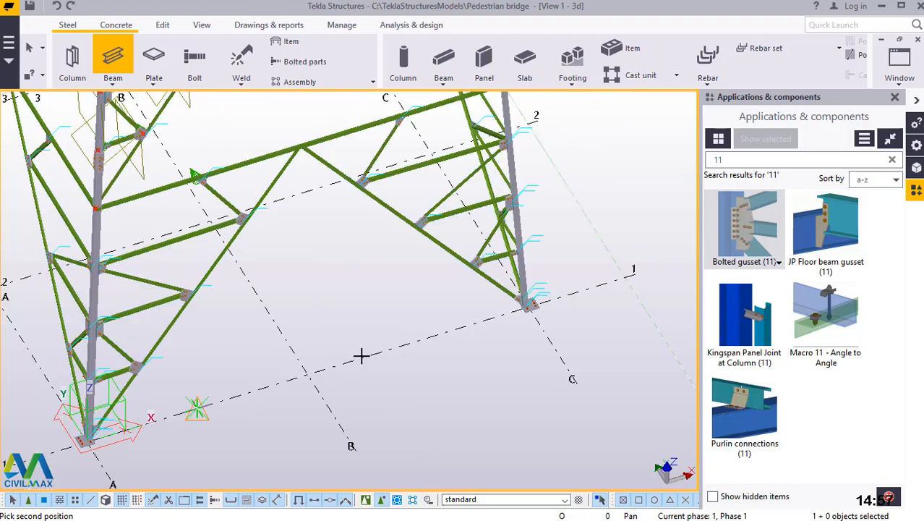
{"action": "scroll", "coordinate": [361, 355], "scroll_direction": "up", "scroll_amount": 5}
{"action": "scroll", "coordinate": [532, 304], "scroll_direction": "up", "scroll_amount": 2}
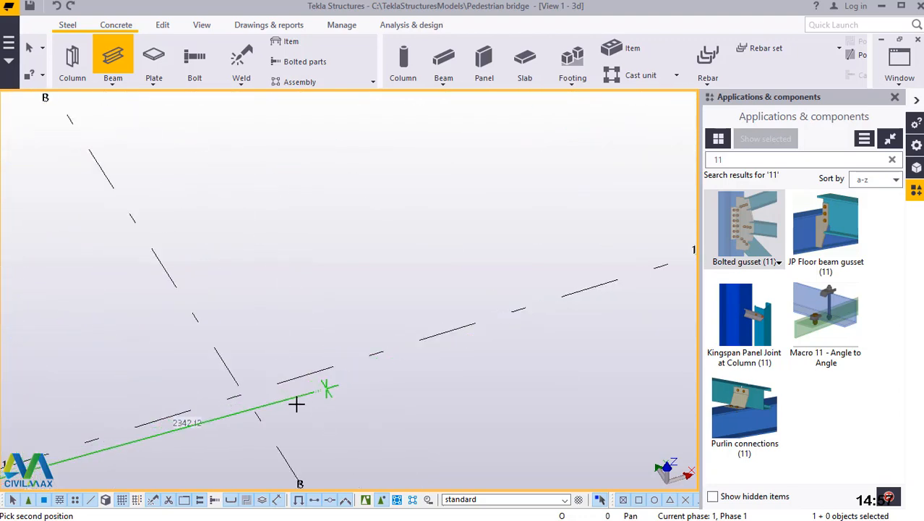
{"action": "scroll", "coordinate": [297, 402], "scroll_direction": "down", "scroll_amount": 1}
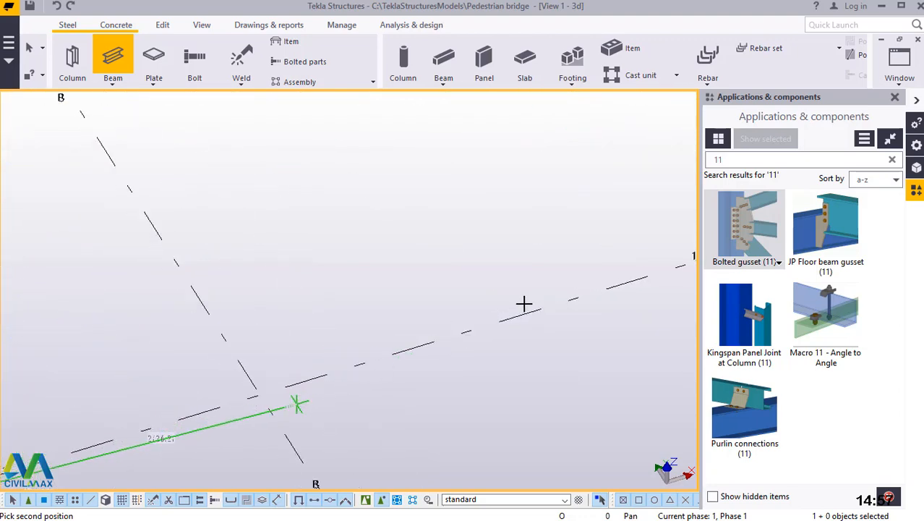
{"action": "left_click", "coordinate": [612, 292]}
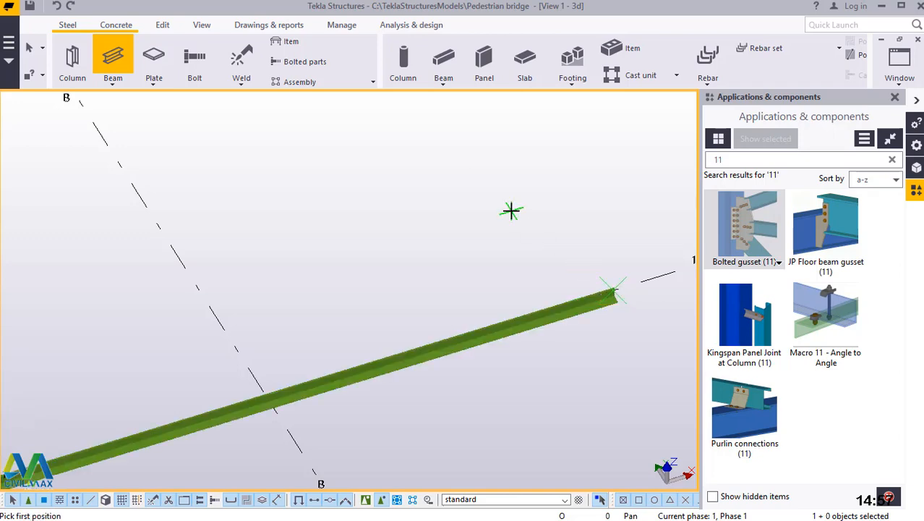
{"action": "right_click", "coordinate": [539, 218]}
{"action": "left_click", "coordinate": [564, 226]}
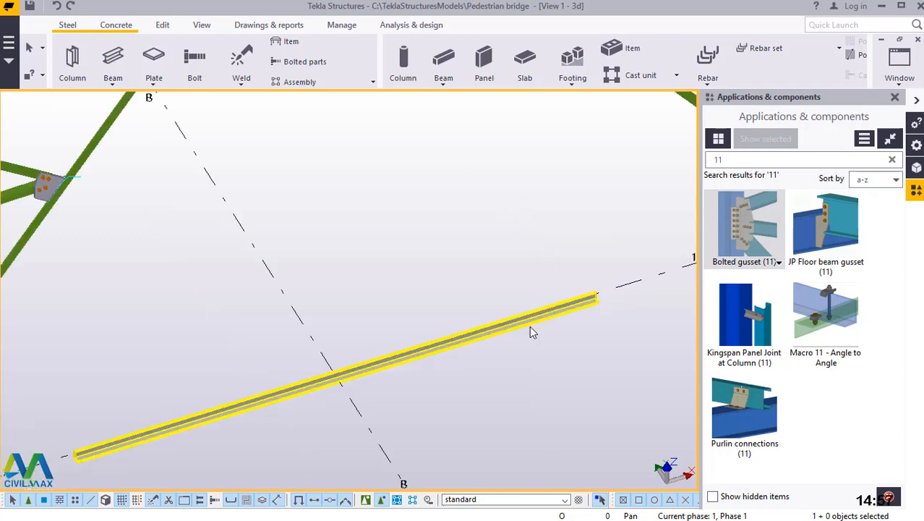
Enable component selection and select the upper panel's bracing beams and Bolted gusset components beside the column, seen from a nearly frontal view.
{"action": "scroll", "coordinate": [488, 382], "scroll_direction": "down", "scroll_amount": 5}
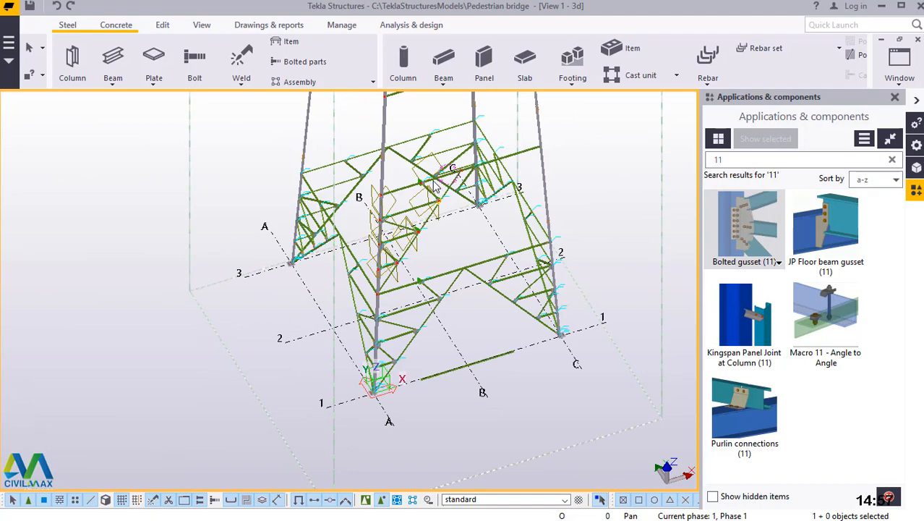
{"action": "scroll", "coordinate": [436, 187], "scroll_direction": "up", "scroll_amount": 3}
{"action": "left_click", "coordinate": [202, 25]}
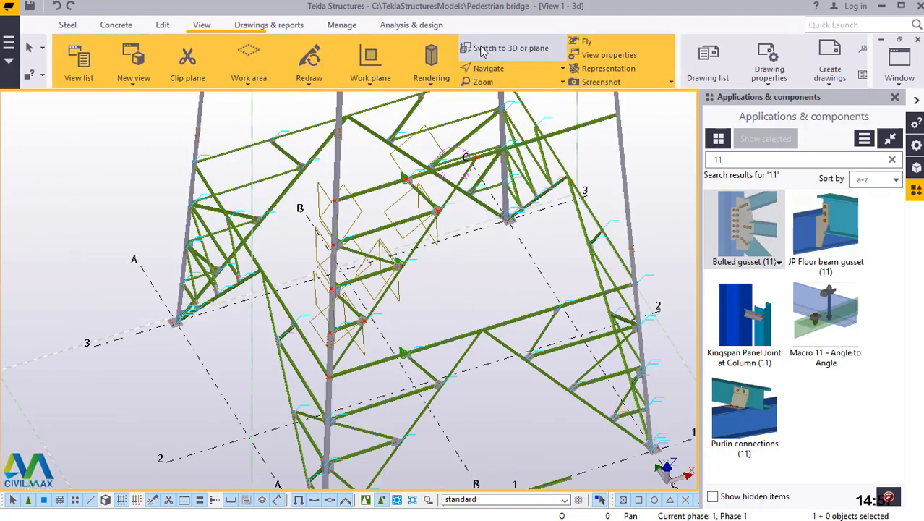
{"action": "left_click", "coordinate": [499, 69]}
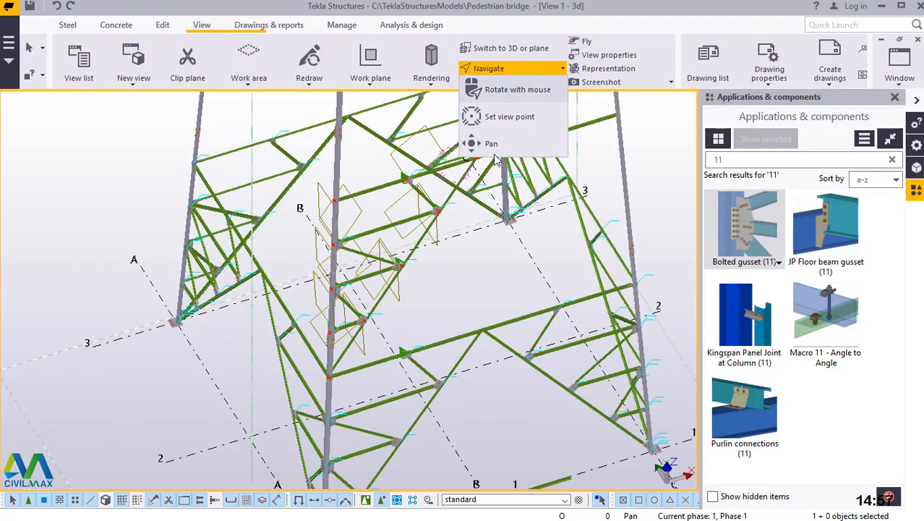
{"action": "left_click", "coordinate": [464, 253]}
{"action": "key", "text": "v"}
{"action": "middle_click_drag", "start_coordinate": [476, 327], "coordinate": [457, 246], "text": "ctrl"}
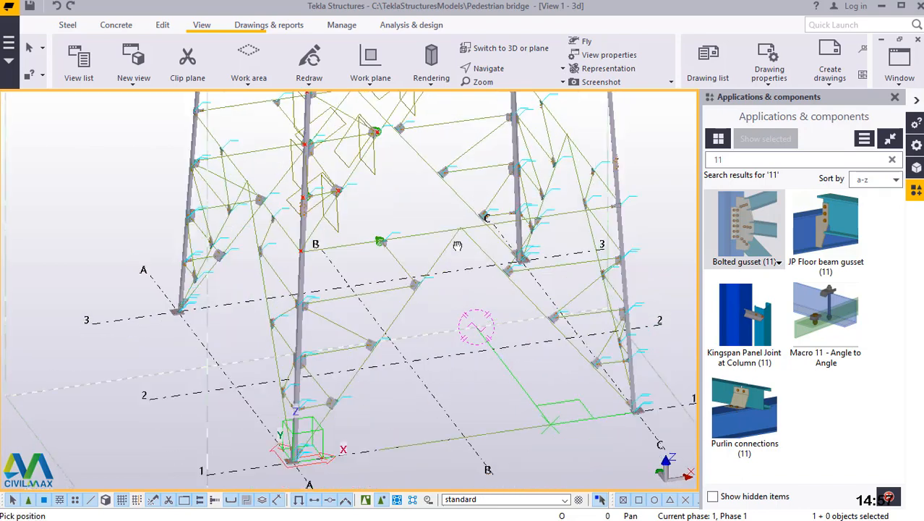
{"action": "scroll", "coordinate": [419, 328], "scroll_direction": "down", "scroll_amount": 5}
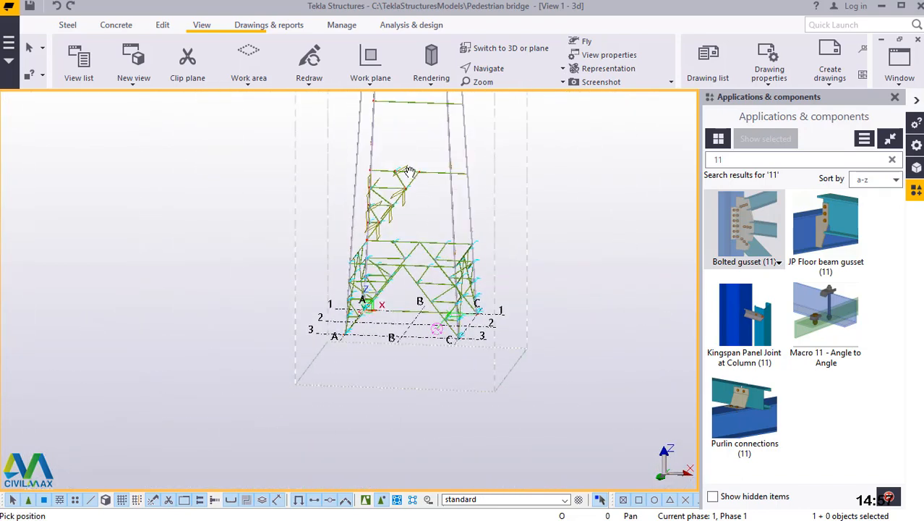
{"action": "scroll", "coordinate": [409, 171], "scroll_direction": "up", "scroll_amount": 6}
{"action": "right_click", "coordinate": [501, 201]}
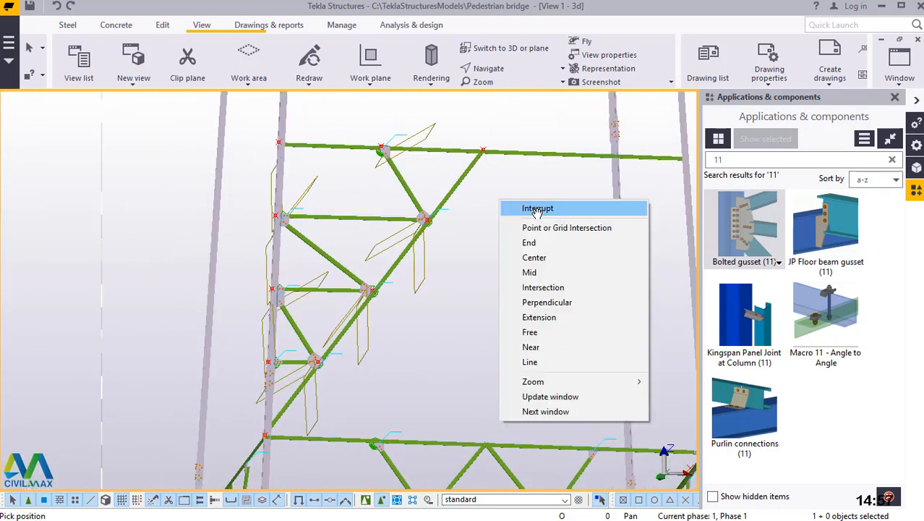
{"action": "left_click", "coordinate": [537, 208]}
{"action": "left_click_drag", "start_coordinate": [485, 188], "coordinate": [305, 379]}
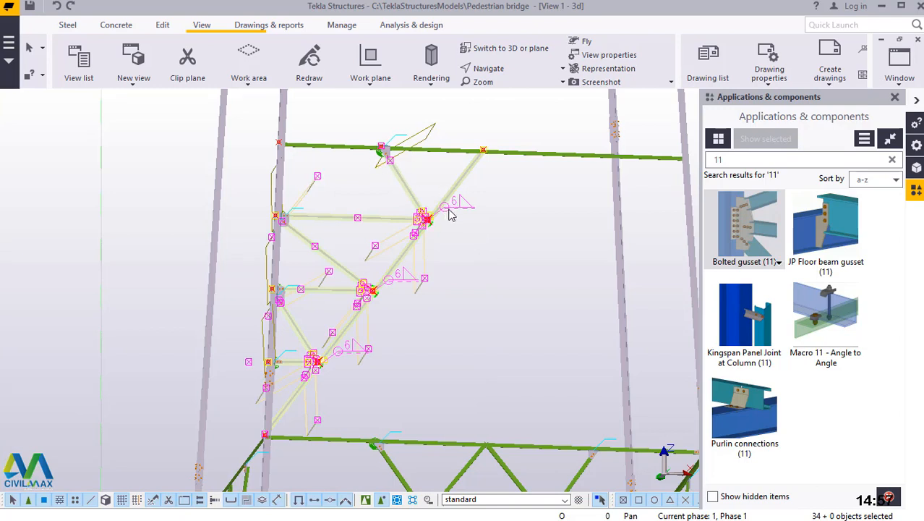
{"action": "left_click", "coordinate": [526, 229]}
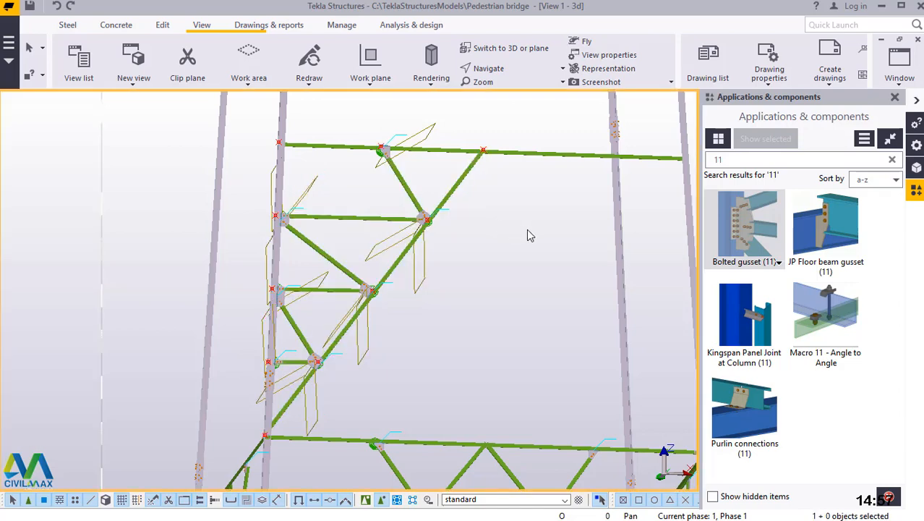
{"action": "left_click", "coordinate": [367, 500]}
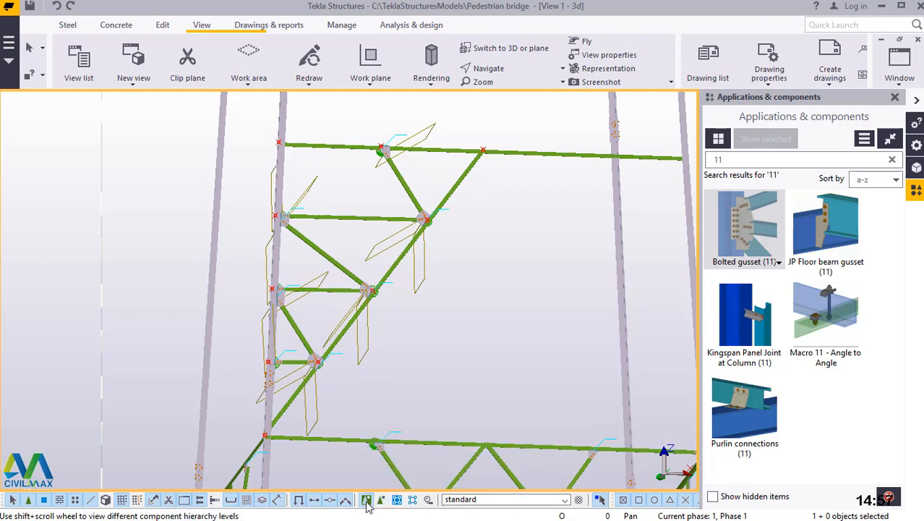
{"action": "left_click_drag", "start_coordinate": [503, 167], "coordinate": [322, 390]}
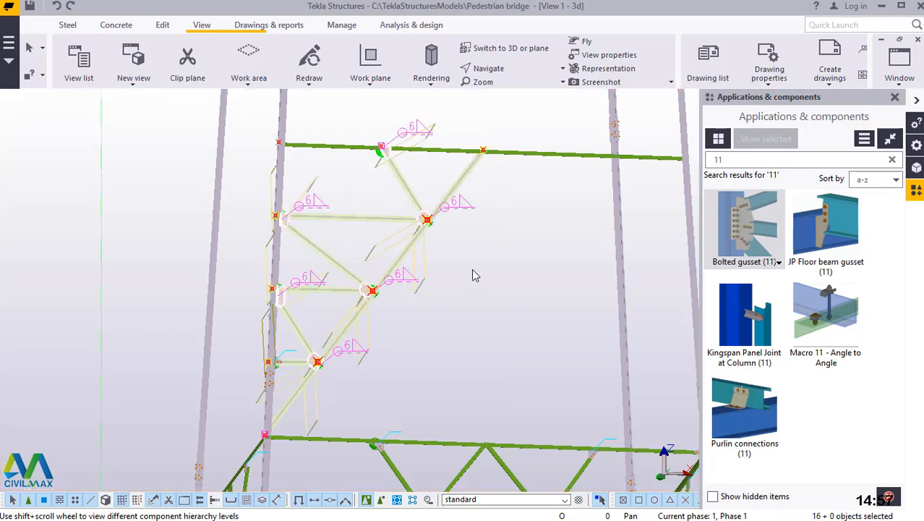
Set the work plane on the vertical leg of the grid line 1 beam at its end nearest grid A, using the Work plane tool.
{"action": "scroll", "coordinate": [368, 288], "scroll_direction": "down", "scroll_amount": 4}
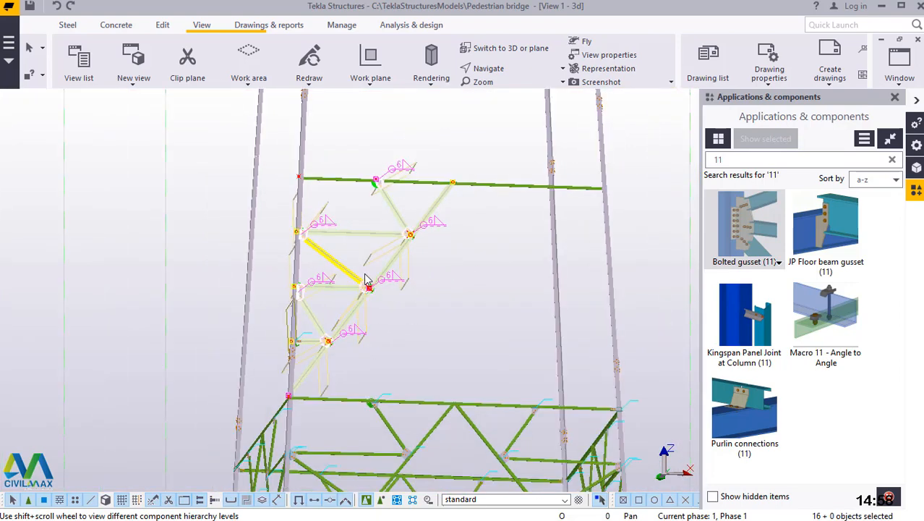
{"action": "left_click", "coordinate": [508, 70]}
{"action": "left_click", "coordinate": [518, 90]}
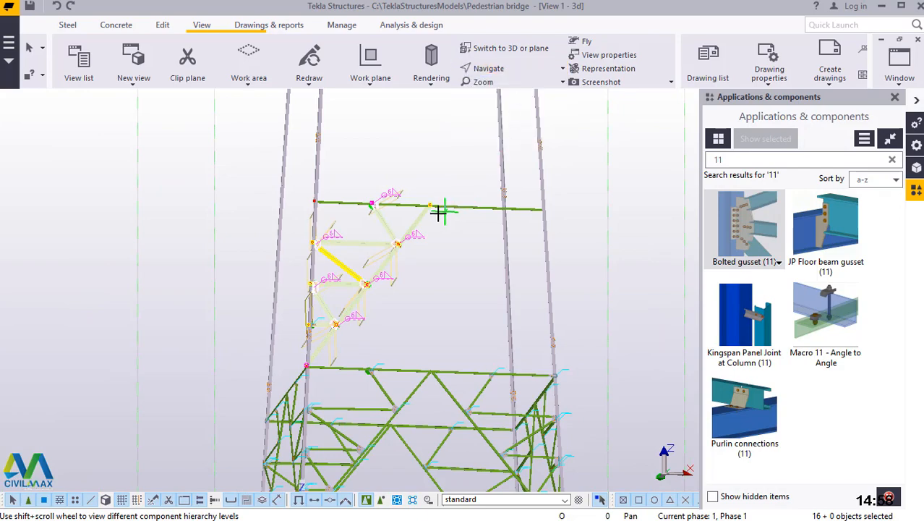
{"action": "left_click_drag", "start_coordinate": [438, 212], "coordinate": [489, 384]}
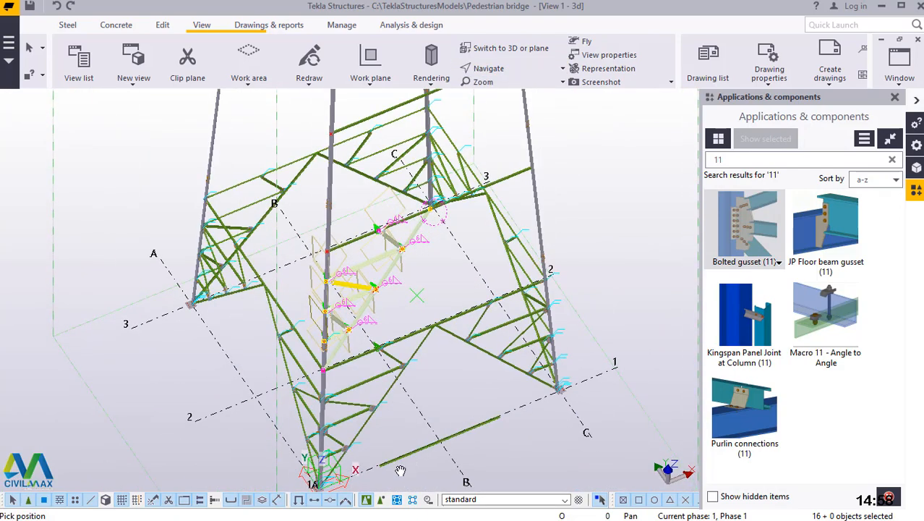
{"action": "scroll", "coordinate": [447, 300], "scroll_direction": "up", "scroll_amount": 5}
{"action": "scroll", "coordinate": [447, 301], "scroll_direction": "down", "scroll_amount": 3}
{"action": "scroll", "coordinate": [496, 221], "scroll_direction": "up", "scroll_amount": 2}
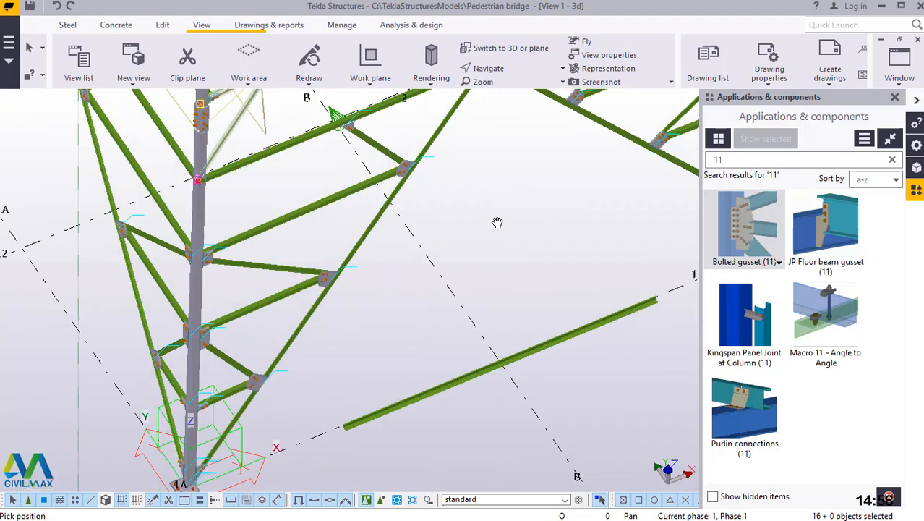
{"action": "right_click", "coordinate": [494, 222]}
{"action": "left_click", "coordinate": [521, 230]}
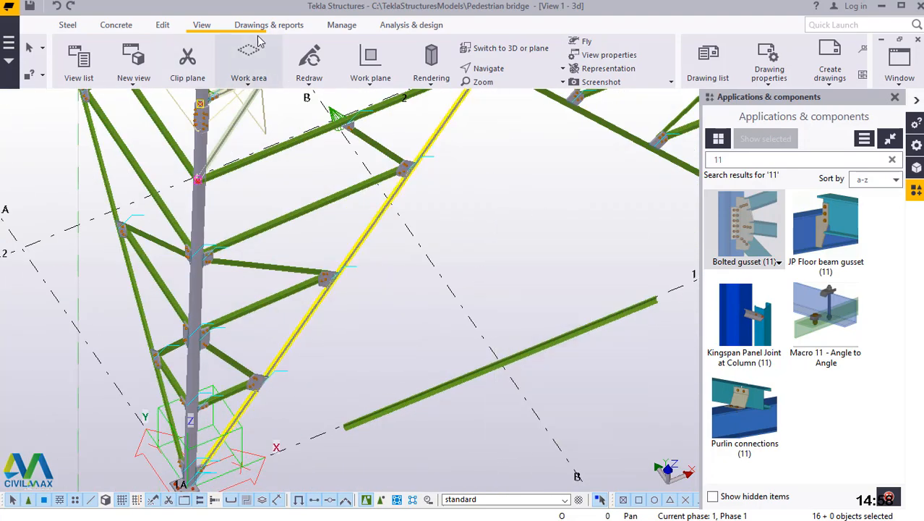
{"action": "left_click", "coordinate": [372, 79]}
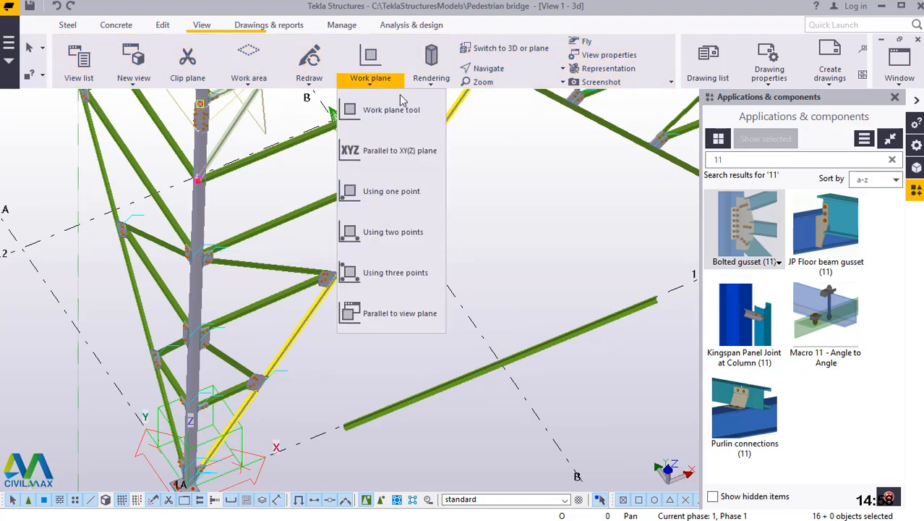
{"action": "left_click", "coordinate": [373, 110]}
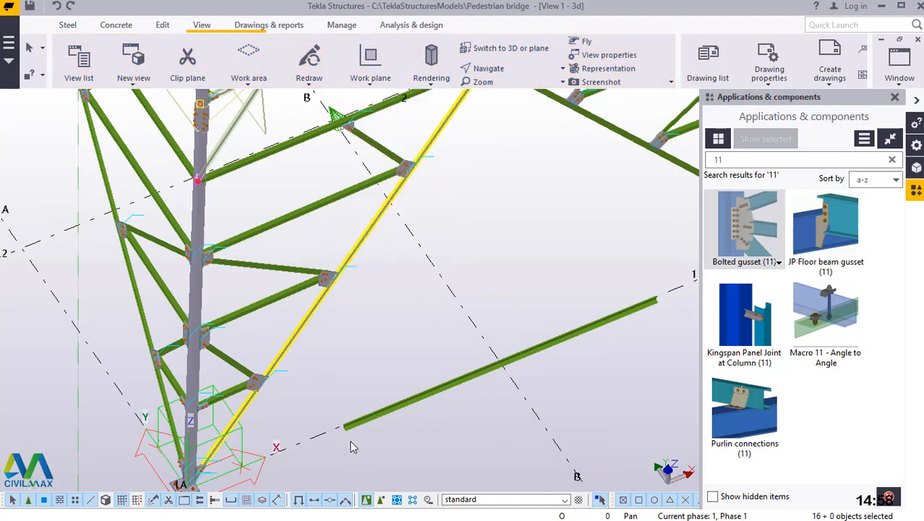
{"action": "scroll", "coordinate": [350, 446], "scroll_direction": "up", "scroll_amount": 8}
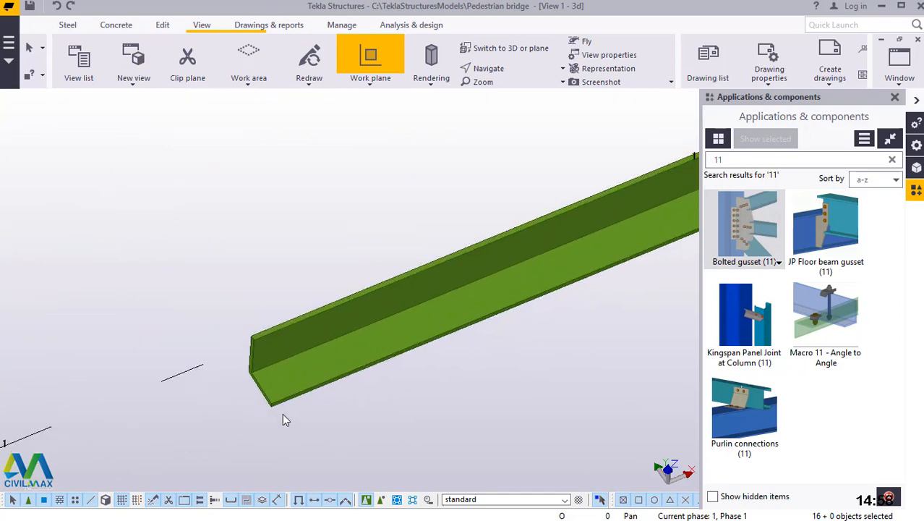
{"action": "scroll", "coordinate": [275, 409], "scroll_direction": "up", "scroll_amount": 5}
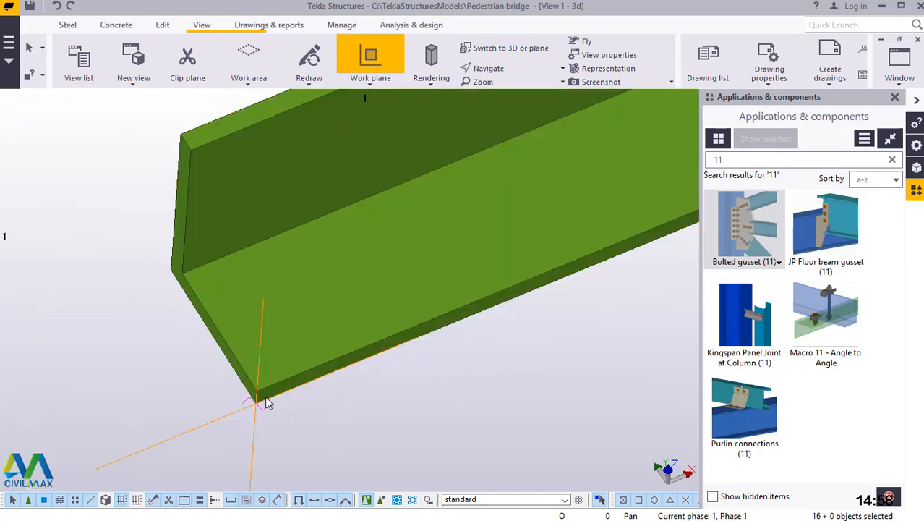
{"action": "scroll", "coordinate": [264, 396], "scroll_direction": "down", "scroll_amount": 6}
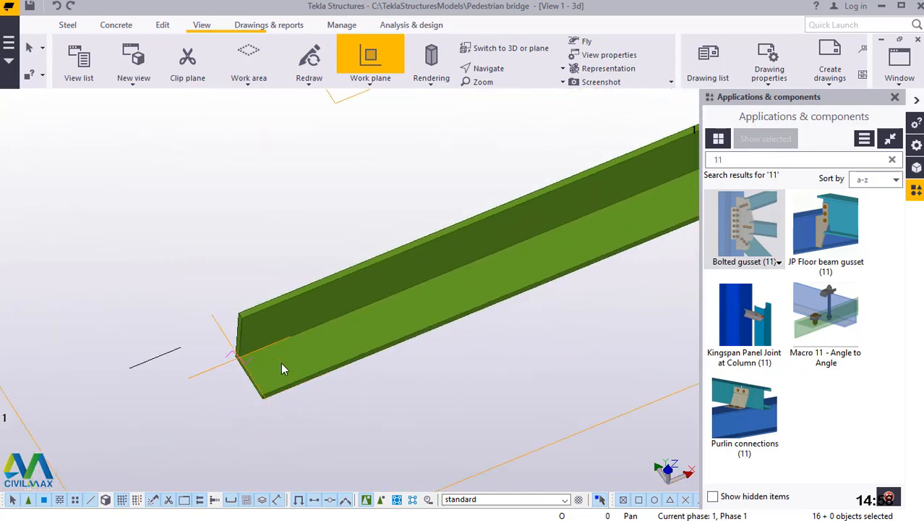
{"action": "left_click", "coordinate": [278, 327]}
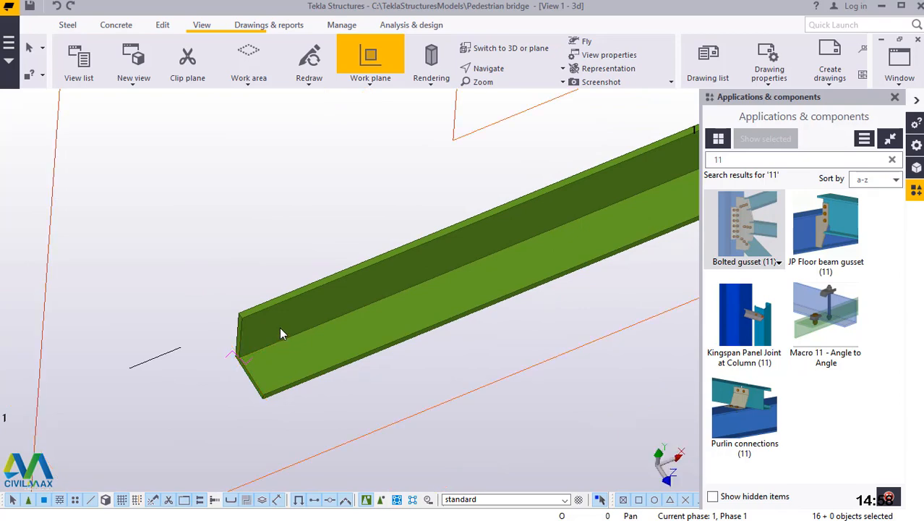
{"action": "right_click", "coordinate": [282, 194]}
{"action": "left_click", "coordinate": [321, 200]}
Mirror-copy the selected bracing and gussets about a vertical line through the grid line 1 beam's midpoint, at X0 2000, Y0 0 and angle -90.
{"action": "scroll", "coordinate": [293, 380], "scroll_direction": "down", "scroll_amount": 8}
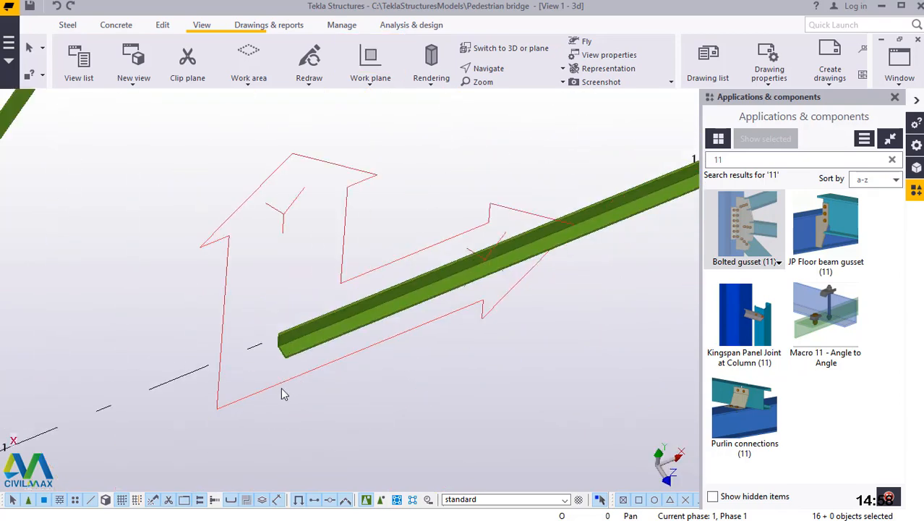
{"action": "scroll", "coordinate": [306, 394], "scroll_direction": "down", "scroll_amount": 6}
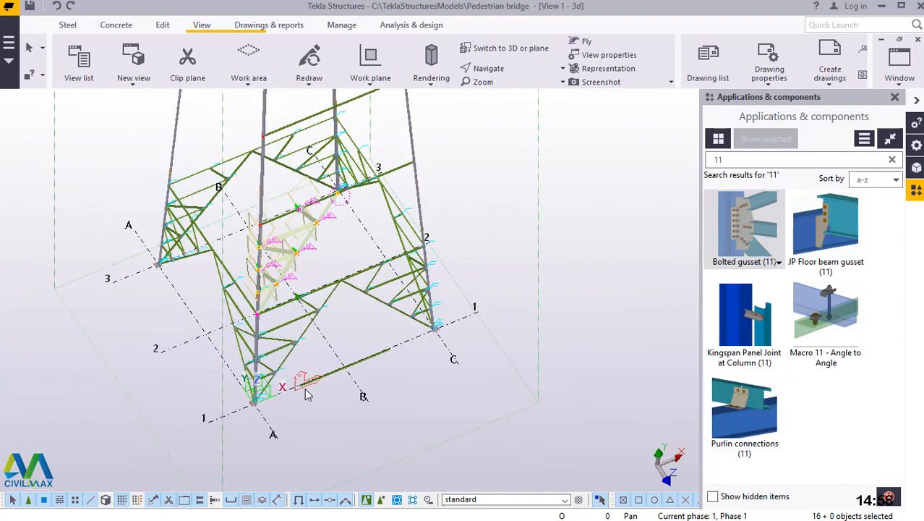
{"action": "right_click", "coordinate": [566, 163]}
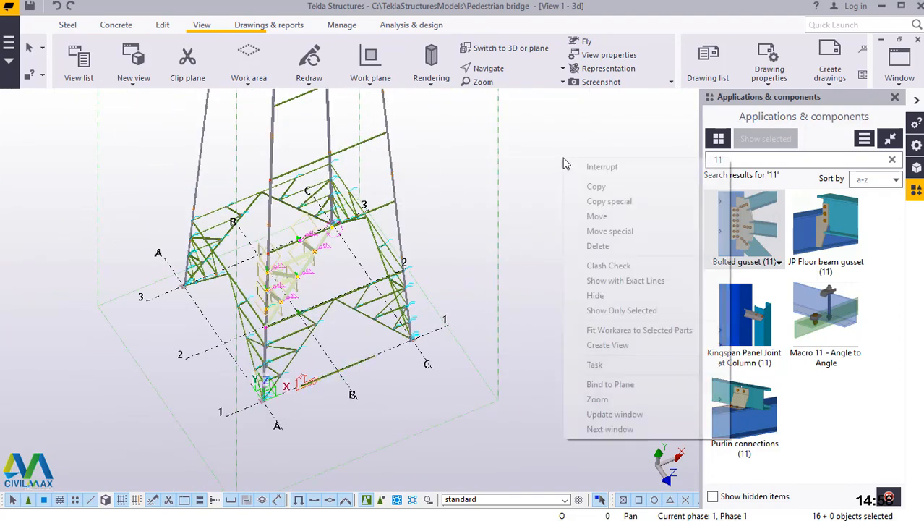
{"action": "mouse_move", "coordinate": [633, 207]}
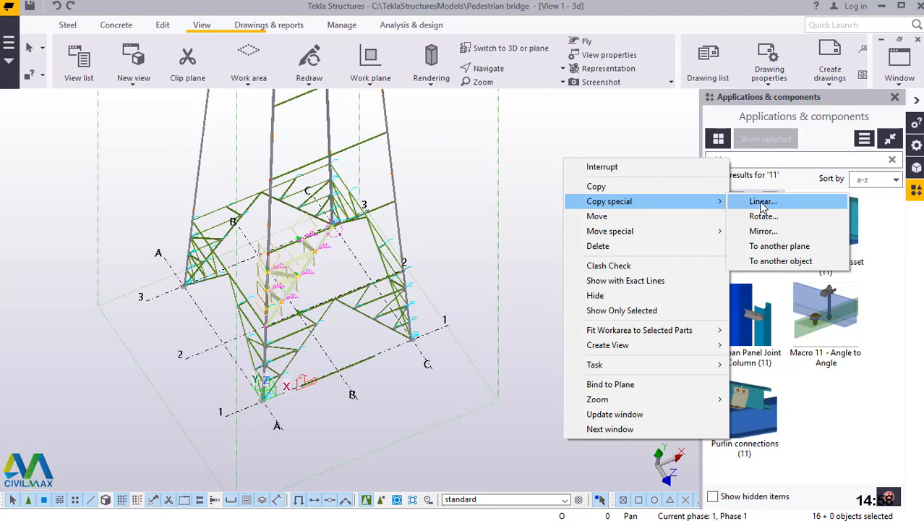
{"action": "left_click", "coordinate": [763, 230]}
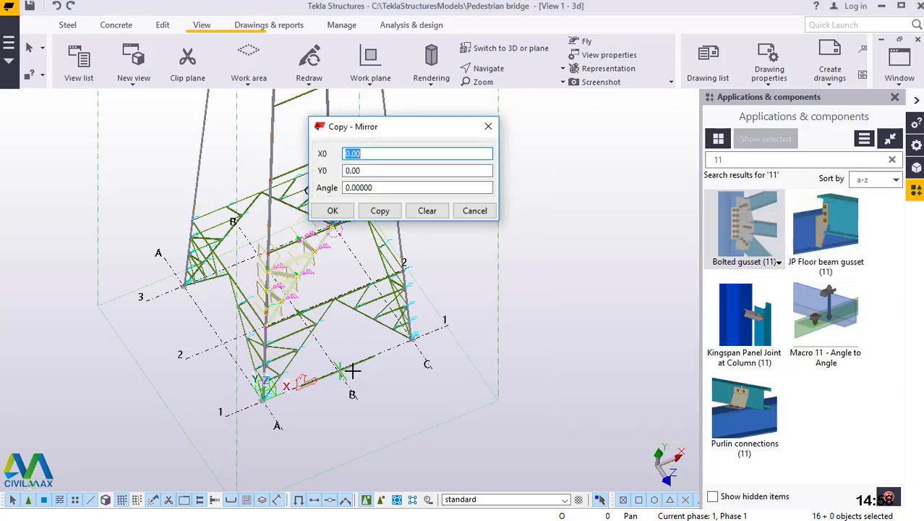
{"action": "scroll", "coordinate": [340, 370], "scroll_direction": "up", "scroll_amount": 10}
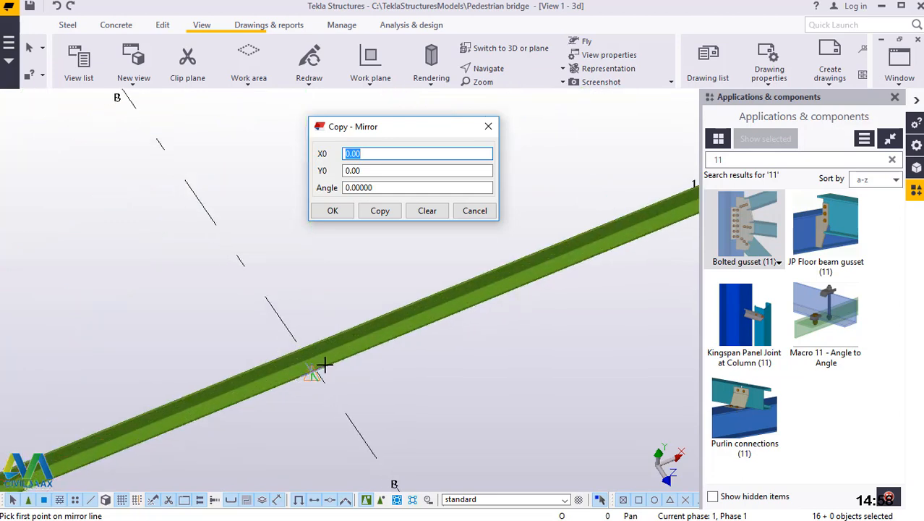
{"action": "scroll", "coordinate": [369, 320], "scroll_direction": "up", "scroll_amount": 2}
{"action": "scroll", "coordinate": [360, 329], "scroll_direction": "up", "scroll_amount": 2}
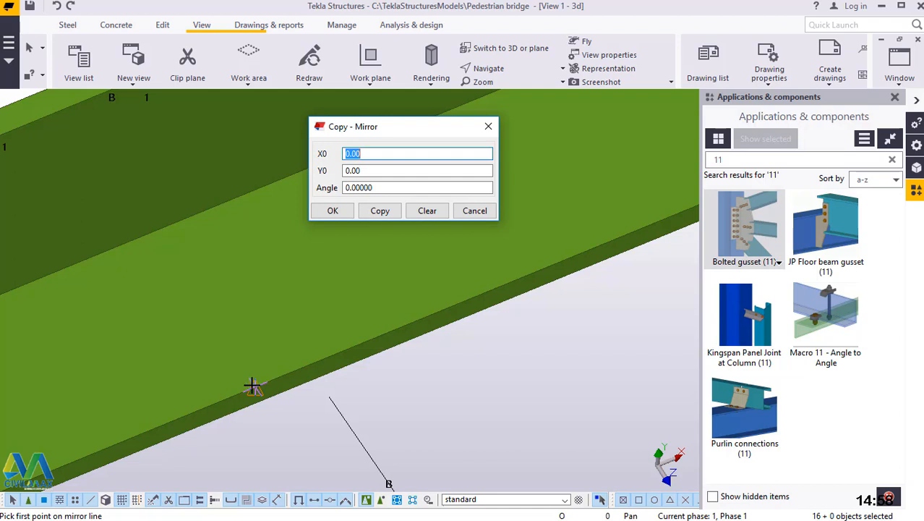
{"action": "scroll", "coordinate": [252, 386], "scroll_direction": "up", "scroll_amount": 1}
{"action": "scroll", "coordinate": [361, 379], "scroll_direction": "down", "scroll_amount": 2}
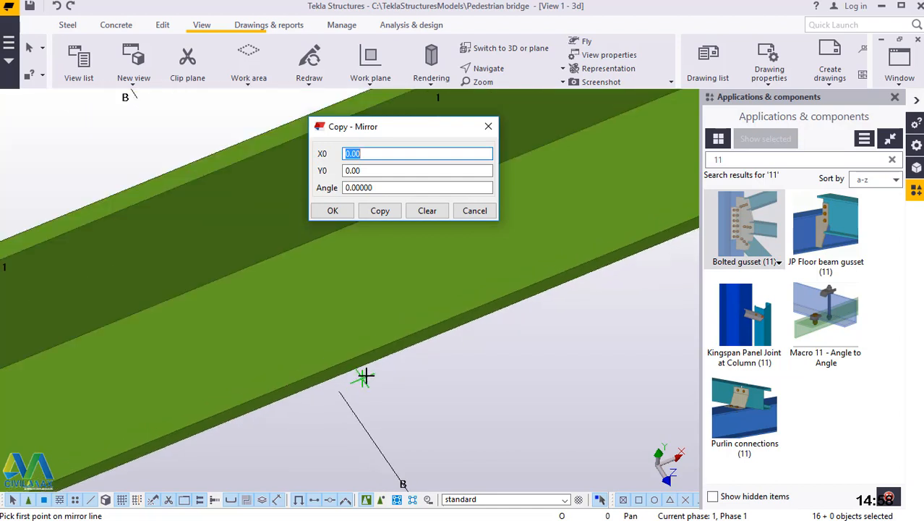
{"action": "scroll", "coordinate": [311, 388], "scroll_direction": "up", "scroll_amount": 2}
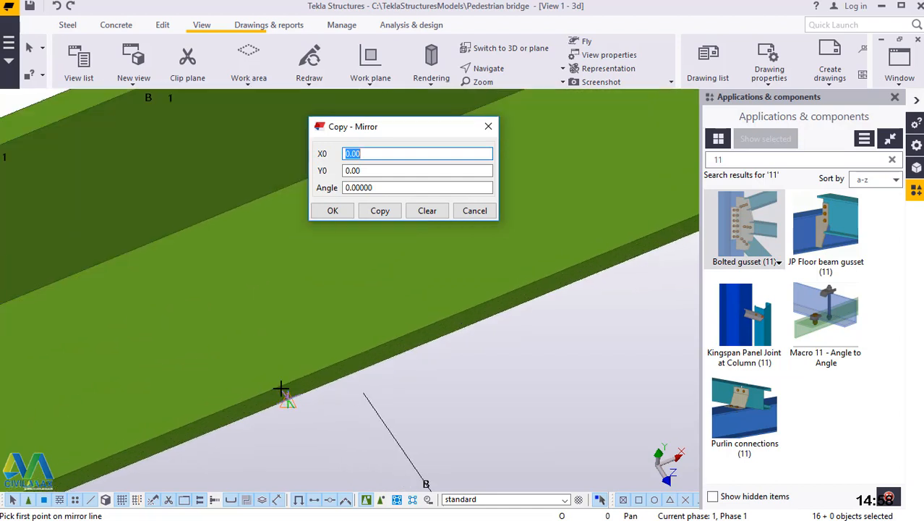
{"action": "scroll", "coordinate": [279, 387], "scroll_direction": "up", "scroll_amount": 2}
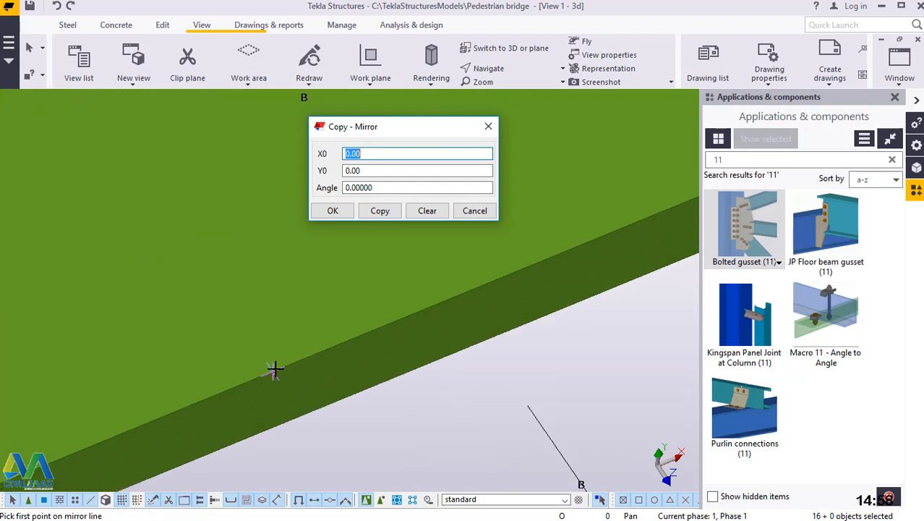
{"action": "left_click", "coordinate": [273, 372]}
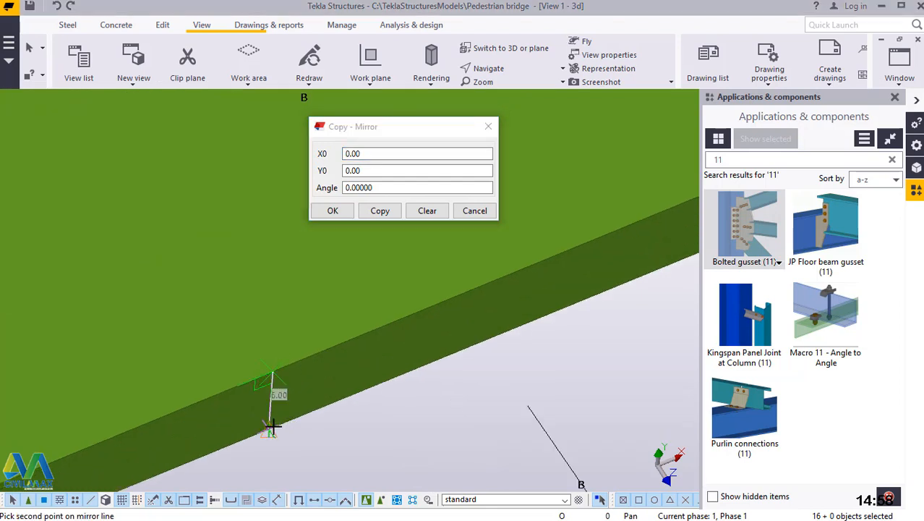
{"action": "scroll", "coordinate": [268, 432], "scroll_direction": "up", "scroll_amount": 1}
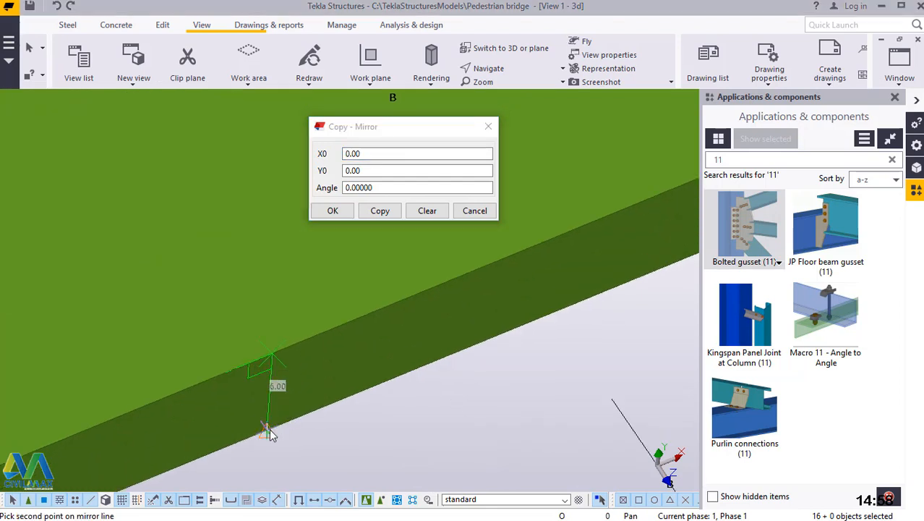
{"action": "left_click", "coordinate": [268, 433]}
{"action": "left_click", "coordinate": [381, 211]}
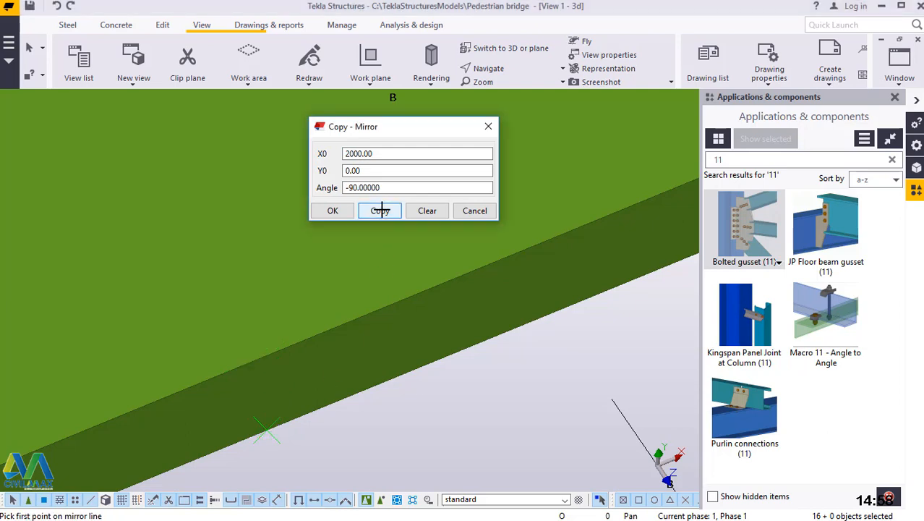
{"action": "left_click", "coordinate": [333, 211]}
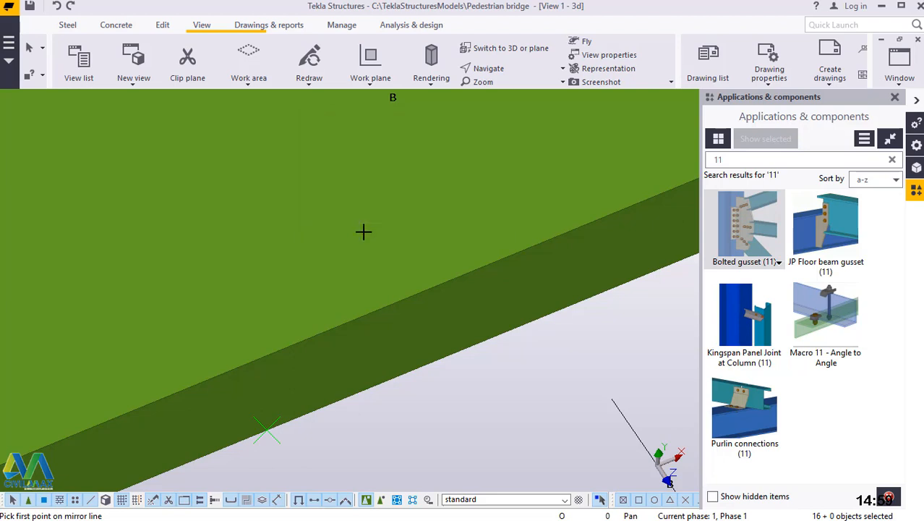
{"action": "right_click", "coordinate": [390, 188]}
{"action": "left_click", "coordinate": [428, 196]}
Examine the mirrored bracing and gussets against the opposite column of the upper panel, and redraw the view.
{"action": "scroll", "coordinate": [433, 391], "scroll_direction": "down", "scroll_amount": 6}
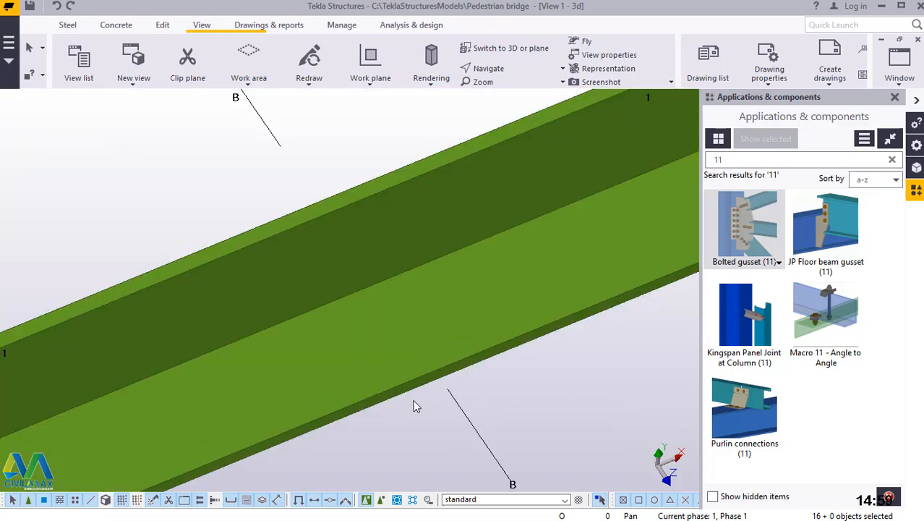
{"action": "scroll", "coordinate": [435, 385], "scroll_direction": "down", "scroll_amount": 7}
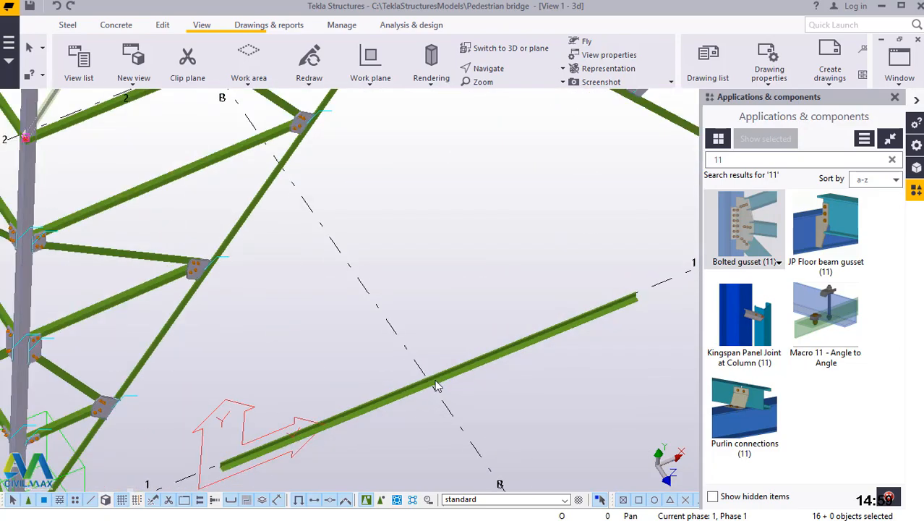
{"action": "scroll", "coordinate": [499, 150], "scroll_direction": "up", "scroll_amount": 9}
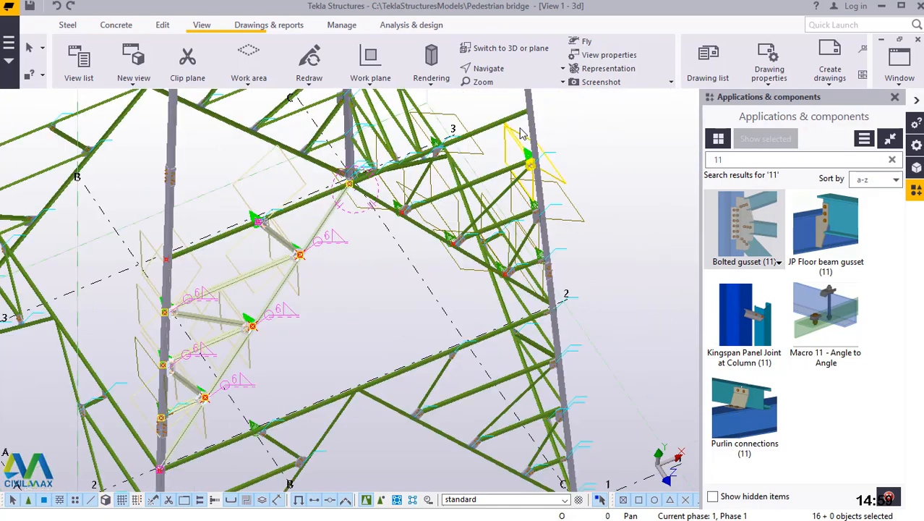
{"action": "scroll", "coordinate": [591, 160], "scroll_direction": "down", "scroll_amount": 2}
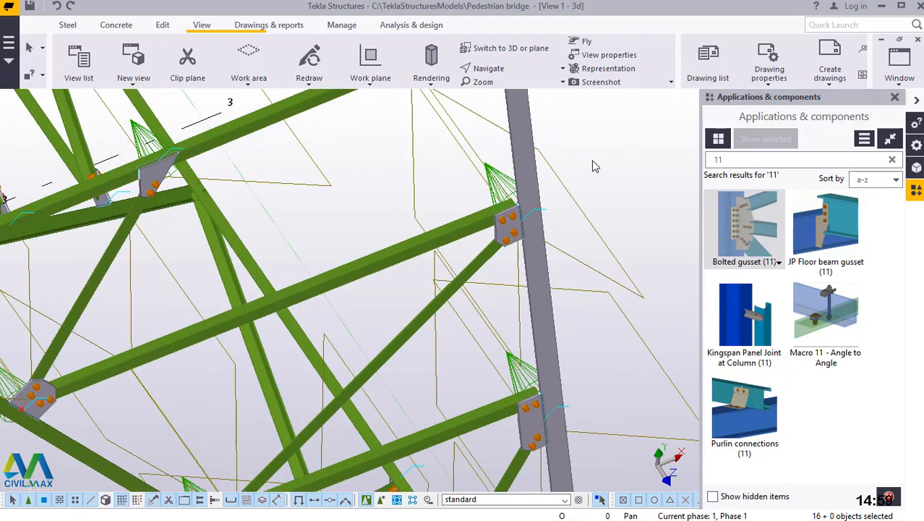
{"action": "scroll", "coordinate": [579, 222], "scroll_direction": "down", "scroll_amount": 3}
{"action": "scroll", "coordinate": [578, 222], "scroll_direction": "down", "scroll_amount": 3}
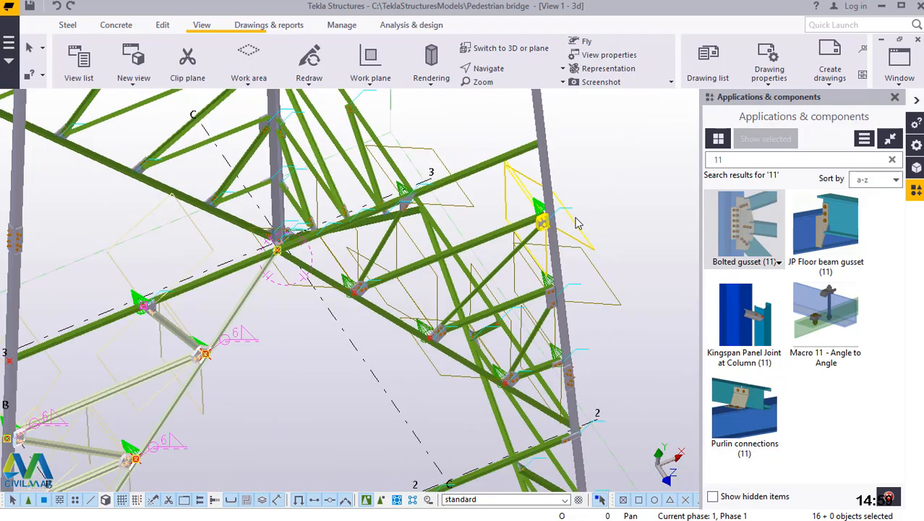
{"action": "right_click", "coordinate": [630, 129]}
{"action": "left_click", "coordinate": [611, 124]}
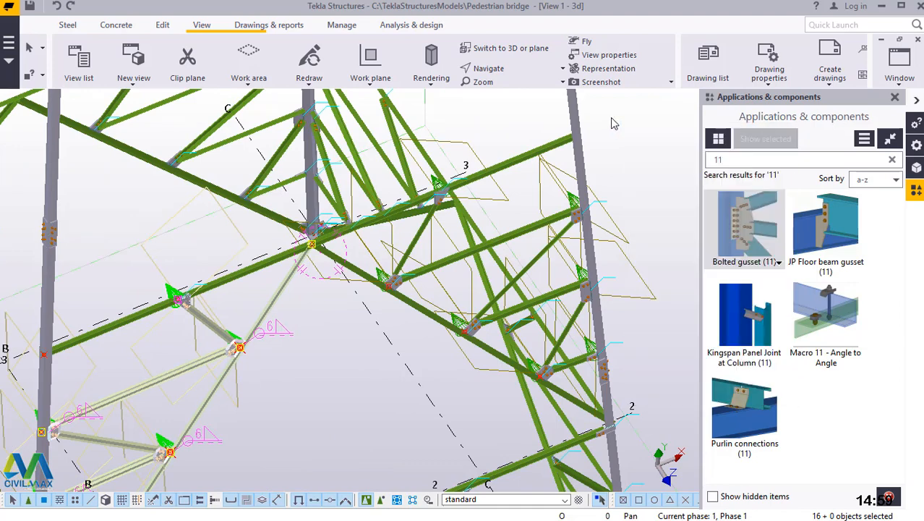
{"action": "right_click", "coordinate": [612, 121]}
{"action": "left_click", "coordinate": [654, 195]}
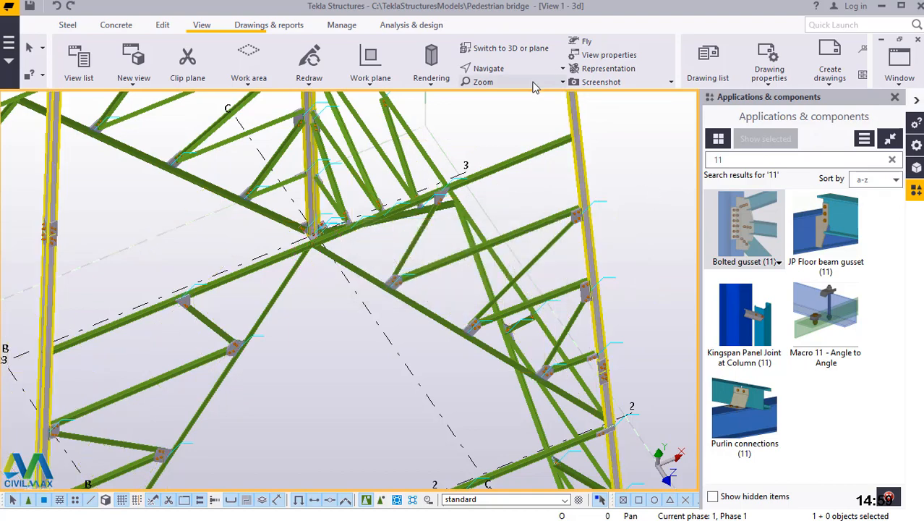
Join the two meeting diagonals to the middle of the upper panel's horizontal beam with a Bolted gusset (11) connection, and redraw the view.
{"action": "left_click", "coordinate": [508, 70]}
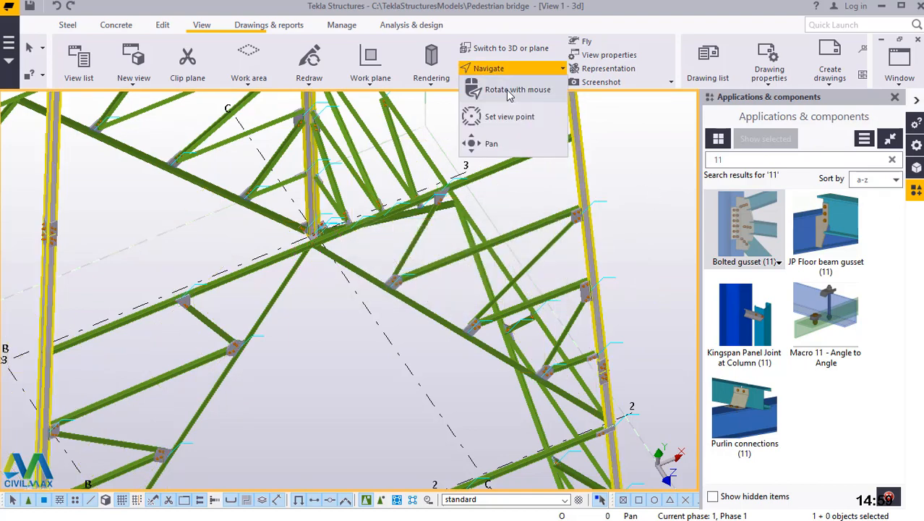
{"action": "left_click", "coordinate": [328, 243]}
{"action": "middle_click_drag", "start_coordinate": [338, 254], "coordinate": [320, 128], "text": "ctrl"}
{"action": "scroll", "coordinate": [324, 278], "scroll_direction": "up", "scroll_amount": 3}
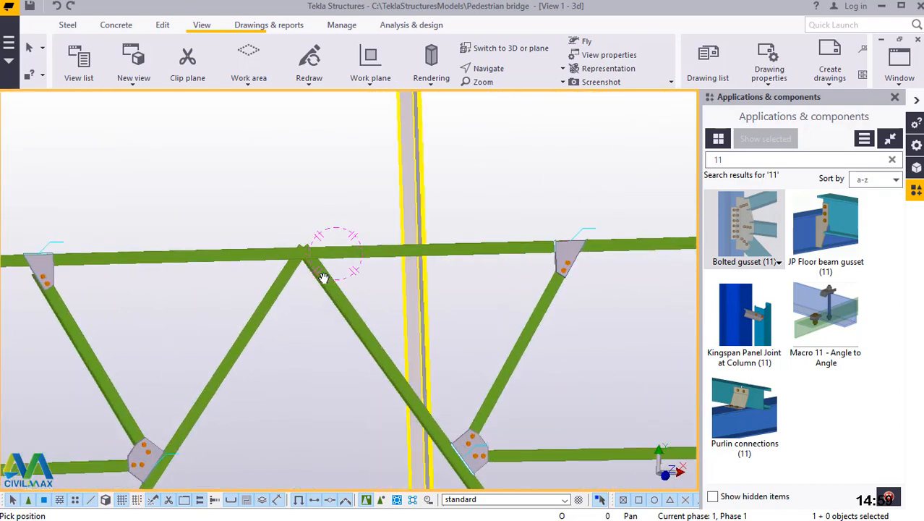
{"action": "right_click", "coordinate": [395, 266]}
{"action": "left_click", "coordinate": [420, 275]}
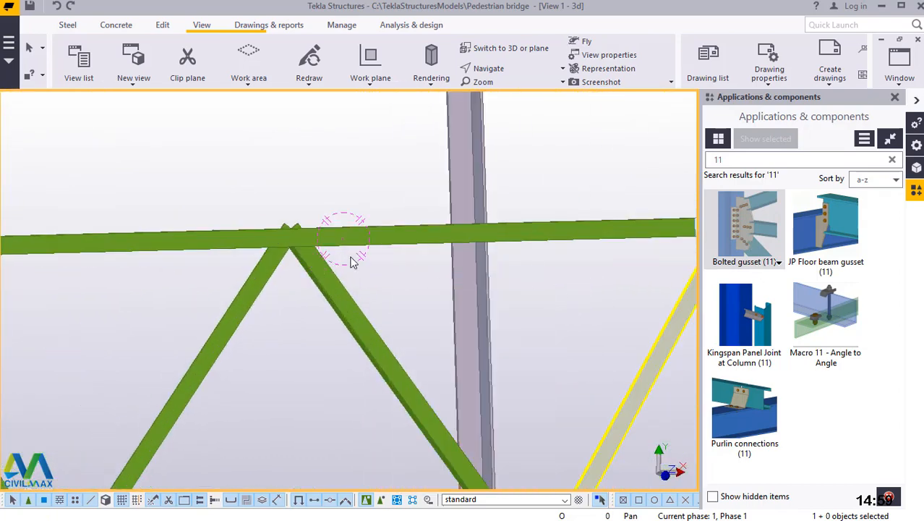
{"action": "scroll", "coordinate": [276, 242], "scroll_direction": "up", "scroll_amount": 5}
{"action": "left_click", "coordinate": [344, 280]}
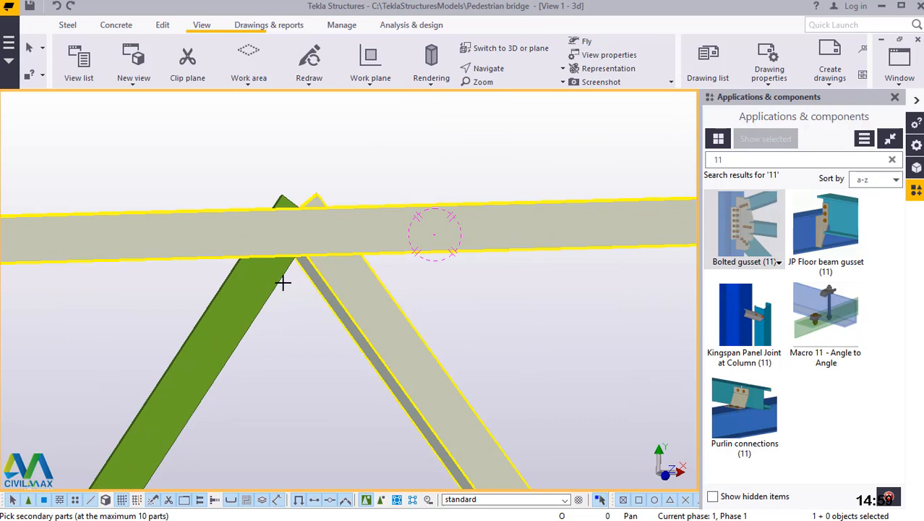
{"action": "left_click", "coordinate": [252, 286]}
{"action": "middle_click", "coordinate": [252, 277]}
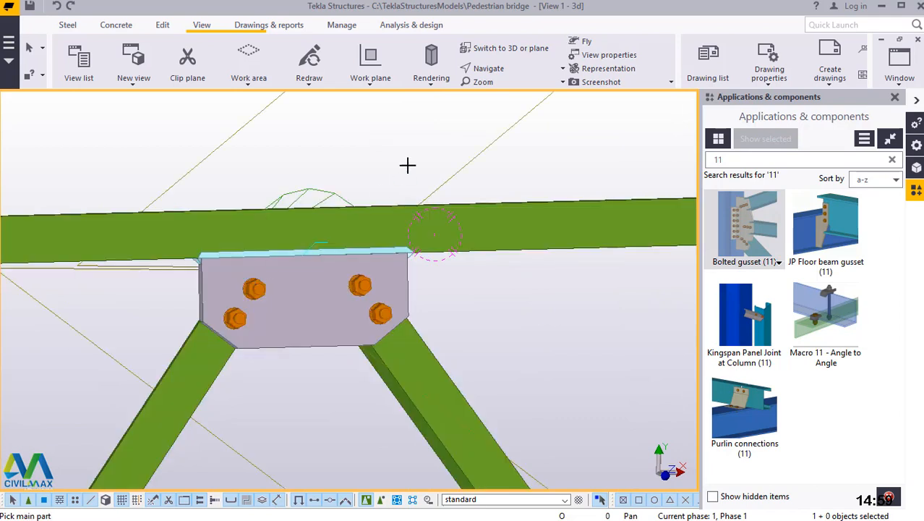
{"action": "right_click", "coordinate": [415, 144]}
{"action": "left_click", "coordinate": [446, 152]}
{"action": "right_click", "coordinate": [414, 123]}
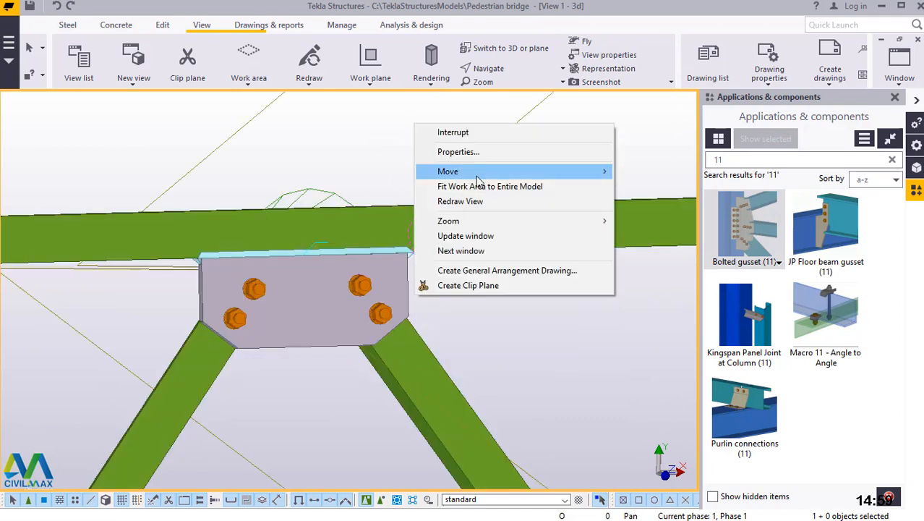
{"action": "left_click", "coordinate": [464, 200]}
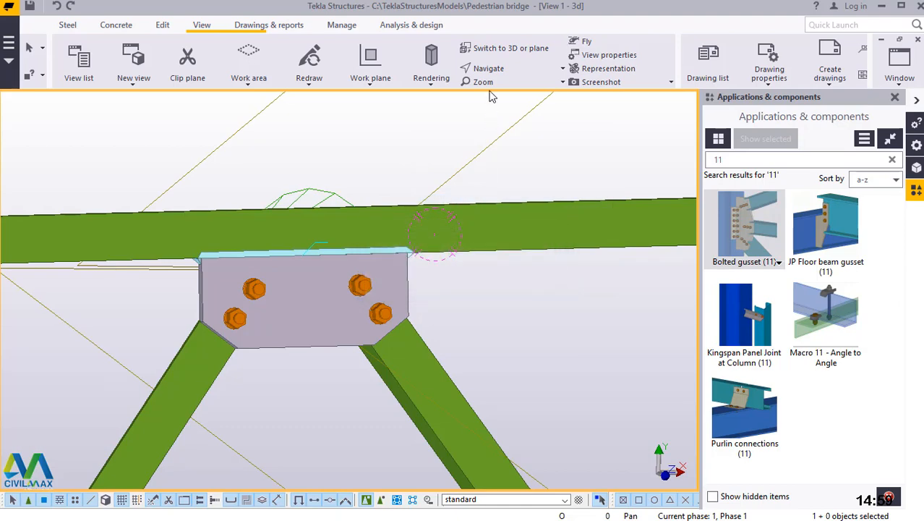
Set the view's rotation point beside the new middle gusset and examine the completed panel and the unbraced panel above it from several angles.
{"action": "left_click", "coordinate": [486, 68]}
{"action": "left_click", "coordinate": [518, 89]}
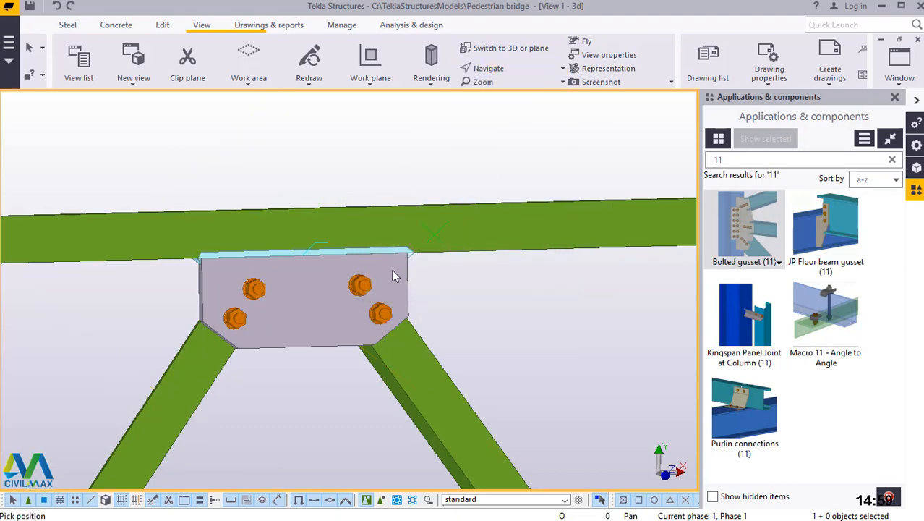
{"action": "mouse_move", "coordinate": [393, 309]}
{"action": "left_mouse_down"}
{"action": "mouse_move", "coordinate": [392, 343]}
{"action": "mouse_move", "coordinate": [440, 266]}
{"action": "left_mouse_up"}
{"action": "scroll", "coordinate": [440, 266], "scroll_direction": "down", "scroll_amount": 4}
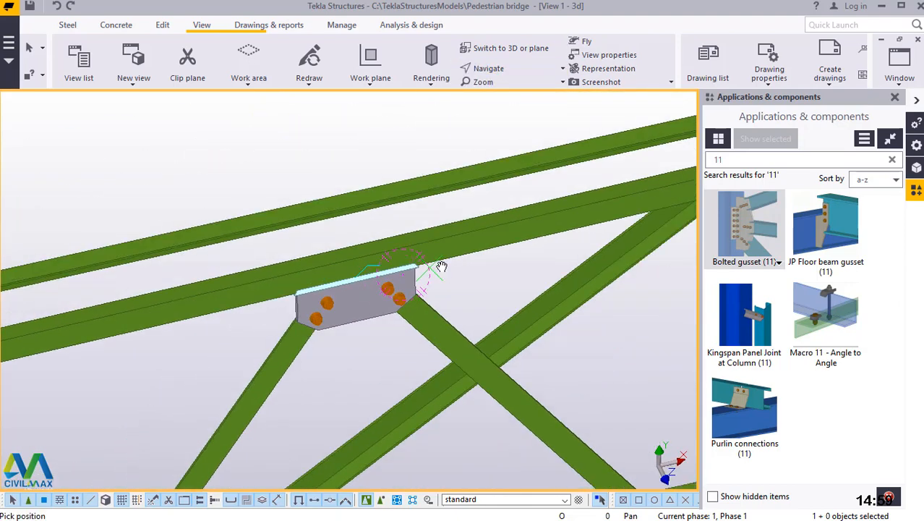
{"action": "left_click_drag", "start_coordinate": [419, 309], "coordinate": [376, 308]}
{"action": "scroll", "coordinate": [415, 265], "scroll_direction": "down", "scroll_amount": 5}
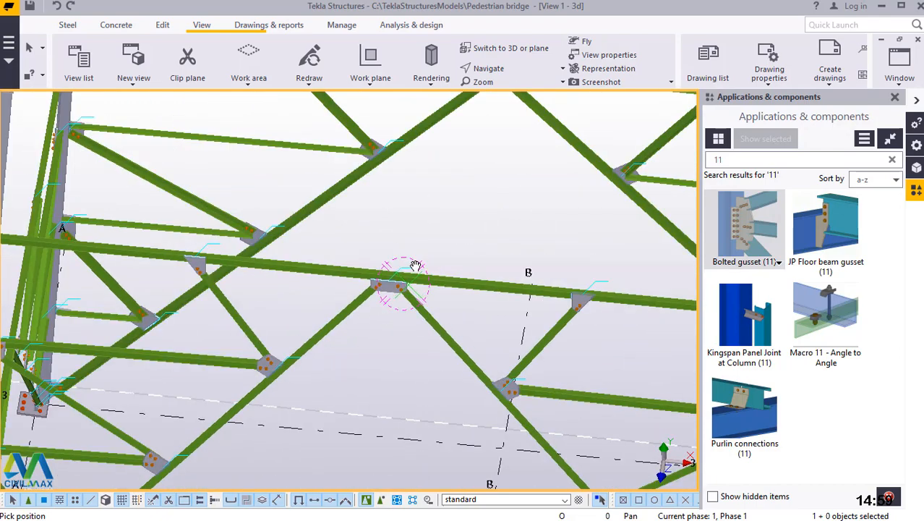
{"action": "mouse_move", "coordinate": [418, 293]}
{"action": "middle_mouse_down", "text": "ctrl"}
{"action": "mouse_move", "coordinate": [349, 278]}
{"action": "mouse_move", "coordinate": [329, 230]}
{"action": "mouse_move", "coordinate": [382, 200]}
{"action": "mouse_move", "coordinate": [554, 208]}
{"action": "mouse_move", "coordinate": [415, 223]}
{"action": "mouse_move", "coordinate": [371, 302]}
{"action": "mouse_move", "coordinate": [528, 320]}
{"action": "mouse_move", "coordinate": [530, 300]}
{"action": "mouse_move", "coordinate": [463, 298]}
{"action": "mouse_move", "coordinate": [455, 257]}
{"action": "mouse_move", "coordinate": [433, 269]}
{"action": "middle_mouse_up", "text": "ctrl"}
{"action": "scroll", "coordinate": [433, 269], "scroll_direction": "up", "scroll_amount": 6}
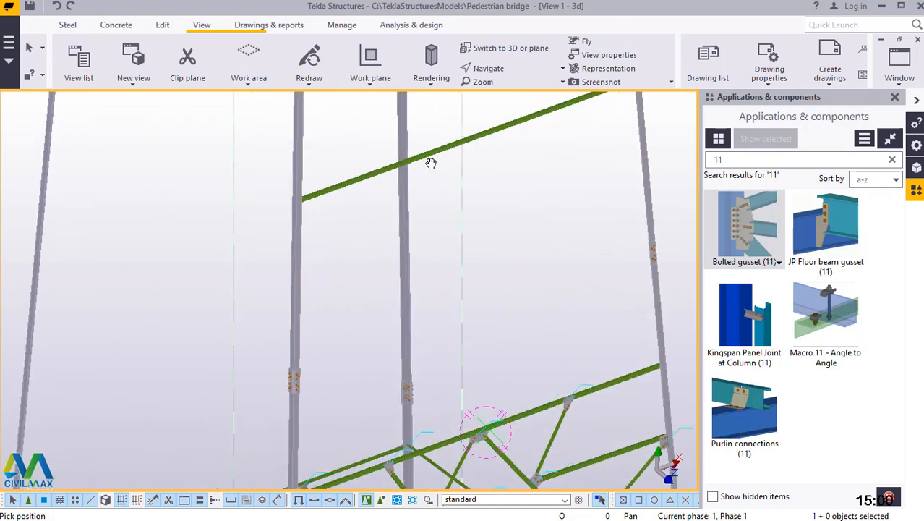
{"action": "right_click", "coordinate": [525, 164]}
{"action": "left_click", "coordinate": [535, 167]}
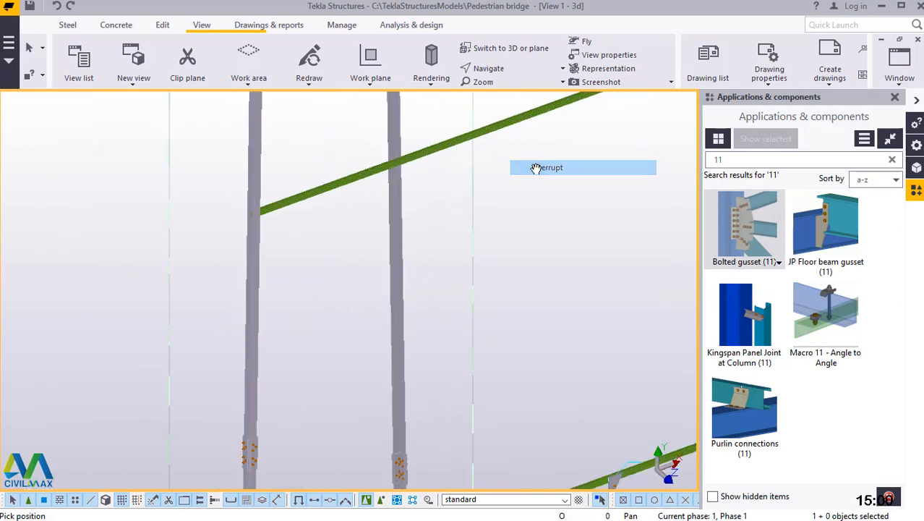
Place a construction point at the heel corner of the lower horizontal angle's end, where it meets the column of the unbraced panel.
{"action": "left_click", "coordinate": [68, 26]}
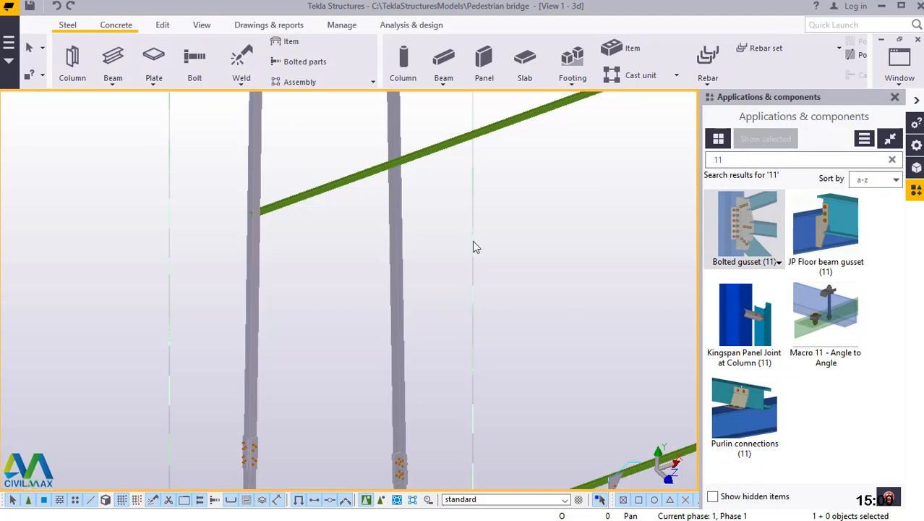
{"action": "scroll", "coordinate": [472, 246], "scroll_direction": "down", "scroll_amount": 3}
{"action": "scroll", "coordinate": [386, 397], "scroll_direction": "up", "scroll_amount": 5}
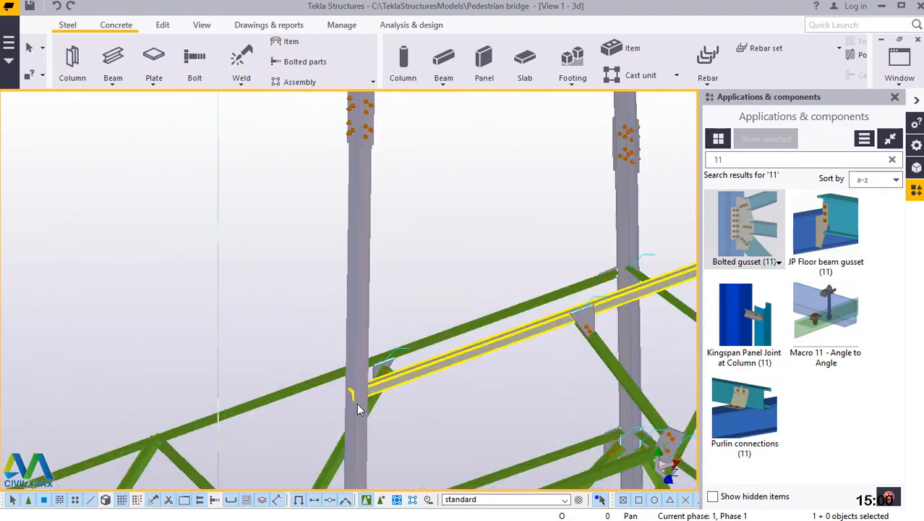
{"action": "scroll", "coordinate": [358, 407], "scroll_direction": "up", "scroll_amount": 6}
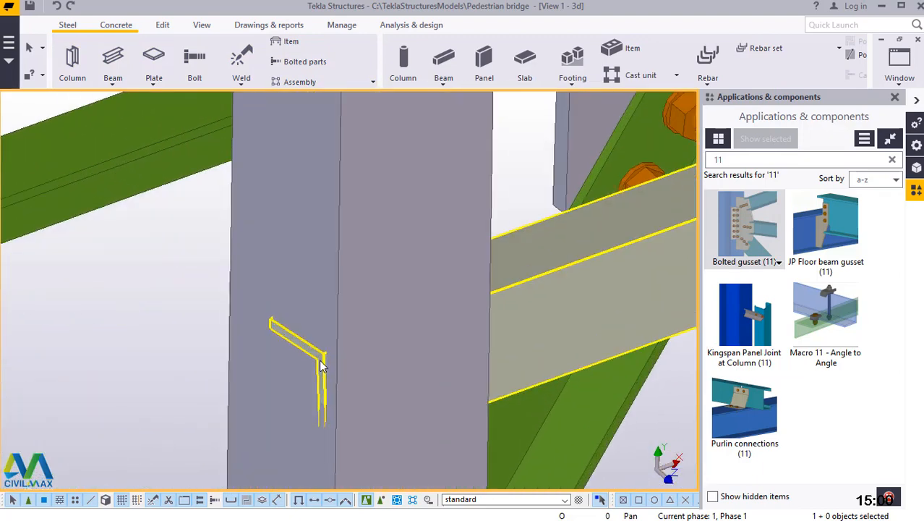
{"action": "scroll", "coordinate": [322, 365], "scroll_direction": "up", "scroll_amount": 4}
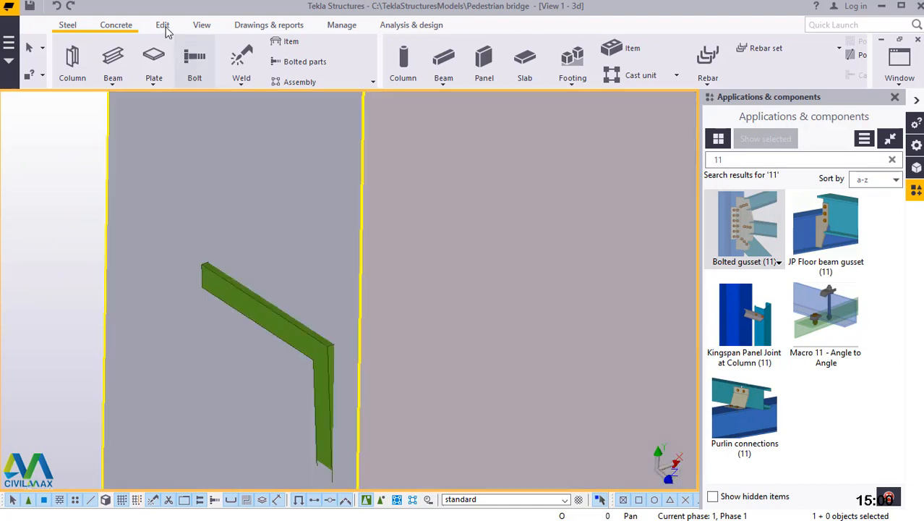
{"action": "left_click", "coordinate": [163, 25]}
{"action": "left_click", "coordinate": [765, 81]}
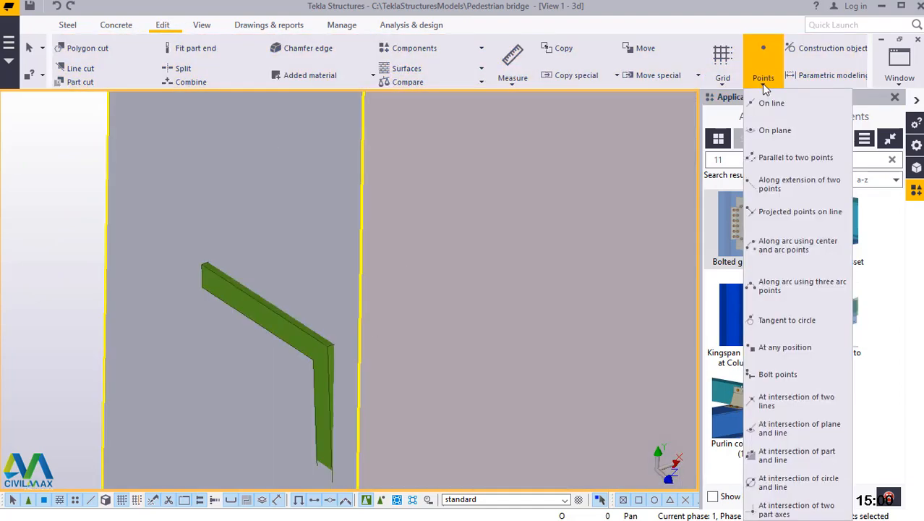
{"action": "left_click", "coordinate": [788, 348]}
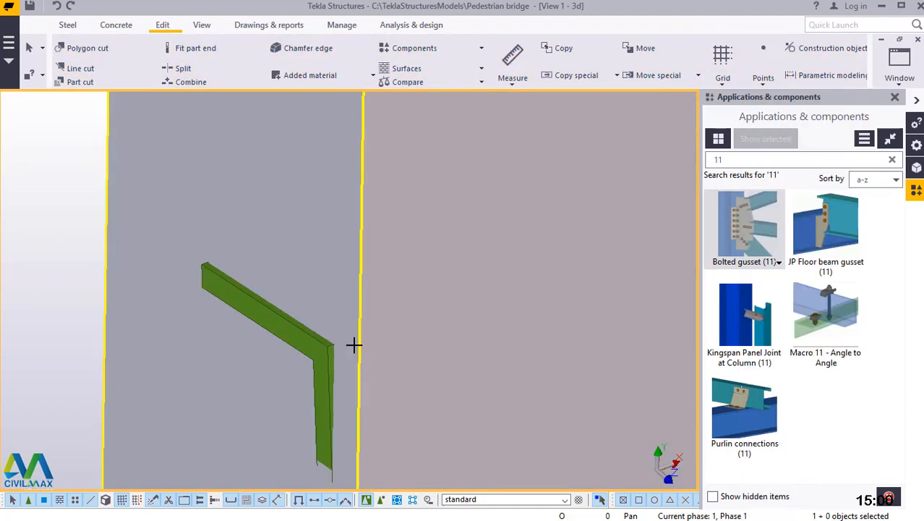
{"action": "scroll", "coordinate": [344, 351], "scroll_direction": "up", "scroll_amount": 4}
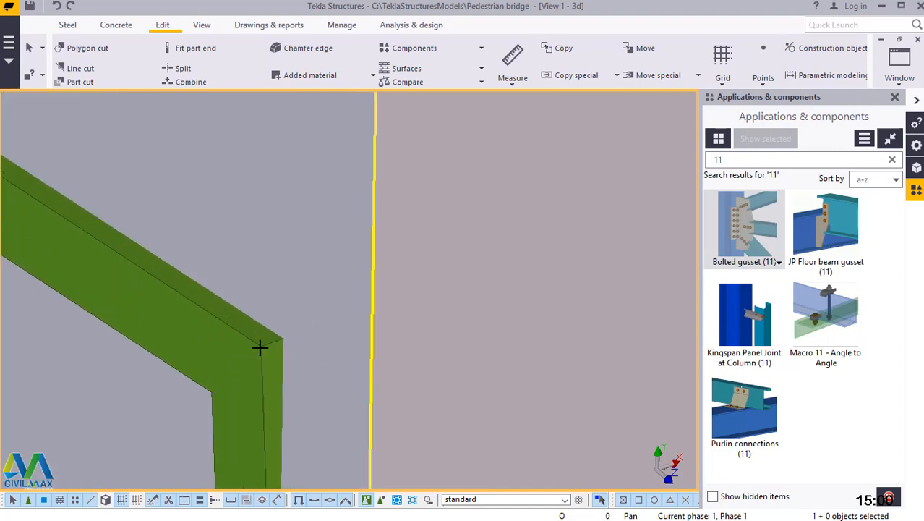
{"action": "scroll", "coordinate": [260, 348], "scroll_direction": "up", "scroll_amount": 1}
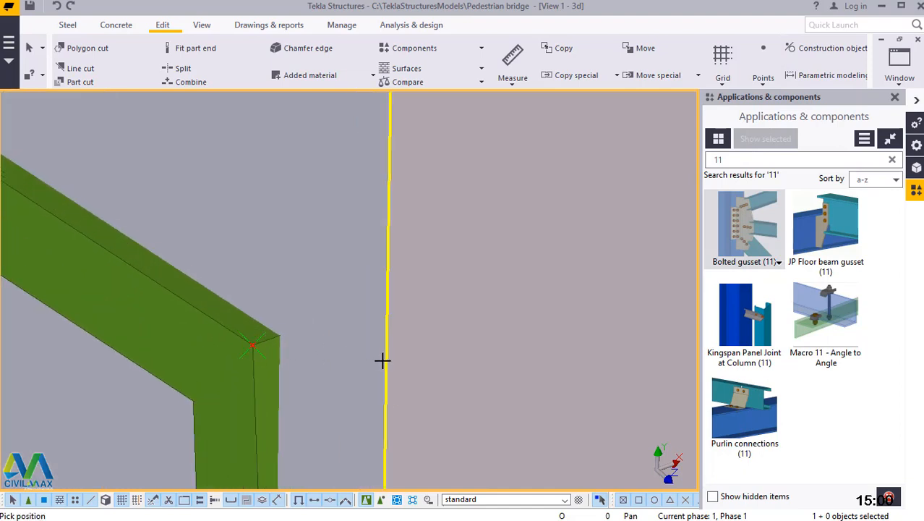
{"action": "left_click", "coordinate": [388, 400]}
Place a matching construction point at the heel corner of the upper horizontal angle's end on the same column.
{"action": "scroll", "coordinate": [337, 432], "scroll_direction": "down", "scroll_amount": 4}
{"action": "scroll", "coordinate": [319, 427], "scroll_direction": "down", "scroll_amount": 6}
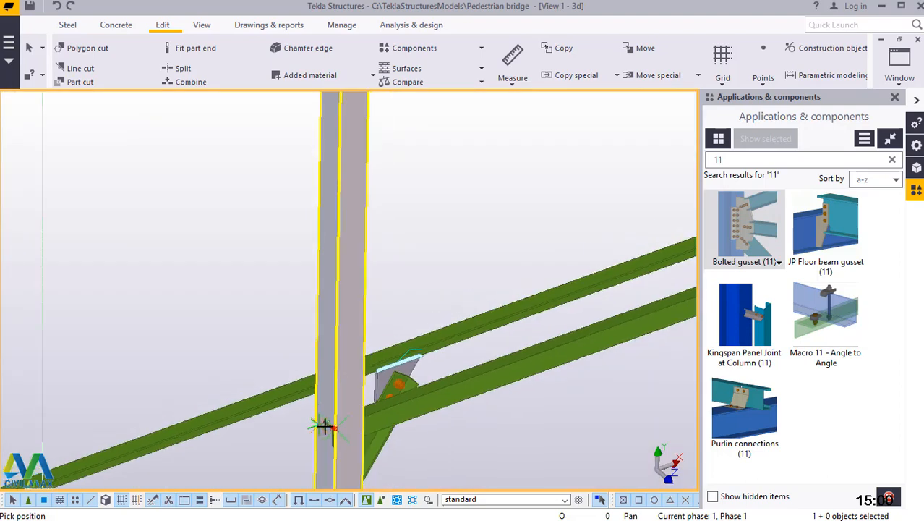
{"action": "scroll", "coordinate": [330, 425], "scroll_direction": "down", "scroll_amount": 2}
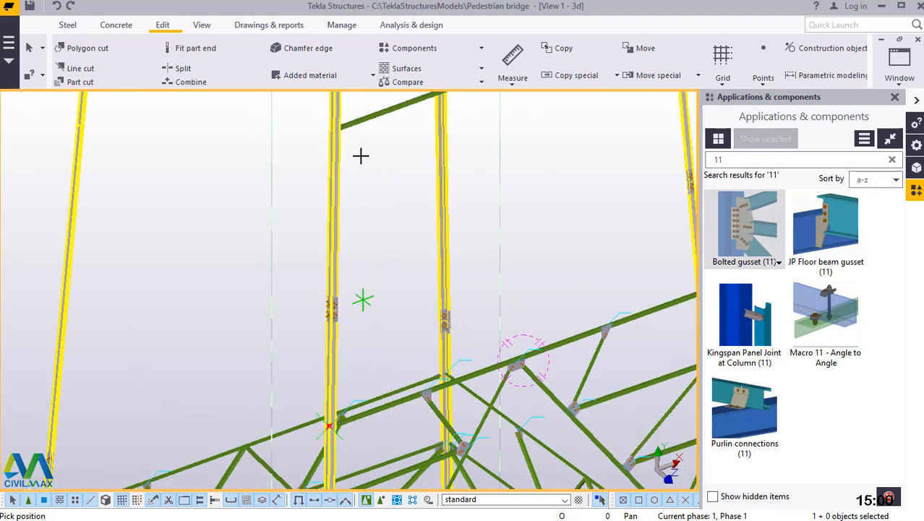
{"action": "scroll", "coordinate": [328, 118], "scroll_direction": "up", "scroll_amount": 3}
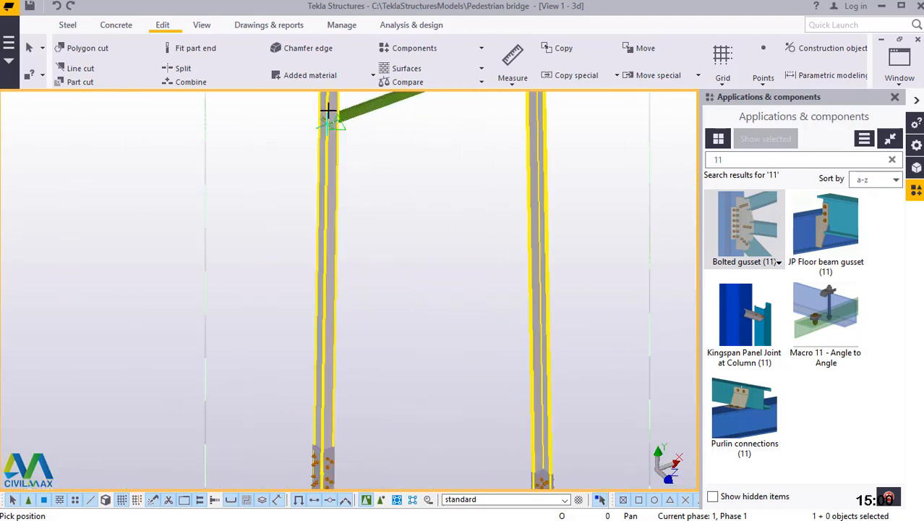
{"action": "scroll", "coordinate": [327, 109], "scroll_direction": "up", "scroll_amount": 2}
{"action": "scroll", "coordinate": [328, 109], "scroll_direction": "up", "scroll_amount": 2}
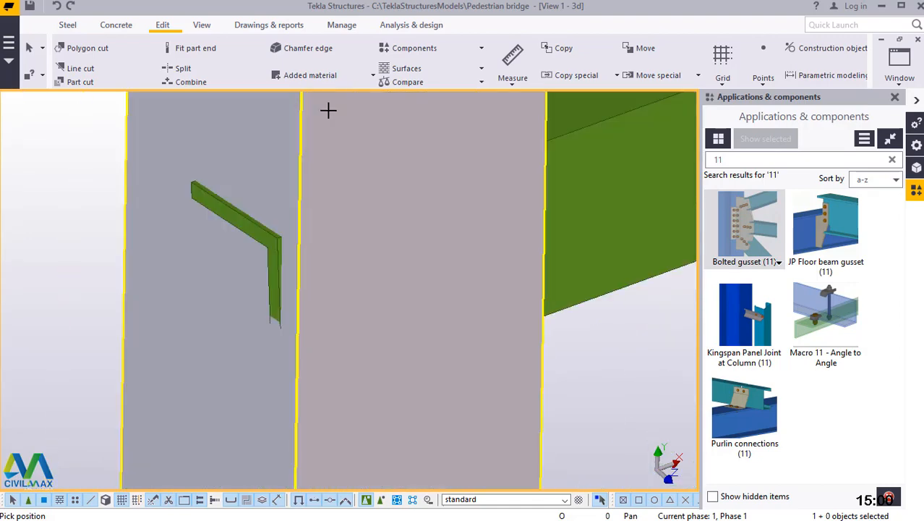
{"action": "scroll", "coordinate": [275, 263], "scroll_direction": "up", "scroll_amount": 2}
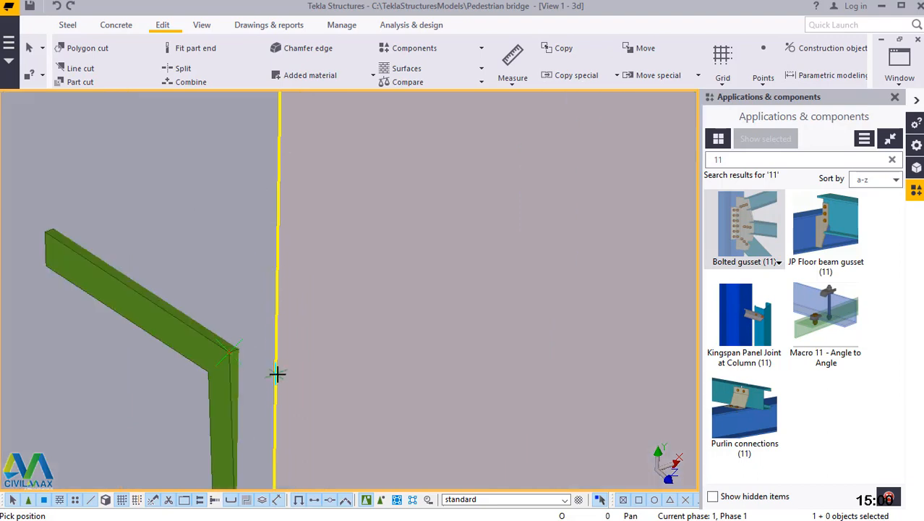
{"action": "right_click", "coordinate": [382, 215]}
{"action": "left_click", "coordinate": [413, 221]}
{"action": "scroll", "coordinate": [335, 257], "scroll_direction": "down", "scroll_amount": 3}
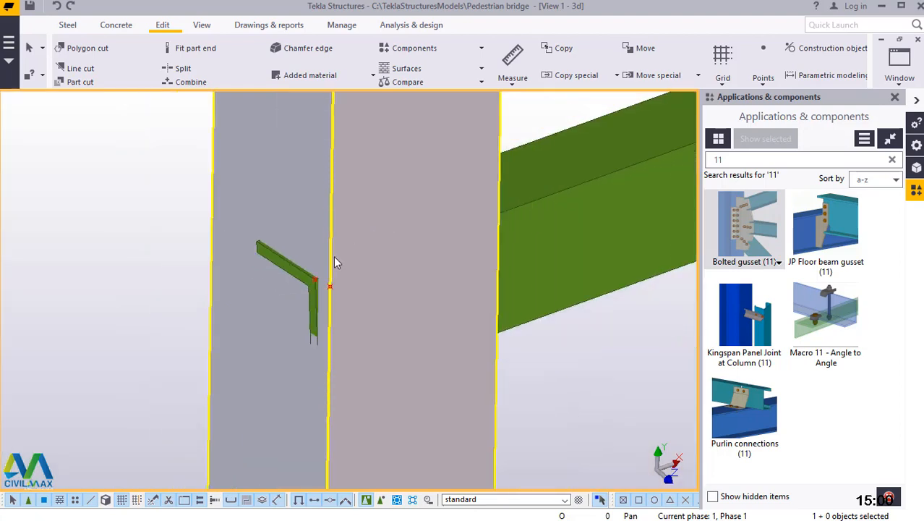
{"action": "scroll", "coordinate": [334, 257], "scroll_direction": "down", "scroll_amount": 6}
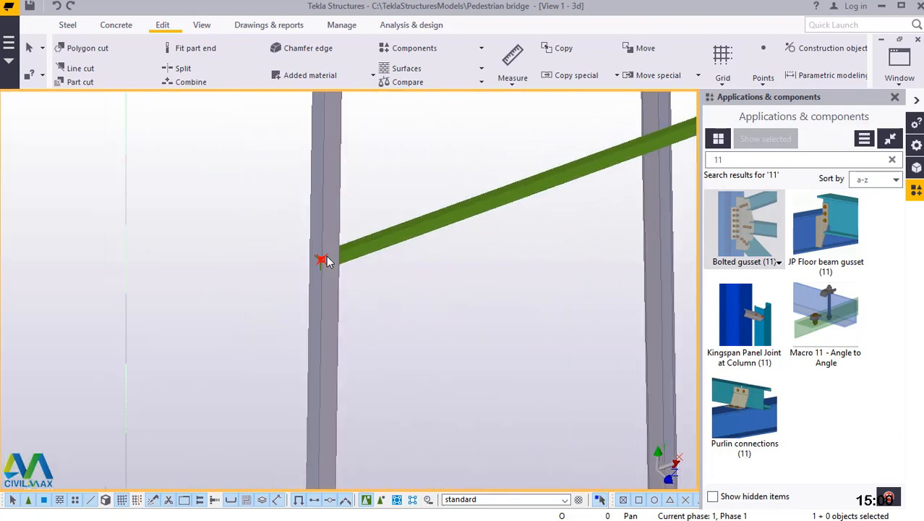
{"action": "scroll", "coordinate": [325, 261], "scroll_direction": "down", "scroll_amount": 3}
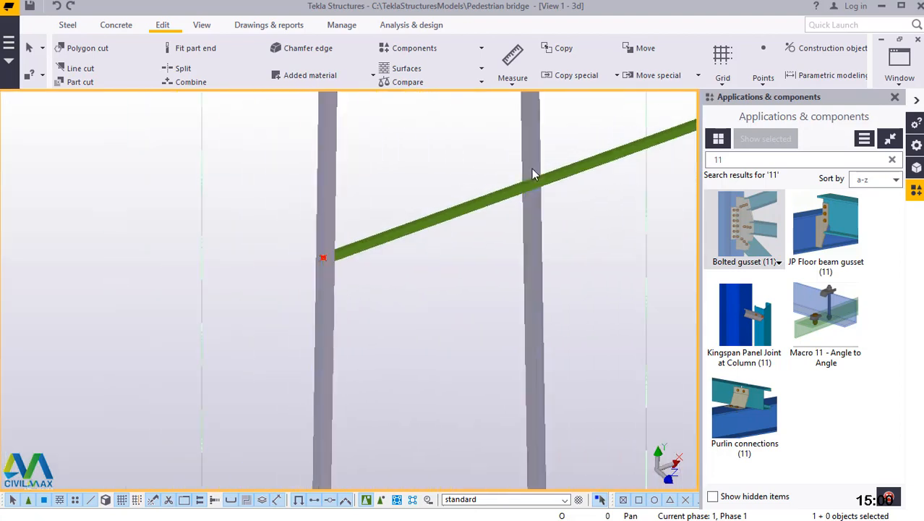
{"action": "left_click", "coordinate": [763, 71]}
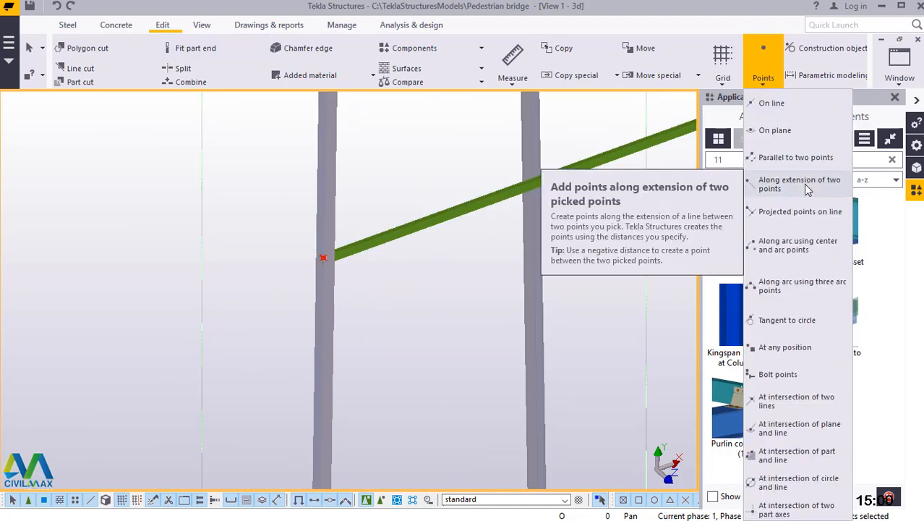
{"action": "left_click", "coordinate": [799, 350]}
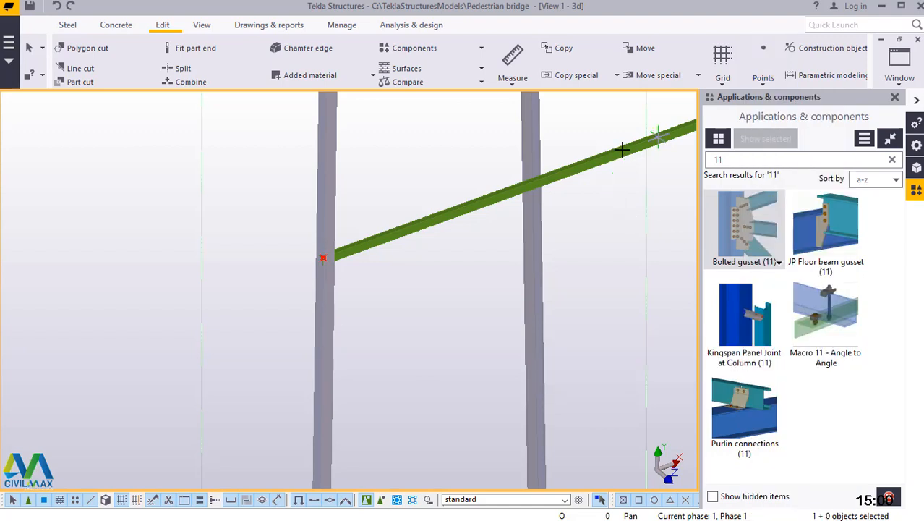
{"action": "scroll", "coordinate": [626, 145], "scroll_direction": "up", "scroll_amount": 2}
{"action": "scroll", "coordinate": [287, 295], "scroll_direction": "up", "scroll_amount": 1}
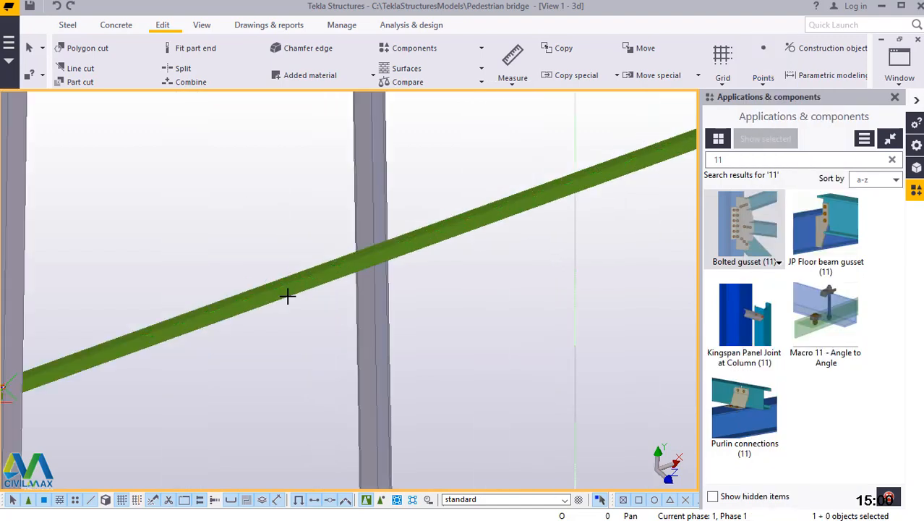
{"action": "scroll", "coordinate": [576, 173], "scroll_direction": "up", "scroll_amount": 2}
{"action": "left_click", "coordinate": [529, 172]}
{"action": "right_click", "coordinate": [358, 151]}
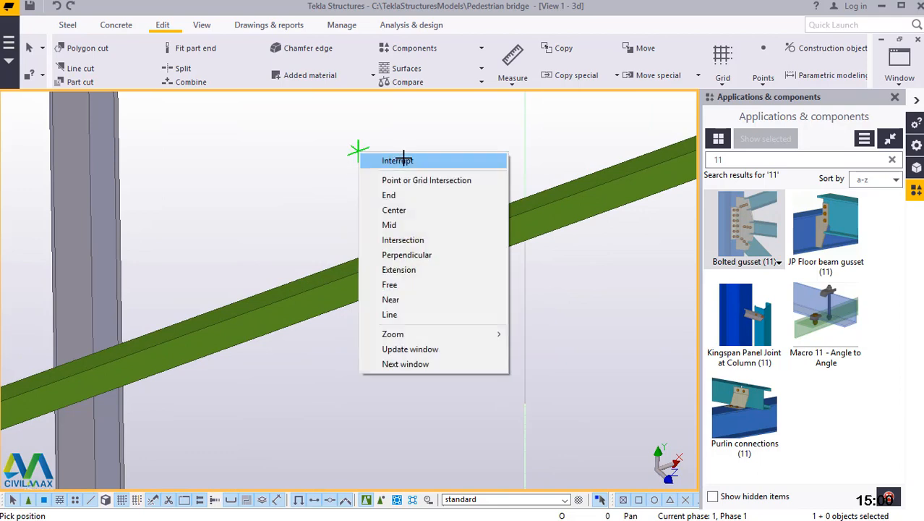
{"action": "left_click", "coordinate": [402, 154]}
Model a diagonal beam from the middle of the unbraced panel's upper horizontal angle to the construction point at the lower horizontal's column end.
{"action": "left_click", "coordinate": [69, 26]}
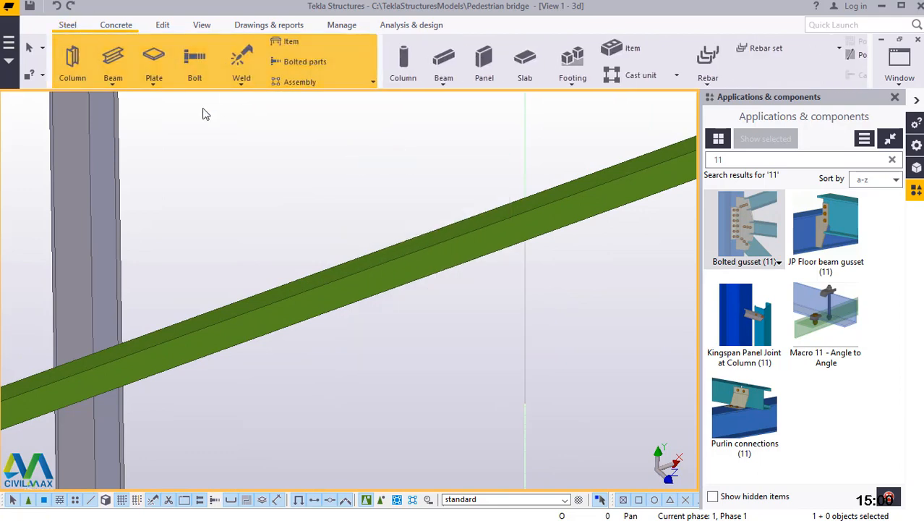
{"action": "left_click", "coordinate": [116, 84]}
{"action": "left_click", "coordinate": [114, 99]}
{"action": "scroll", "coordinate": [386, 144], "scroll_direction": "up", "scroll_amount": 1}
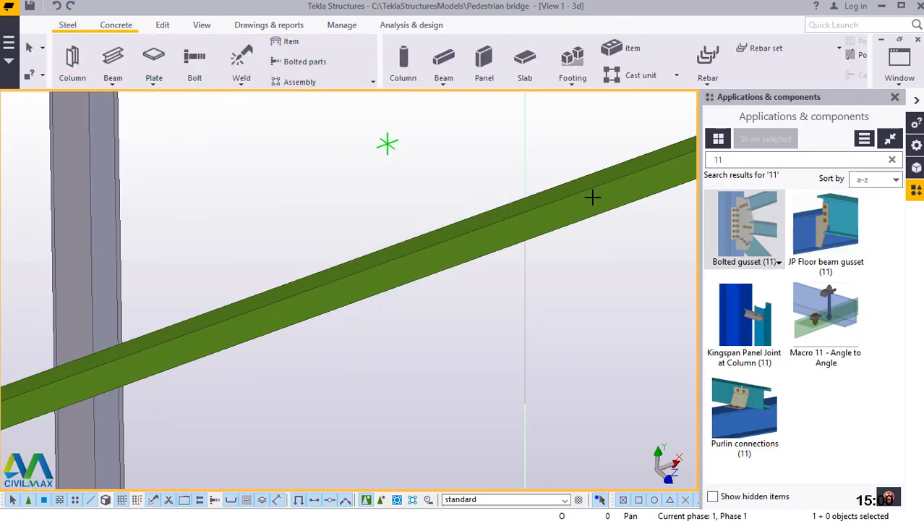
{"action": "scroll", "coordinate": [593, 191], "scroll_direction": "up", "scroll_amount": 2}
{"action": "scroll", "coordinate": [619, 240], "scroll_direction": "up", "scroll_amount": 1}
{"action": "scroll", "coordinate": [625, 244], "scroll_direction": "up", "scroll_amount": 1}
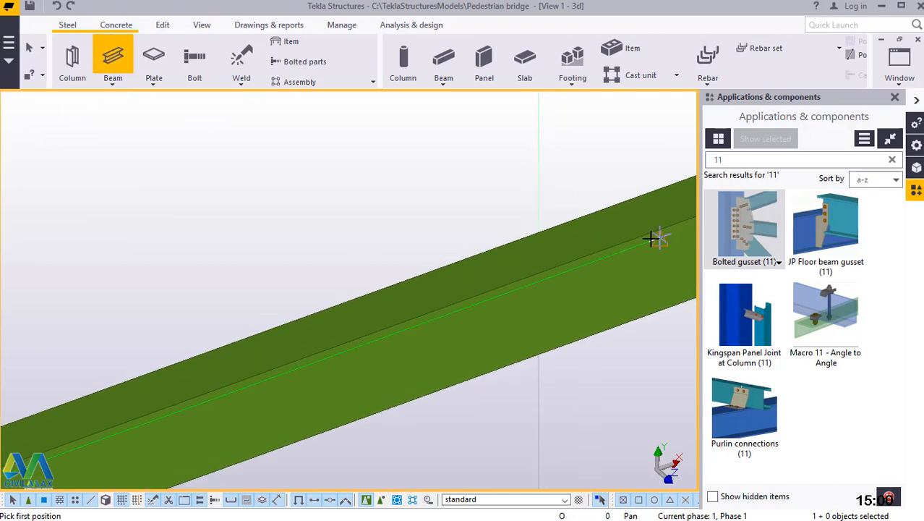
{"action": "left_click", "coordinate": [664, 233]}
{"action": "scroll", "coordinate": [389, 136], "scroll_direction": "down", "scroll_amount": 1}
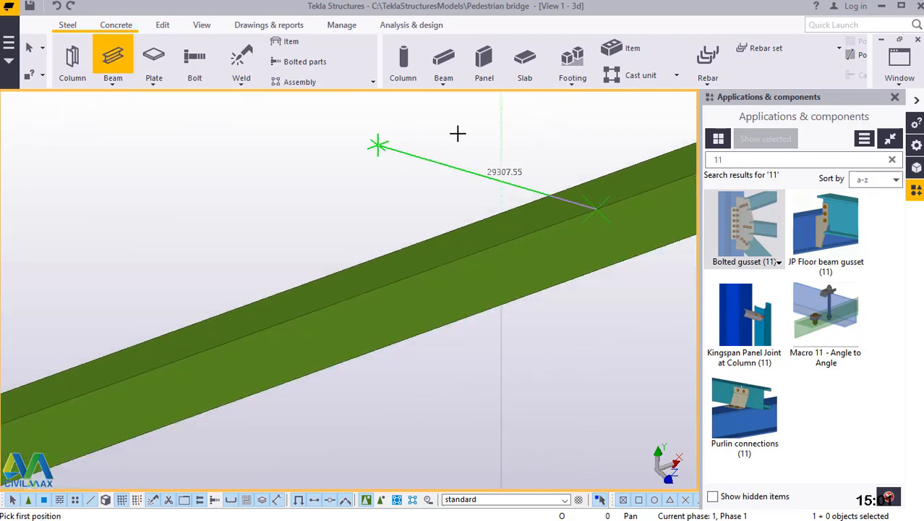
{"action": "scroll", "coordinate": [515, 131], "scroll_direction": "down", "scroll_amount": 7}
{"action": "scroll", "coordinate": [530, 130], "scroll_direction": "down", "scroll_amount": 3}
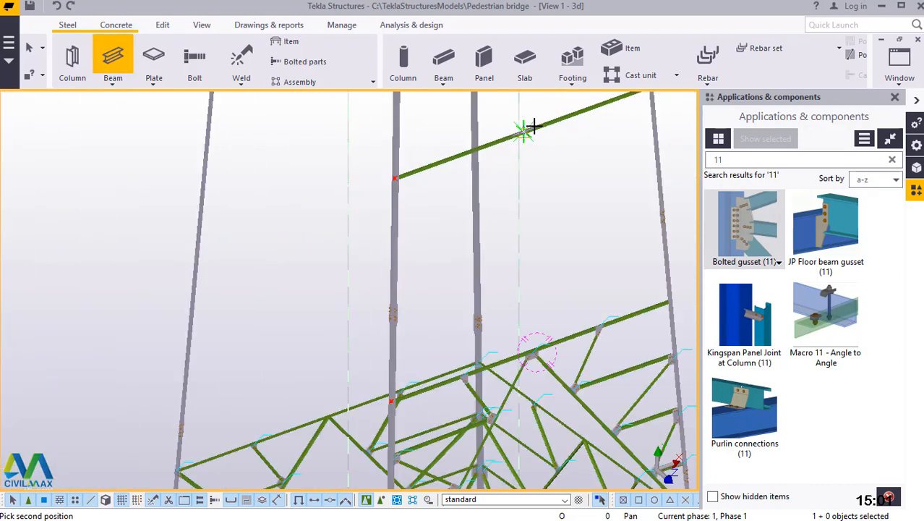
{"action": "scroll", "coordinate": [466, 278], "scroll_direction": "up", "scroll_amount": 2}
{"action": "scroll", "coordinate": [433, 324], "scroll_direction": "up", "scroll_amount": 2}
{"action": "scroll", "coordinate": [413, 336], "scroll_direction": "up", "scroll_amount": 2}
{"action": "scroll", "coordinate": [368, 377], "scroll_direction": "up", "scroll_amount": 3}
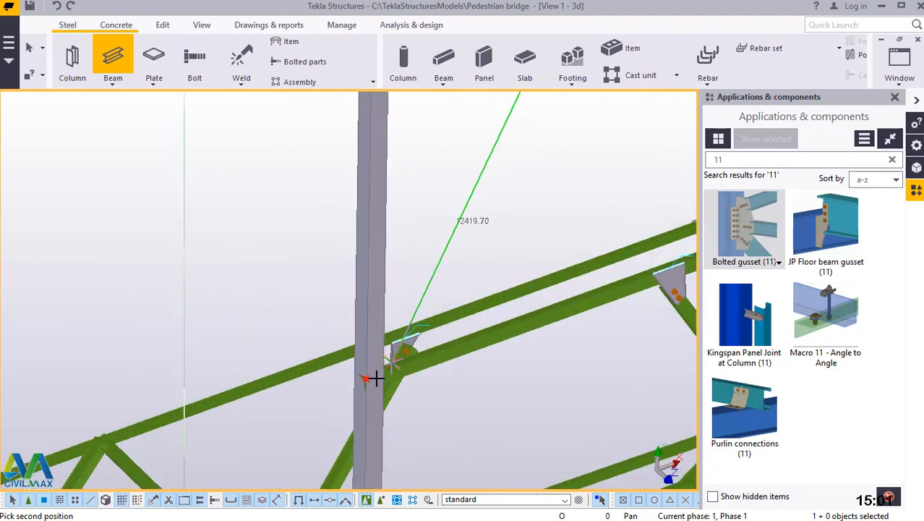
{"action": "scroll", "coordinate": [366, 381], "scroll_direction": "up", "scroll_amount": 5}
{"action": "scroll", "coordinate": [354, 372], "scroll_direction": "up", "scroll_amount": 2}
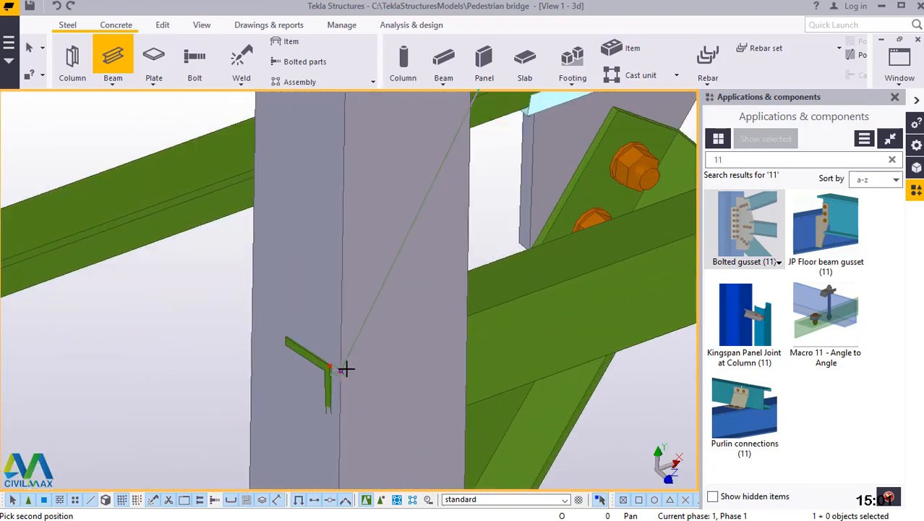
{"action": "left_click", "coordinate": [435, 230]}
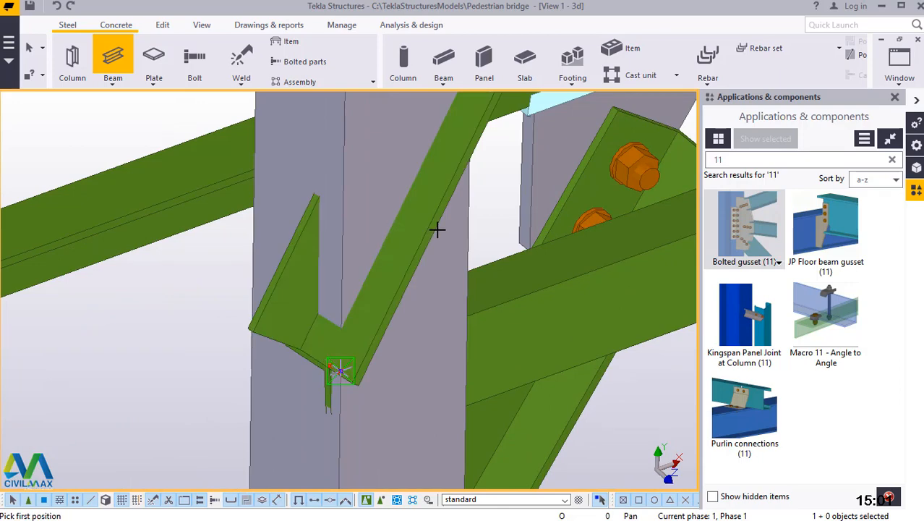
End the beam command and delete the oversized diagonal just modelled.
{"action": "right_click", "coordinate": [166, 263]}
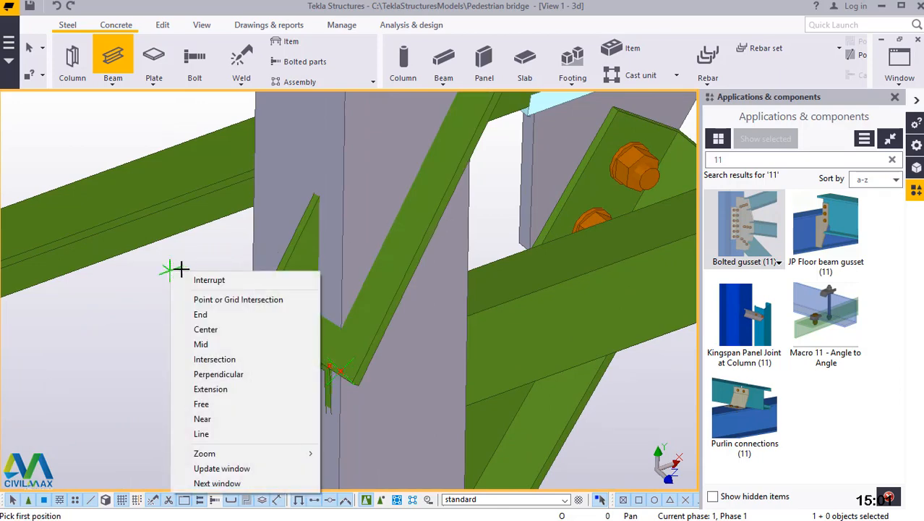
{"action": "left_click", "coordinate": [192, 278]}
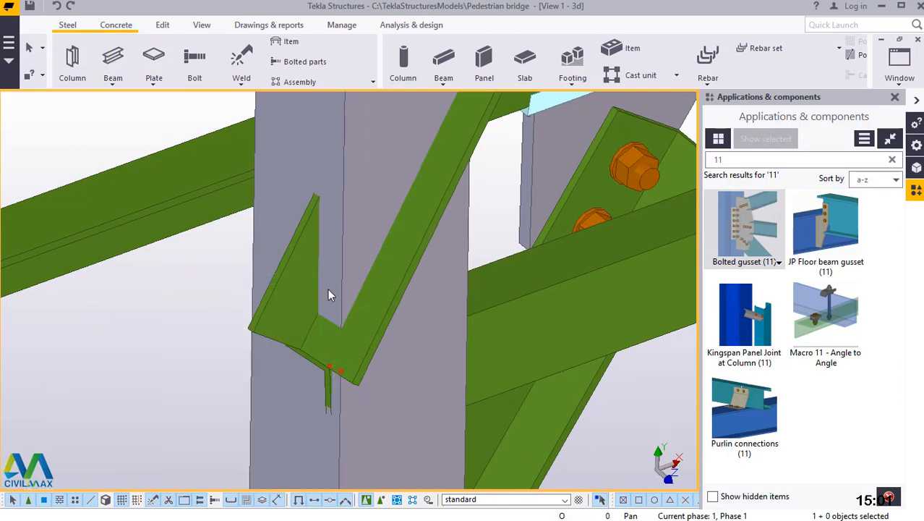
{"action": "left_click", "coordinate": [404, 287]}
{"action": "key", "text": "Delete"}
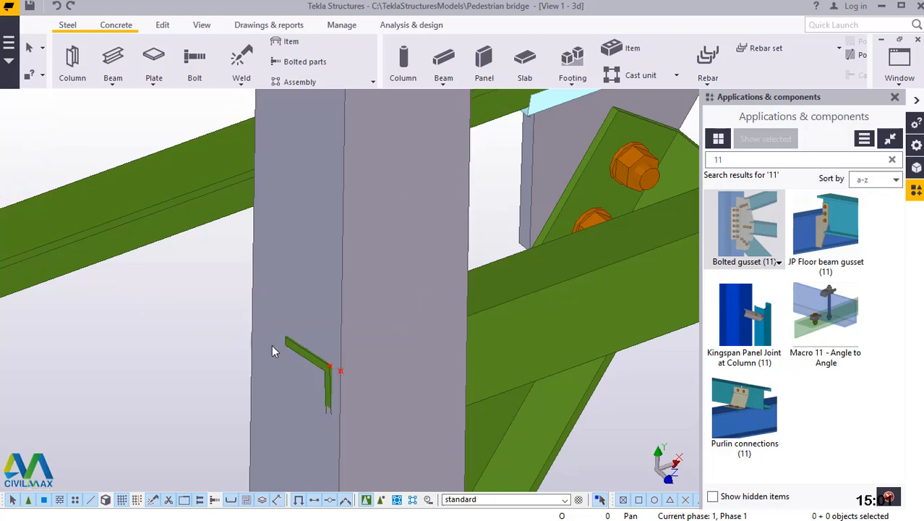
Apply the properties of an existing diagonal in the panel below, profile RSA65*50*6, material S275, class 3, as the settings for new beams.
{"action": "scroll", "coordinate": [264, 333], "scroll_direction": "down", "scroll_amount": 2}
{"action": "scroll", "coordinate": [277, 333], "scroll_direction": "down", "scroll_amount": 3}
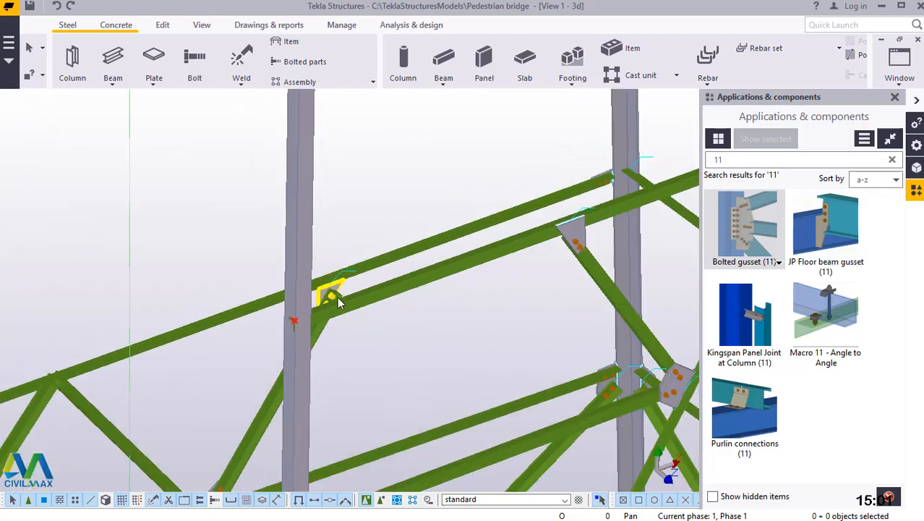
{"action": "scroll", "coordinate": [407, 301], "scroll_direction": "down", "scroll_amount": 2}
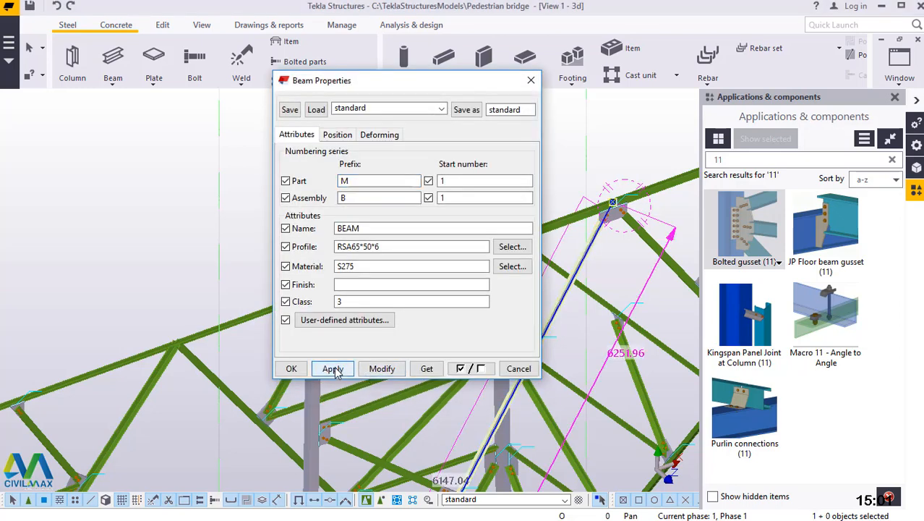
{"action": "left_click", "coordinate": [290, 370]}
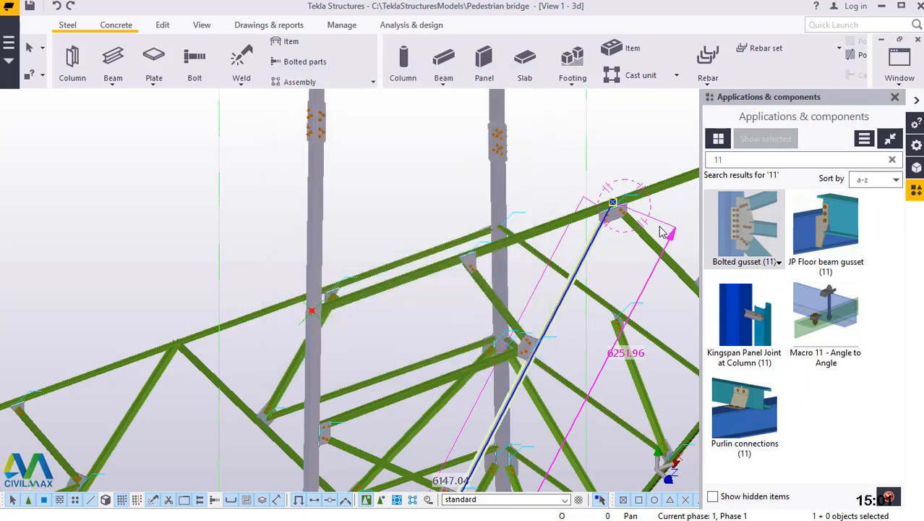
Model the RSA65*50*6 diagonal from the middle of the upper horizontal angle down to the construction point at the lower horizontal's column end.
{"action": "left_click", "coordinate": [114, 84]}
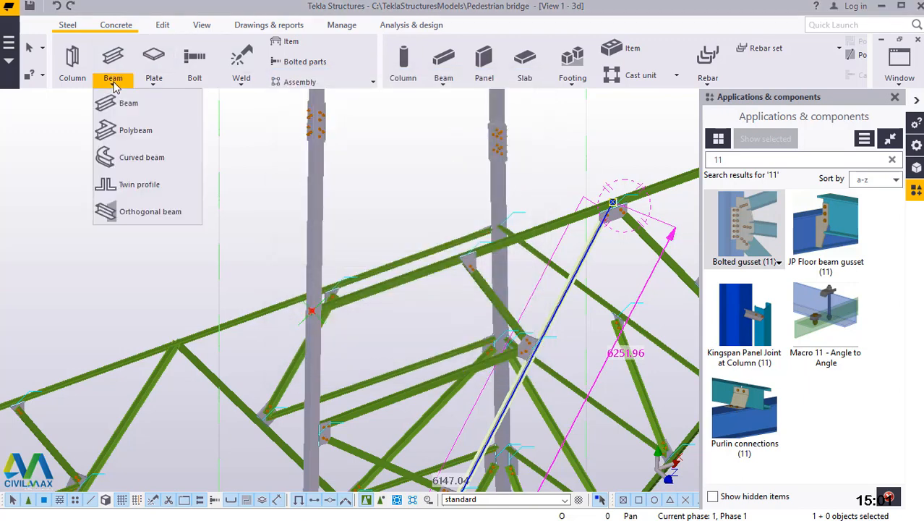
{"action": "left_click", "coordinate": [127, 103]}
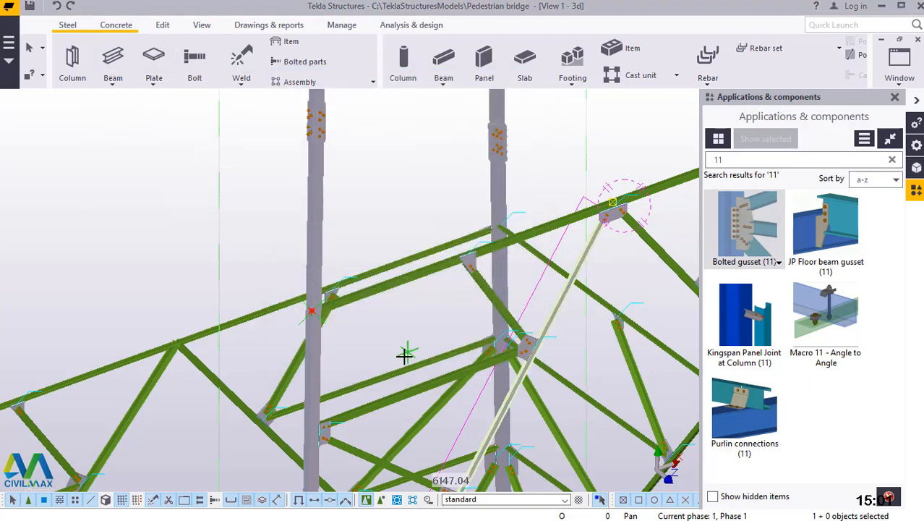
{"action": "scroll", "coordinate": [393, 372], "scroll_direction": "down", "scroll_amount": 3}
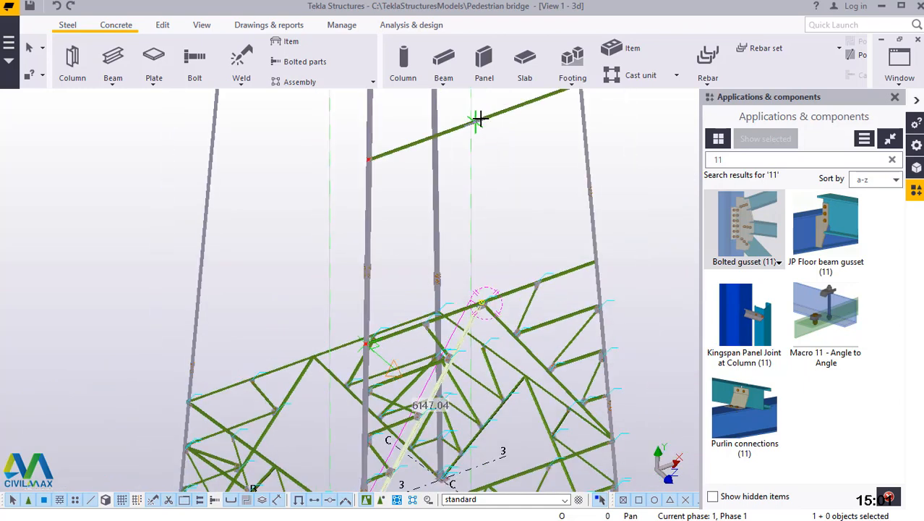
{"action": "scroll", "coordinate": [479, 118], "scroll_direction": "up", "scroll_amount": 3}
{"action": "scroll", "coordinate": [499, 107], "scroll_direction": "up", "scroll_amount": 2}
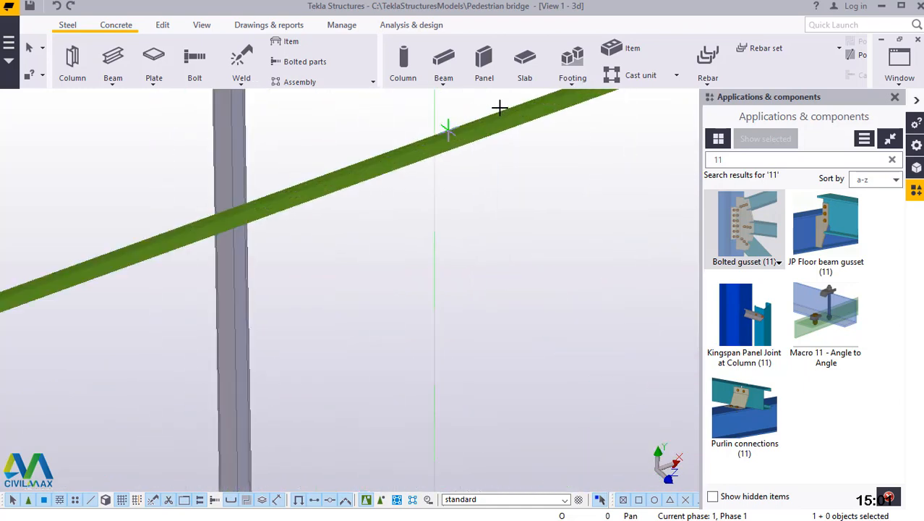
{"action": "scroll", "coordinate": [500, 107], "scroll_direction": "up", "scroll_amount": 2}
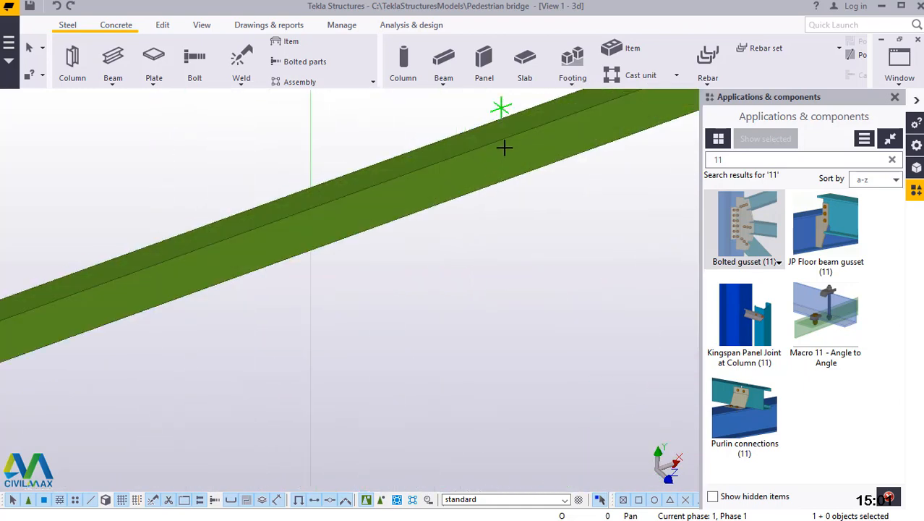
{"action": "scroll", "coordinate": [504, 147], "scroll_direction": "up", "scroll_amount": 3}
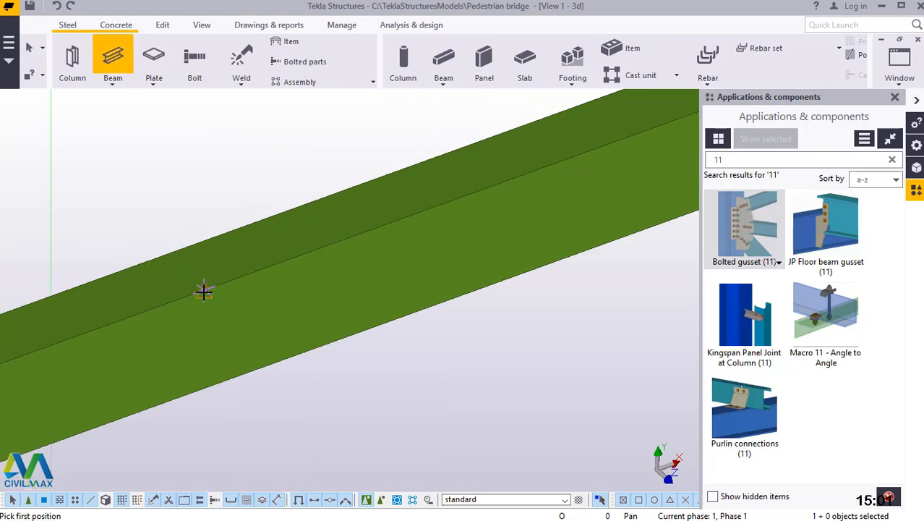
{"action": "left_click", "coordinate": [456, 149]}
{"action": "scroll", "coordinate": [456, 148], "scroll_direction": "down", "scroll_amount": 4}
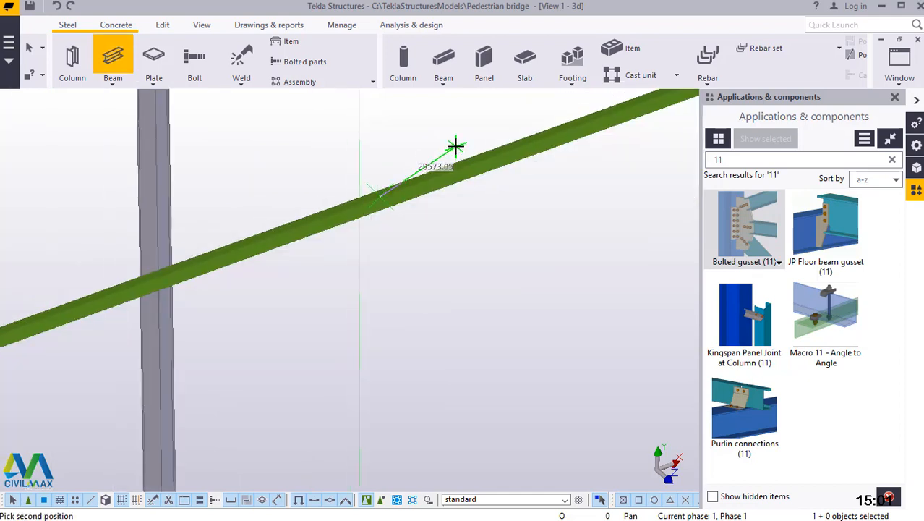
{"action": "scroll", "coordinate": [455, 145], "scroll_direction": "down", "scroll_amount": 4}
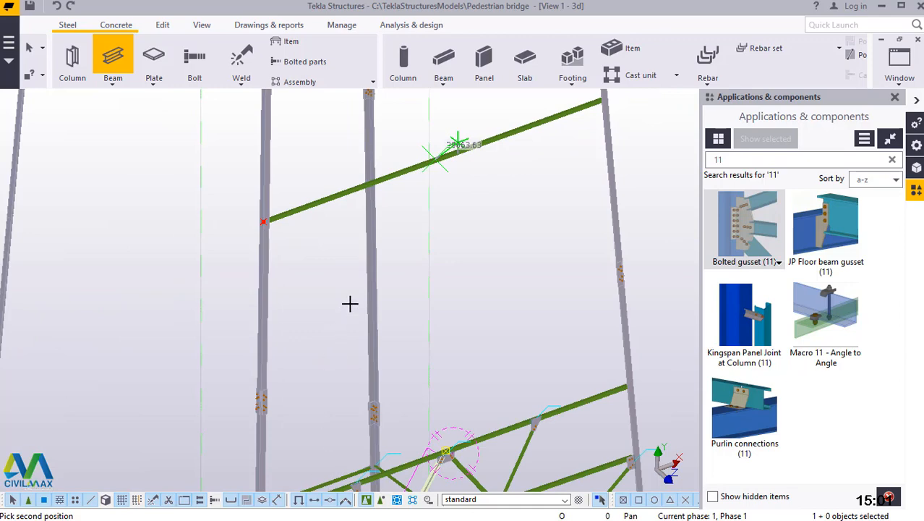
{"action": "scroll", "coordinate": [306, 396], "scroll_direction": "up", "scroll_amount": 5}
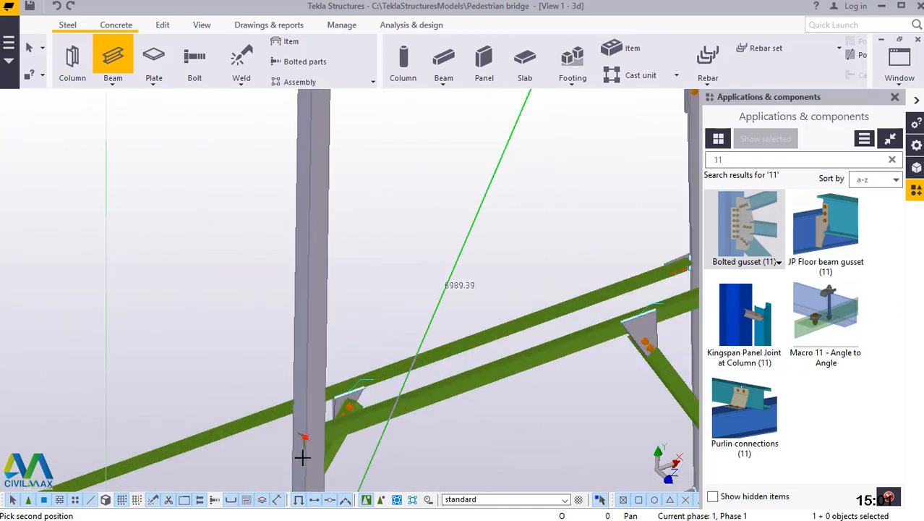
{"action": "scroll", "coordinate": [303, 452], "scroll_direction": "up", "scroll_amount": 5}
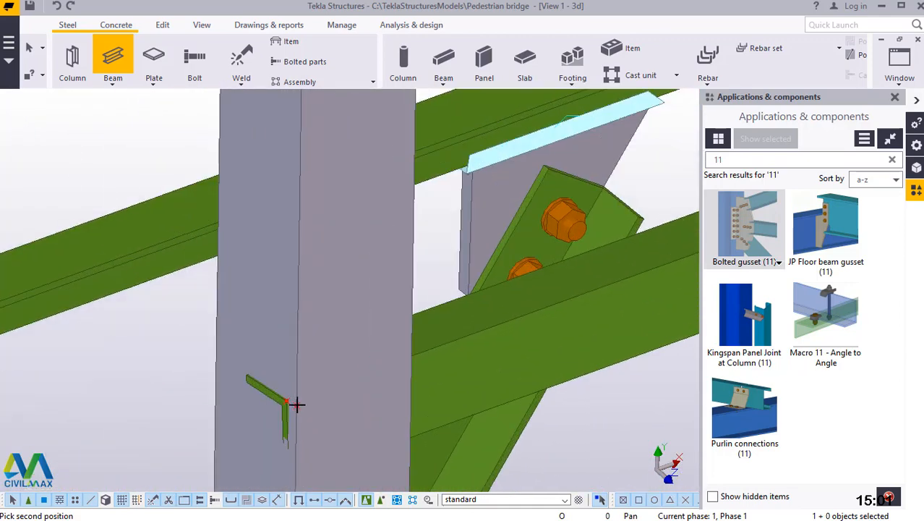
{"action": "right_click", "coordinate": [330, 221]}
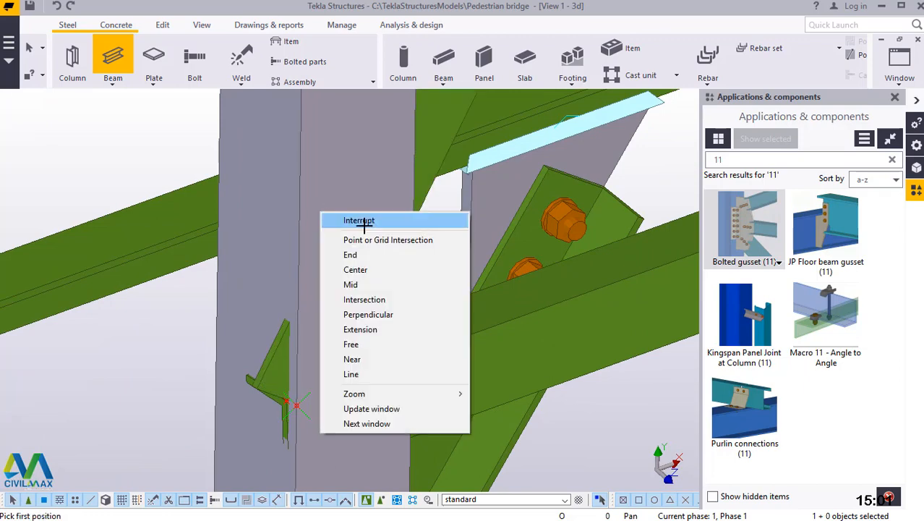
{"action": "left_click", "coordinate": [347, 215]}
{"action": "scroll", "coordinate": [295, 419], "scroll_direction": "down", "scroll_amount": 4}
{"action": "scroll", "coordinate": [294, 420], "scroll_direction": "down", "scroll_amount": 3}
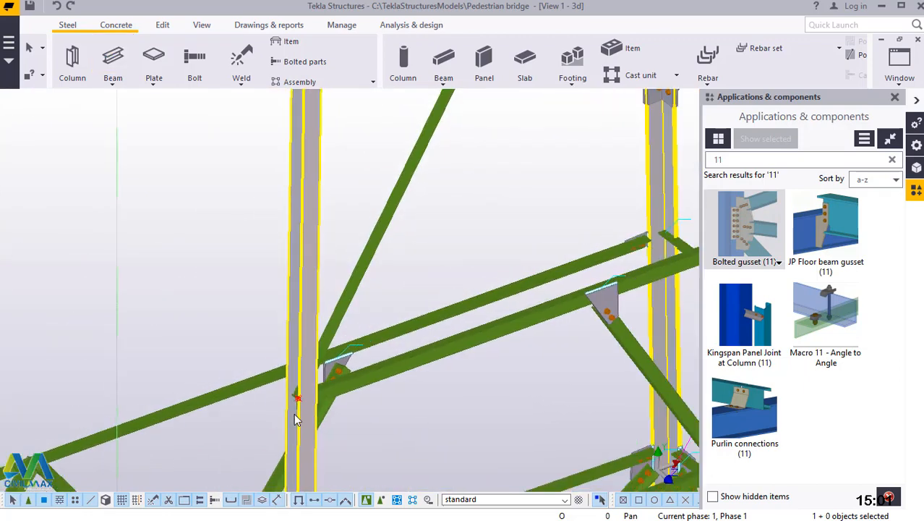
{"action": "scroll", "coordinate": [300, 413], "scroll_direction": "down", "scroll_amount": 3}
{"action": "scroll", "coordinate": [433, 193], "scroll_direction": "up", "scroll_amount": 2}
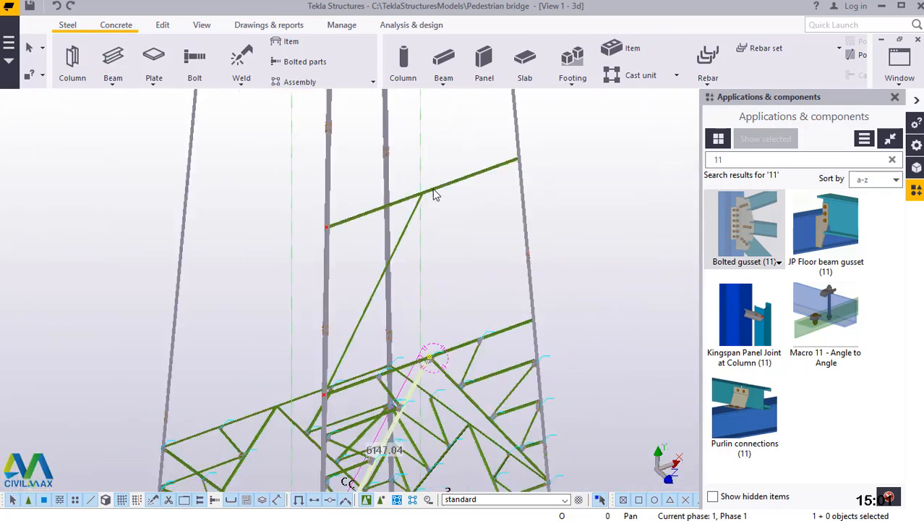
{"action": "scroll", "coordinate": [424, 190], "scroll_direction": "up", "scroll_amount": 6}
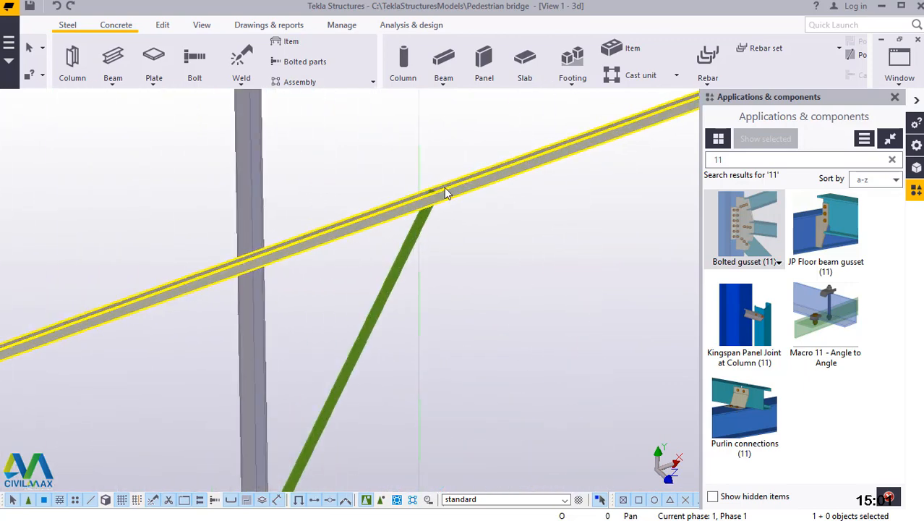
Create one divided line point halfway along the new diagonal, between its lower end corner at the column and its upper end corner.
{"action": "scroll", "coordinate": [460, 184], "scroll_direction": "down", "scroll_amount": 6}
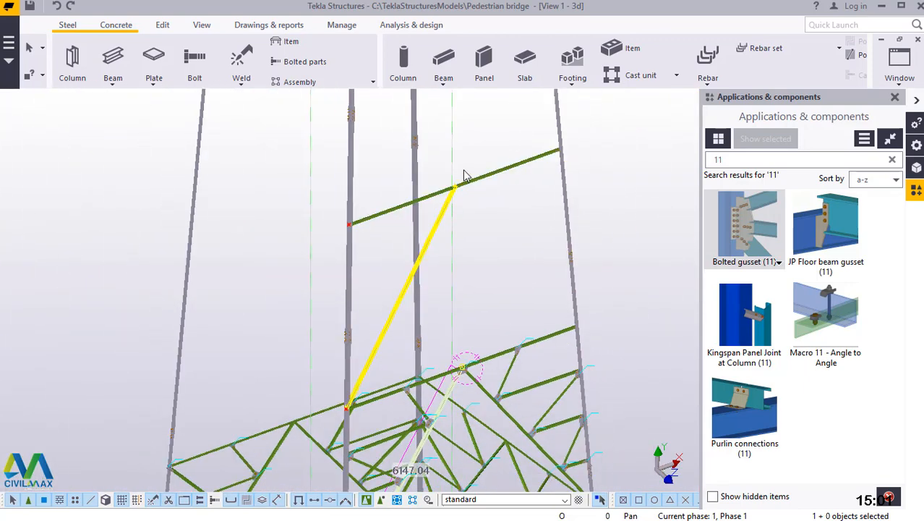
{"action": "scroll", "coordinate": [353, 374], "scroll_direction": "up", "scroll_amount": 6}
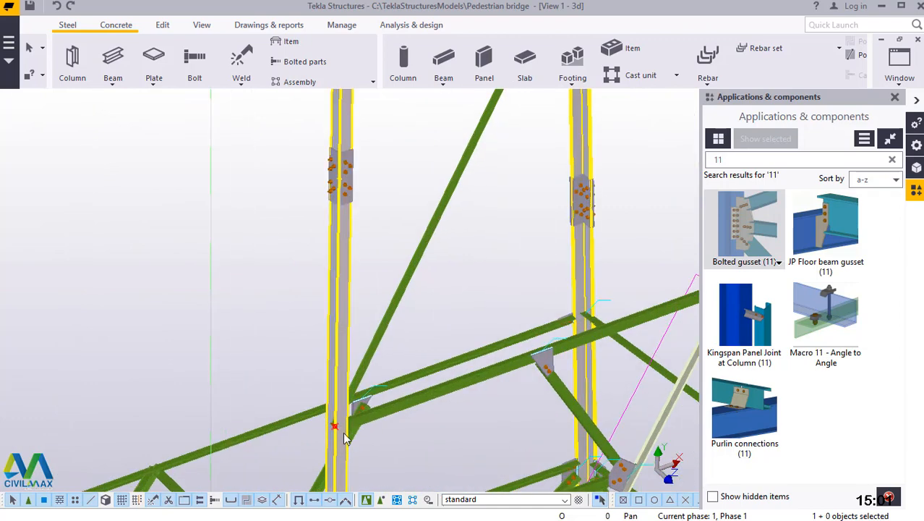
{"action": "left_click", "coordinate": [164, 27]}
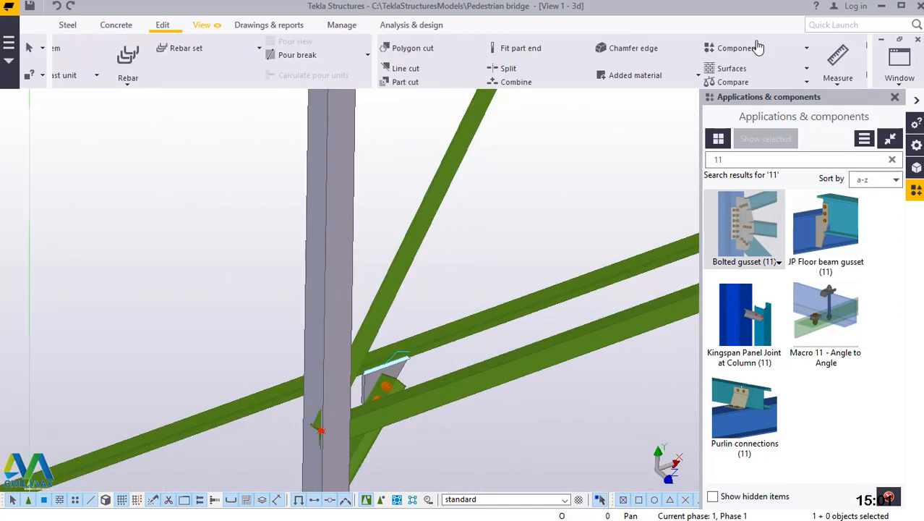
{"action": "left_click", "coordinate": [764, 73]}
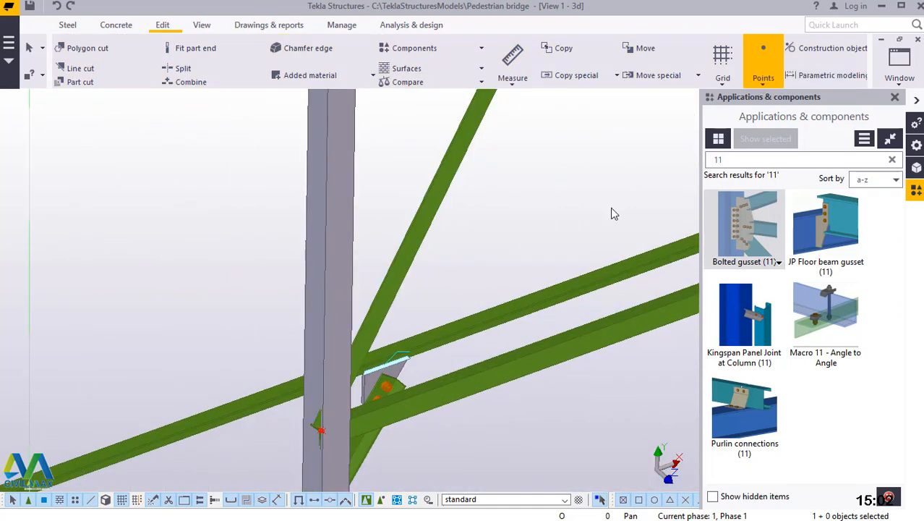
{"action": "left_click", "coordinate": [792, 102]}
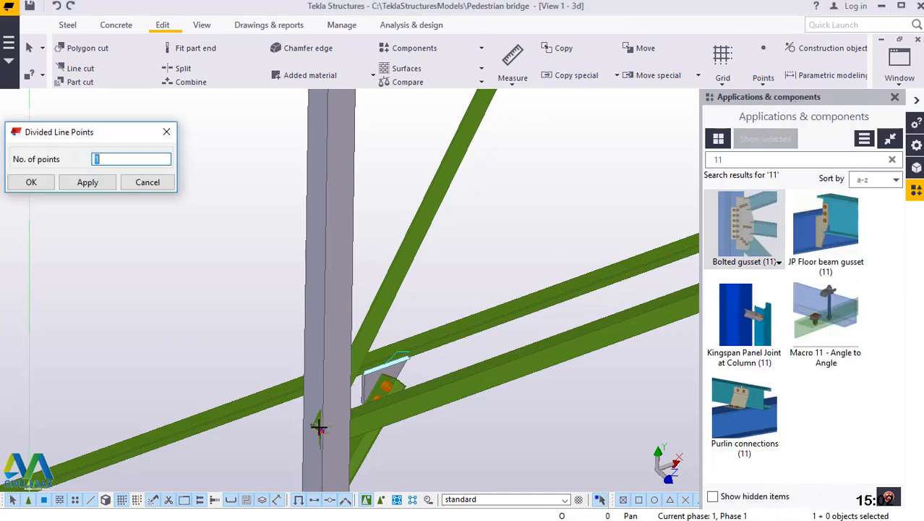
{"action": "scroll", "coordinate": [313, 427], "scroll_direction": "up", "scroll_amount": 5}
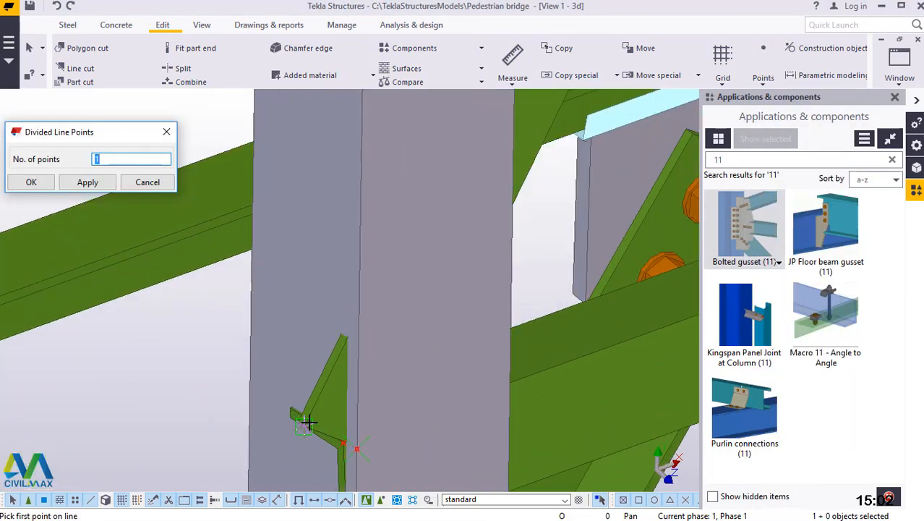
{"action": "scroll", "coordinate": [308, 422], "scroll_direction": "up", "scroll_amount": 3}
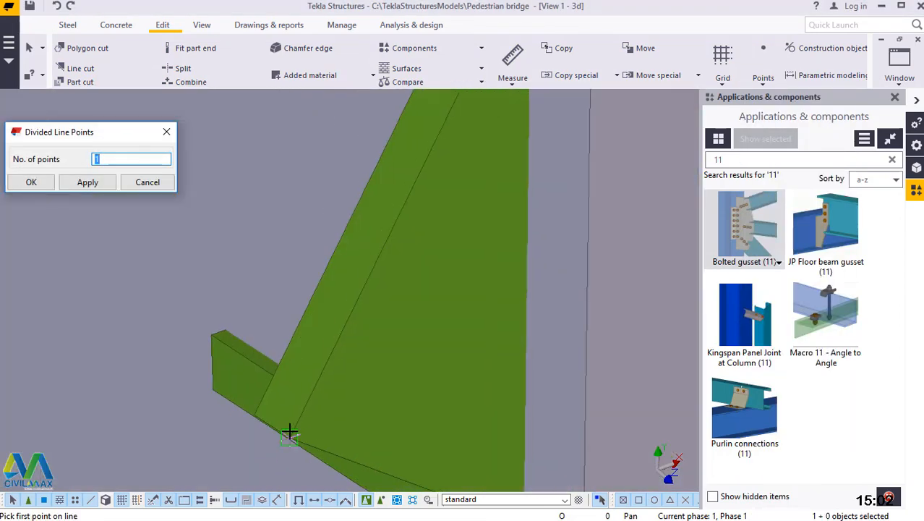
{"action": "left_click", "coordinate": [287, 435]}
{"action": "scroll", "coordinate": [303, 449], "scroll_direction": "down", "scroll_amount": 7}
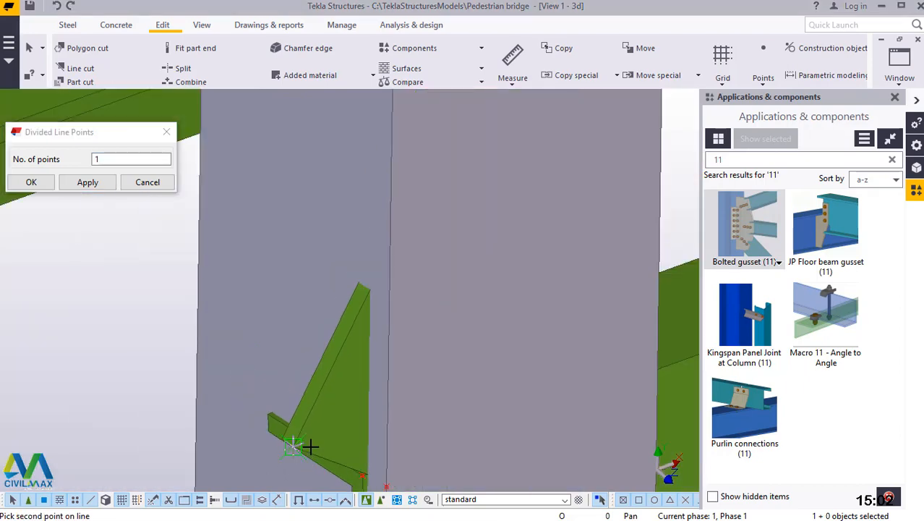
{"action": "scroll", "coordinate": [308, 452], "scroll_direction": "down", "scroll_amount": 4}
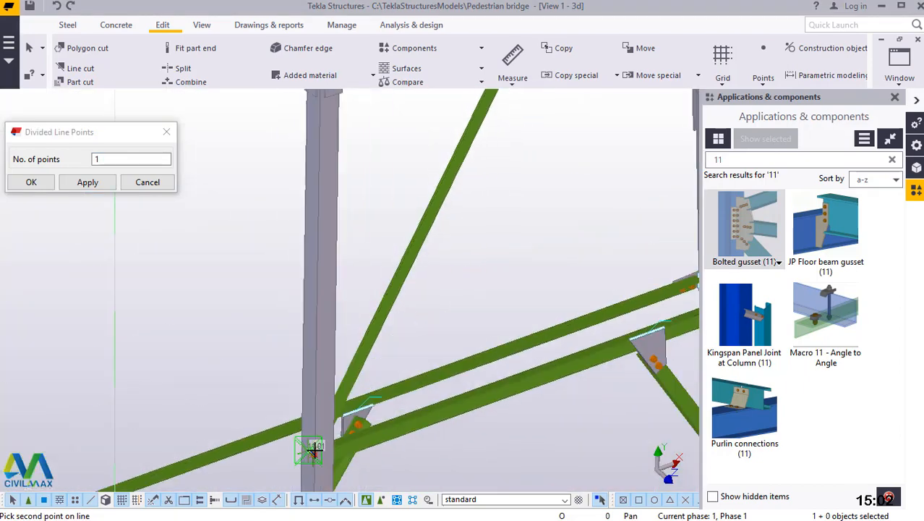
{"action": "scroll", "coordinate": [318, 445], "scroll_direction": "down", "scroll_amount": 2}
{"action": "scroll", "coordinate": [332, 441], "scroll_direction": "down", "scroll_amount": 4}
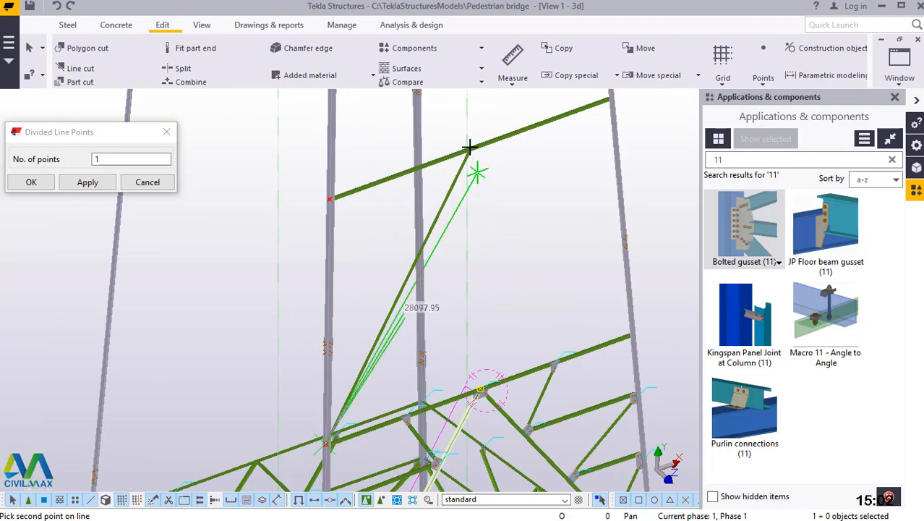
{"action": "scroll", "coordinate": [470, 147], "scroll_direction": "up", "scroll_amount": 8}
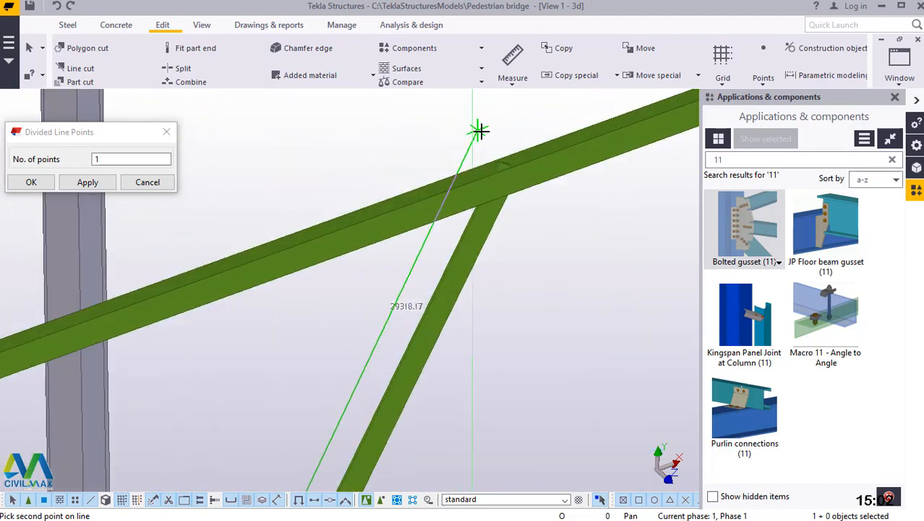
{"action": "scroll", "coordinate": [517, 170], "scroll_direction": "up", "scroll_amount": 6}
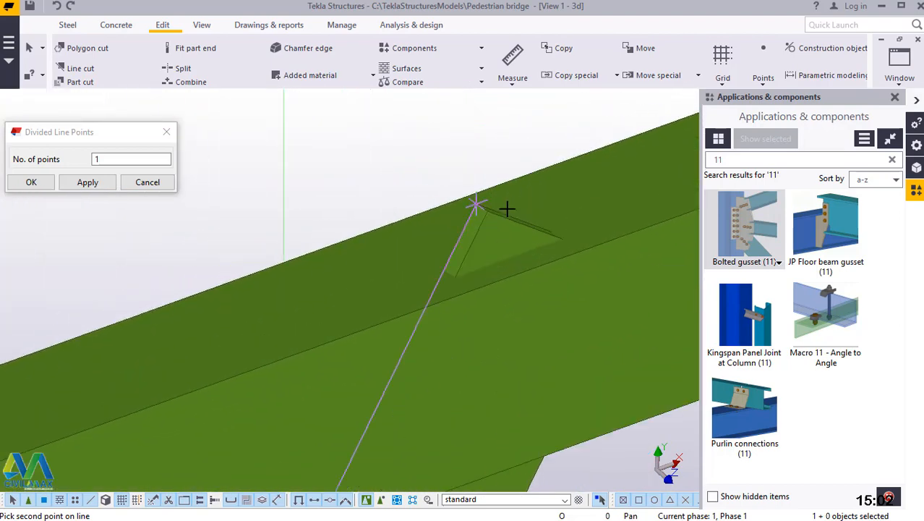
{"action": "scroll", "coordinate": [484, 221], "scroll_direction": "up", "scroll_amount": 4}
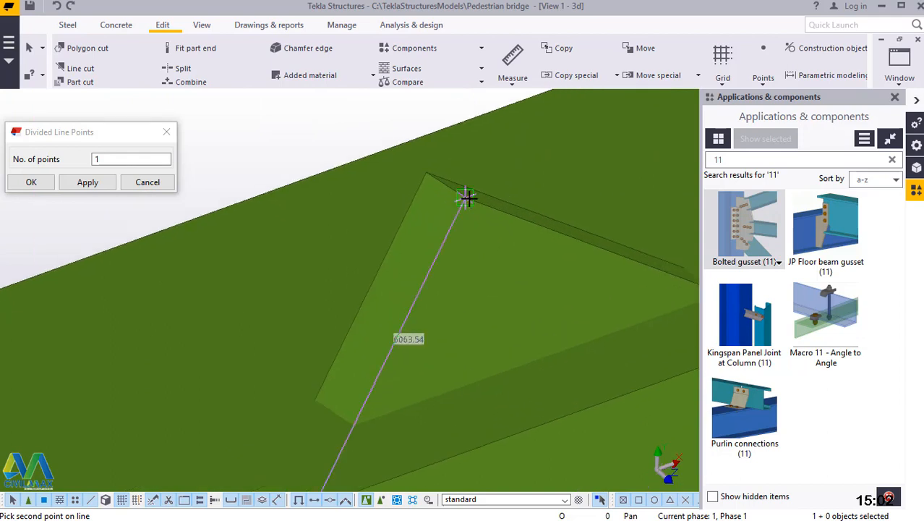
{"action": "left_click", "coordinate": [467, 197]}
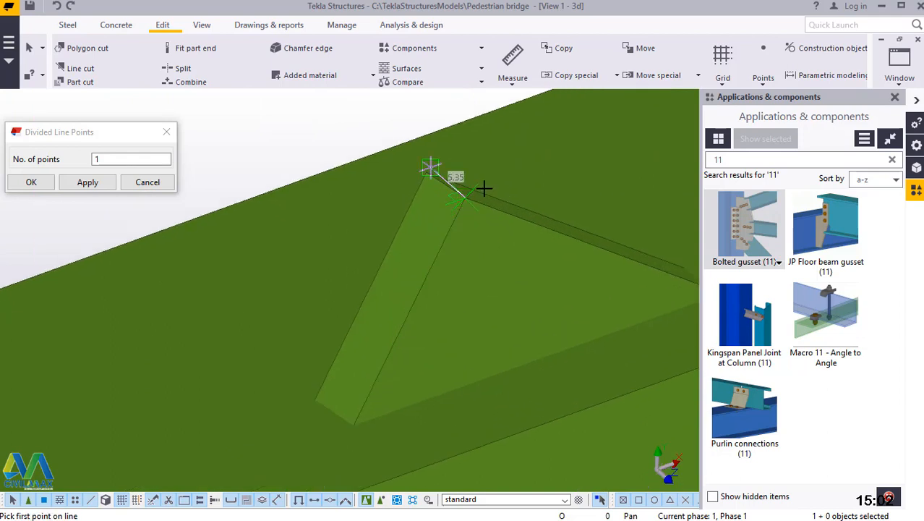
Create a second divided line point halfway between the diagonal's upper end corner and its midpoint.
{"action": "left_click", "coordinate": [484, 189]}
{"action": "scroll", "coordinate": [484, 186], "scroll_direction": "down", "scroll_amount": 6}
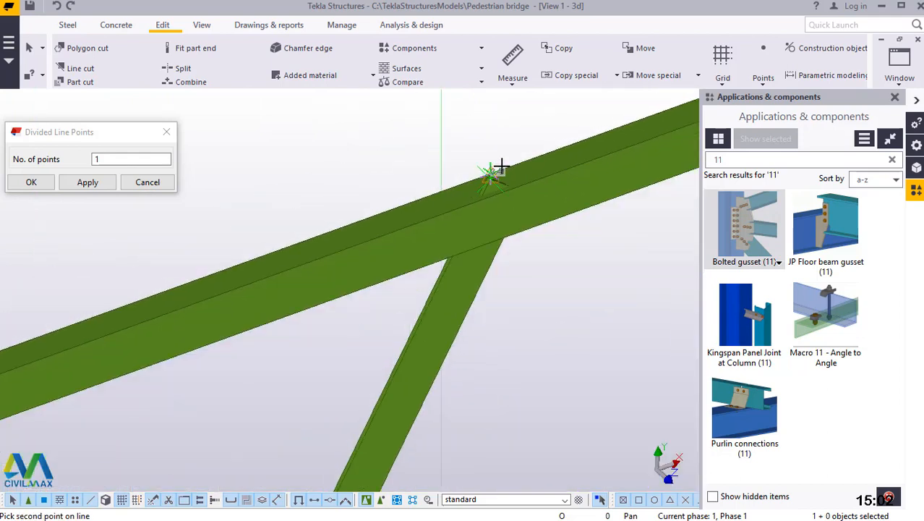
{"action": "scroll", "coordinate": [500, 168], "scroll_direction": "down", "scroll_amount": 3}
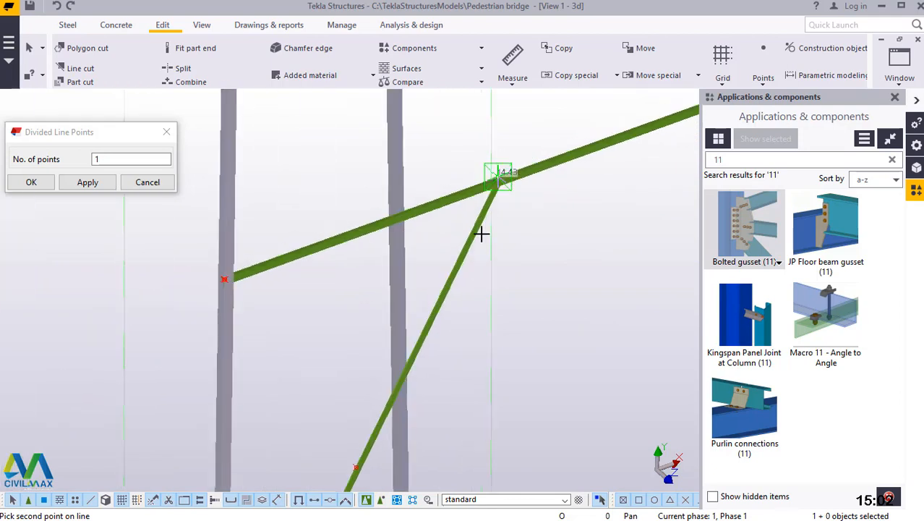
{"action": "scroll", "coordinate": [414, 337], "scroll_direction": "down", "scroll_amount": 2}
{"action": "scroll", "coordinate": [387, 412], "scroll_direction": "up", "scroll_amount": 5}
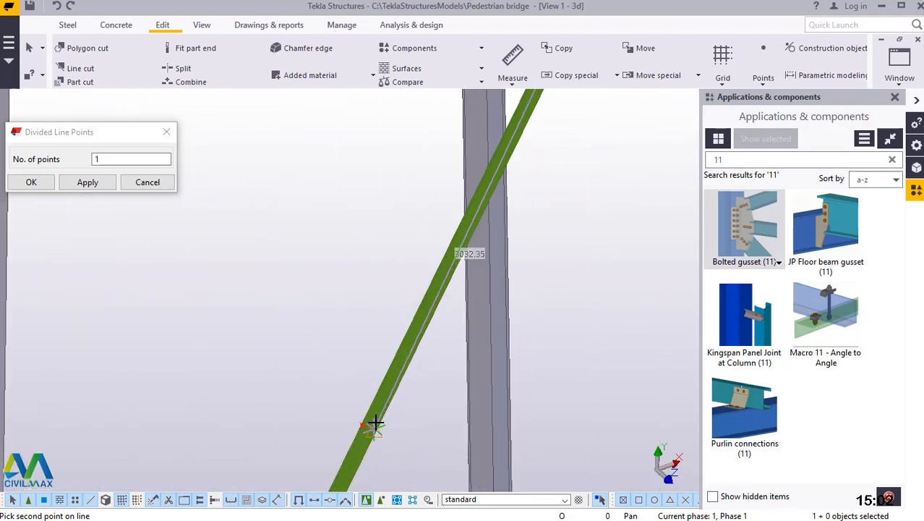
{"action": "scroll", "coordinate": [355, 430], "scroll_direction": "up", "scroll_amount": 4}
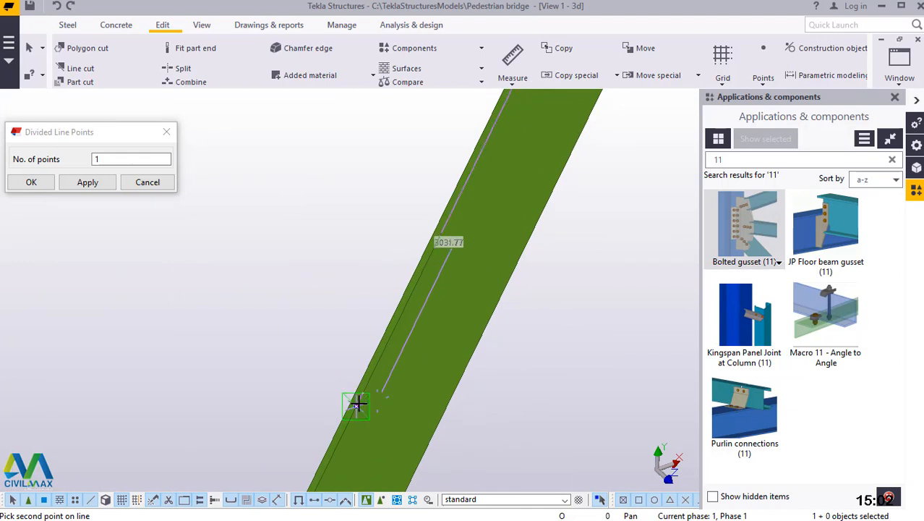
{"action": "left_click", "coordinate": [356, 405]}
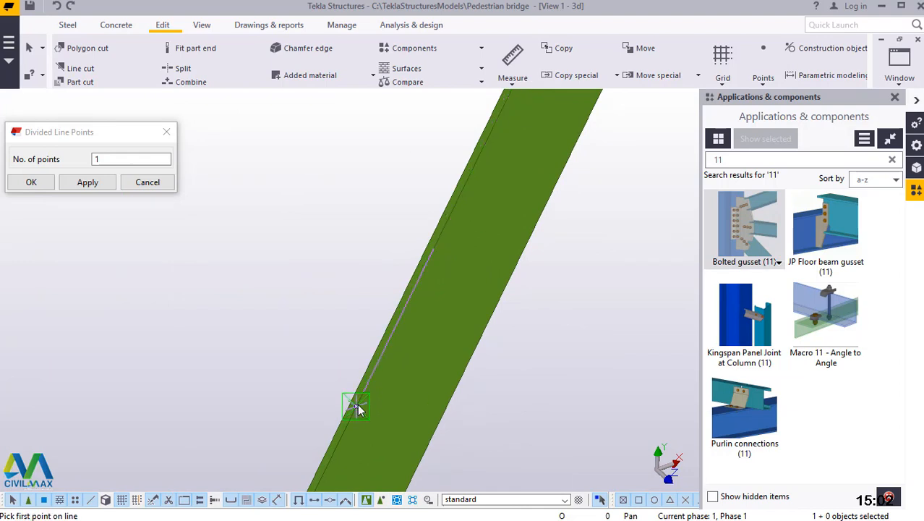
Try to create a divided line point halfway between the diagonal's midpoint and its lower column end, and end the point command.
{"action": "scroll", "coordinate": [506, 178], "scroll_direction": "down", "scroll_amount": 4}
{"action": "scroll", "coordinate": [463, 170], "scroll_direction": "down", "scroll_amount": 3}
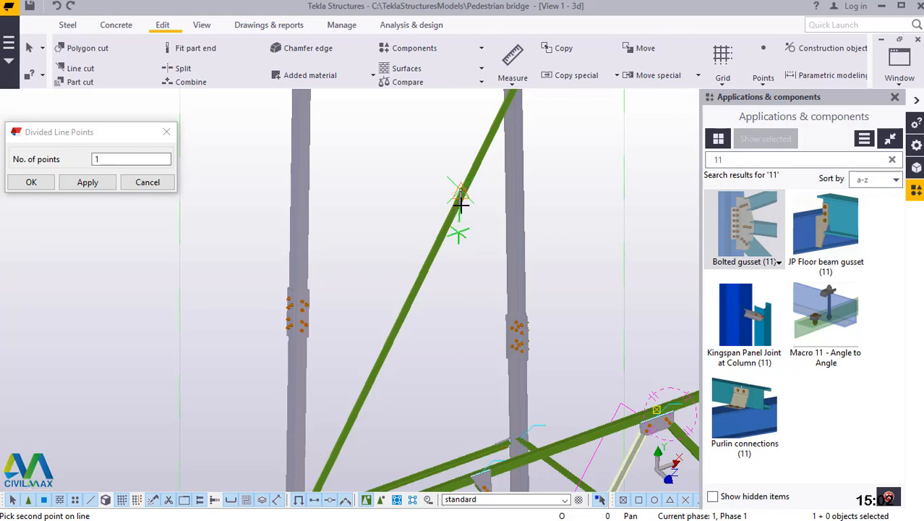
{"action": "scroll", "coordinate": [459, 210], "scroll_direction": "down", "scroll_amount": 3}
{"action": "scroll", "coordinate": [391, 368], "scroll_direction": "up", "scroll_amount": 4}
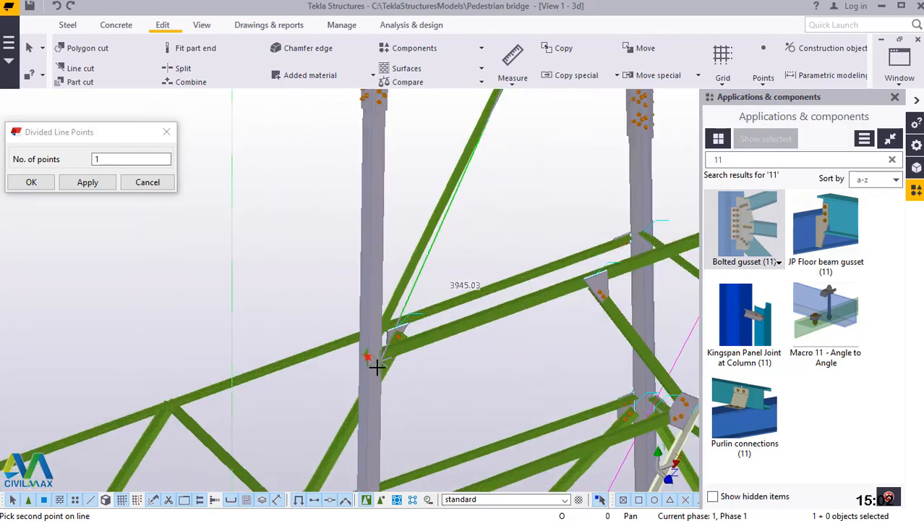
{"action": "scroll", "coordinate": [373, 358], "scroll_direction": "up", "scroll_amount": 5}
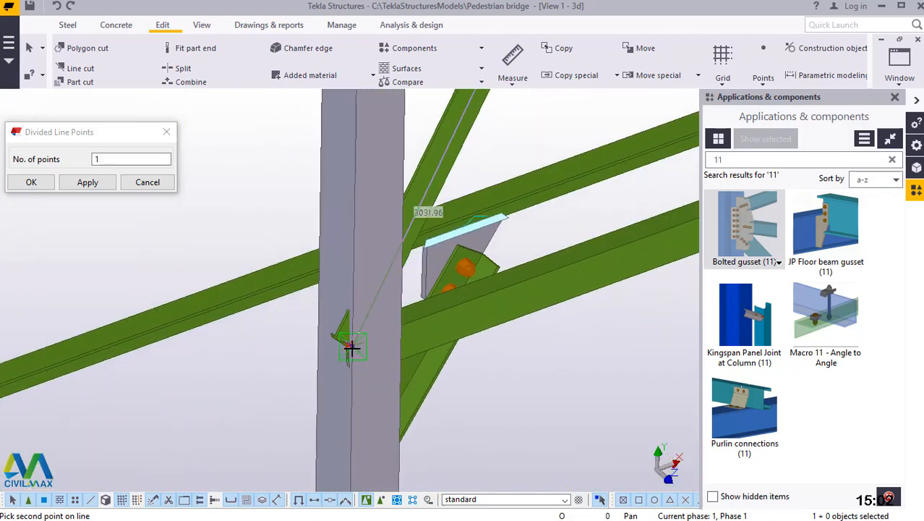
{"action": "left_click", "coordinate": [351, 332]}
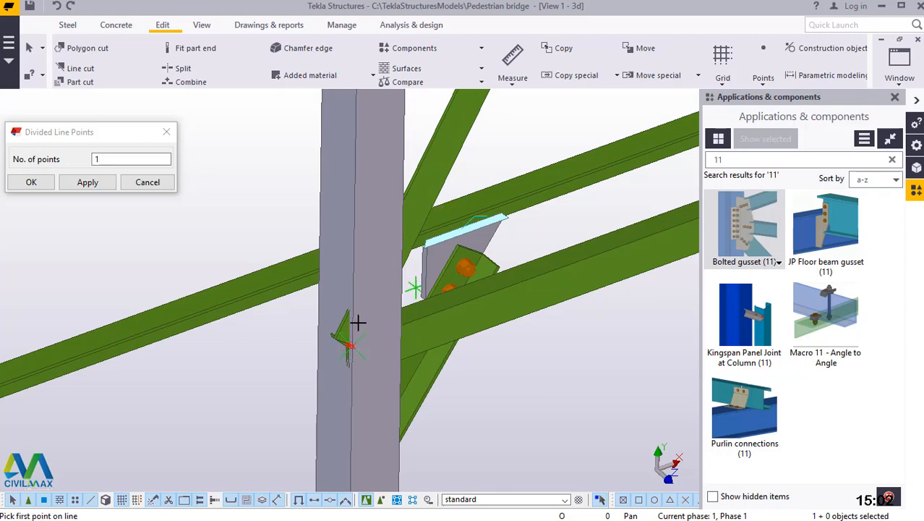
{"action": "scroll", "coordinate": [358, 321], "scroll_direction": "up", "scroll_amount": 3}
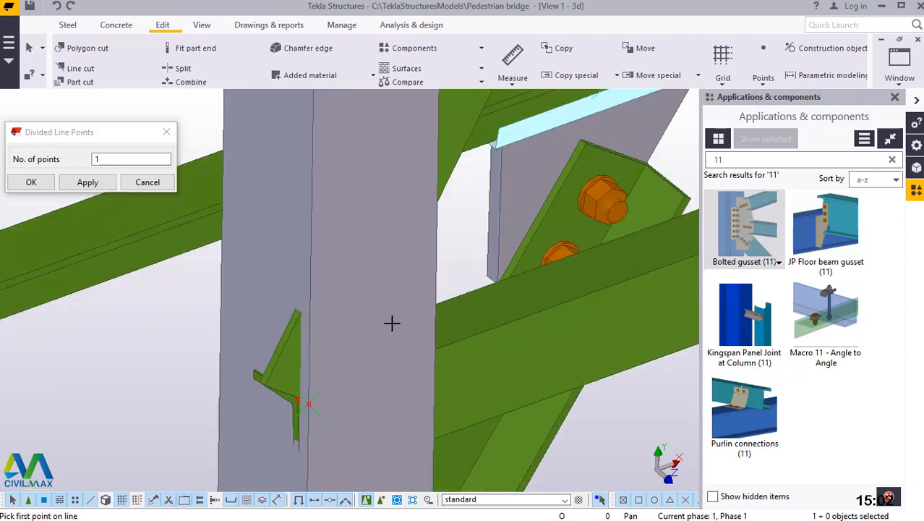
{"action": "left_click", "coordinate": [29, 181]}
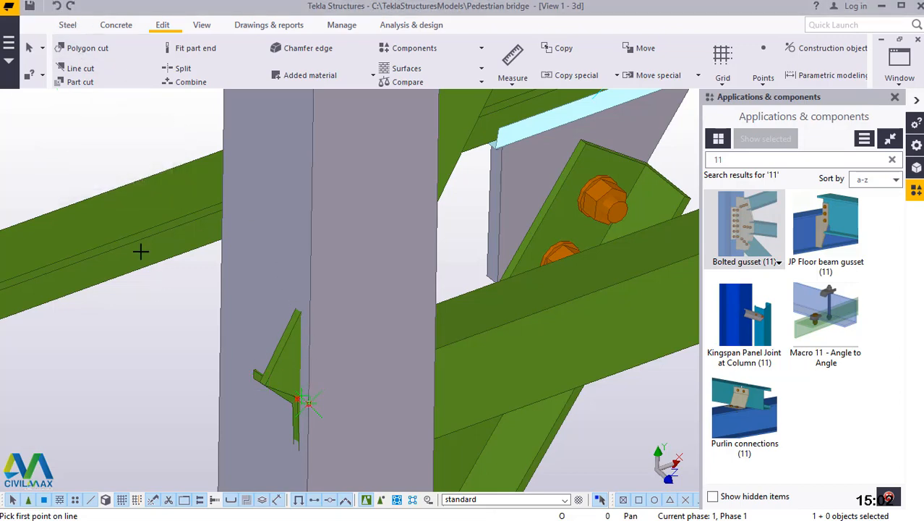
{"action": "scroll", "coordinate": [311, 426], "scroll_direction": "down", "scroll_amount": 2}
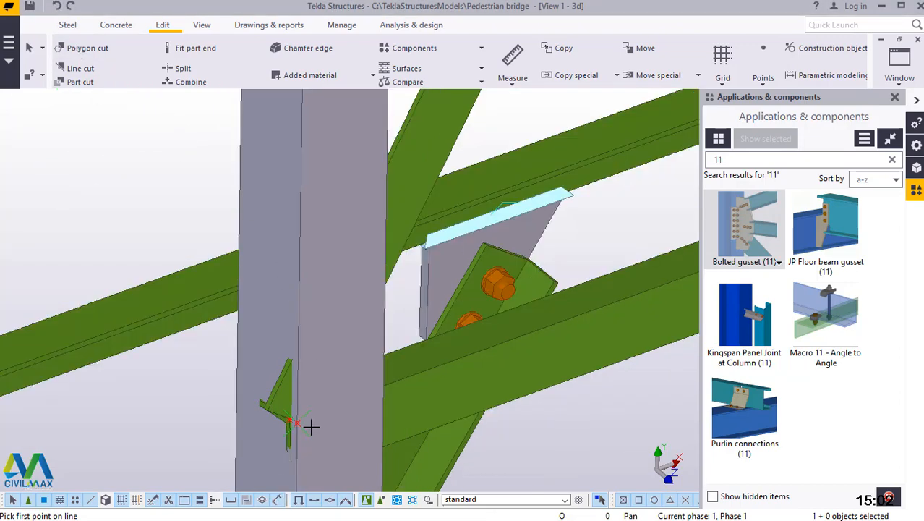
{"action": "scroll", "coordinate": [493, 158], "scroll_direction": "down", "scroll_amount": 3}
{"action": "right_click", "coordinate": [491, 151]}
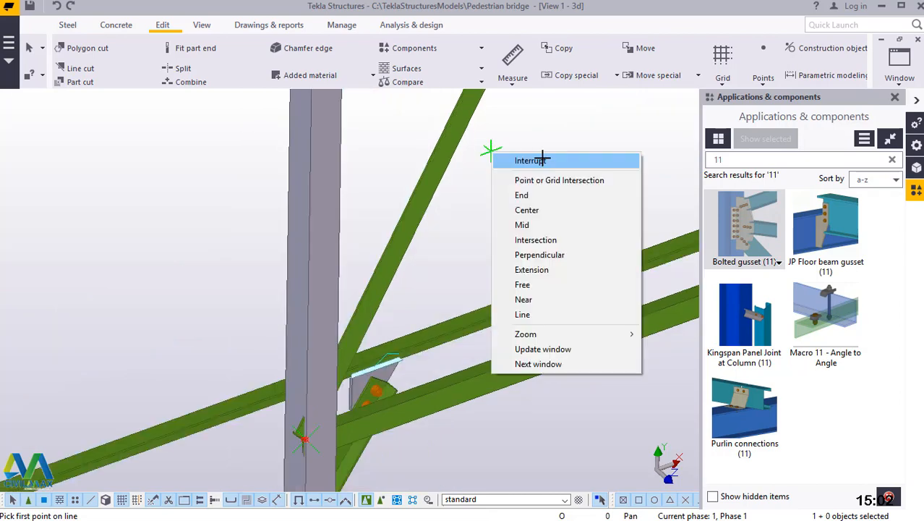
{"action": "left_click", "coordinate": [542, 157]}
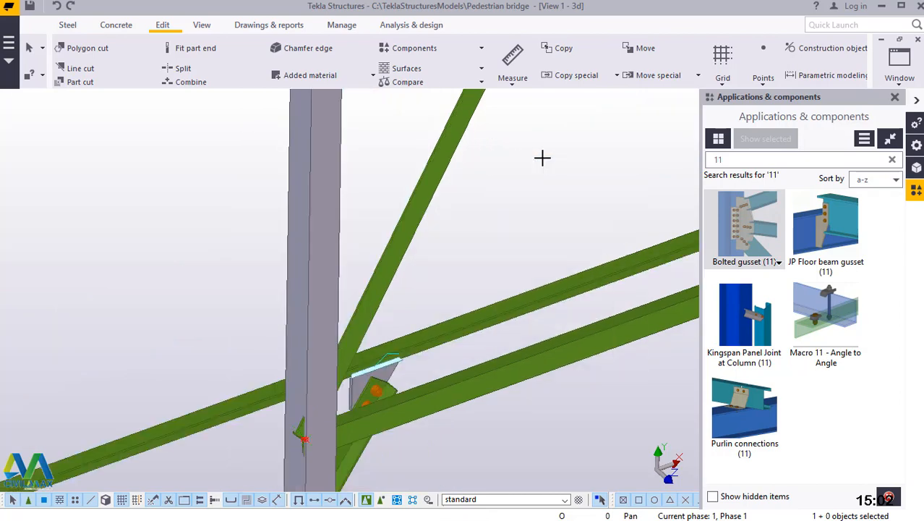
Place a point at the diagonal's lower end corner, where it meets the column.
{"action": "left_click", "coordinate": [763, 76]}
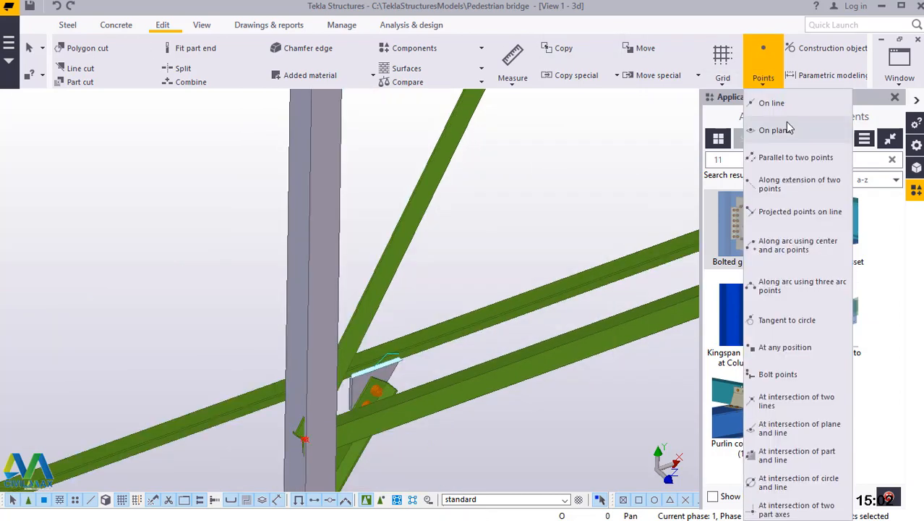
{"action": "left_click", "coordinate": [795, 348]}
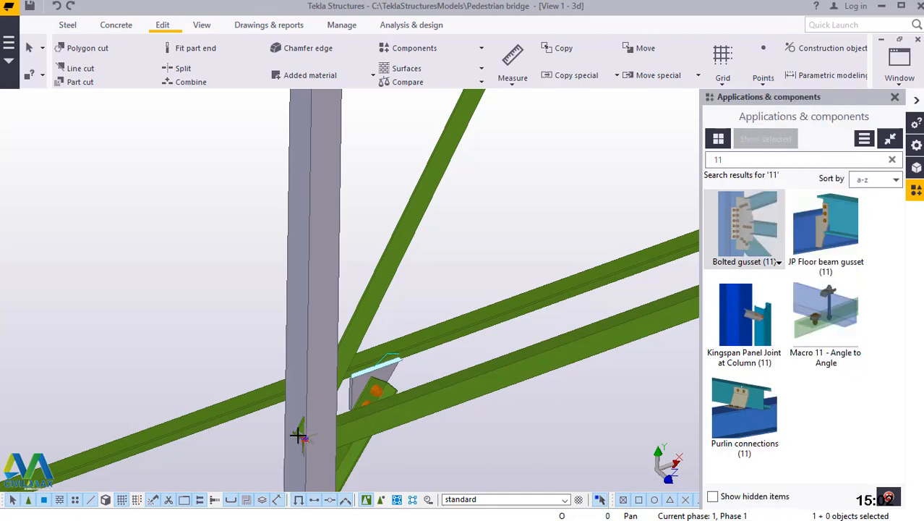
{"action": "scroll", "coordinate": [298, 434], "scroll_direction": "up", "scroll_amount": 4}
{"action": "scroll", "coordinate": [243, 444], "scroll_direction": "up", "scroll_amount": 4}
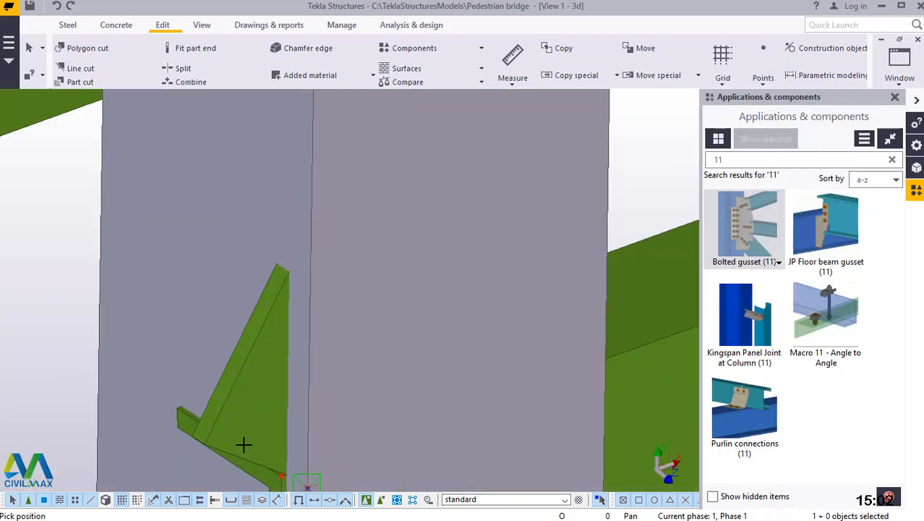
{"action": "scroll", "coordinate": [217, 444], "scroll_direction": "up", "scroll_amount": 3}
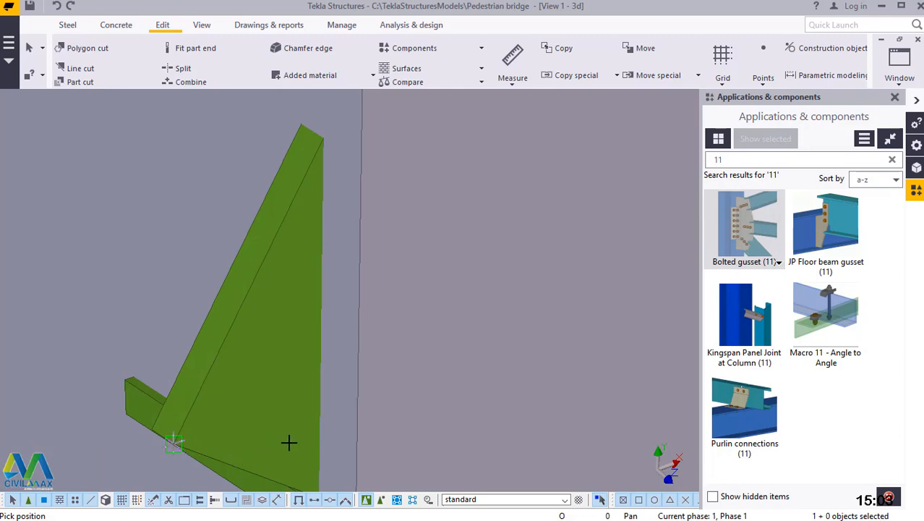
{"action": "scroll", "coordinate": [325, 430], "scroll_direction": "down", "scroll_amount": 8}
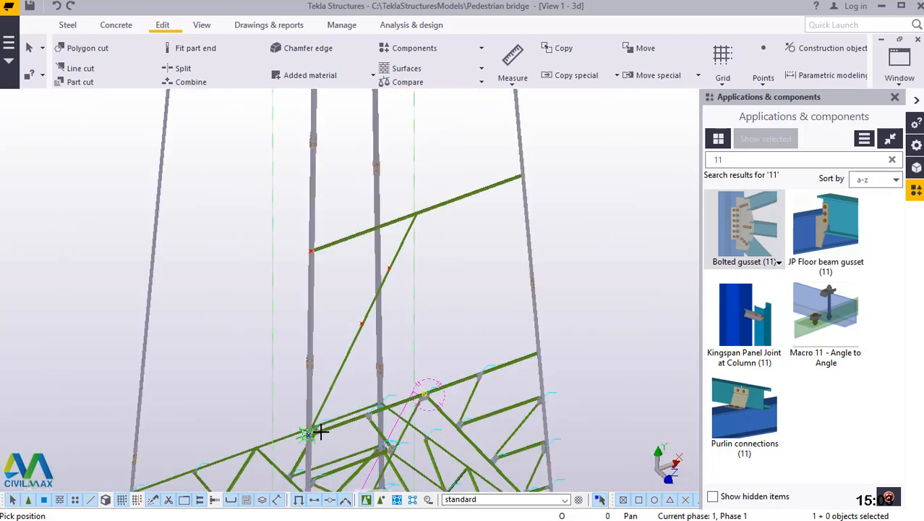
Place a point at the diagonal's midpoint mark and end the point placement.
{"action": "scroll", "coordinate": [362, 360], "scroll_direction": "up", "scroll_amount": 2}
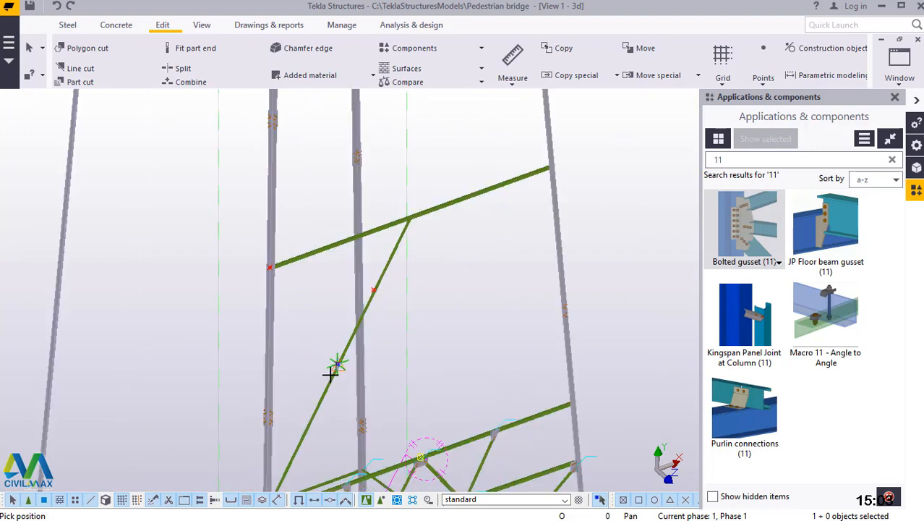
{"action": "scroll", "coordinate": [333, 371], "scroll_direction": "up", "scroll_amount": 4}
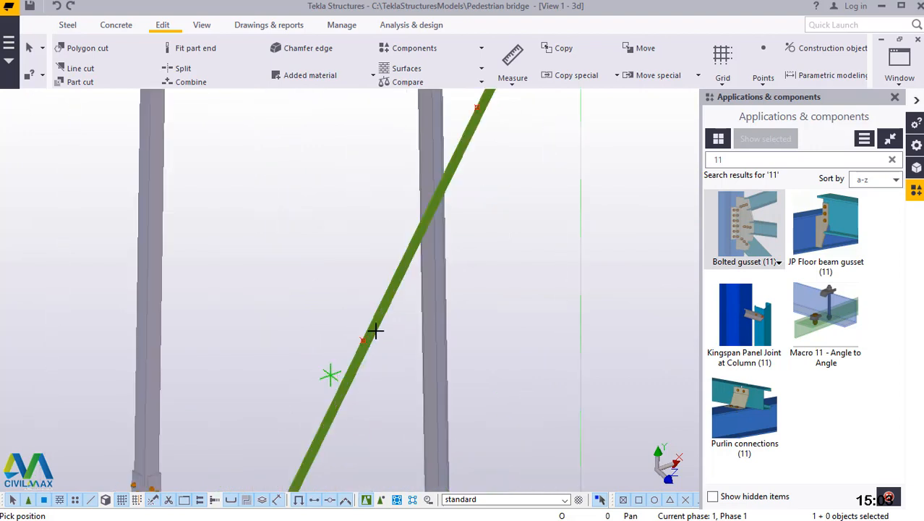
{"action": "scroll", "coordinate": [378, 333], "scroll_direction": "up", "scroll_amount": 4}
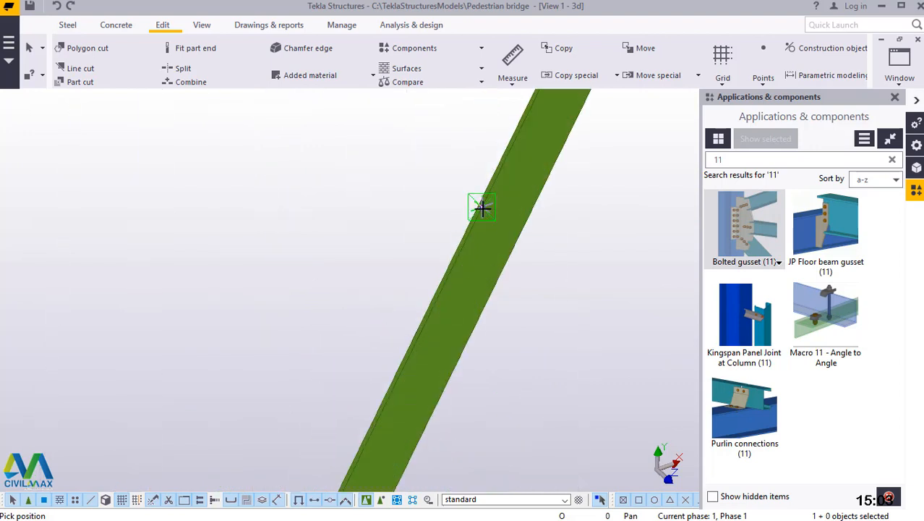
{"action": "scroll", "coordinate": [481, 207], "scroll_direction": "up", "scroll_amount": 1}
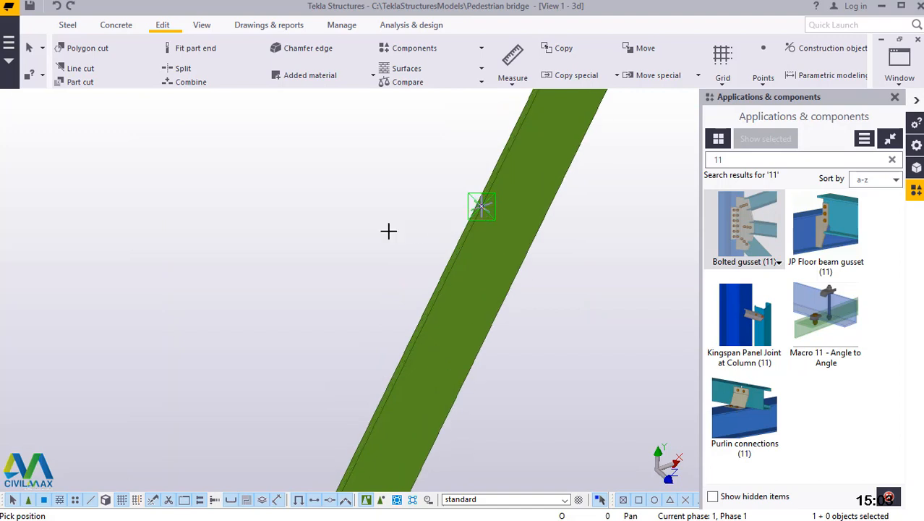
{"action": "right_click", "coordinate": [354, 224]}
{"action": "left_click", "coordinate": [372, 234]}
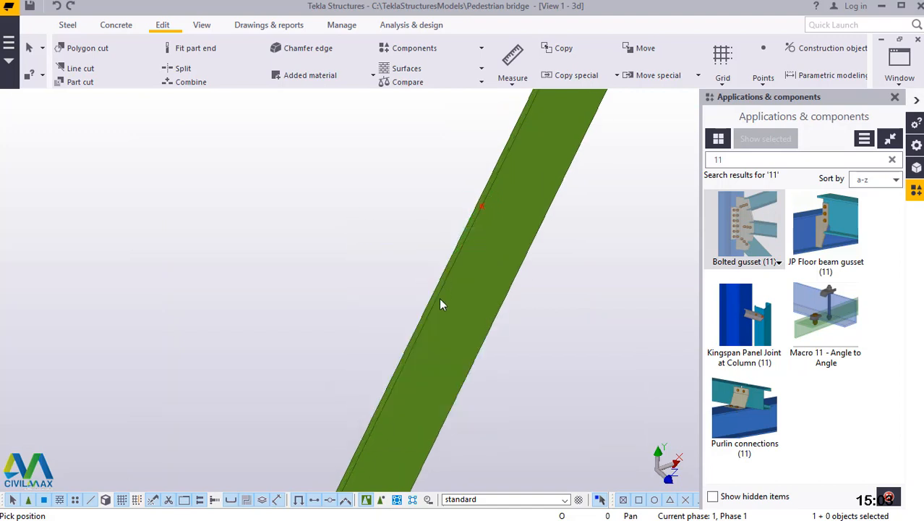
Create one divided line point halfway between the diagonal's midpoint and its lower end corner, and close the Divided Line Points settings.
{"action": "scroll", "coordinate": [427, 349], "scroll_direction": "down", "scroll_amount": 2}
{"action": "scroll", "coordinate": [425, 343], "scroll_direction": "down", "scroll_amount": 5}
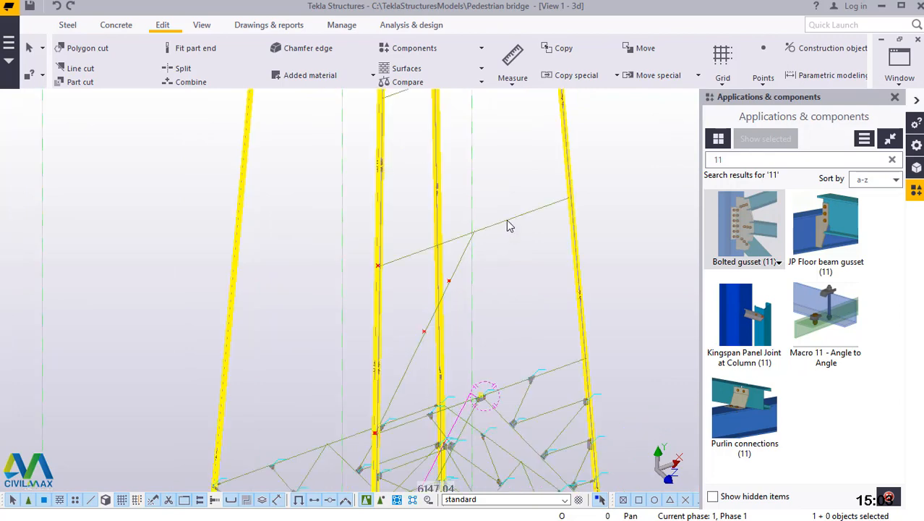
{"action": "scroll", "coordinate": [470, 303], "scroll_direction": "up", "scroll_amount": 2}
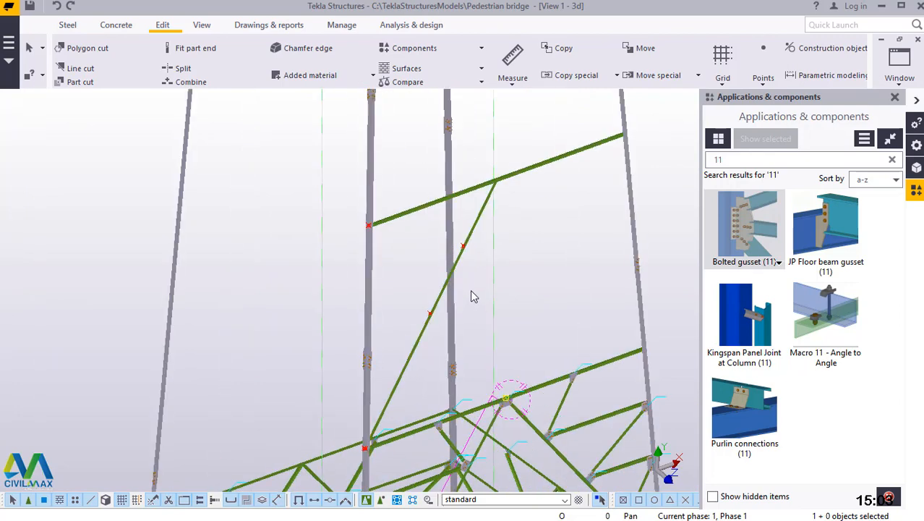
{"action": "left_click", "coordinate": [440, 298]}
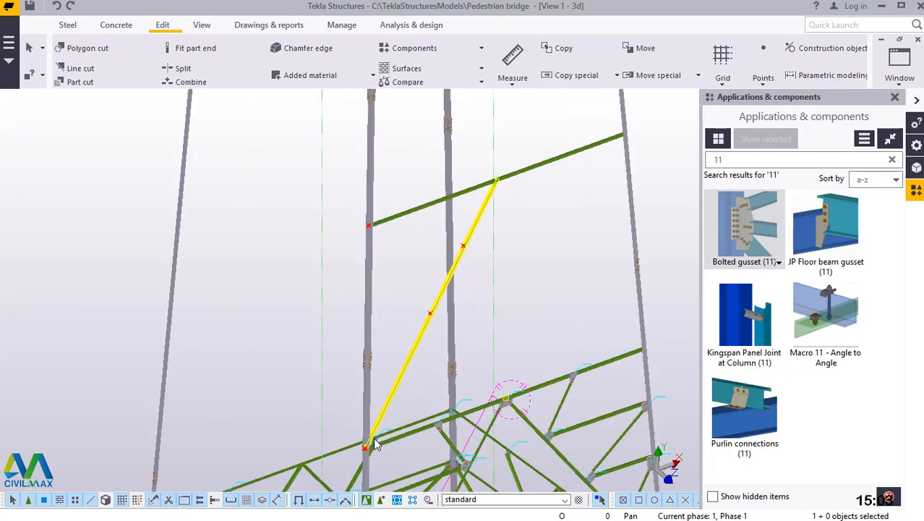
{"action": "scroll", "coordinate": [376, 427], "scroll_direction": "up", "scroll_amount": 2}
{"action": "scroll", "coordinate": [423, 353], "scroll_direction": "up", "scroll_amount": 5}
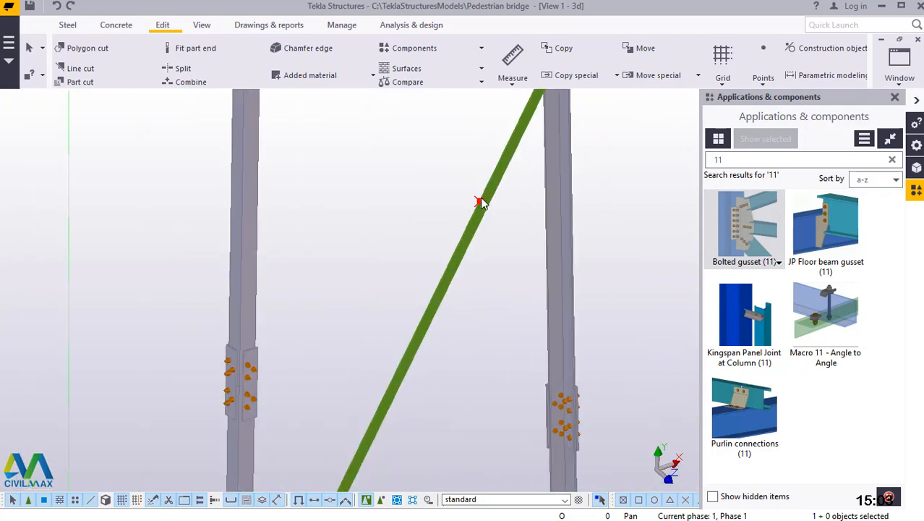
{"action": "left_click", "coordinate": [765, 78]}
{"action": "left_click", "coordinate": [774, 101]}
{"action": "scroll", "coordinate": [498, 191], "scroll_direction": "up", "scroll_amount": 2}
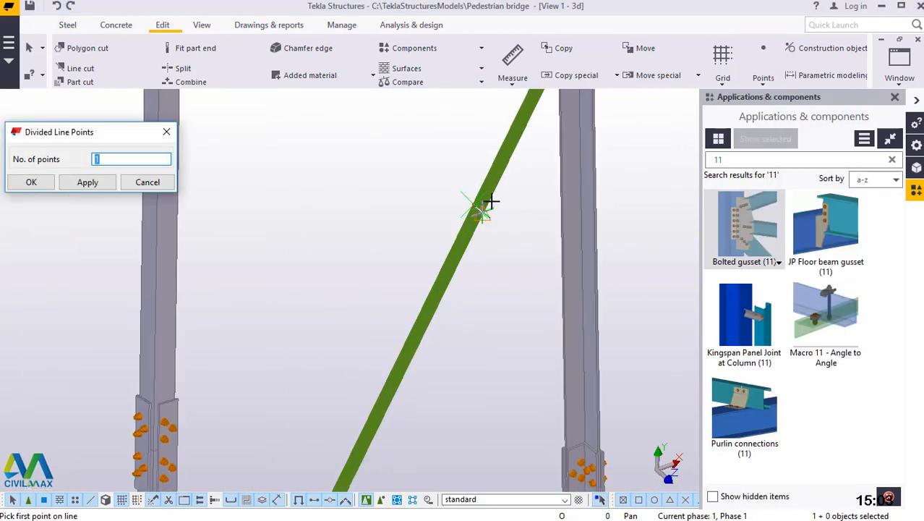
{"action": "scroll", "coordinate": [492, 202], "scroll_direction": "up", "scroll_amount": 2}
{"action": "scroll", "coordinate": [463, 209], "scroll_direction": "up", "scroll_amount": 4}
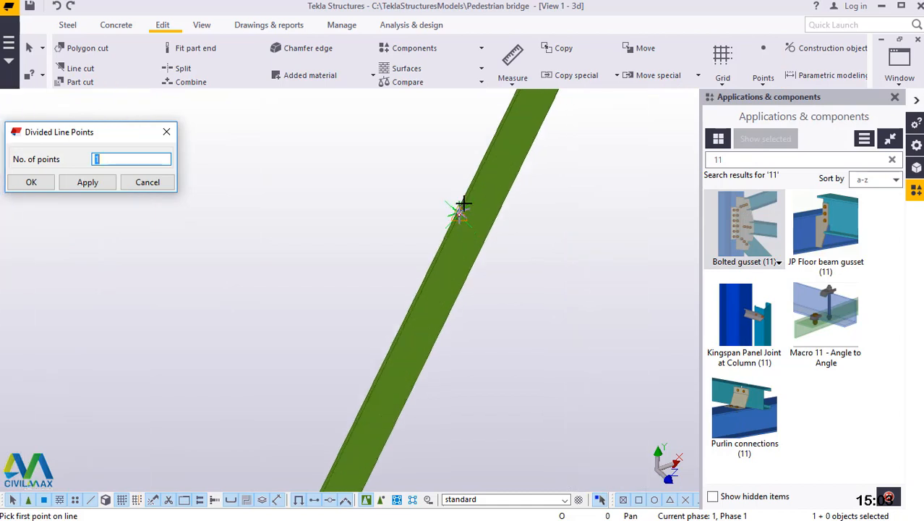
{"action": "scroll", "coordinate": [447, 243], "scroll_direction": "up", "scroll_amount": 2}
{"action": "left_click", "coordinate": [441, 241]}
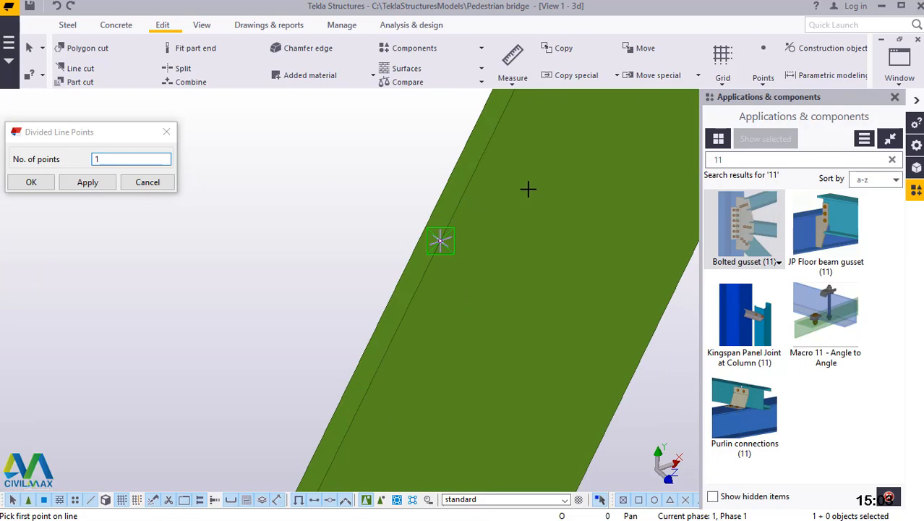
{"action": "scroll", "coordinate": [528, 189], "scroll_direction": "down", "scroll_amount": 4}
{"action": "scroll", "coordinate": [501, 177], "scroll_direction": "down", "scroll_amount": 3}
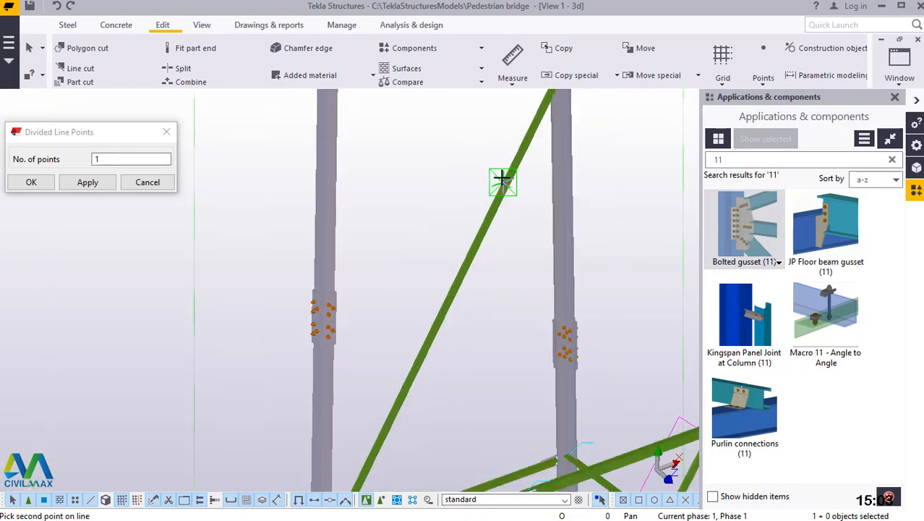
{"action": "scroll", "coordinate": [484, 244], "scroll_direction": "down", "scroll_amount": 1}
{"action": "scroll", "coordinate": [400, 396], "scroll_direction": "up", "scroll_amount": 6}
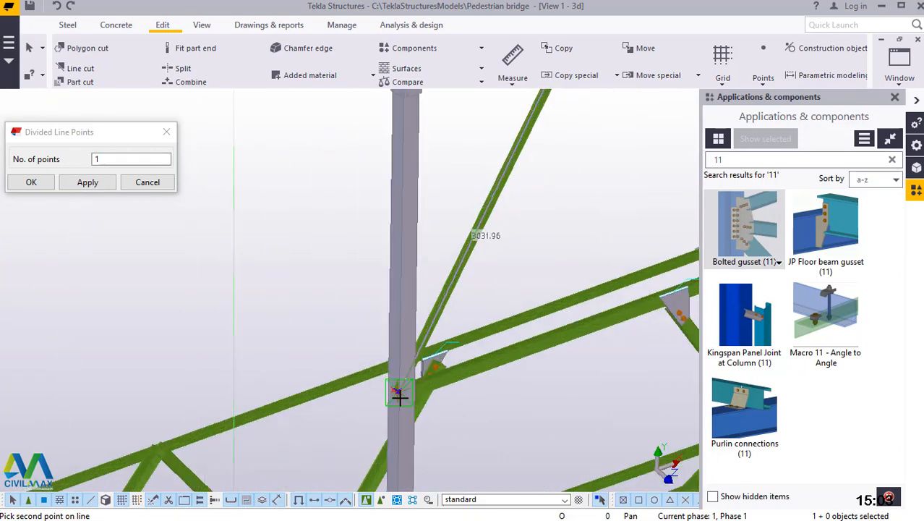
{"action": "scroll", "coordinate": [366, 348], "scroll_direction": "up", "scroll_amount": 7}
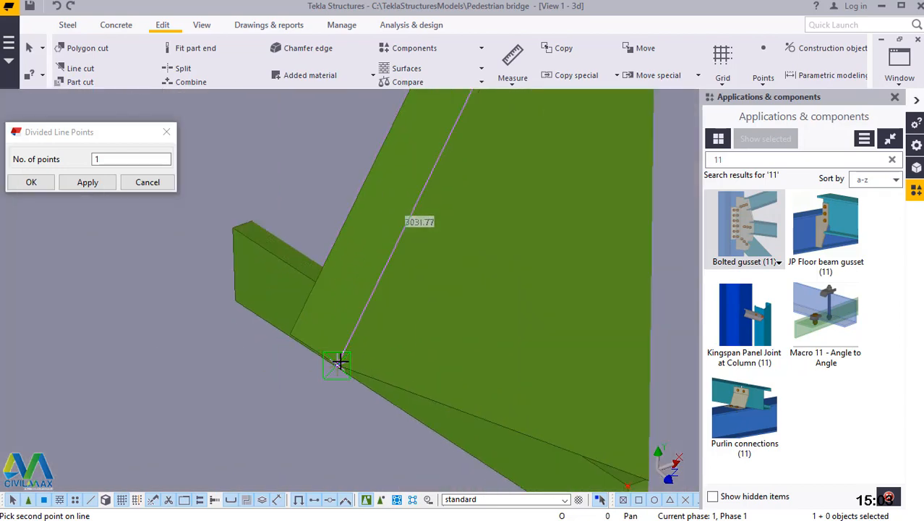
{"action": "right_click", "coordinate": [497, 195]}
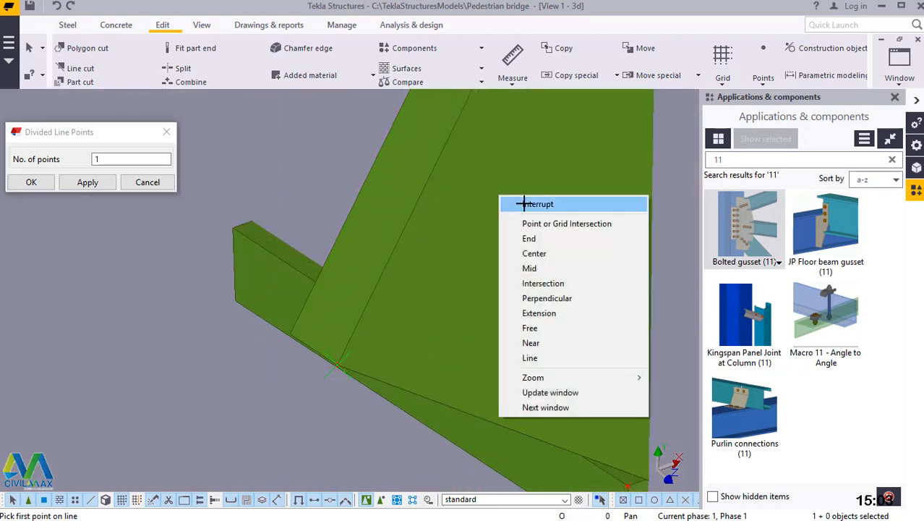
{"action": "left_click", "coordinate": [518, 203]}
{"action": "left_click", "coordinate": [31, 182]}
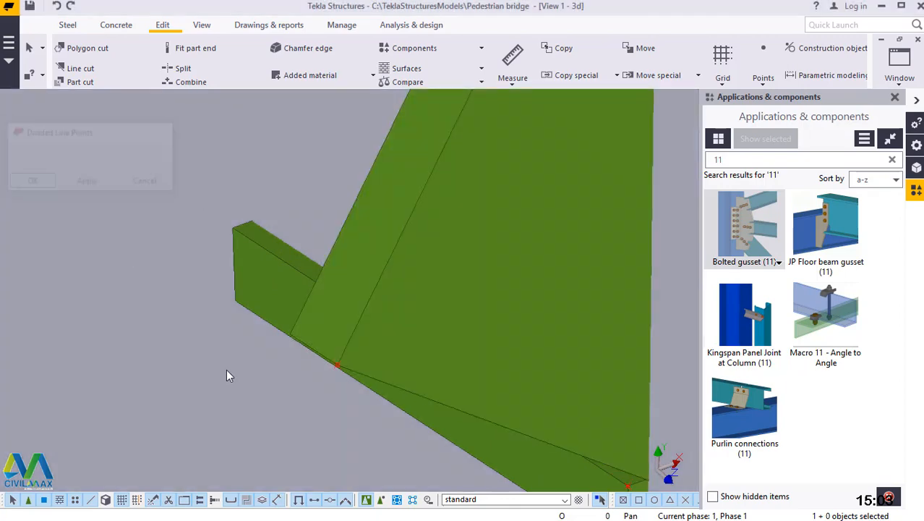
Create one divided line point on the column, halfway between the construction points at the lower and upper horizontals' column ends.
{"action": "middle_click_drag", "start_coordinate": [227, 374], "coordinate": [390, 428], "text": "ctrl"}
{"action": "scroll", "coordinate": [390, 428], "scroll_direction": "down", "scroll_amount": 8}
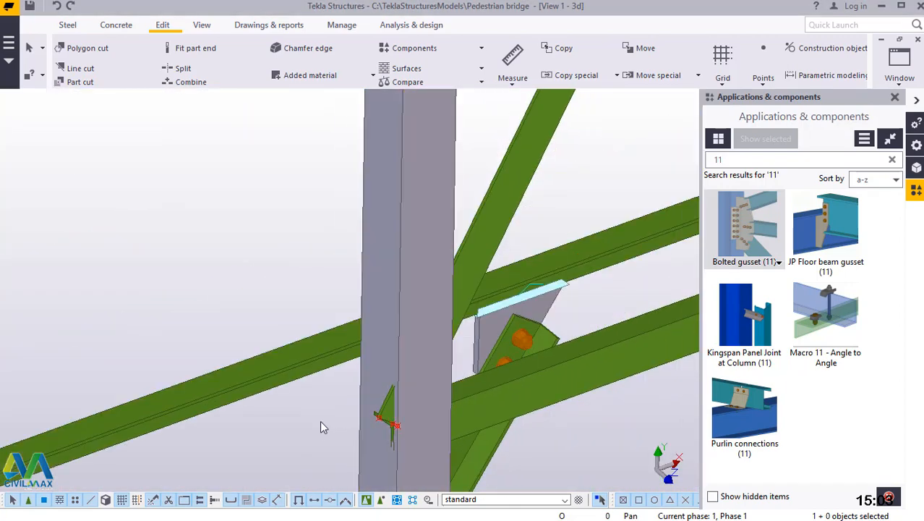
{"action": "scroll", "coordinate": [337, 420], "scroll_direction": "down", "scroll_amount": 3}
{"action": "scroll", "coordinate": [455, 202], "scroll_direction": "up", "scroll_amount": 3}
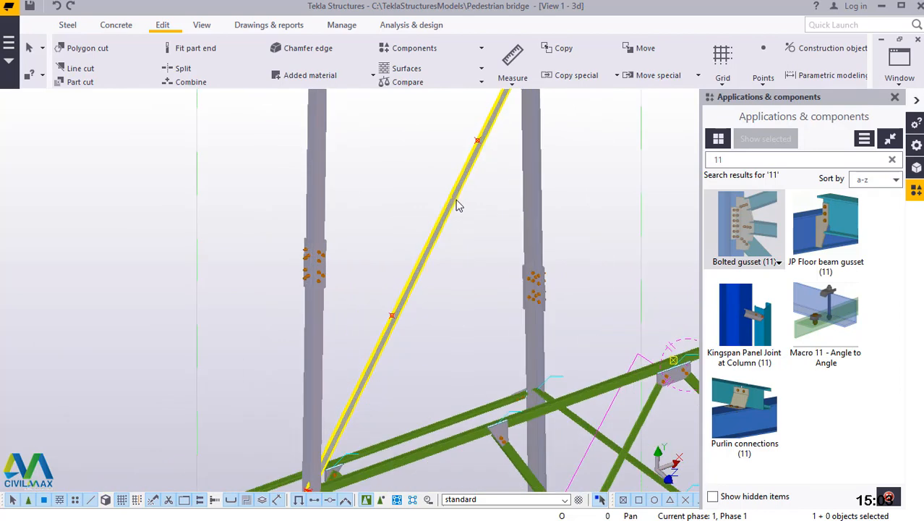
{"action": "scroll", "coordinate": [442, 234], "scroll_direction": "up", "scroll_amount": 1}
{"action": "scroll", "coordinate": [324, 415], "scroll_direction": "down", "scroll_amount": 3}
{"action": "scroll", "coordinate": [353, 409], "scroll_direction": "down", "scroll_amount": 2}
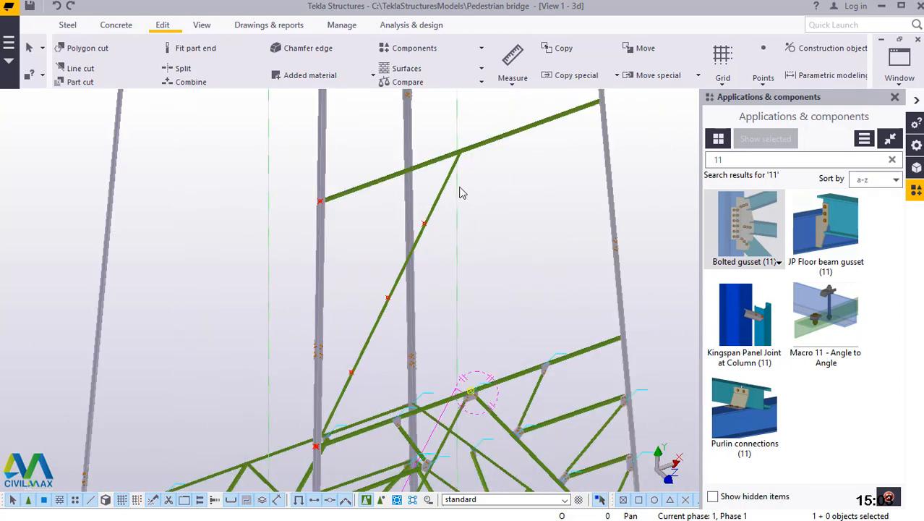
{"action": "scroll", "coordinate": [316, 452], "scroll_direction": "up", "scroll_amount": 1}
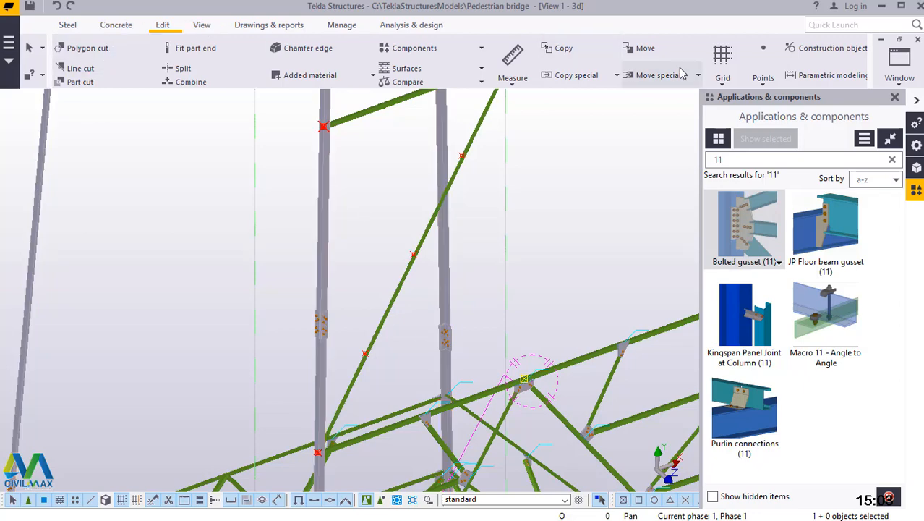
{"action": "left_click", "coordinate": [764, 78]}
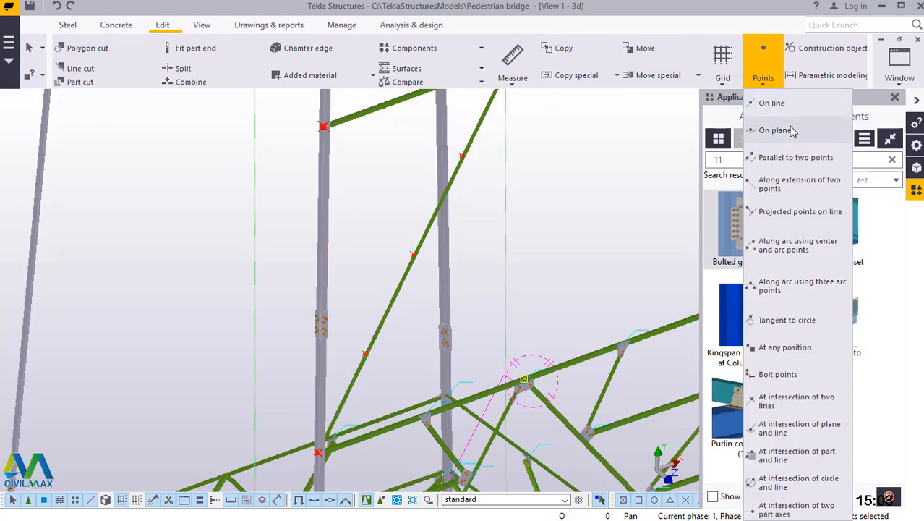
{"action": "left_click", "coordinate": [784, 110]}
{"action": "scroll", "coordinate": [323, 463], "scroll_direction": "up", "scroll_amount": 3}
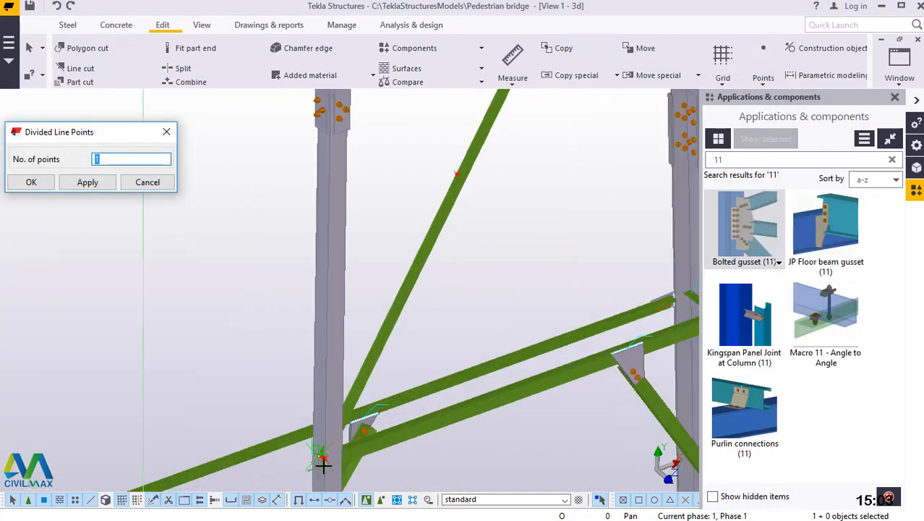
{"action": "scroll", "coordinate": [323, 465], "scroll_direction": "up", "scroll_amount": 2}
{"action": "scroll", "coordinate": [317, 465], "scroll_direction": "up", "scroll_amount": 4}
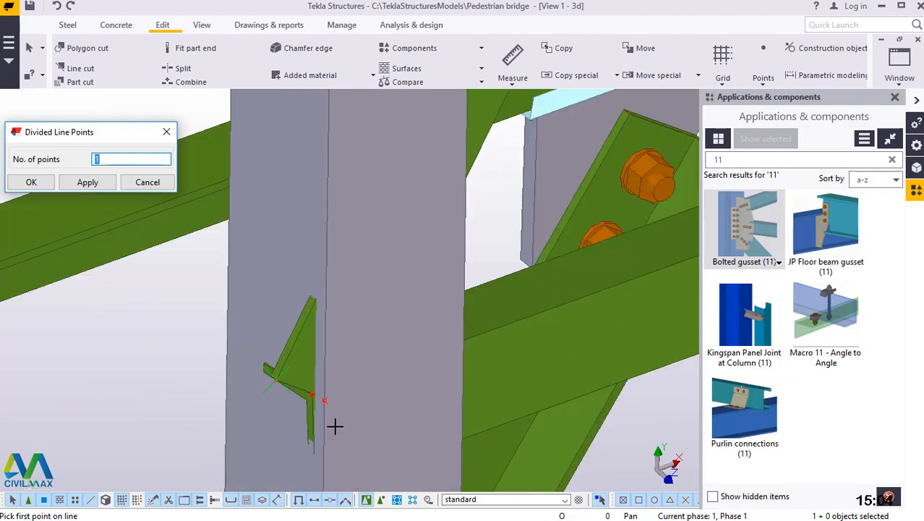
{"action": "scroll", "coordinate": [390, 426], "scroll_direction": "down", "scroll_amount": 1}
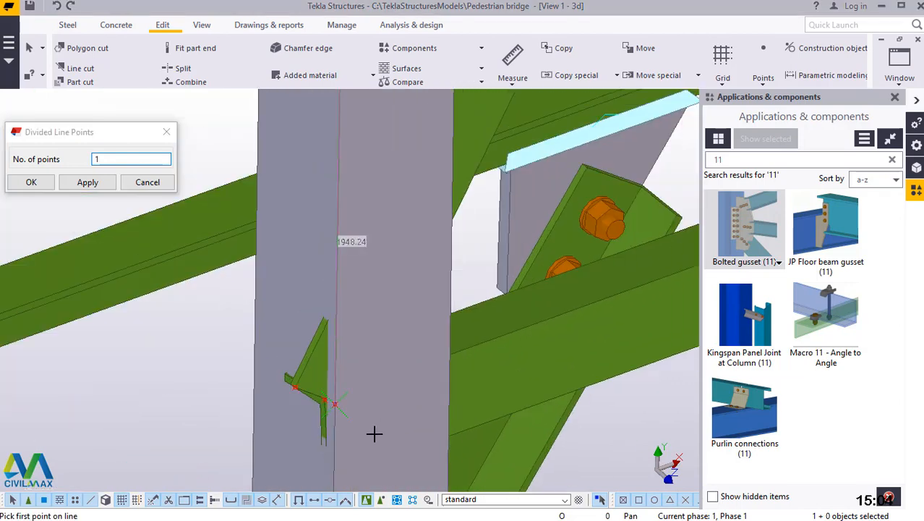
{"action": "scroll", "coordinate": [374, 434], "scroll_direction": "down", "scroll_amount": 5}
{"action": "left_click", "coordinate": [380, 427]}
{"action": "scroll", "coordinate": [378, 402], "scroll_direction": "down", "scroll_amount": 5}
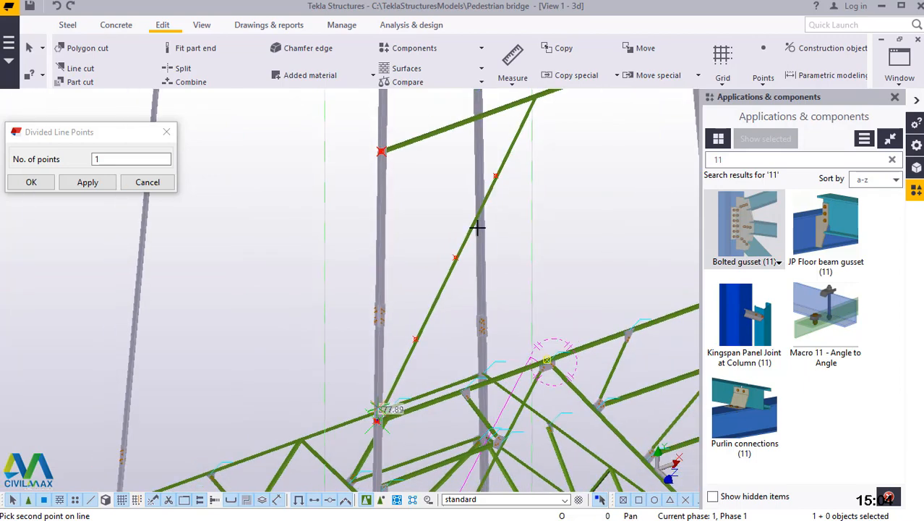
{"action": "scroll", "coordinate": [381, 176], "scroll_direction": "up", "scroll_amount": 4}
{"action": "scroll", "coordinate": [311, 272], "scroll_direction": "up", "scroll_amount": 2}
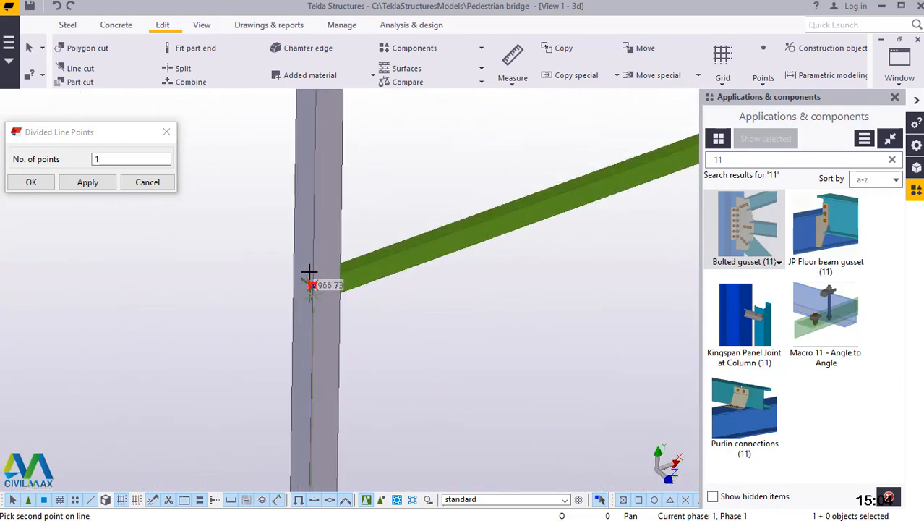
{"action": "scroll", "coordinate": [317, 298], "scroll_direction": "up", "scroll_amount": 4}
{"action": "scroll", "coordinate": [321, 304], "scroll_direction": "up", "scroll_amount": 2}
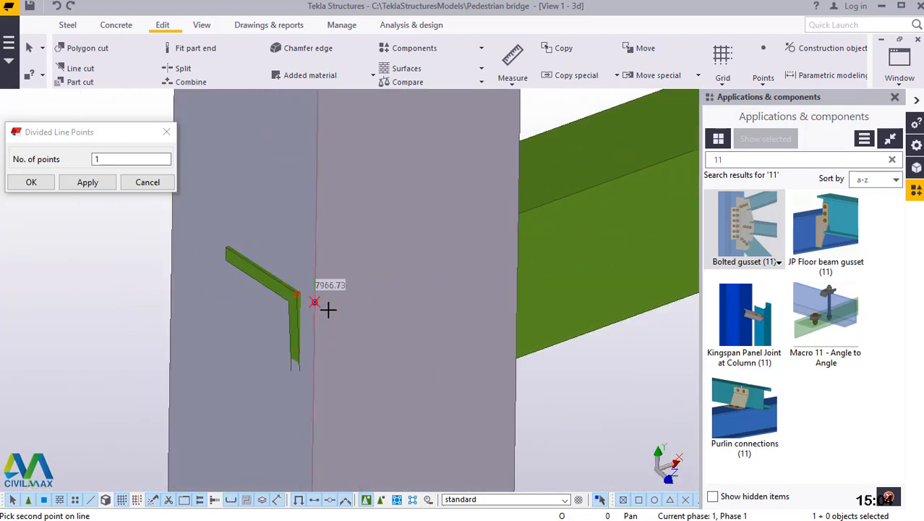
{"action": "left_click", "coordinate": [315, 303]}
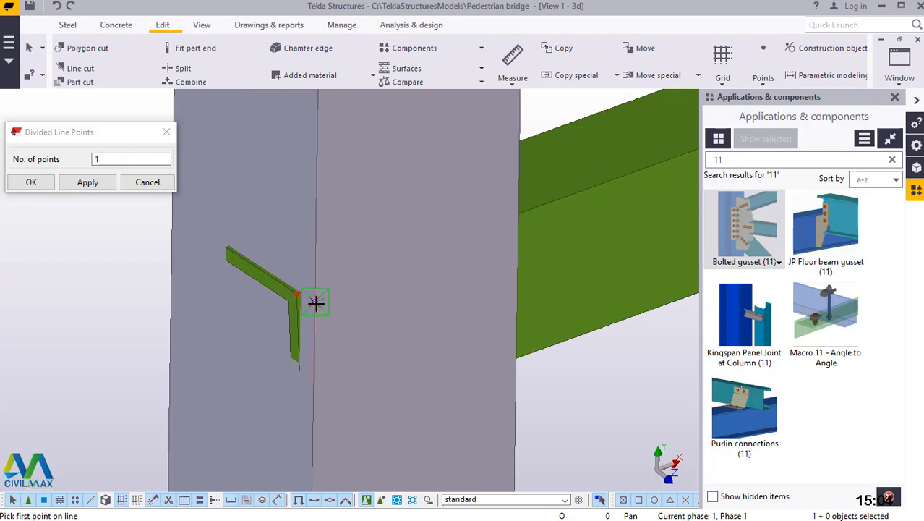
Create one divided line point on the column, halfway between the upper horizontal's column end and the column panel's midpoint.
{"action": "left_click", "coordinate": [384, 222]}
{"action": "scroll", "coordinate": [388, 196], "scroll_direction": "down", "scroll_amount": 5}
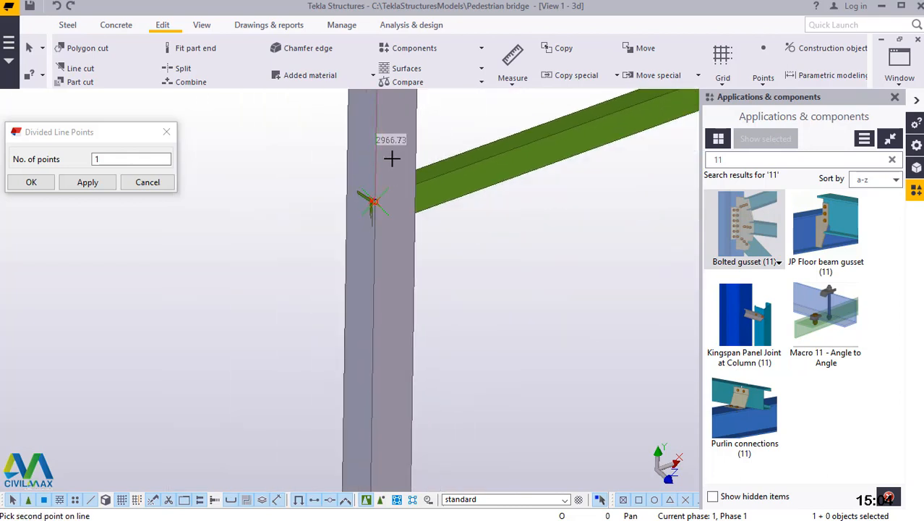
{"action": "scroll", "coordinate": [392, 158], "scroll_direction": "down", "scroll_amount": 7}
{"action": "scroll", "coordinate": [393, 460], "scroll_direction": "up", "scroll_amount": 2}
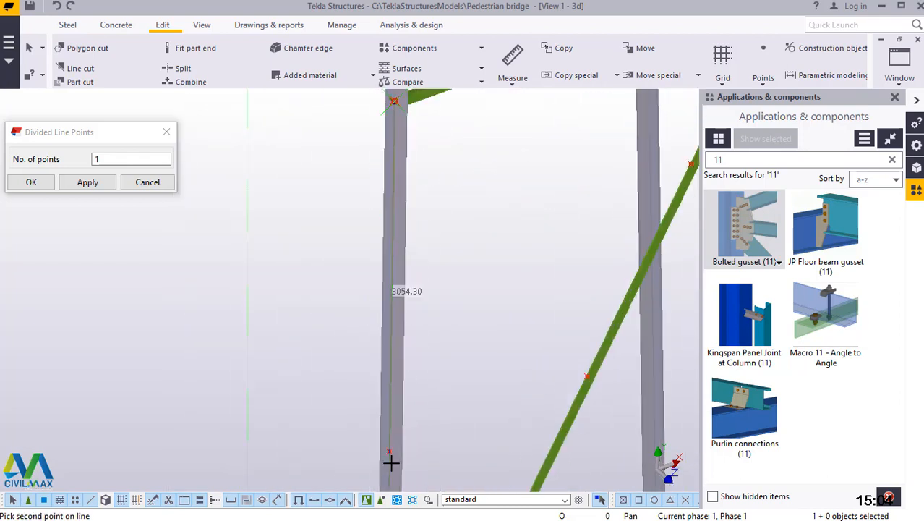
{"action": "scroll", "coordinate": [391, 460], "scroll_direction": "up", "scroll_amount": 4}
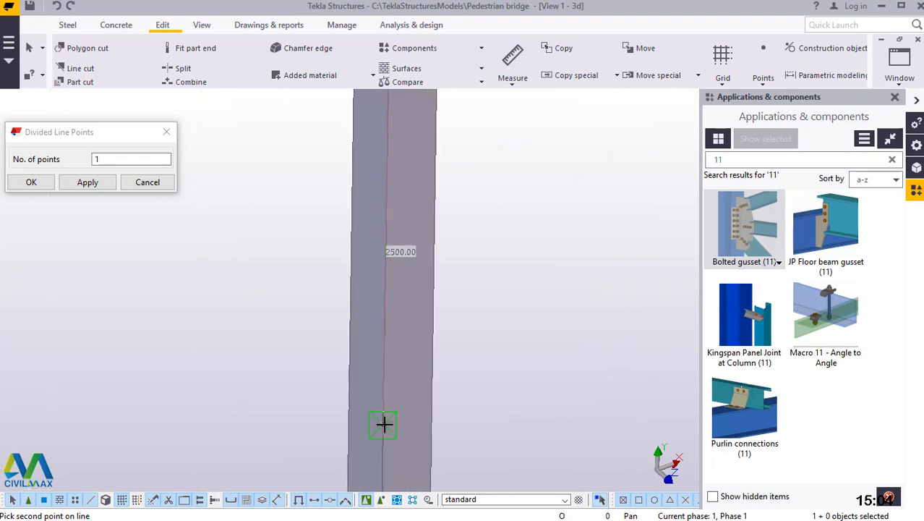
{"action": "left_click", "coordinate": [384, 424]}
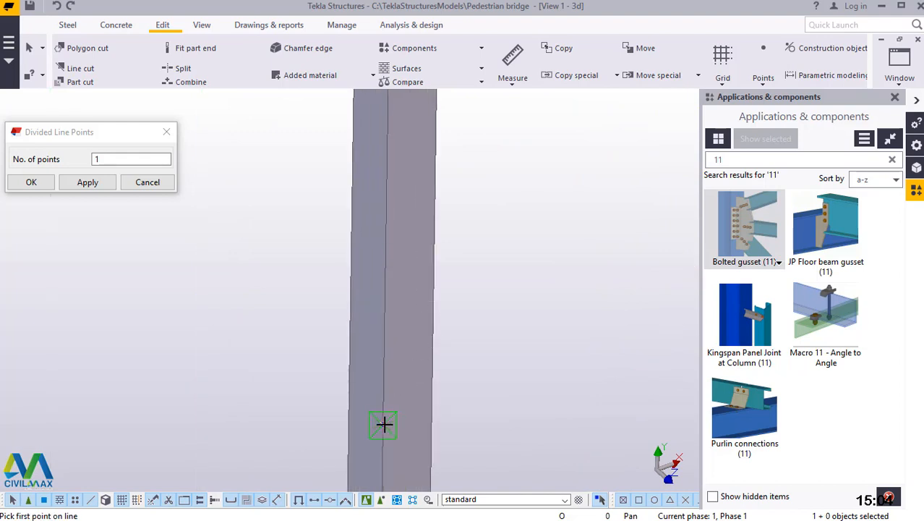
Create one divided line point halfway between the column panel's midpoint and the lower horizontal's column end, and close the Divided Line Points settings.
{"action": "scroll", "coordinate": [437, 205], "scroll_direction": "down", "scroll_amount": 6}
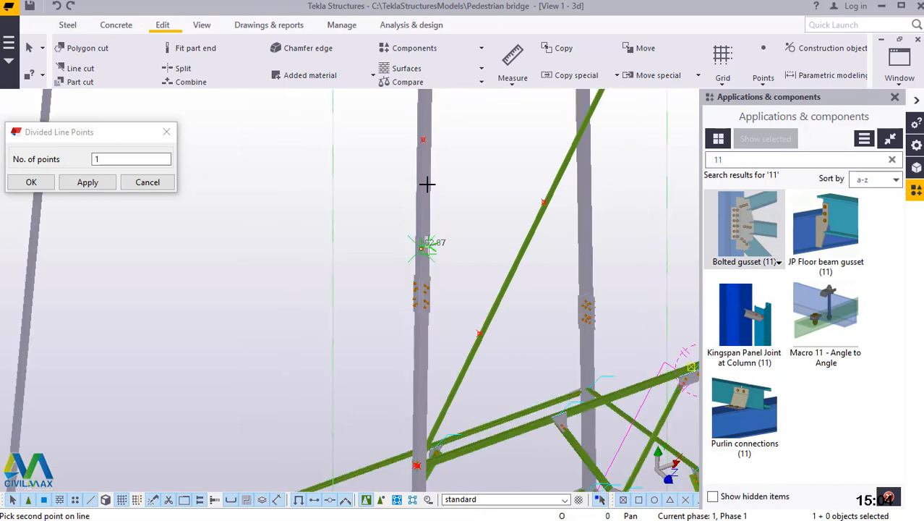
{"action": "scroll", "coordinate": [426, 379], "scroll_direction": "up", "scroll_amount": 8}
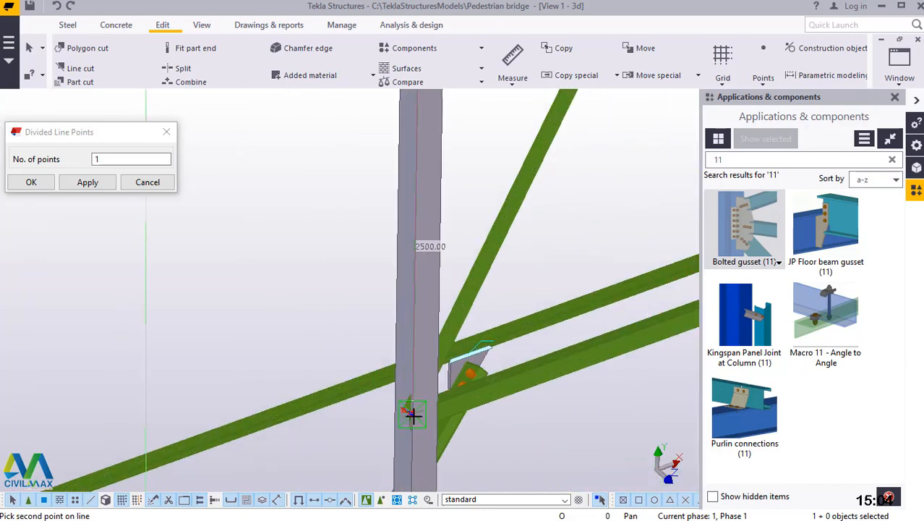
{"action": "scroll", "coordinate": [407, 415], "scroll_direction": "up", "scroll_amount": 4}
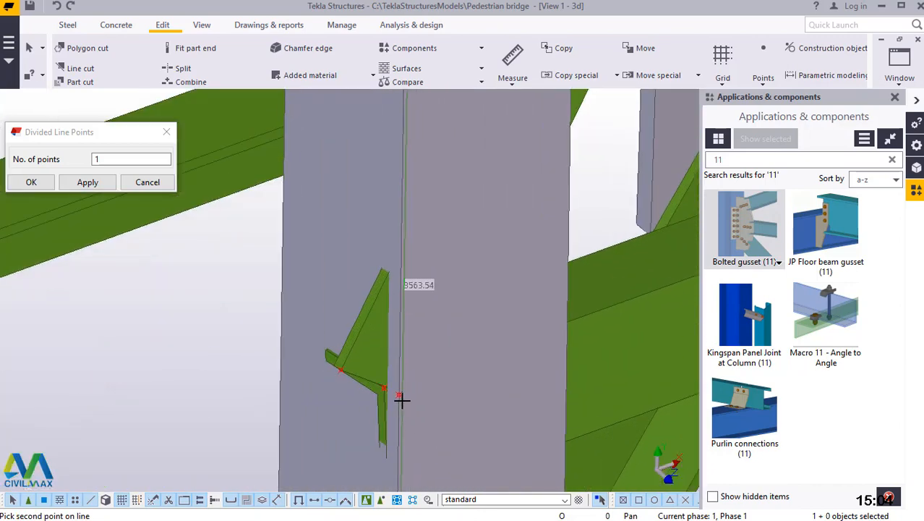
{"action": "right_click", "coordinate": [438, 192]}
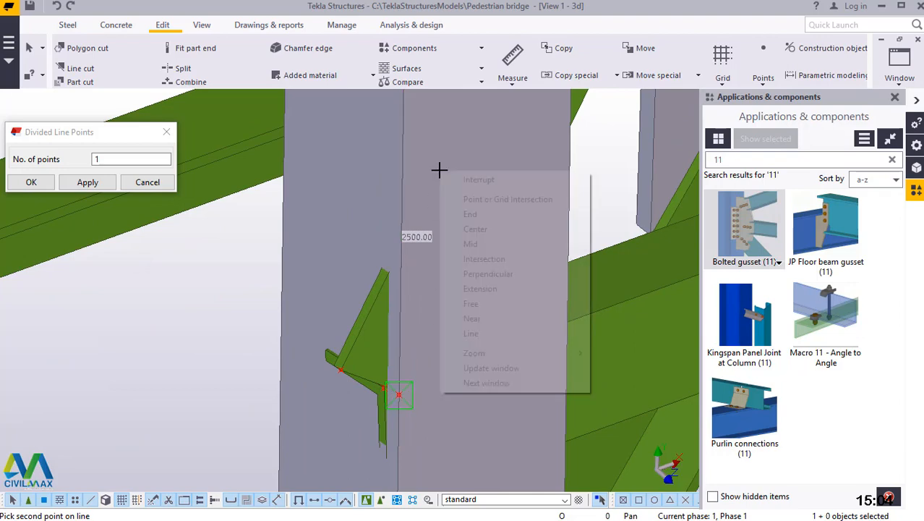
{"action": "left_click", "coordinate": [471, 179]}
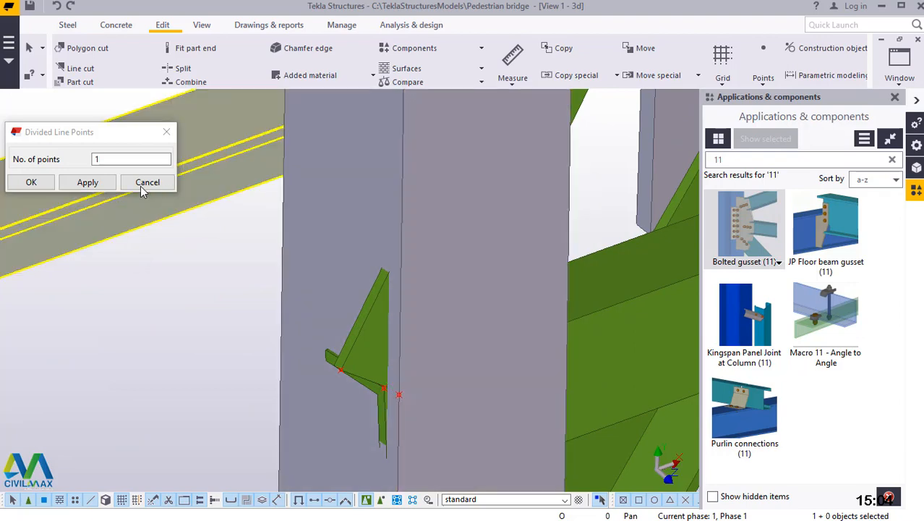
{"action": "left_click", "coordinate": [44, 183]}
Model a steel beam from the column's lower quarter point, below the bolted splice, to the diagonal's lower quarter point.
{"action": "scroll", "coordinate": [387, 432], "scroll_direction": "down", "scroll_amount": 5}
{"action": "scroll", "coordinate": [387, 420], "scroll_direction": "down", "scroll_amount": 4}
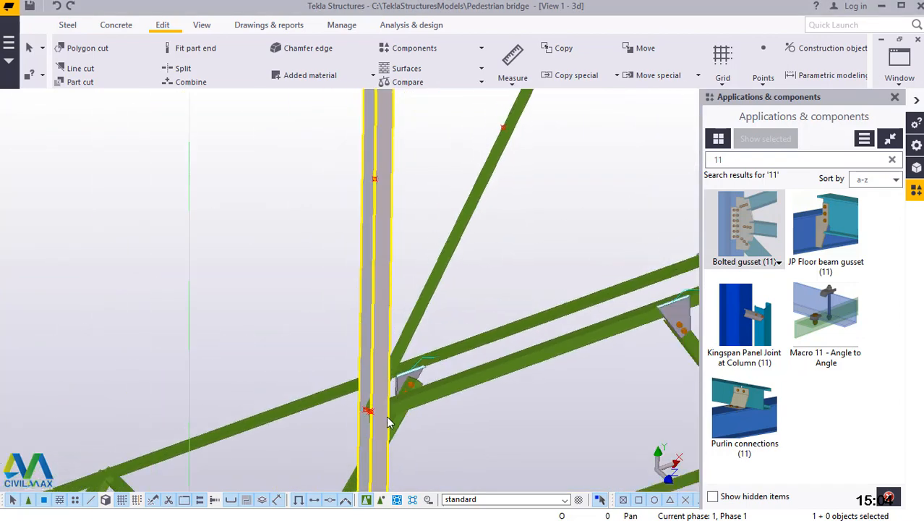
{"action": "scroll", "coordinate": [439, 270], "scroll_direction": "up", "scroll_amount": 1}
{"action": "scroll", "coordinate": [429, 331], "scroll_direction": "up", "scroll_amount": 1}
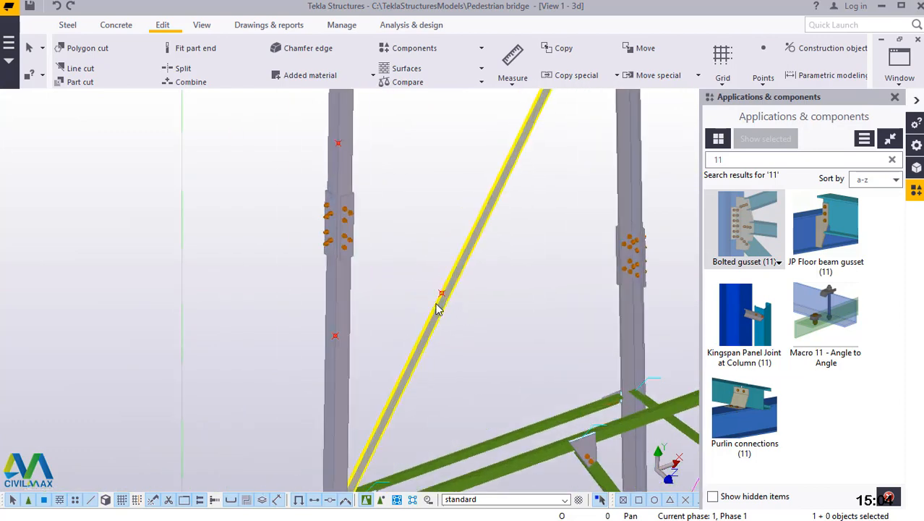
{"action": "left_click", "coordinate": [67, 25]}
{"action": "left_click", "coordinate": [113, 83]}
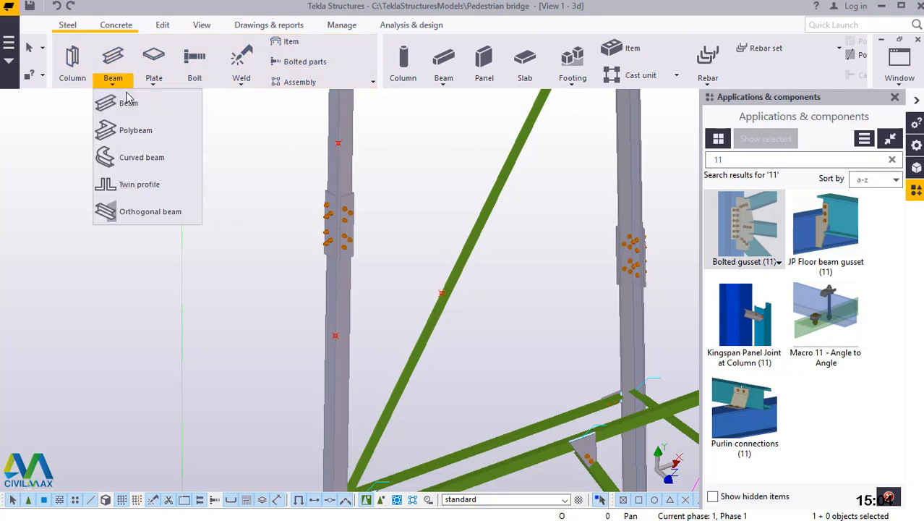
{"action": "left_click", "coordinate": [102, 99]}
{"action": "scroll", "coordinate": [375, 331], "scroll_direction": "up", "scroll_amount": 5}
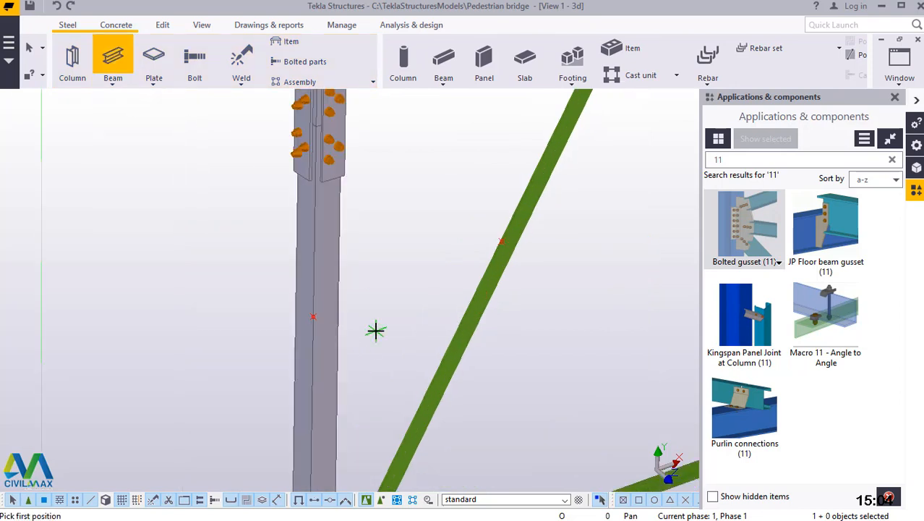
{"action": "left_click", "coordinate": [304, 314]}
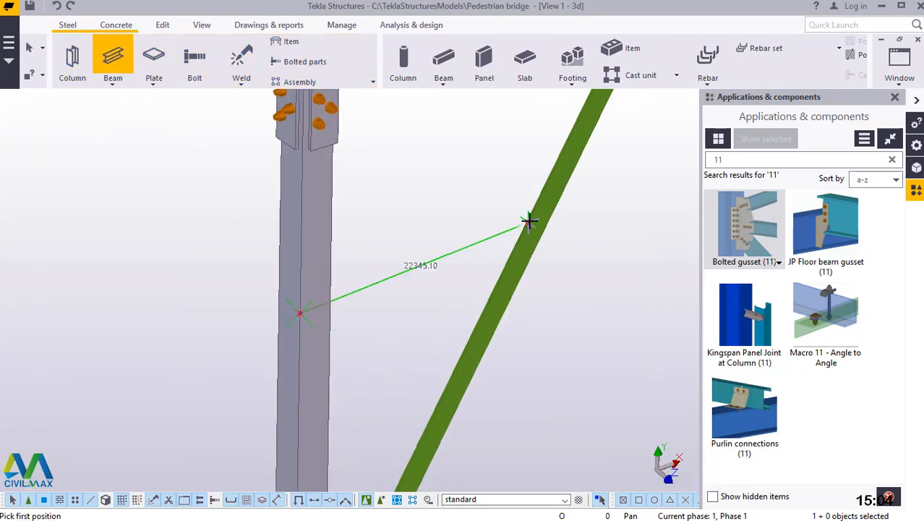
{"action": "scroll", "coordinate": [537, 211], "scroll_direction": "up", "scroll_amount": 3}
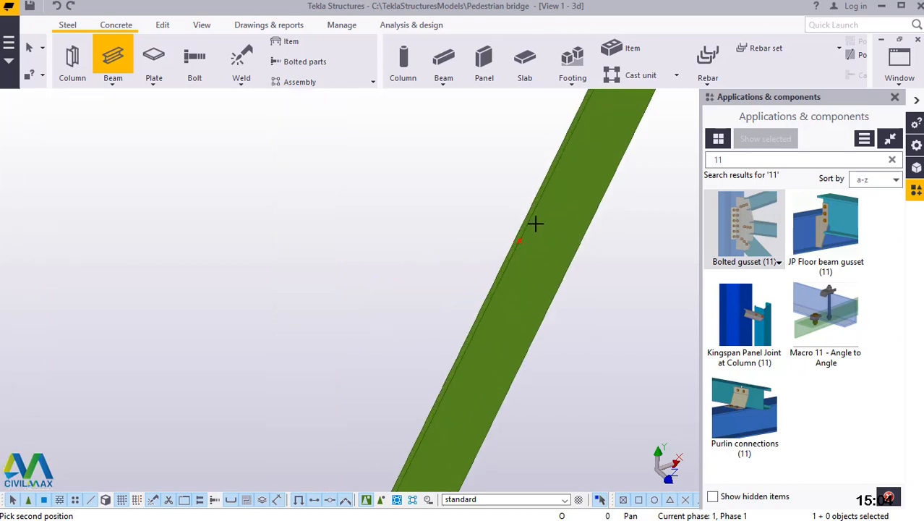
{"action": "left_click", "coordinate": [518, 240]}
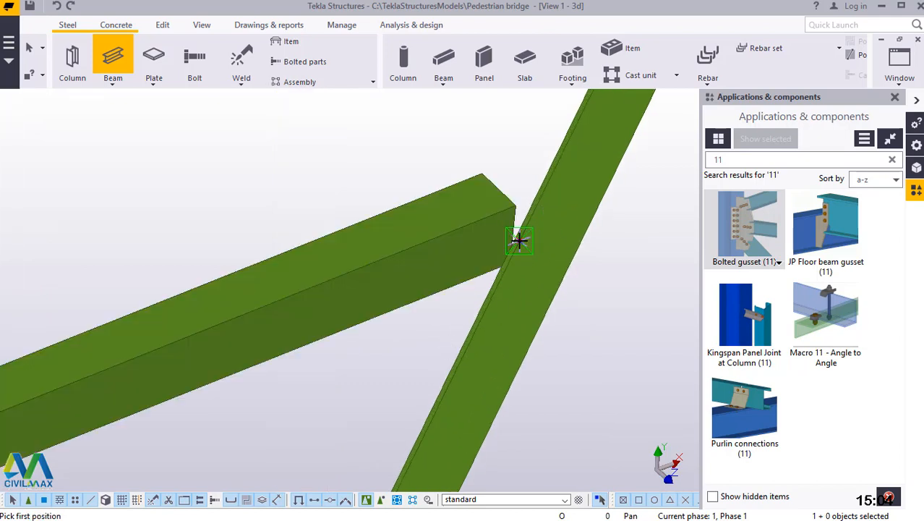
Model a steel beam from the diagonal's lower quarter point to the column's midpoint just above the bolted splice.
{"action": "scroll", "coordinate": [531, 235], "scroll_direction": "up", "scroll_amount": 2}
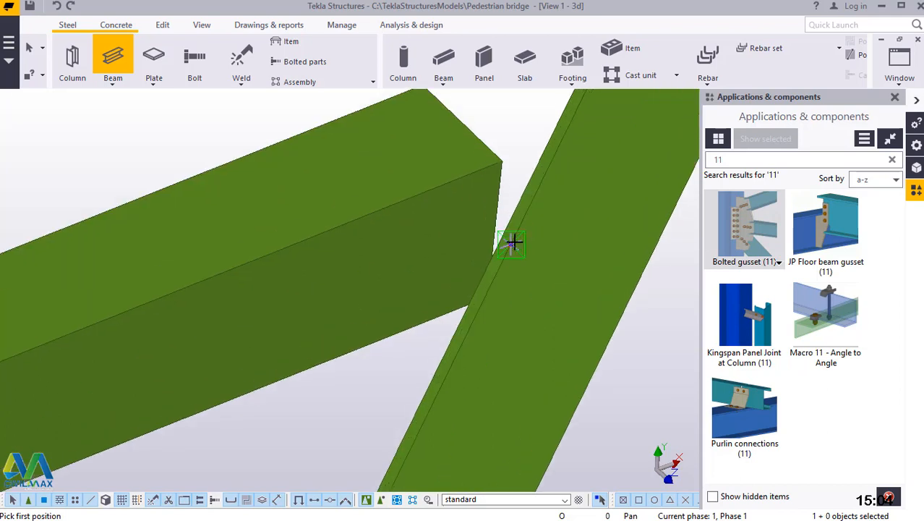
{"action": "left_click", "coordinate": [527, 339]}
{"action": "scroll", "coordinate": [513, 365], "scroll_direction": "down", "scroll_amount": 3}
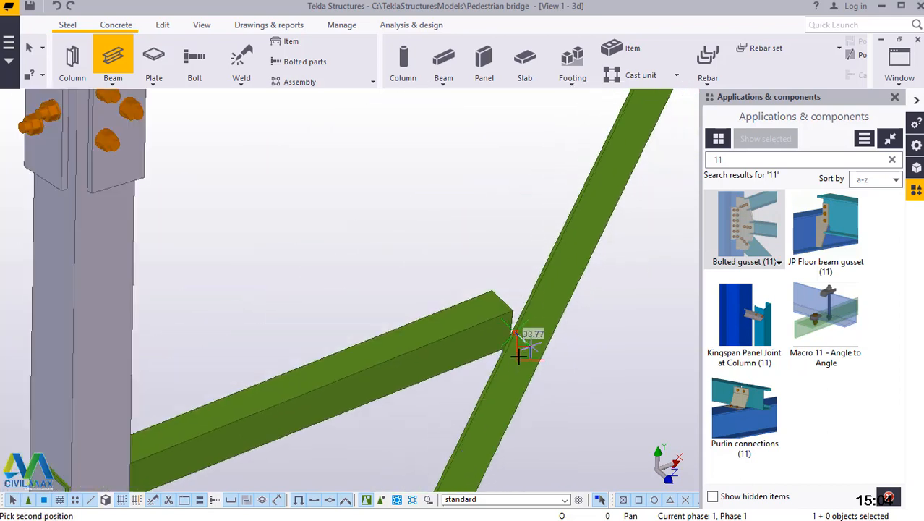
{"action": "scroll", "coordinate": [518, 356], "scroll_direction": "down", "scroll_amount": 4}
{"action": "scroll", "coordinate": [402, 159], "scroll_direction": "up", "scroll_amount": 4}
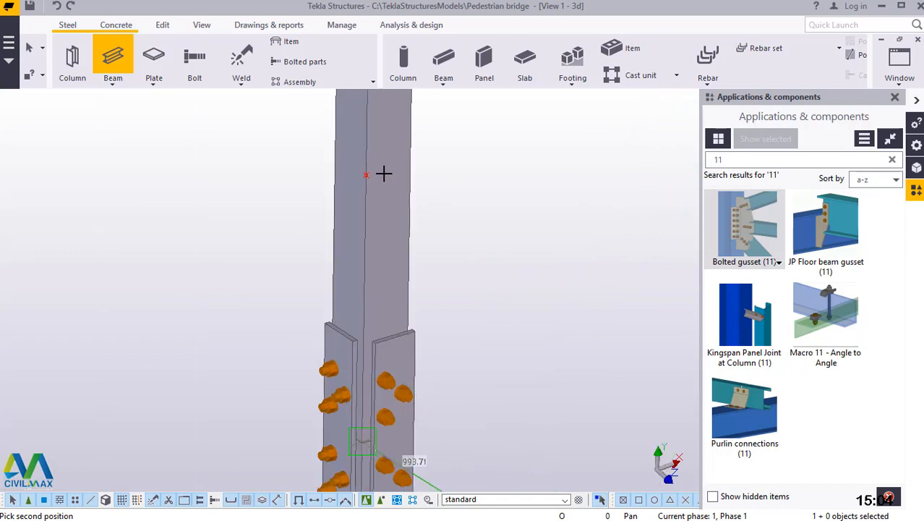
{"action": "left_click", "coordinate": [356, 176]}
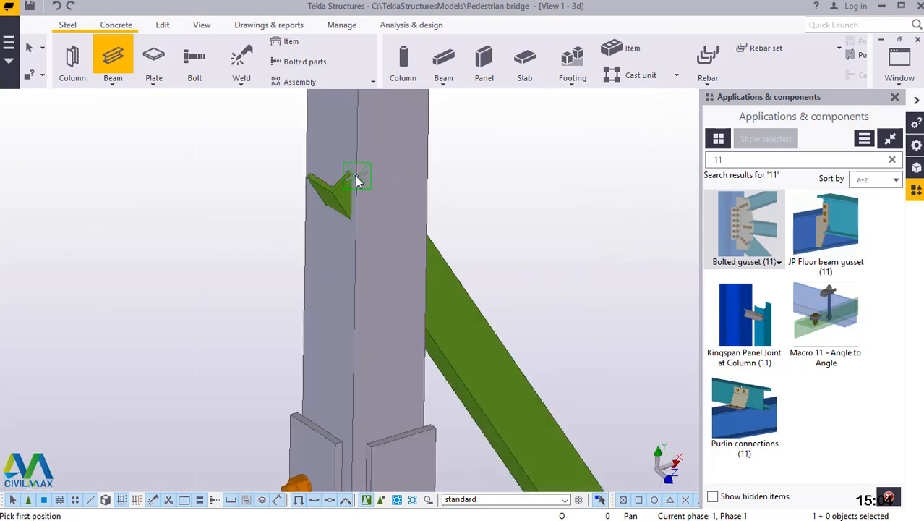
Model a steel beam from the column's midpoint above the splice to the diagonal's midpoint.
{"action": "left_click", "coordinate": [360, 234]}
{"action": "scroll", "coordinate": [344, 331], "scroll_direction": "down", "scroll_amount": 4}
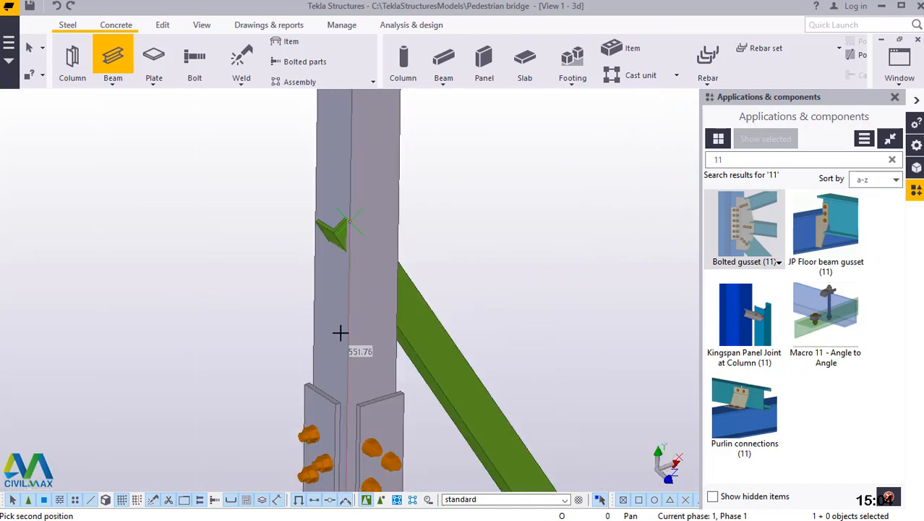
{"action": "scroll", "coordinate": [571, 274], "scroll_direction": "down", "scroll_amount": 3}
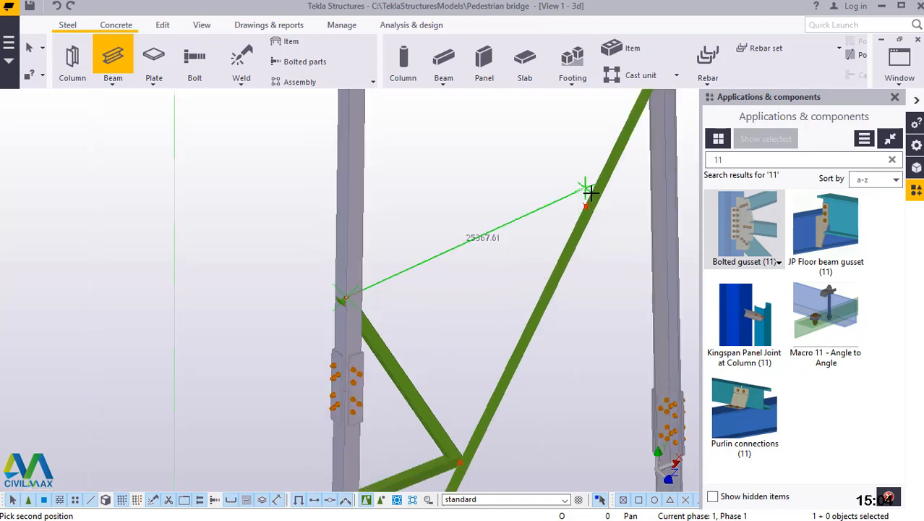
{"action": "scroll", "coordinate": [588, 195], "scroll_direction": "up", "scroll_amount": 5}
{"action": "scroll", "coordinate": [590, 244], "scroll_direction": "up", "scroll_amount": 3}
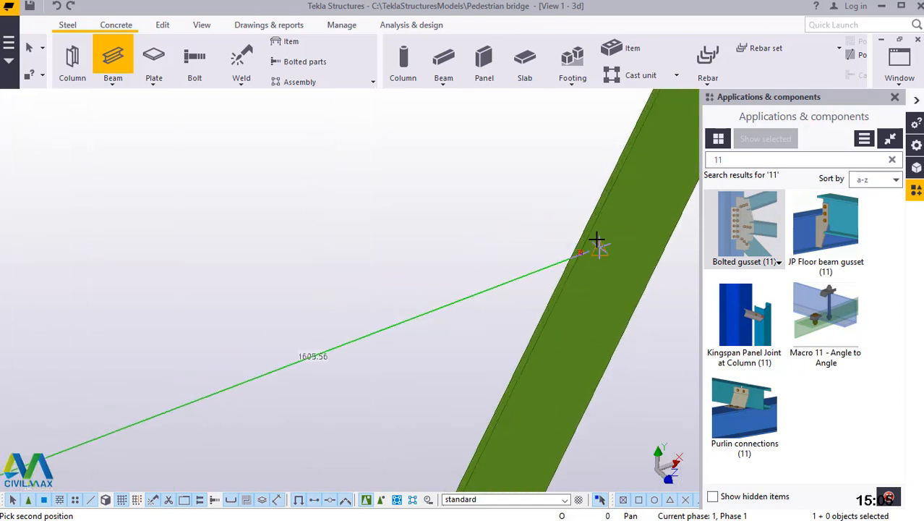
{"action": "left_click", "coordinate": [561, 262]}
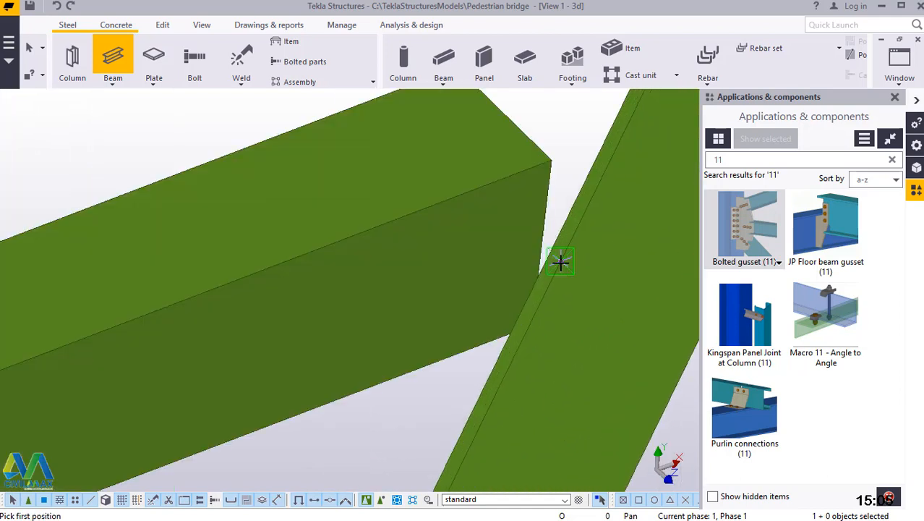
Model a steel beam from the diagonal's midpoint to the column's upper quarter point.
{"action": "scroll", "coordinate": [546, 337], "scroll_direction": "down", "scroll_amount": 2}
{"action": "scroll", "coordinate": [546, 337], "scroll_direction": "down", "scroll_amount": 5}
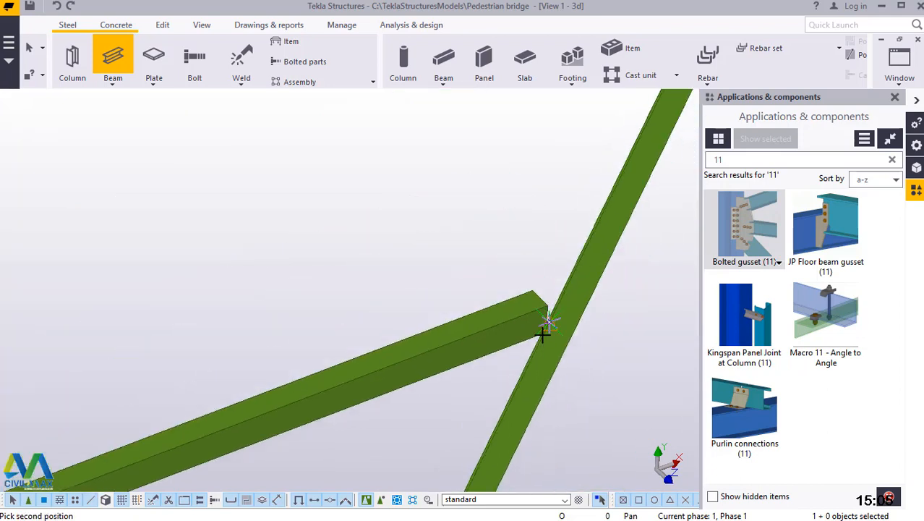
{"action": "scroll", "coordinate": [343, 226], "scroll_direction": "up", "scroll_amount": 5}
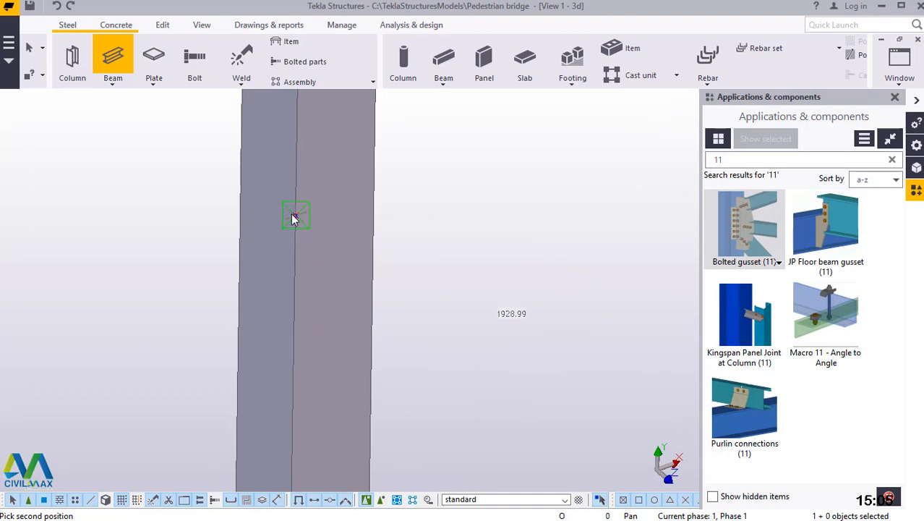
{"action": "left_click", "coordinate": [291, 214]}
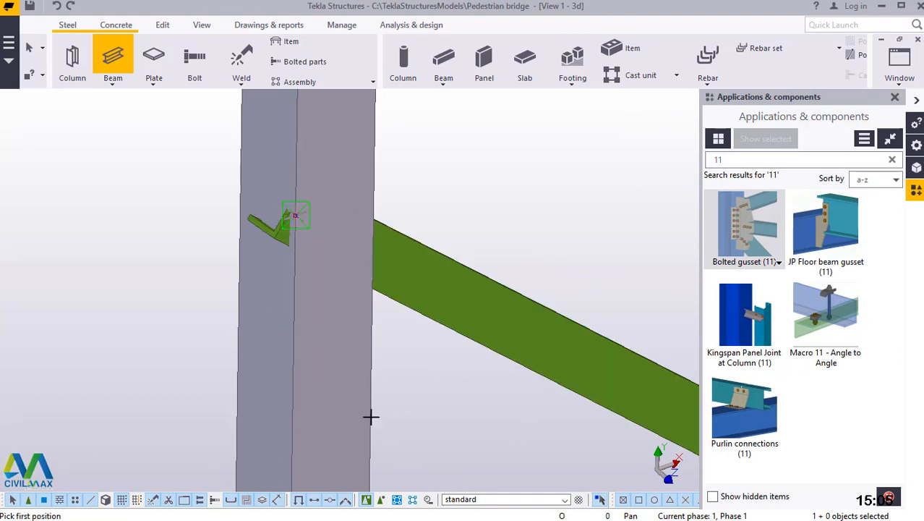
Model a steel beam from the column's upper quarter point to the diagonal's upper quarter point and end the Beam command.
{"action": "scroll", "coordinate": [371, 416], "scroll_direction": "down", "scroll_amount": 5}
{"action": "scroll", "coordinate": [392, 417], "scroll_direction": "down", "scroll_amount": 5}
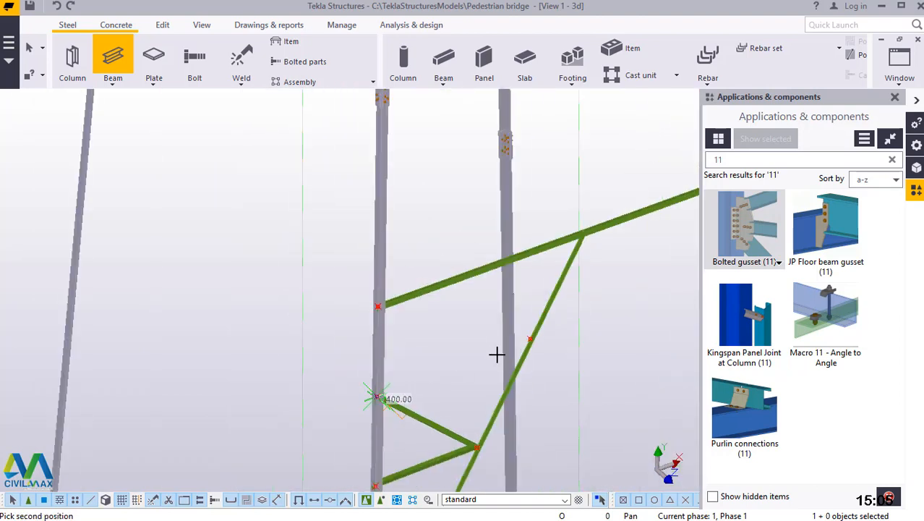
{"action": "scroll", "coordinate": [521, 336], "scroll_direction": "up", "scroll_amount": 2}
{"action": "scroll", "coordinate": [541, 338], "scroll_direction": "up", "scroll_amount": 2}
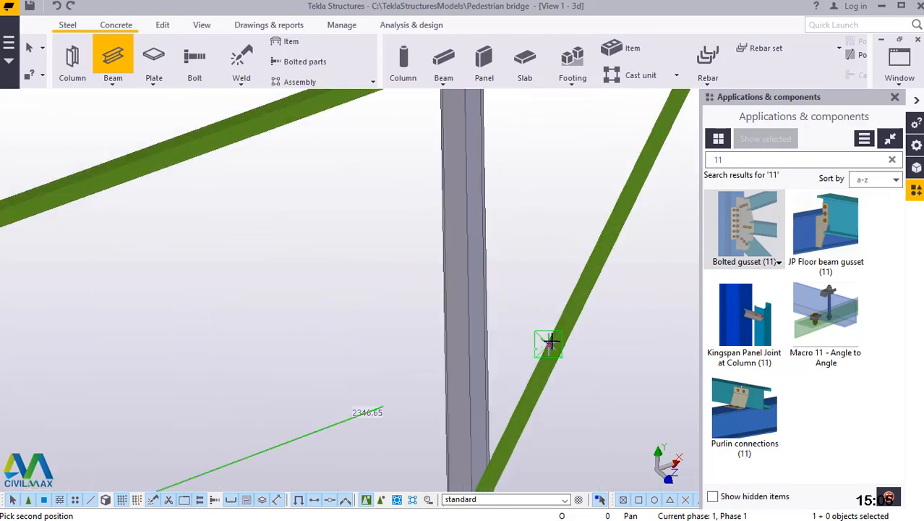
{"action": "left_click", "coordinate": [546, 346]}
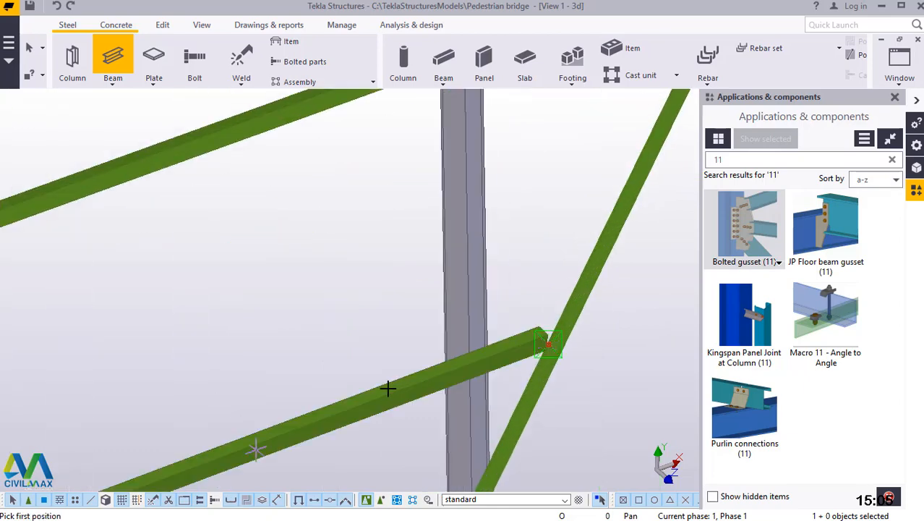
{"action": "scroll", "coordinate": [506, 295], "scroll_direction": "down", "scroll_amount": 3}
{"action": "scroll", "coordinate": [528, 254], "scroll_direction": "up", "scroll_amount": 2}
{"action": "right_click", "coordinate": [536, 257]}
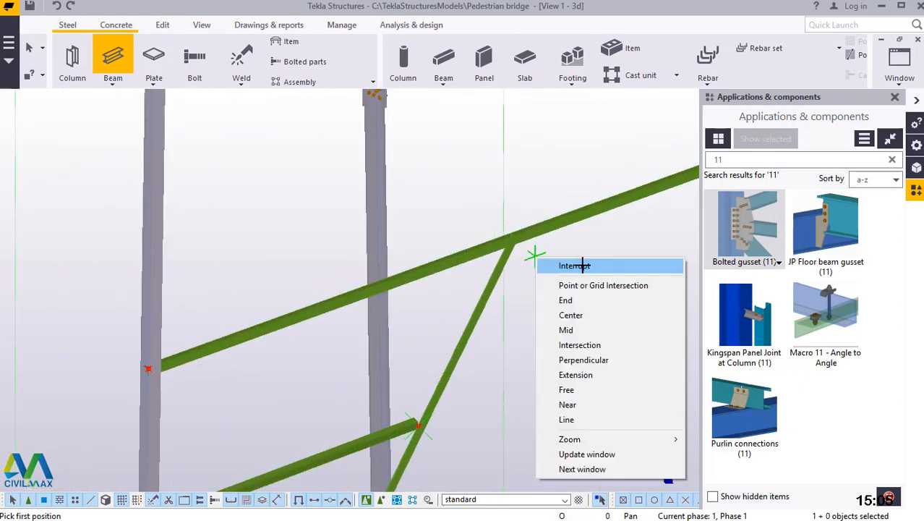
{"action": "left_click", "coordinate": [582, 265]}
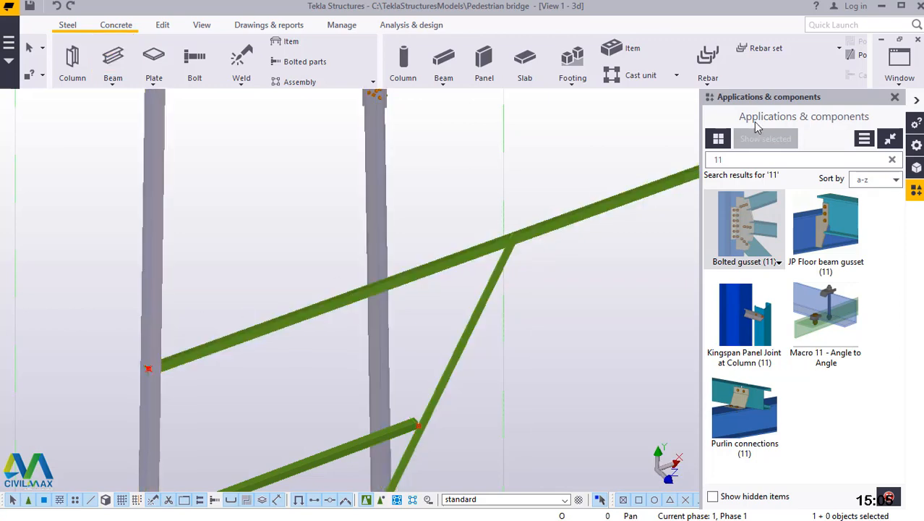
Add a point on the upper horizontal brace's edge where the diagonal's top end meets it, ending the point command.
{"action": "left_click", "coordinate": [162, 26]}
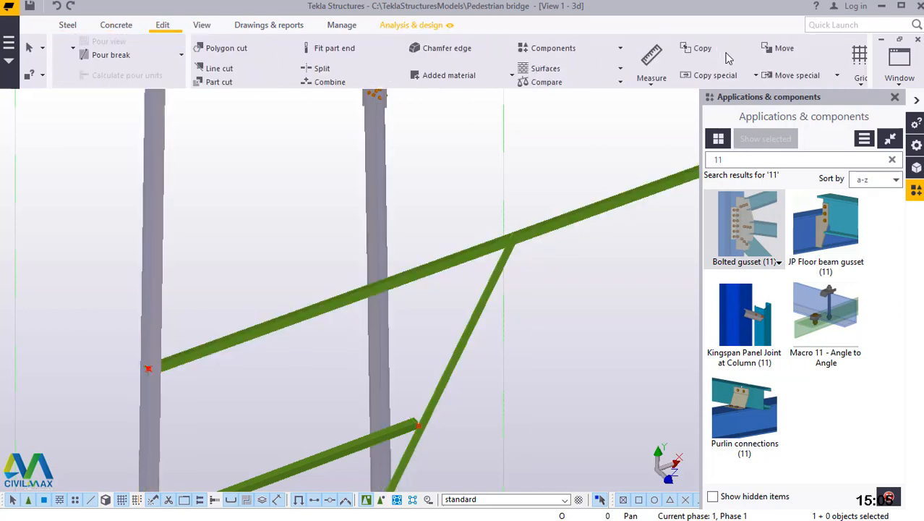
{"action": "left_click", "coordinate": [763, 80]}
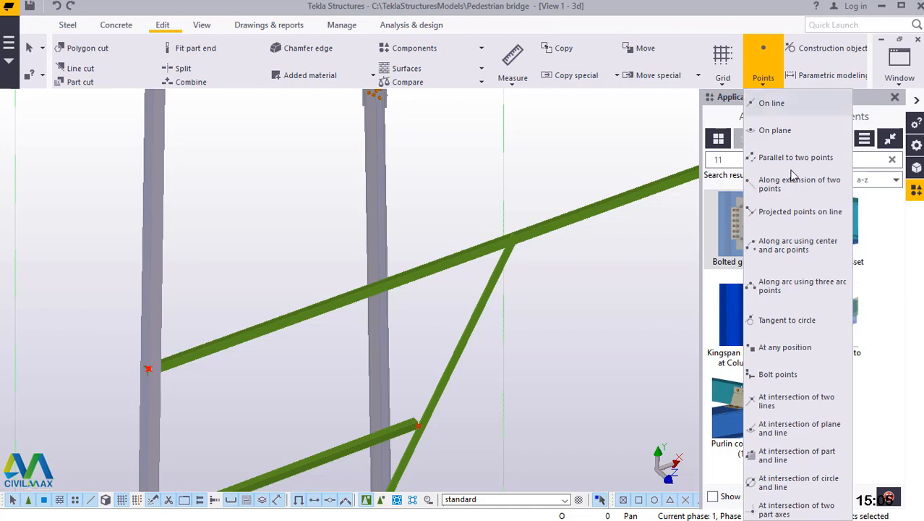
{"action": "left_click", "coordinate": [791, 350]}
{"action": "scroll", "coordinate": [524, 241], "scroll_direction": "up", "scroll_amount": 3}
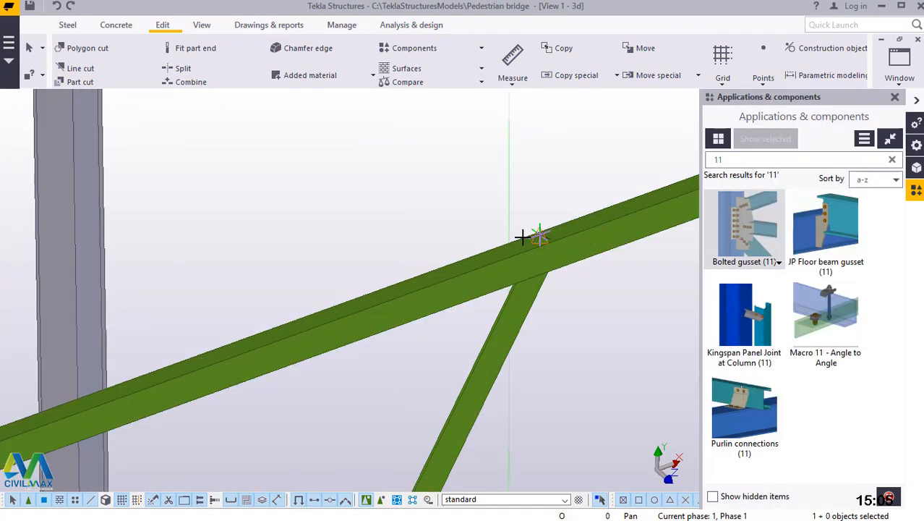
{"action": "scroll", "coordinate": [571, 247], "scroll_direction": "up", "scroll_amount": 2}
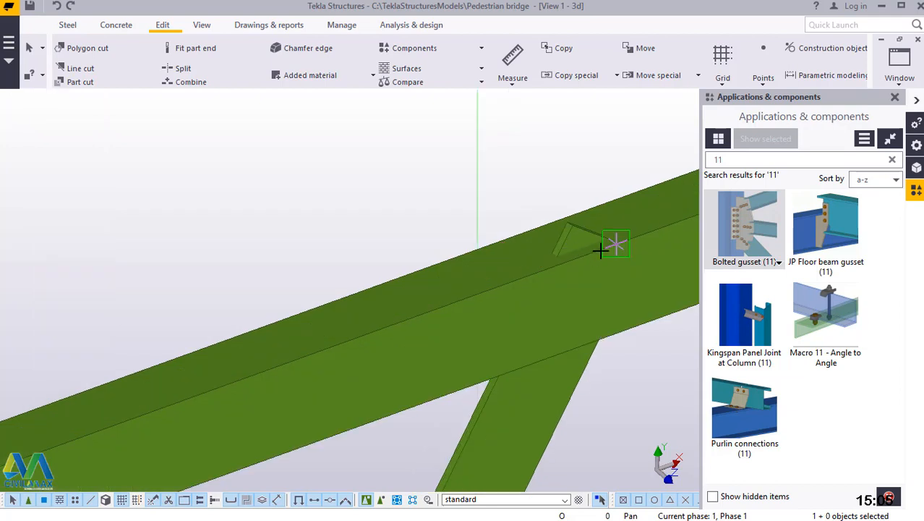
{"action": "scroll", "coordinate": [601, 250], "scroll_direction": "up", "scroll_amount": 4}
{"action": "scroll", "coordinate": [419, 287], "scroll_direction": "down", "scroll_amount": 2}
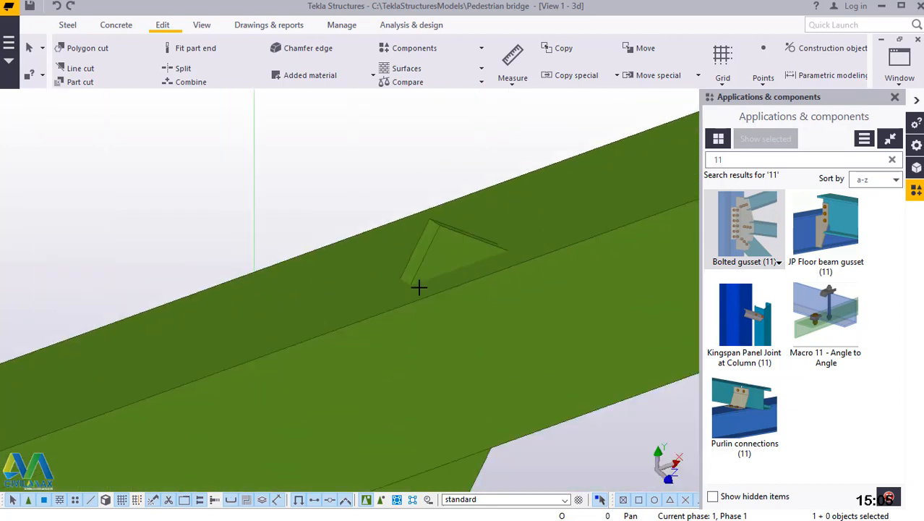
{"action": "left_click", "coordinate": [524, 262]}
{"action": "right_click", "coordinate": [536, 168]}
{"action": "left_click", "coordinate": [593, 174]}
Create 1 division point along the upper horizontal brace between the diagonal's top point and the brace's end at the column.
{"action": "left_click", "coordinate": [764, 76]}
{"action": "left_click", "coordinate": [771, 104]}
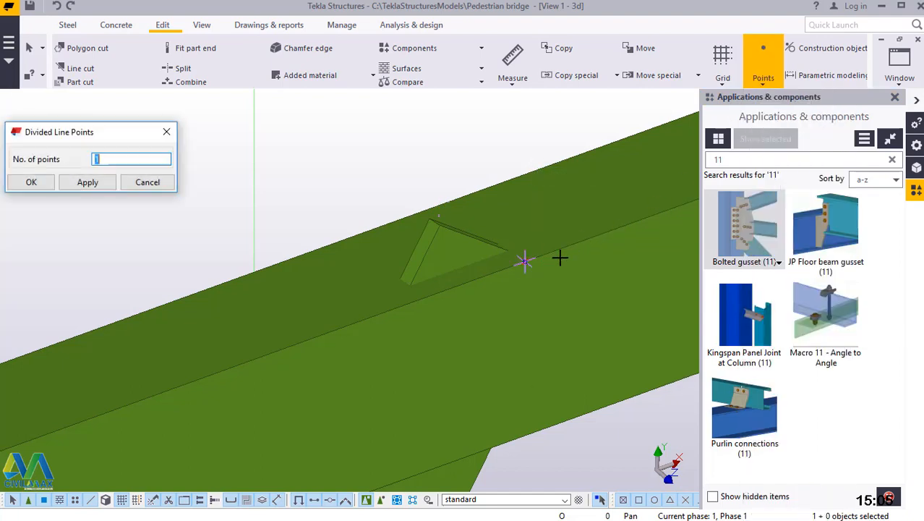
{"action": "scroll", "coordinate": [528, 266], "scroll_direction": "up", "scroll_amount": 2}
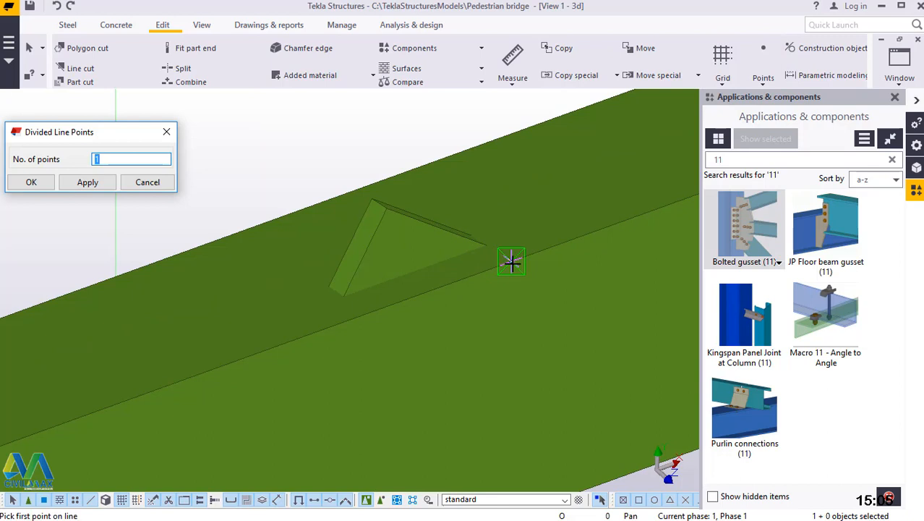
{"action": "scroll", "coordinate": [591, 228], "scroll_direction": "down", "scroll_amount": 3}
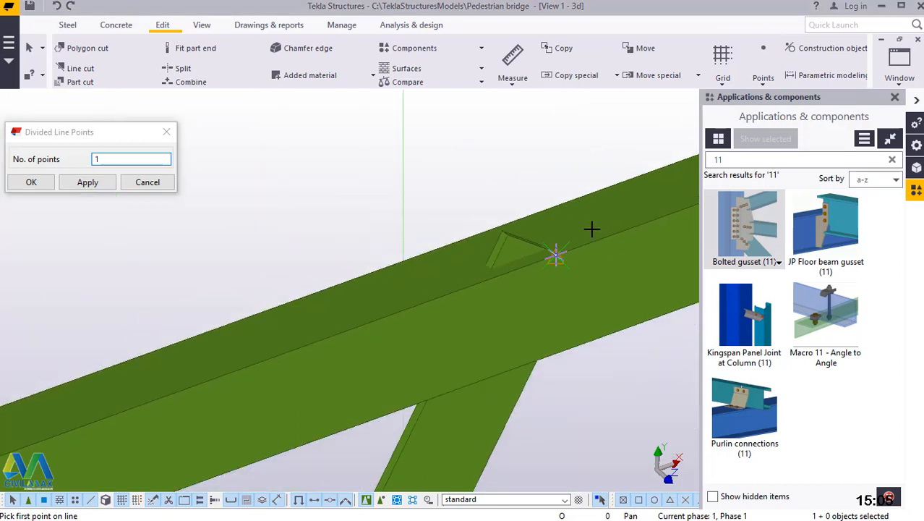
{"action": "scroll", "coordinate": [591, 228], "scroll_direction": "down", "scroll_amount": 5}
{"action": "scroll", "coordinate": [559, 254], "scroll_direction": "down", "scroll_amount": 2}
{"action": "left_click", "coordinate": [573, 244]}
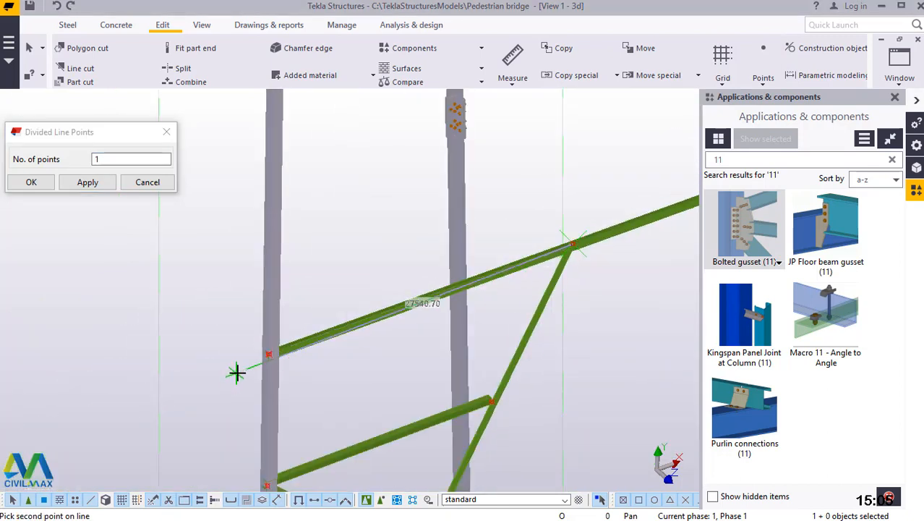
{"action": "scroll", "coordinate": [279, 356], "scroll_direction": "up", "scroll_amount": 5}
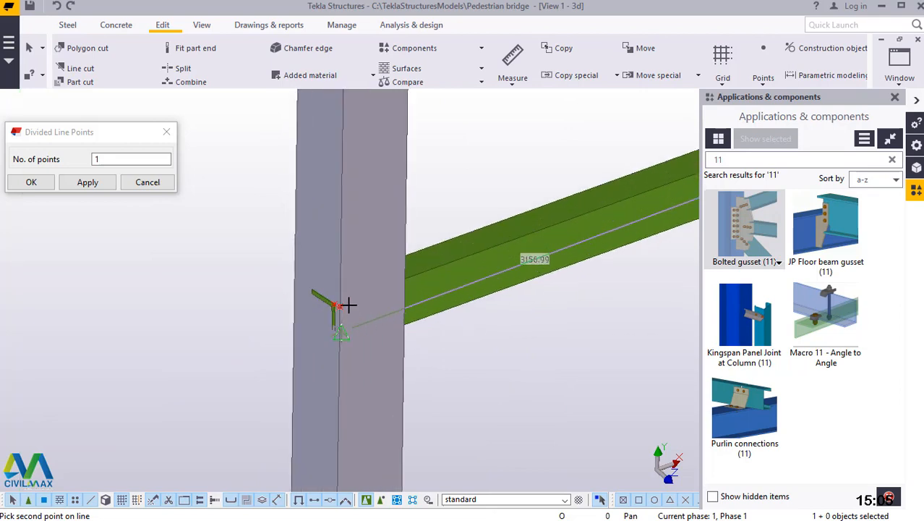
{"action": "scroll", "coordinate": [318, 289], "scroll_direction": "up", "scroll_amount": 4}
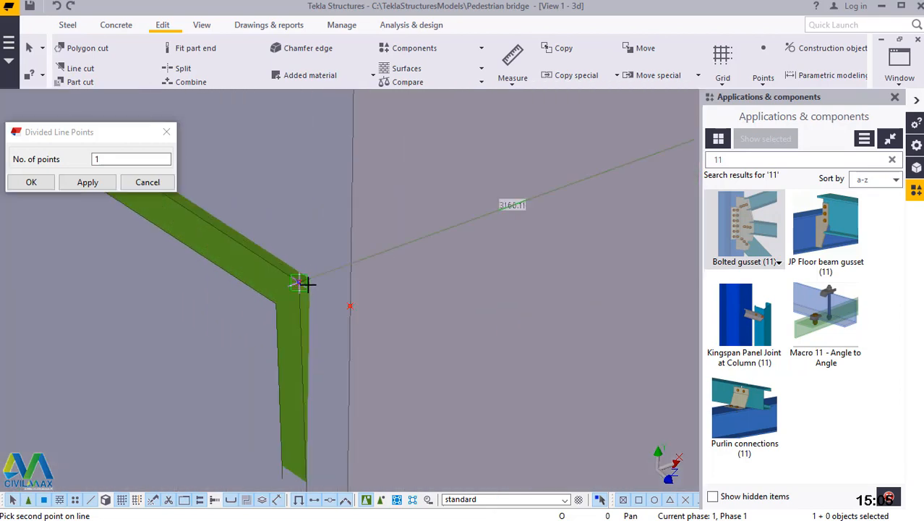
{"action": "left_click", "coordinate": [300, 282]}
{"action": "right_click", "coordinate": [341, 181]}
{"action": "left_click", "coordinate": [368, 189]}
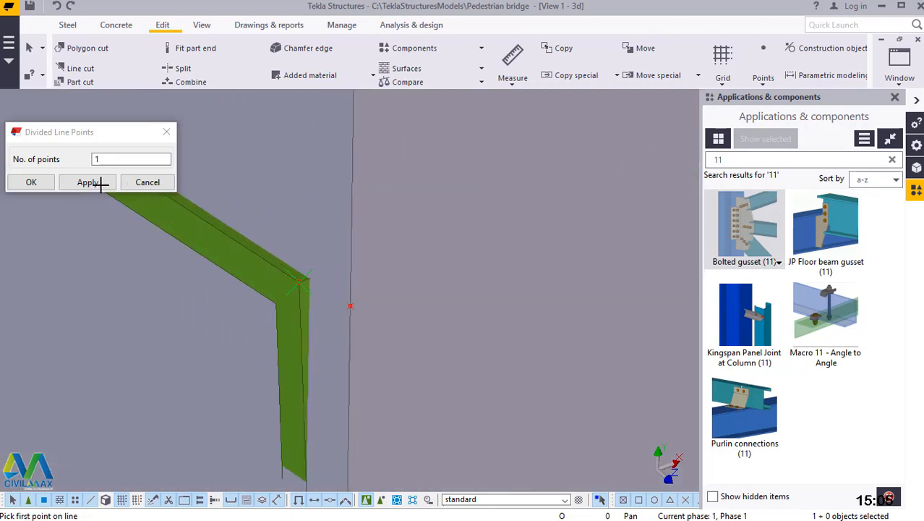
{"action": "left_click", "coordinate": [99, 182]}
{"action": "left_click", "coordinate": [49, 186]}
{"action": "scroll", "coordinate": [220, 372], "scroll_direction": "down", "scroll_amount": 5}
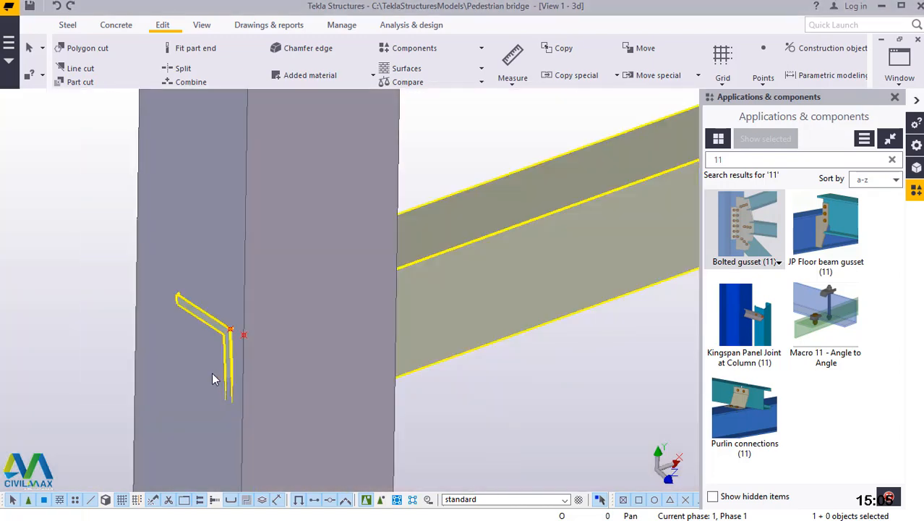
{"action": "scroll", "coordinate": [184, 335], "scroll_direction": "down", "scroll_amount": 4}
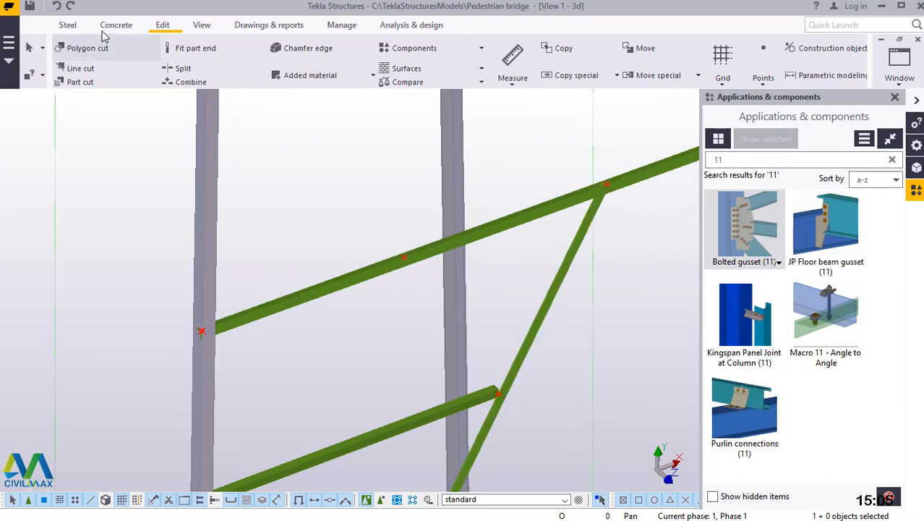
Model a steel beam from the diagonal's upper quarter point to the division point on the upper horizontal brace and end the Beam command.
{"action": "left_click", "coordinate": [67, 25]}
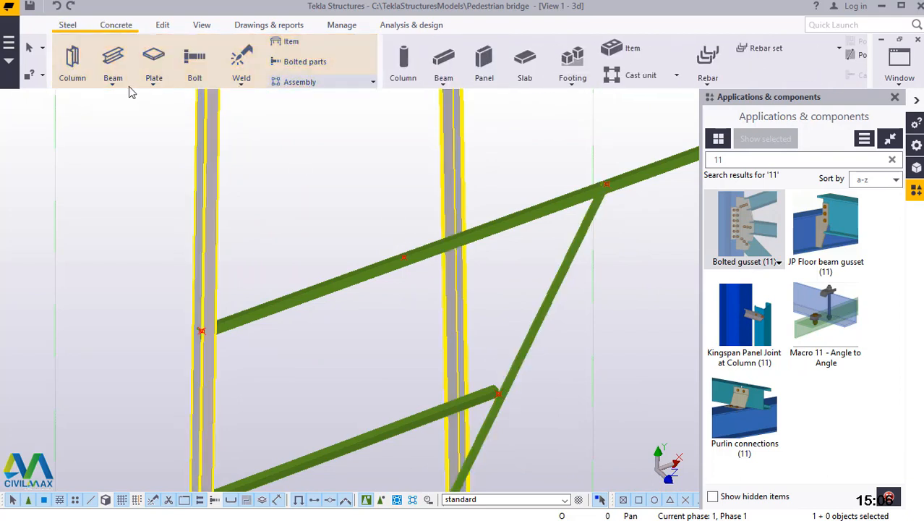
{"action": "left_click", "coordinate": [113, 76]}
{"action": "scroll", "coordinate": [497, 397], "scroll_direction": "up", "scroll_amount": 3}
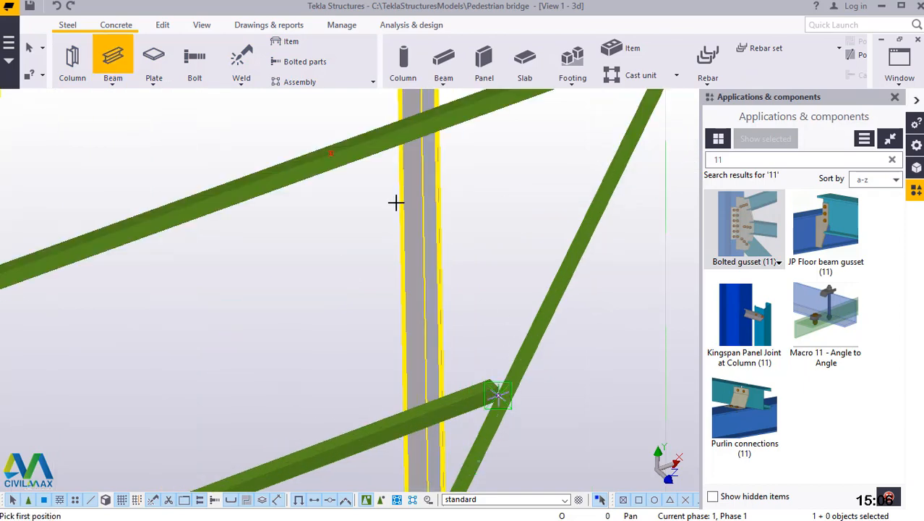
{"action": "left_click", "coordinate": [331, 153]}
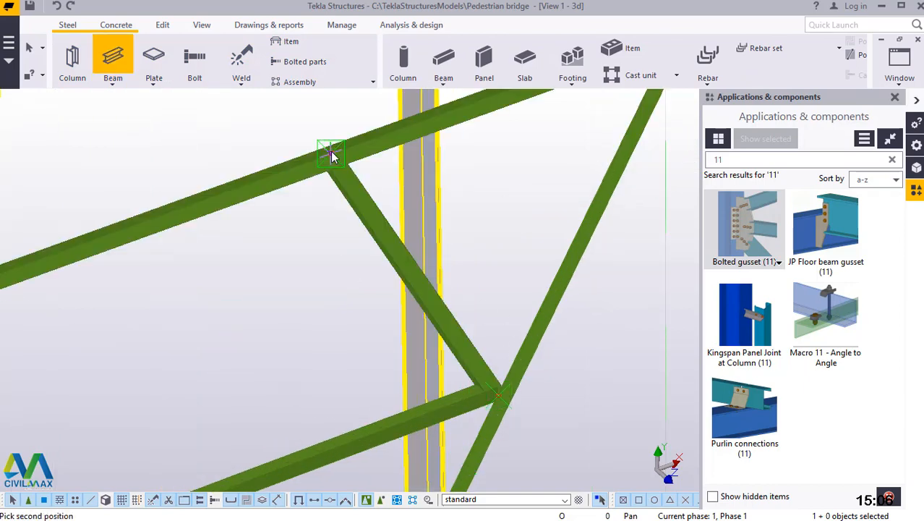
{"action": "right_click", "coordinate": [317, 223]}
{"action": "left_click", "coordinate": [340, 232]}
{"action": "scroll", "coordinate": [394, 330], "scroll_direction": "down", "scroll_amount": 4}
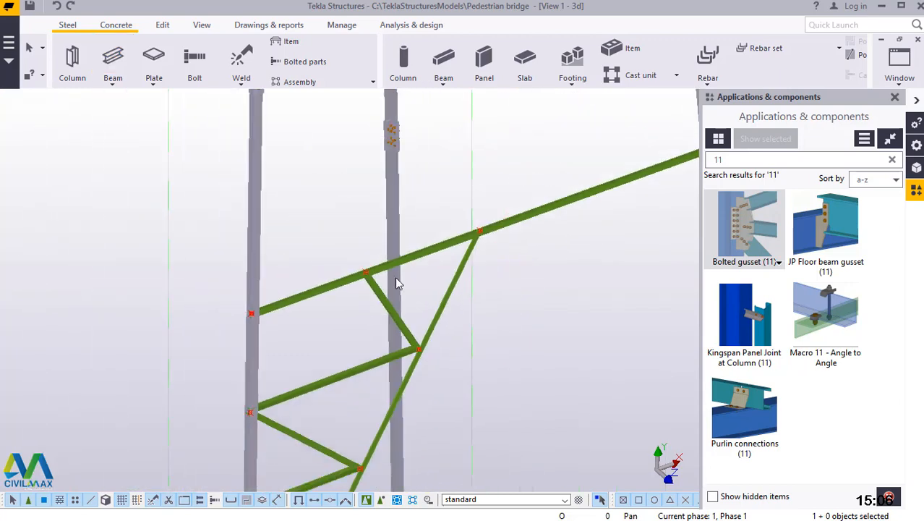
Try to connect the lowest secondary member to the column below the splice with Bolted gusset (11), ending the component command.
{"action": "scroll", "coordinate": [397, 283], "scroll_direction": "down", "scroll_amount": 5}
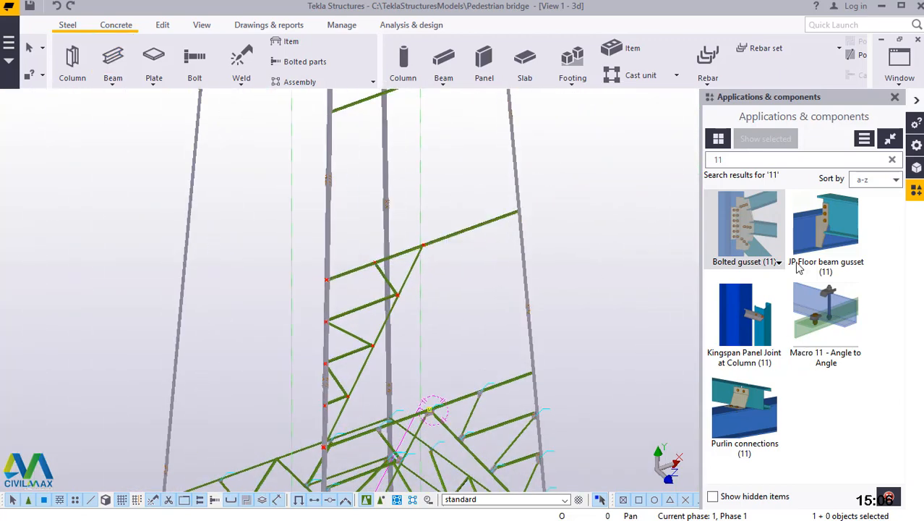
{"action": "left_click", "coordinate": [759, 221]}
{"action": "scroll", "coordinate": [330, 419], "scroll_direction": "up", "scroll_amount": 4}
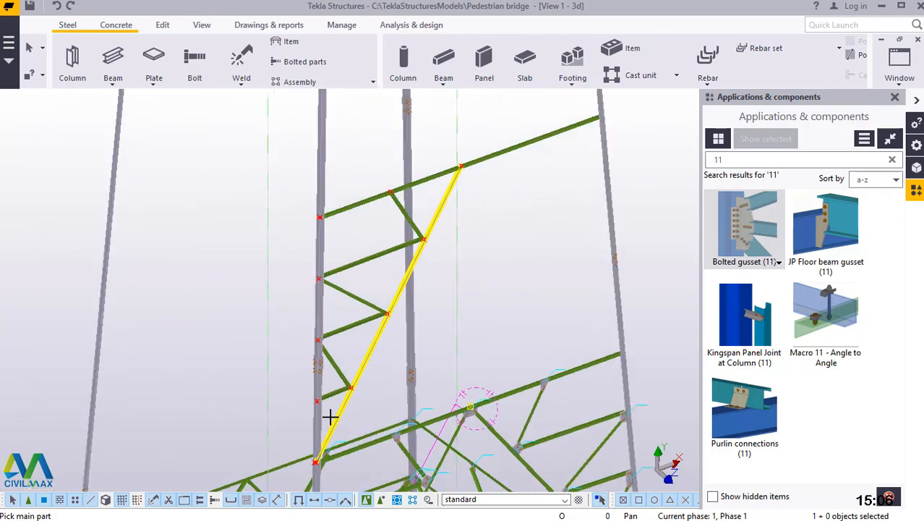
{"action": "scroll", "coordinate": [314, 389], "scroll_direction": "up", "scroll_amount": 6}
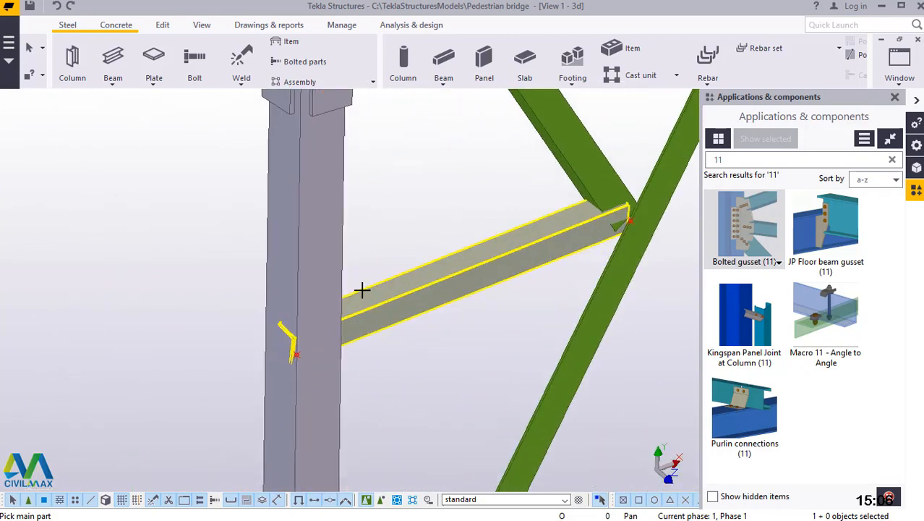
{"action": "left_click", "coordinate": [291, 285]}
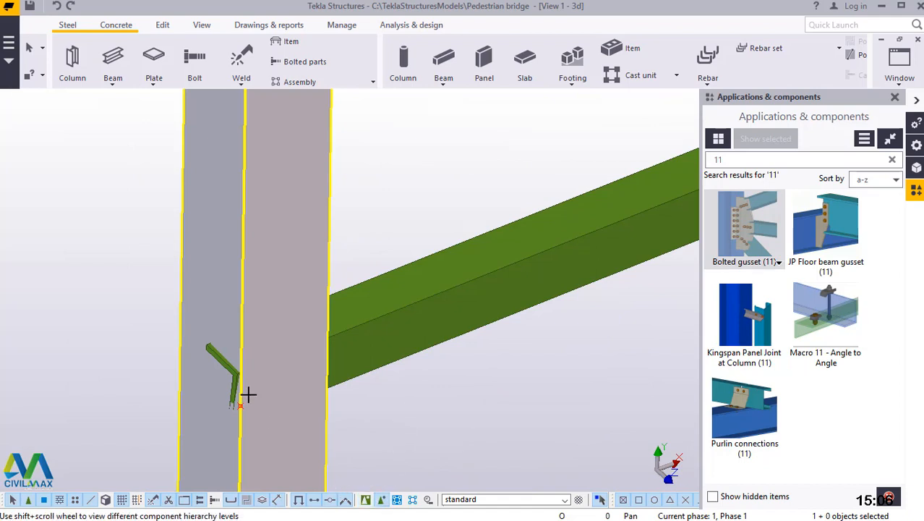
{"action": "scroll", "coordinate": [404, 430], "scroll_direction": "down", "scroll_amount": 5}
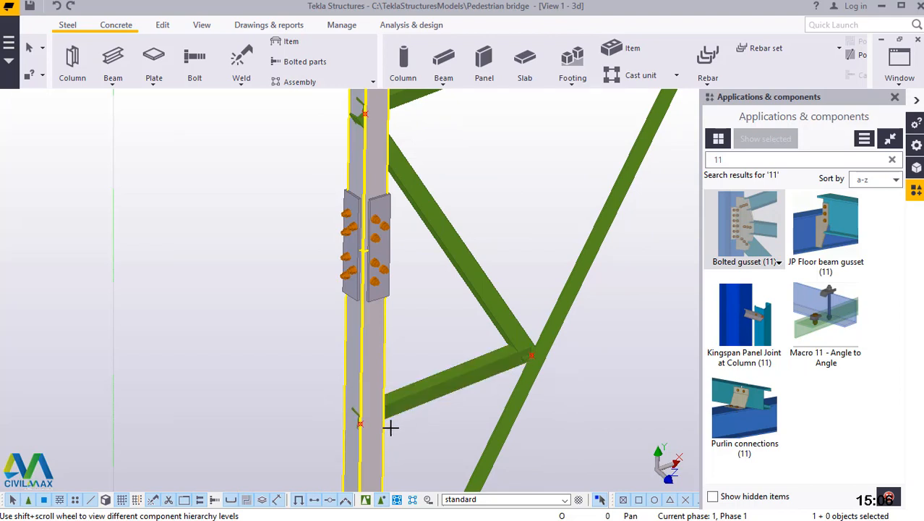
{"action": "scroll", "coordinate": [388, 428], "scroll_direction": "up", "scroll_amount": 4}
{"action": "scroll", "coordinate": [405, 427], "scroll_direction": "up", "scroll_amount": 3}
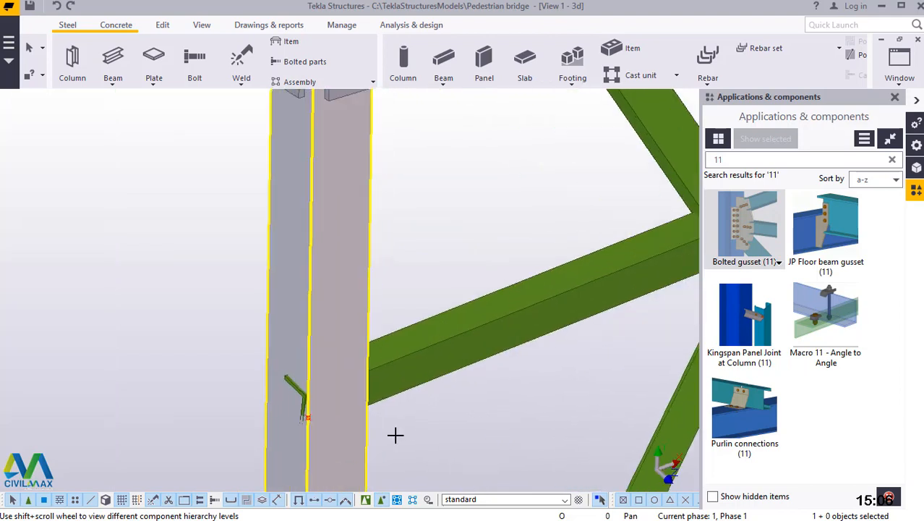
{"action": "left_click", "coordinate": [427, 332]}
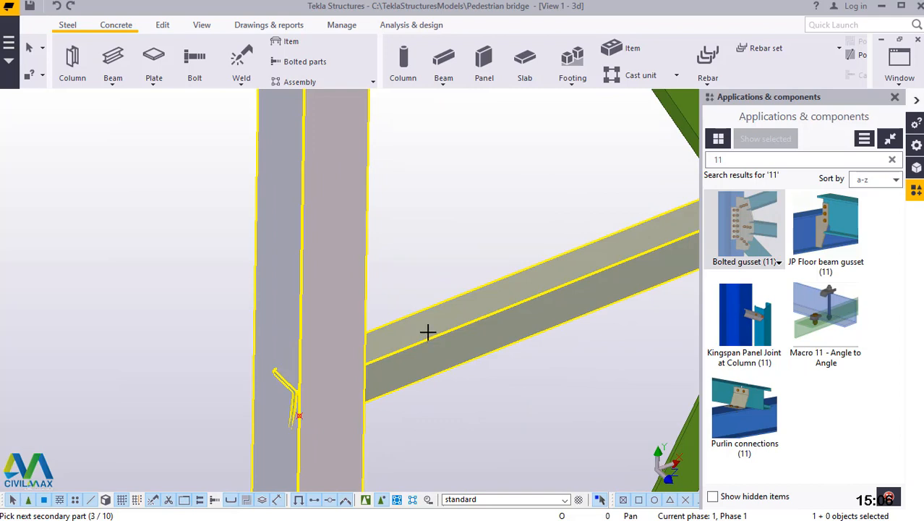
{"action": "middle_click", "coordinate": [428, 332]}
{"action": "right_click", "coordinate": [409, 221]}
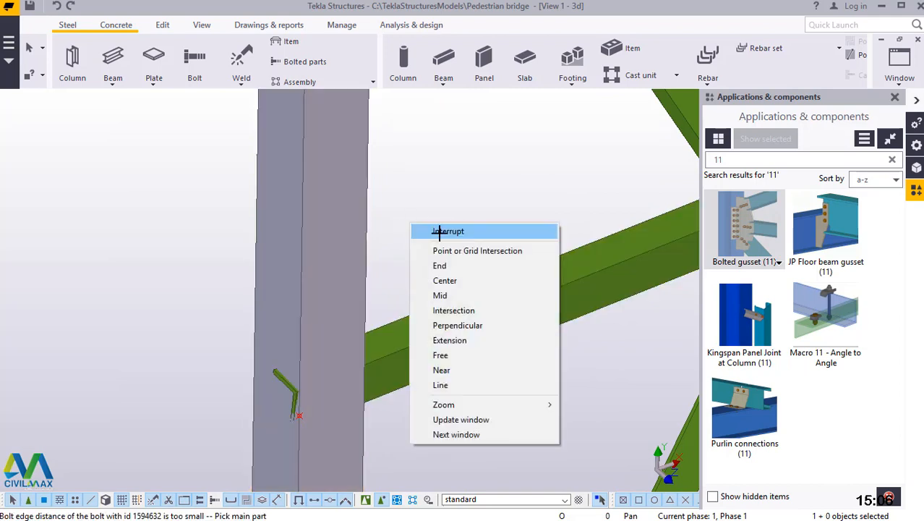
{"action": "left_click", "coordinate": [416, 227]}
{"action": "scroll", "coordinate": [428, 394], "scroll_direction": "down", "scroll_amount": 3}
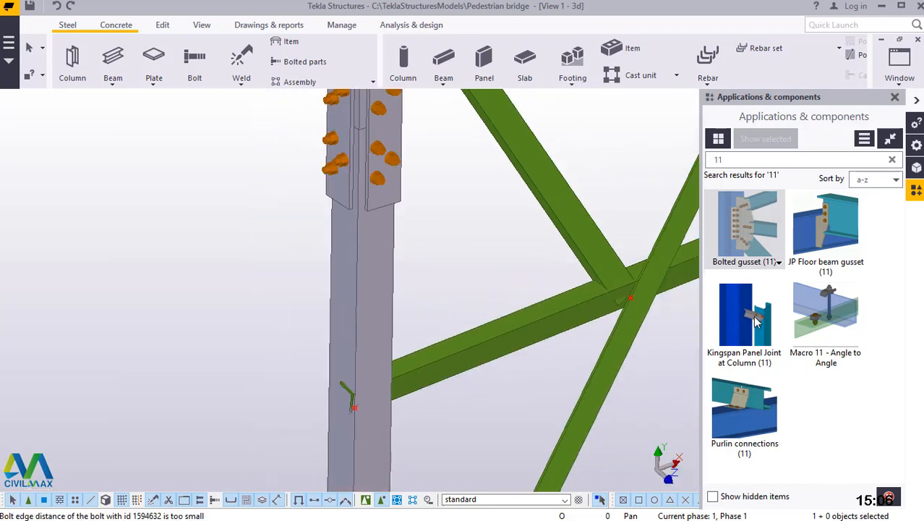
Apply Bolted gusset (11) again between the column as main part and the lowest secondary member, and end the command.
{"action": "left_click", "coordinate": [725, 250]}
{"action": "left_click", "coordinate": [426, 368]}
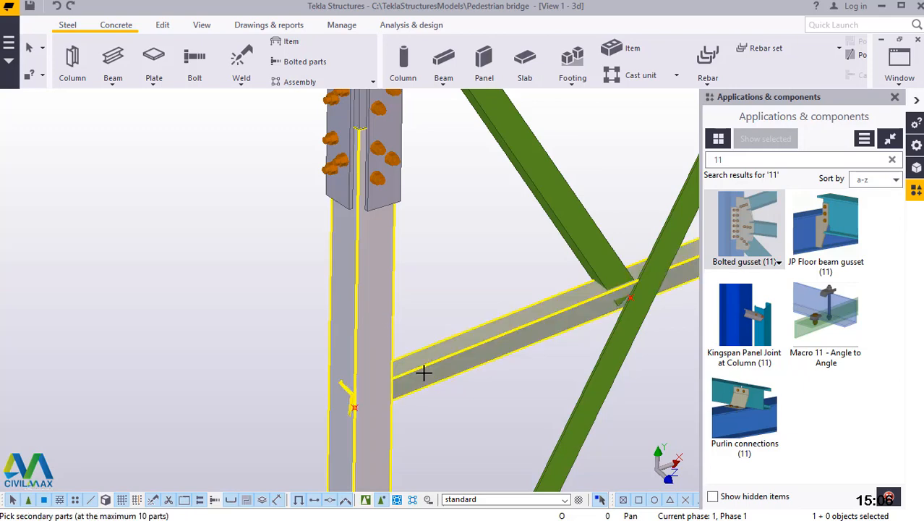
{"action": "middle_click", "coordinate": [424, 372]}
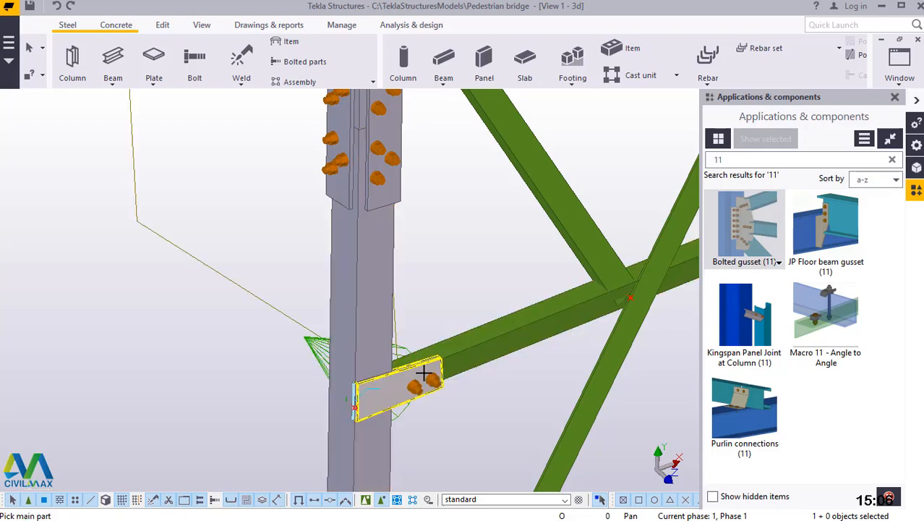
{"action": "scroll", "coordinate": [364, 396], "scroll_direction": "down", "scroll_amount": 5}
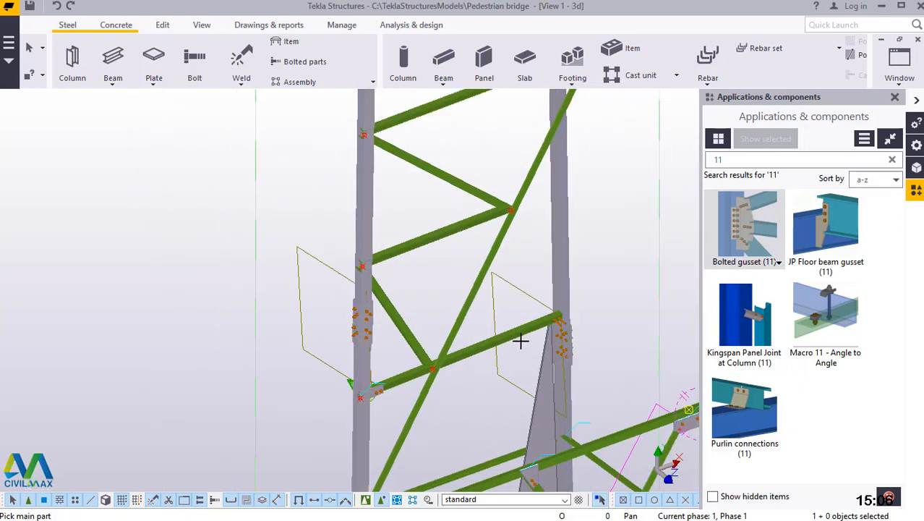
{"action": "right_click", "coordinate": [613, 248]}
{"action": "left_click", "coordinate": [634, 255]}
{"action": "scroll", "coordinate": [484, 340], "scroll_direction": "down", "scroll_amount": 3}
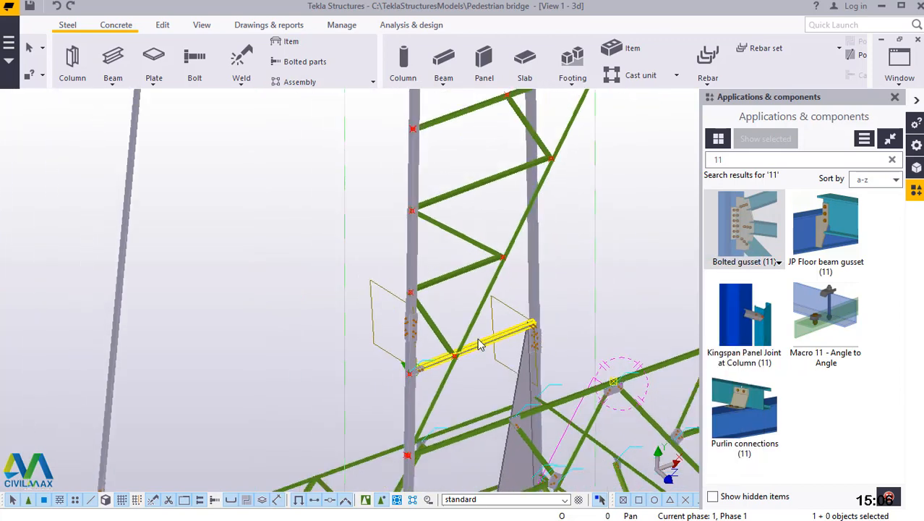
{"action": "scroll", "coordinate": [515, 427], "scroll_direction": "down", "scroll_amount": 3}
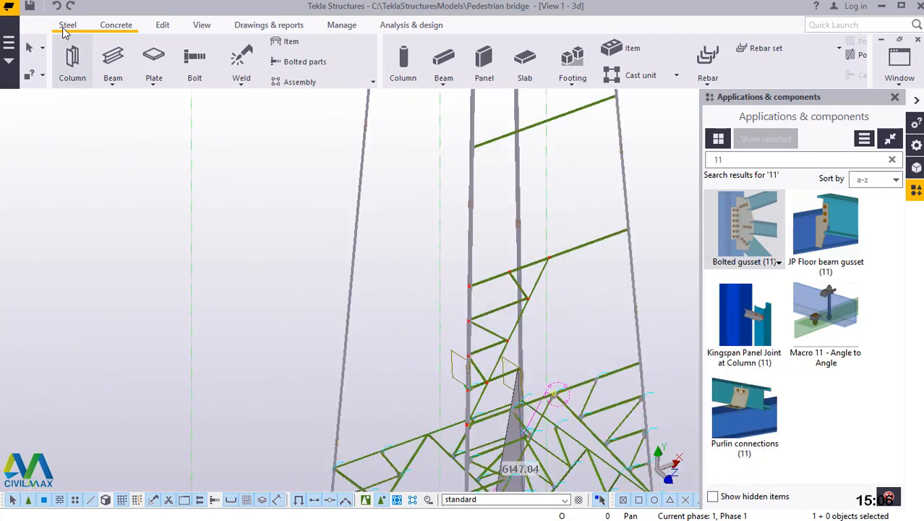
Undo the last bolted gusset at the column and inspect the large gusset plate reaching down to the tower base.
{"action": "left_click", "coordinate": [57, 6]}
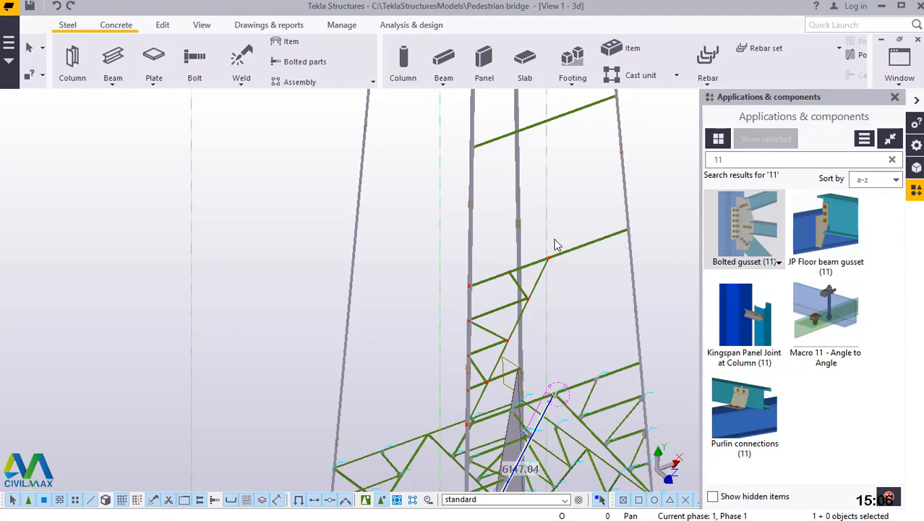
{"action": "scroll", "coordinate": [551, 275], "scroll_direction": "down", "scroll_amount": 3}
{"action": "scroll", "coordinate": [542, 453], "scroll_direction": "up", "scroll_amount": 5}
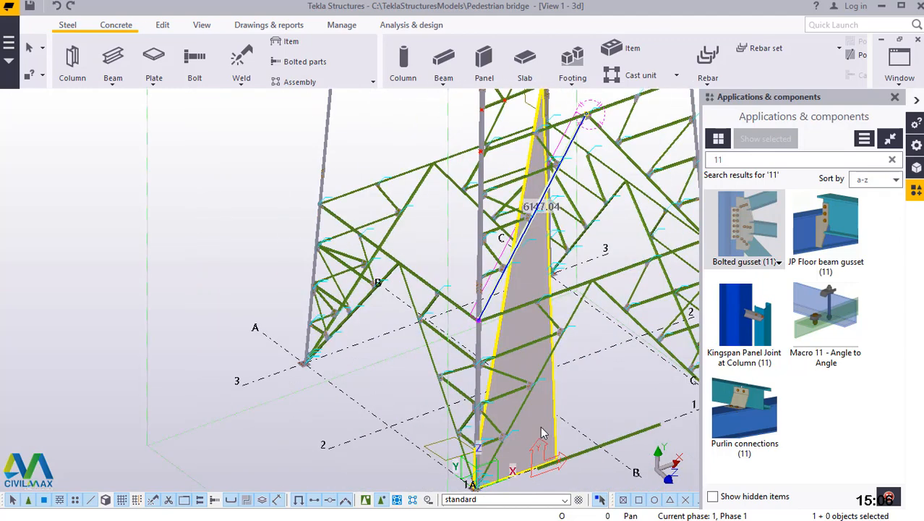
Delete the oversized gusset plate at the far column and check the lowest secondary member at both columns.
{"action": "left_click", "coordinate": [543, 433]}
{"action": "key", "text": "Delete"}
{"action": "scroll", "coordinate": [469, 434], "scroll_direction": "down", "scroll_amount": 4}
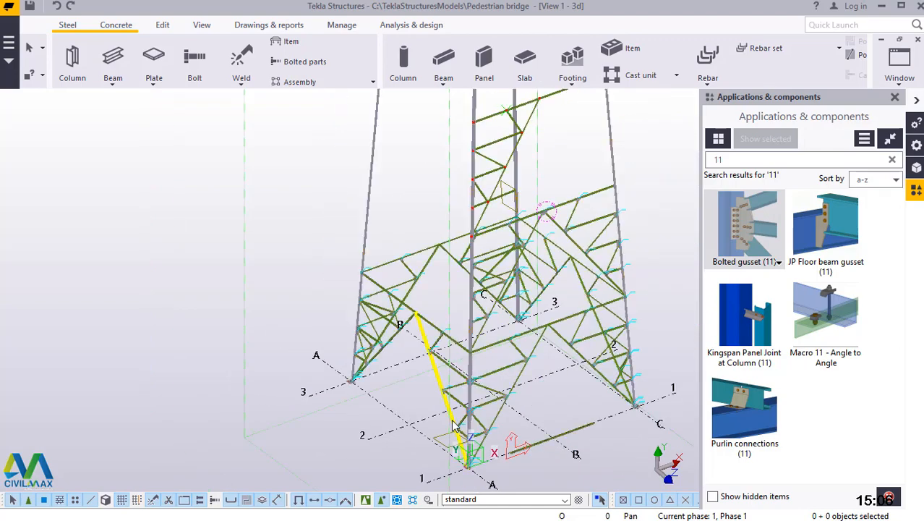
{"action": "scroll", "coordinate": [477, 170], "scroll_direction": "up", "scroll_amount": 5}
{"action": "scroll", "coordinate": [472, 162], "scroll_direction": "up", "scroll_amount": 8}
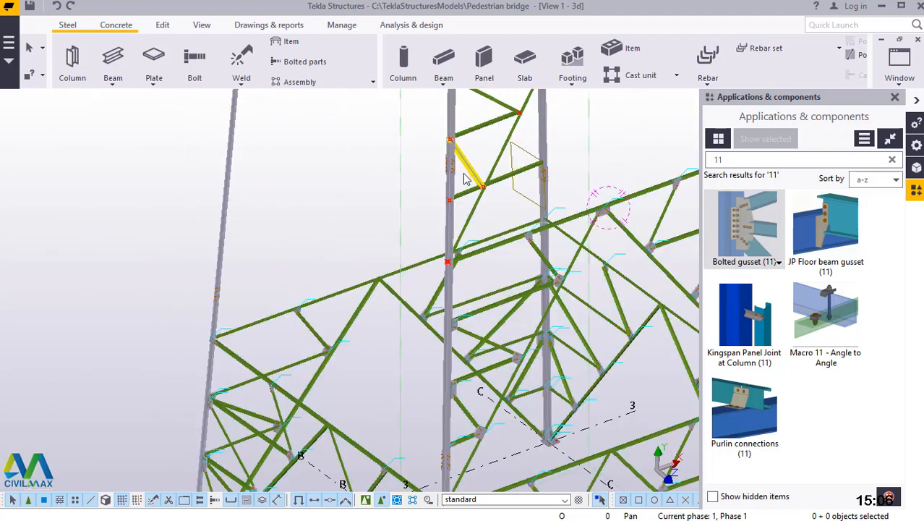
{"action": "scroll", "coordinate": [499, 281], "scroll_direction": "up", "scroll_amount": 1}
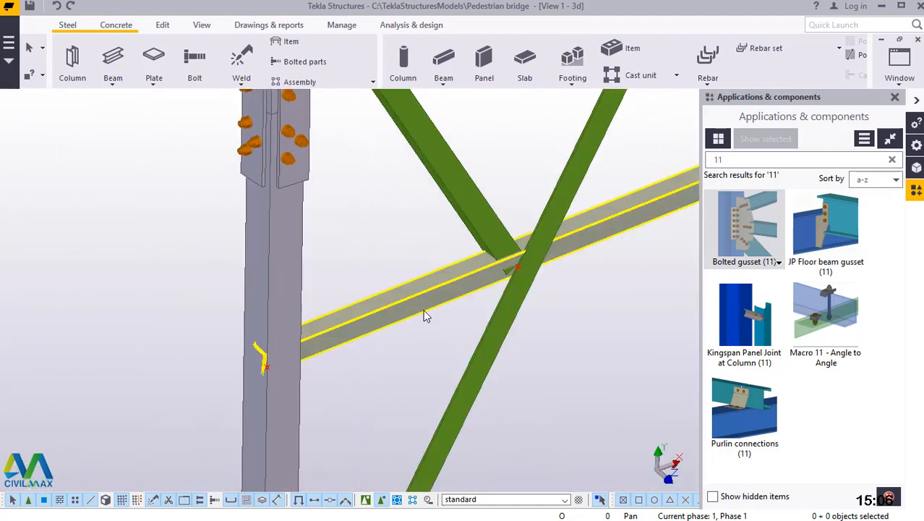
Undo the gusset deletion and the preceding Bolted gusset (11) connections on the lowest secondary member.
{"action": "left_click", "coordinate": [58, 7]}
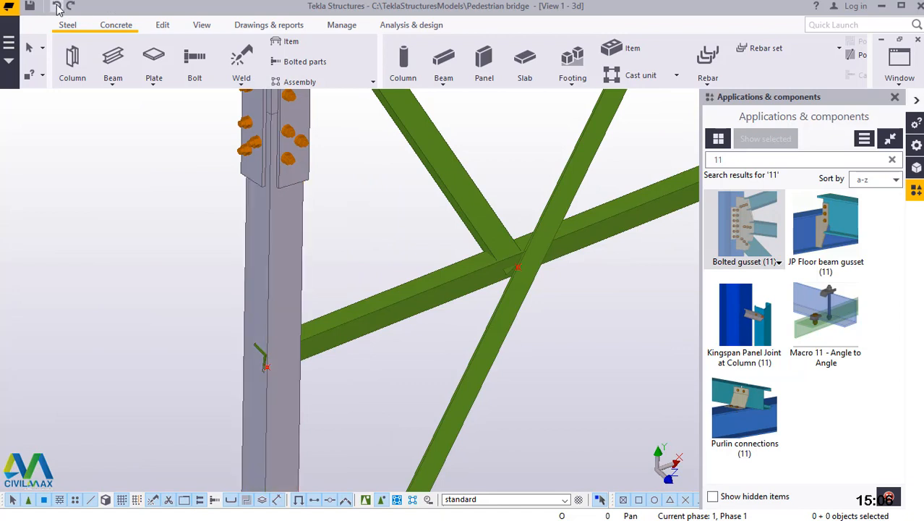
{"action": "left_click", "coordinate": [58, 7]}
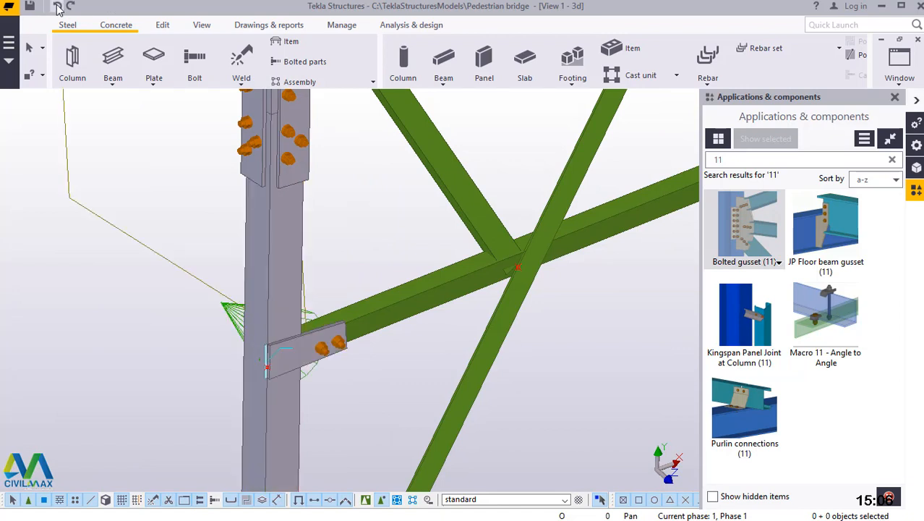
{"action": "left_click", "coordinate": [58, 8]}
{"action": "scroll", "coordinate": [344, 372], "scroll_direction": "down", "scroll_amount": 4}
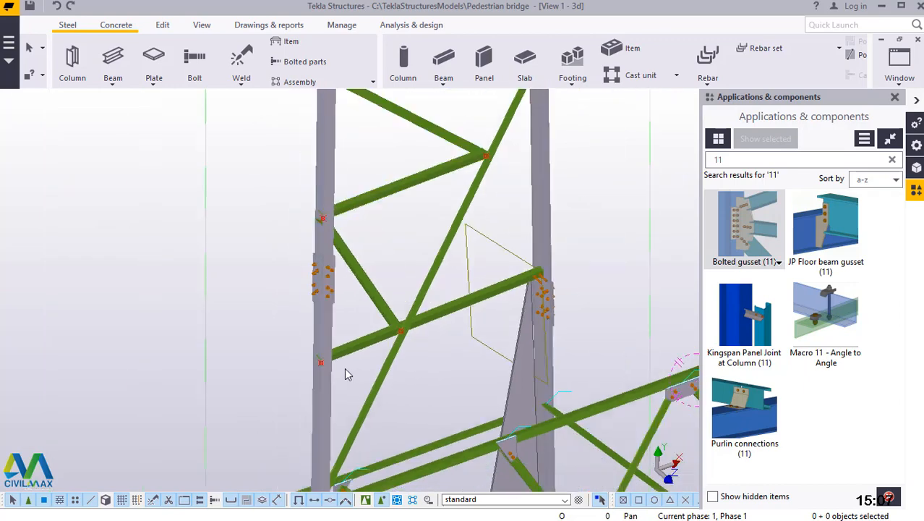
{"action": "scroll", "coordinate": [345, 374], "scroll_direction": "down", "scroll_amount": 3}
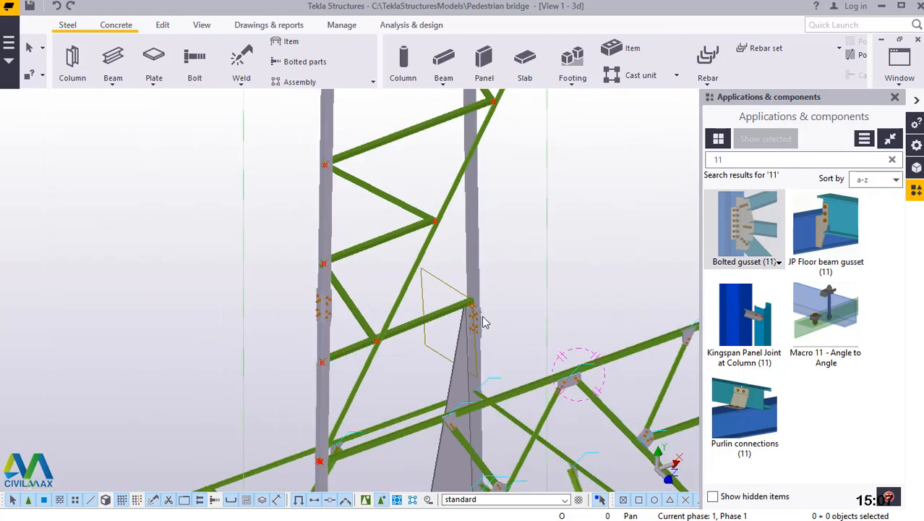
{"action": "left_click", "coordinate": [58, 8]}
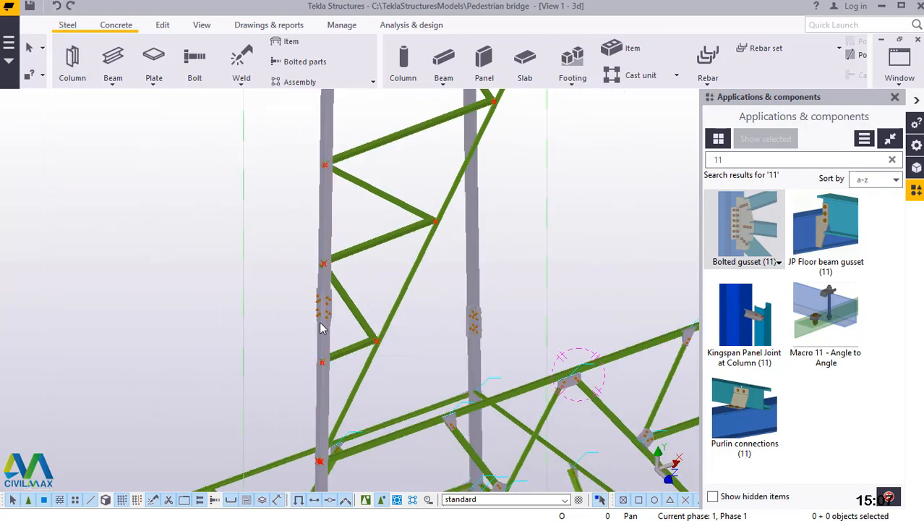
Apply Bolted gusset (11) between the column below the splice and the lowest secondary member.
{"action": "scroll", "coordinate": [340, 369], "scroll_direction": "up", "scroll_amount": 5}
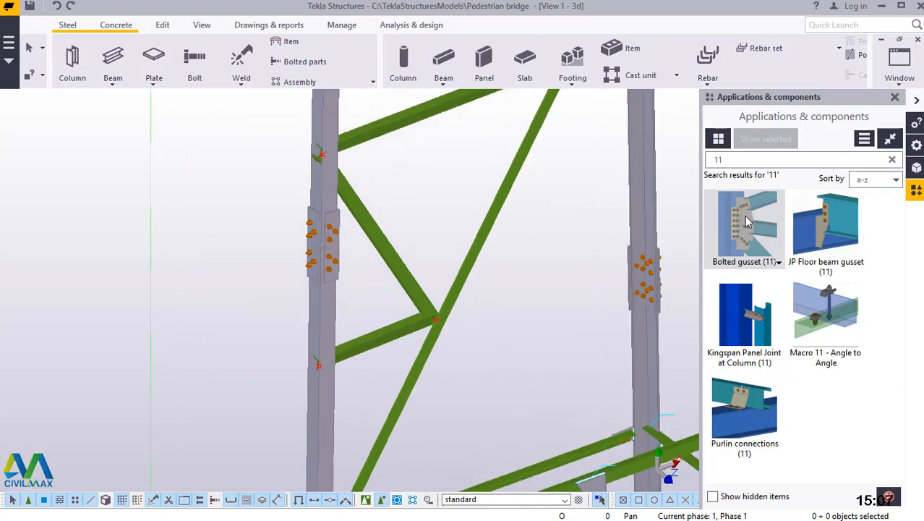
{"action": "left_click", "coordinate": [748, 222]}
{"action": "scroll", "coordinate": [329, 367], "scroll_direction": "up", "scroll_amount": 5}
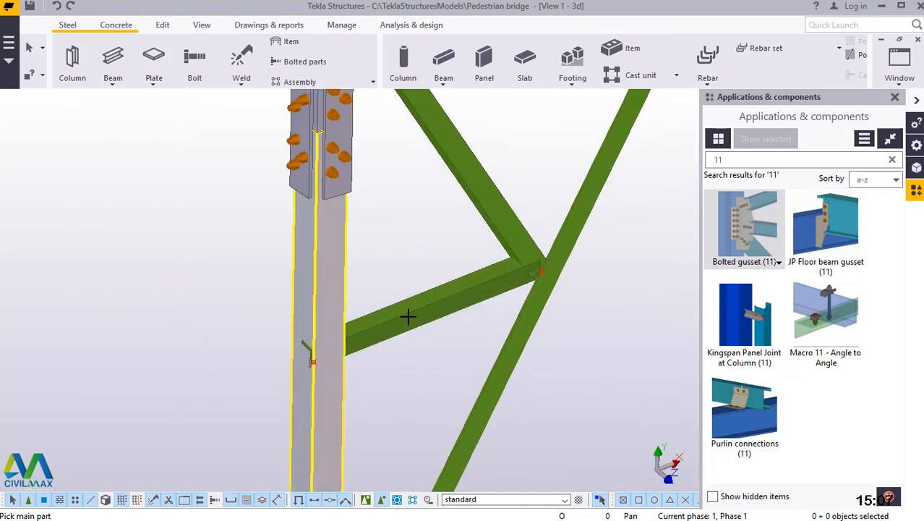
{"action": "left_click", "coordinate": [408, 316]}
{"action": "middle_click", "coordinate": [408, 316]}
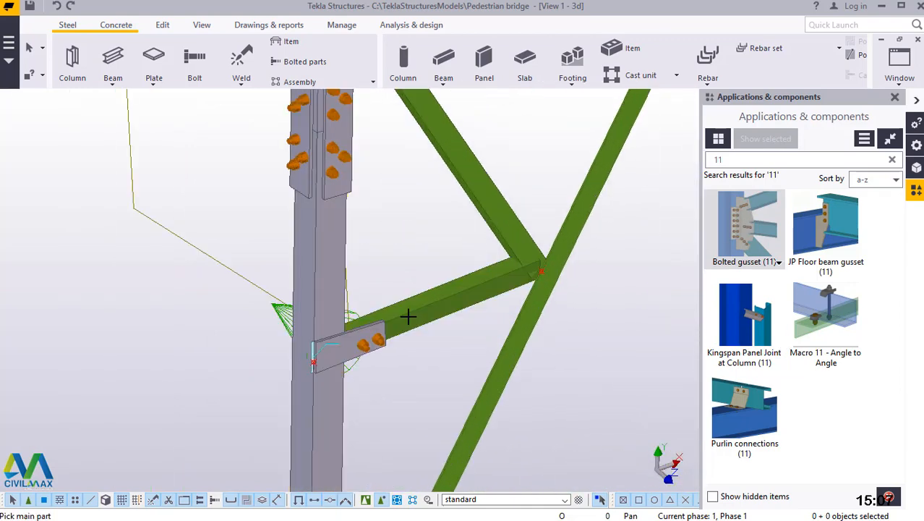
Connect the two lowest secondary members to the diagonal at their shared lower joint with Bolted gusset (11).
{"action": "scroll", "coordinate": [497, 296], "scroll_direction": "up", "scroll_amount": 4}
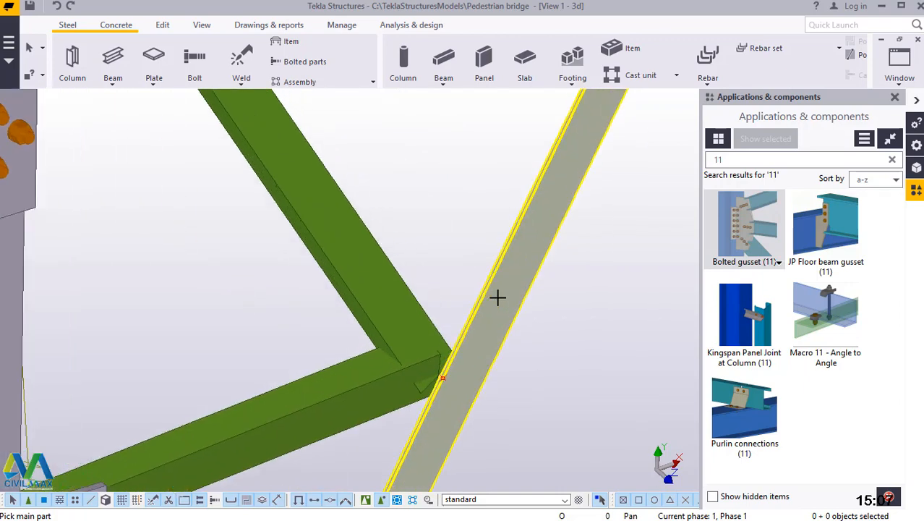
{"action": "left_click", "coordinate": [373, 307]}
{"action": "left_click", "coordinate": [363, 407]}
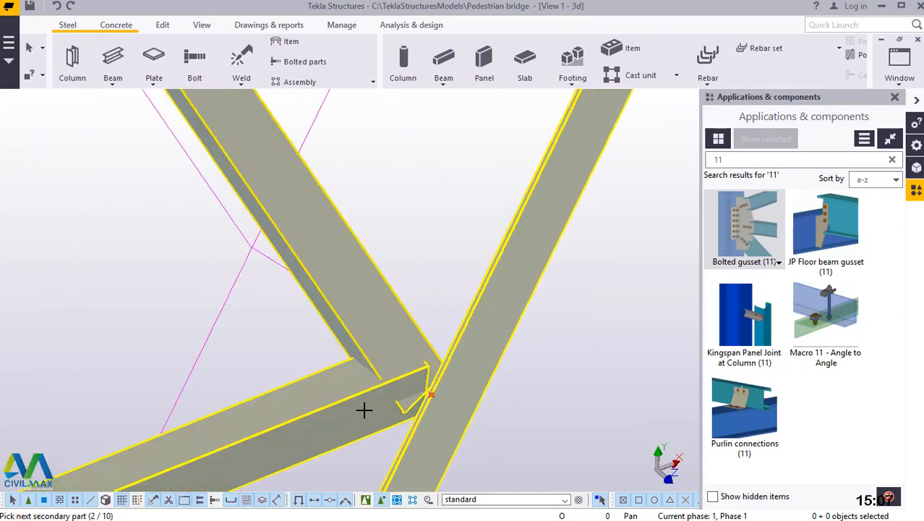
{"action": "middle_click", "coordinate": [363, 409]}
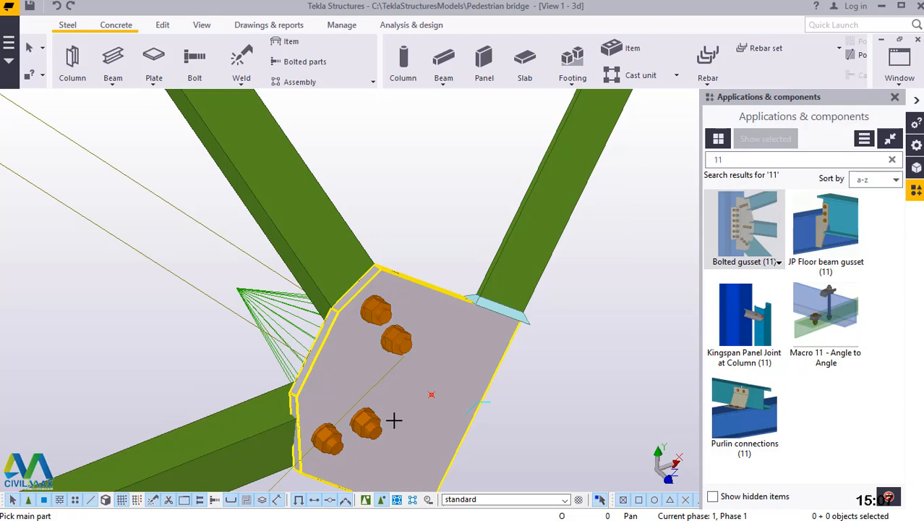
{"action": "scroll", "coordinate": [394, 420], "scroll_direction": "down", "scroll_amount": 6}
Add a Bolted gusset (11) joining the two secondary members to the column just above the splice.
{"action": "scroll", "coordinate": [319, 273], "scroll_direction": "up", "scroll_amount": 5}
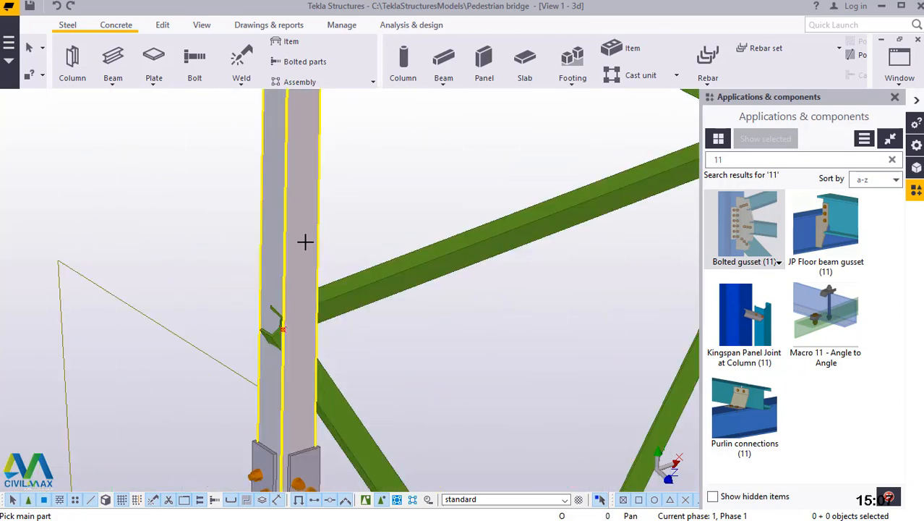
{"action": "left_click", "coordinate": [305, 241]}
{"action": "left_click", "coordinate": [359, 295]}
{"action": "left_click", "coordinate": [333, 395]}
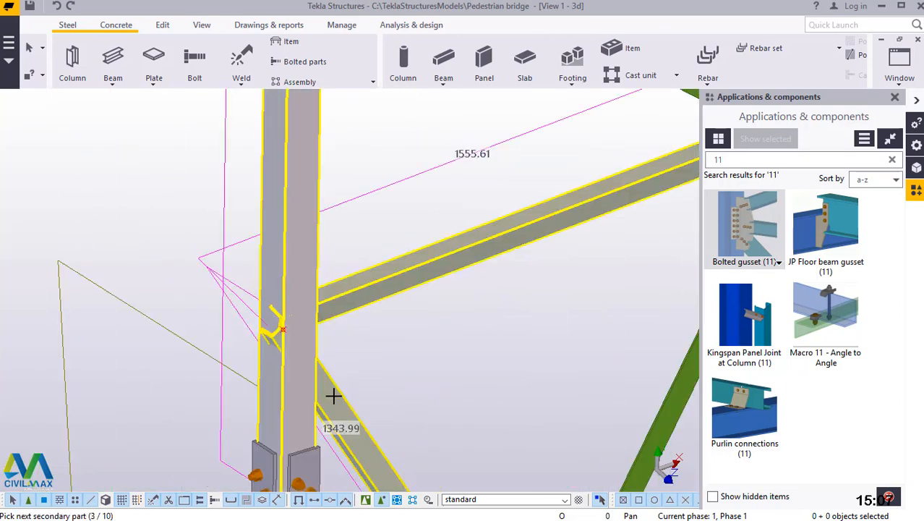
{"action": "middle_click", "coordinate": [333, 395]}
{"action": "scroll", "coordinate": [239, 400], "scroll_direction": "down", "scroll_amount": 3}
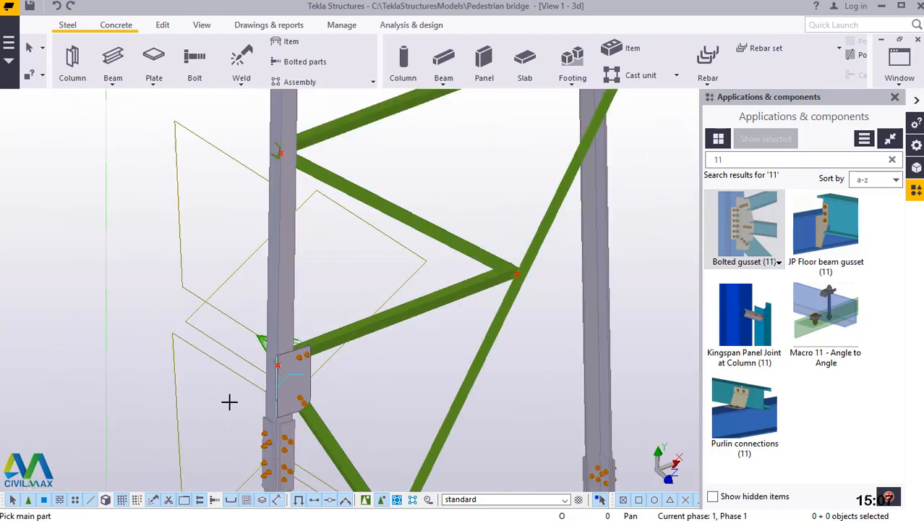
Apply Bolted gusset (11) at the diagonal's middle joint, with the diagonal as main part and both meeting members as secondaries.
{"action": "scroll", "coordinate": [413, 314], "scroll_direction": "up", "scroll_amount": 3}
{"action": "scroll", "coordinate": [445, 297], "scroll_direction": "up", "scroll_amount": 3}
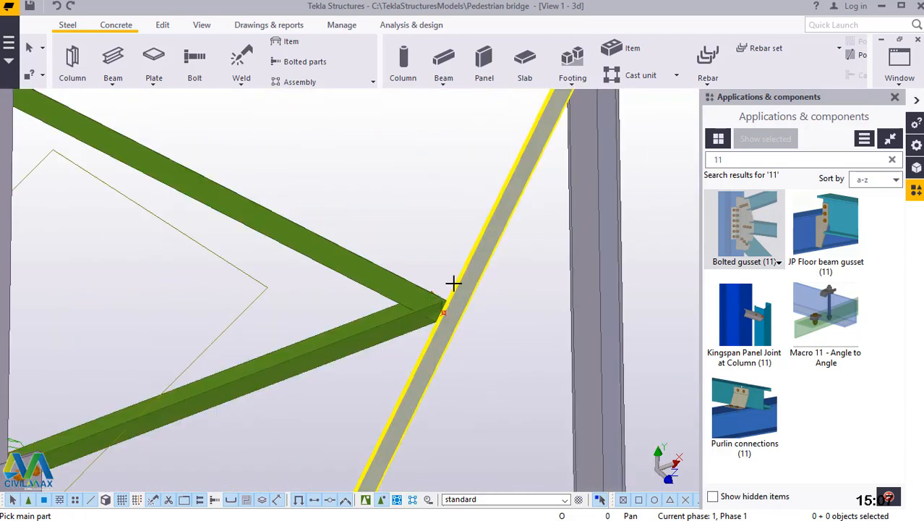
{"action": "left_click", "coordinate": [408, 284]}
{"action": "left_click", "coordinate": [397, 337]}
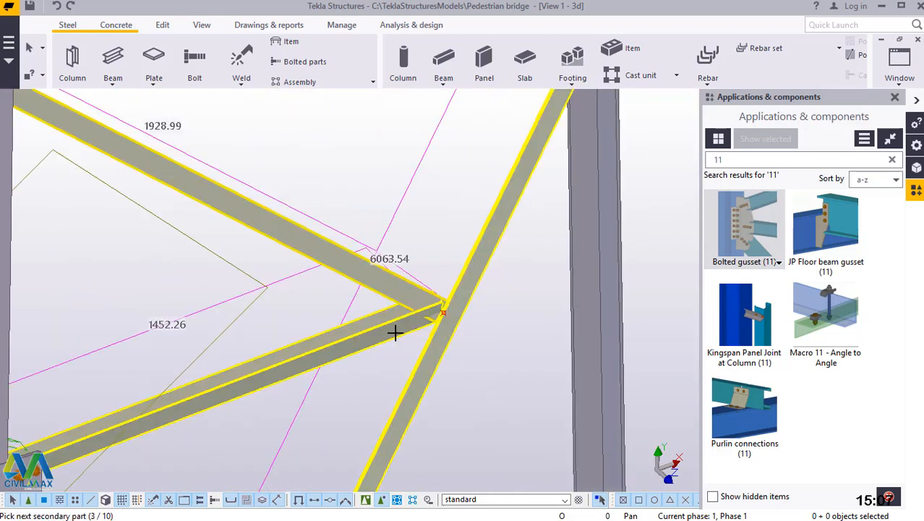
{"action": "middle_click", "coordinate": [394, 333]}
{"action": "scroll", "coordinate": [419, 396], "scroll_direction": "down", "scroll_amount": 4}
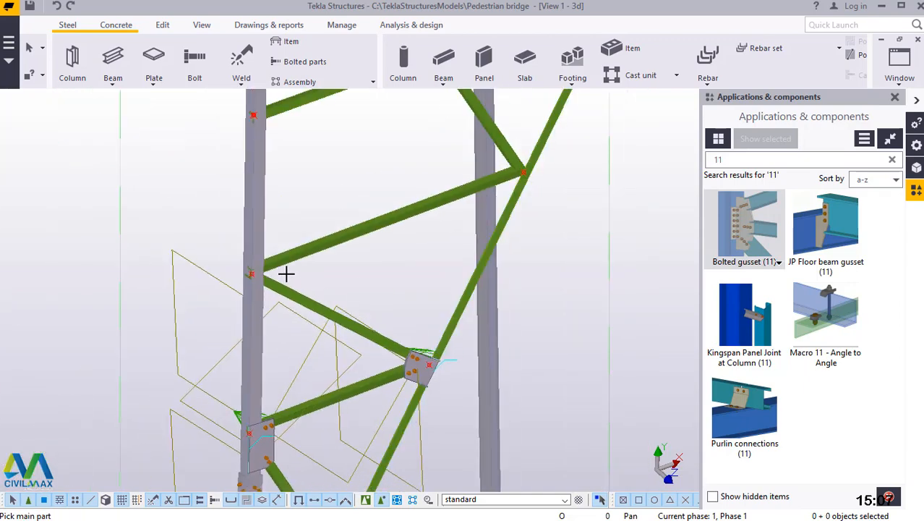
Connect the two secondary members meeting at the column's upper division point to the column with Bolted gusset (11).
{"action": "scroll", "coordinate": [286, 274], "scroll_direction": "up", "scroll_amount": 5}
{"action": "left_click", "coordinate": [237, 268]}
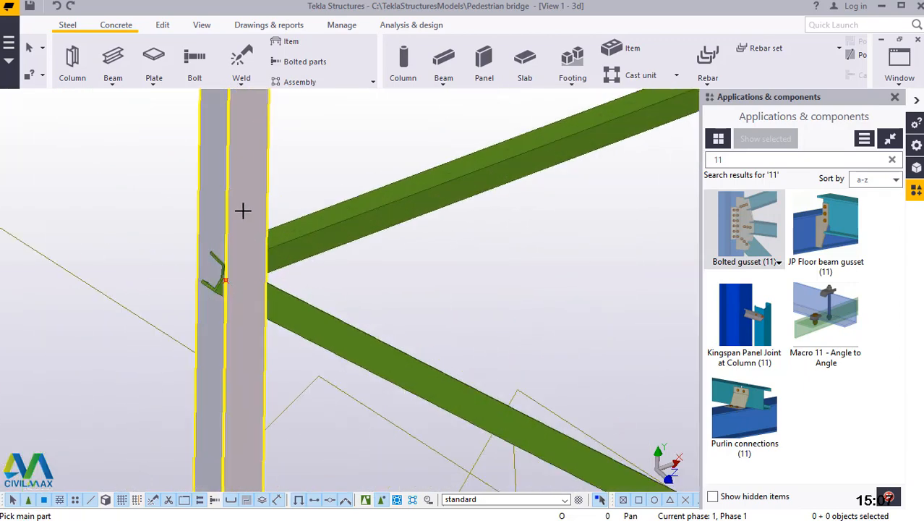
{"action": "left_click", "coordinate": [305, 306]}
{"action": "middle_click", "coordinate": [305, 306]}
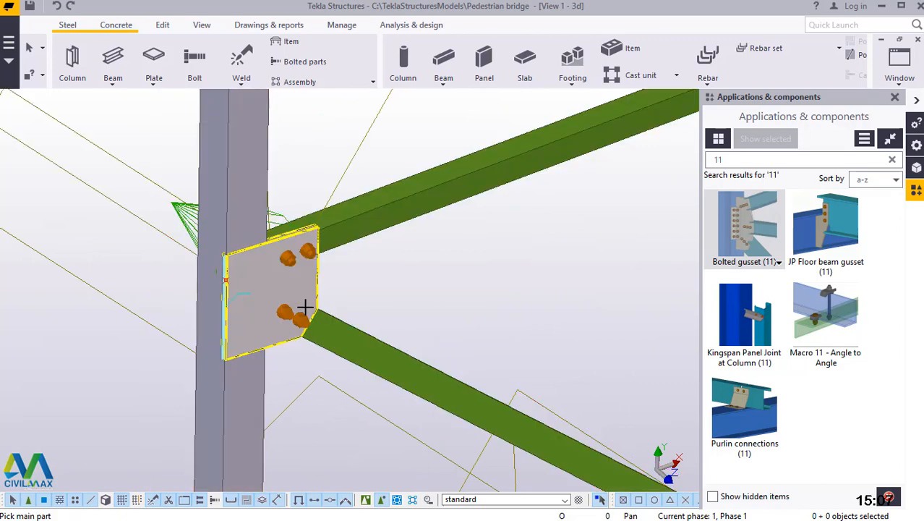
{"action": "scroll", "coordinate": [243, 384], "scroll_direction": "down", "scroll_amount": 4}
Apply Bolted gusset (11) at the diagonal's upper joint, joining the two secondary members to the diagonal.
{"action": "scroll", "coordinate": [498, 251], "scroll_direction": "up", "scroll_amount": 6}
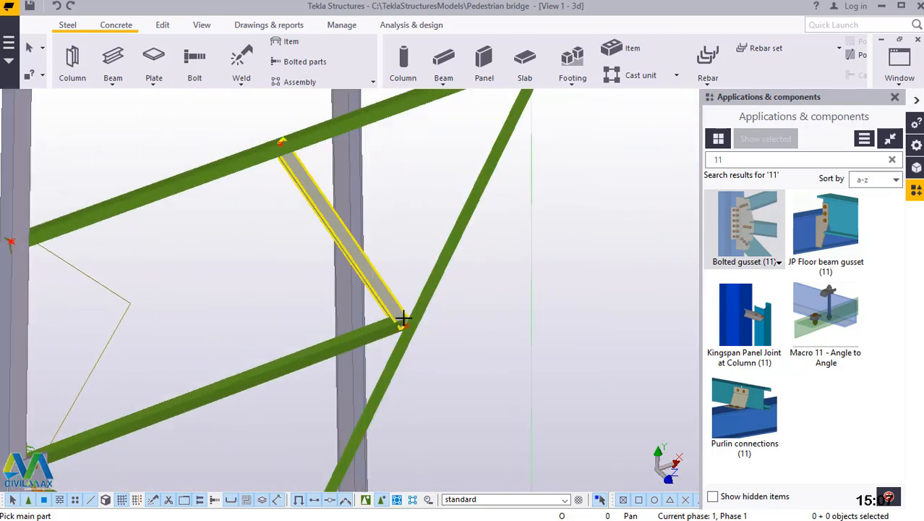
{"action": "left_click", "coordinate": [446, 283]}
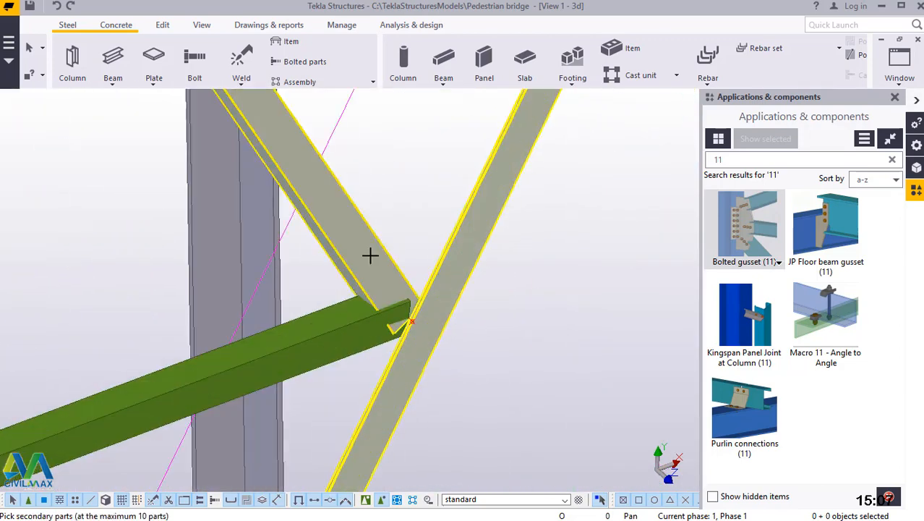
{"action": "left_click", "coordinate": [347, 325]}
{"action": "middle_click", "coordinate": [352, 326]}
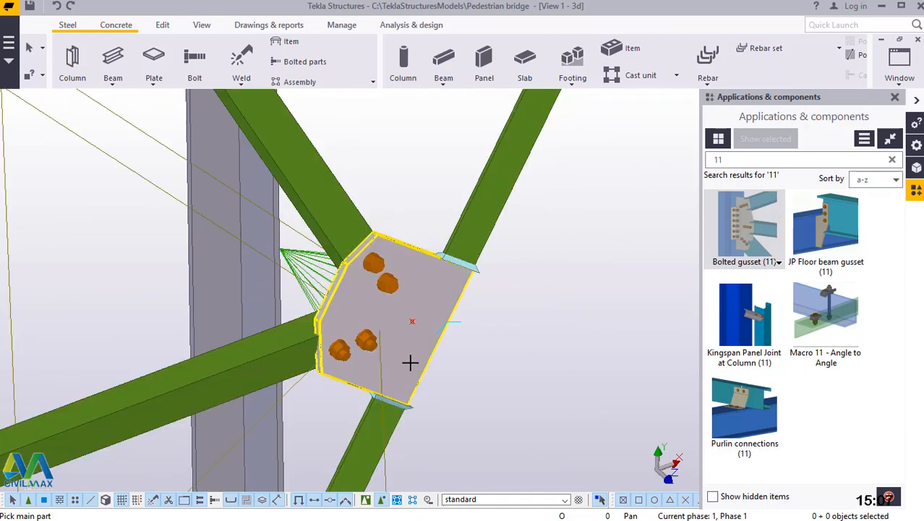
{"action": "scroll", "coordinate": [473, 369], "scroll_direction": "down", "scroll_amount": 6}
Connect the short top secondary member to the upper horizontal brace with Bolted gusset (11).
{"action": "scroll", "coordinate": [362, 234], "scroll_direction": "up", "scroll_amount": 3}
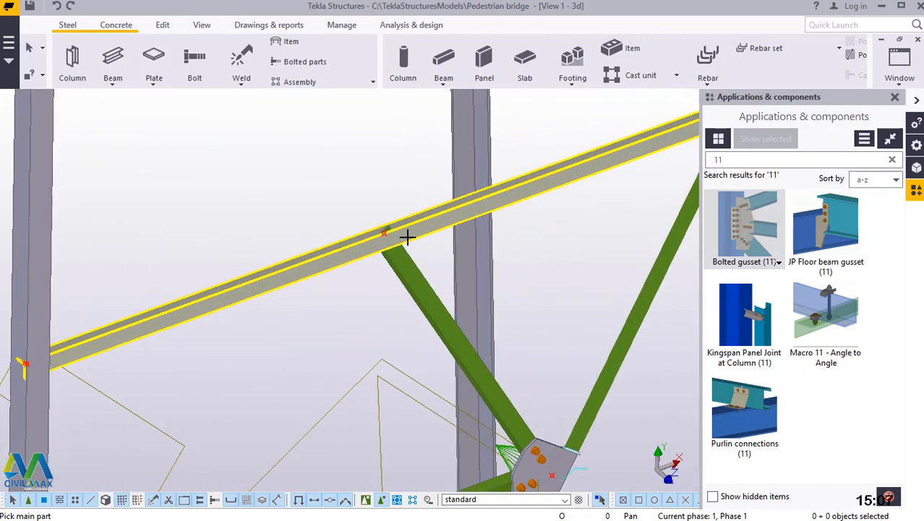
{"action": "scroll", "coordinate": [423, 221], "scroll_direction": "up", "scroll_amount": 2}
{"action": "left_click", "coordinate": [424, 221]}
{"action": "left_click", "coordinate": [396, 274]}
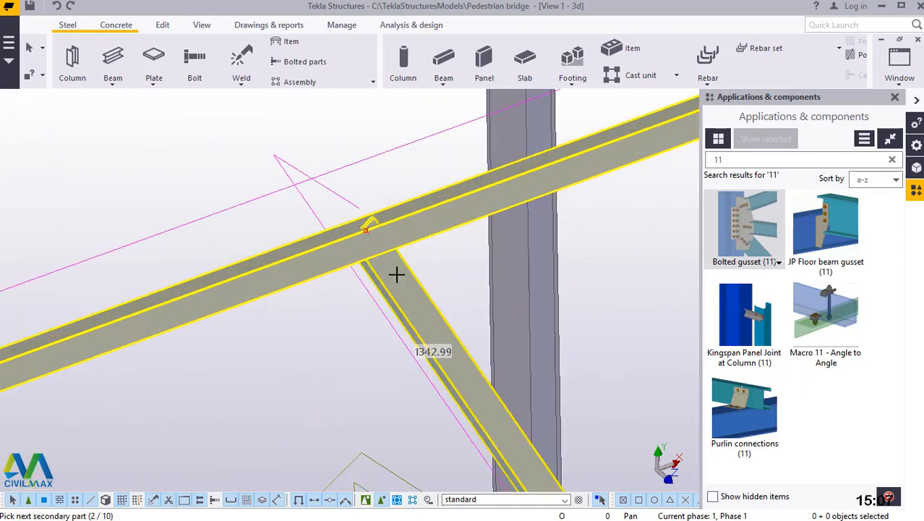
{"action": "middle_click", "coordinate": [396, 274]}
{"action": "scroll", "coordinate": [339, 324], "scroll_direction": "down", "scroll_amount": 5}
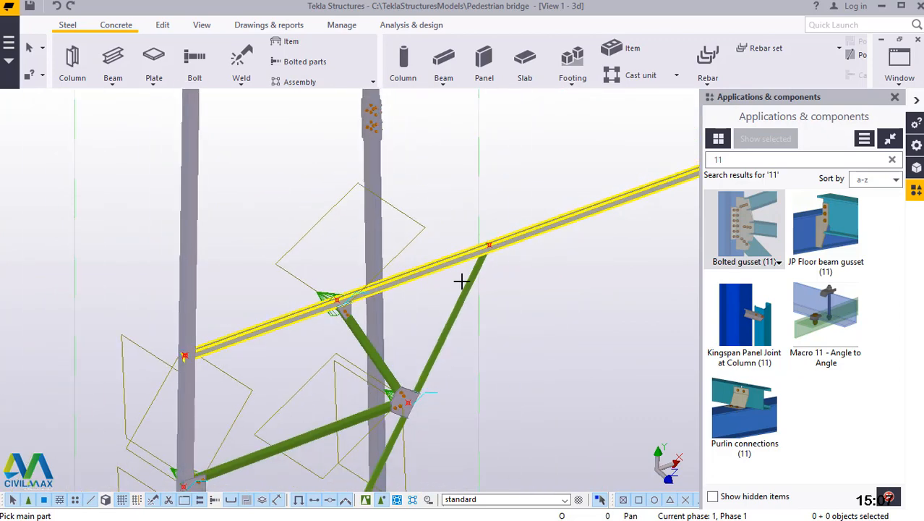
{"action": "scroll", "coordinate": [448, 228], "scroll_direction": "down", "scroll_amount": 3}
End the component command and redraw the view to clear the leftover point markers and component outlines.
{"action": "right_click", "coordinate": [502, 116]}
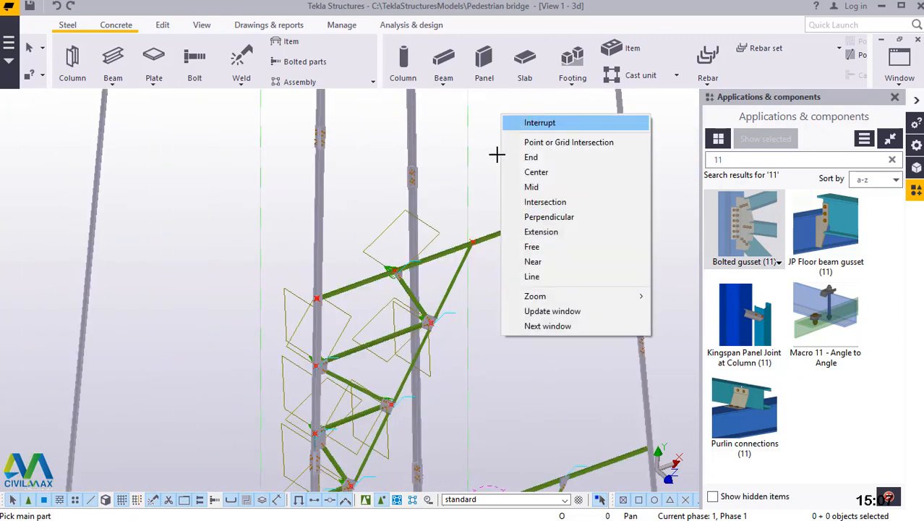
{"action": "left_click", "coordinate": [515, 123]}
{"action": "right_click", "coordinate": [511, 109]}
{"action": "left_click", "coordinate": [494, 125]}
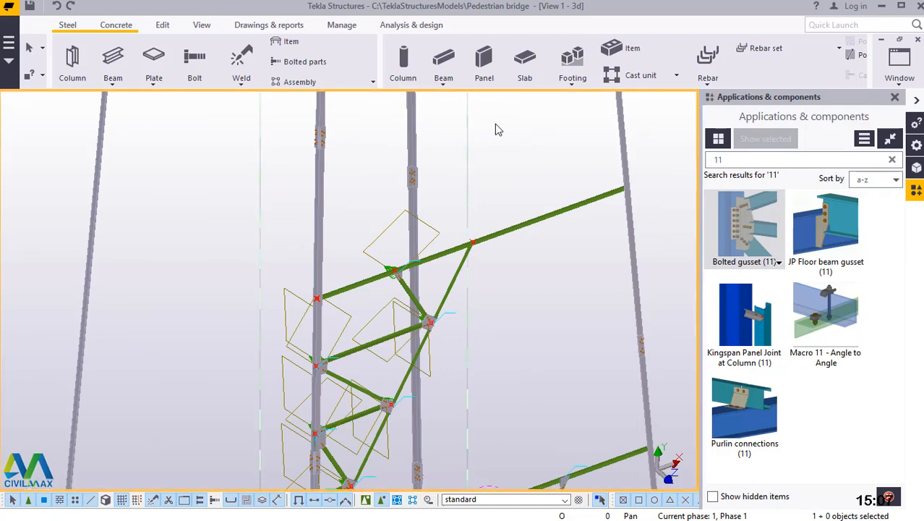
{"action": "right_click", "coordinate": [496, 124]}
{"action": "left_click", "coordinate": [548, 201]}
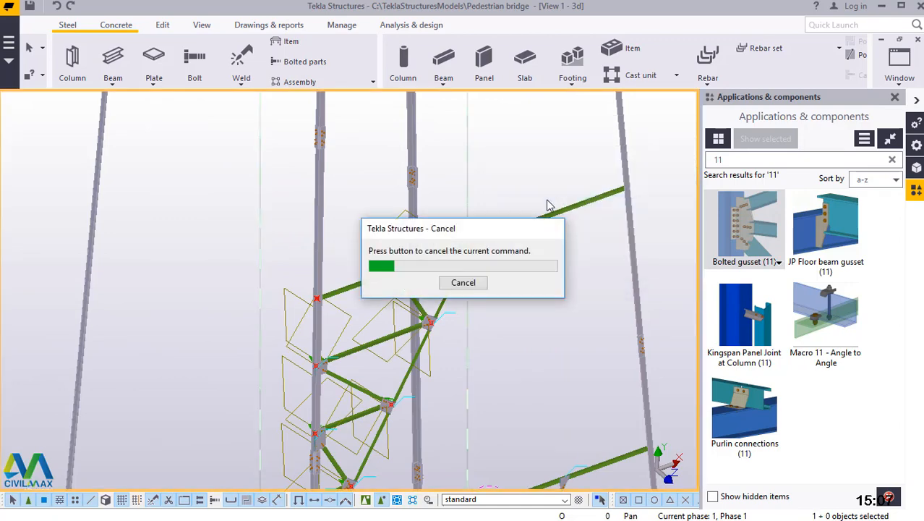
Rotate the view about the top of the diagonal so the half-braced tower face can be seen nearly head-on.
{"action": "scroll", "coordinate": [547, 205], "scroll_direction": "down", "scroll_amount": 6}
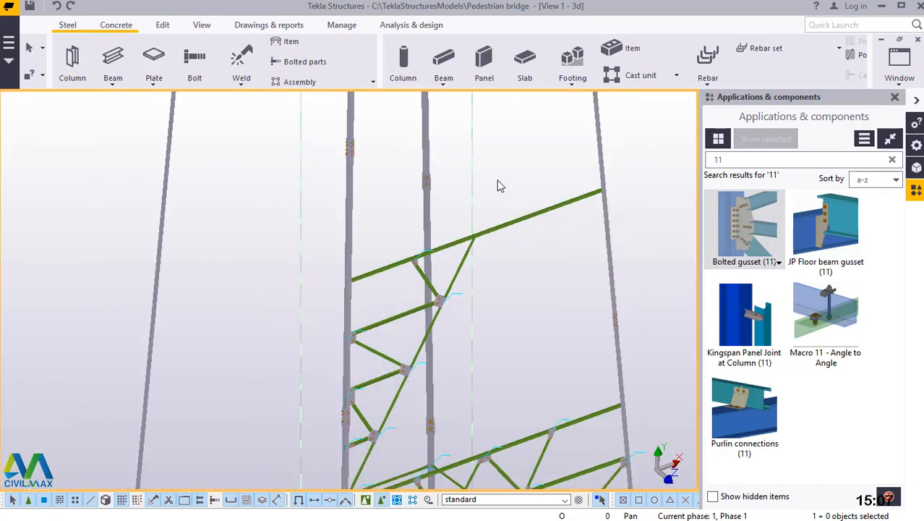
{"action": "scroll", "coordinate": [425, 268], "scroll_direction": "up", "scroll_amount": 2}
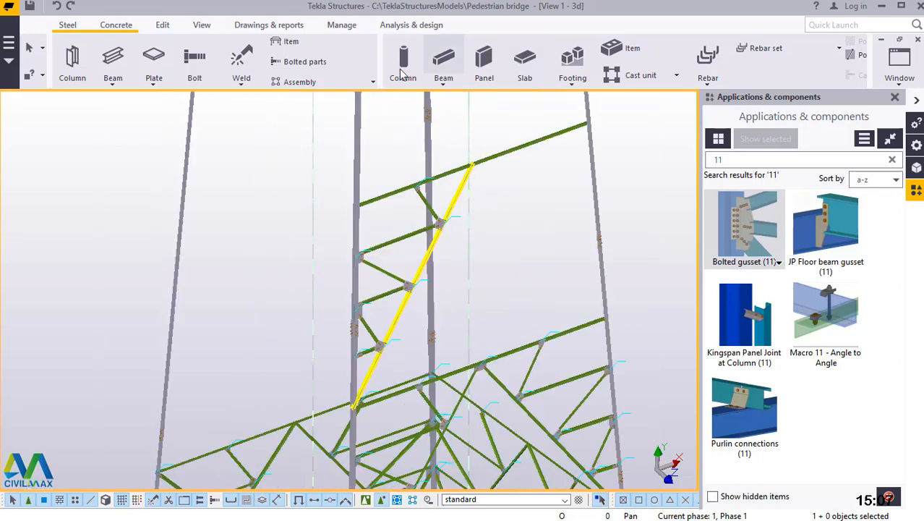
{"action": "left_click", "coordinate": [202, 25]}
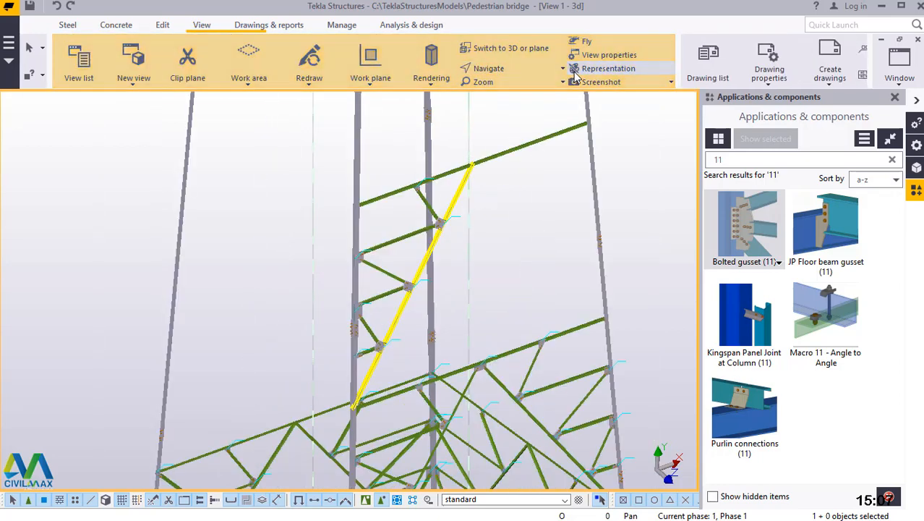
{"action": "left_click", "coordinate": [515, 69]}
{"action": "left_click", "coordinate": [505, 117]}
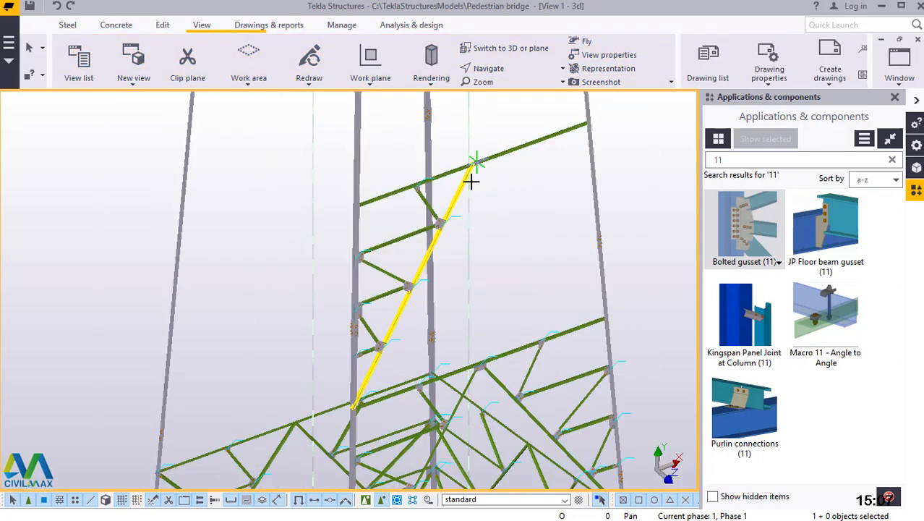
{"action": "left_click", "coordinate": [470, 180]}
{"action": "middle_click_drag", "start_coordinate": [470, 178], "coordinate": [411, 155], "text": "ctrl"}
{"action": "right_click", "coordinate": [510, 197]}
{"action": "left_click", "coordinate": [549, 204]}
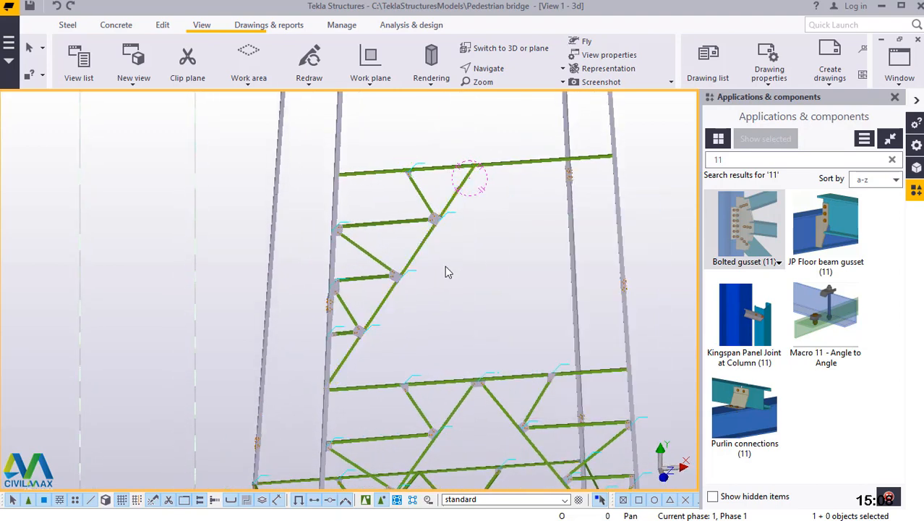
Mirror-copy the diagonal with its zigzag members and gusset connections about grid line B, using X0 2000 and angle -90.
{"action": "scroll", "coordinate": [445, 268], "scroll_direction": "up", "scroll_amount": 2}
{"action": "left_click_drag", "start_coordinate": [485, 167], "coordinate": [317, 379]}
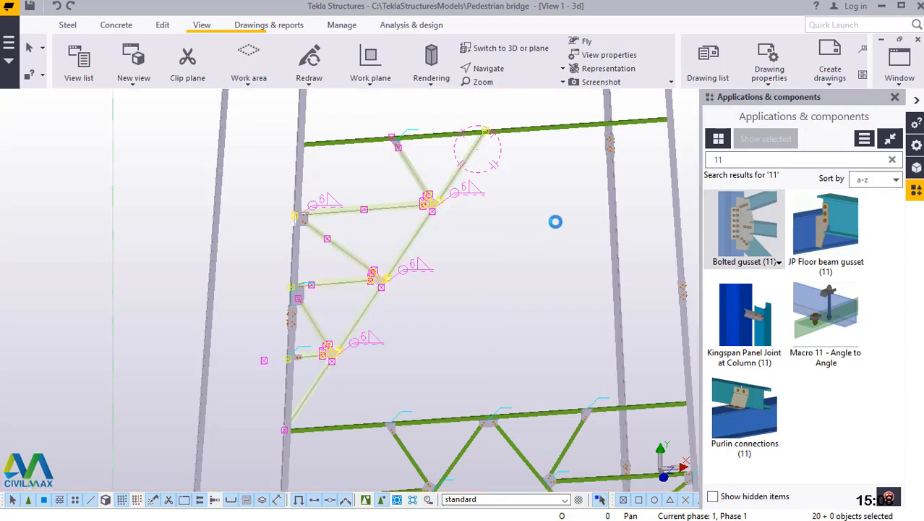
{"action": "right_click", "coordinate": [540, 196]}
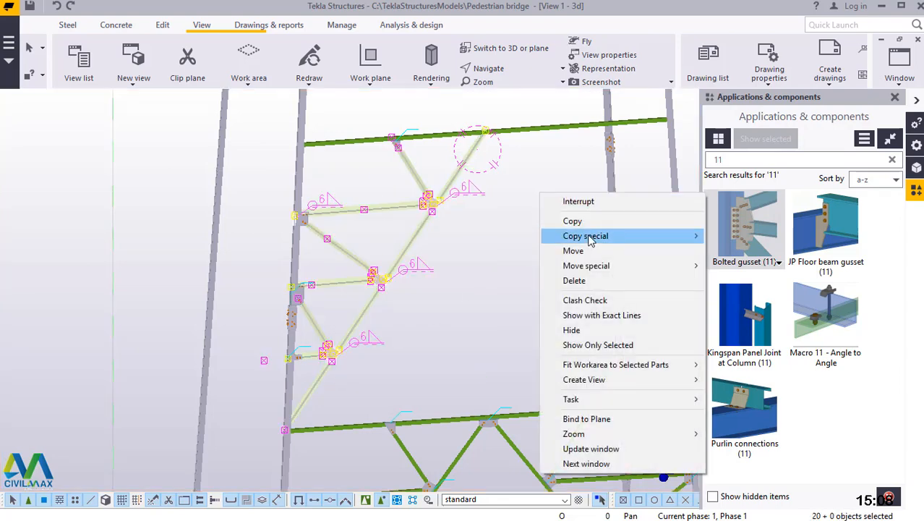
{"action": "mouse_move", "coordinate": [591, 240]}
{"action": "left_click", "coordinate": [732, 262]}
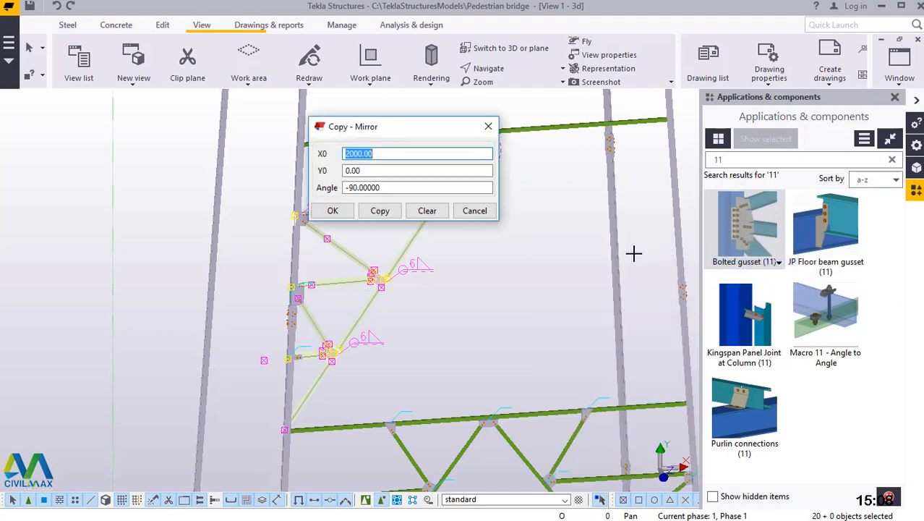
{"action": "scroll", "coordinate": [500, 256], "scroll_direction": "down", "scroll_amount": 2}
{"action": "scroll", "coordinate": [513, 255], "scroll_direction": "down", "scroll_amount": 5}
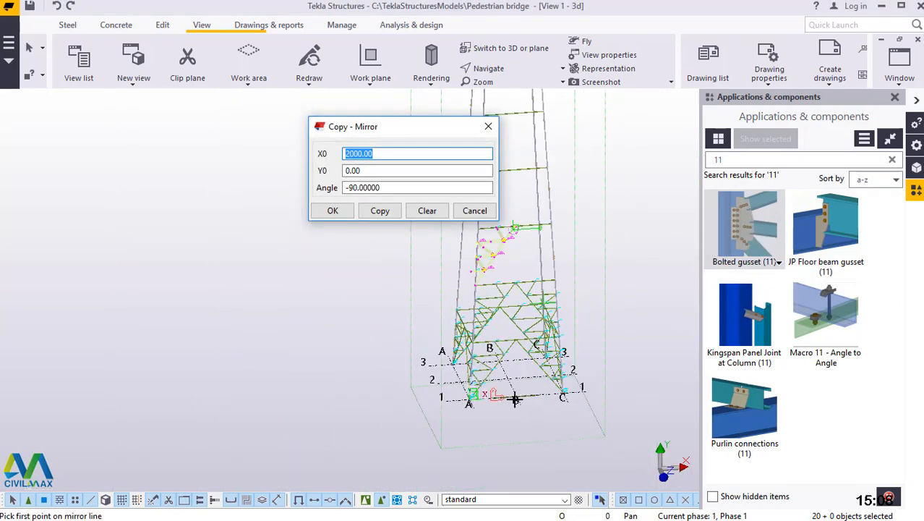
{"action": "scroll", "coordinate": [512, 399], "scroll_direction": "up", "scroll_amount": 5}
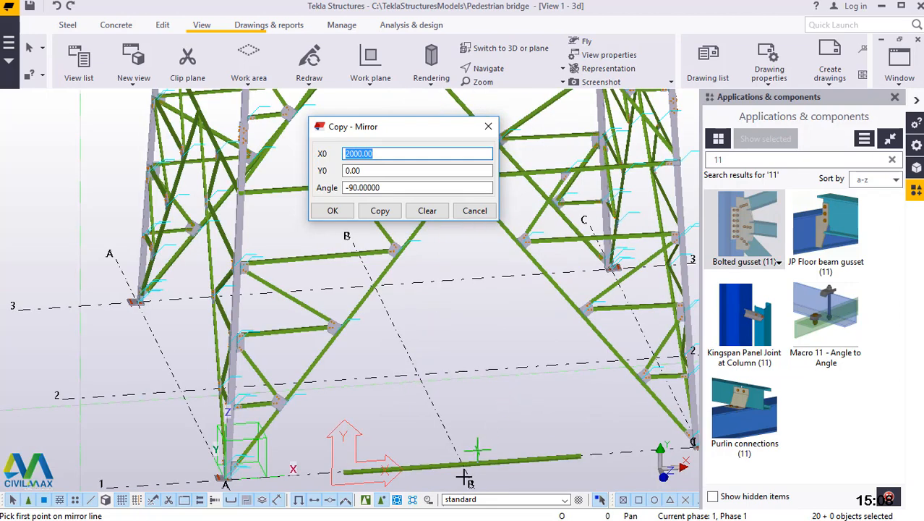
{"action": "scroll", "coordinate": [458, 476], "scroll_direction": "up", "scroll_amount": 3}
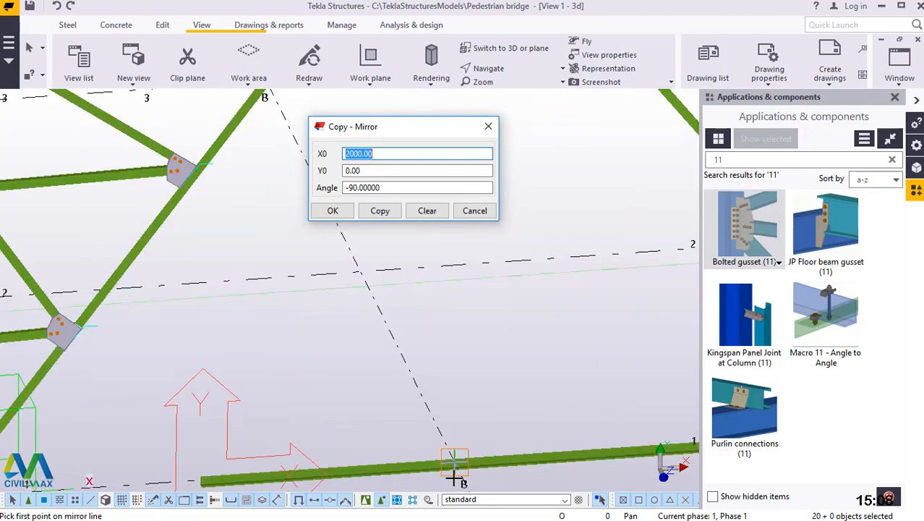
{"action": "scroll", "coordinate": [454, 477], "scroll_direction": "up", "scroll_amount": 3}
{"action": "scroll", "coordinate": [466, 454], "scroll_direction": "up", "scroll_amount": 3}
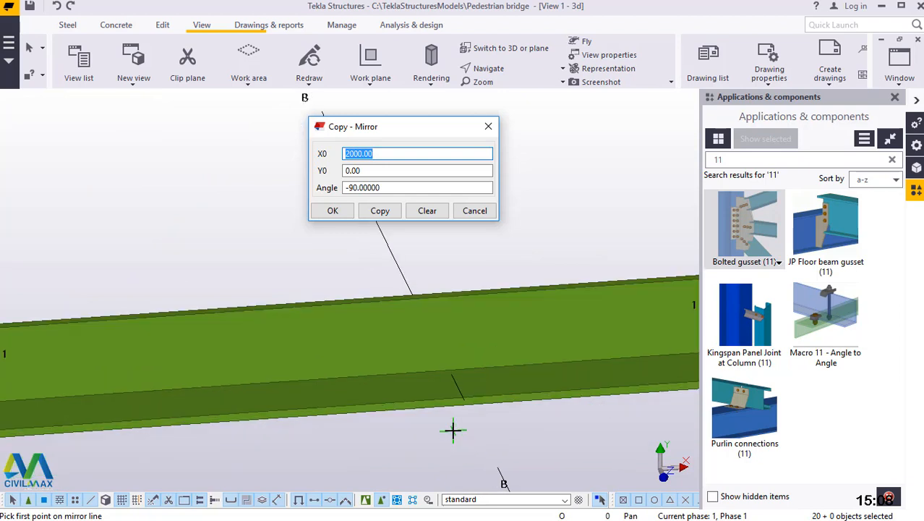
{"action": "scroll", "coordinate": [450, 405], "scroll_direction": "up", "scroll_amount": 3}
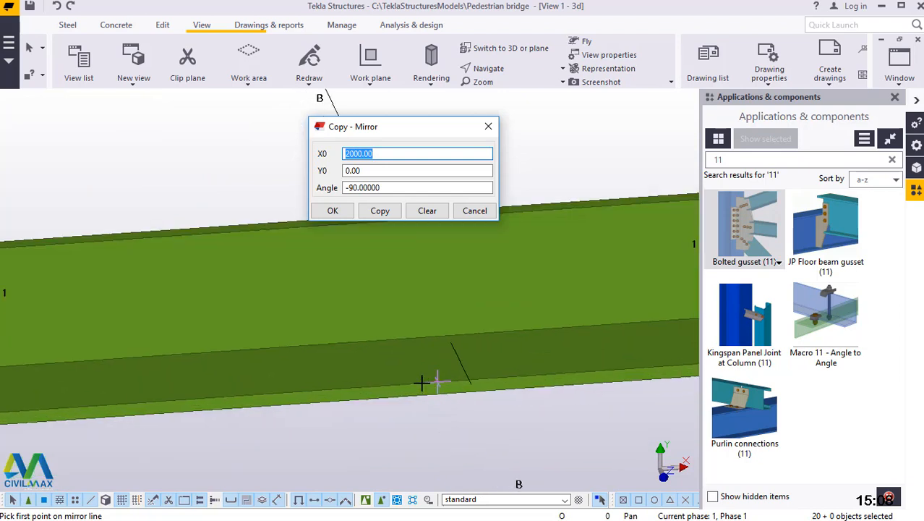
{"action": "scroll", "coordinate": [436, 381], "scroll_direction": "up", "scroll_amount": 3}
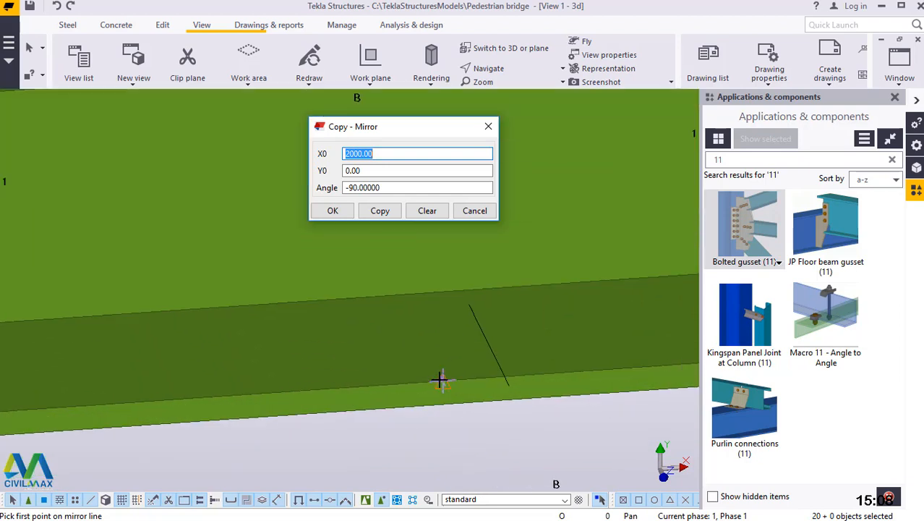
{"action": "left_click", "coordinate": [441, 381]}
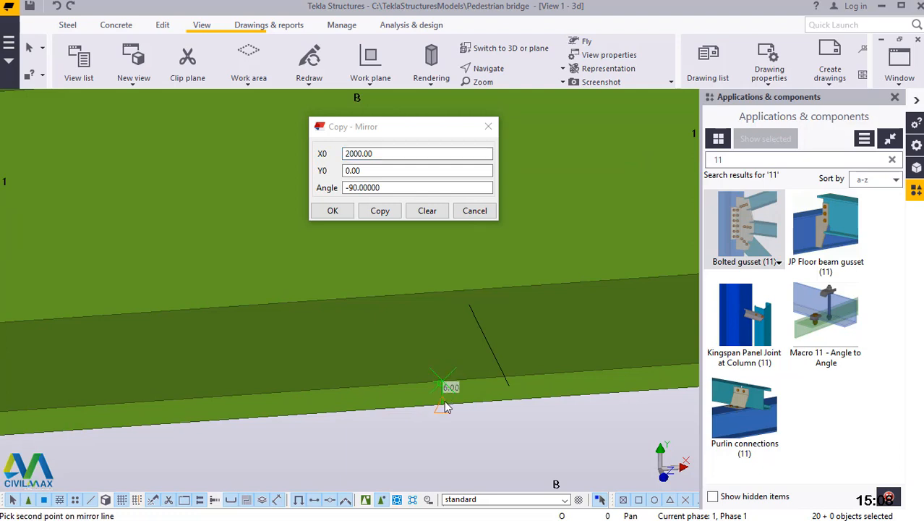
{"action": "left_click", "coordinate": [376, 210]}
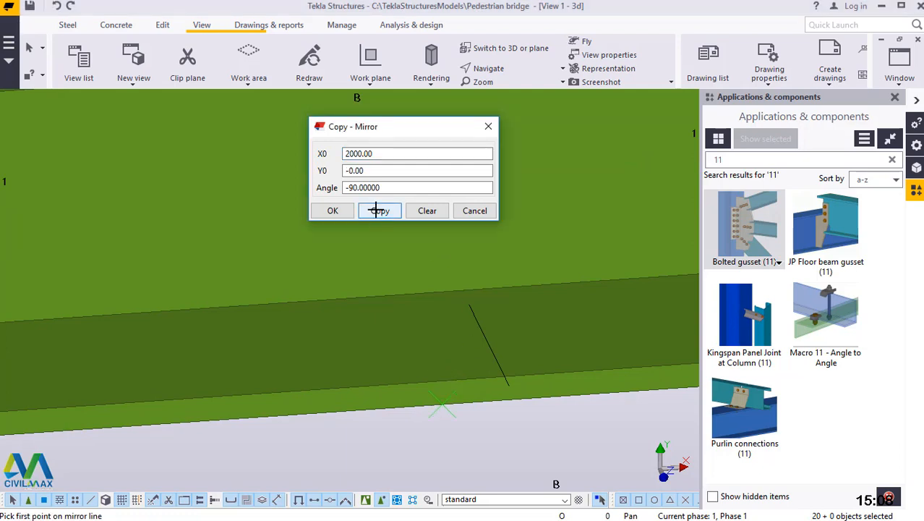
{"action": "left_click", "coordinate": [376, 210]}
{"action": "left_click", "coordinate": [333, 211]}
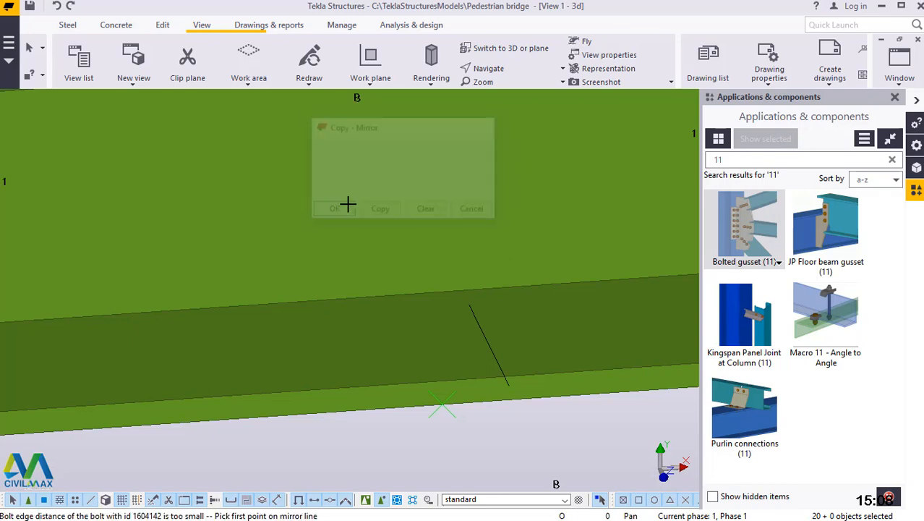
End the mirror command and redraw the view to clear the component outlines around the mirrored bracing.
{"action": "scroll", "coordinate": [464, 413], "scroll_direction": "down", "scroll_amount": 5}
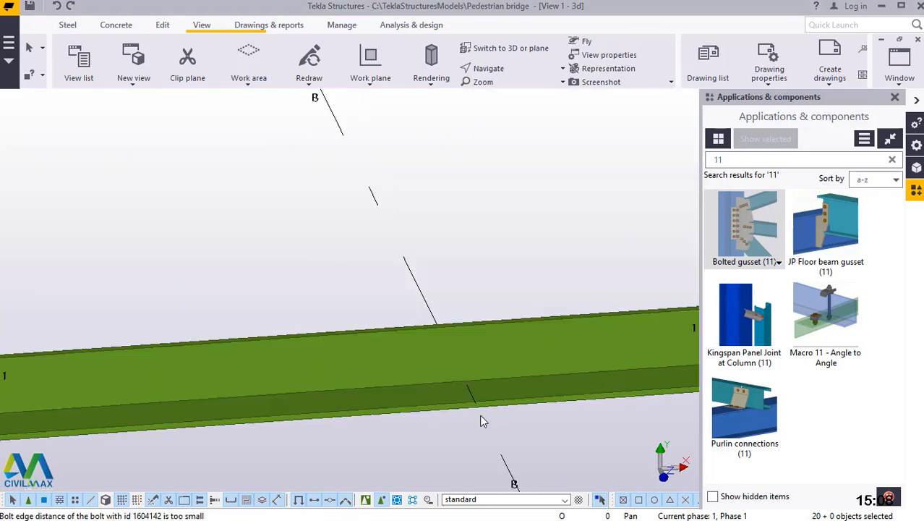
{"action": "scroll", "coordinate": [474, 415], "scroll_direction": "down", "scroll_amount": 8}
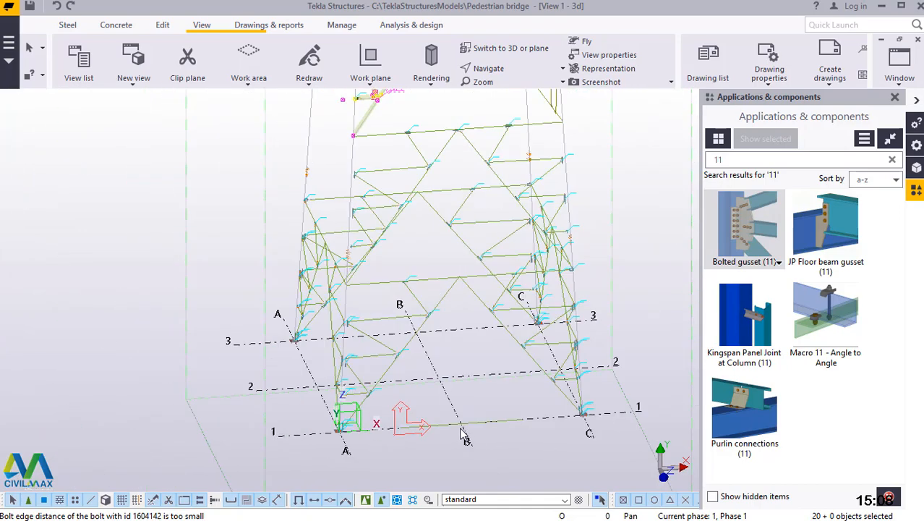
{"action": "scroll", "coordinate": [464, 433], "scroll_direction": "down", "scroll_amount": 3}
{"action": "scroll", "coordinate": [477, 283], "scroll_direction": "up", "scroll_amount": 7}
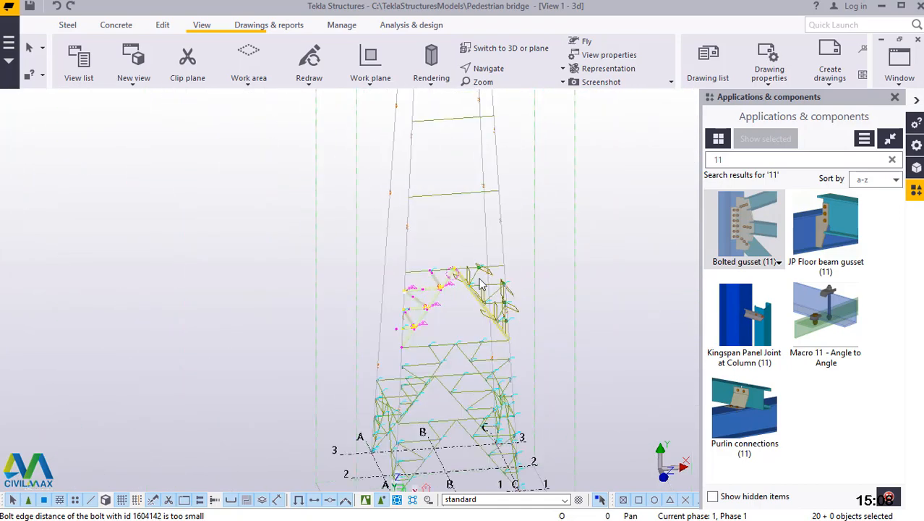
{"action": "scroll", "coordinate": [499, 284], "scroll_direction": "up", "scroll_amount": 2}
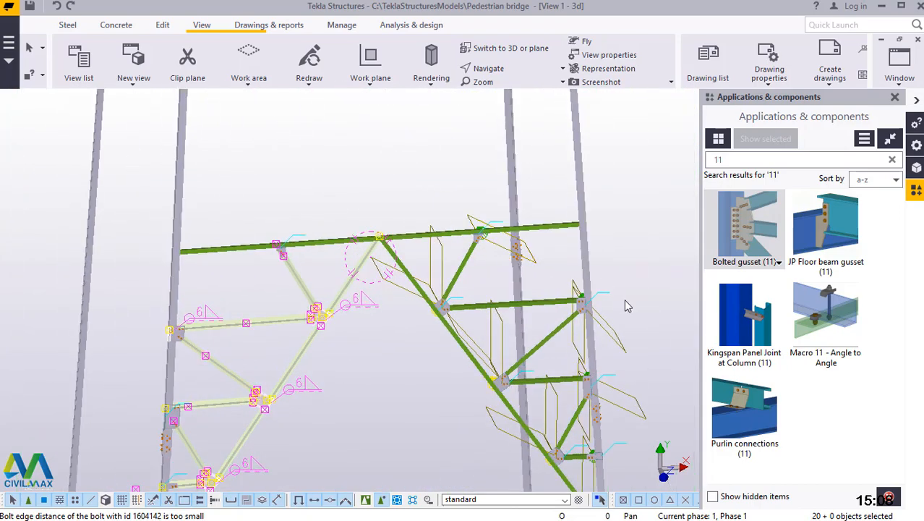
{"action": "right_click", "coordinate": [332, 138]}
{"action": "left_click", "coordinate": [296, 128]}
{"action": "right_click", "coordinate": [292, 121]}
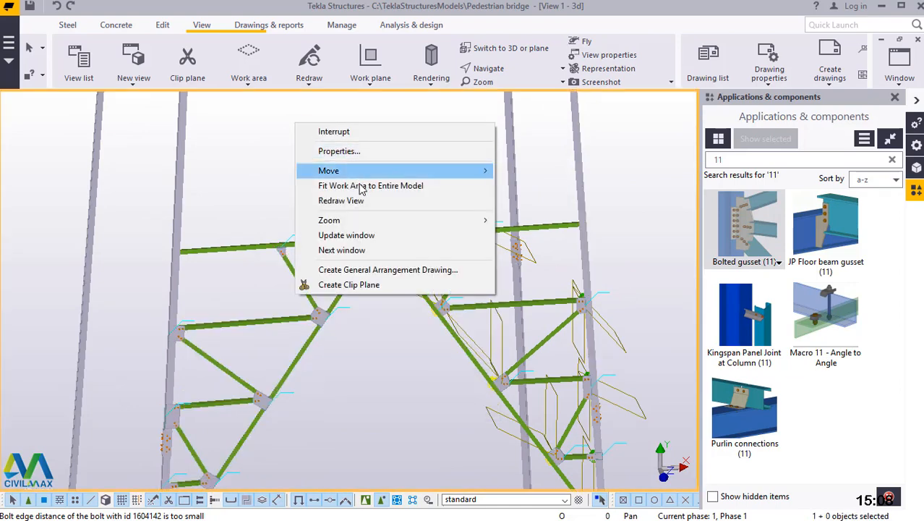
{"action": "left_click", "coordinate": [352, 202]}
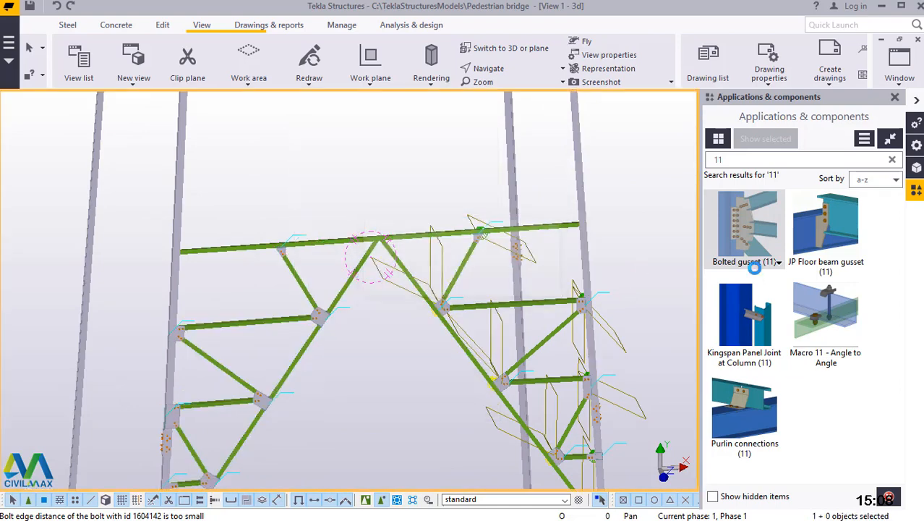
Connect the two diagonals meeting at the middle of the upper horizontal brace to that brace with Bolted gusset (11).
{"action": "scroll", "coordinate": [563, 358], "scroll_direction": "up", "scroll_amount": 2}
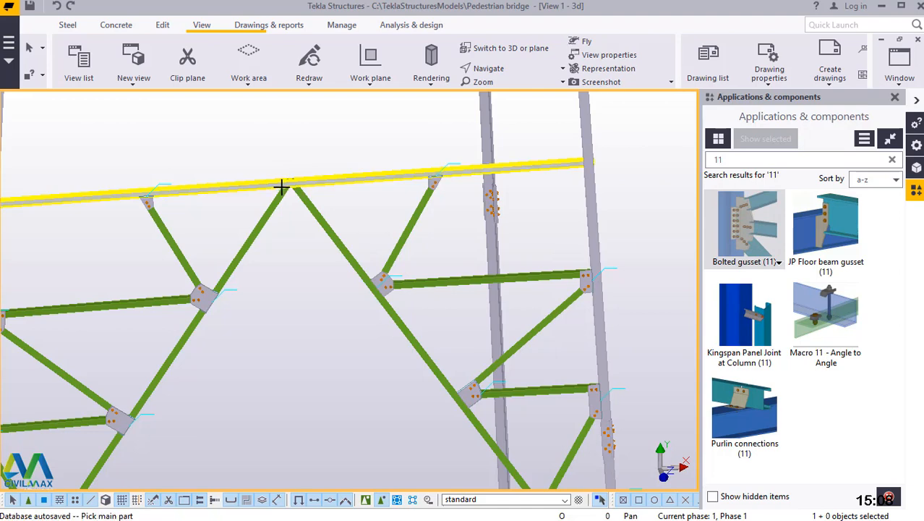
{"action": "scroll", "coordinate": [282, 186], "scroll_direction": "up", "scroll_amount": 5}
{"action": "scroll", "coordinate": [325, 177], "scroll_direction": "up", "scroll_amount": 1}
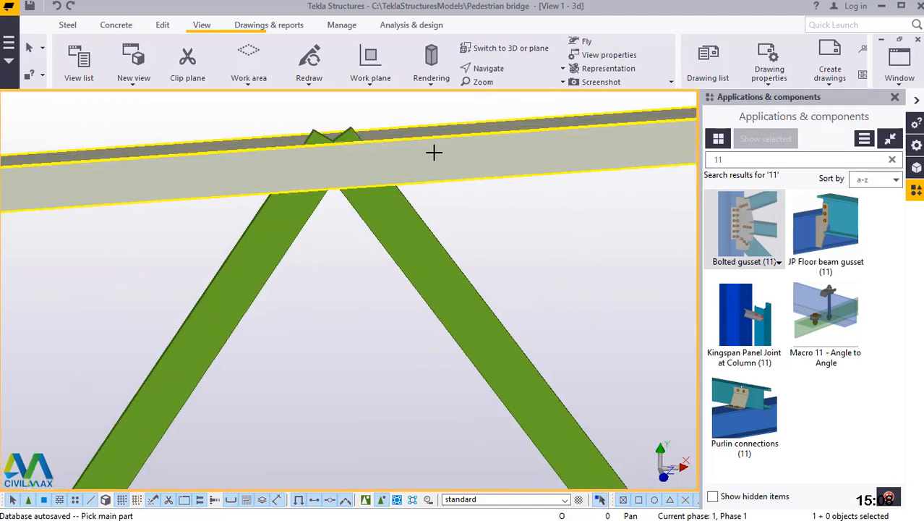
{"action": "left_click", "coordinate": [410, 205]}
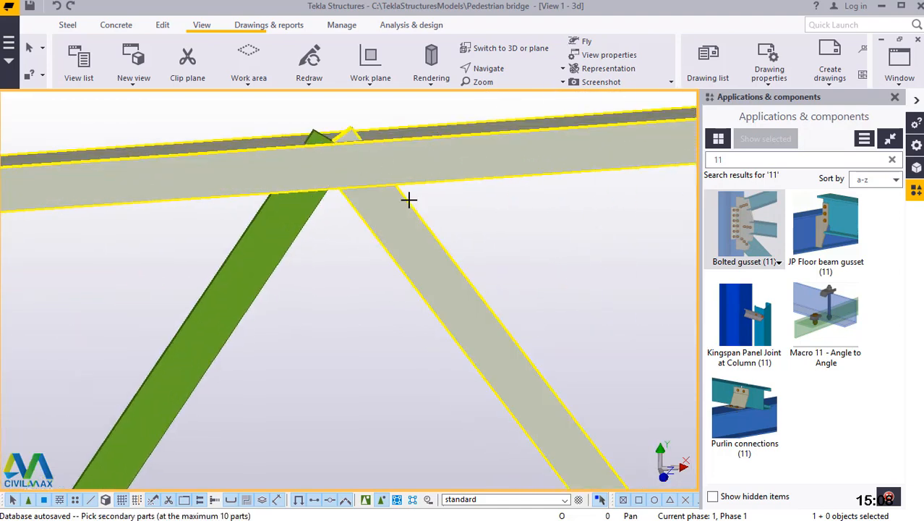
{"action": "left_click", "coordinate": [402, 215]}
{"action": "left_click", "coordinate": [283, 218]}
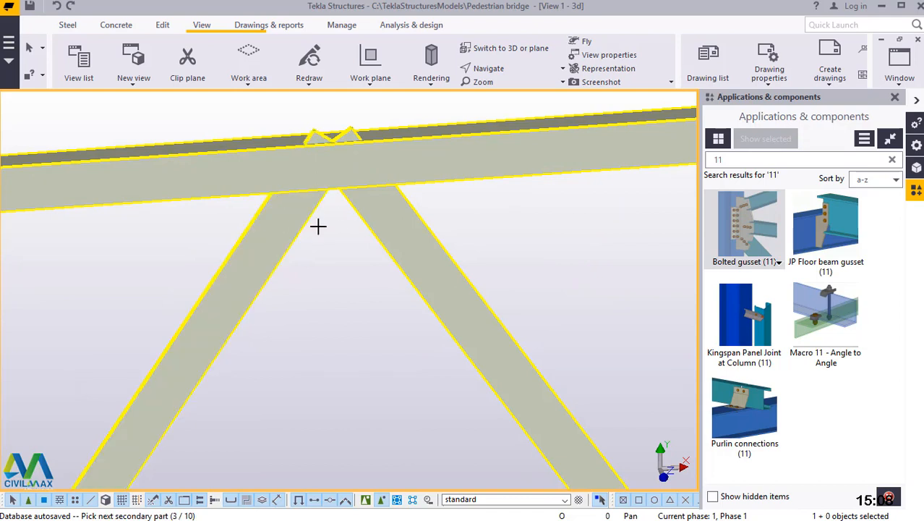
{"action": "middle_click", "coordinate": [321, 230]}
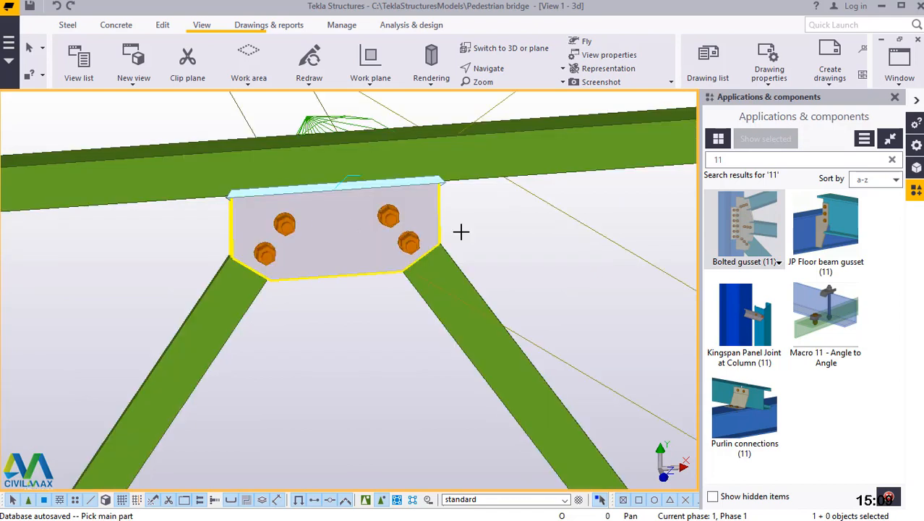
End the gusset command and redraw the view to clear the outlines around the apex connection.
{"action": "right_click", "coordinate": [515, 233]}
{"action": "left_click", "coordinate": [515, 233]}
{"action": "right_click", "coordinate": [511, 218]}
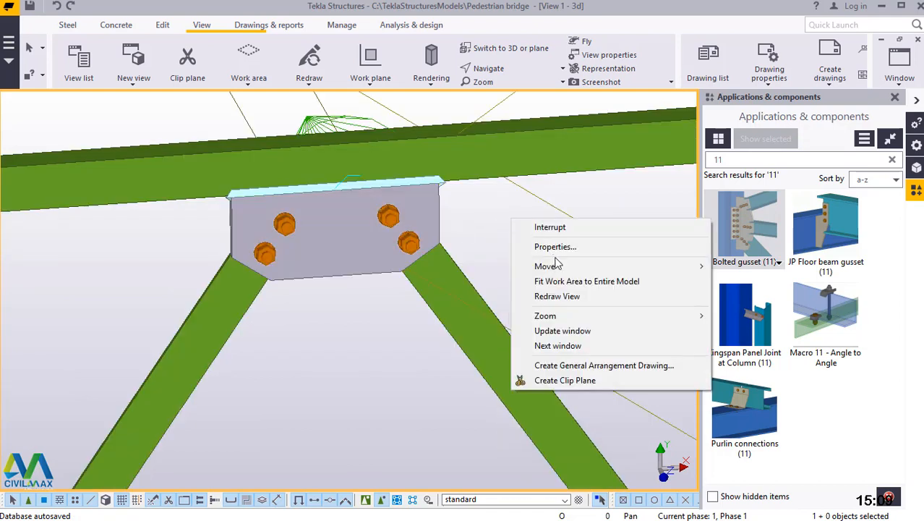
{"action": "left_click", "coordinate": [573, 297]}
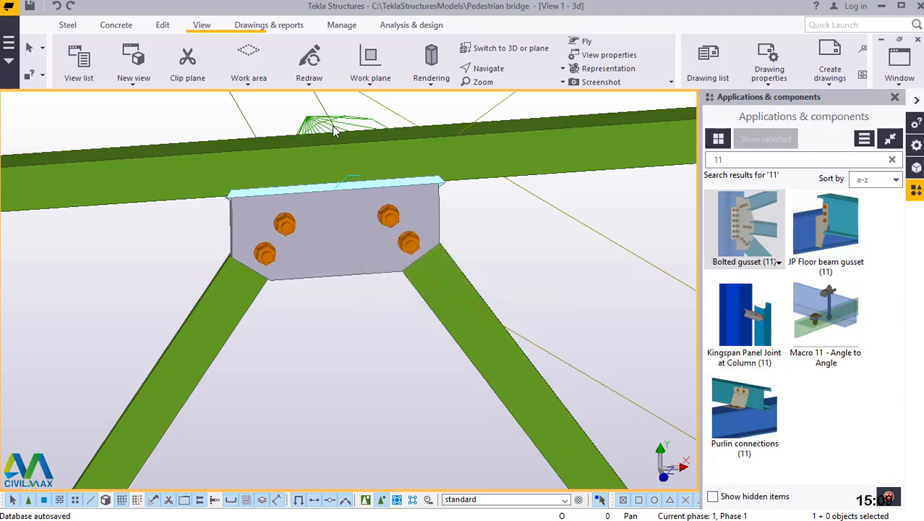
Rotate the 3D view about a point near the upper horizontal brace's end to examine its joint with the column.
{"action": "scroll", "coordinate": [328, 280], "scroll_direction": "down", "scroll_amount": 10}
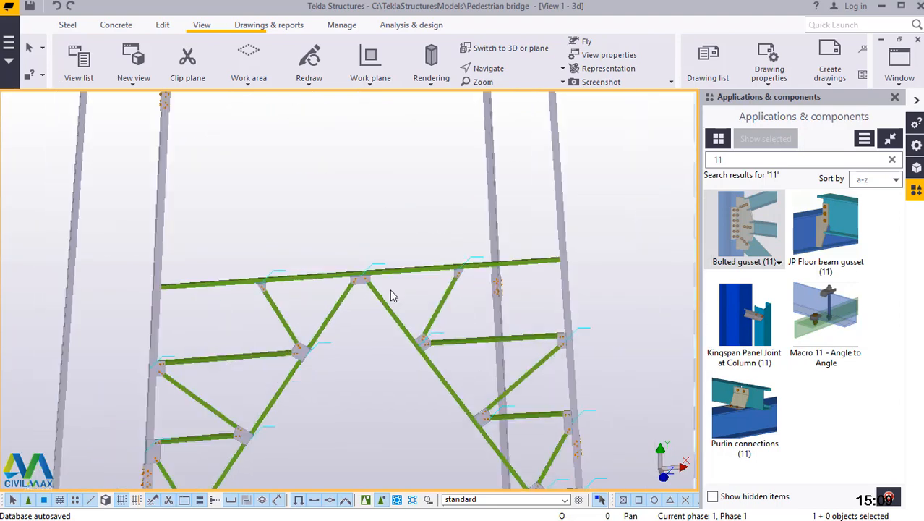
{"action": "left_click", "coordinate": [489, 68]}
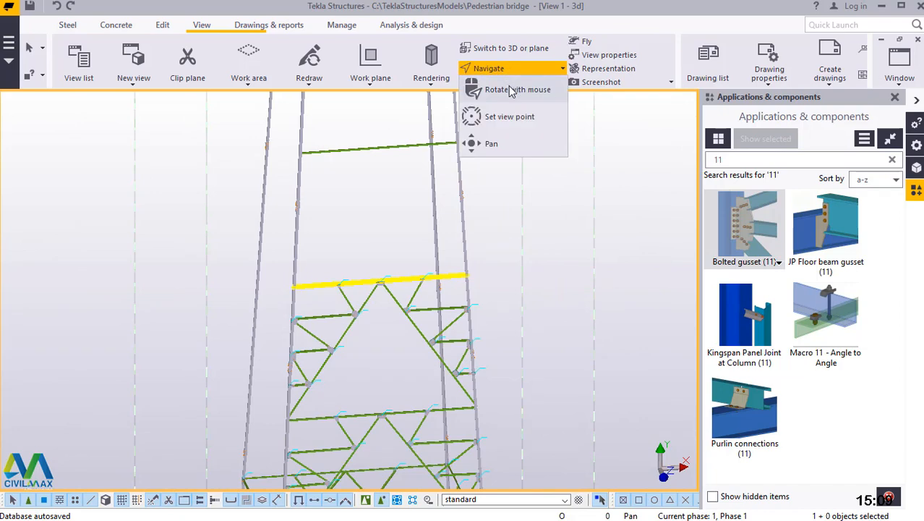
{"action": "left_click", "coordinate": [503, 88]}
{"action": "left_click", "coordinate": [307, 289]}
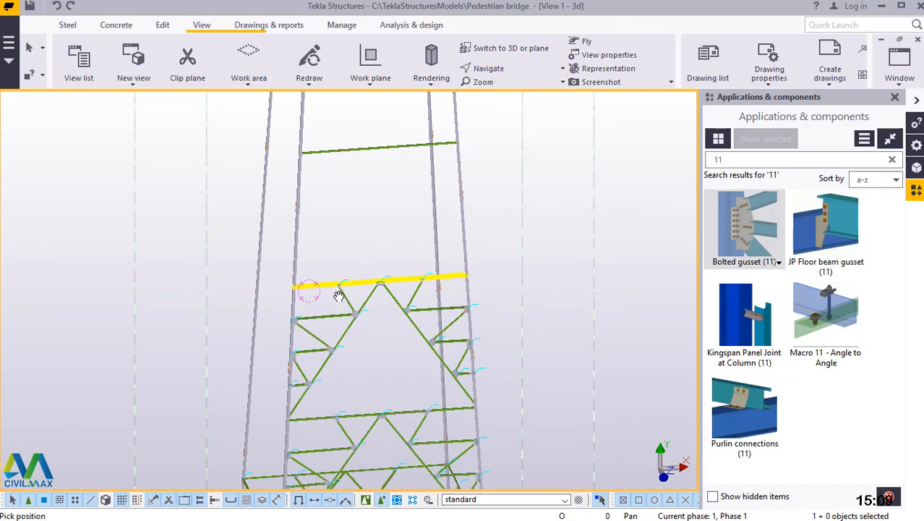
{"action": "middle_click_drag", "start_coordinate": [336, 295], "coordinate": [356, 309], "text": "ctrl"}
{"action": "scroll", "coordinate": [311, 315], "scroll_direction": "up", "scroll_amount": 5}
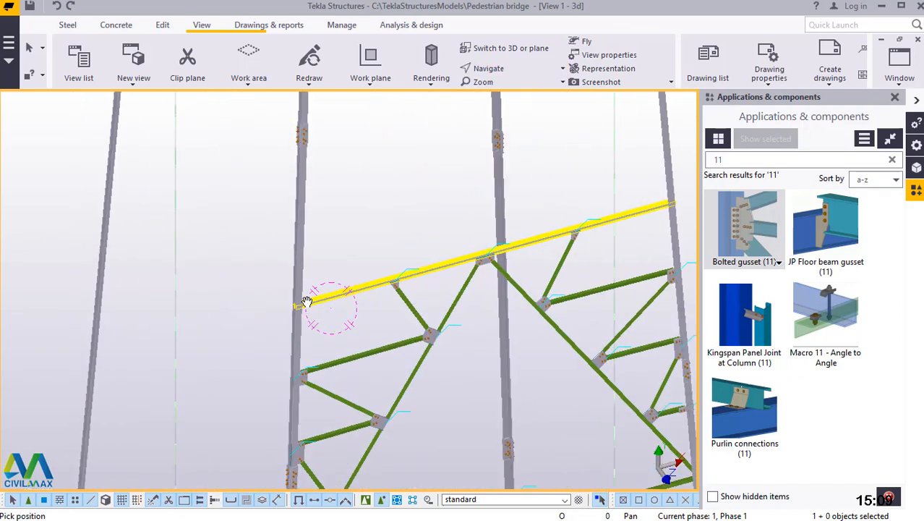
{"action": "right_click", "coordinate": [369, 152]}
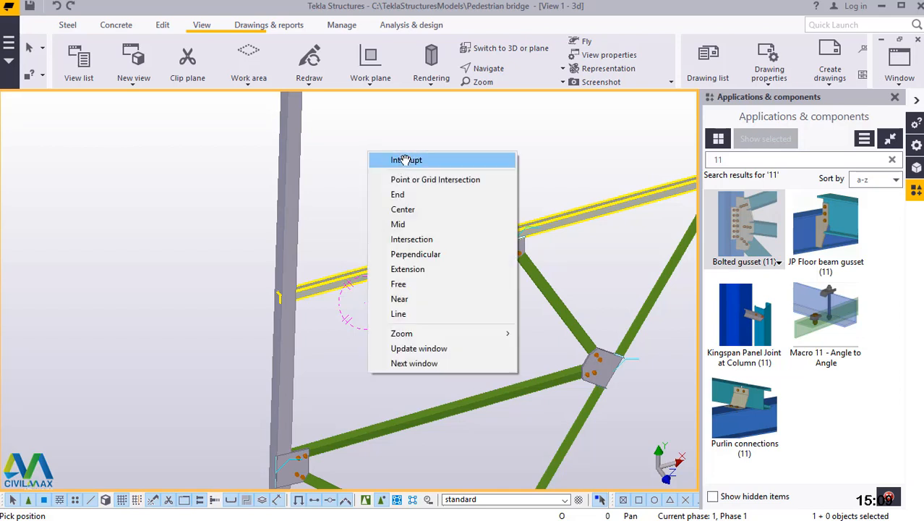
{"action": "left_click", "coordinate": [417, 167]}
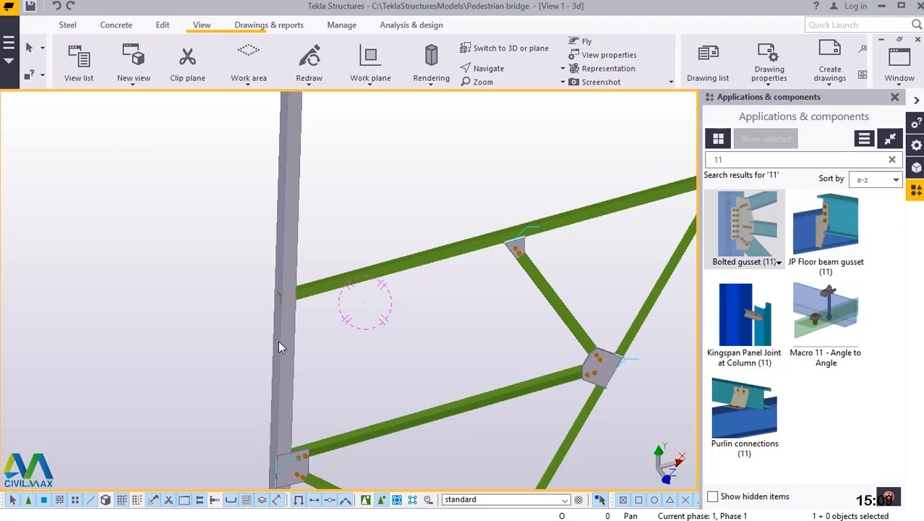
Open the point creation commands for the upper horizontal brace's end where it passes through the column.
{"action": "scroll", "coordinate": [278, 340], "scroll_direction": "down", "scroll_amount": 5}
{"action": "scroll", "coordinate": [346, 281], "scroll_direction": "up", "scroll_amount": 2}
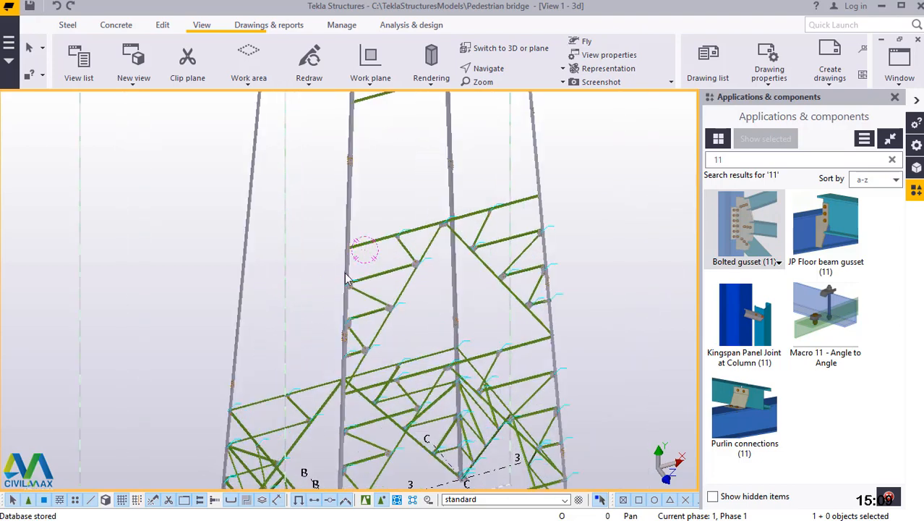
{"action": "scroll", "coordinate": [347, 268], "scroll_direction": "up", "scroll_amount": 3}
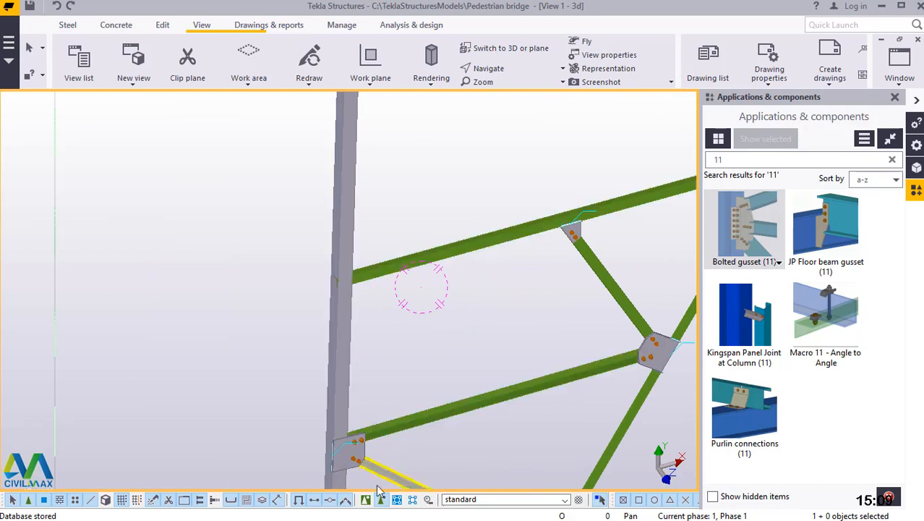
{"action": "scroll", "coordinate": [351, 272], "scroll_direction": "up", "scroll_amount": 2}
{"action": "scroll", "coordinate": [332, 300], "scroll_direction": "up", "scroll_amount": 5}
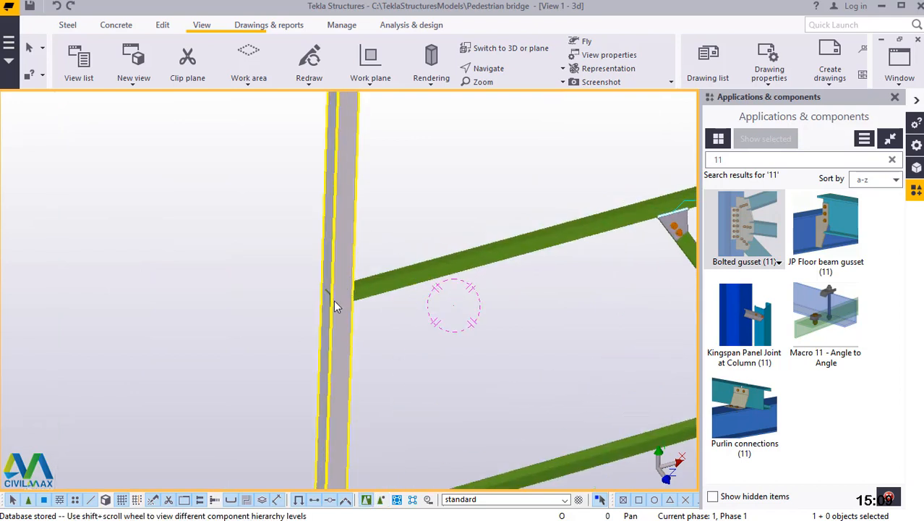
{"action": "scroll", "coordinate": [297, 319], "scroll_direction": "up", "scroll_amount": 3}
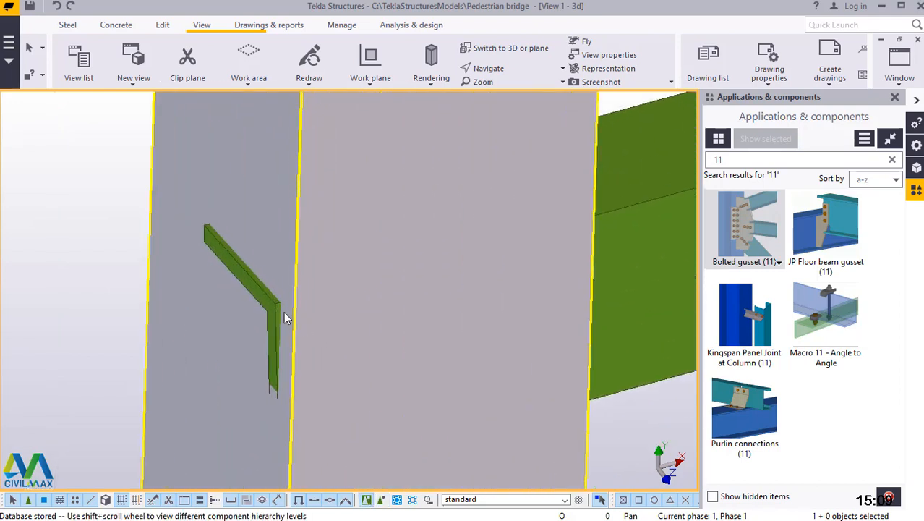
{"action": "left_click", "coordinate": [164, 26]}
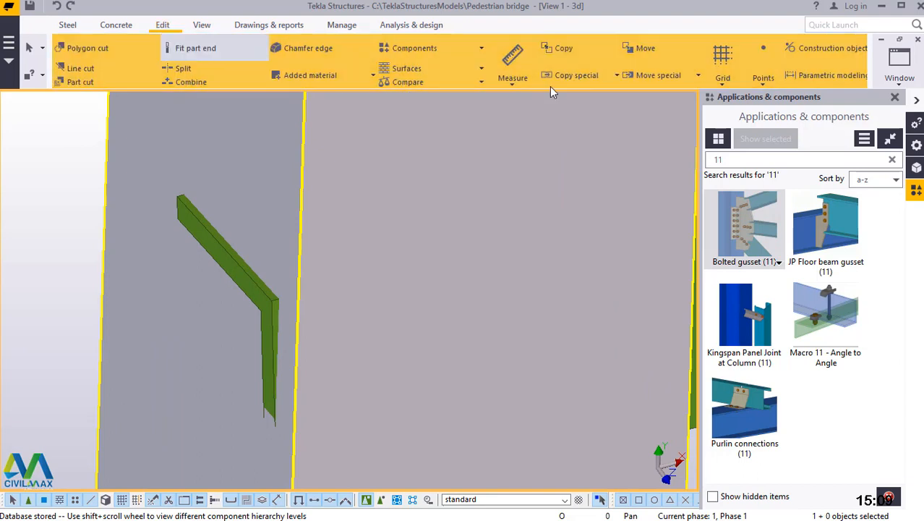
{"action": "left_click", "coordinate": [764, 79]}
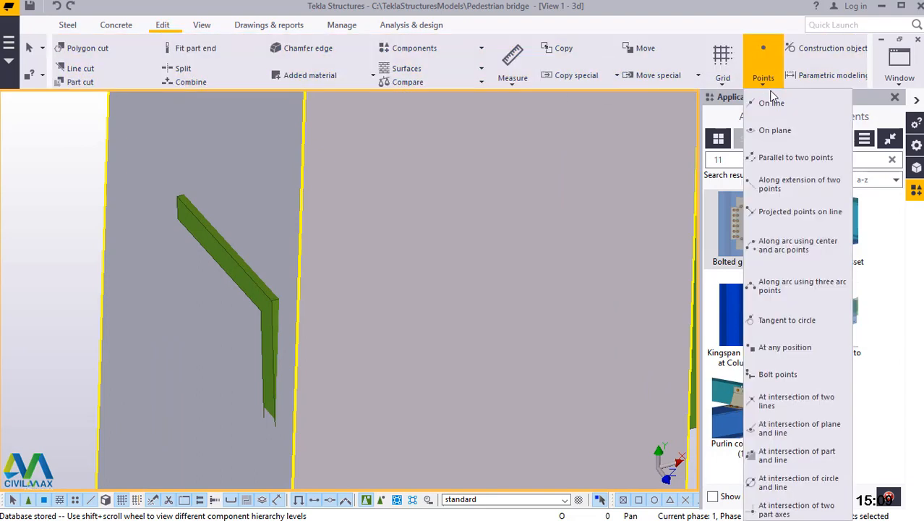
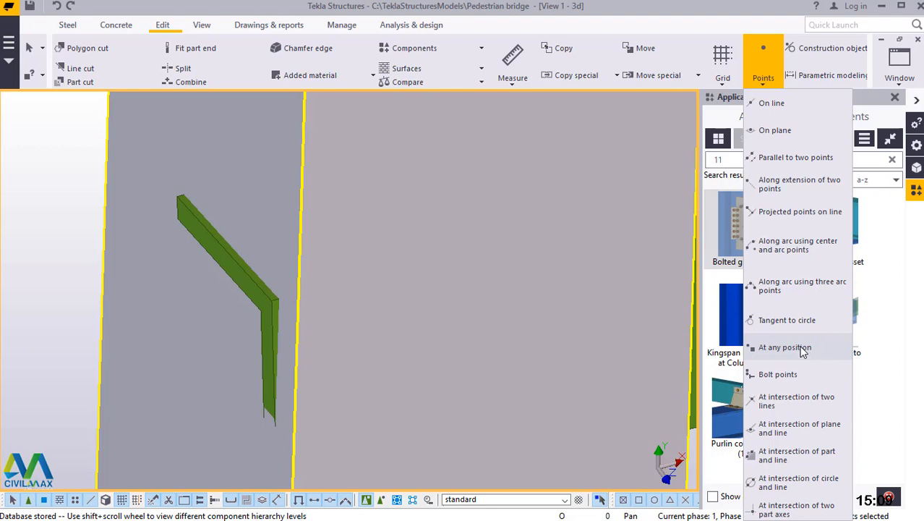
Place a point at any position on the corner of the upper horizontal brace's angle end at the column.
{"action": "left_click", "coordinate": [801, 348]}
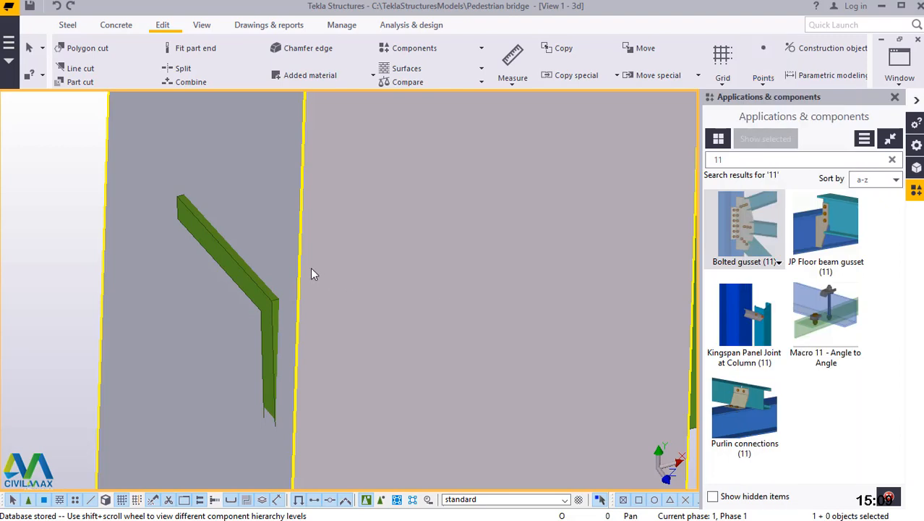
{"action": "scroll", "coordinate": [286, 288], "scroll_direction": "up", "scroll_amount": 2}
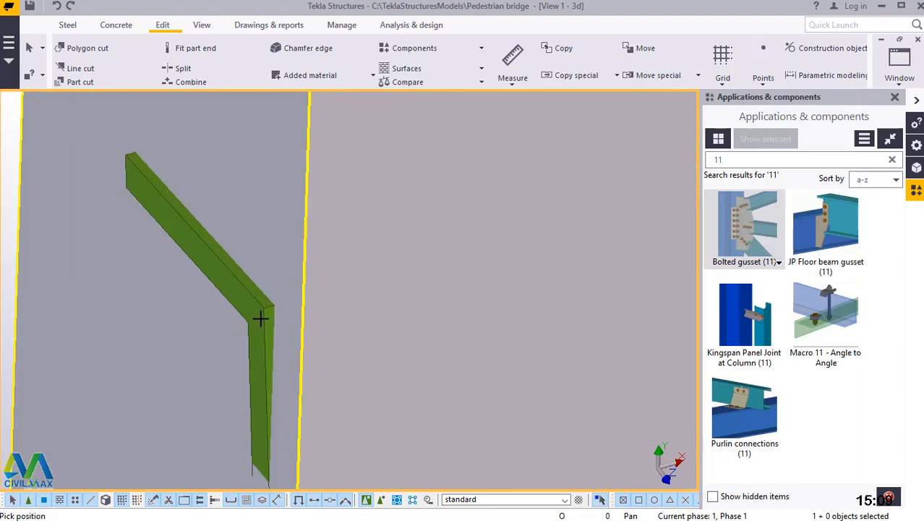
{"action": "scroll", "coordinate": [260, 319], "scroll_direction": "up", "scroll_amount": 4}
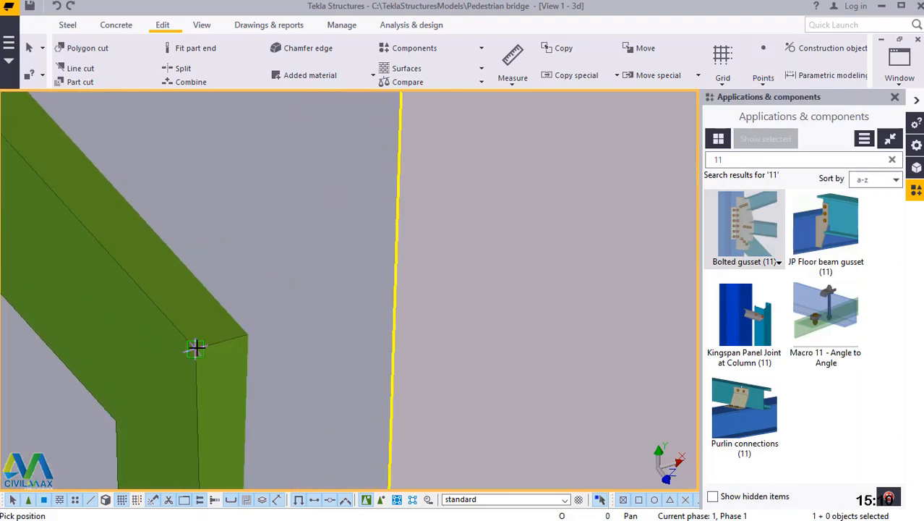
{"action": "left_click", "coordinate": [217, 351]}
{"action": "right_click", "coordinate": [293, 220]}
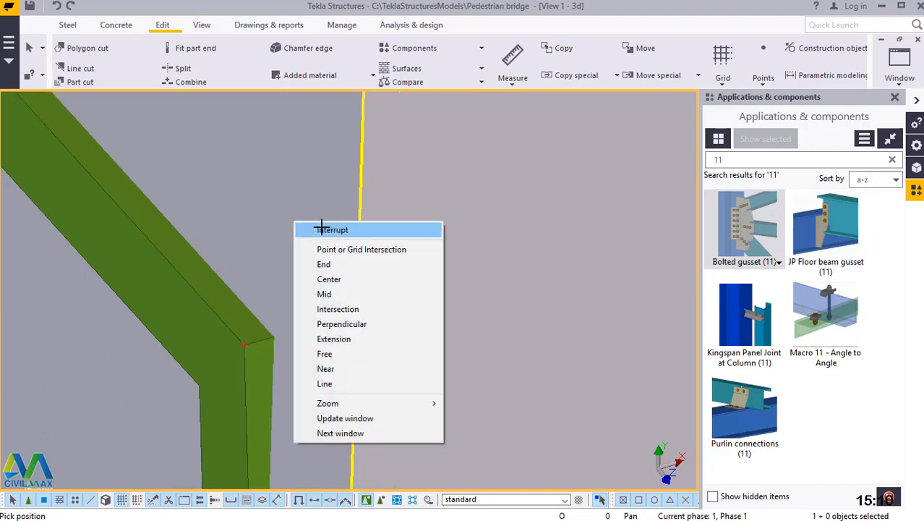
{"action": "left_click", "coordinate": [311, 227]}
Place a point on the corner of the angle end of the next horizontal brace above, where it passes through the same column.
{"action": "scroll", "coordinate": [337, 364], "scroll_direction": "down", "scroll_amount": 5}
{"action": "scroll", "coordinate": [337, 399], "scroll_direction": "down", "scroll_amount": 3}
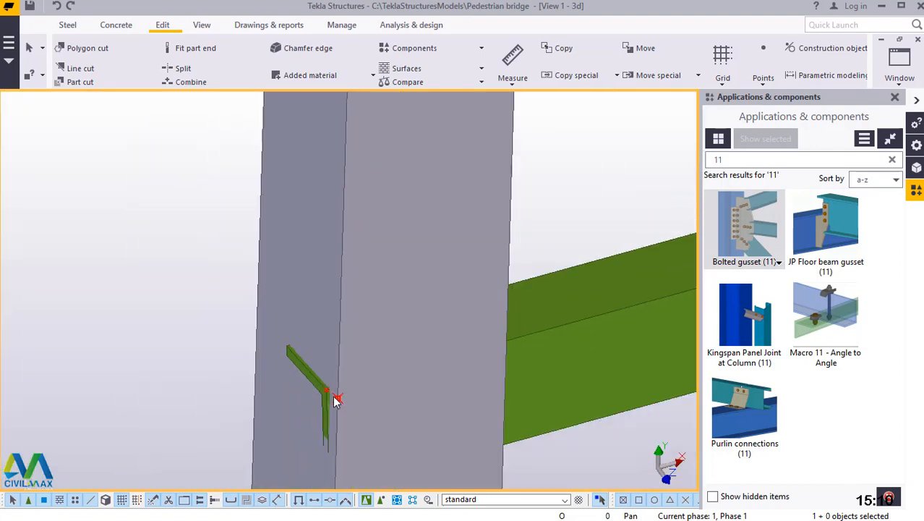
{"action": "scroll", "coordinate": [333, 399], "scroll_direction": "down", "scroll_amount": 3}
{"action": "scroll", "coordinate": [332, 398], "scroll_direction": "down", "scroll_amount": 5}
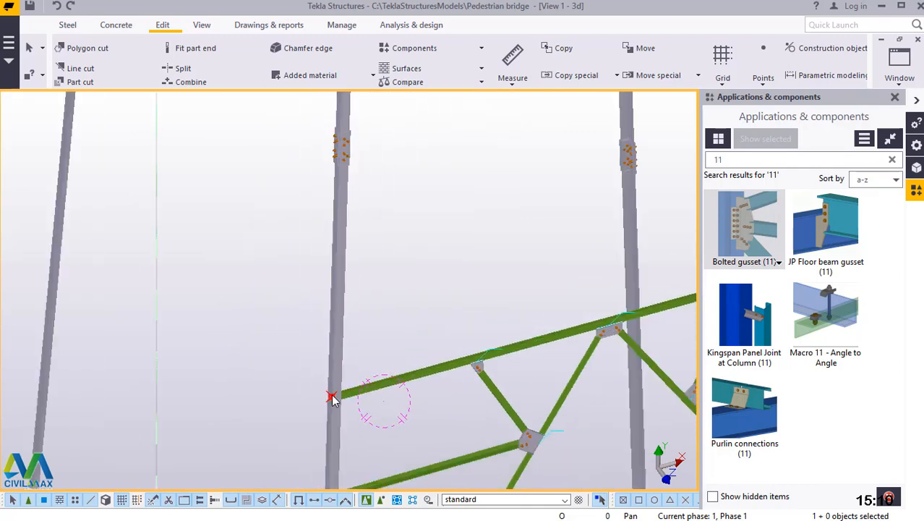
{"action": "scroll", "coordinate": [340, 144], "scroll_direction": "up", "scroll_amount": 5}
{"action": "scroll", "coordinate": [329, 166], "scroll_direction": "up", "scroll_amount": 3}
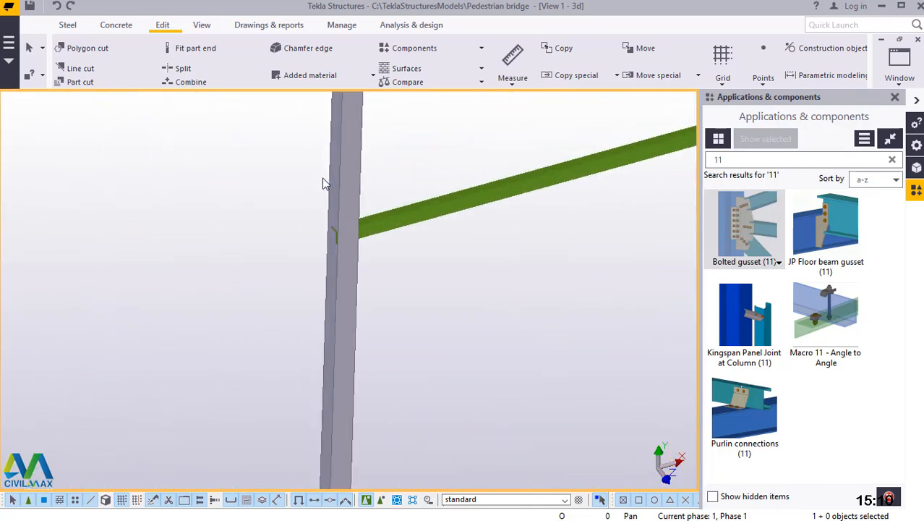
{"action": "scroll", "coordinate": [354, 311], "scroll_direction": "up", "scroll_amount": 8}
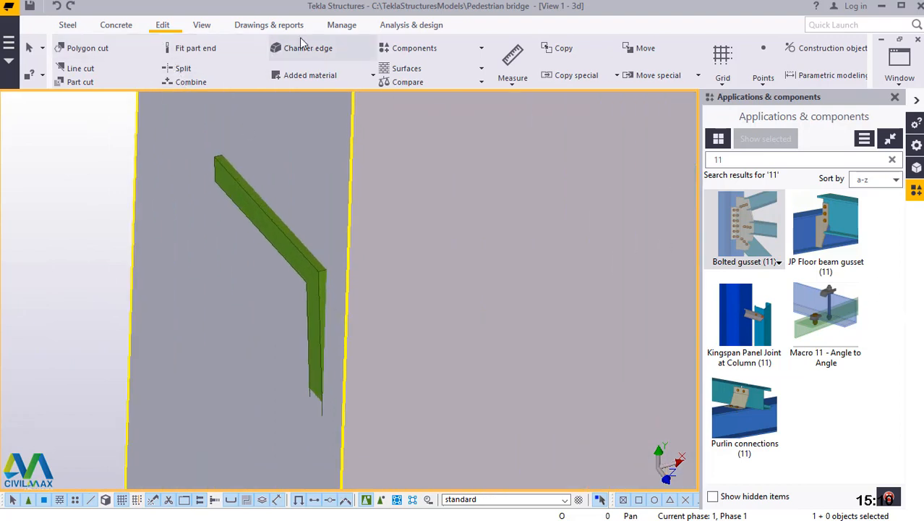
{"action": "left_click", "coordinate": [763, 72]}
{"action": "left_click", "coordinate": [803, 348]}
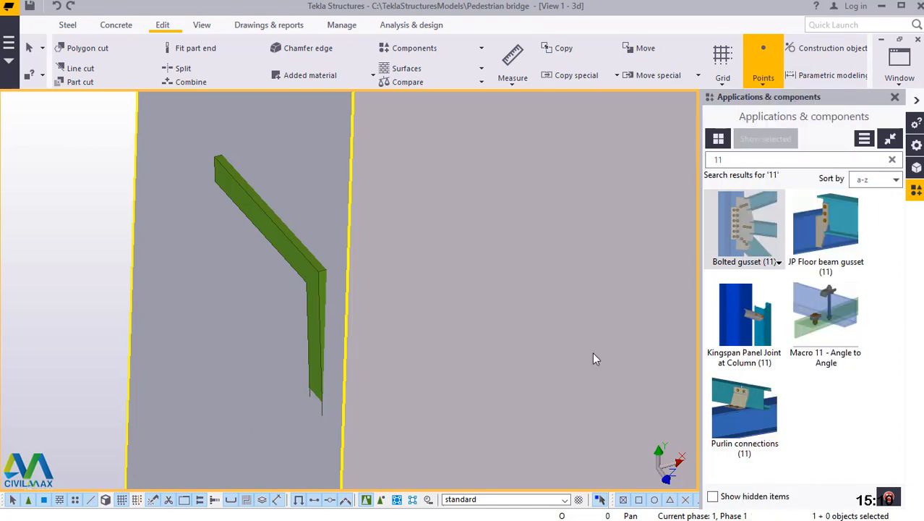
{"action": "scroll", "coordinate": [322, 265], "scroll_direction": "up", "scroll_amount": 3}
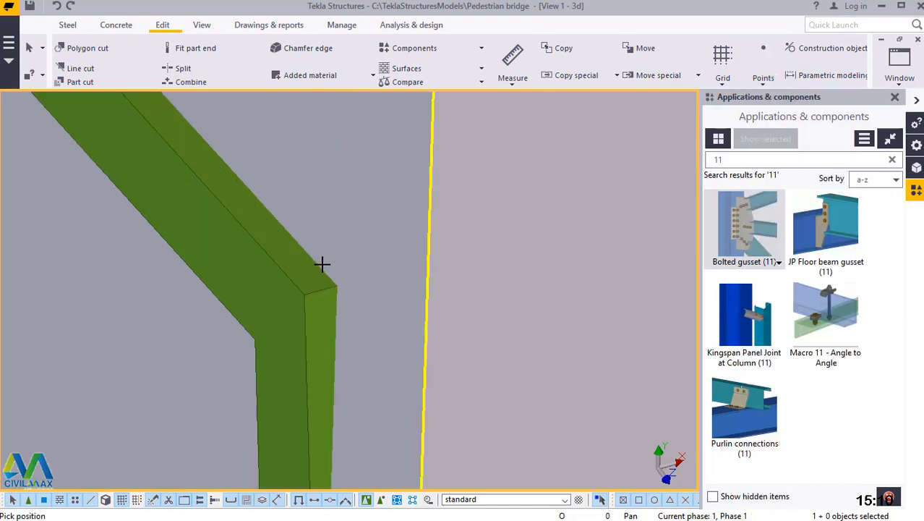
{"action": "scroll", "coordinate": [318, 293], "scroll_direction": "up", "scroll_amount": 1}
{"action": "left_click", "coordinate": [326, 312]}
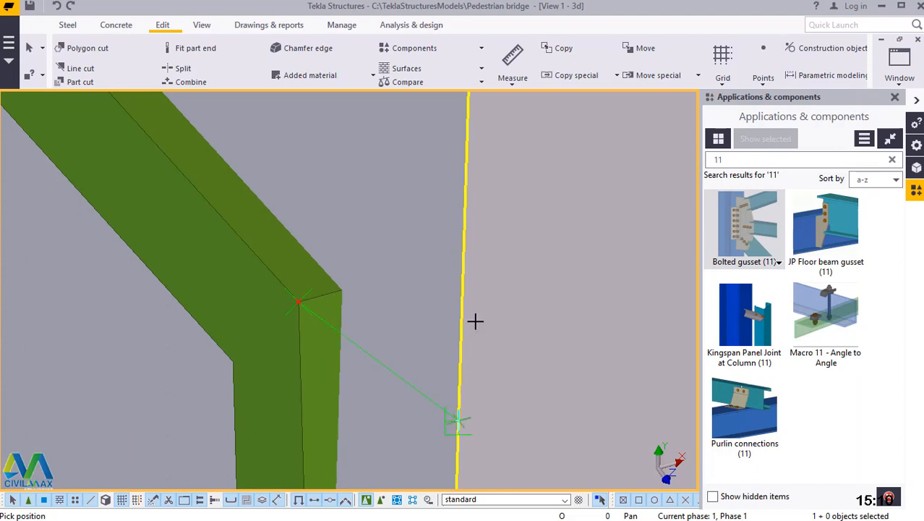
{"action": "right_click", "coordinate": [464, 248]}
{"action": "left_click", "coordinate": [479, 256]}
Model a diagonal steel beam from the midpoint of the higher horizontal brace to the point at the lower brace's end on the column.
{"action": "scroll", "coordinate": [355, 221], "scroll_direction": "down", "scroll_amount": 3}
{"action": "scroll", "coordinate": [367, 229], "scroll_direction": "down", "scroll_amount": 3}
{"action": "scroll", "coordinate": [341, 246], "scroll_direction": "down", "scroll_amount": 5}
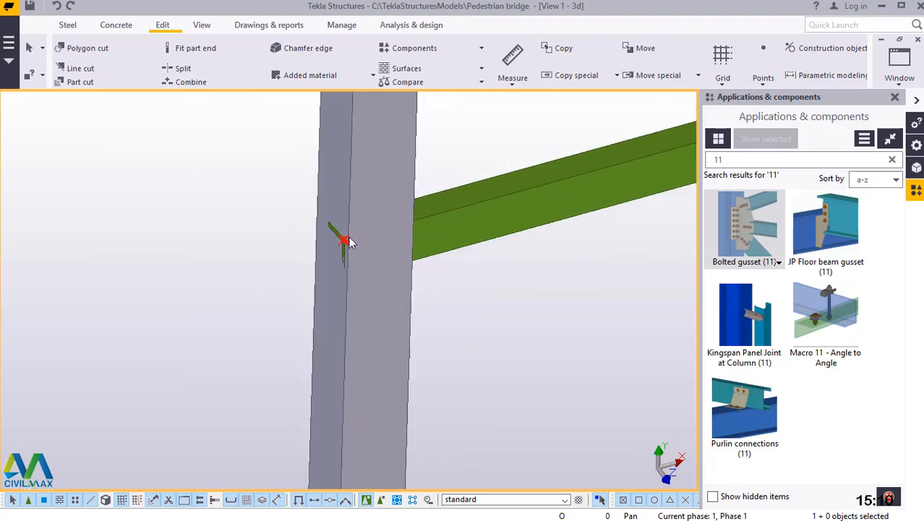
{"action": "scroll", "coordinate": [342, 265], "scroll_direction": "down", "scroll_amount": 3}
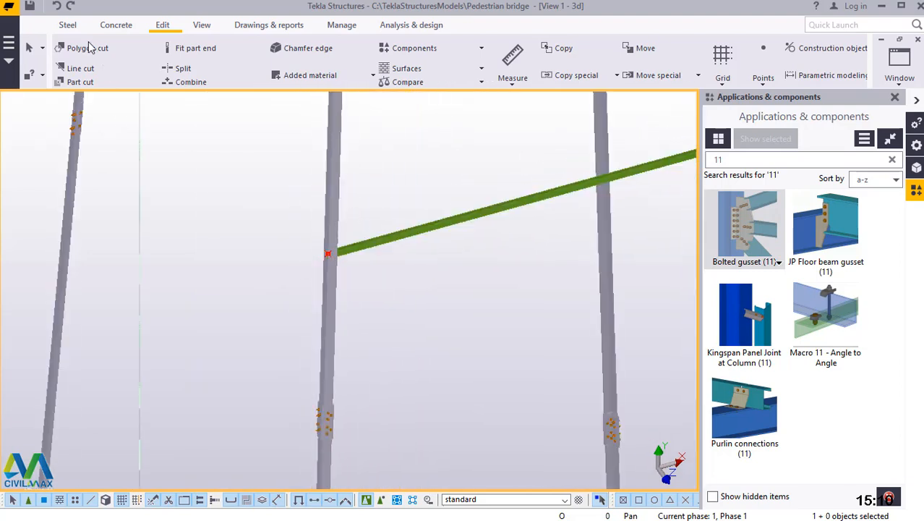
{"action": "left_click", "coordinate": [69, 24]}
{"action": "left_click", "coordinate": [116, 83]}
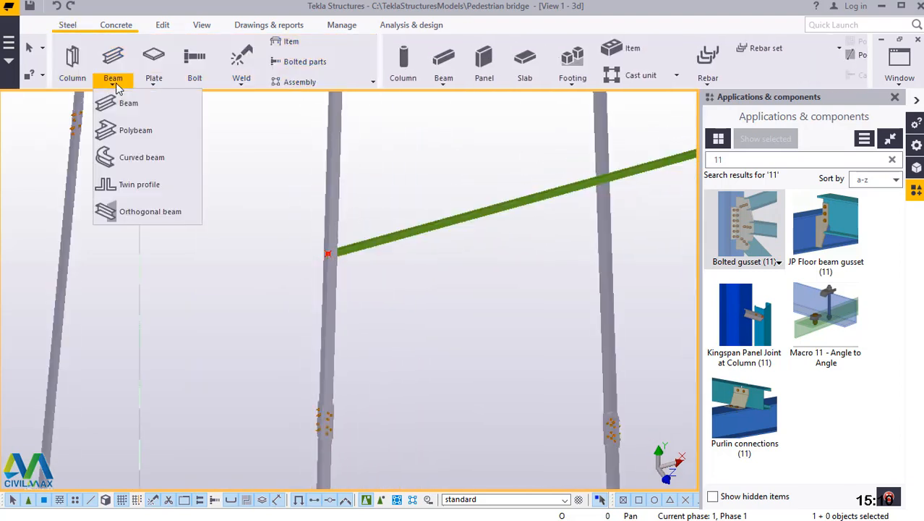
{"action": "left_click", "coordinate": [133, 102]}
{"action": "scroll", "coordinate": [598, 182], "scroll_direction": "up", "scroll_amount": 2}
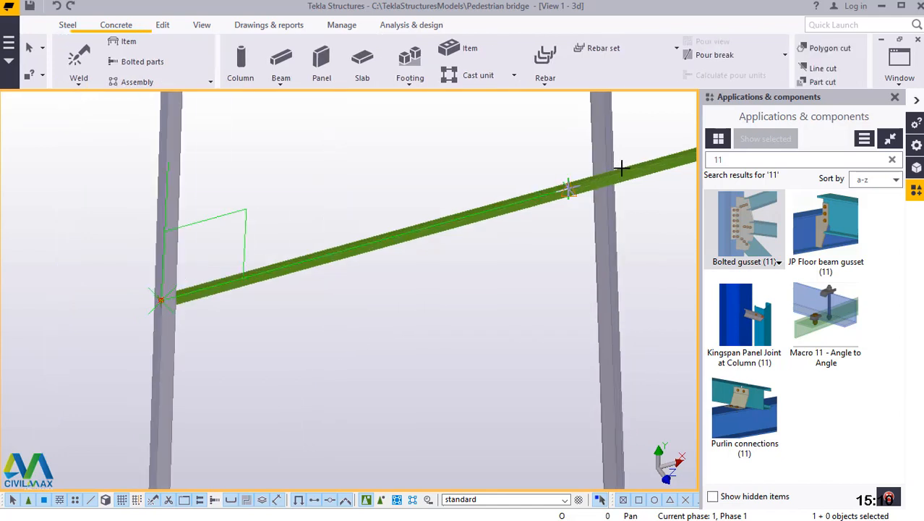
{"action": "scroll", "coordinate": [553, 189], "scroll_direction": "up", "scroll_amount": 3}
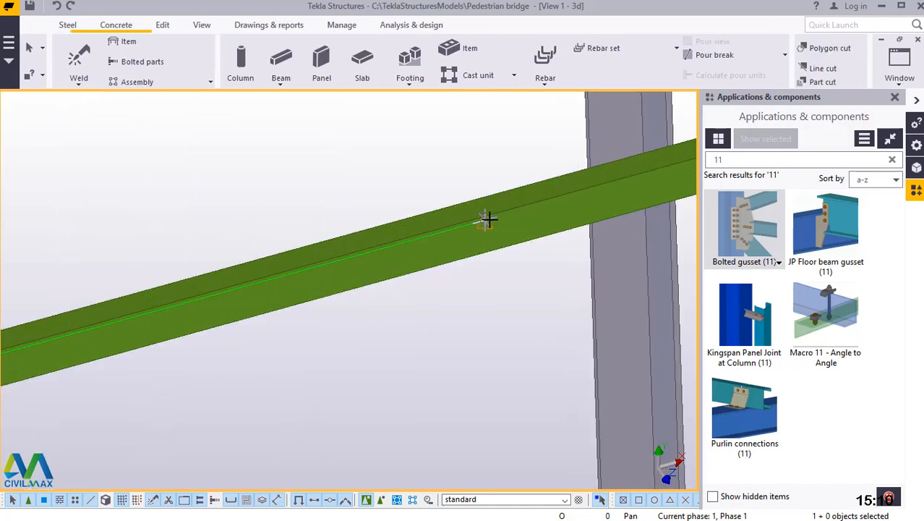
{"action": "scroll", "coordinate": [486, 220], "scroll_direction": "up", "scroll_amount": 4}
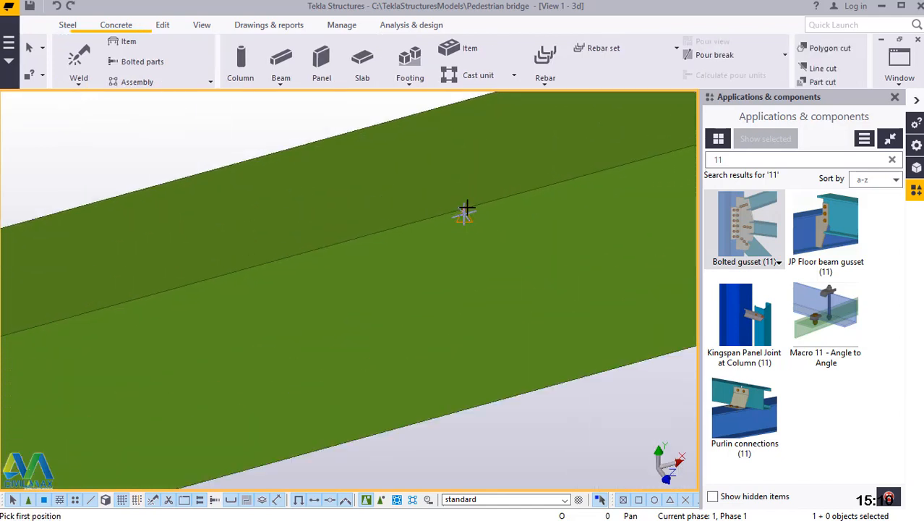
{"action": "scroll", "coordinate": [467, 209], "scroll_direction": "up", "scroll_amount": 2}
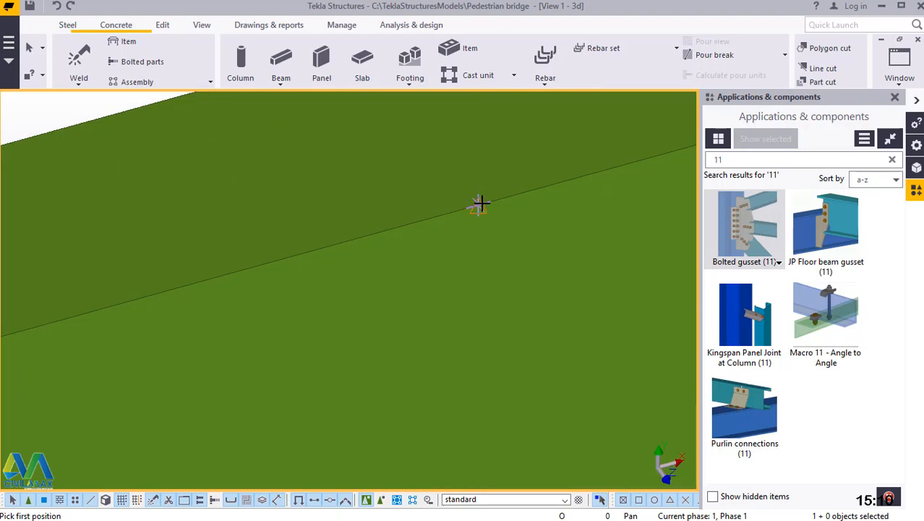
{"action": "scroll", "coordinate": [499, 172], "scroll_direction": "down", "scroll_amount": 3}
{"action": "left_click", "coordinate": [496, 170]}
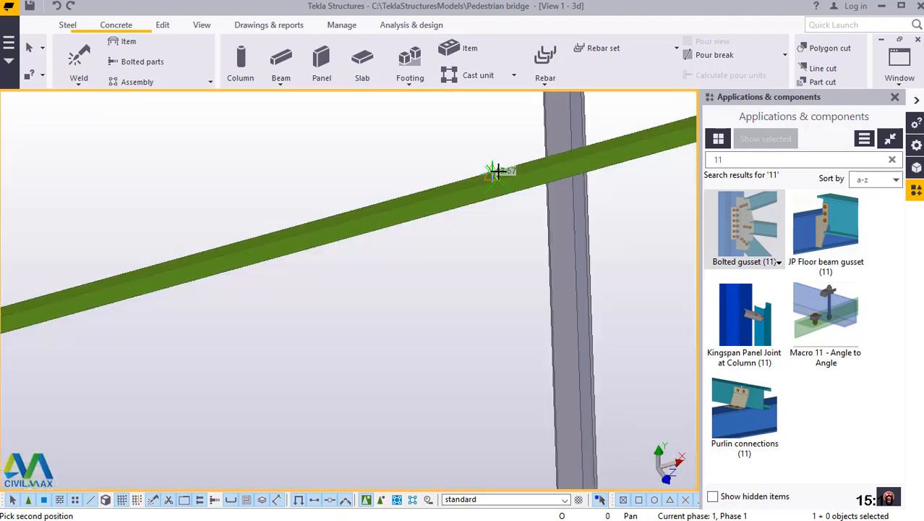
{"action": "scroll", "coordinate": [470, 169], "scroll_direction": "down", "scroll_amount": 4}
{"action": "scroll", "coordinate": [468, 167], "scroll_direction": "down", "scroll_amount": 2}
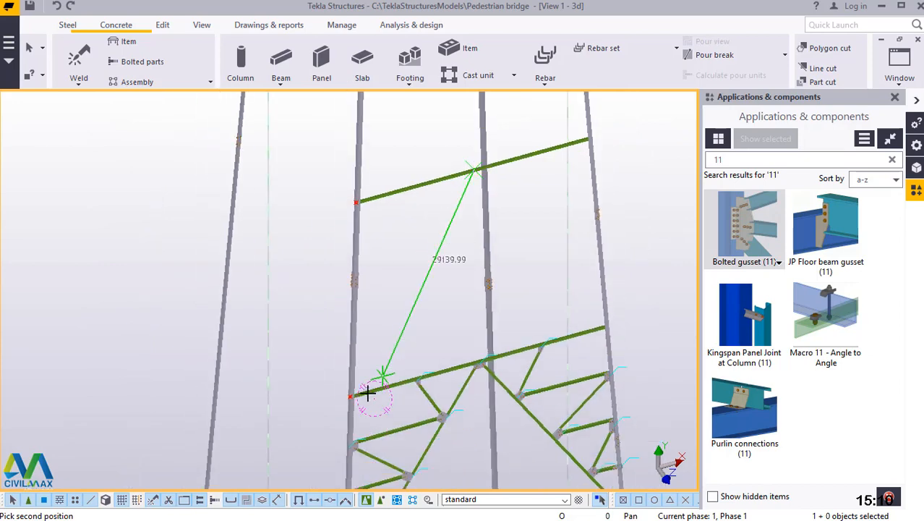
{"action": "scroll", "coordinate": [353, 399], "scroll_direction": "up", "scroll_amount": 5}
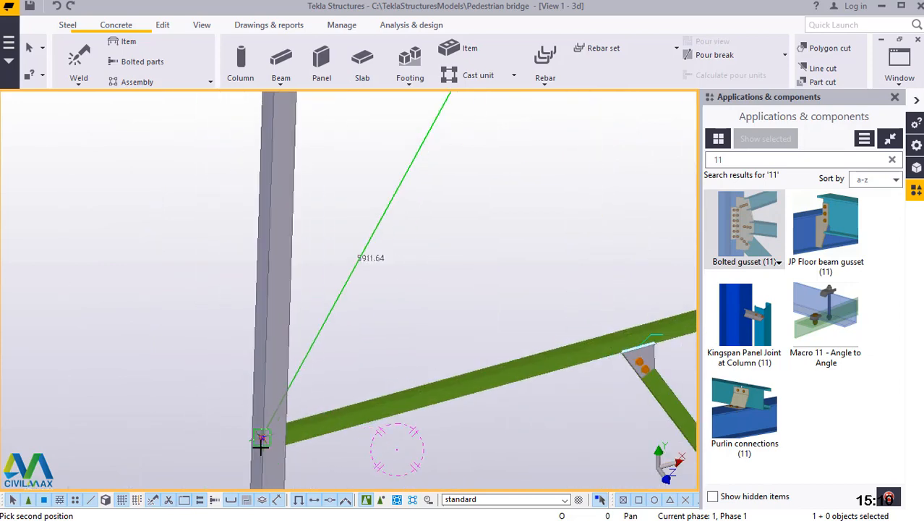
{"action": "scroll", "coordinate": [235, 447], "scroll_direction": "up", "scroll_amount": 4}
{"action": "scroll", "coordinate": [217, 434], "scroll_direction": "up", "scroll_amount": 3}
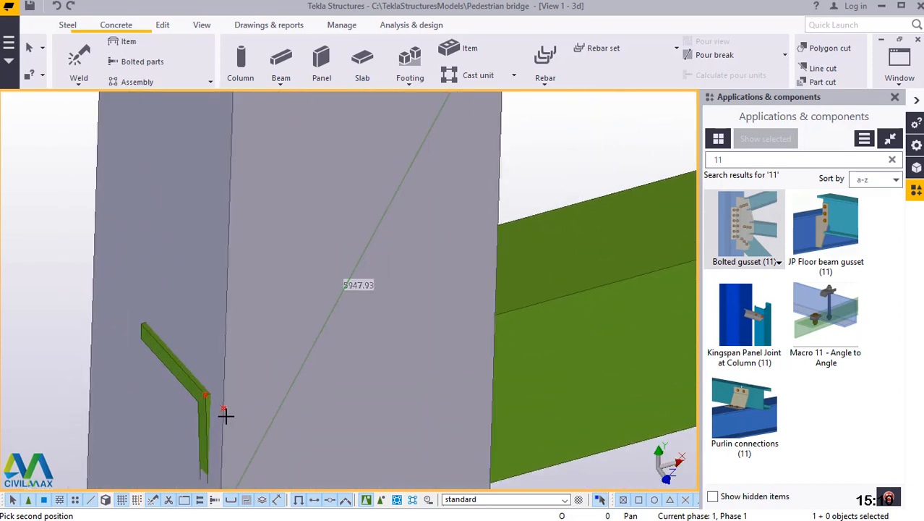
{"action": "scroll", "coordinate": [226, 413], "scroll_direction": "up", "scroll_amount": 1}
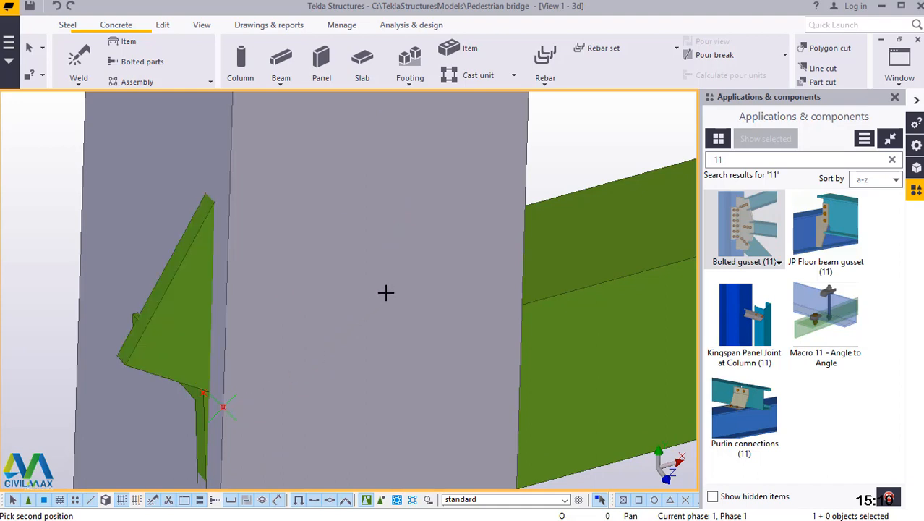
{"action": "right_click", "coordinate": [379, 164]}
{"action": "left_click", "coordinate": [391, 172]}
Start a points-on-line division with 1 point from the angle corner at the new diagonal's lower end on the column.
{"action": "scroll", "coordinate": [324, 355], "scroll_direction": "down", "scroll_amount": 4}
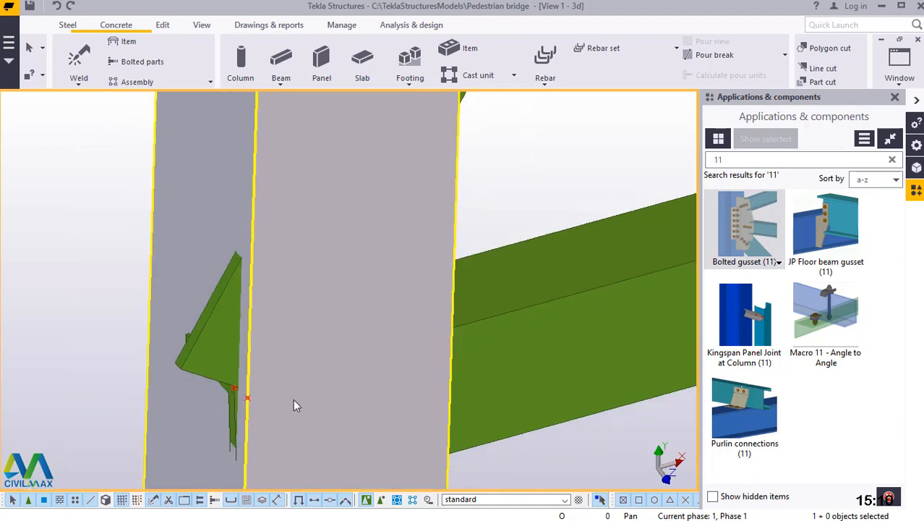
{"action": "scroll", "coordinate": [291, 414], "scroll_direction": "down", "scroll_amount": 2}
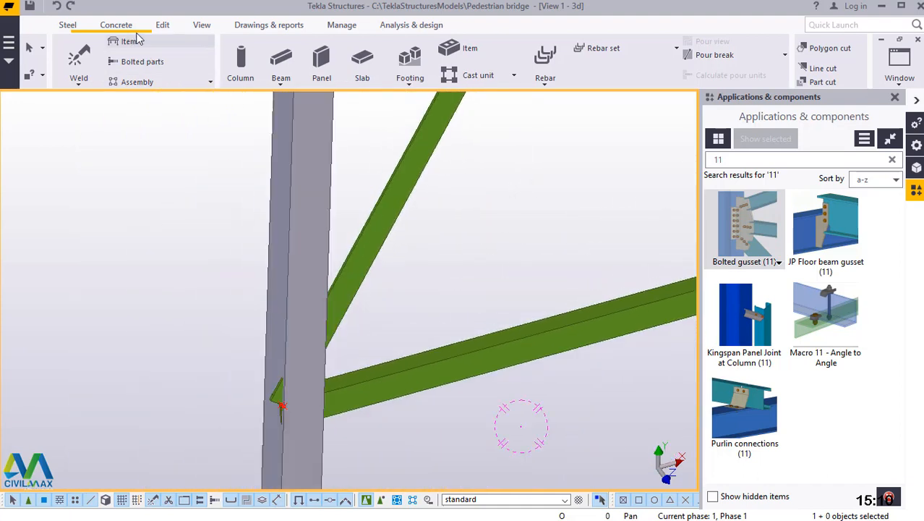
{"action": "left_click", "coordinate": [164, 26]}
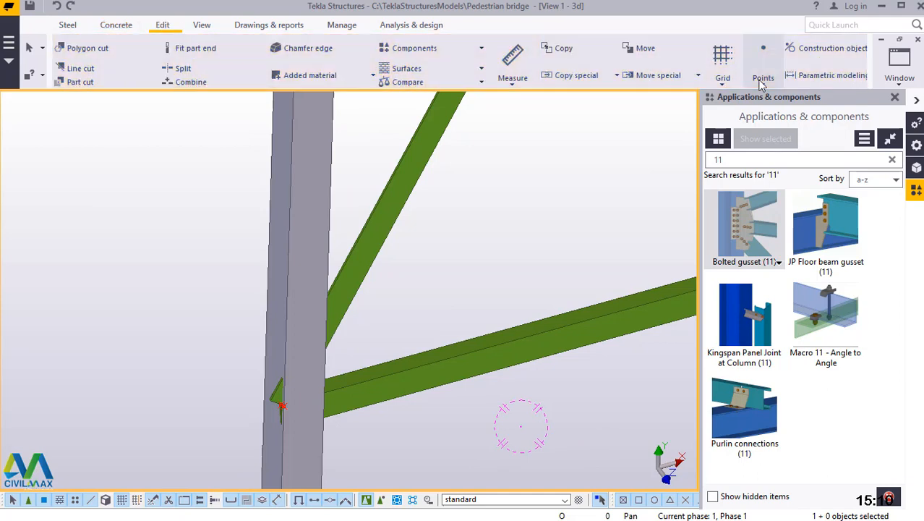
{"action": "left_click", "coordinate": [763, 78]}
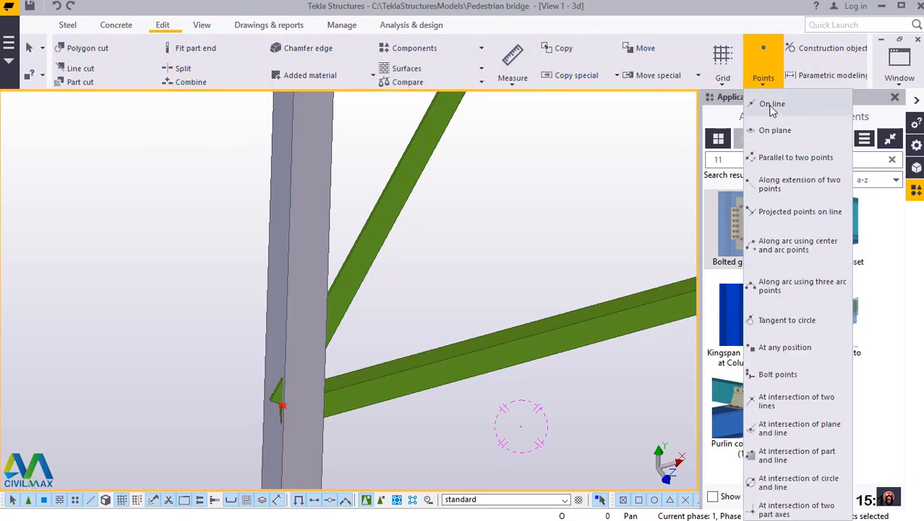
{"action": "left_click", "coordinate": [770, 104]}
{"action": "left_click", "coordinate": [268, 397]}
{"action": "scroll", "coordinate": [279, 400], "scroll_direction": "up", "scroll_amount": 5}
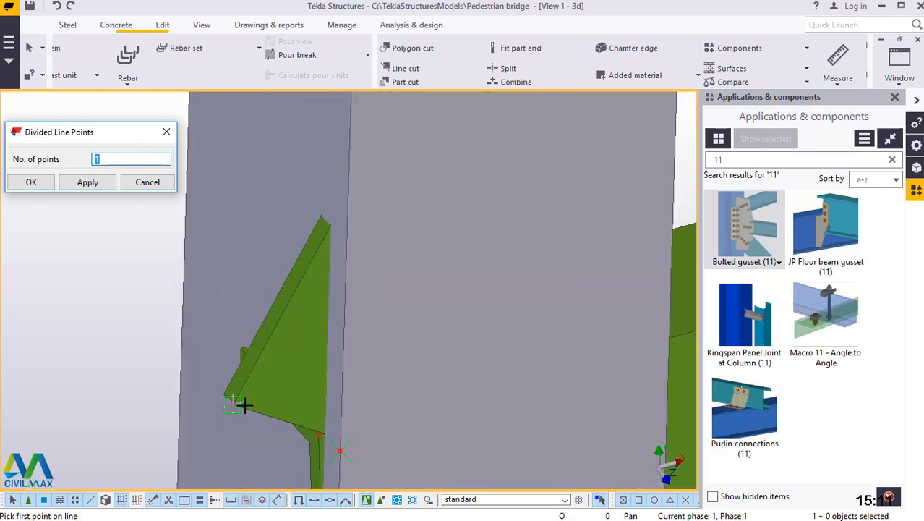
{"action": "scroll", "coordinate": [244, 405], "scroll_direction": "up", "scroll_amount": 2}
{"action": "scroll", "coordinate": [209, 399], "scroll_direction": "up", "scroll_amount": 3}
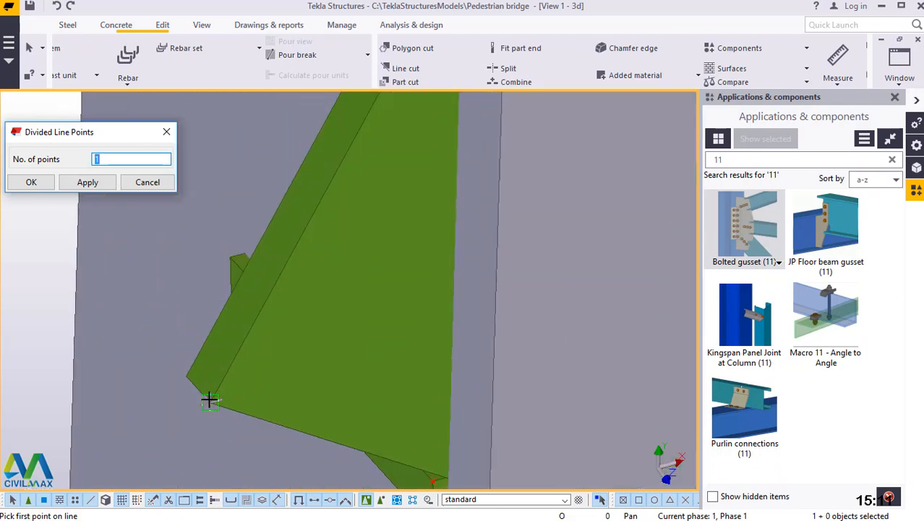
{"action": "left_click", "coordinate": [240, 424]}
Finish the division at the matching corner of the diagonal's upper end, placing a point at the diagonal's midpoint.
{"action": "scroll", "coordinate": [258, 427], "scroll_direction": "down", "scroll_amount": 4}
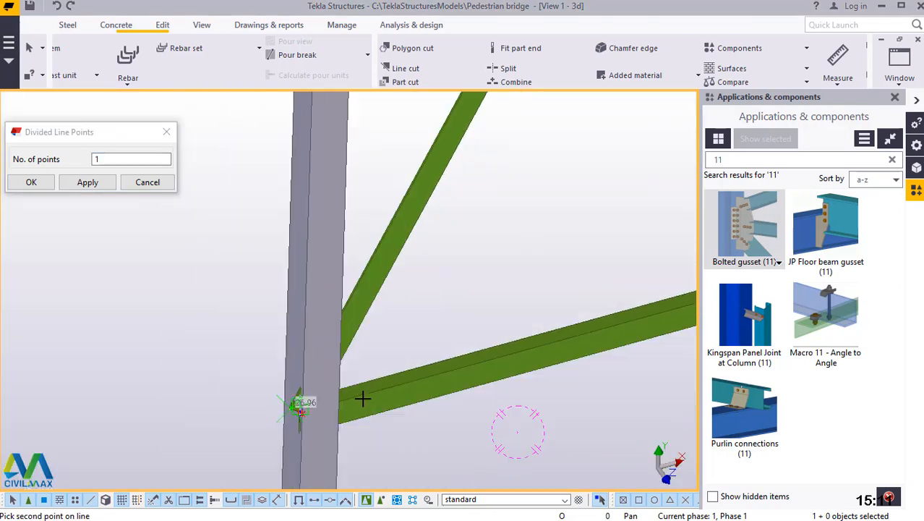
{"action": "scroll", "coordinate": [369, 398], "scroll_direction": "down", "scroll_amount": 3}
{"action": "scroll", "coordinate": [364, 396], "scroll_direction": "down", "scroll_amount": 5}
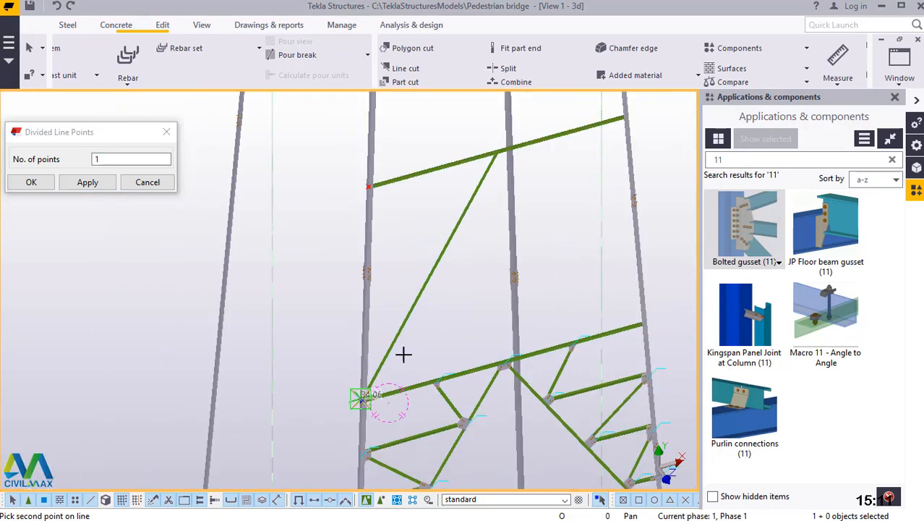
{"action": "scroll", "coordinate": [472, 183], "scroll_direction": "up", "scroll_amount": 2}
{"action": "scroll", "coordinate": [481, 177], "scroll_direction": "up", "scroll_amount": 3}
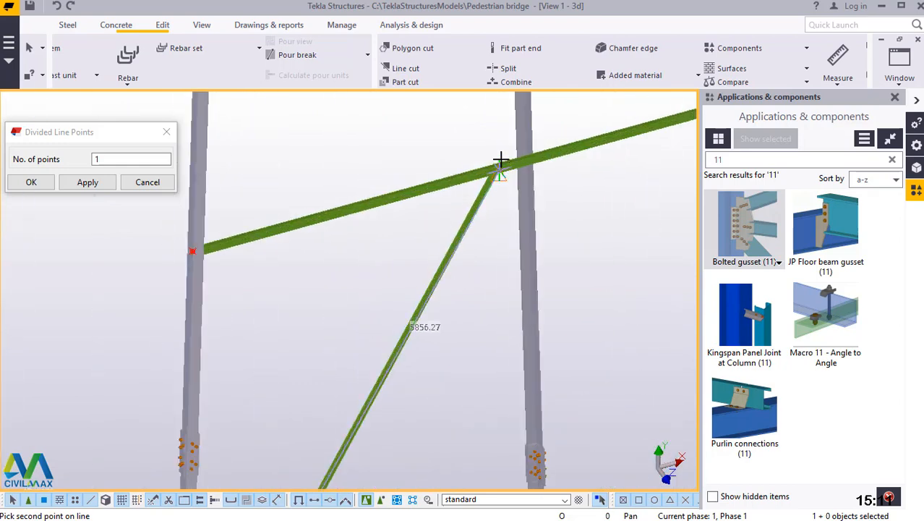
{"action": "scroll", "coordinate": [500, 159], "scroll_direction": "up", "scroll_amount": 6}
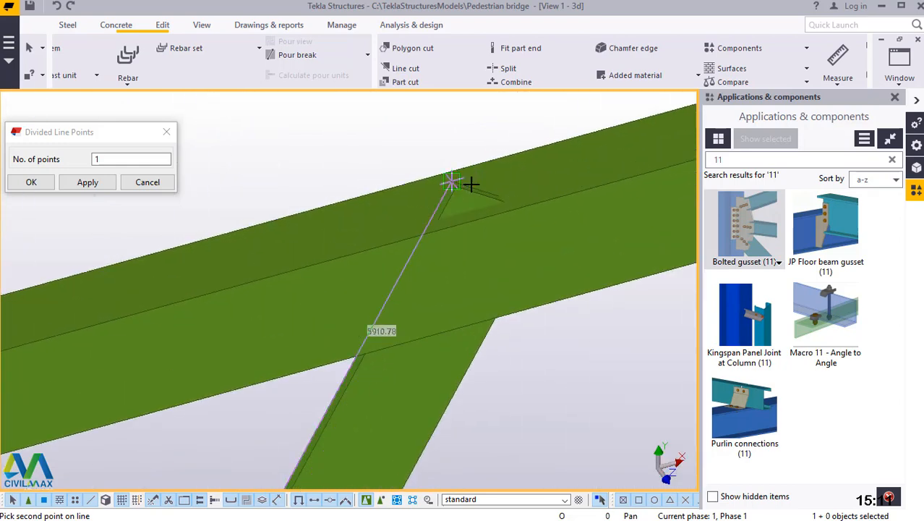
{"action": "scroll", "coordinate": [471, 185], "scroll_direction": "up", "scroll_amount": 5}
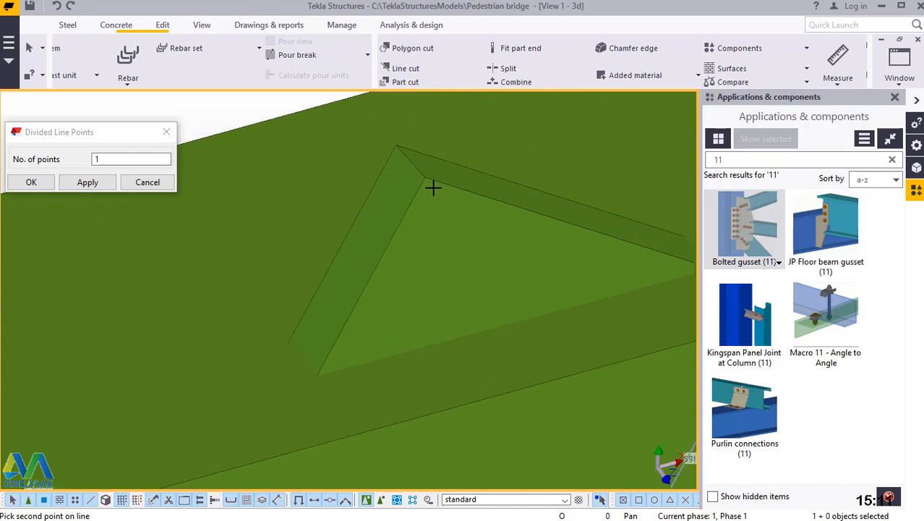
{"action": "scroll", "coordinate": [427, 181], "scroll_direction": "up", "scroll_amount": 2}
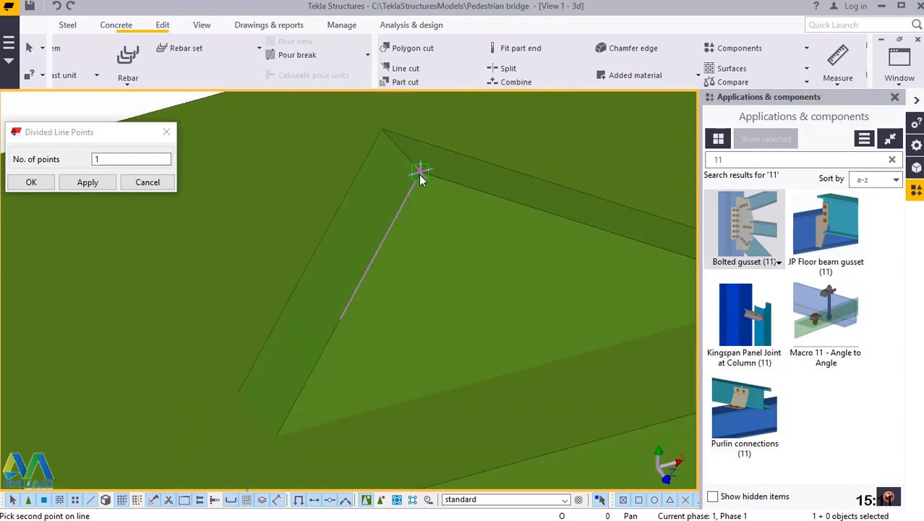
{"action": "left_click", "coordinate": [420, 179]}
{"action": "left_click", "coordinate": [85, 182]}
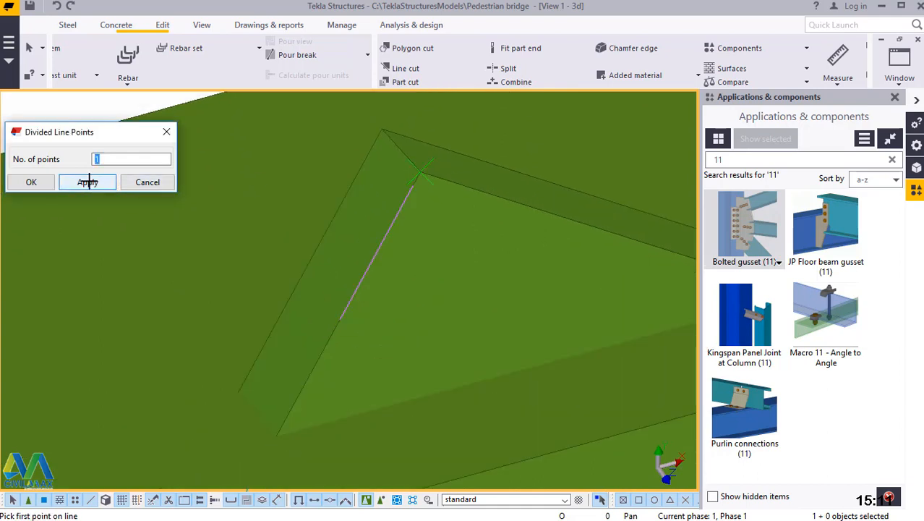
{"action": "left_click", "coordinate": [32, 182]}
Place a point midway between the diagonal's upper end corner and its midpoint.
{"action": "scroll", "coordinate": [432, 167], "scroll_direction": "up", "scroll_amount": 3}
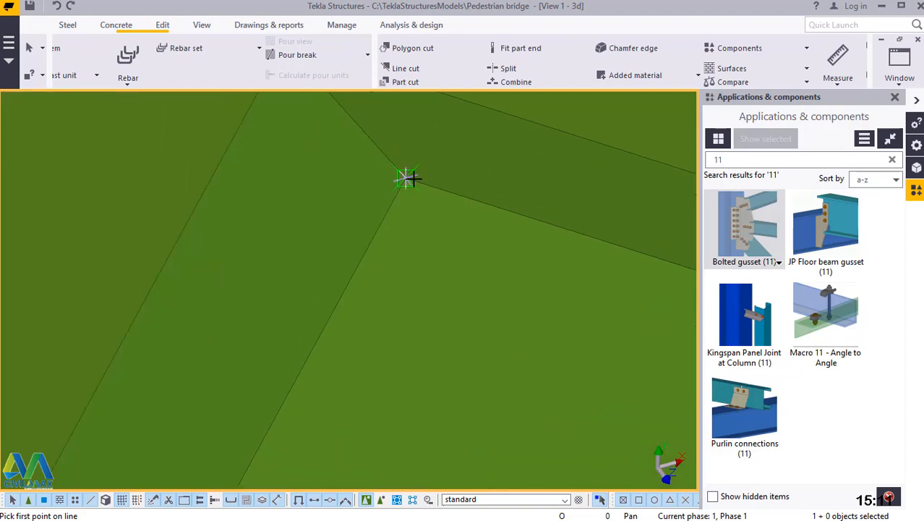
{"action": "left_click", "coordinate": [408, 178]}
{"action": "scroll", "coordinate": [499, 148], "scroll_direction": "down", "scroll_amount": 5}
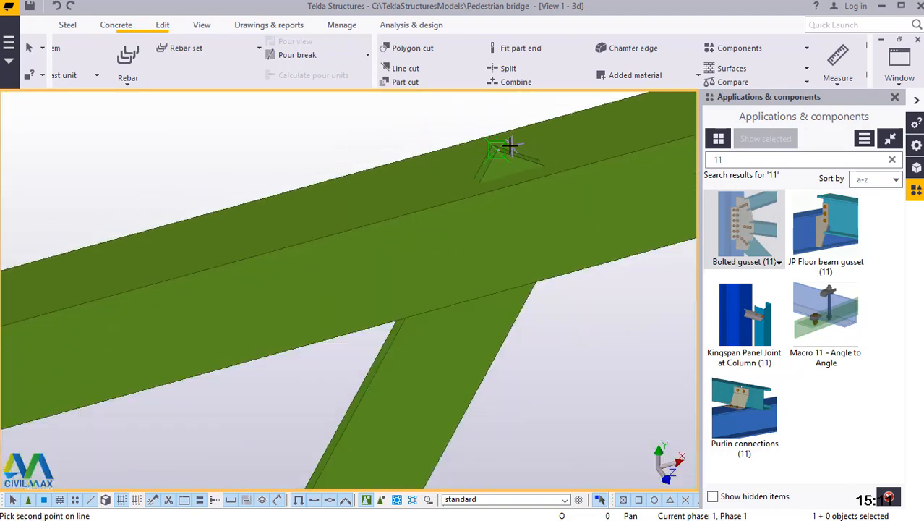
{"action": "scroll", "coordinate": [490, 149], "scroll_direction": "down", "scroll_amount": 5}
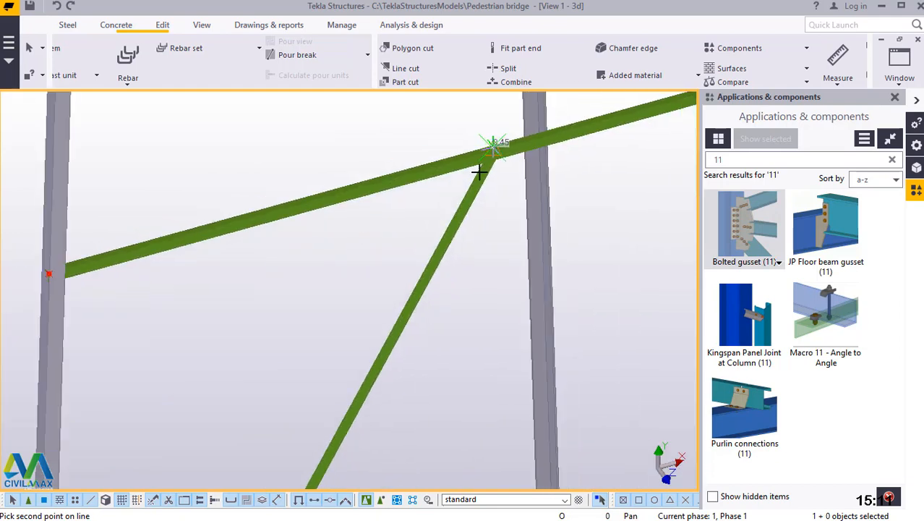
{"action": "scroll", "coordinate": [356, 416], "scroll_direction": "up", "scroll_amount": 5}
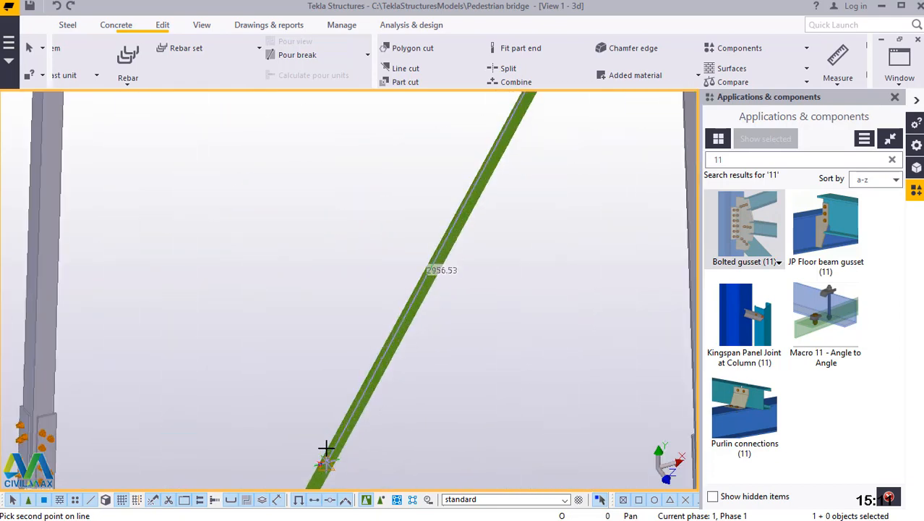
{"action": "scroll", "coordinate": [321, 464], "scroll_direction": "up", "scroll_amount": 5}
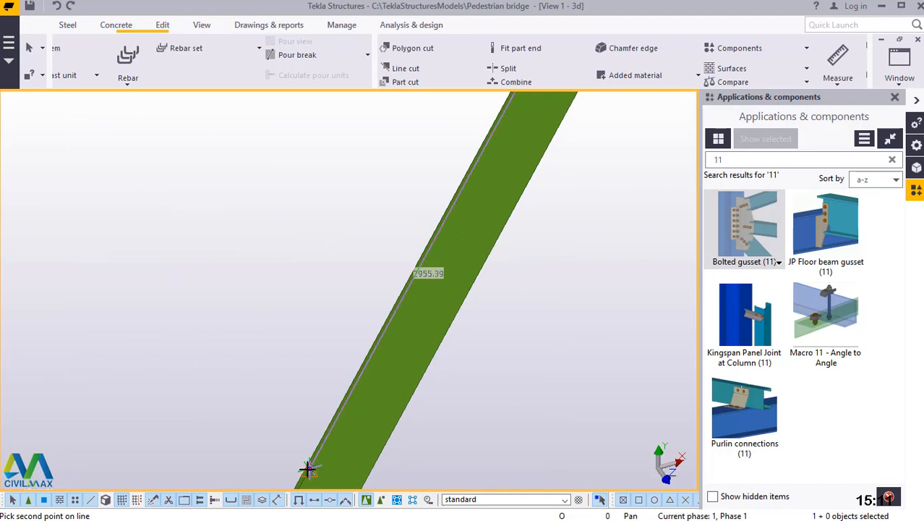
{"action": "scroll", "coordinate": [307, 463], "scroll_direction": "up", "scroll_amount": 5}
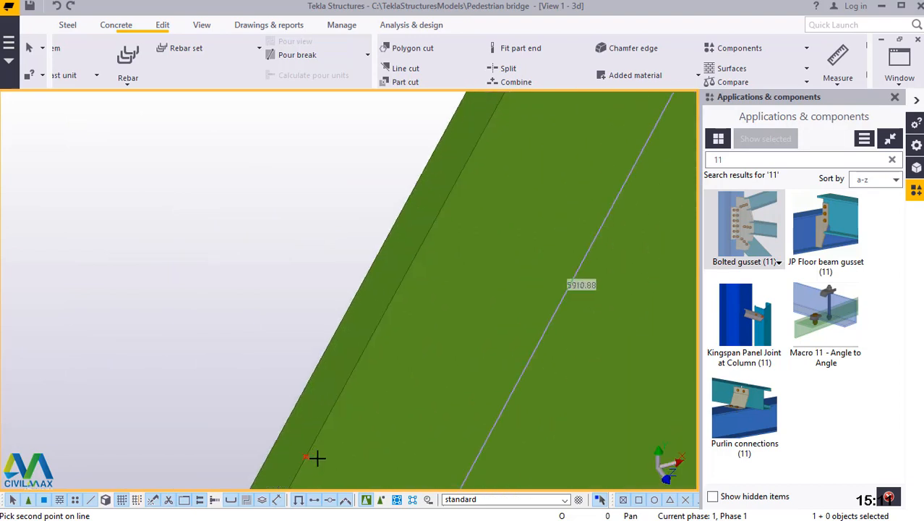
{"action": "left_click", "coordinate": [307, 454]}
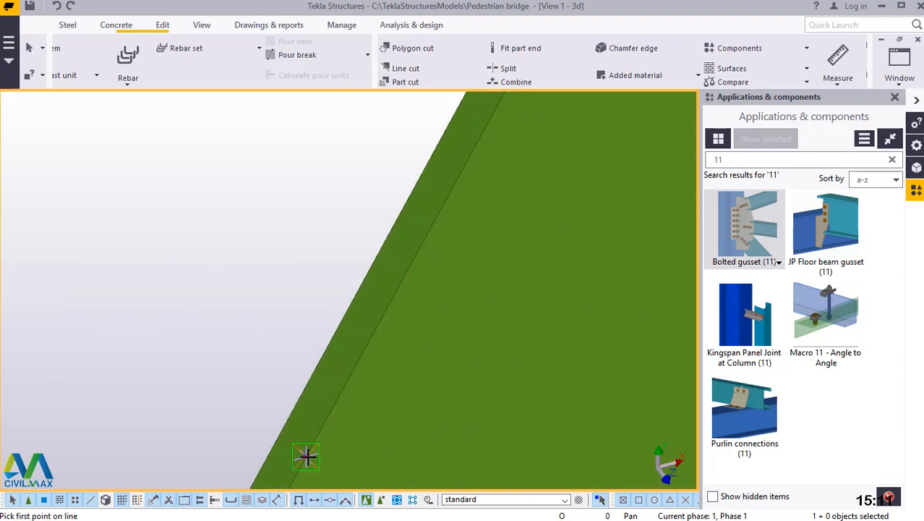
Place a point midway between the diagonal's midpoint and its lower end corner at the column, and end the point command.
{"action": "scroll", "coordinate": [495, 217], "scroll_direction": "down", "scroll_amount": 3}
{"action": "left_click", "coordinate": [496, 192]}
{"action": "scroll", "coordinate": [496, 190], "scroll_direction": "down", "scroll_amount": 5}
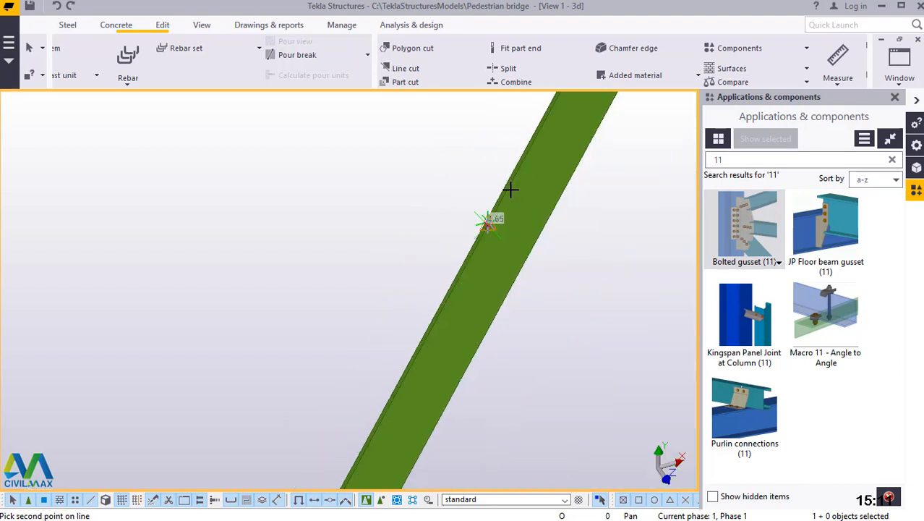
{"action": "scroll", "coordinate": [496, 190], "scroll_direction": "down", "scroll_amount": 3}
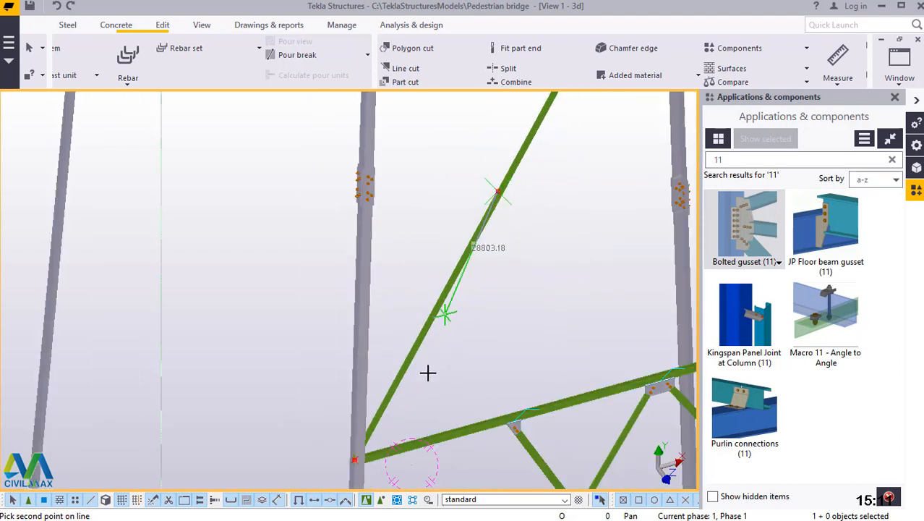
{"action": "scroll", "coordinate": [358, 459], "scroll_direction": "up", "scroll_amount": 3}
{"action": "scroll", "coordinate": [355, 468], "scroll_direction": "up", "scroll_amount": 3}
{"action": "scroll", "coordinate": [453, 292], "scroll_direction": "down", "scroll_amount": 3}
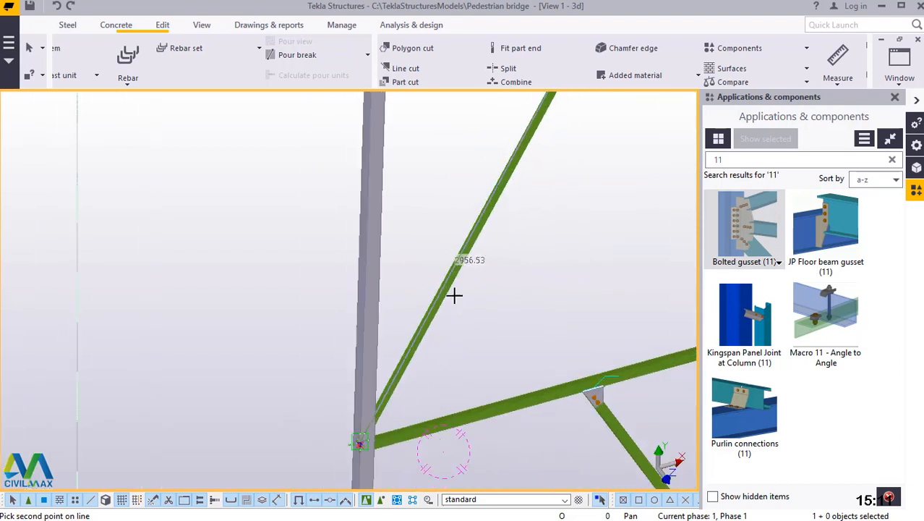
{"action": "scroll", "coordinate": [356, 447], "scroll_direction": "up", "scroll_amount": 6}
{"action": "scroll", "coordinate": [354, 456], "scroll_direction": "up", "scroll_amount": 4}
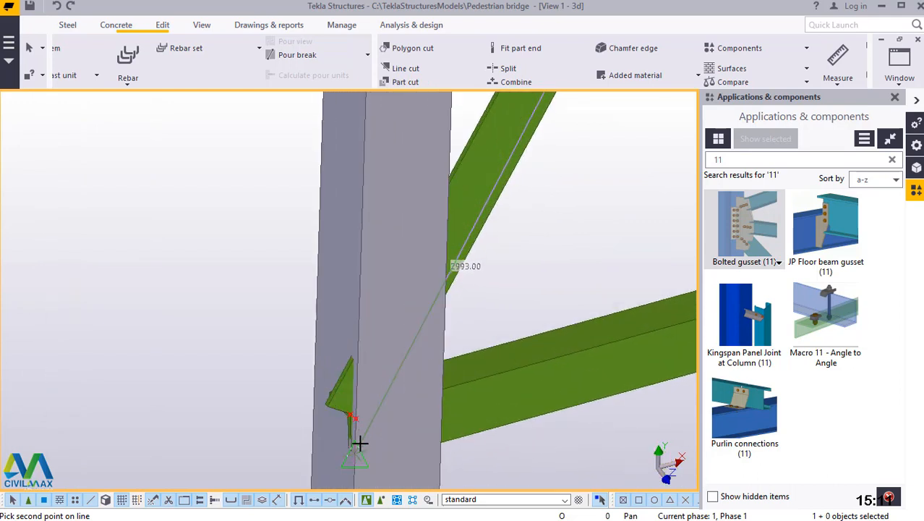
{"action": "scroll", "coordinate": [340, 377], "scroll_direction": "up", "scroll_amount": 2}
{"action": "scroll", "coordinate": [338, 351], "scroll_direction": "up", "scroll_amount": 2}
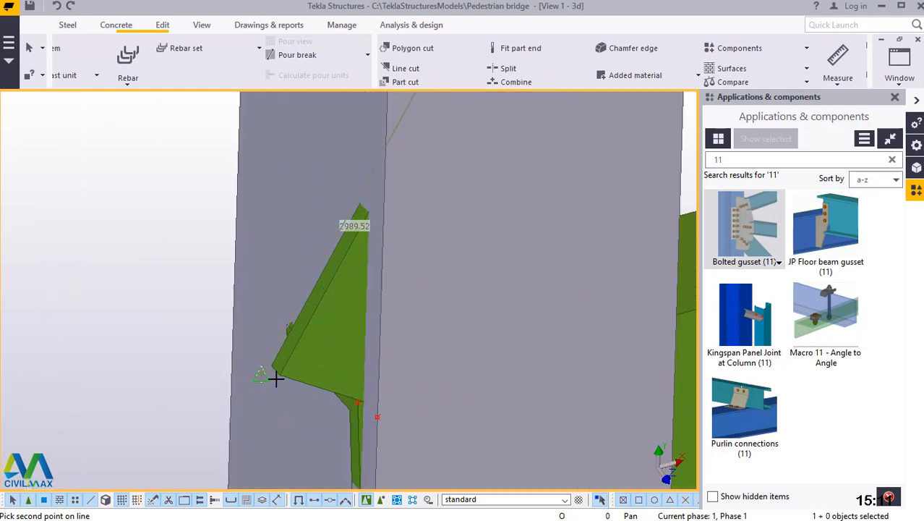
{"action": "scroll", "coordinate": [277, 378], "scroll_direction": "up", "scroll_amount": 2}
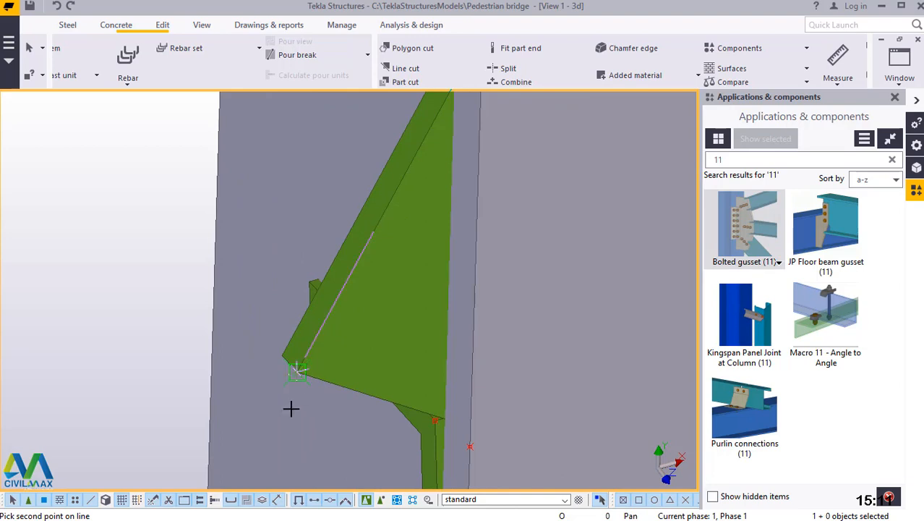
{"action": "scroll", "coordinate": [298, 415], "scroll_direction": "down", "scroll_amount": 1}
{"action": "left_click", "coordinate": [313, 413]}
{"action": "scroll", "coordinate": [319, 413], "scroll_direction": "down", "scroll_amount": 4}
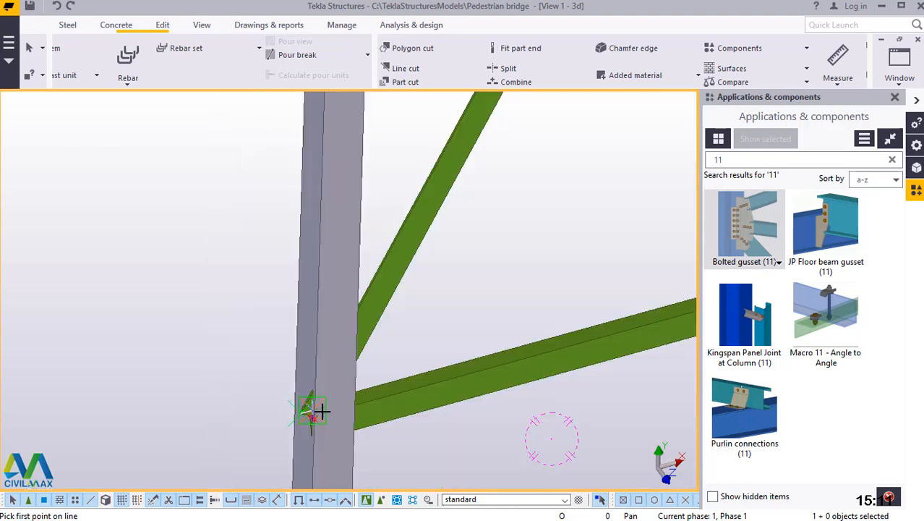
{"action": "scroll", "coordinate": [358, 402], "scroll_direction": "down", "scroll_amount": 3}
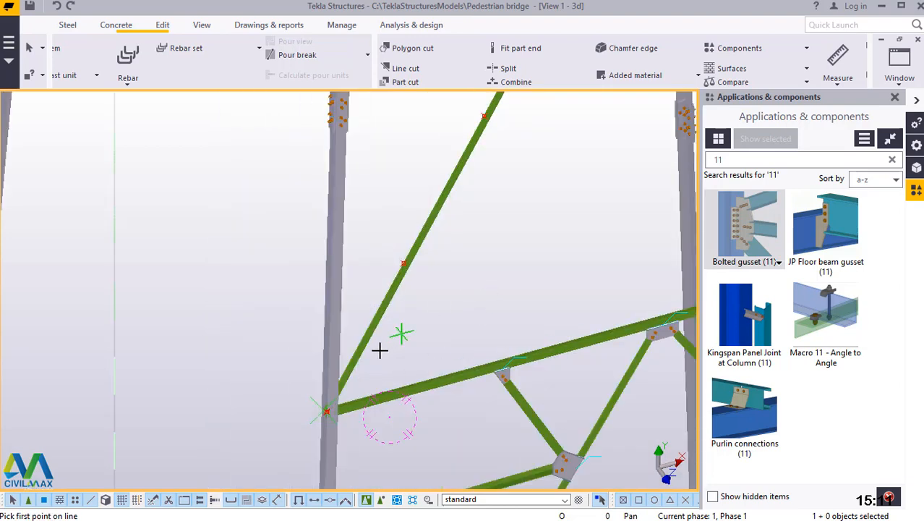
{"action": "scroll", "coordinate": [327, 374], "scroll_direction": "up", "scroll_amount": 1}
{"action": "scroll", "coordinate": [341, 375], "scroll_direction": "down", "scroll_amount": 3}
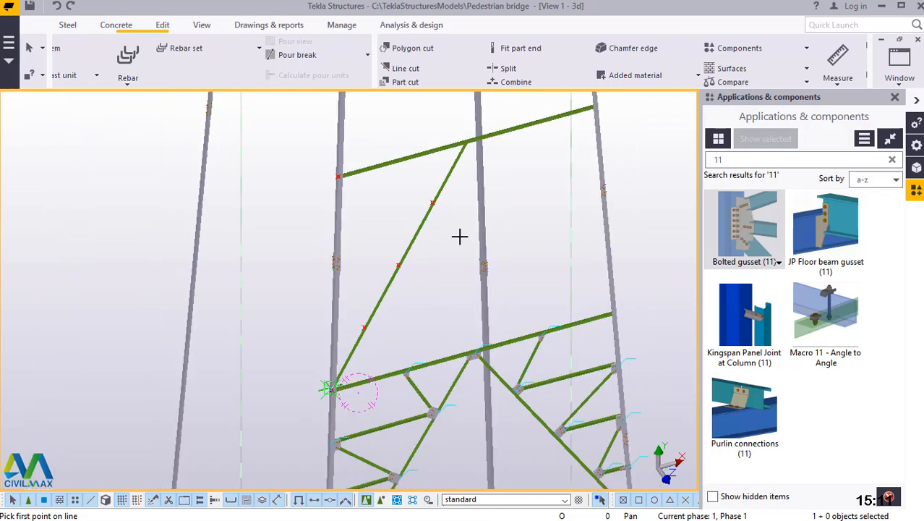
{"action": "right_click", "coordinate": [414, 282]}
{"action": "left_click", "coordinate": [441, 289]}
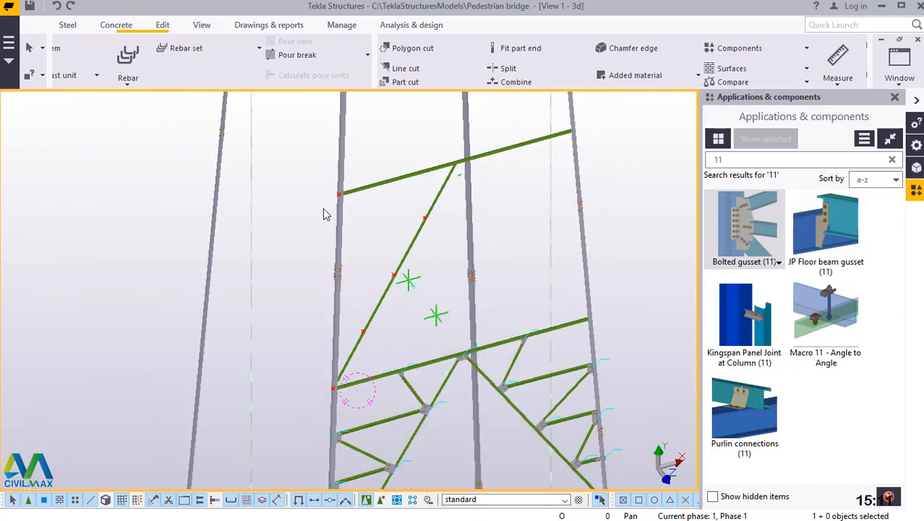
Start a points-on-line division with 1 point from the reference point on the column edge at the panel's upper horizontal brace.
{"action": "scroll", "coordinate": [326, 210], "scroll_direction": "up", "scroll_amount": 5}
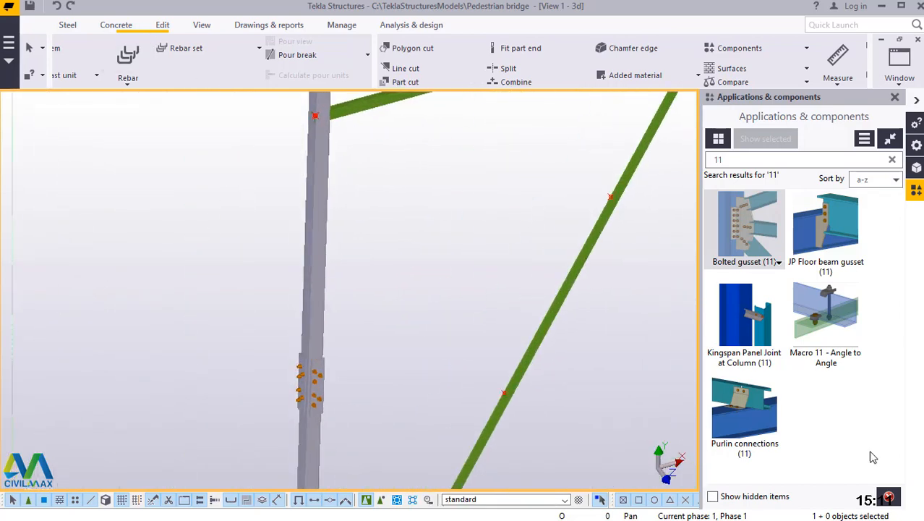
{"action": "left_click", "coordinate": [163, 26]}
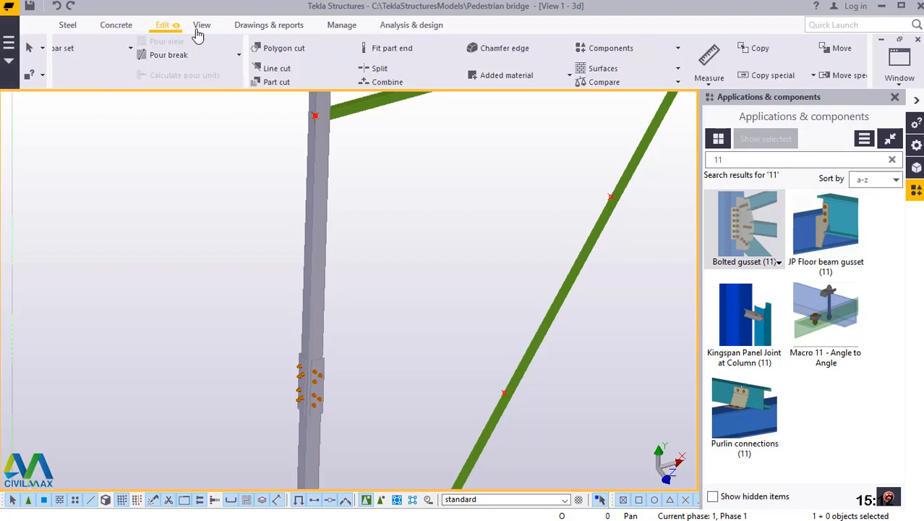
{"action": "left_click", "coordinate": [763, 72]}
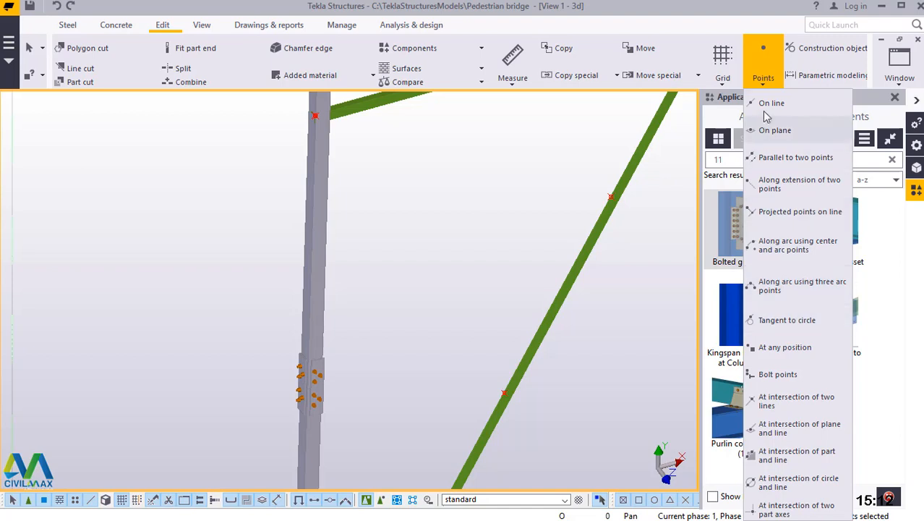
{"action": "left_click", "coordinate": [772, 102]}
{"action": "scroll", "coordinate": [309, 104], "scroll_direction": "up", "scroll_amount": 1}
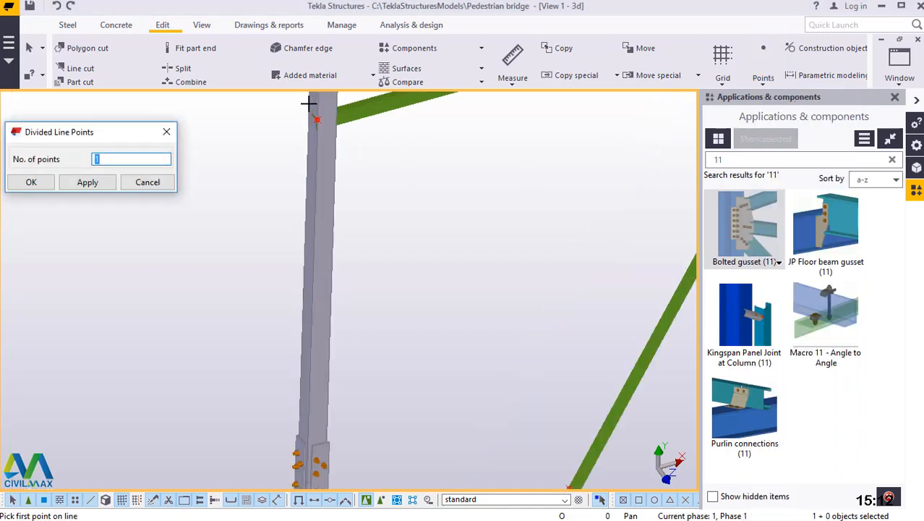
{"action": "scroll", "coordinate": [309, 103], "scroll_direction": "up", "scroll_amount": 1}
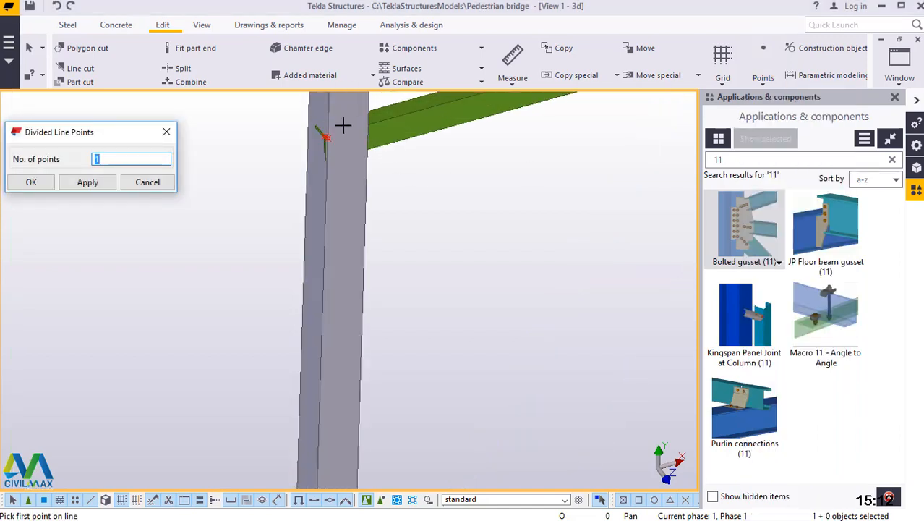
{"action": "scroll", "coordinate": [338, 133], "scroll_direction": "up", "scroll_amount": 2}
{"action": "scroll", "coordinate": [317, 181], "scroll_direction": "up", "scroll_amount": 1}
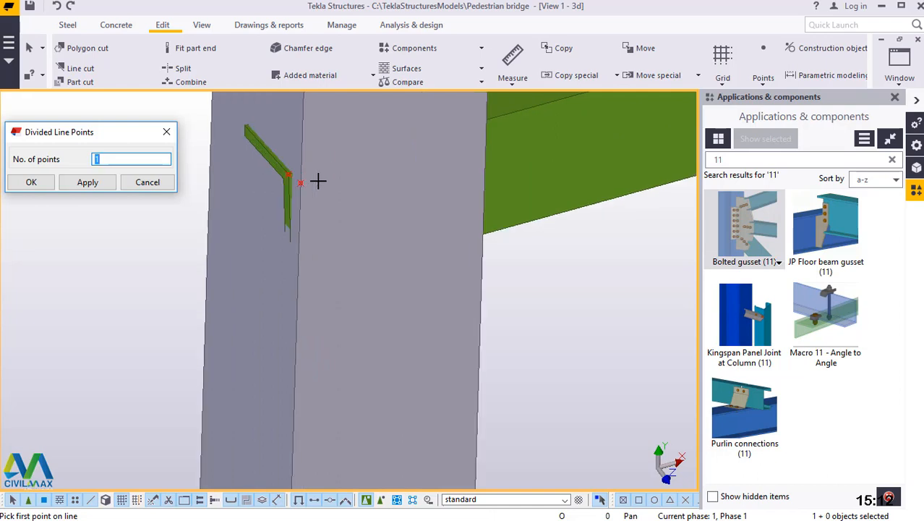
{"action": "left_click", "coordinate": [300, 183]}
Finish the division at the column-edge point beside the panel's lower horizontal, placing a point at the column segment's midpoint, and end the command.
{"action": "scroll", "coordinate": [336, 169], "scroll_direction": "down", "scroll_amount": 2}
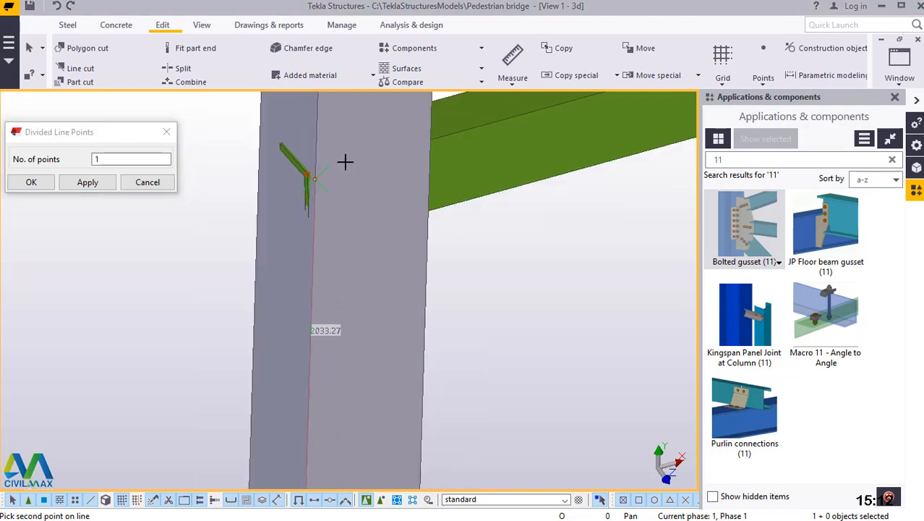
{"action": "scroll", "coordinate": [352, 146], "scroll_direction": "down", "scroll_amount": 6}
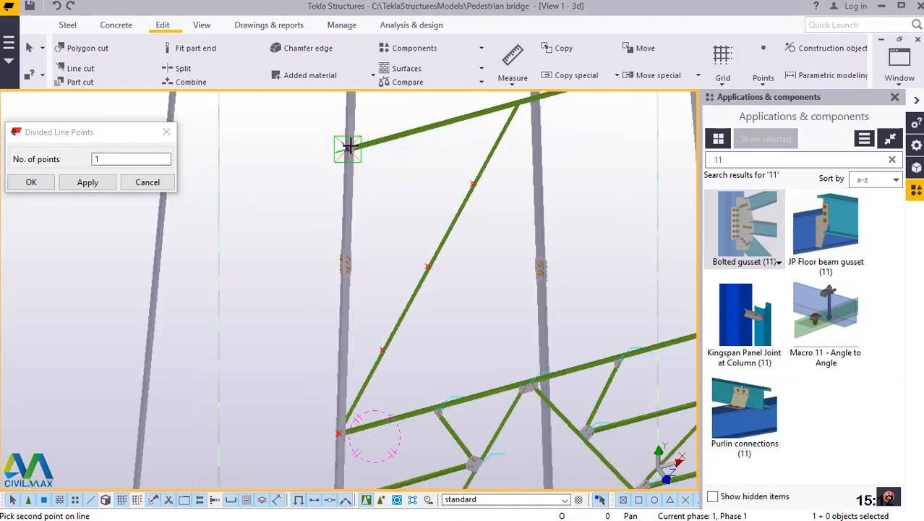
{"action": "scroll", "coordinate": [341, 366], "scroll_direction": "up", "scroll_amount": 5}
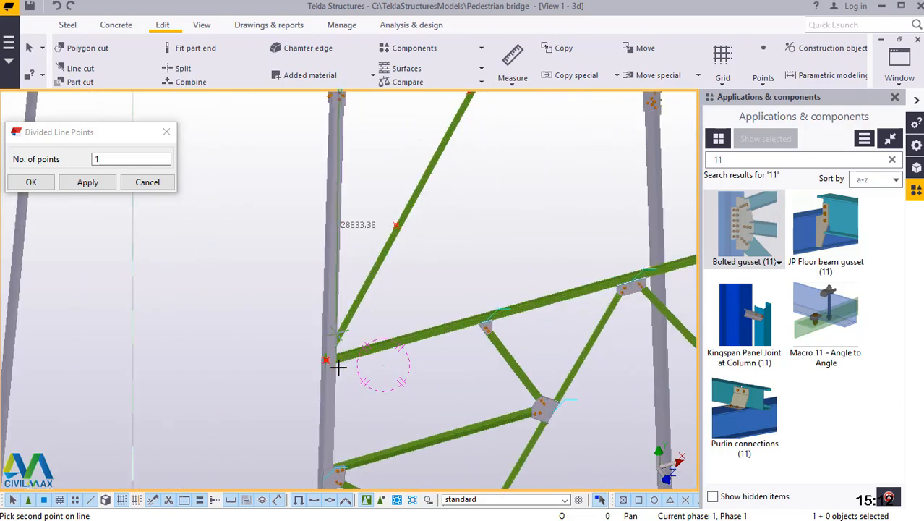
{"action": "scroll", "coordinate": [329, 367], "scroll_direction": "up", "scroll_amount": 6}
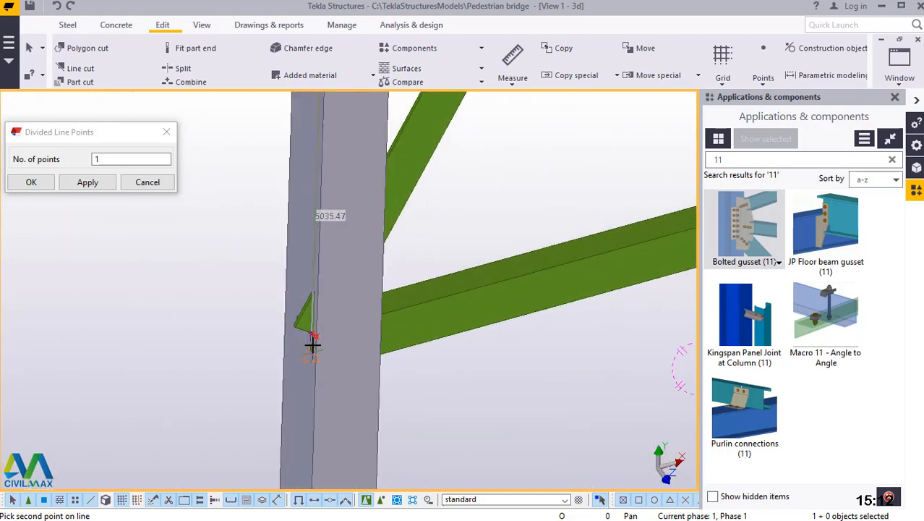
{"action": "scroll", "coordinate": [318, 328], "scroll_direction": "up", "scroll_amount": 2}
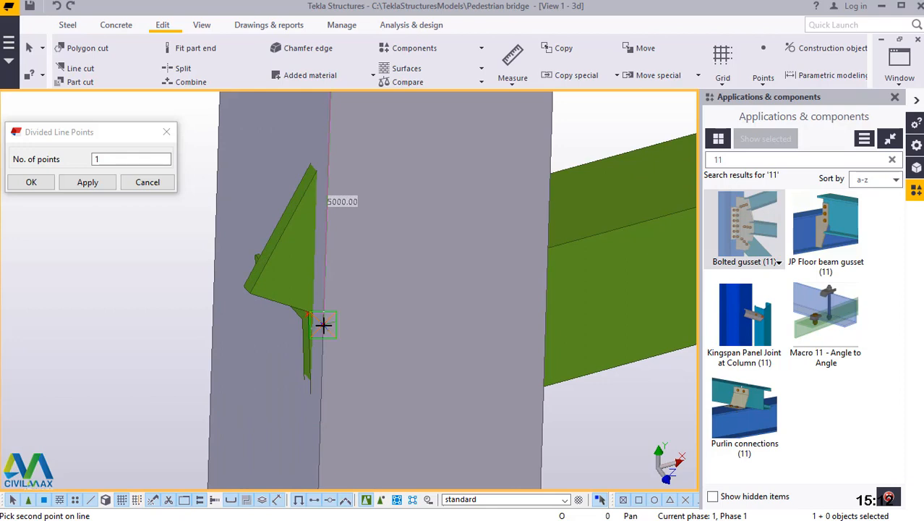
{"action": "left_click", "coordinate": [323, 326]}
{"action": "right_click", "coordinate": [392, 181]}
{"action": "left_click", "coordinate": [420, 187]}
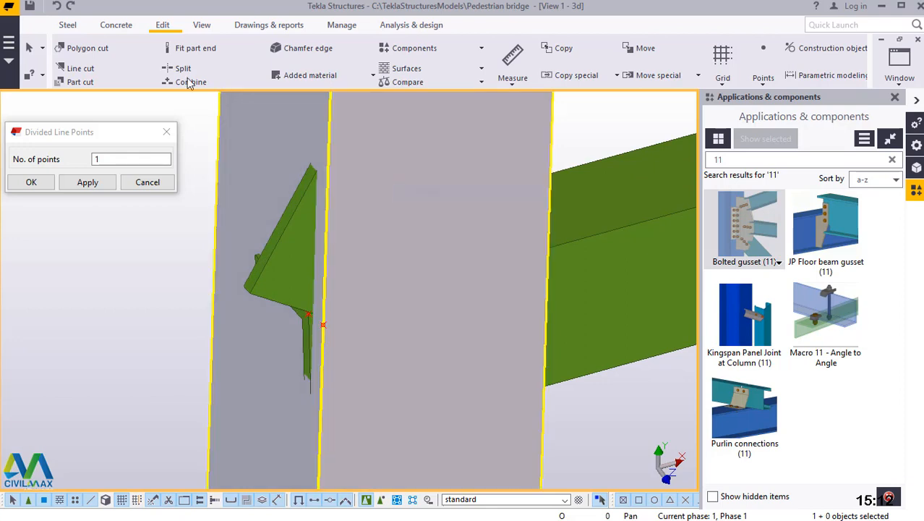
{"action": "left_click", "coordinate": [31, 182]}
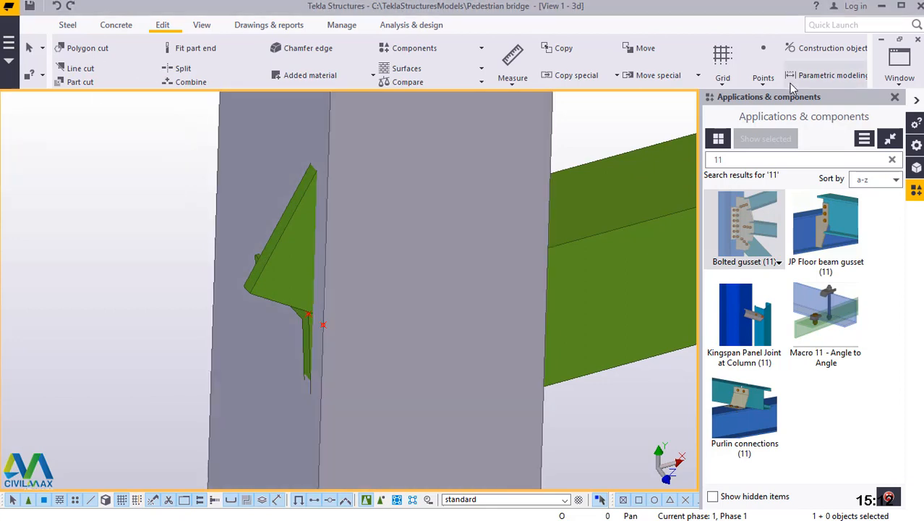
Place a 1-point line division between the column's lower reference point and its new midpoint, marking the lower quarter point.
{"action": "left_click", "coordinate": [764, 72]}
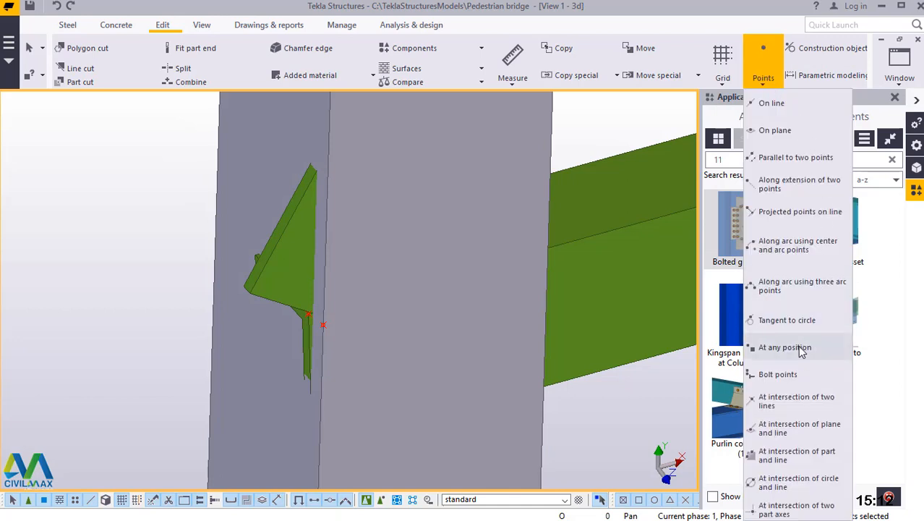
{"action": "left_click", "coordinate": [771, 104]}
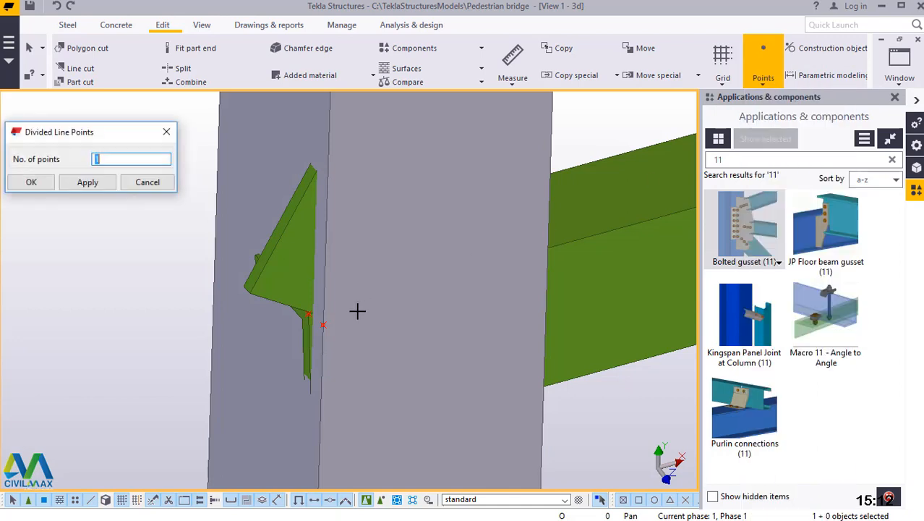
{"action": "left_click", "coordinate": [324, 325]}
{"action": "scroll", "coordinate": [367, 426], "scroll_direction": "down", "scroll_amount": 2}
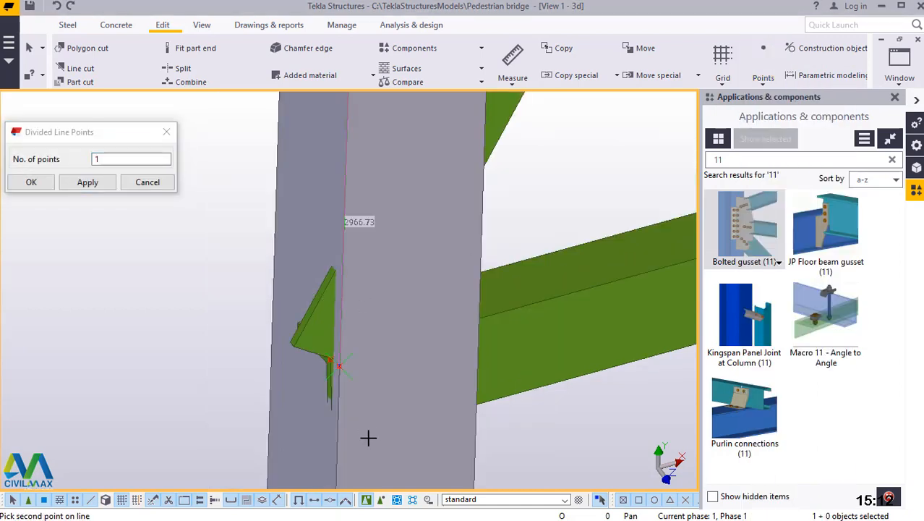
{"action": "scroll", "coordinate": [367, 436], "scroll_direction": "down", "scroll_amount": 5}
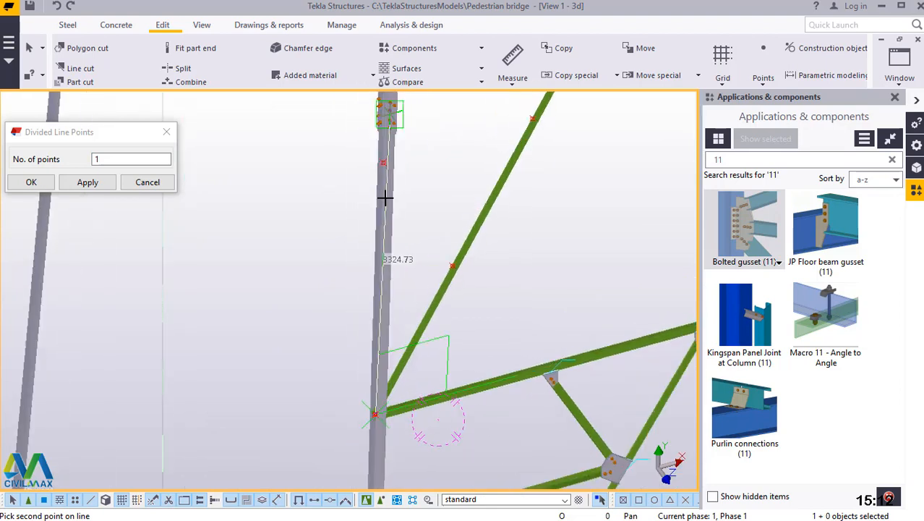
{"action": "scroll", "coordinate": [382, 163], "scroll_direction": "up", "scroll_amount": 6}
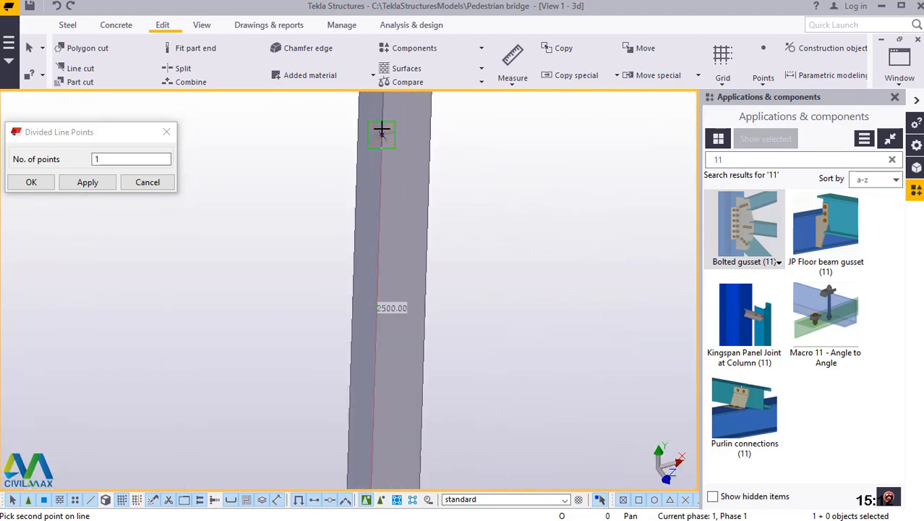
{"action": "scroll", "coordinate": [381, 131], "scroll_direction": "up", "scroll_amount": 1}
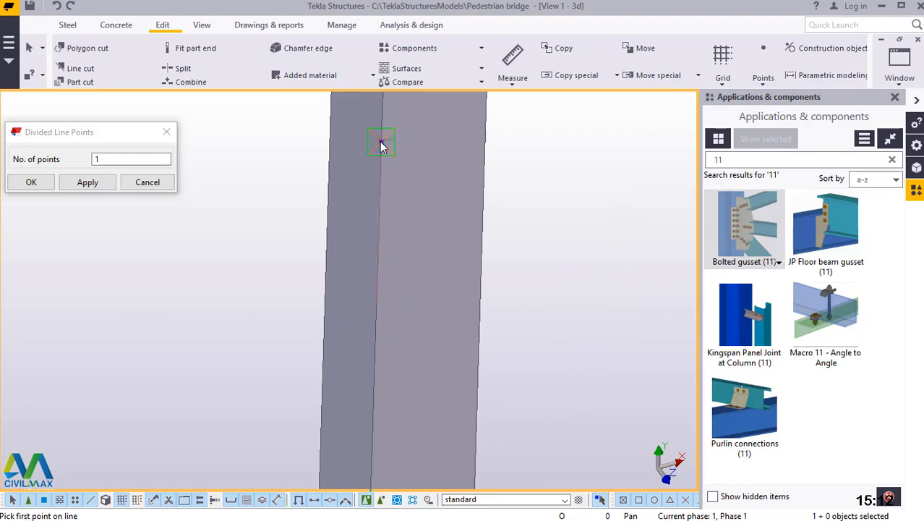
Place a point midway between the column's midpoint and its upper reference point at the horizontal brace, and end the point command.
{"action": "left_click", "coordinate": [382, 144]}
{"action": "scroll", "coordinate": [386, 431], "scroll_direction": "down", "scroll_amount": 2}
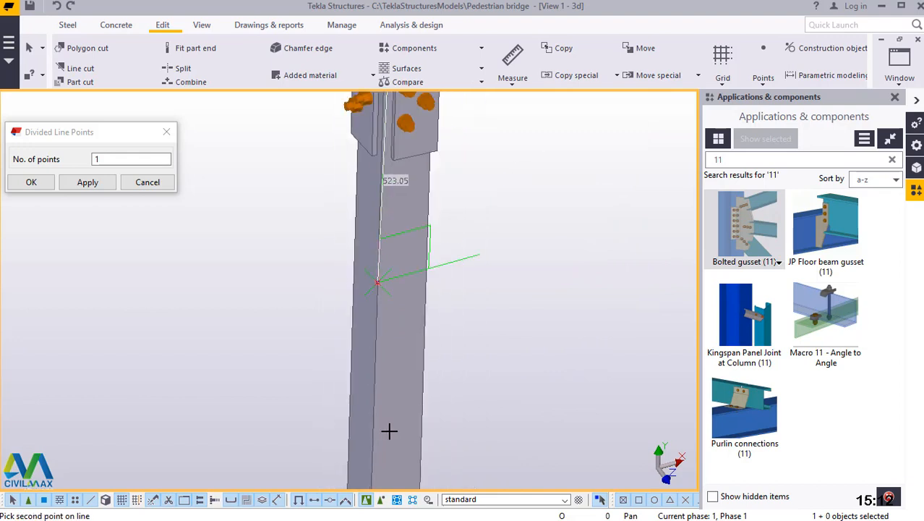
{"action": "scroll", "coordinate": [389, 431], "scroll_direction": "down", "scroll_amount": 4}
{"action": "scroll", "coordinate": [403, 234], "scroll_direction": "up", "scroll_amount": 3}
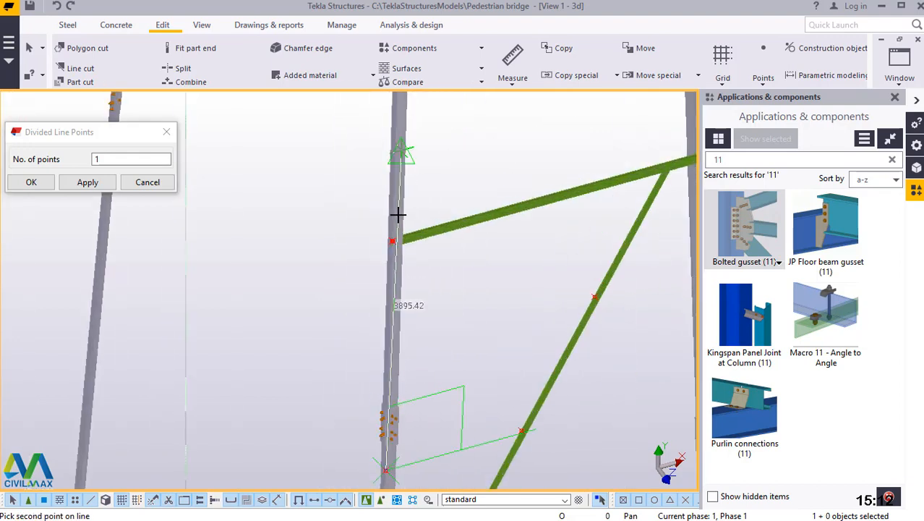
{"action": "scroll", "coordinate": [389, 260], "scroll_direction": "up", "scroll_amount": 5}
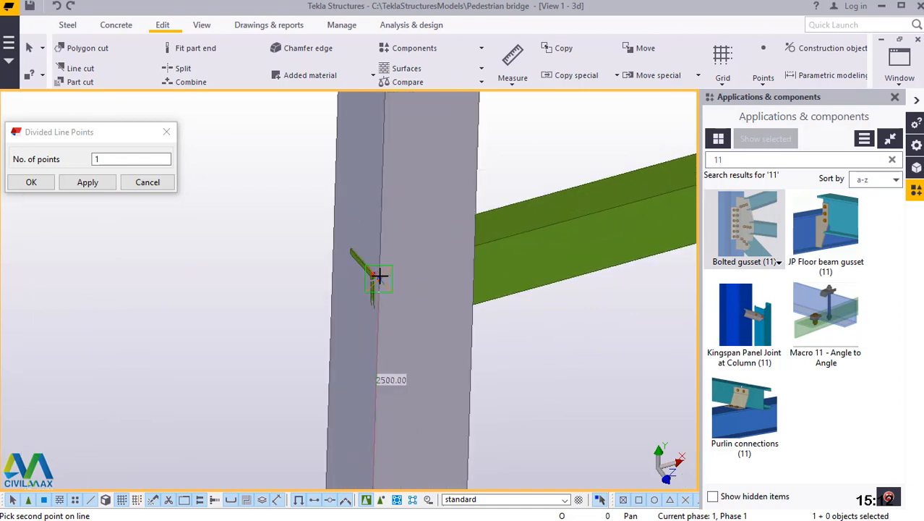
{"action": "left_click", "coordinate": [390, 276]}
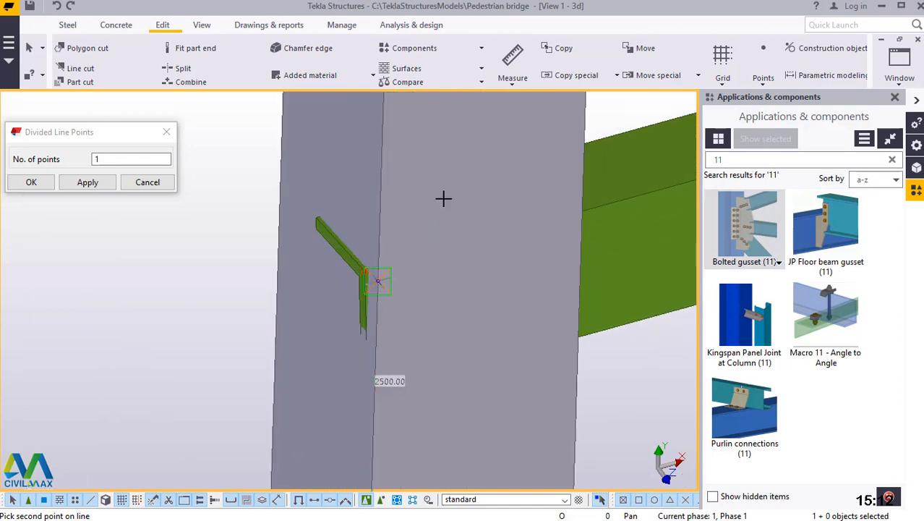
{"action": "right_click", "coordinate": [442, 177]}
{"action": "left_click", "coordinate": [473, 187]}
{"action": "left_click", "coordinate": [80, 183]}
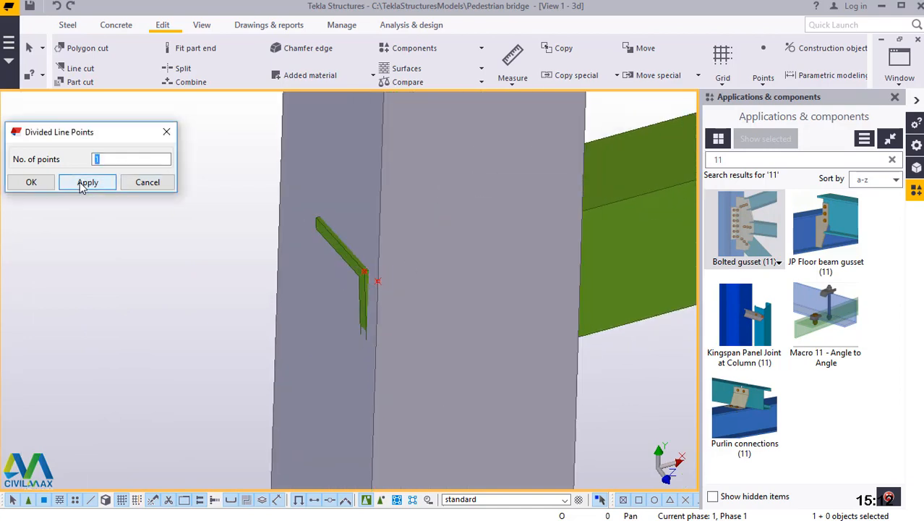
{"action": "left_click", "coordinate": [32, 180]}
Model a steel beam as a secondary brace from the column's lower quarter point to the diagonal's lower quarter point.
{"action": "scroll", "coordinate": [430, 242], "scroll_direction": "down", "scroll_amount": 2}
{"action": "scroll", "coordinate": [429, 248], "scroll_direction": "down", "scroll_amount": 1}
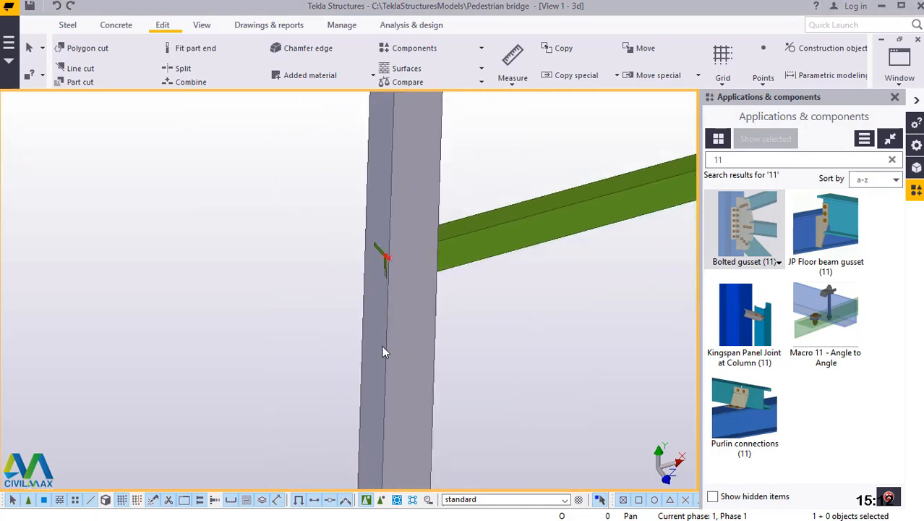
{"action": "scroll", "coordinate": [383, 351], "scroll_direction": "down", "scroll_amount": 3}
{"action": "scroll", "coordinate": [386, 354], "scroll_direction": "down", "scroll_amount": 5}
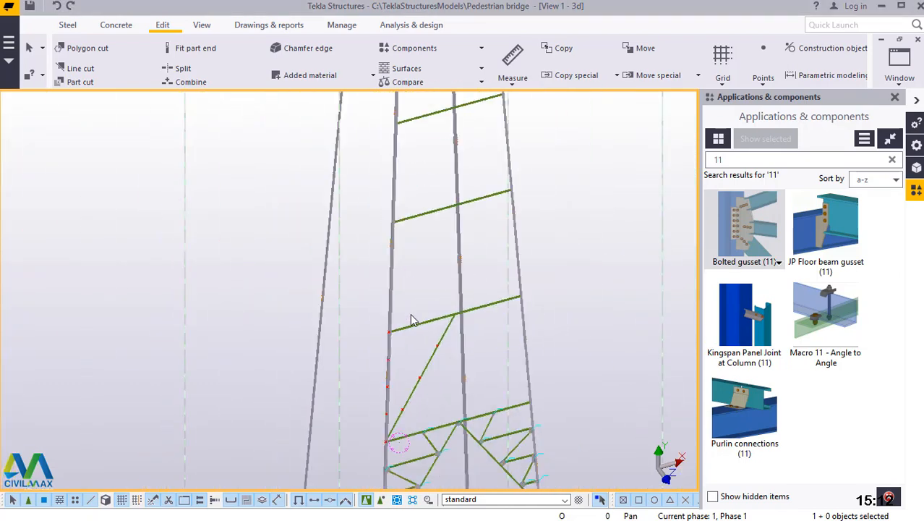
{"action": "scroll", "coordinate": [403, 376], "scroll_direction": "up", "scroll_amount": 3}
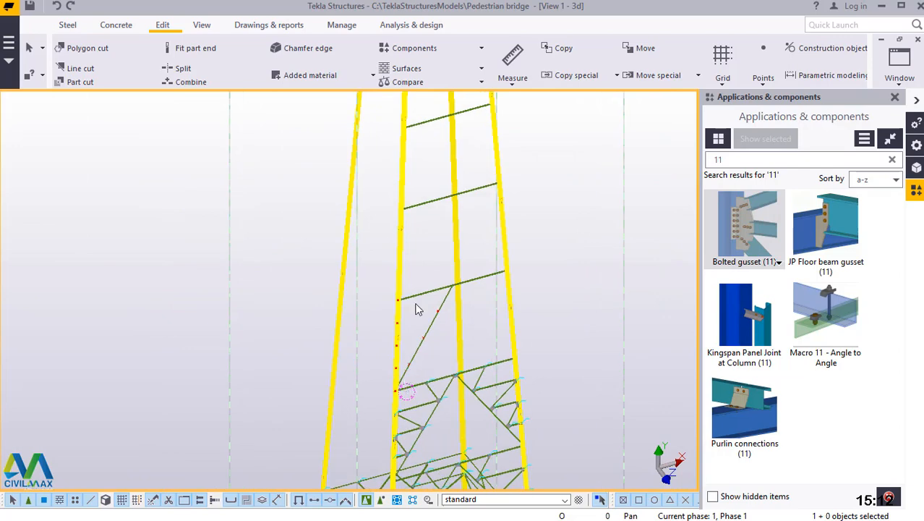
{"action": "scroll", "coordinate": [392, 426], "scroll_direction": "up", "scroll_amount": 3}
{"action": "scroll", "coordinate": [394, 441], "scroll_direction": "up", "scroll_amount": 5}
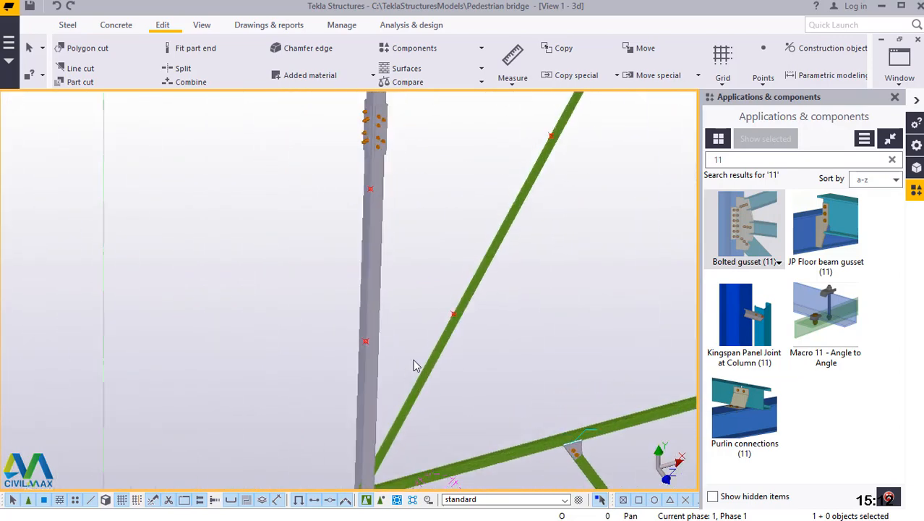
{"action": "left_click", "coordinate": [68, 26]}
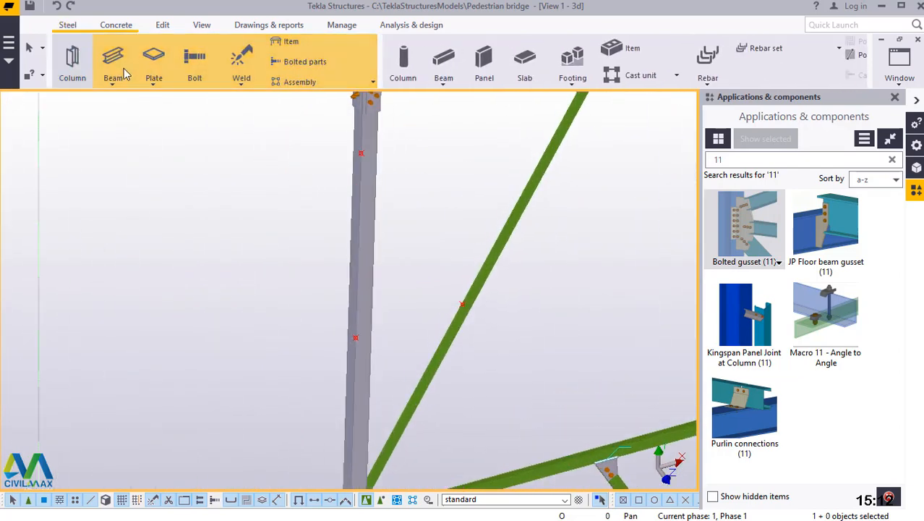
{"action": "left_click", "coordinate": [112, 81]}
{"action": "left_click", "coordinate": [130, 103]}
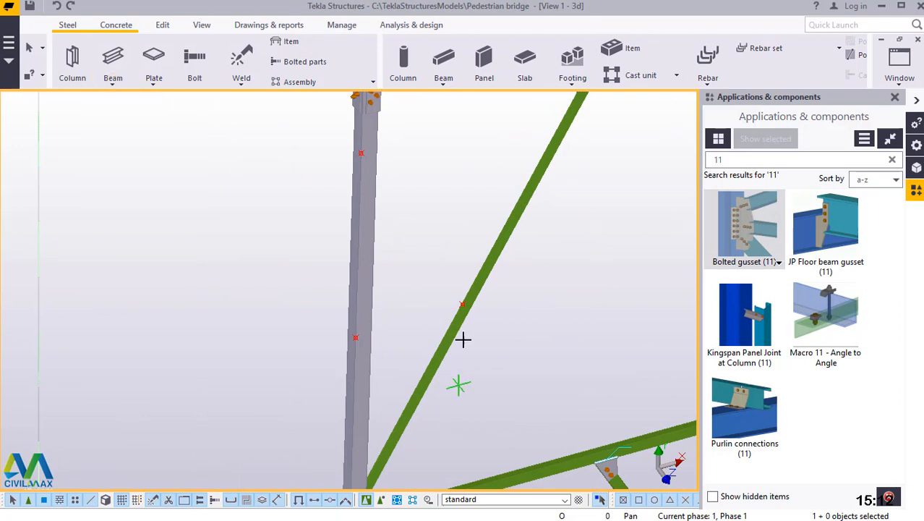
{"action": "scroll", "coordinate": [466, 322], "scroll_direction": "up", "scroll_amount": 3}
{"action": "scroll", "coordinate": [277, 365], "scroll_direction": "up", "scroll_amount": 3}
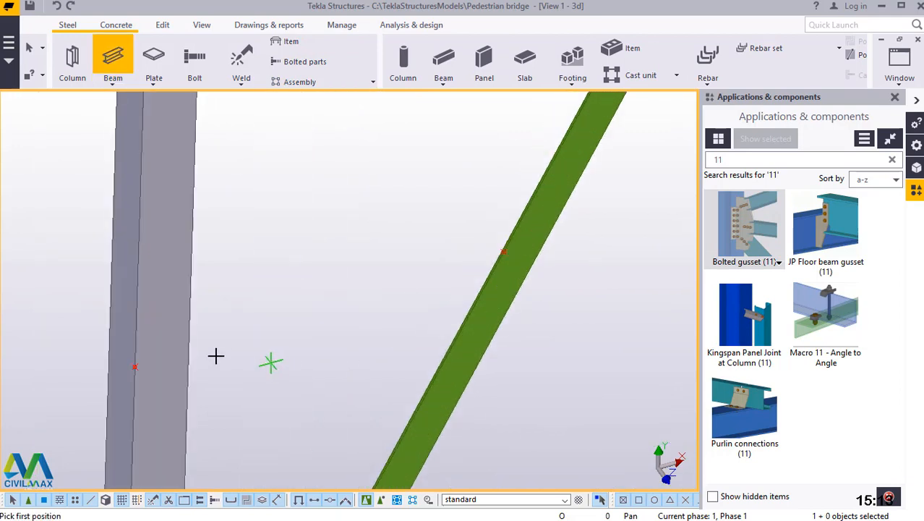
{"action": "left_click", "coordinate": [135, 366]}
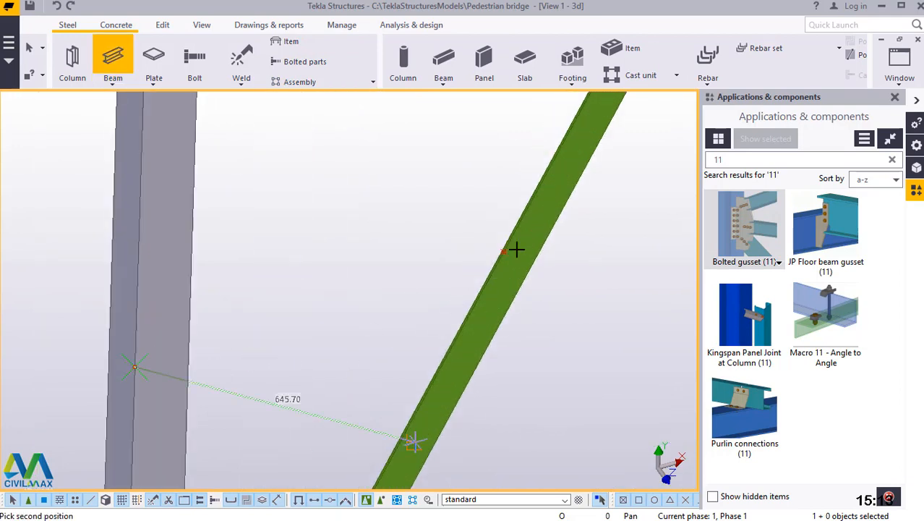
{"action": "left_click", "coordinate": [503, 252]}
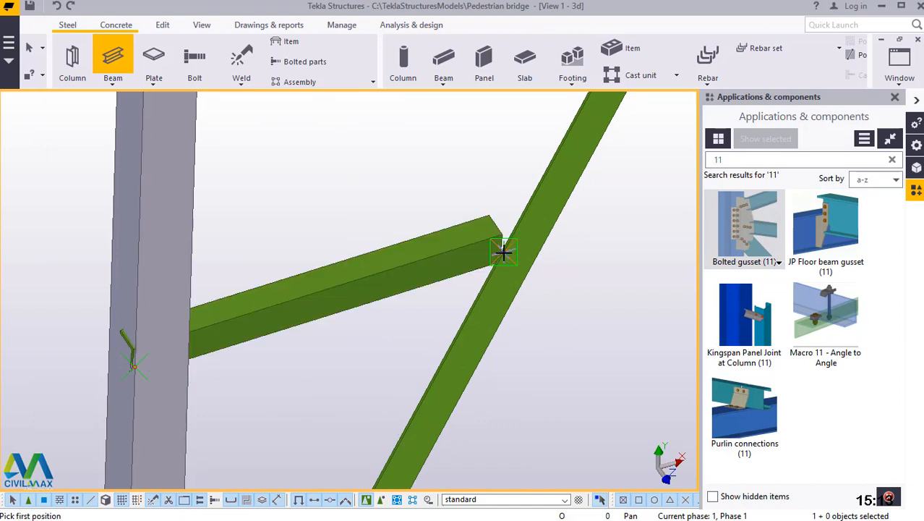
Model a secondary brace beam from the diagonal's lower quarter point up to the column's midpoint.
{"action": "left_click", "coordinate": [503, 252]}
{"action": "scroll", "coordinate": [475, 389], "scroll_direction": "down", "scroll_amount": 5}
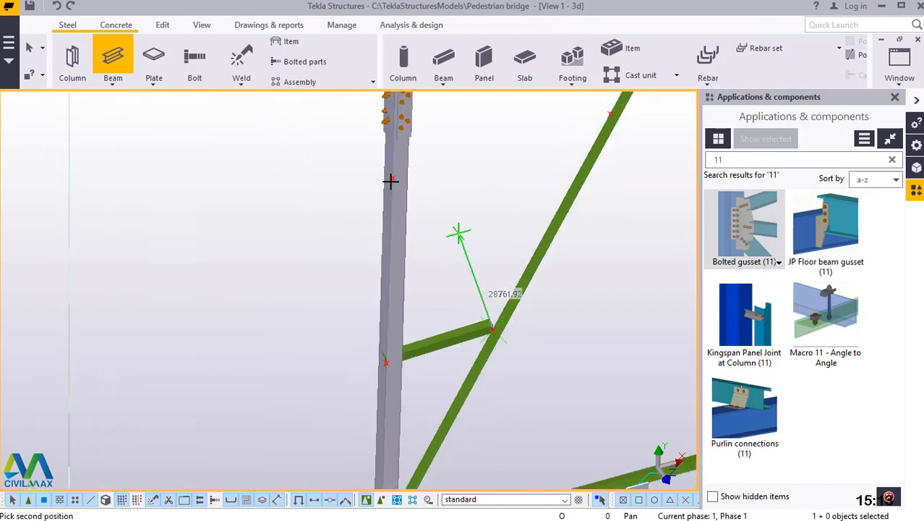
{"action": "scroll", "coordinate": [385, 173], "scroll_direction": "up", "scroll_amount": 4}
{"action": "scroll", "coordinate": [374, 168], "scroll_direction": "up", "scroll_amount": 2}
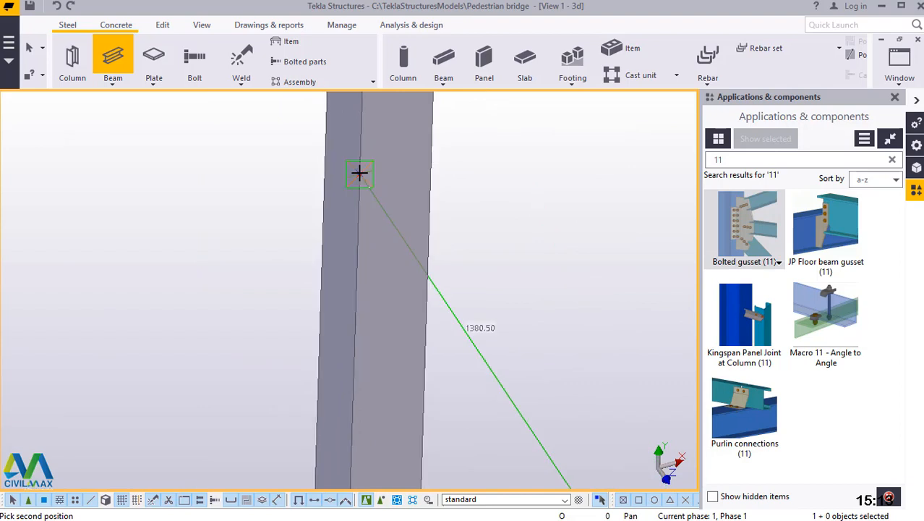
{"action": "left_click", "coordinate": [359, 172]}
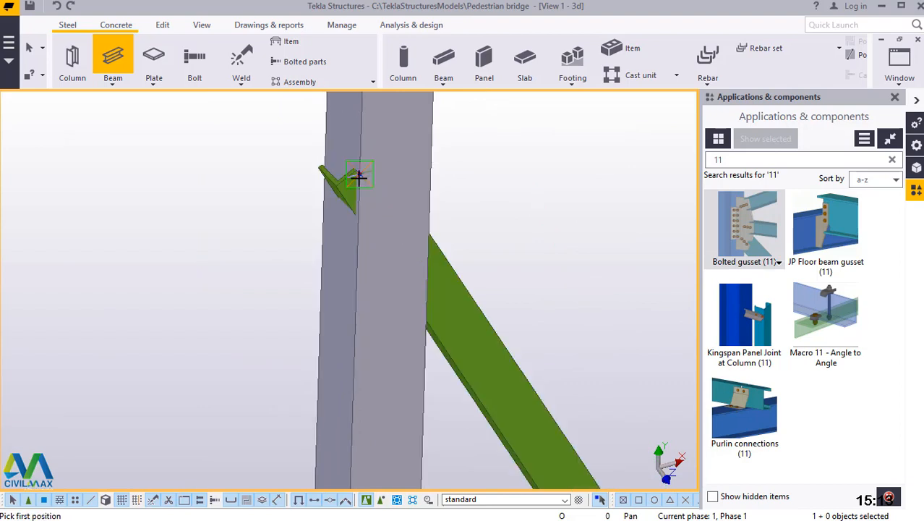
Model a secondary brace beam from the column's midpoint to the diagonal's midpoint.
{"action": "scroll", "coordinate": [337, 413], "scroll_direction": "down", "scroll_amount": 4}
{"action": "left_click", "coordinate": [337, 313]}
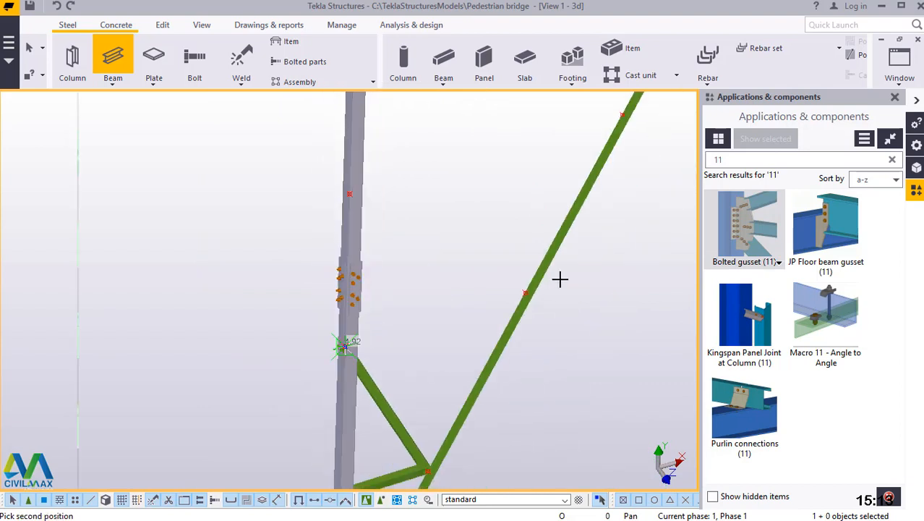
{"action": "scroll", "coordinate": [515, 293], "scroll_direction": "up", "scroll_amount": 3}
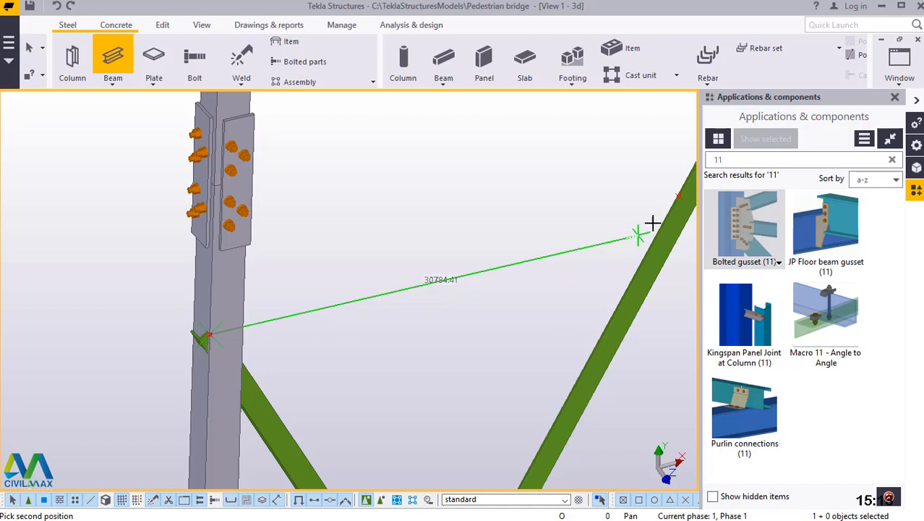
{"action": "left_click", "coordinate": [681, 198]}
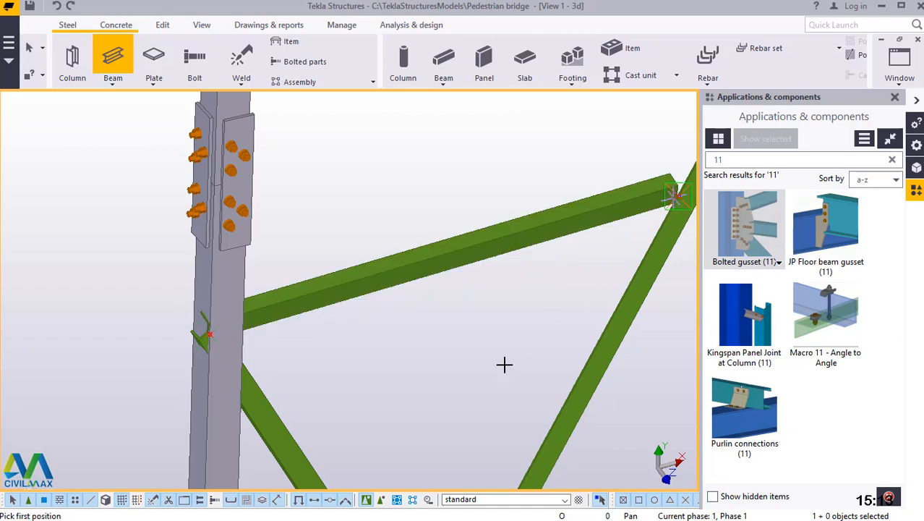
Model a secondary brace beam from the diagonal's midpoint to the column's upper quarter point above the bolted splice.
{"action": "scroll", "coordinate": [446, 416], "scroll_direction": "down", "scroll_amount": 2}
{"action": "scroll", "coordinate": [452, 410], "scroll_direction": "down", "scroll_amount": 4}
{"action": "scroll", "coordinate": [435, 318], "scroll_direction": "up", "scroll_amount": 1}
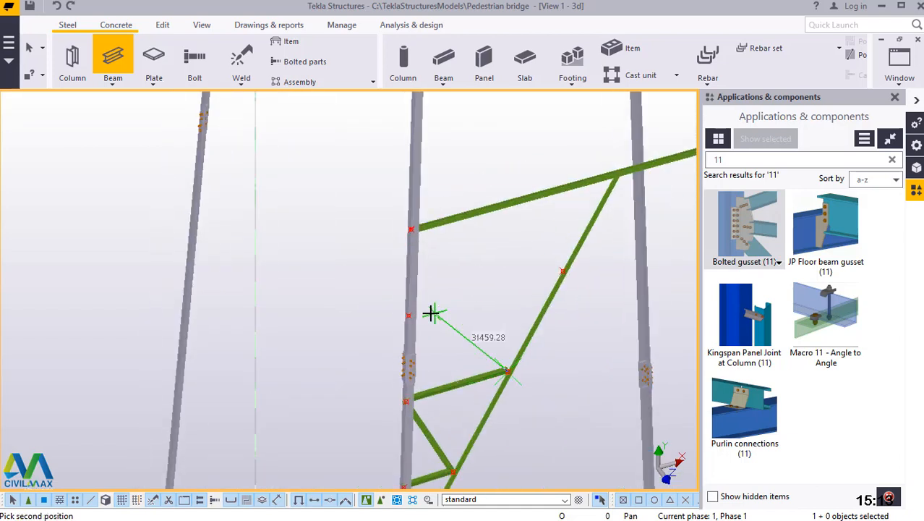
{"action": "scroll", "coordinate": [415, 315], "scroll_direction": "up", "scroll_amount": 5}
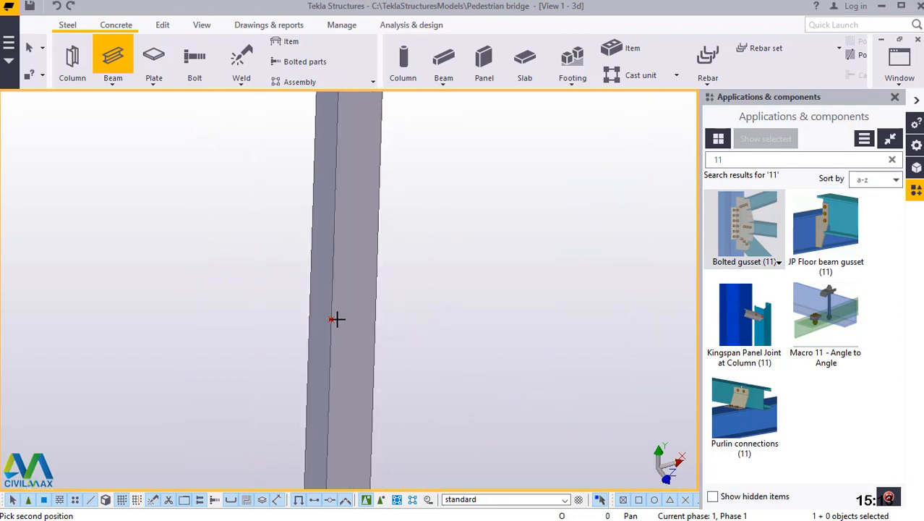
{"action": "left_click", "coordinate": [332, 323]}
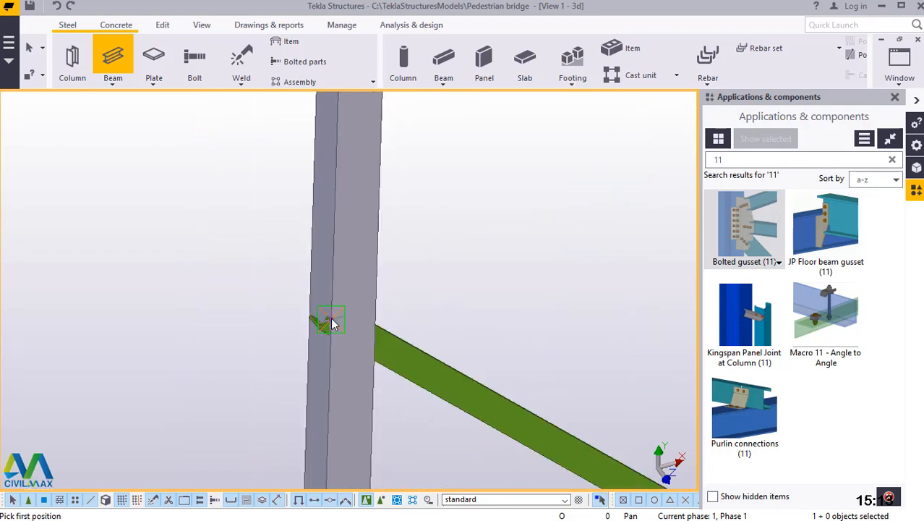
Model a secondary brace beam from the column's upper quarter point to the diagonal's upper quarter point, and end the beam command.
{"action": "scroll", "coordinate": [281, 413], "scroll_direction": "down", "scroll_amount": 1}
{"action": "scroll", "coordinate": [282, 413], "scroll_direction": "down", "scroll_amount": 3}
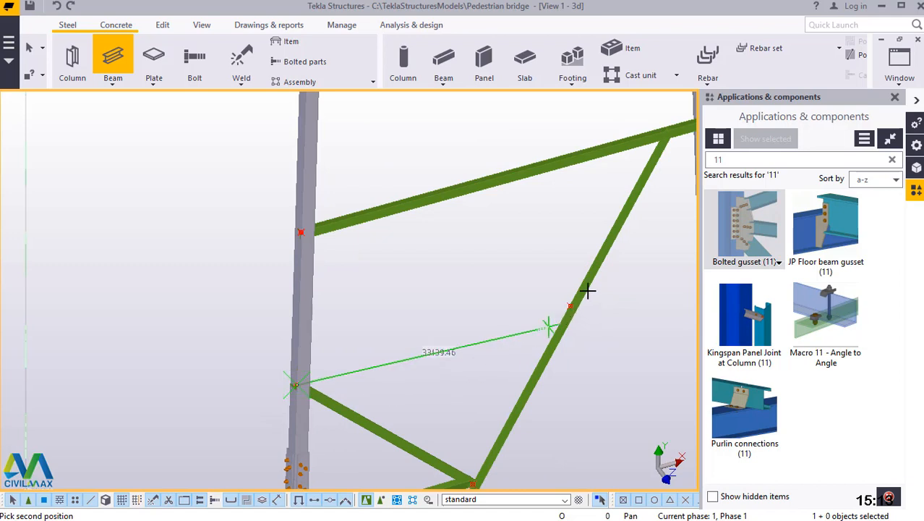
{"action": "scroll", "coordinate": [590, 286], "scroll_direction": "up", "scroll_amount": 4}
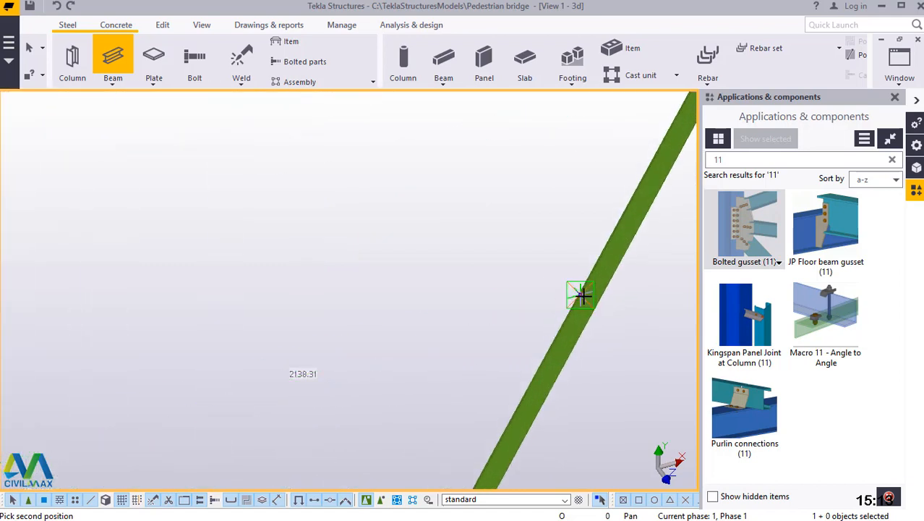
{"action": "left_click", "coordinate": [583, 295]}
{"action": "scroll", "coordinate": [345, 412], "scroll_direction": "down", "scroll_amount": 3}
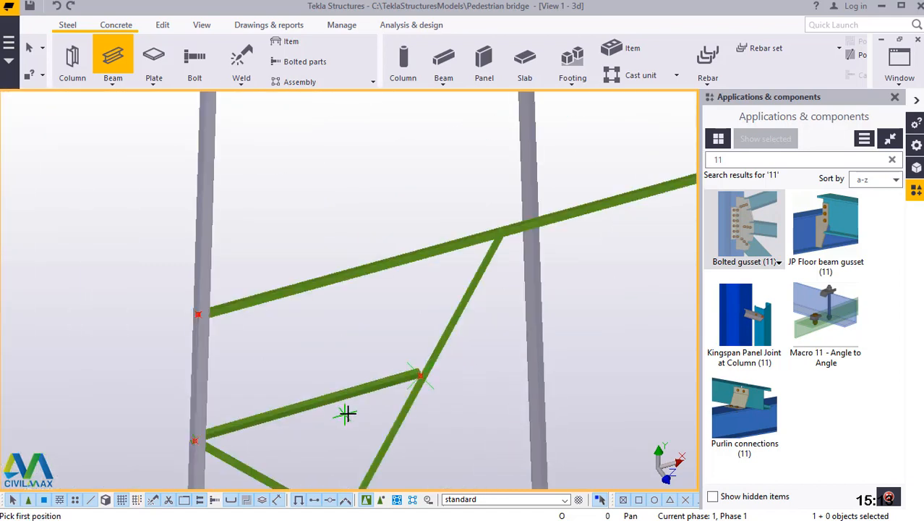
{"action": "scroll", "coordinate": [385, 304], "scroll_direction": "up", "scroll_amount": 2}
{"action": "right_click", "coordinate": [357, 233]}
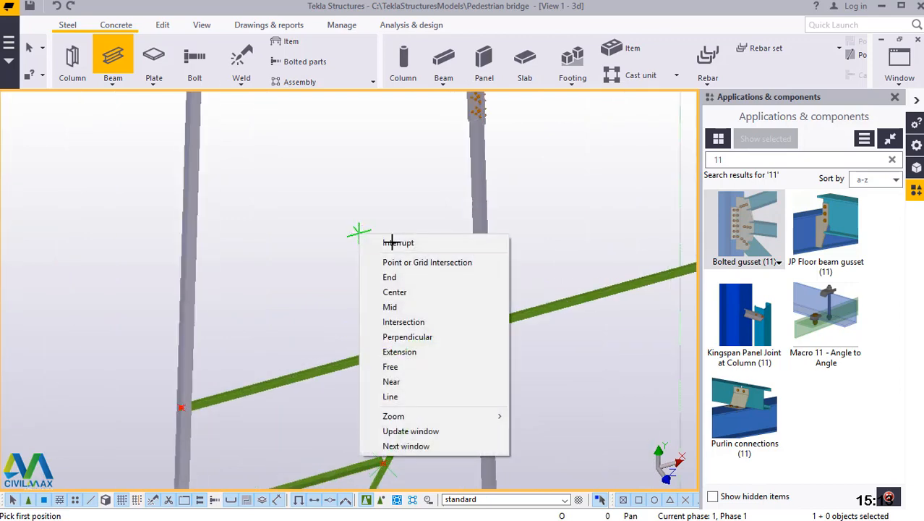
{"action": "left_click", "coordinate": [376, 244]}
Place a 1-point line division on the panel's upper horizontal brace between its junction with the diagonal and its column end, and end the command.
{"action": "scroll", "coordinate": [461, 325], "scroll_direction": "up", "scroll_amount": 3}
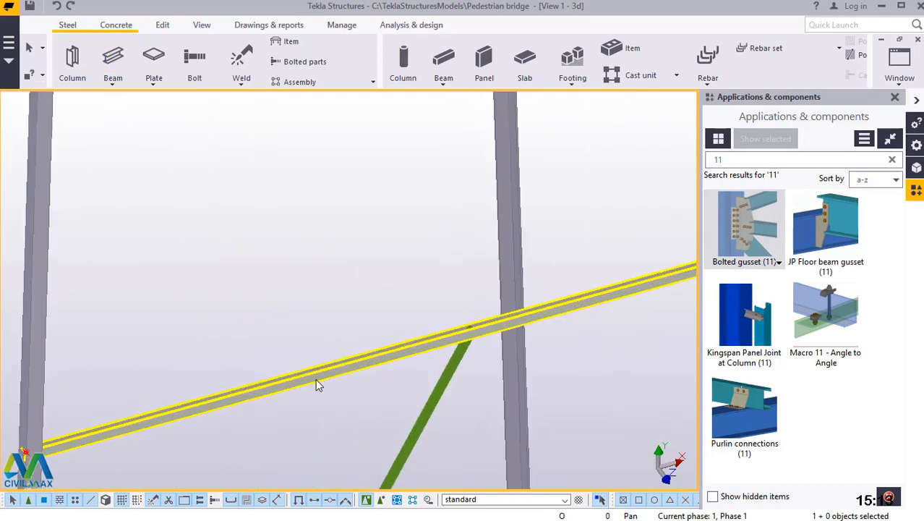
{"action": "left_click", "coordinate": [171, 30]}
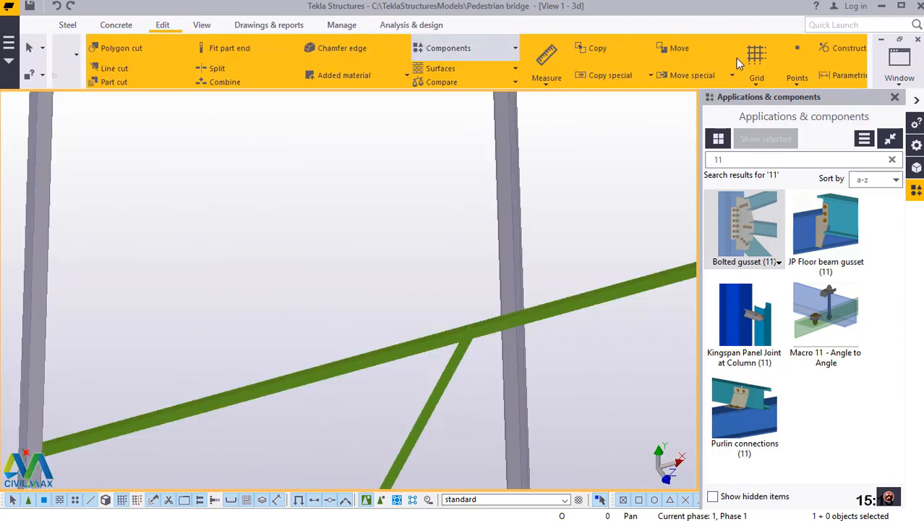
{"action": "left_click", "coordinate": [763, 72]}
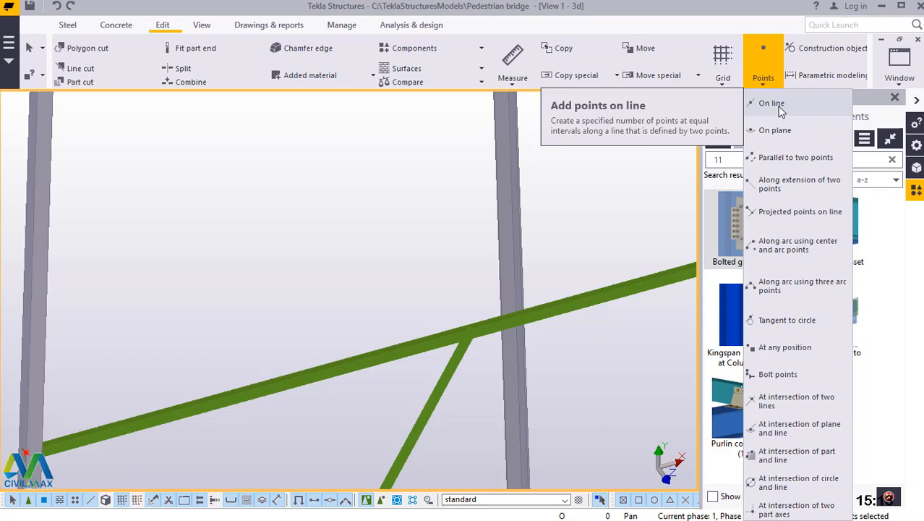
{"action": "left_click", "coordinate": [772, 104]}
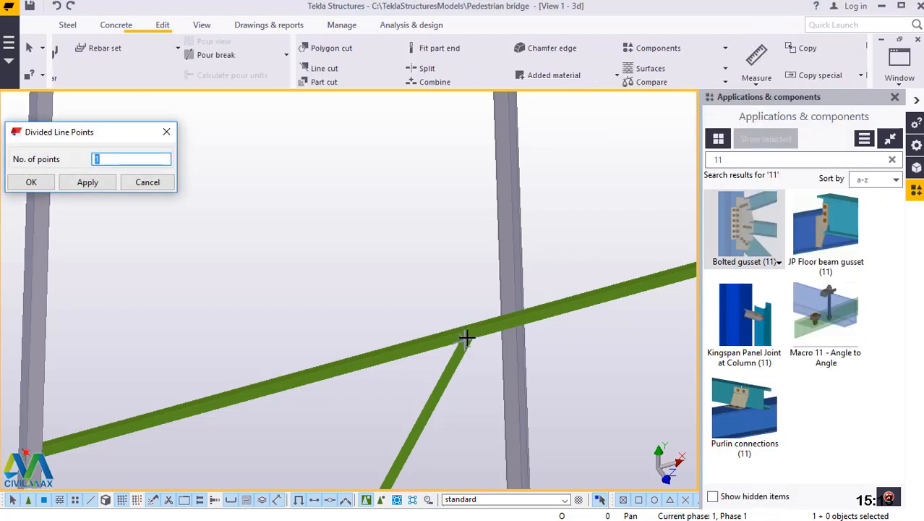
{"action": "scroll", "coordinate": [477, 329], "scroll_direction": "up", "scroll_amount": 1}
{"action": "scroll", "coordinate": [478, 329], "scroll_direction": "up", "scroll_amount": 2}
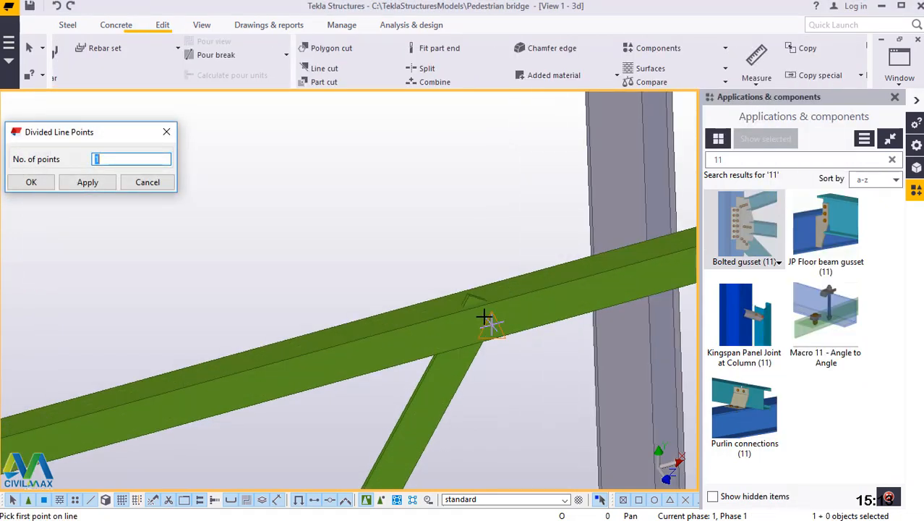
{"action": "scroll", "coordinate": [489, 304], "scroll_direction": "up", "scroll_amount": 2}
{"action": "left_click", "coordinate": [496, 283]}
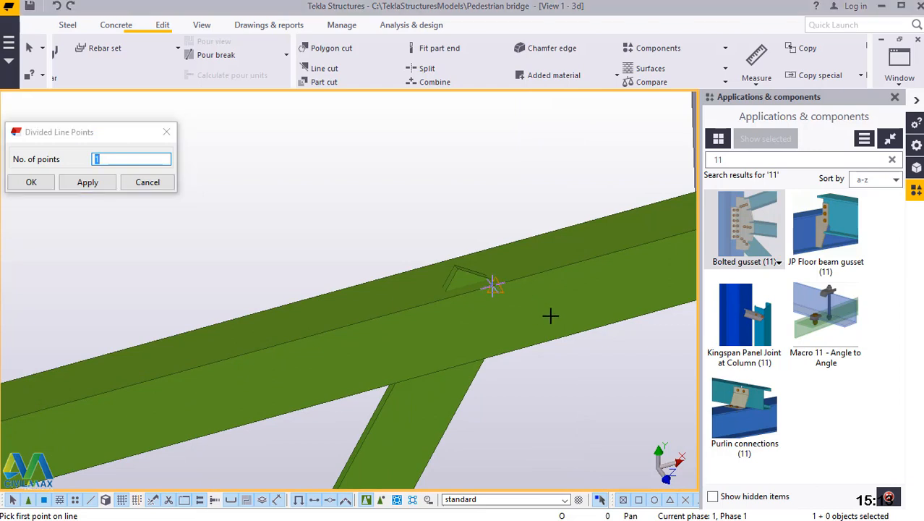
{"action": "scroll", "coordinate": [562, 310], "scroll_direction": "down", "scroll_amount": 2}
{"action": "left_click", "coordinate": [581, 291]}
{"action": "scroll", "coordinate": [581, 290], "scroll_direction": "down", "scroll_amount": 3}
{"action": "scroll", "coordinate": [471, 343], "scroll_direction": "down", "scroll_amount": 1}
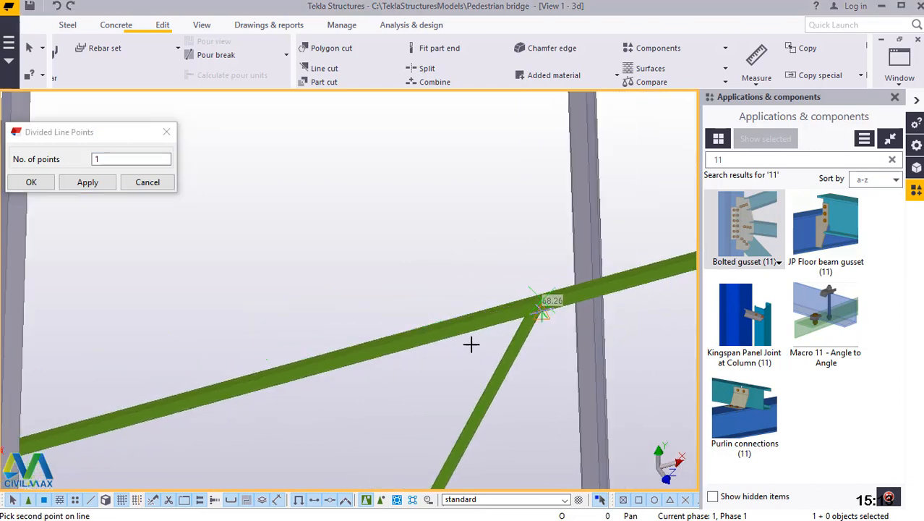
{"action": "scroll", "coordinate": [388, 367], "scroll_direction": "down", "scroll_amount": 1}
{"action": "scroll", "coordinate": [194, 392], "scroll_direction": "down", "scroll_amount": 1}
{"action": "scroll", "coordinate": [138, 425], "scroll_direction": "up", "scroll_amount": 2}
{"action": "scroll", "coordinate": [139, 427], "scroll_direction": "up", "scroll_amount": 2}
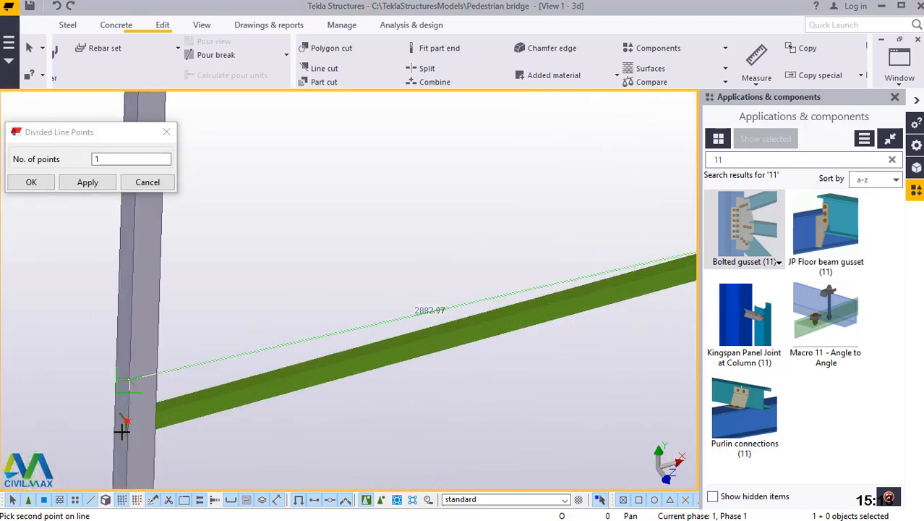
{"action": "scroll", "coordinate": [122, 431], "scroll_direction": "up", "scroll_amount": 3}
{"action": "scroll", "coordinate": [131, 383], "scroll_direction": "up", "scroll_amount": 4}
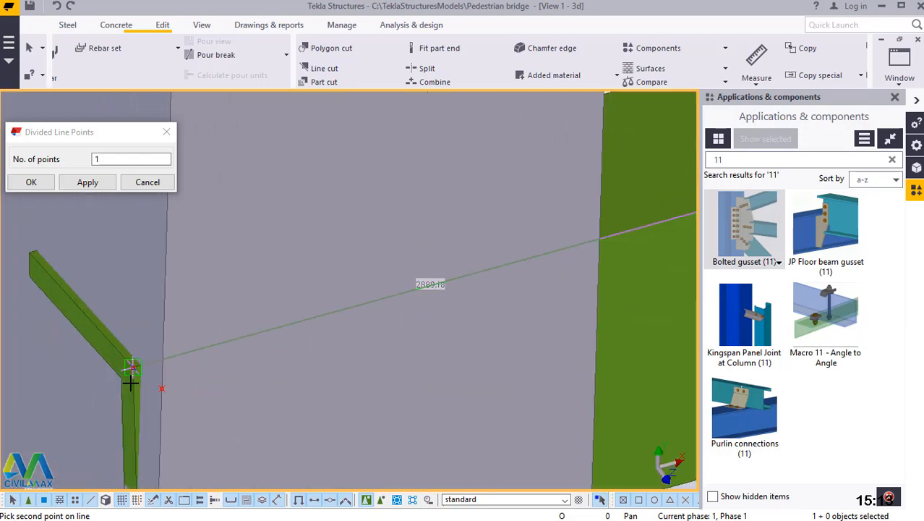
{"action": "left_click", "coordinate": [136, 346]}
{"action": "right_click", "coordinate": [161, 283]}
{"action": "left_click", "coordinate": [201, 293]}
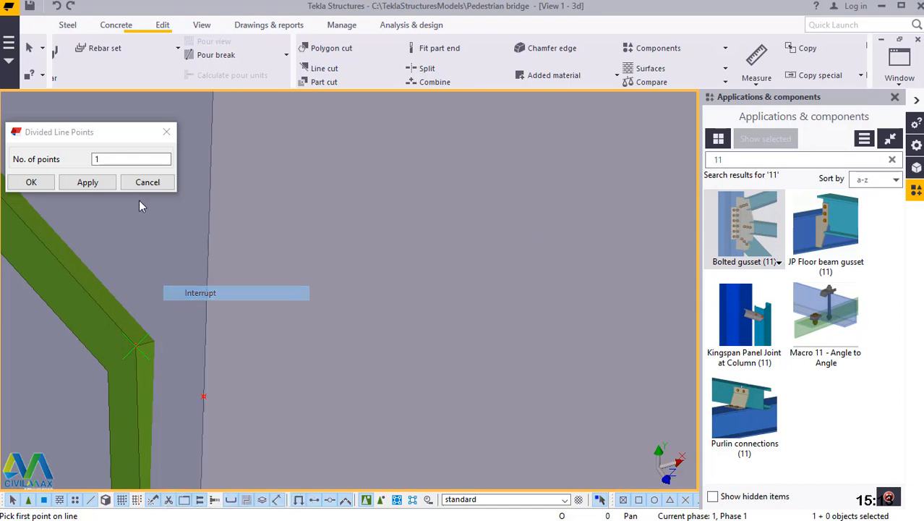
{"action": "left_click", "coordinate": [88, 182]}
{"action": "left_click", "coordinate": [29, 182]}
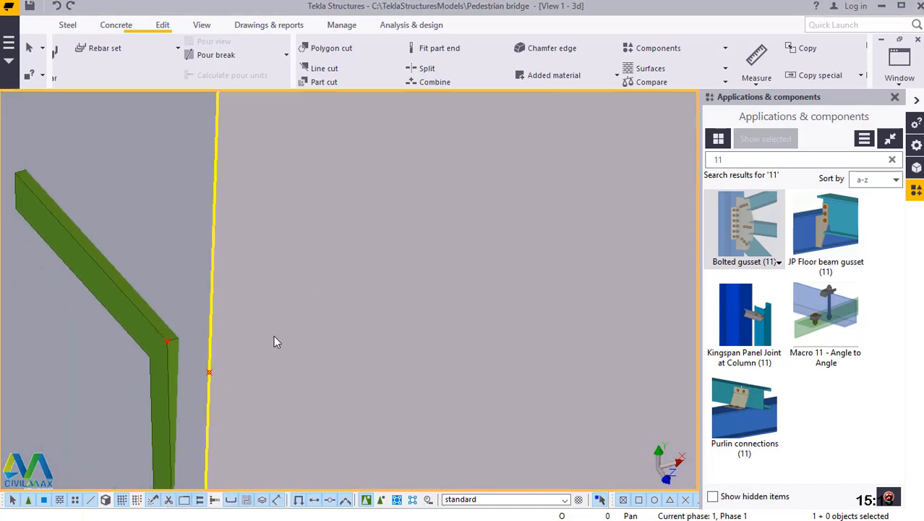
Model a secondary brace beam from the diagonal's upper quarter point to the upper horizontal's division point, and end the beam command.
{"action": "scroll", "coordinate": [250, 304], "scroll_direction": "down", "scroll_amount": 10}
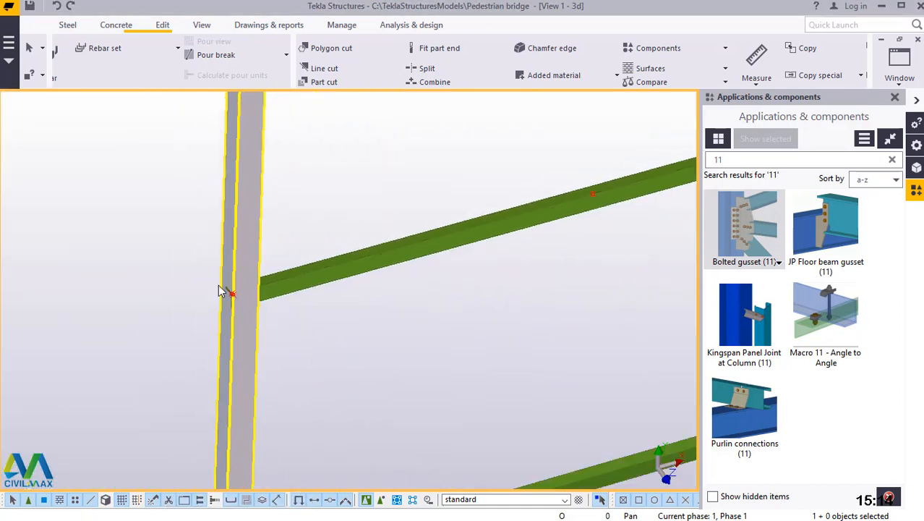
{"action": "scroll", "coordinate": [219, 292], "scroll_direction": "down", "scroll_amount": 3}
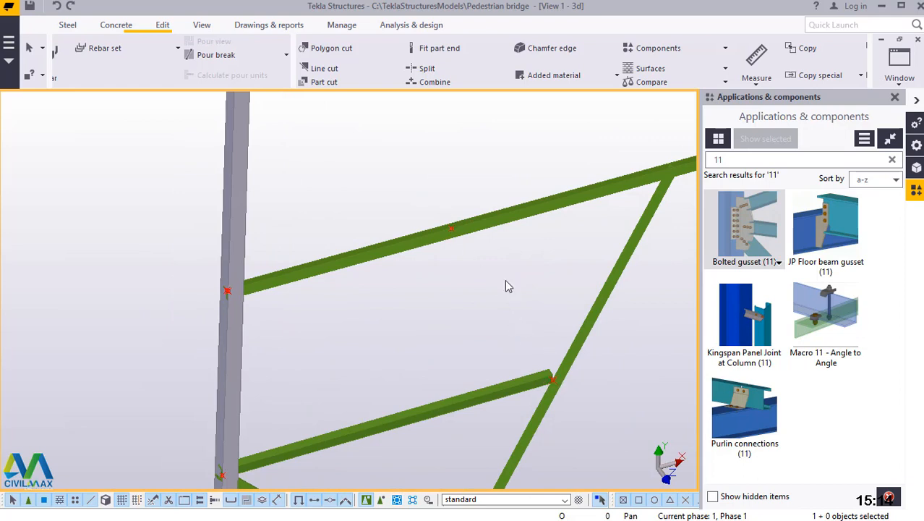
{"action": "left_click", "coordinate": [68, 25]}
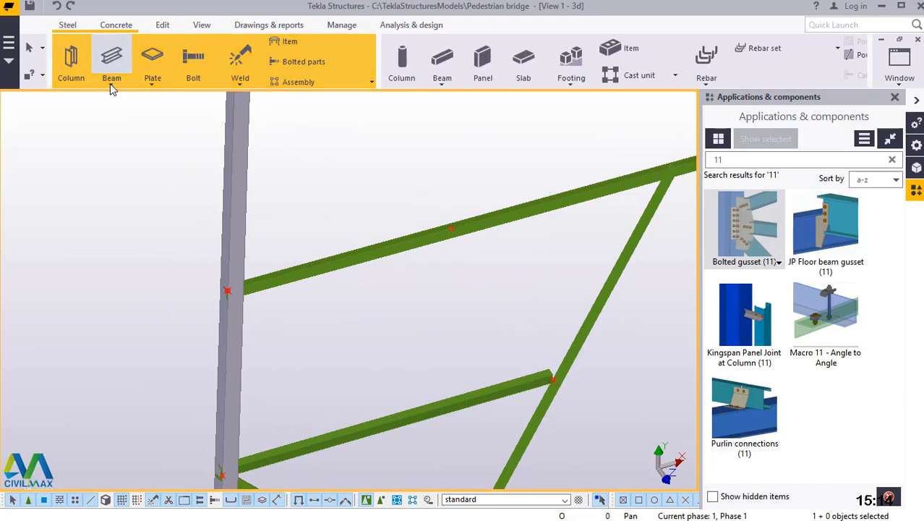
{"action": "left_click", "coordinate": [112, 79]}
{"action": "left_click", "coordinate": [125, 103]}
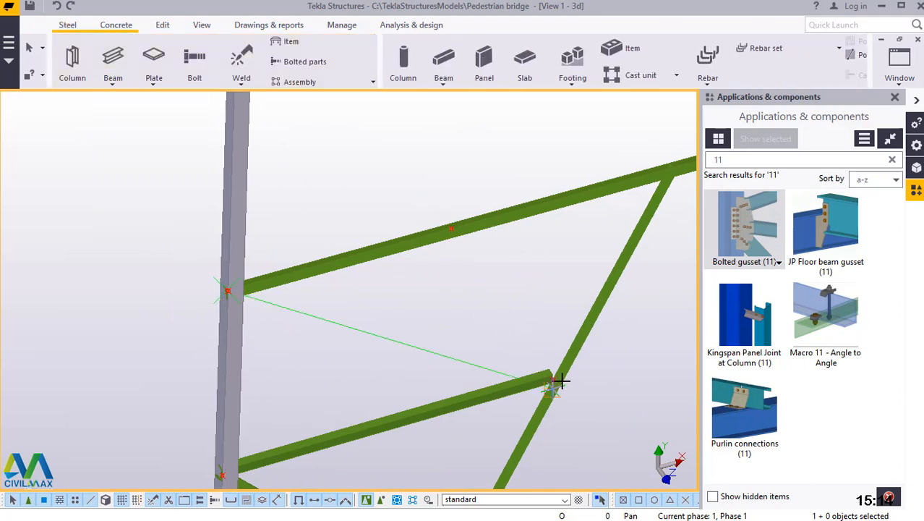
{"action": "scroll", "coordinate": [561, 380], "scroll_direction": "up", "scroll_amount": 2}
{"action": "scroll", "coordinate": [554, 379], "scroll_direction": "up", "scroll_amount": 2}
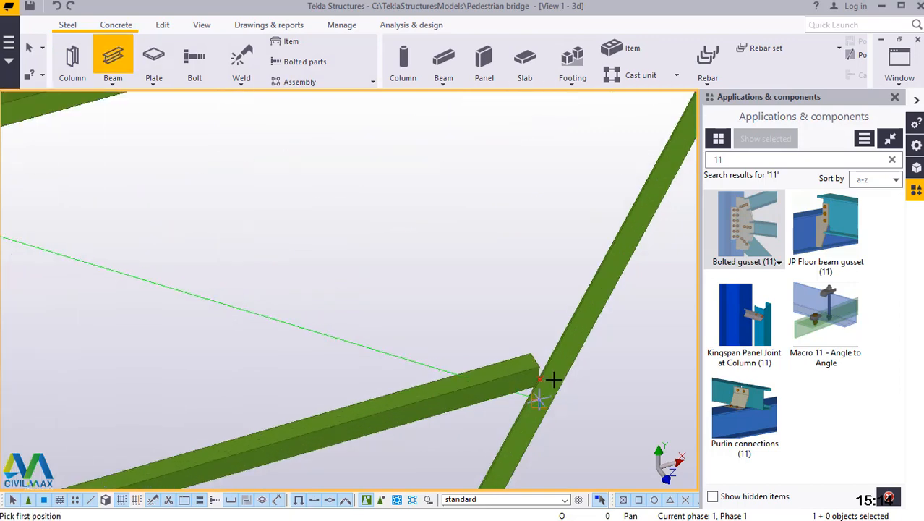
{"action": "scroll", "coordinate": [543, 381], "scroll_direction": "up", "scroll_amount": 4}
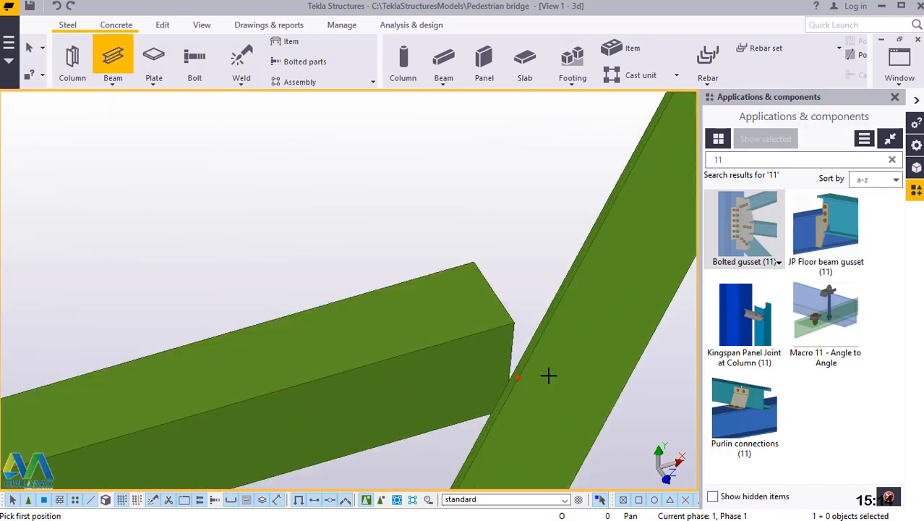
{"action": "scroll", "coordinate": [520, 379], "scroll_direction": "up", "scroll_amount": 1}
{"action": "scroll", "coordinate": [506, 377], "scroll_direction": "up", "scroll_amount": 1}
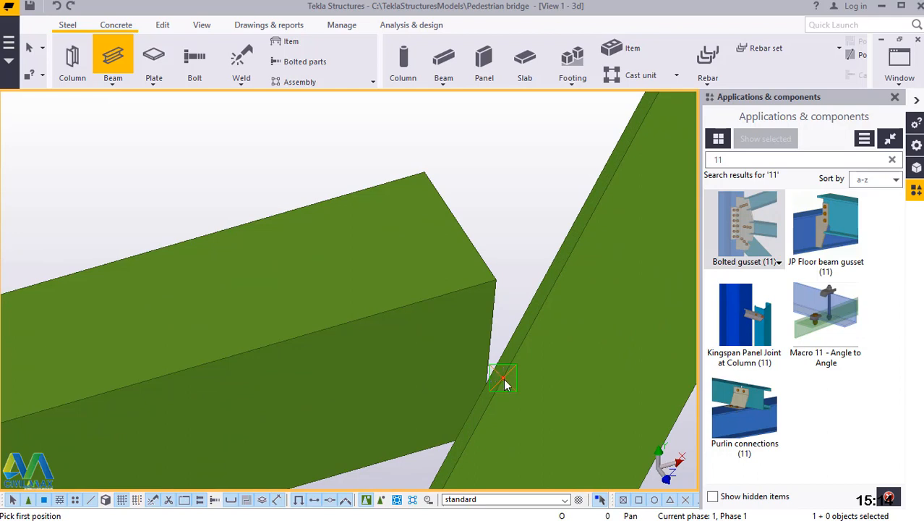
{"action": "scroll", "coordinate": [532, 425], "scroll_direction": "down", "scroll_amount": 3}
{"action": "left_click", "coordinate": [526, 421]}
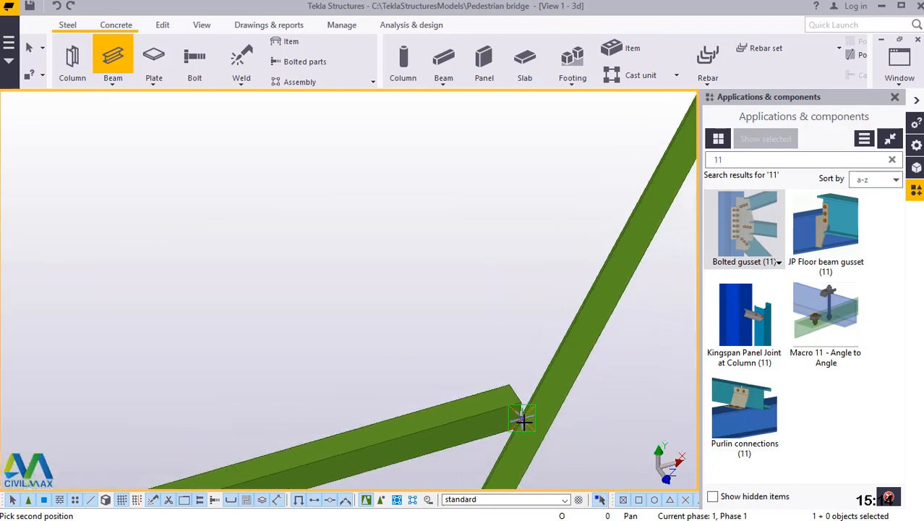
{"action": "scroll", "coordinate": [523, 421], "scroll_direction": "down", "scroll_amount": 2}
{"action": "scroll", "coordinate": [423, 276], "scroll_direction": "up", "scroll_amount": 3}
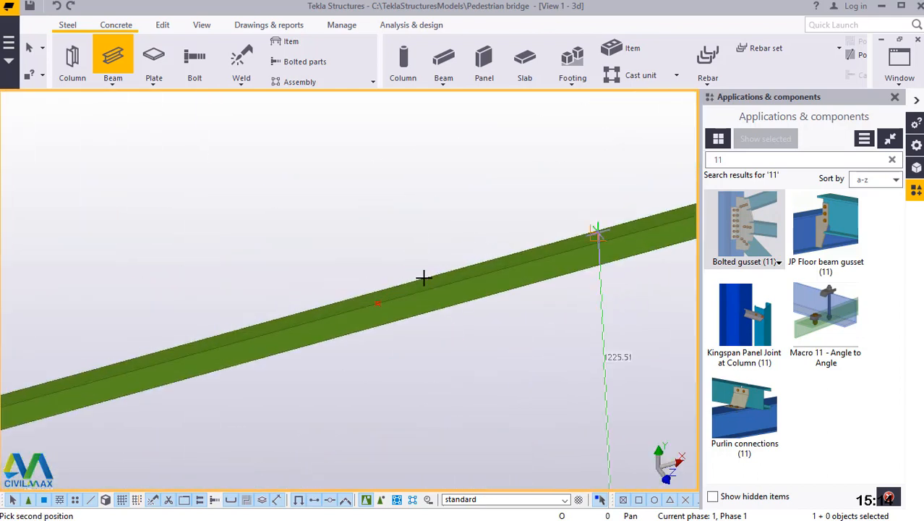
{"action": "scroll", "coordinate": [370, 313], "scroll_direction": "up", "scroll_amount": 2}
{"action": "scroll", "coordinate": [343, 318], "scroll_direction": "up", "scroll_amount": 3}
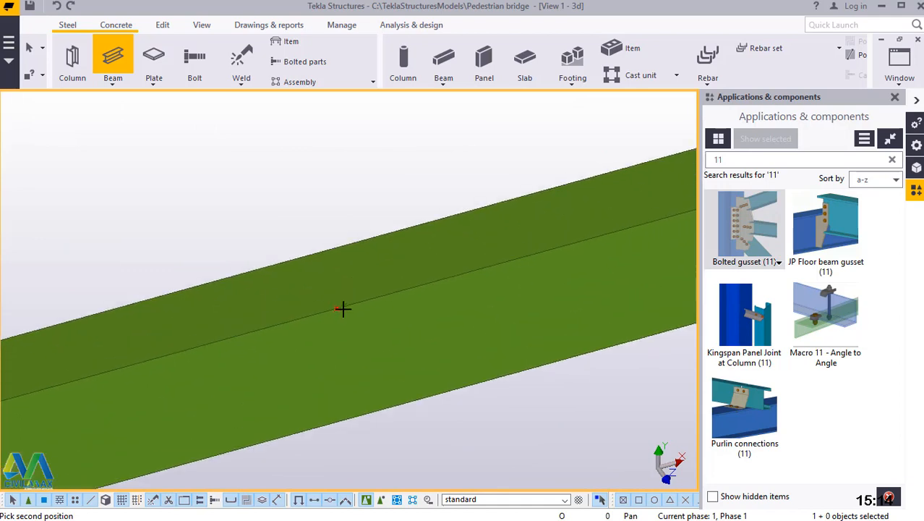
{"action": "scroll", "coordinate": [337, 307], "scroll_direction": "up", "scroll_amount": 1}
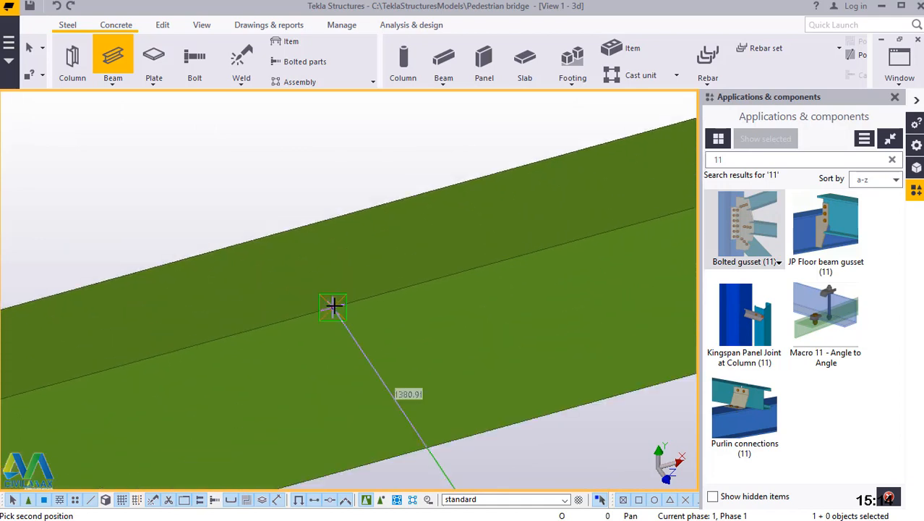
{"action": "left_click", "coordinate": [334, 306]}
{"action": "right_click", "coordinate": [267, 169]}
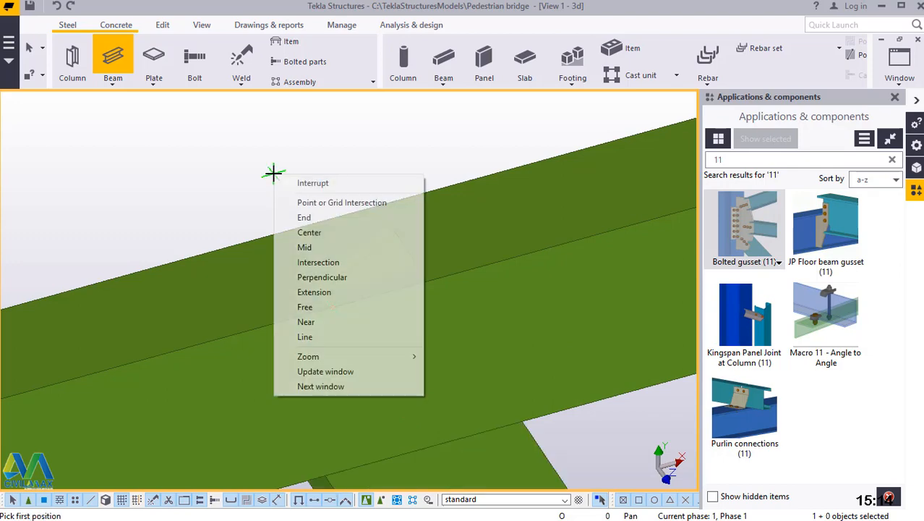
{"action": "left_click", "coordinate": [277, 182]}
Switch the selection mode to objects in components for picking parts for the Bolted gusset (11) connection.
{"action": "scroll", "coordinate": [347, 249], "scroll_direction": "down", "scroll_amount": 4}
{"action": "scroll", "coordinate": [347, 259], "scroll_direction": "down", "scroll_amount": 8}
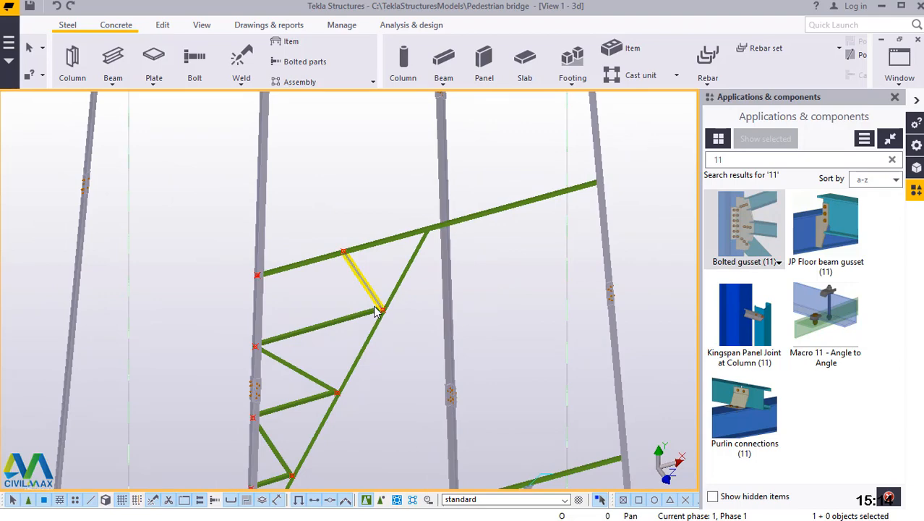
{"action": "scroll", "coordinate": [379, 309], "scroll_direction": "down", "scroll_amount": 5}
{"action": "scroll", "coordinate": [386, 309], "scroll_direction": "up", "scroll_amount": 2}
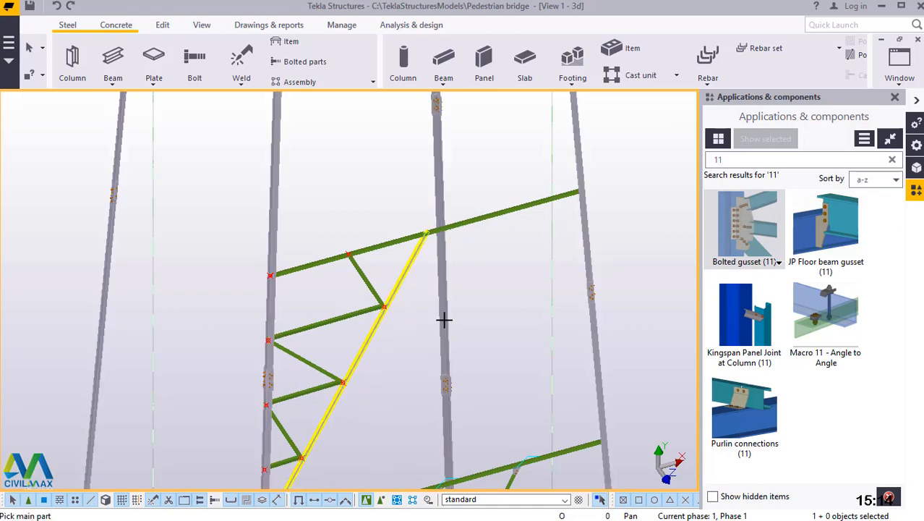
{"action": "scroll", "coordinate": [385, 301], "scroll_direction": "down", "scroll_amount": 4}
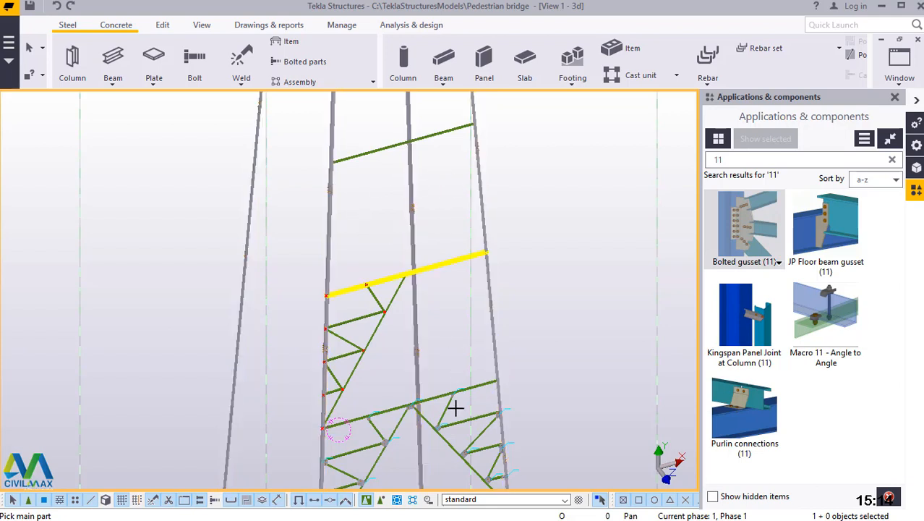
{"action": "left_click", "coordinate": [382, 500]}
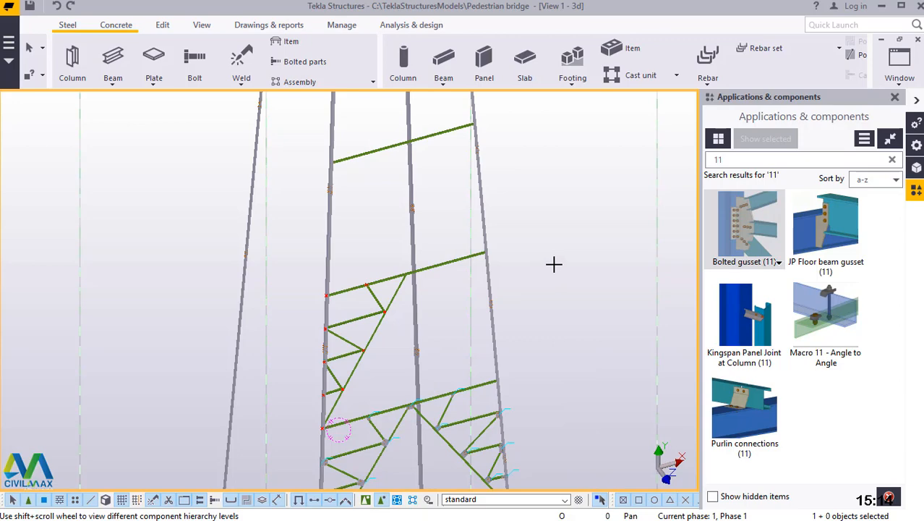
Create a Bolted gusset (11) at the panel's lower column corner, with the column as main part and the diagonal and lower horizontal as secondaries.
{"action": "scroll", "coordinate": [318, 434], "scroll_direction": "up", "scroll_amount": 5}
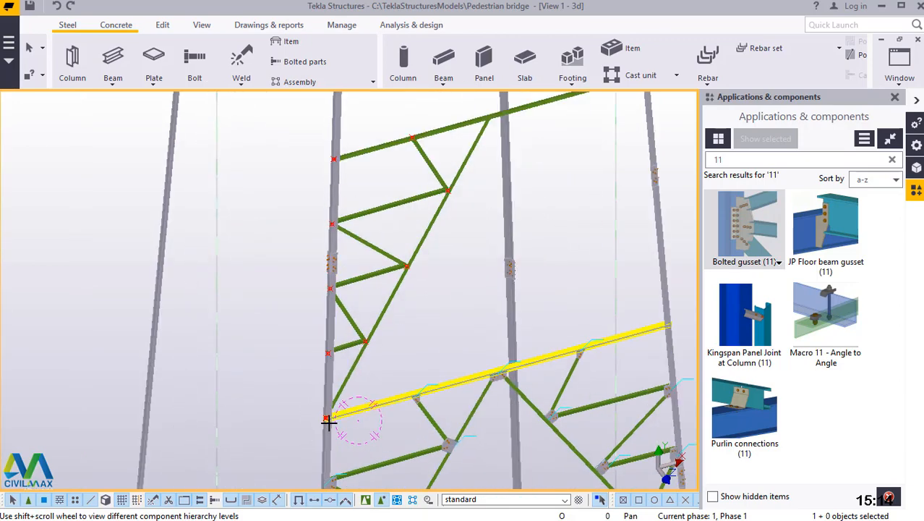
{"action": "scroll", "coordinate": [332, 353], "scroll_direction": "down", "scroll_amount": 4}
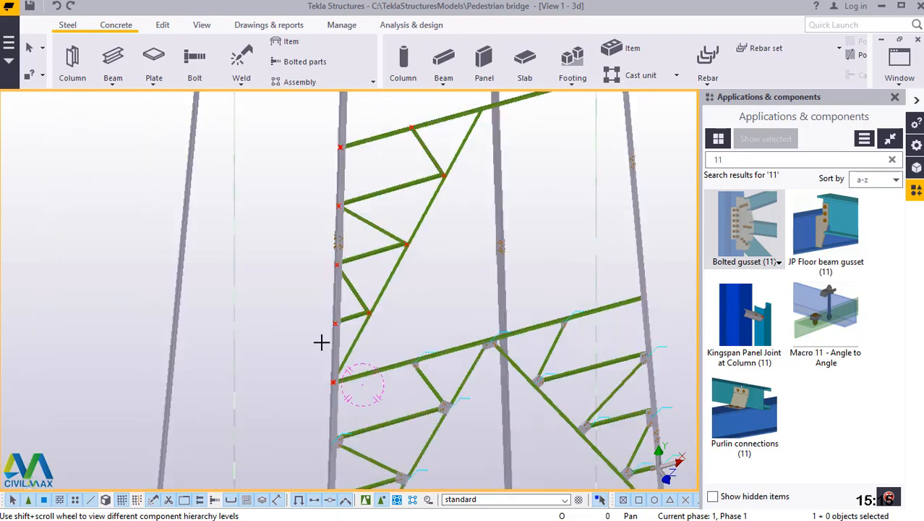
{"action": "scroll", "coordinate": [322, 341], "scroll_direction": "up", "scroll_amount": 3}
{"action": "scroll", "coordinate": [347, 362], "scroll_direction": "down", "scroll_amount": 1}
{"action": "scroll", "coordinate": [337, 376], "scroll_direction": "up", "scroll_amount": 6}
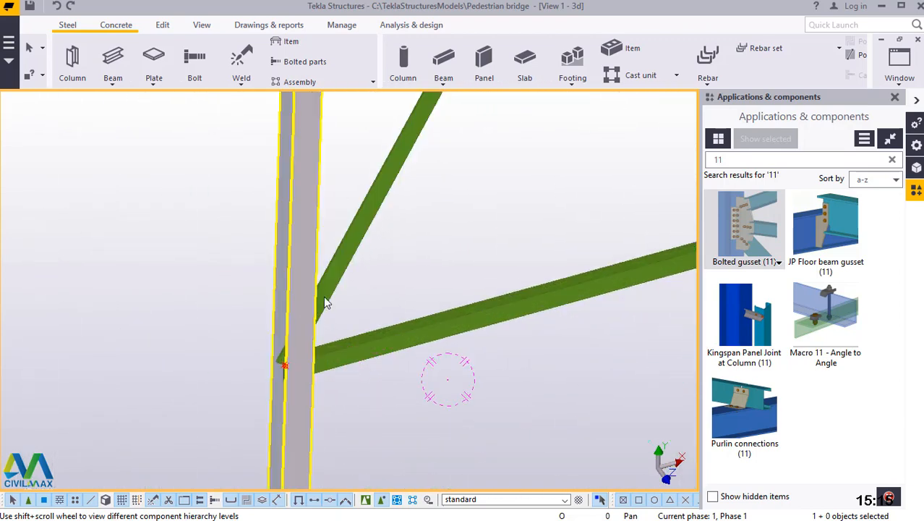
{"action": "left_click", "coordinate": [326, 302]}
{"action": "left_click", "coordinate": [351, 350]}
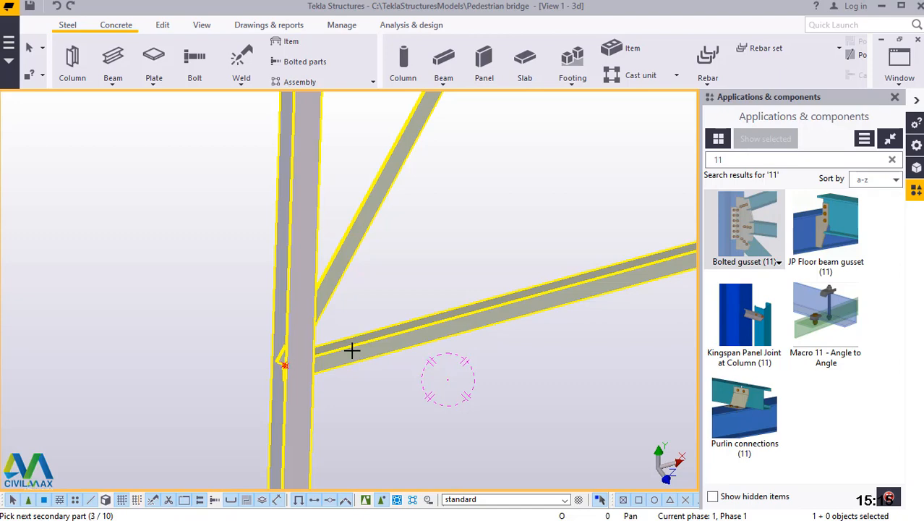
{"action": "middle_click", "coordinate": [352, 350]}
Create a Bolted gusset (11) joining the lowest secondary brace to the column at the column's lower quarter point.
{"action": "scroll", "coordinate": [319, 411], "scroll_direction": "down", "scroll_amount": 4}
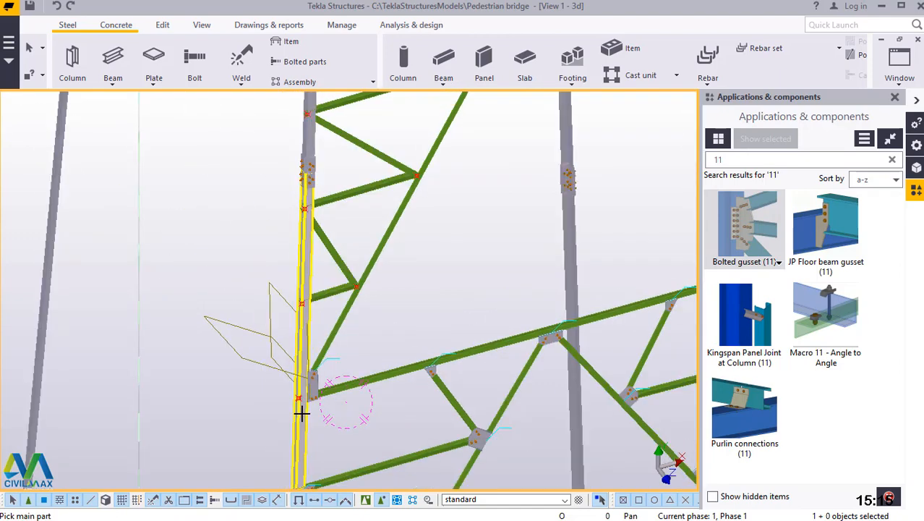
{"action": "scroll", "coordinate": [314, 309], "scroll_direction": "up", "scroll_amount": 5}
{"action": "left_click", "coordinate": [290, 356]}
{"action": "scroll", "coordinate": [295, 312], "scroll_direction": "up", "scroll_amount": 5}
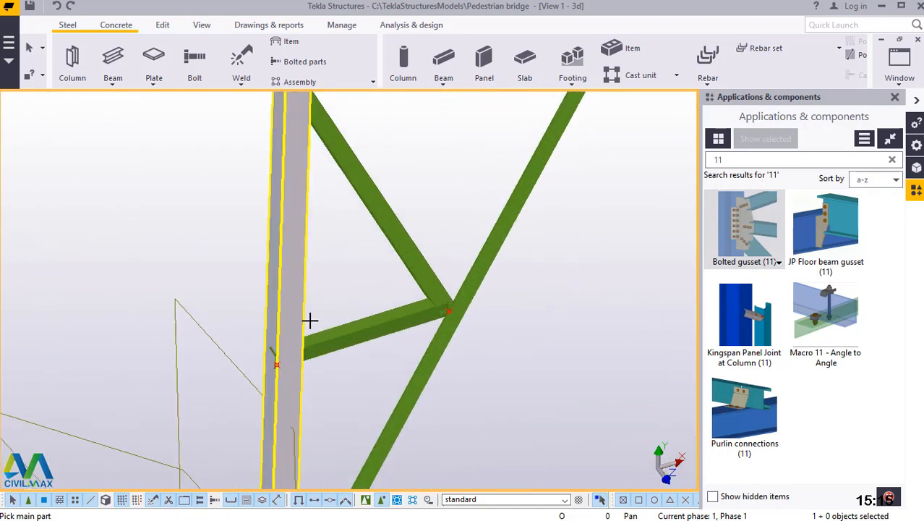
{"action": "left_click", "coordinate": [337, 334]}
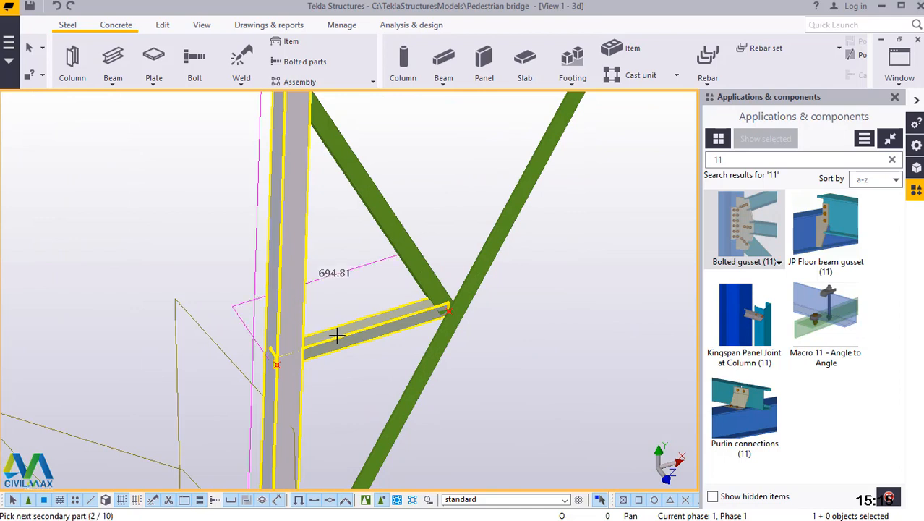
{"action": "middle_click", "coordinate": [336, 334]}
Create a Bolted gusset (11) at the diagonal's lower quarter point, with the diagonal as main part and both meeting braces as secondaries.
{"action": "scroll", "coordinate": [463, 301], "scroll_direction": "up", "scroll_amount": 5}
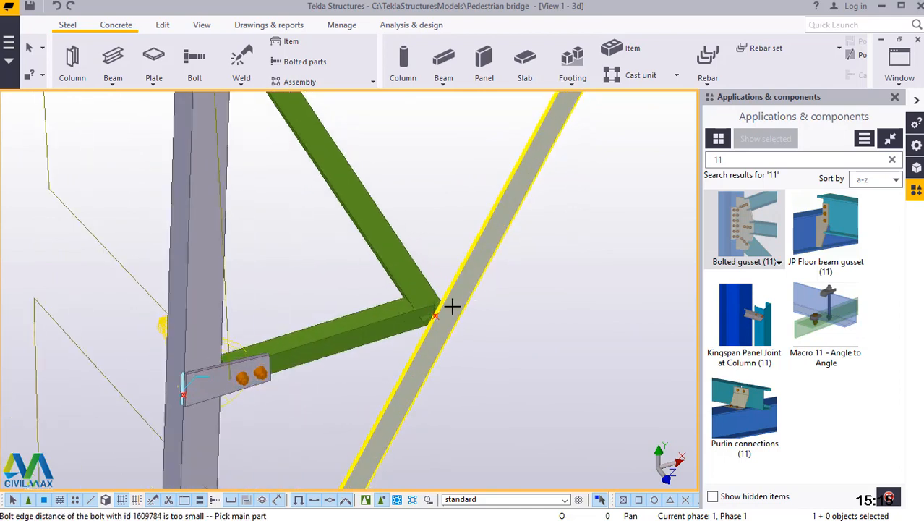
{"action": "left_click", "coordinate": [455, 298]}
{"action": "left_click", "coordinate": [371, 326]}
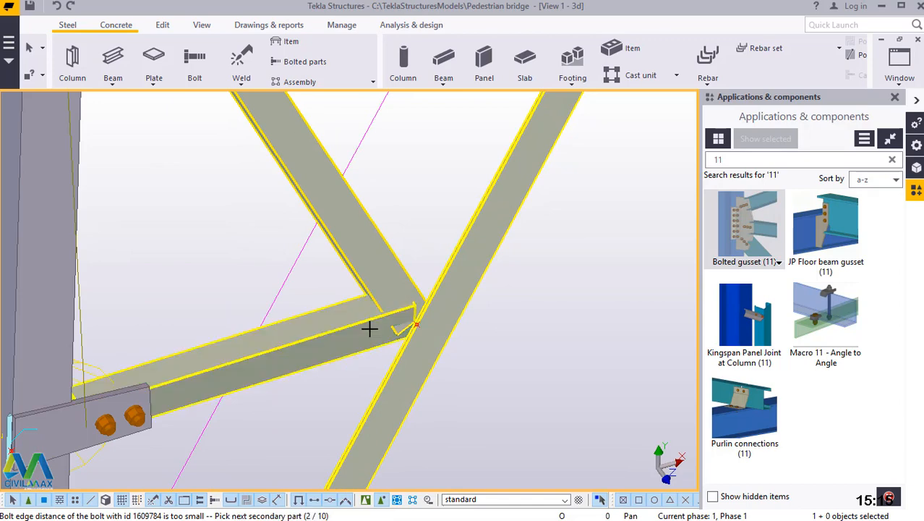
{"action": "middle_click", "coordinate": [369, 329]}
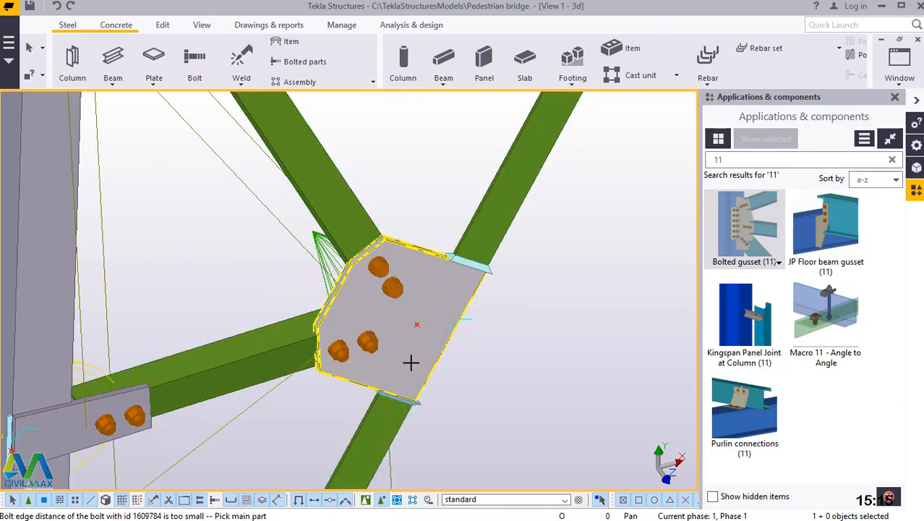
Create a Bolted gusset (11) at the column's midpoint below the splice, joining the two secondary braces to the column.
{"action": "scroll", "coordinate": [411, 363], "scroll_direction": "down", "scroll_amount": 3}
{"action": "scroll", "coordinate": [353, 407], "scroll_direction": "down", "scroll_amount": 3}
{"action": "scroll", "coordinate": [330, 303], "scroll_direction": "up", "scroll_amount": 6}
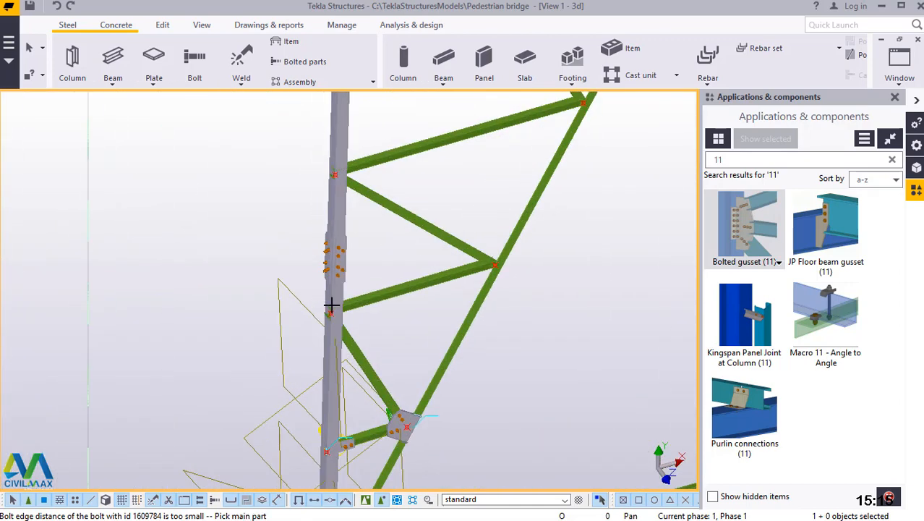
{"action": "left_click", "coordinate": [393, 297]}
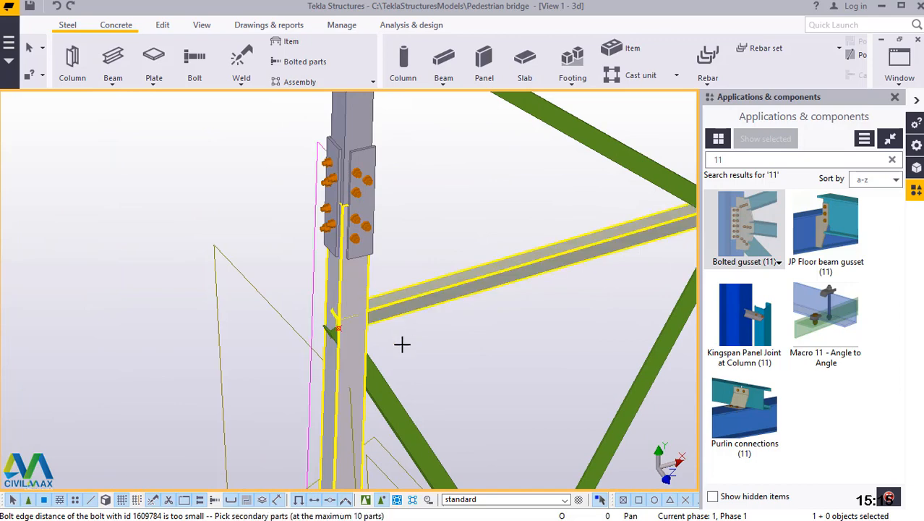
{"action": "left_click", "coordinate": [389, 384]}
{"action": "middle_click", "coordinate": [403, 367]}
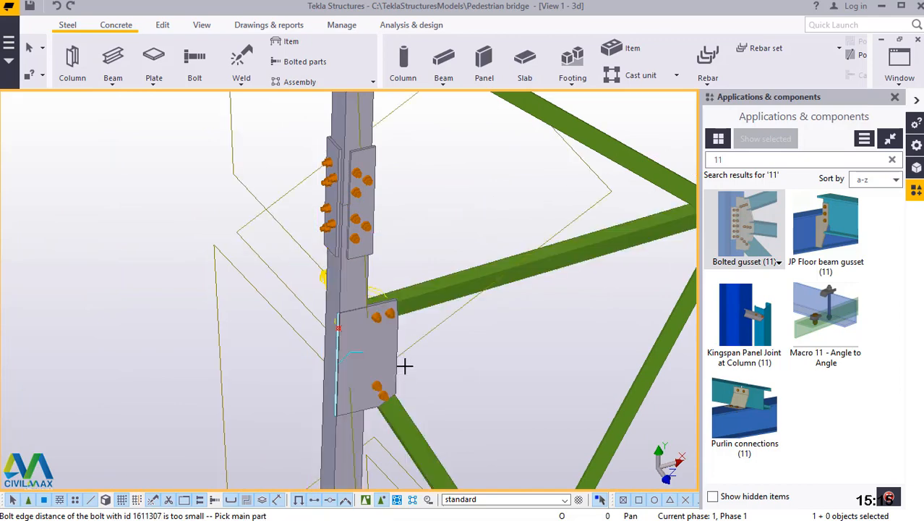
Create a Bolted gusset (11) at the diagonal's midpoint, joining the two secondary braces to the diagonal.
{"action": "scroll", "coordinate": [255, 368], "scroll_direction": "down", "scroll_amount": 4}
{"action": "scroll", "coordinate": [419, 309], "scroll_direction": "up", "scroll_amount": 5}
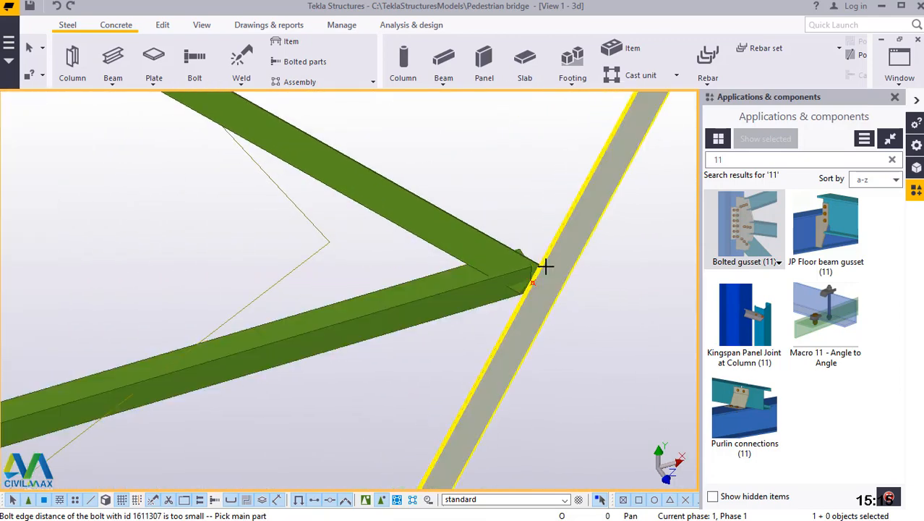
{"action": "left_click", "coordinate": [588, 229]}
{"action": "left_click", "coordinate": [446, 285]}
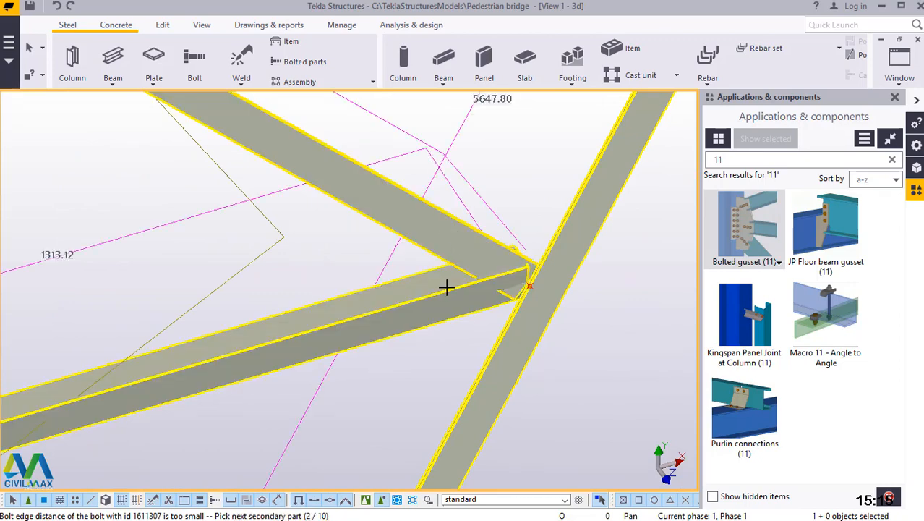
{"action": "middle_click", "coordinate": [446, 287]}
Create a Bolted gusset (11) at the column's upper quarter point above the splice, joining the two secondary braces to the column.
{"action": "scroll", "coordinate": [434, 333], "scroll_direction": "down", "scroll_amount": 5}
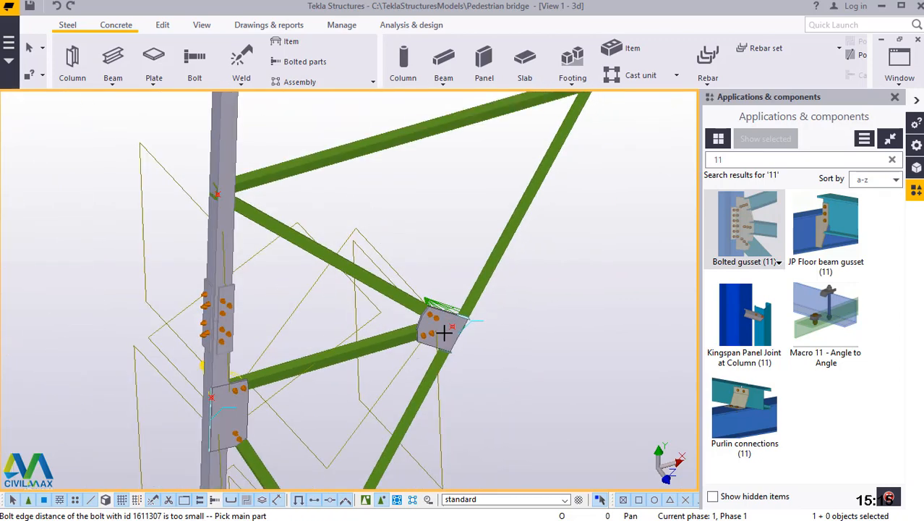
{"action": "scroll", "coordinate": [282, 240], "scroll_direction": "up", "scroll_amount": 8}
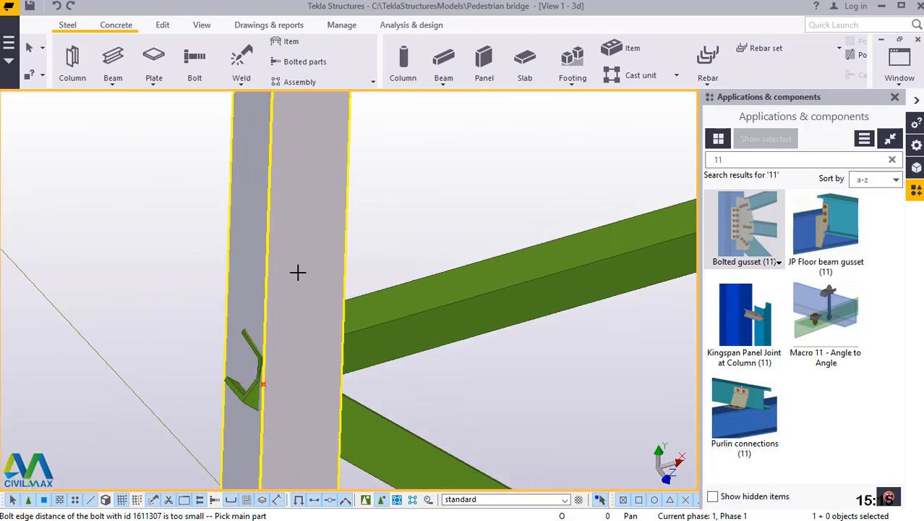
{"action": "left_click", "coordinate": [297, 271]}
{"action": "left_click", "coordinate": [402, 314]}
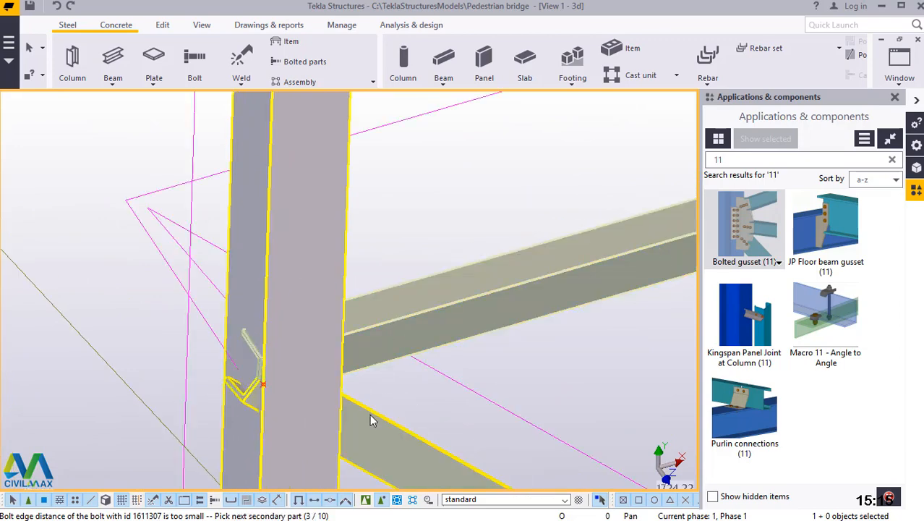
{"action": "left_click", "coordinate": [369, 417]}
{"action": "middle_click", "coordinate": [370, 416]}
{"action": "scroll", "coordinate": [285, 380], "scroll_direction": "down", "scroll_amount": 3}
{"action": "scroll", "coordinate": [277, 367], "scroll_direction": "down", "scroll_amount": 3}
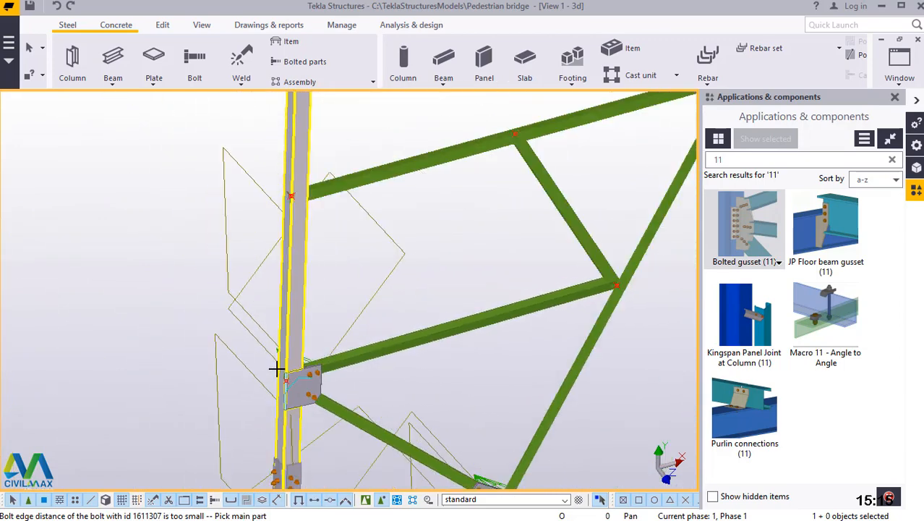
Create a Bolted gusset (11) at the diagonal's upper quarter point, with the diagonal as main part and both meeting braces as secondaries.
{"action": "scroll", "coordinate": [574, 314], "scroll_direction": "up", "scroll_amount": 3}
{"action": "scroll", "coordinate": [625, 262], "scroll_direction": "up", "scroll_amount": 4}
{"action": "scroll", "coordinate": [596, 270], "scroll_direction": "up", "scroll_amount": 3}
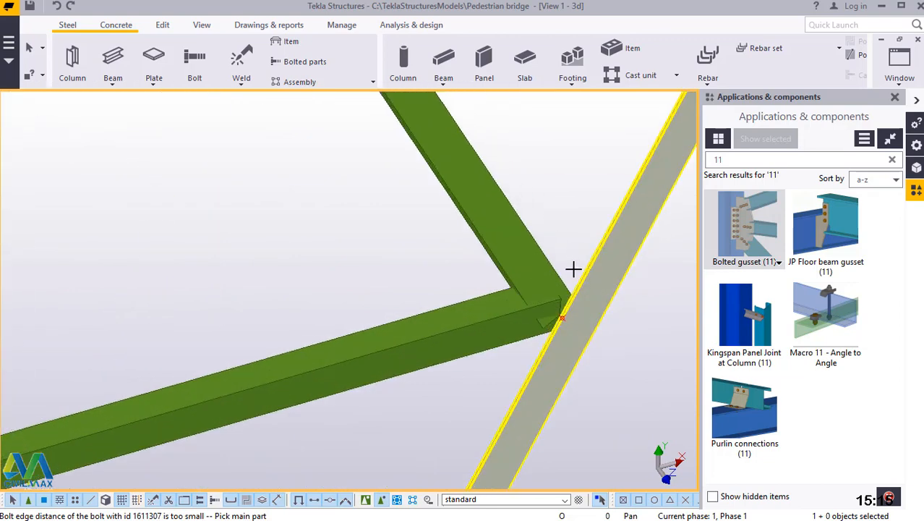
{"action": "left_click", "coordinate": [573, 268]}
{"action": "left_click", "coordinate": [525, 264]}
{"action": "left_click", "coordinate": [508, 320]}
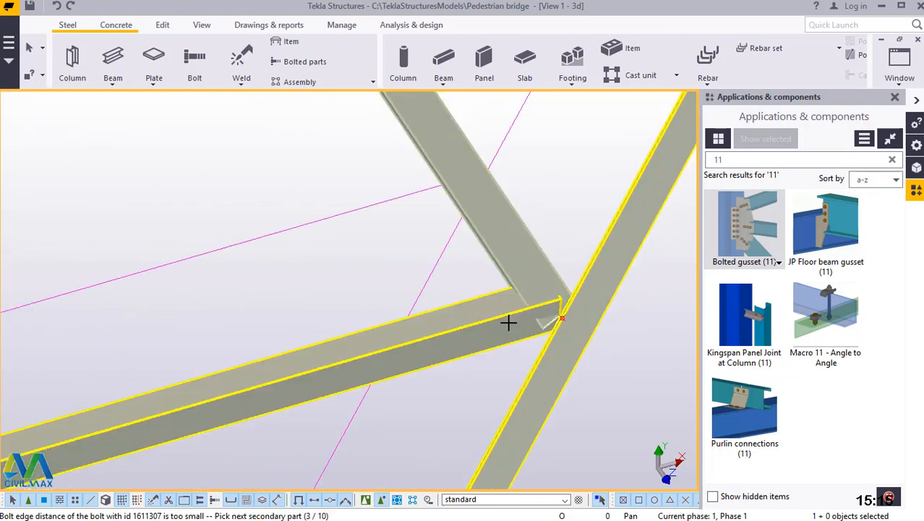
{"action": "middle_click", "coordinate": [508, 322]}
{"action": "scroll", "coordinate": [499, 349], "scroll_direction": "down", "scroll_amount": 5}
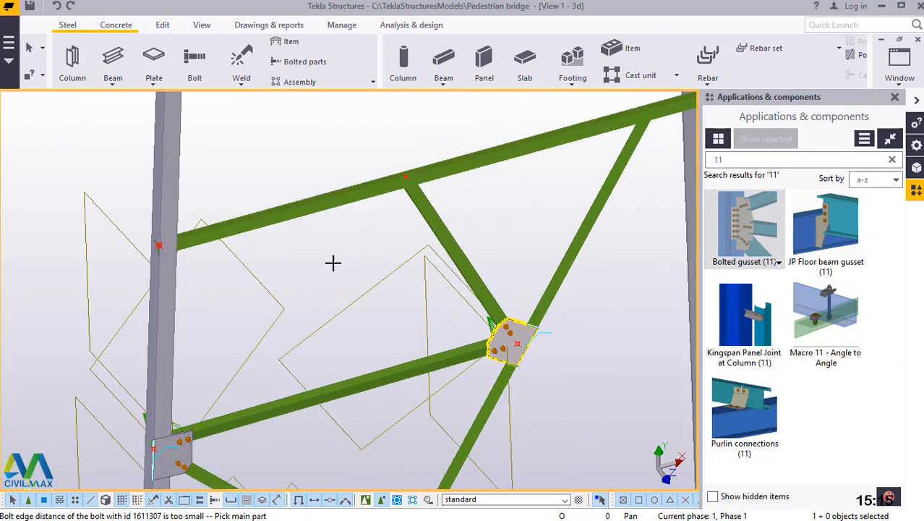
Create a Bolted gusset (11) joining the topmost secondary brace to the upper horizontal, then end the command and redraw the view.
{"action": "scroll", "coordinate": [332, 263], "scroll_direction": "down", "scroll_amount": 2}
{"action": "scroll", "coordinate": [426, 241], "scroll_direction": "up", "scroll_amount": 6}
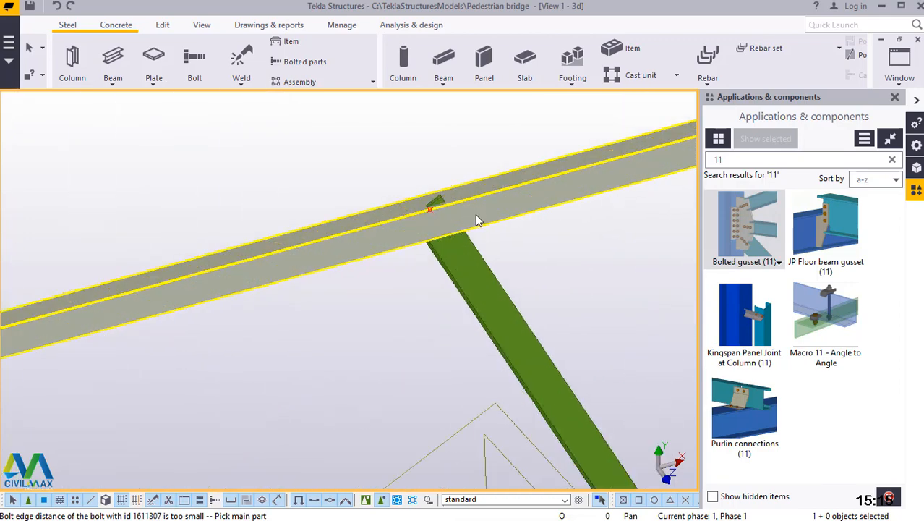
{"action": "left_click", "coordinate": [477, 220]}
{"action": "left_click", "coordinate": [466, 246]}
{"action": "middle_click", "coordinate": [465, 249]}
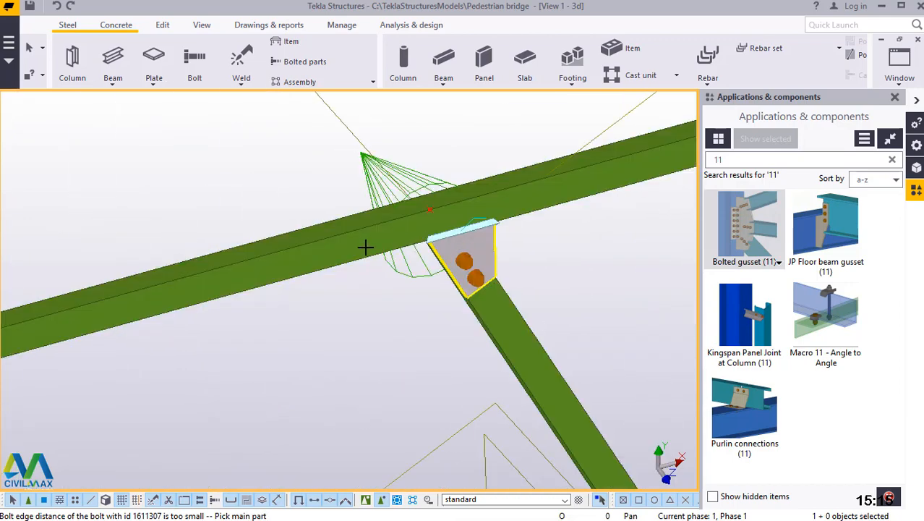
{"action": "scroll", "coordinate": [365, 248], "scroll_direction": "down", "scroll_amount": 5}
{"action": "scroll", "coordinate": [503, 241], "scroll_direction": "down", "scroll_amount": 2}
{"action": "right_click", "coordinate": [339, 118]}
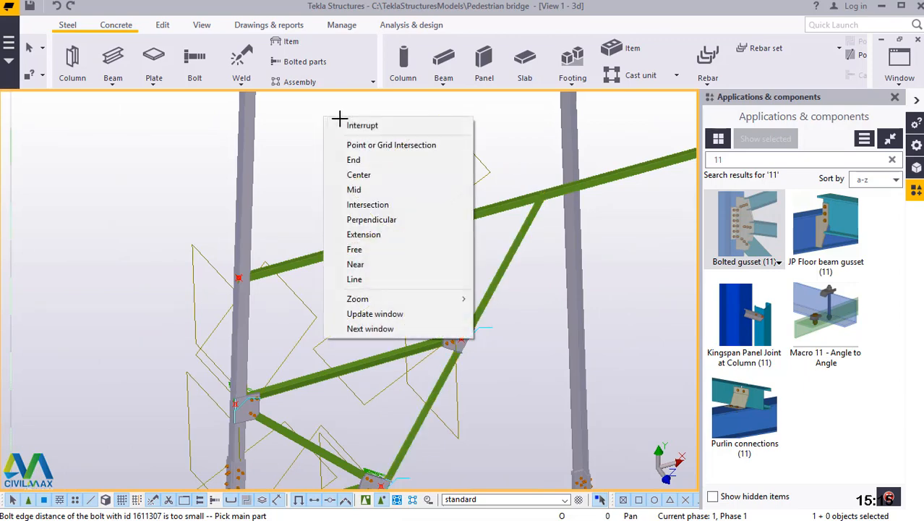
{"action": "left_click", "coordinate": [342, 124]}
{"action": "right_click", "coordinate": [316, 131]}
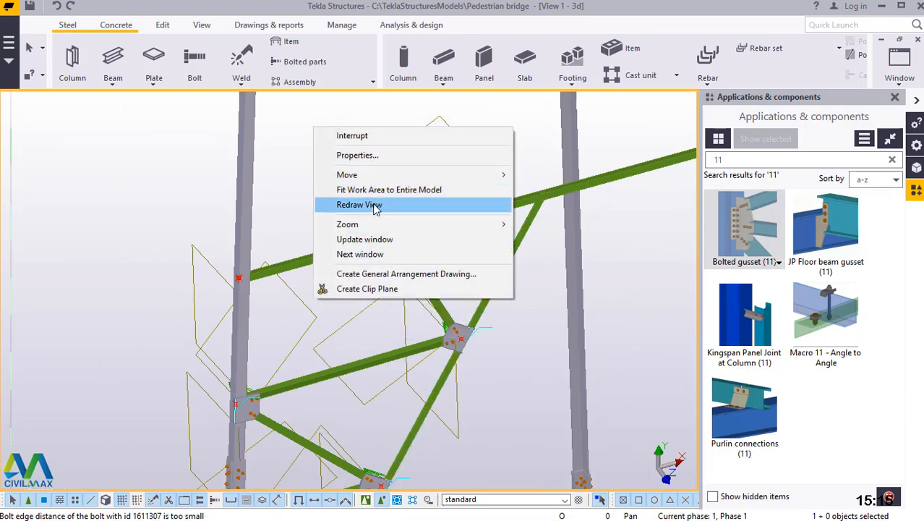
{"action": "left_click", "coordinate": [374, 205]}
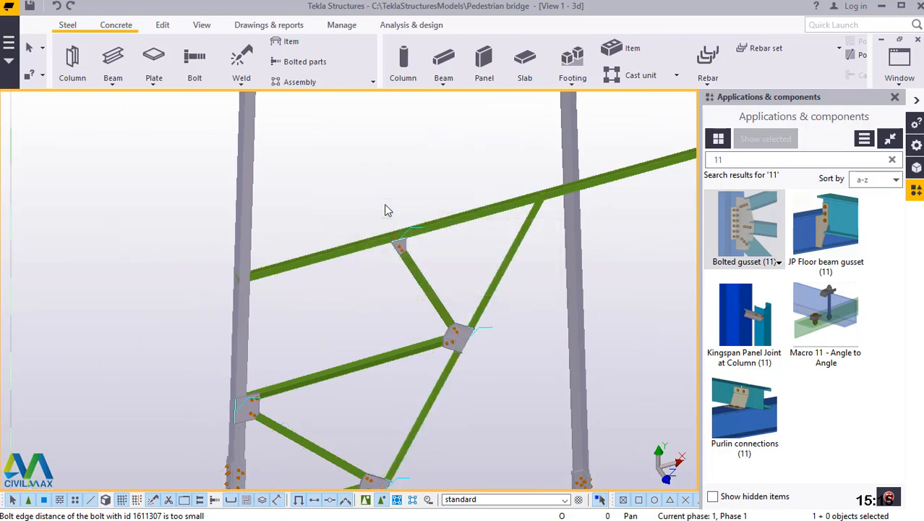
{"action": "scroll", "coordinate": [385, 209], "scroll_direction": "down", "scroll_amount": 5}
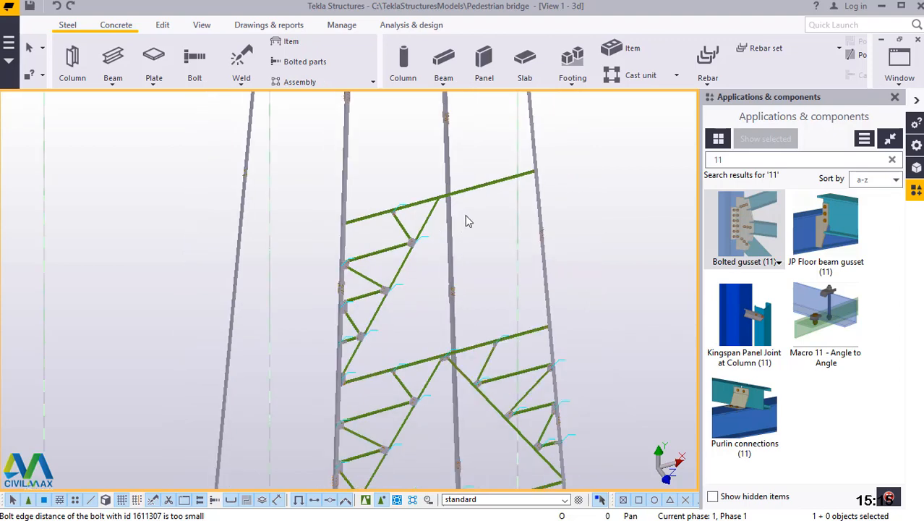
{"action": "scroll", "coordinate": [428, 251], "scroll_direction": "up", "scroll_amount": 5}
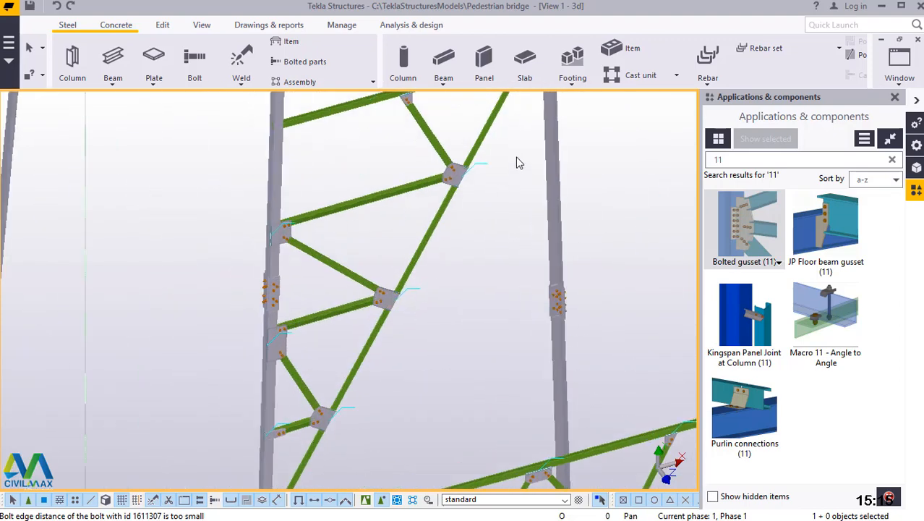
{"action": "left_click_drag", "start_coordinate": [406, 293], "coordinate": [304, 439]}
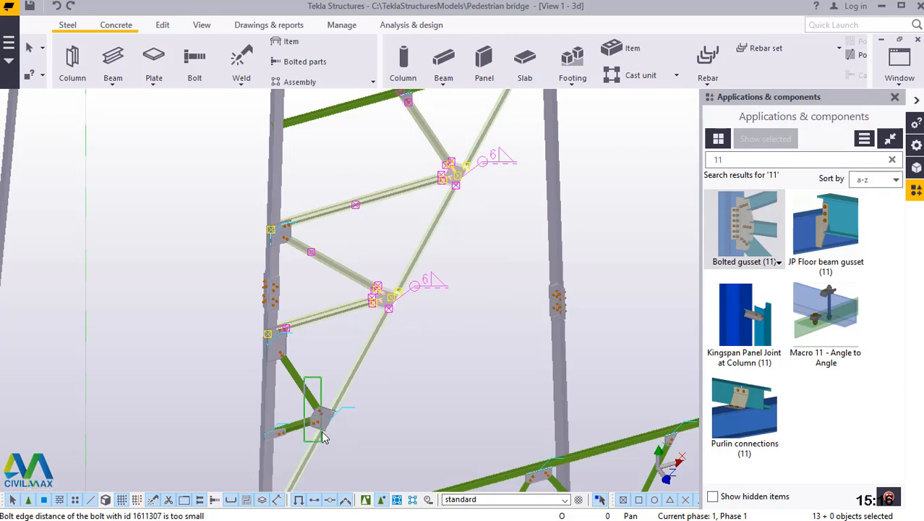
{"action": "left_click", "coordinate": [434, 409]}
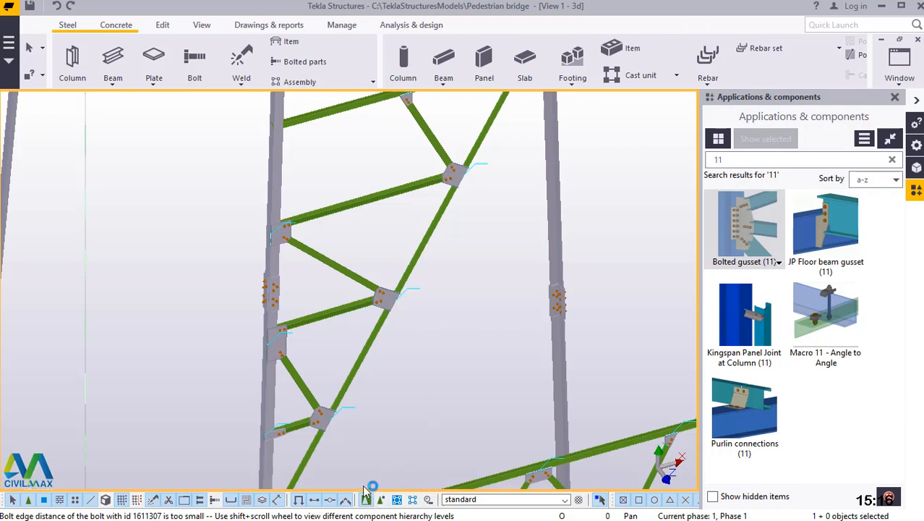
With component selection on, select the finished half panel's secondary braces, their Bolted gusset (11) components and the main diagonal.
{"action": "scroll", "coordinate": [406, 370], "scroll_direction": "down", "scroll_amount": 2}
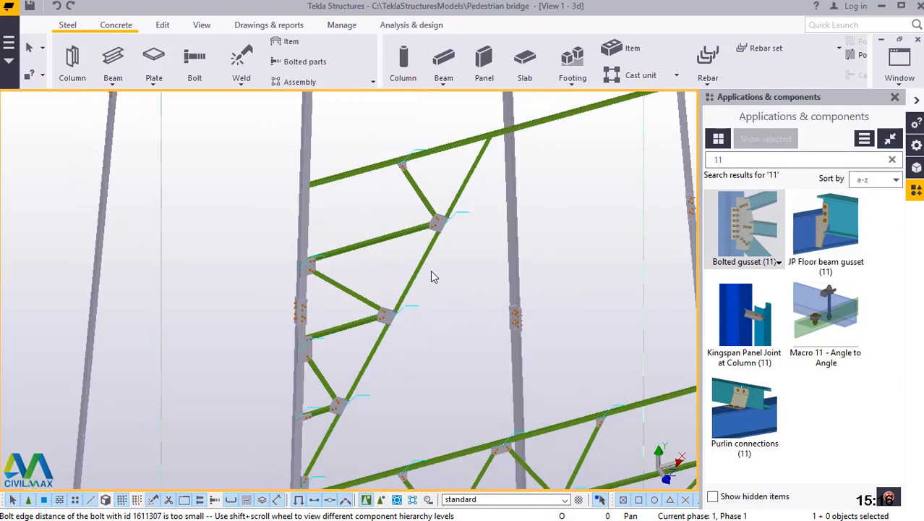
{"action": "left_click_drag", "start_coordinate": [455, 199], "coordinate": [353, 397]}
{"action": "scroll", "coordinate": [337, 414], "scroll_direction": "up", "scroll_amount": 2}
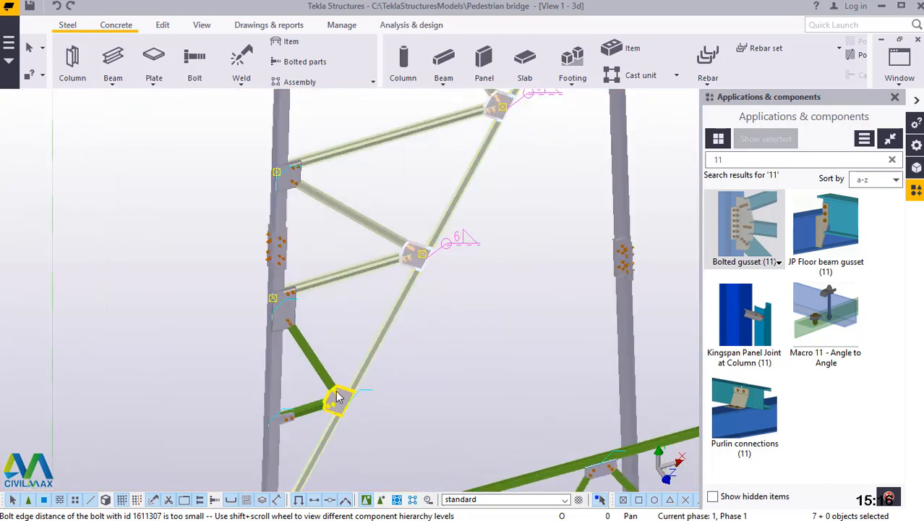
{"action": "left_click_drag", "start_coordinate": [345, 347], "coordinate": [319, 424]}
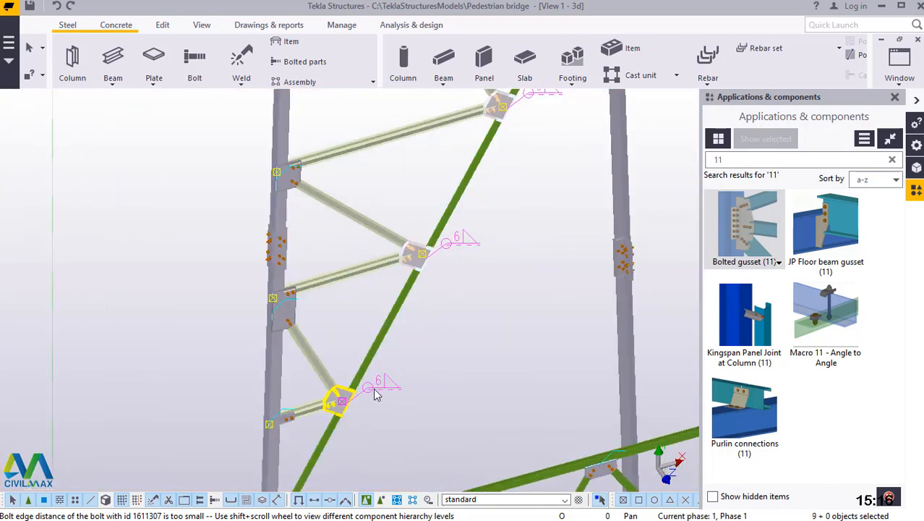
{"action": "left_click", "coordinate": [386, 321], "text": "shift"}
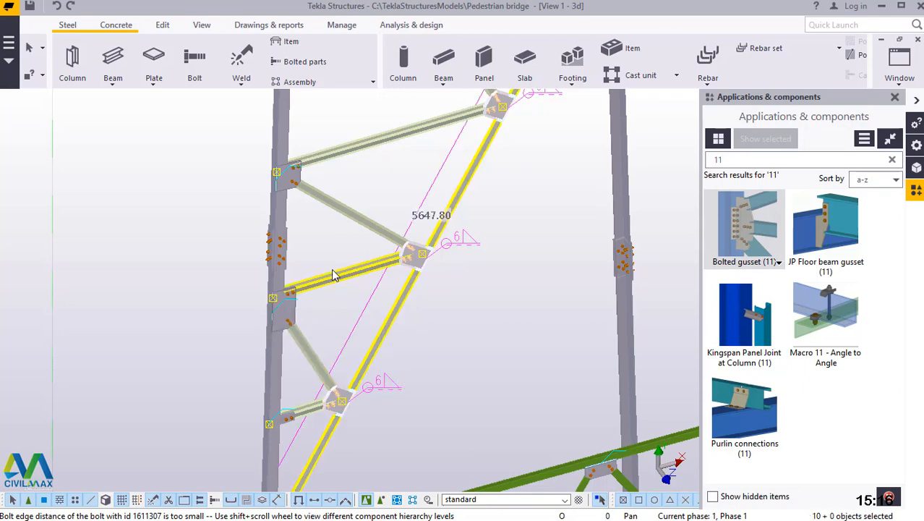
{"action": "scroll", "coordinate": [346, 284], "scroll_direction": "down", "scroll_amount": 8}
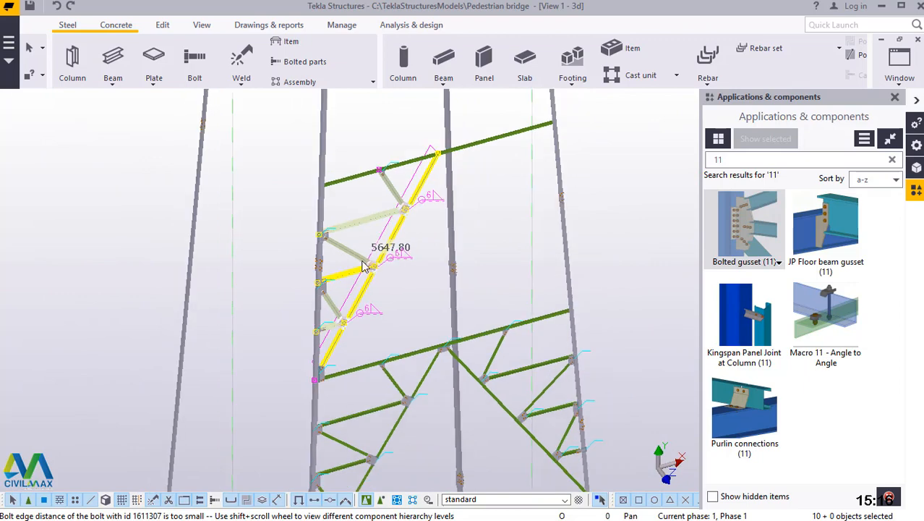
{"action": "scroll", "coordinate": [364, 266], "scroll_direction": "down", "scroll_amount": 1}
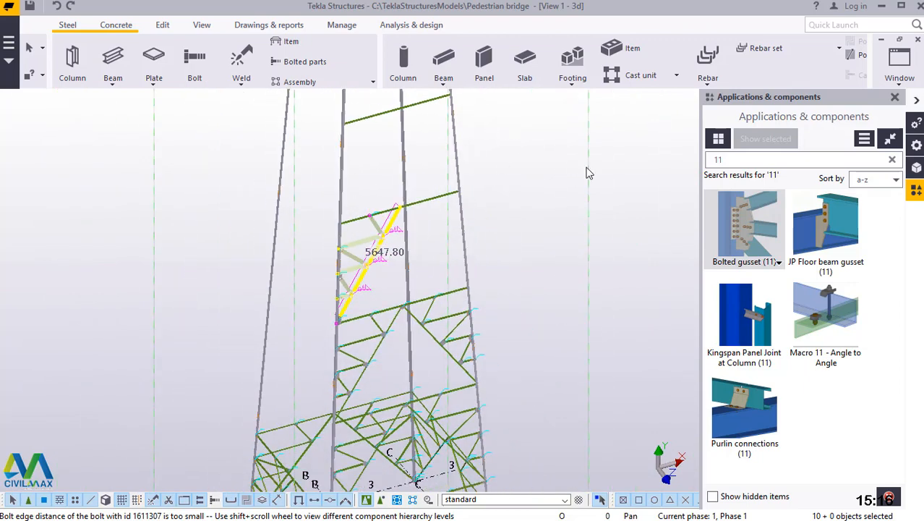
Start a mirror copy of the selection and define its mirror line at the bottom beam's midpoint on grid B: X0 2000.00, Y0 0.00, angle -90.
{"action": "right_click", "coordinate": [520, 110]}
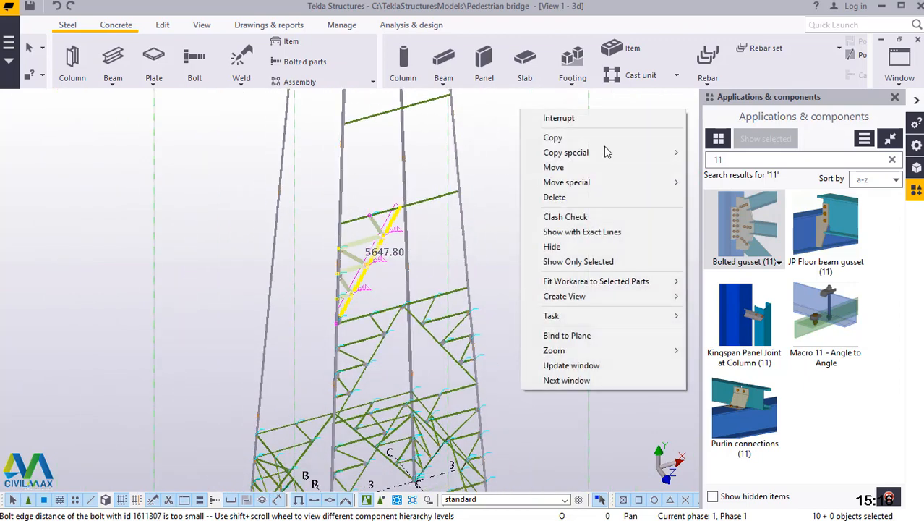
{"action": "mouse_move", "coordinate": [604, 152]}
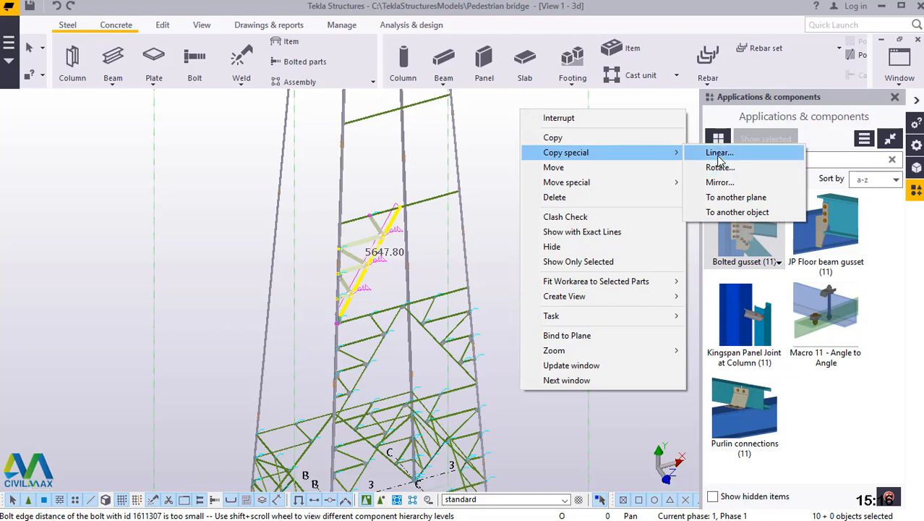
{"action": "left_click", "coordinate": [719, 183]}
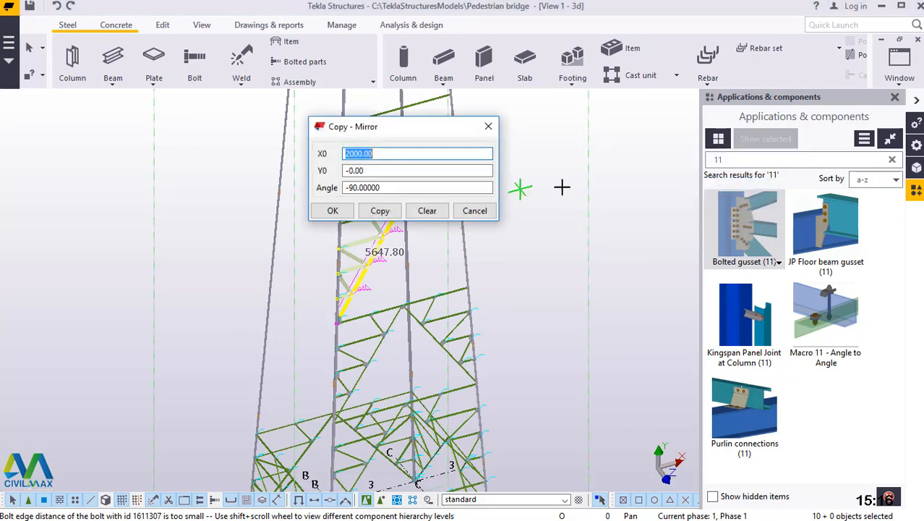
{"action": "scroll", "coordinate": [571, 214], "scroll_direction": "down", "scroll_amount": 3}
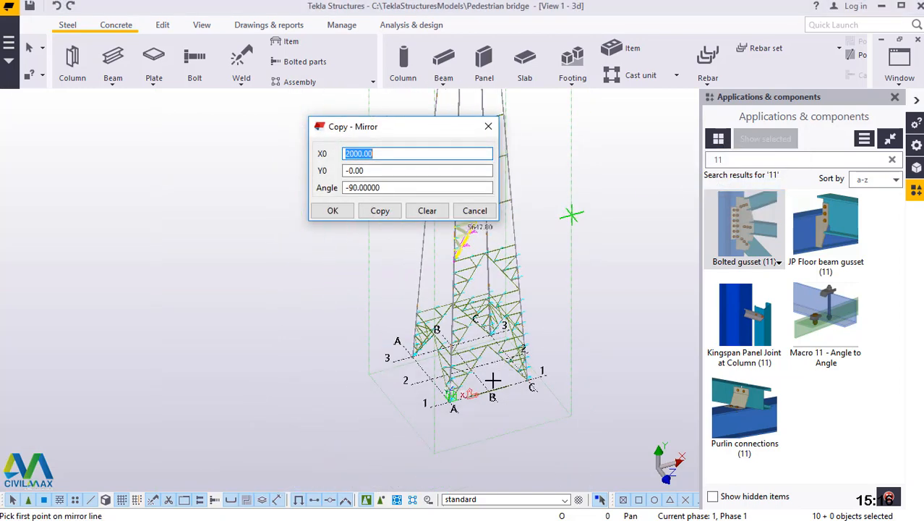
{"action": "scroll", "coordinate": [492, 391], "scroll_direction": "up", "scroll_amount": 3}
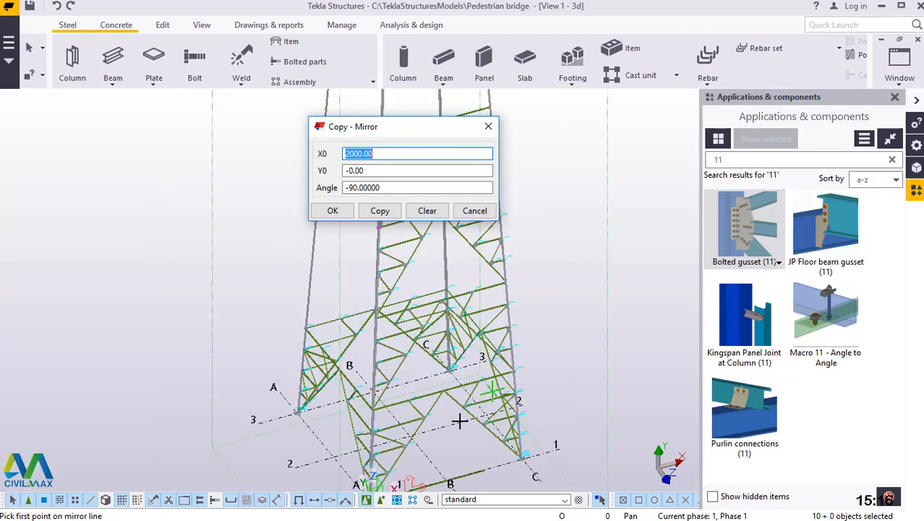
{"action": "scroll", "coordinate": [459, 421], "scroll_direction": "up", "scroll_amount": 2}
{"action": "scroll", "coordinate": [468, 419], "scroll_direction": "down", "scroll_amount": 2}
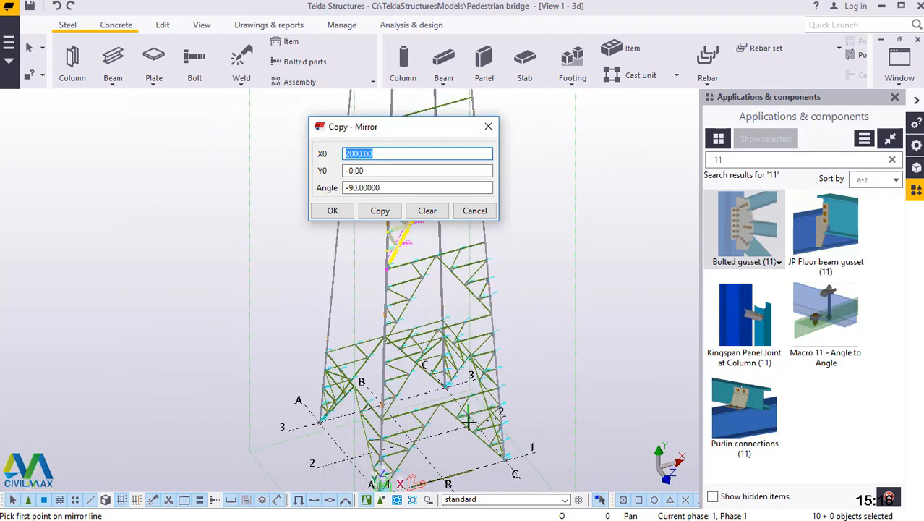
{"action": "scroll", "coordinate": [442, 482], "scroll_direction": "up", "scroll_amount": 2}
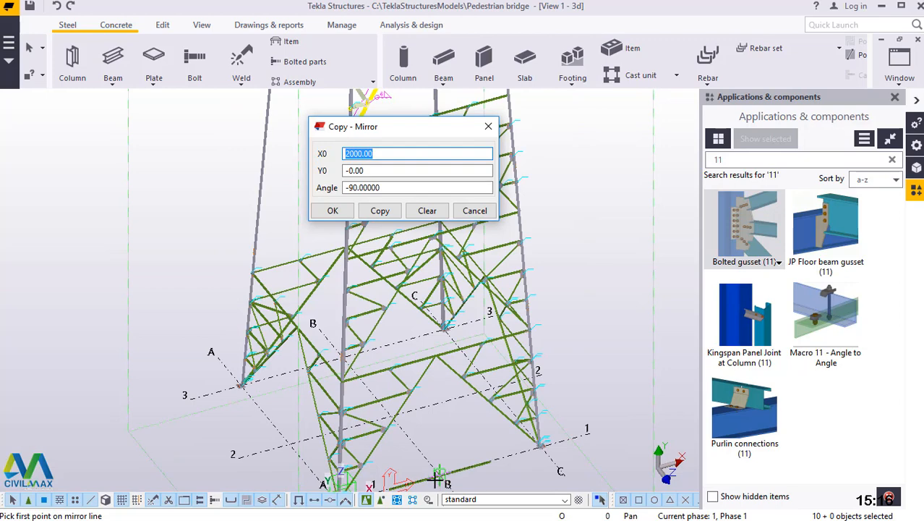
{"action": "scroll", "coordinate": [438, 477], "scroll_direction": "up", "scroll_amount": 3}
{"action": "scroll", "coordinate": [428, 476], "scroll_direction": "up", "scroll_amount": 3}
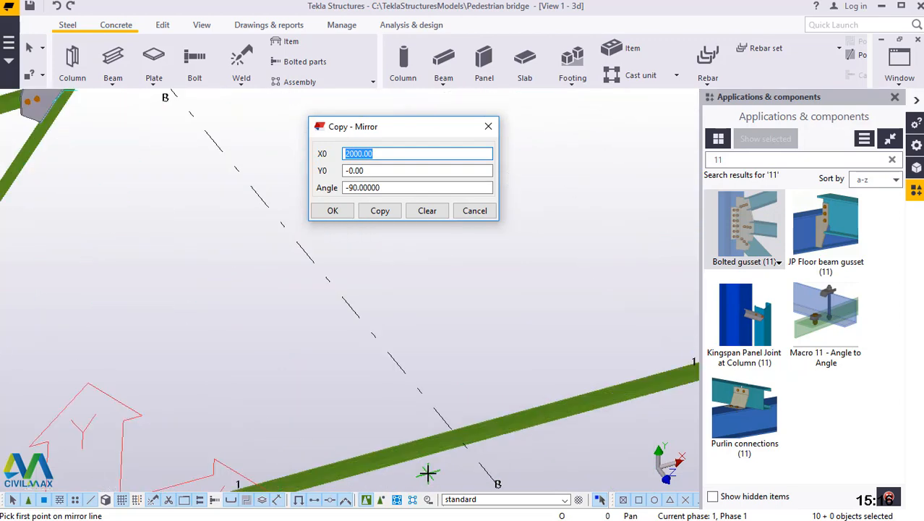
{"action": "scroll", "coordinate": [465, 439], "scroll_direction": "up", "scroll_amount": 3}
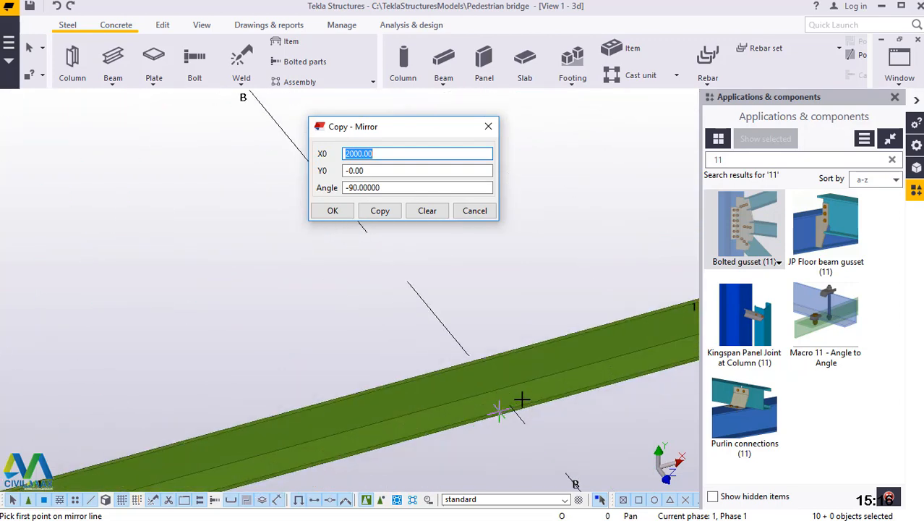
{"action": "scroll", "coordinate": [534, 398], "scroll_direction": "up", "scroll_amount": 3}
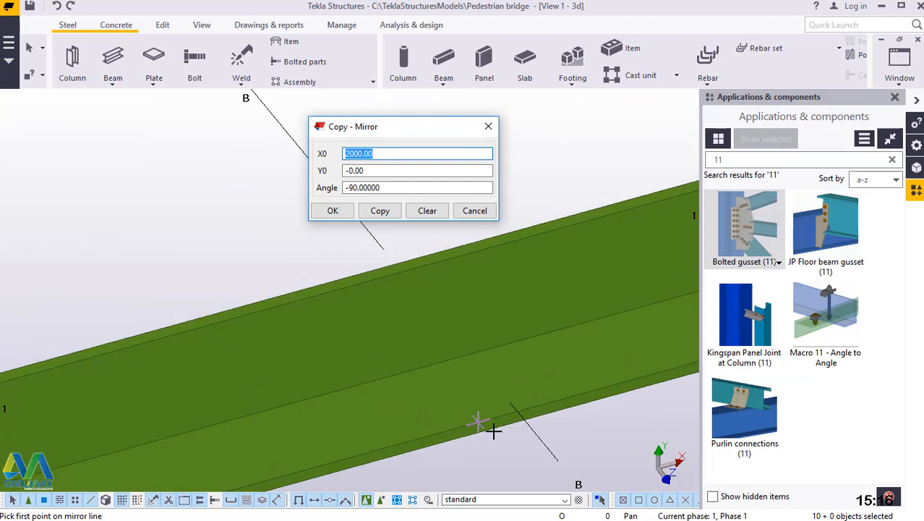
{"action": "scroll", "coordinate": [492, 432], "scroll_direction": "up", "scroll_amount": 2}
{"action": "scroll", "coordinate": [470, 429], "scroll_direction": "up", "scroll_amount": 2}
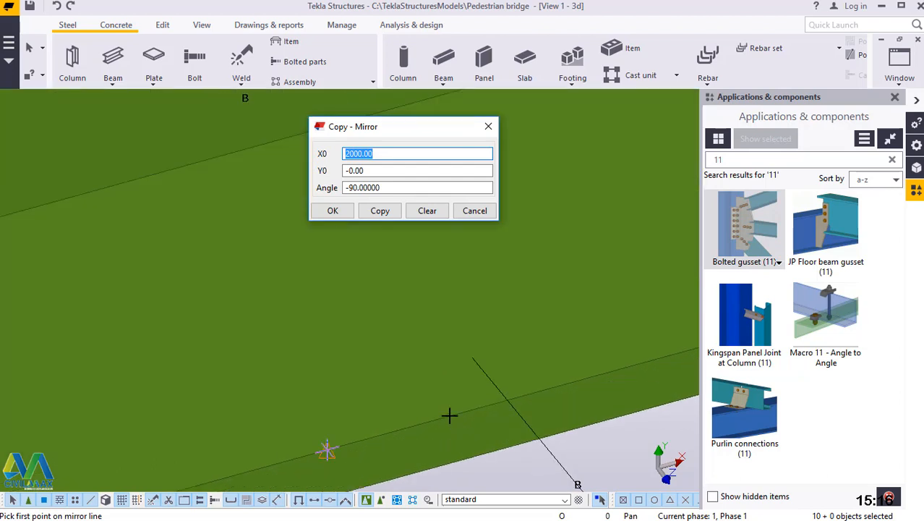
{"action": "left_click", "coordinate": [384, 384]}
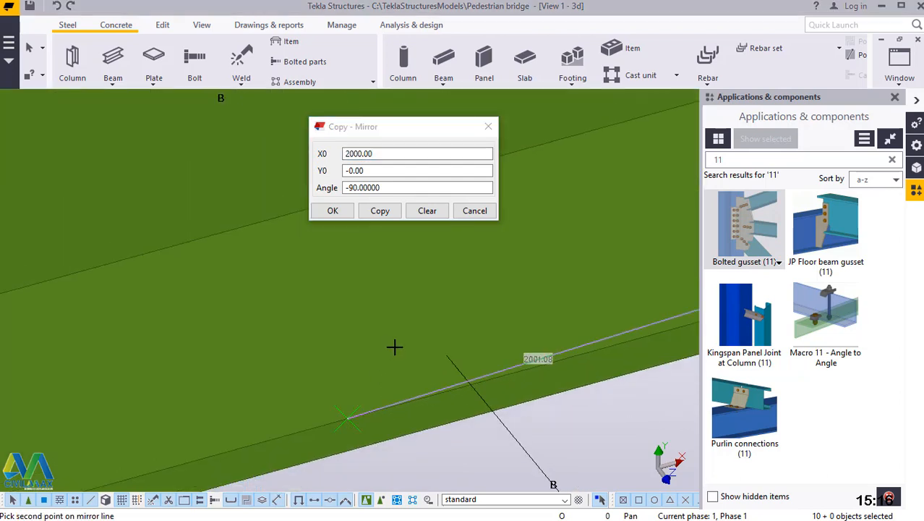
{"action": "left_click", "coordinate": [361, 438]}
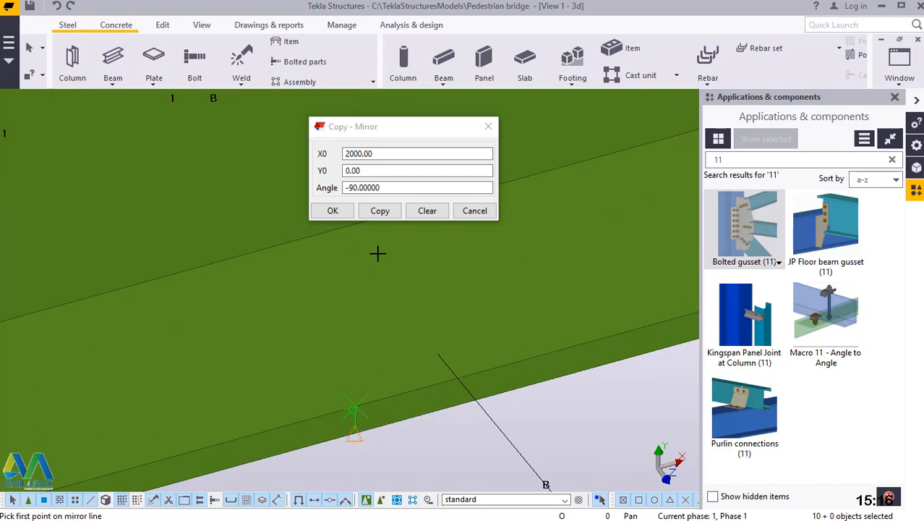
Create the mirrored copy of the selected bracing and gusset components, and end the mirror command.
{"action": "left_click", "coordinate": [377, 211]}
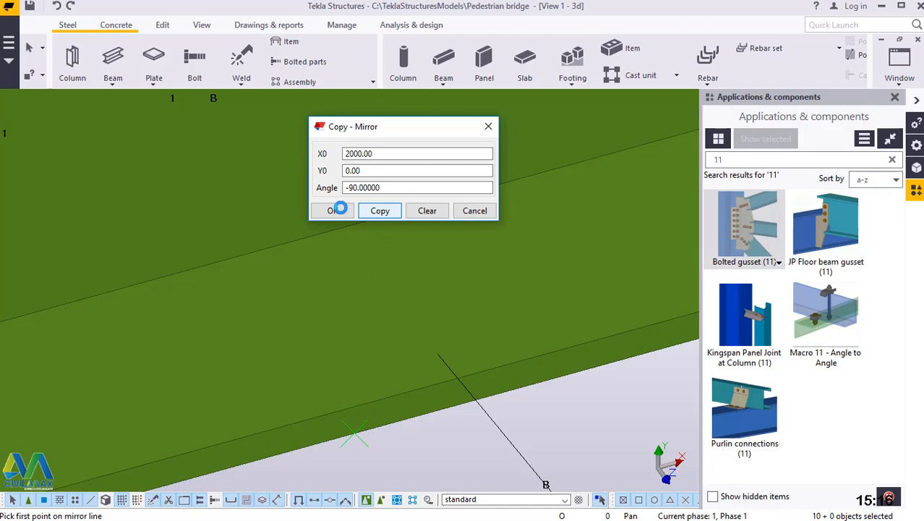
{"action": "left_click", "coordinate": [337, 210]}
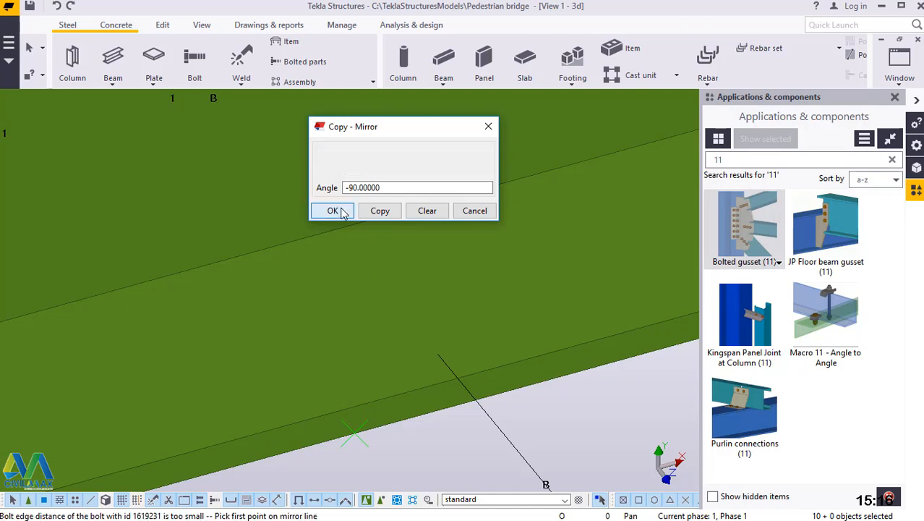
{"action": "right_click", "coordinate": [536, 398]}
{"action": "left_click", "coordinate": [583, 181]}
{"action": "scroll", "coordinate": [429, 479], "scroll_direction": "down", "scroll_amount": 2}
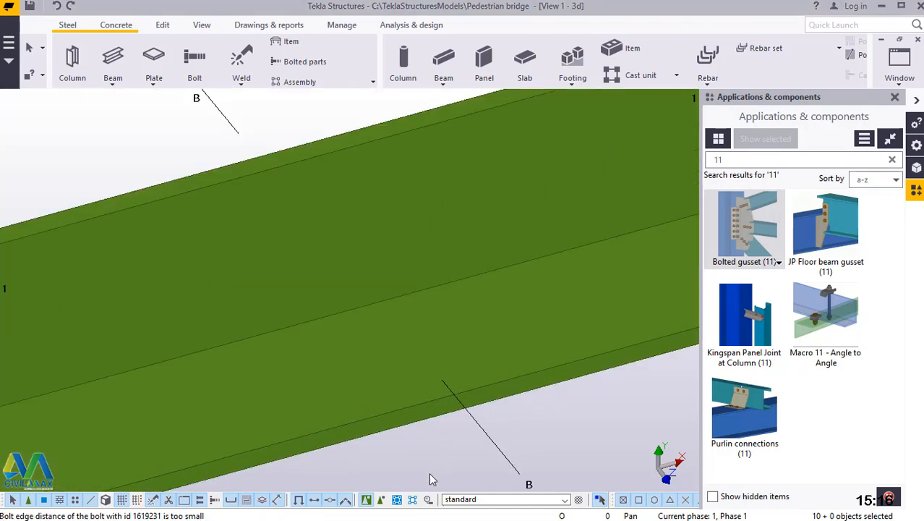
{"action": "scroll", "coordinate": [441, 453], "scroll_direction": "down", "scroll_amount": 4}
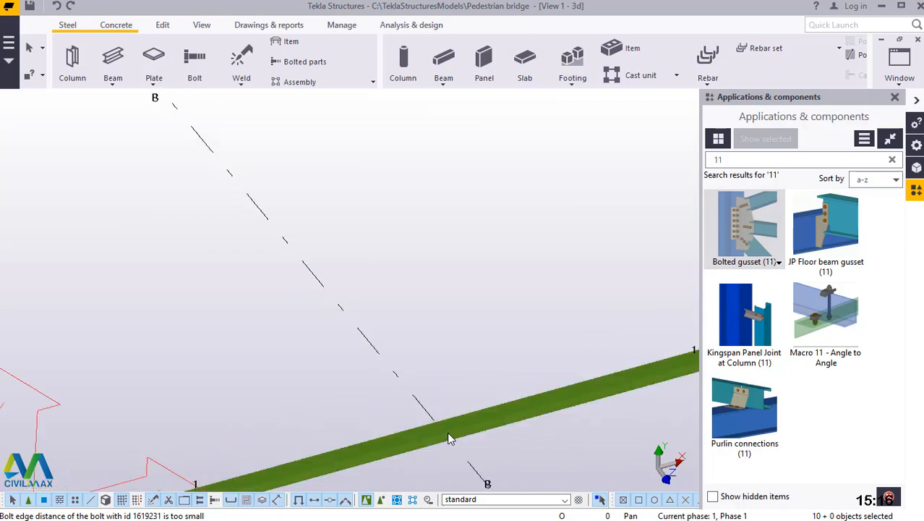
Clear the selection of the mirrored bracing and redraw the tower view.
{"action": "scroll", "coordinate": [448, 432], "scroll_direction": "down", "scroll_amount": 8}
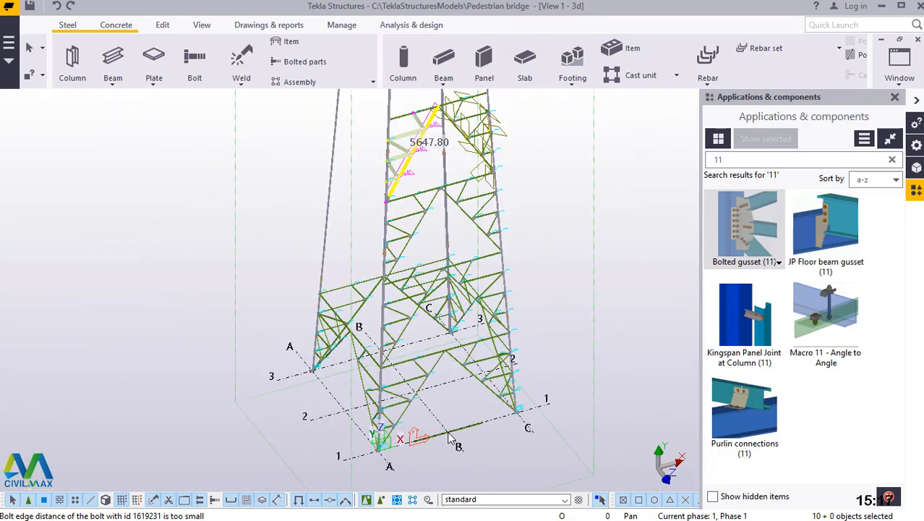
{"action": "scroll", "coordinate": [447, 431], "scroll_direction": "down", "scroll_amount": 2}
{"action": "left_click", "coordinate": [526, 189]}
{"action": "right_click", "coordinate": [527, 188]}
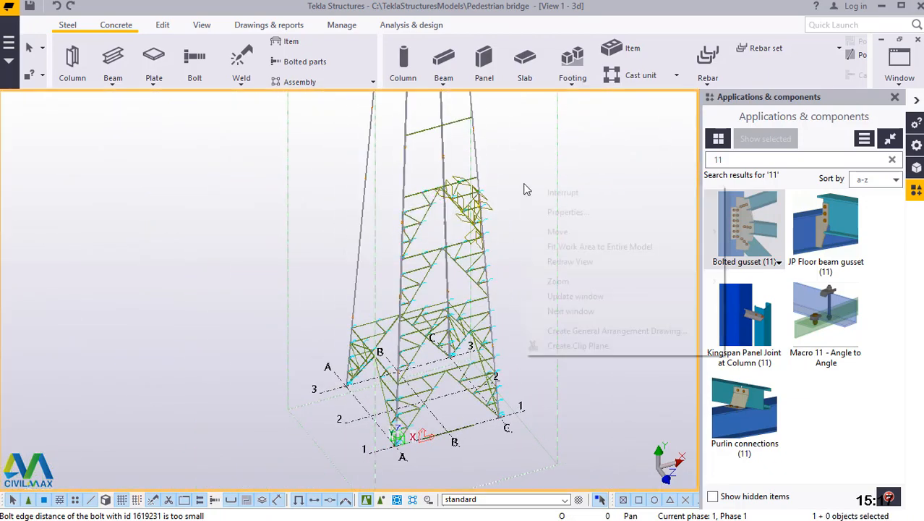
{"action": "left_click", "coordinate": [588, 261]}
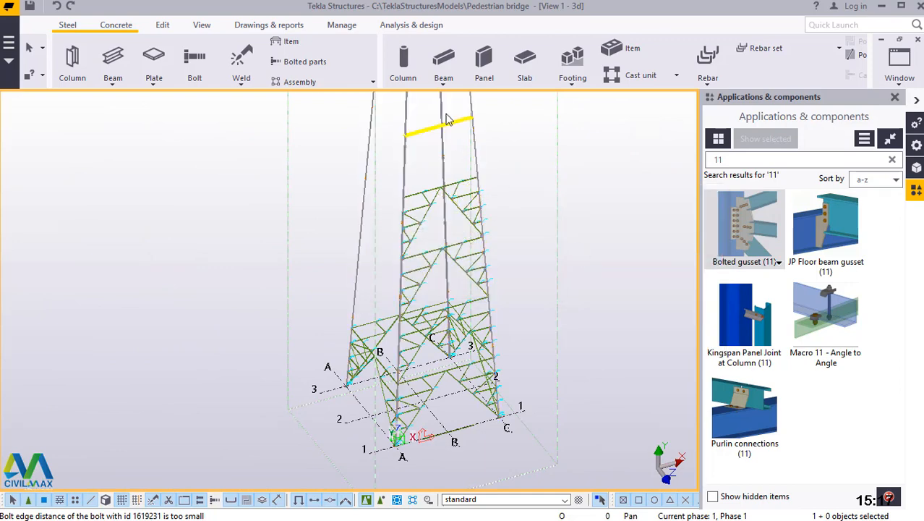
Create a Bolted gusset (11) joining both main diagonals to the midpoint of the panel's upper horizontal, then end the command and redraw the view.
{"action": "scroll", "coordinate": [447, 119], "scroll_direction": "up", "scroll_amount": 5}
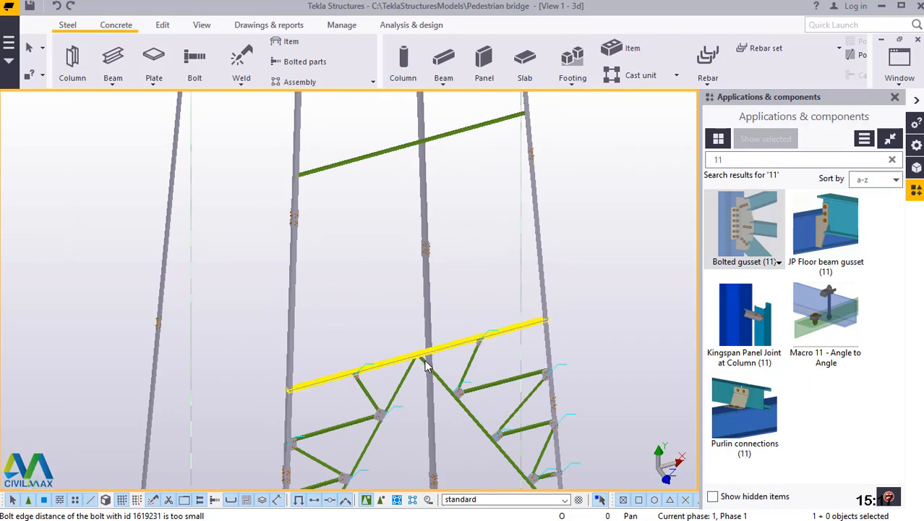
{"action": "scroll", "coordinate": [416, 362], "scroll_direction": "up", "scroll_amount": 3}
{"action": "scroll", "coordinate": [399, 352], "scroll_direction": "up", "scroll_amount": 3}
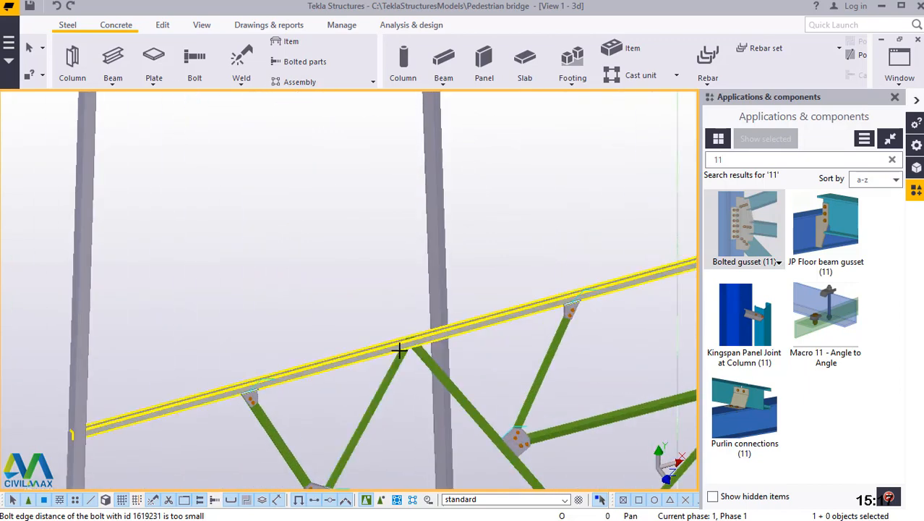
{"action": "scroll", "coordinate": [437, 352], "scroll_direction": "up", "scroll_amount": 4}
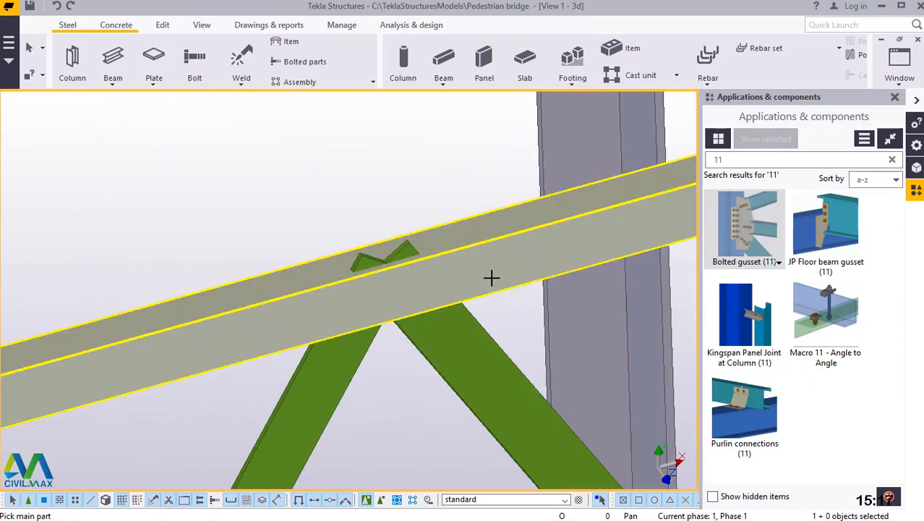
{"action": "left_click", "coordinate": [470, 311]}
{"action": "left_click", "coordinate": [383, 352]}
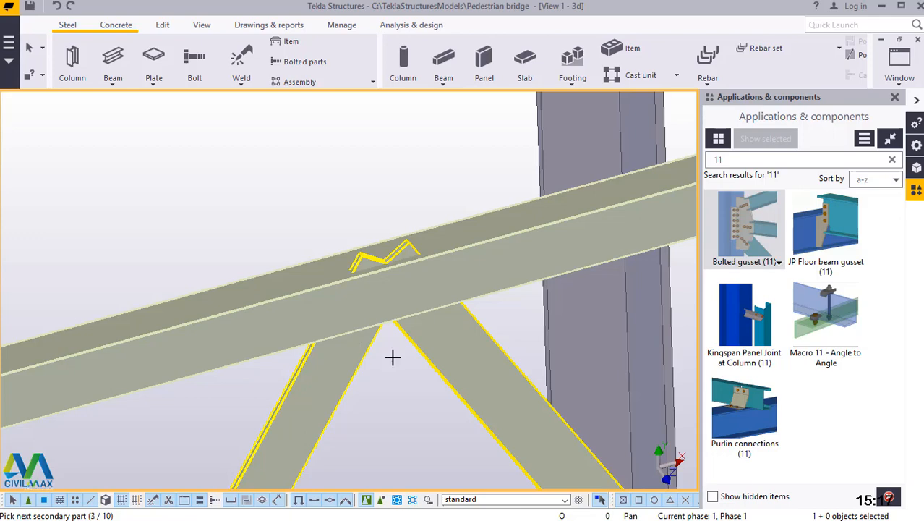
{"action": "middle_click", "coordinate": [392, 356]}
{"action": "right_click", "coordinate": [368, 136]}
{"action": "left_click", "coordinate": [390, 142]}
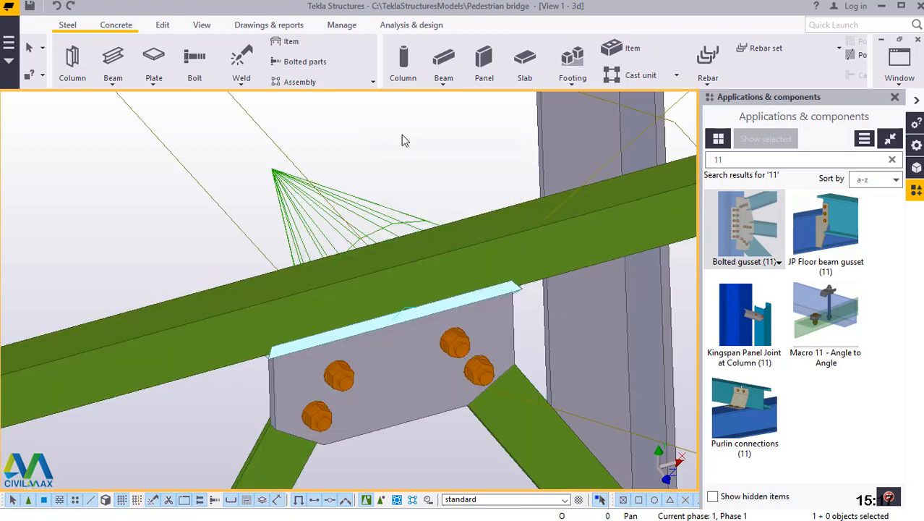
{"action": "right_click", "coordinate": [401, 135]}
{"action": "left_click", "coordinate": [449, 213]}
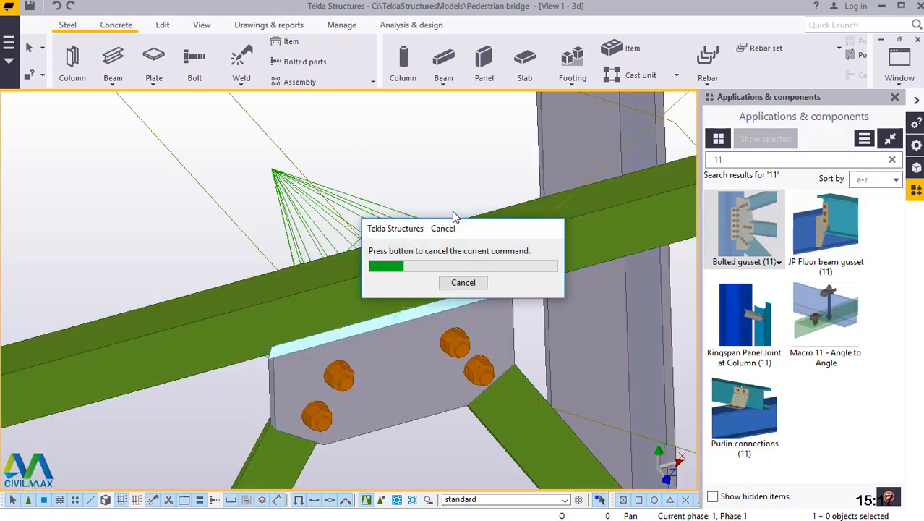
Add a point at any position on the end corner of the braced panel's upper horizontal, at the tower leg on grid A-1.
{"action": "scroll", "coordinate": [359, 229], "scroll_direction": "down", "scroll_amount": 8}
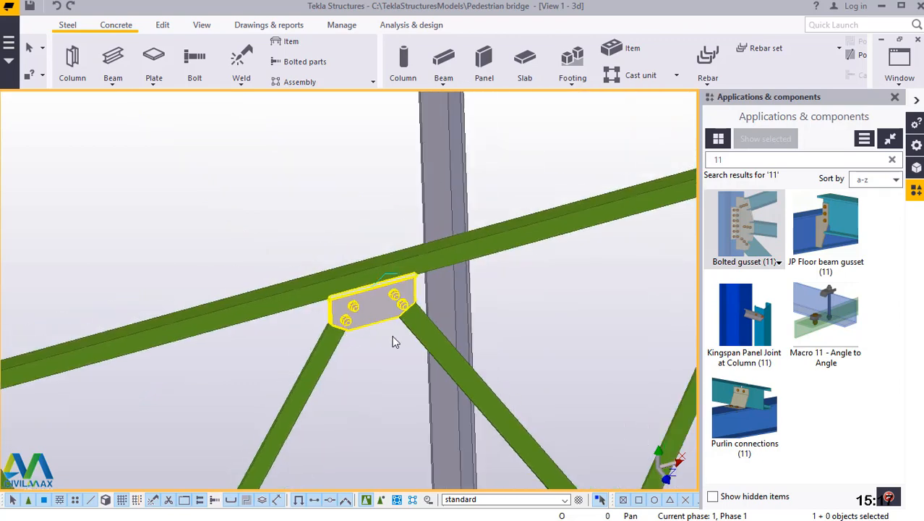
{"action": "scroll", "coordinate": [154, 384], "scroll_direction": "up", "scroll_amount": 10}
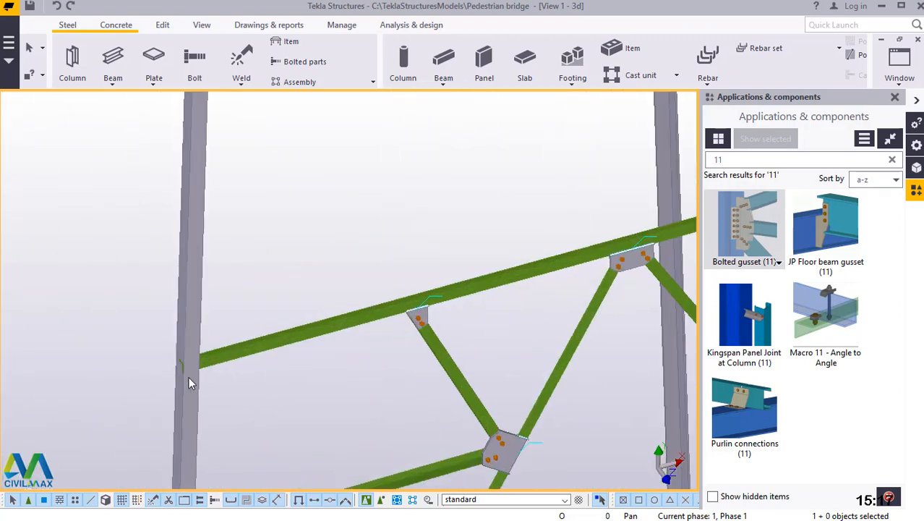
{"action": "scroll", "coordinate": [178, 352], "scroll_direction": "up", "scroll_amount": 4}
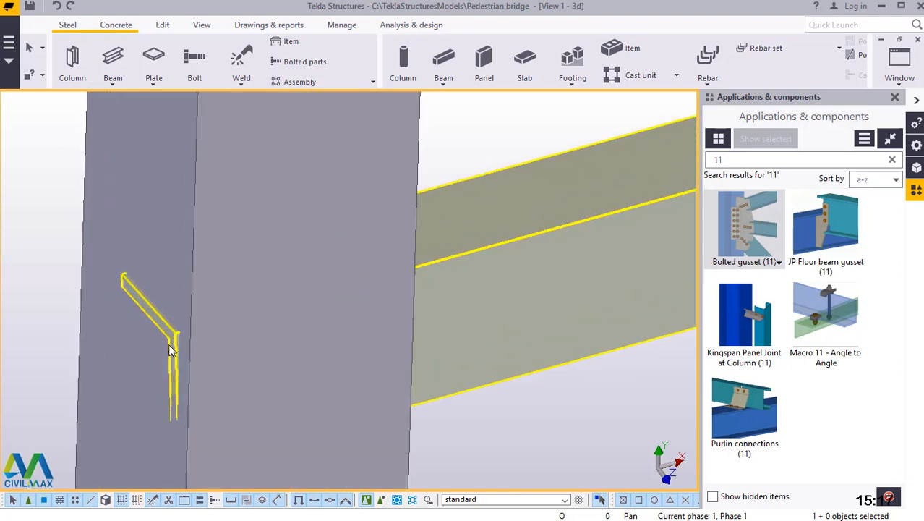
{"action": "scroll", "coordinate": [172, 346], "scroll_direction": "up", "scroll_amount": 3}
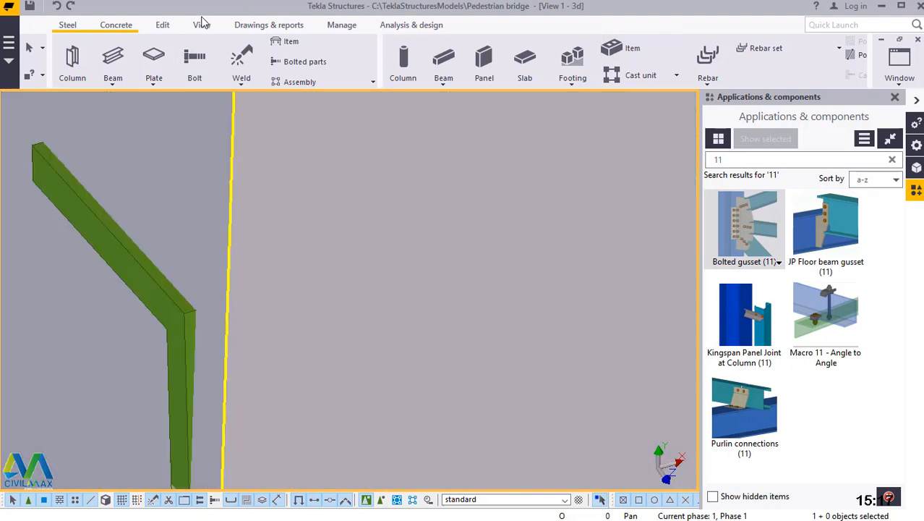
{"action": "left_click", "coordinate": [164, 24]}
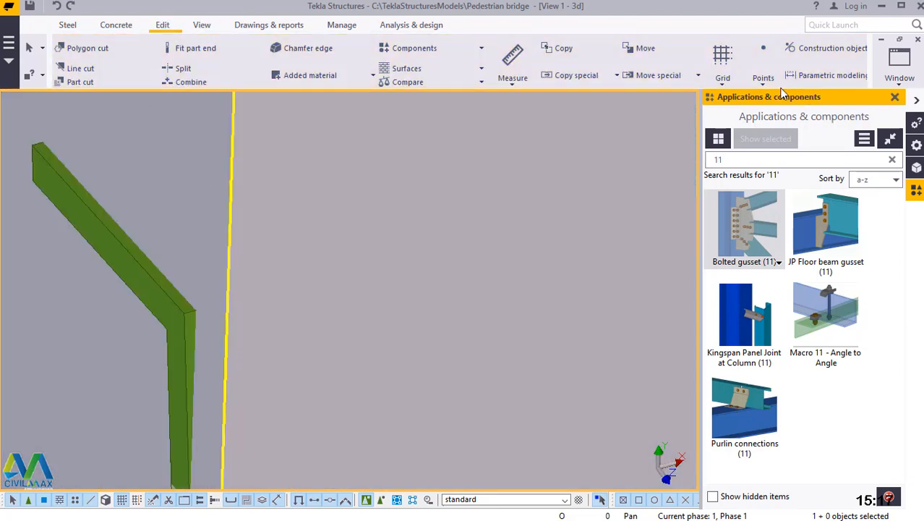
{"action": "left_click", "coordinate": [764, 78]}
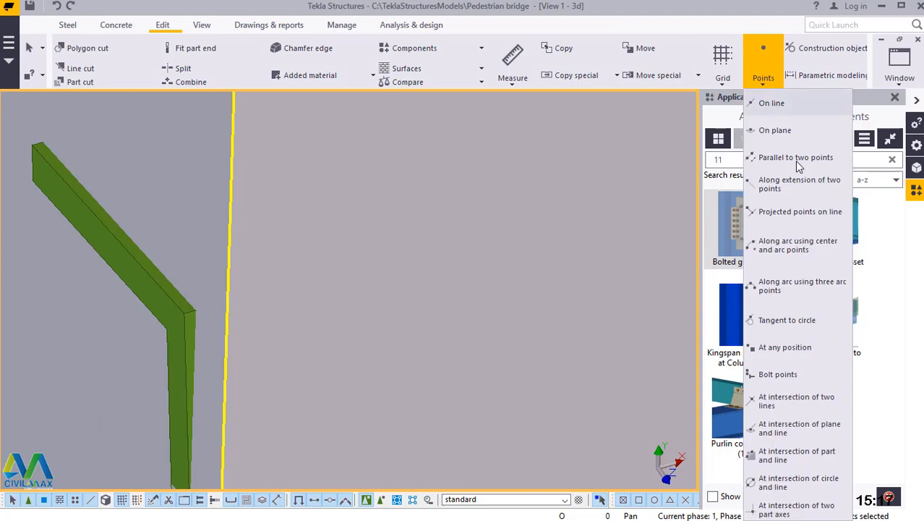
{"action": "left_click", "coordinate": [786, 348]}
{"action": "scroll", "coordinate": [201, 315], "scroll_direction": "up", "scroll_amount": 1}
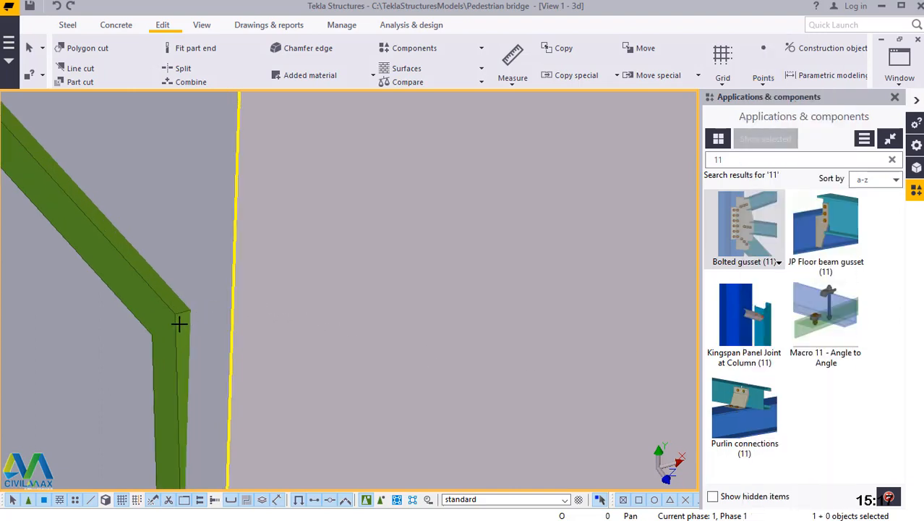
{"action": "scroll", "coordinate": [179, 323], "scroll_direction": "up", "scroll_amount": 1}
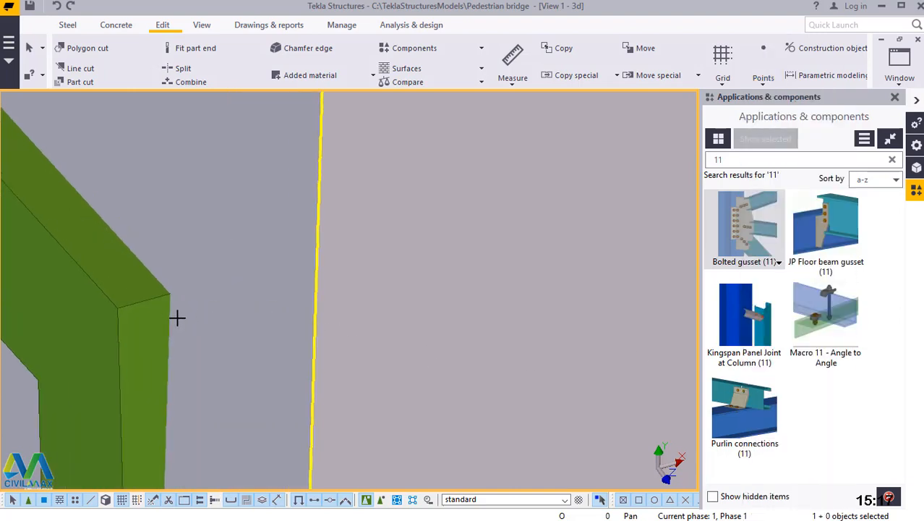
{"action": "left_click", "coordinate": [118, 309]}
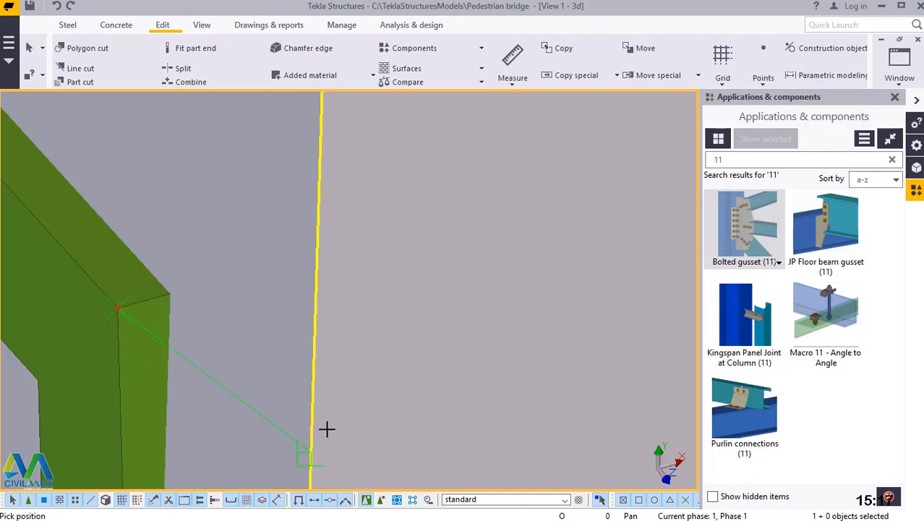
Add another point on the end corner of the next horizontal up, at the same leg, and end the point command.
{"action": "scroll", "coordinate": [327, 429], "scroll_direction": "down", "scroll_amount": 4}
{"action": "scroll", "coordinate": [327, 429], "scroll_direction": "down", "scroll_amount": 3}
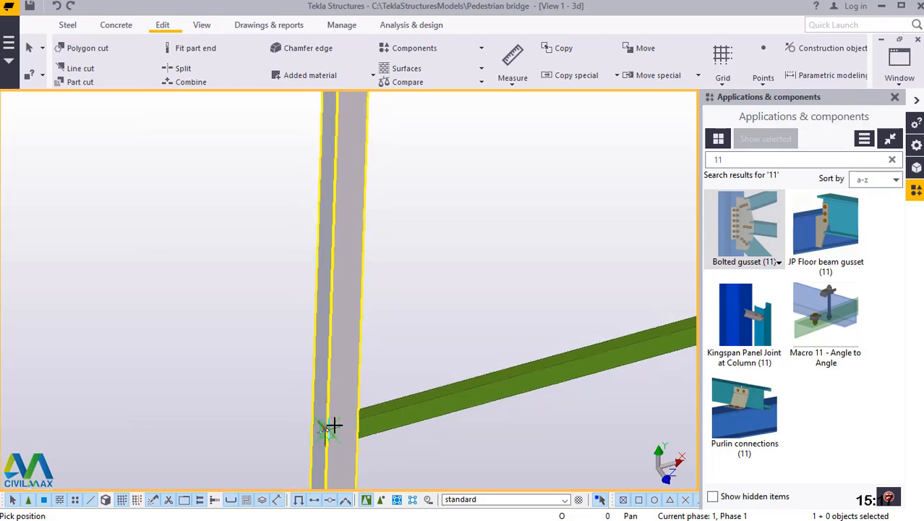
{"action": "scroll", "coordinate": [337, 424], "scroll_direction": "down", "scroll_amount": 4}
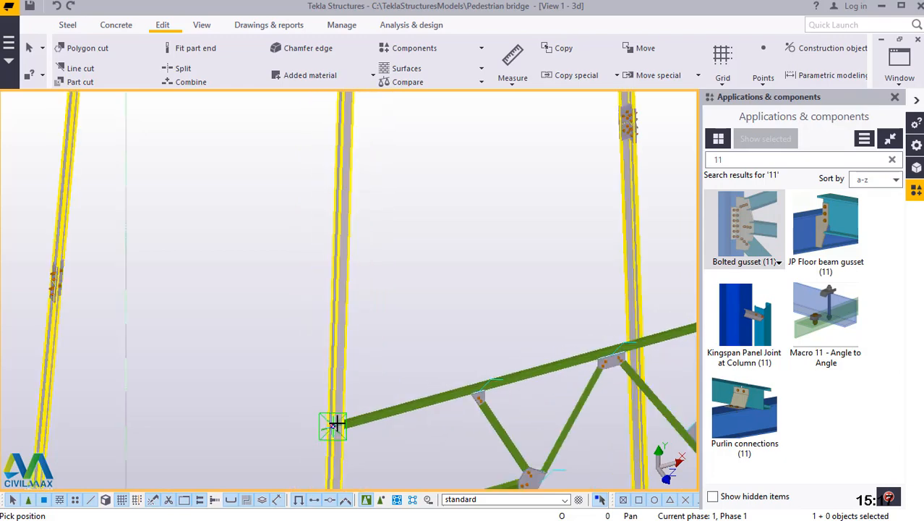
{"action": "scroll", "coordinate": [337, 424], "scroll_direction": "down", "scroll_amount": 4}
{"action": "scroll", "coordinate": [339, 422], "scroll_direction": "down", "scroll_amount": 2}
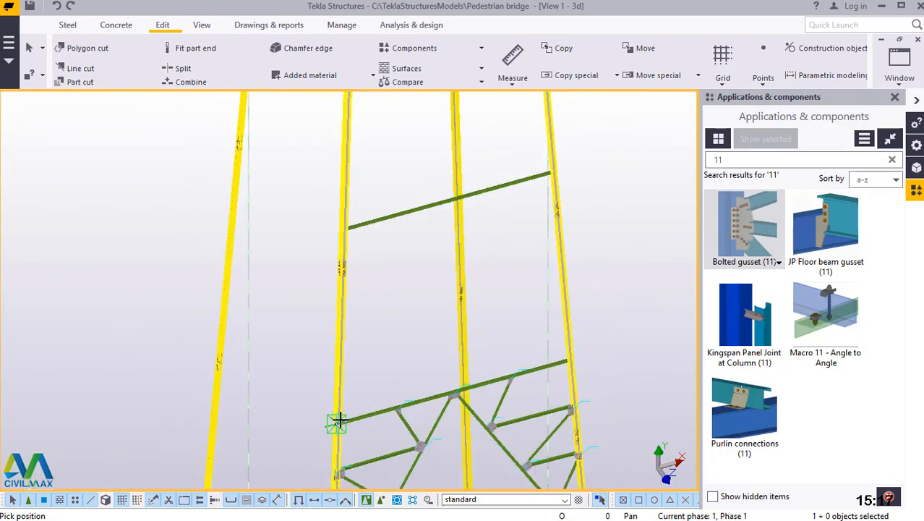
{"action": "scroll", "coordinate": [339, 421], "scroll_direction": "down", "scroll_amount": 2}
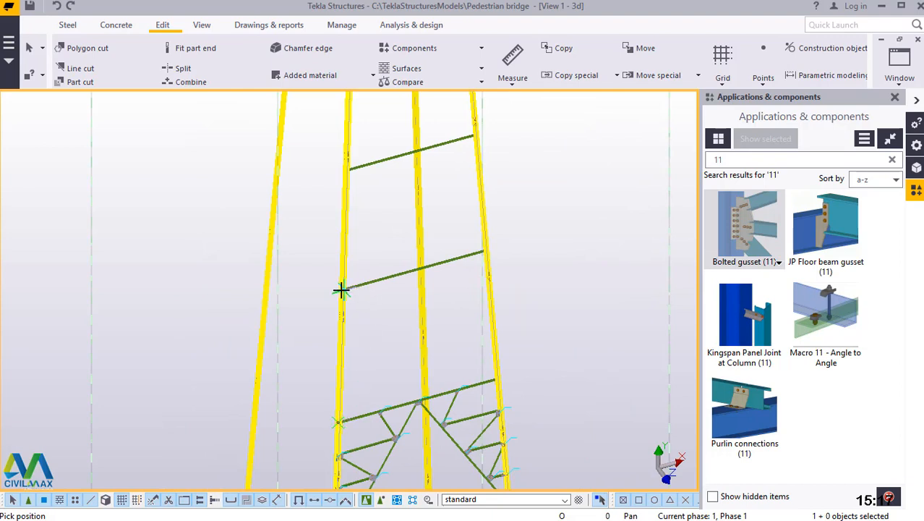
{"action": "scroll", "coordinate": [341, 290], "scroll_direction": "up", "scroll_amount": 3}
{"action": "scroll", "coordinate": [322, 279], "scroll_direction": "up", "scroll_amount": 3}
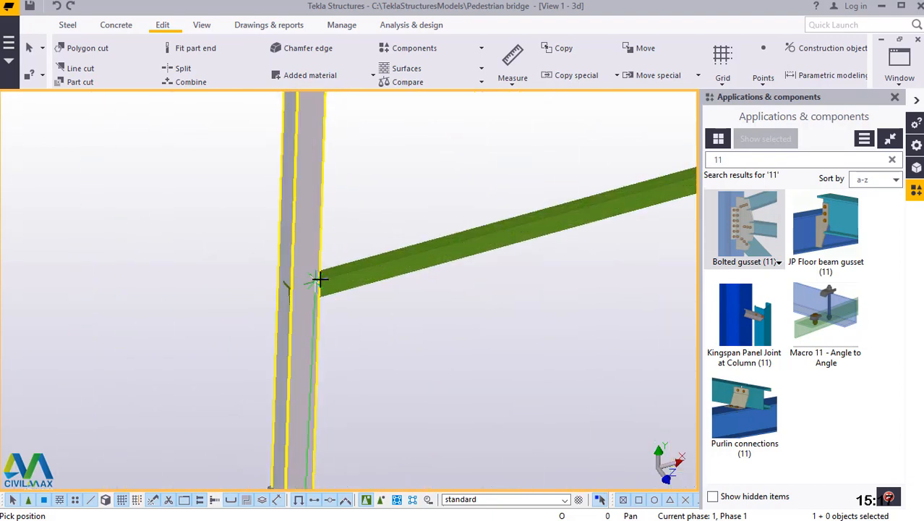
{"action": "scroll", "coordinate": [263, 299], "scroll_direction": "up", "scroll_amount": 2}
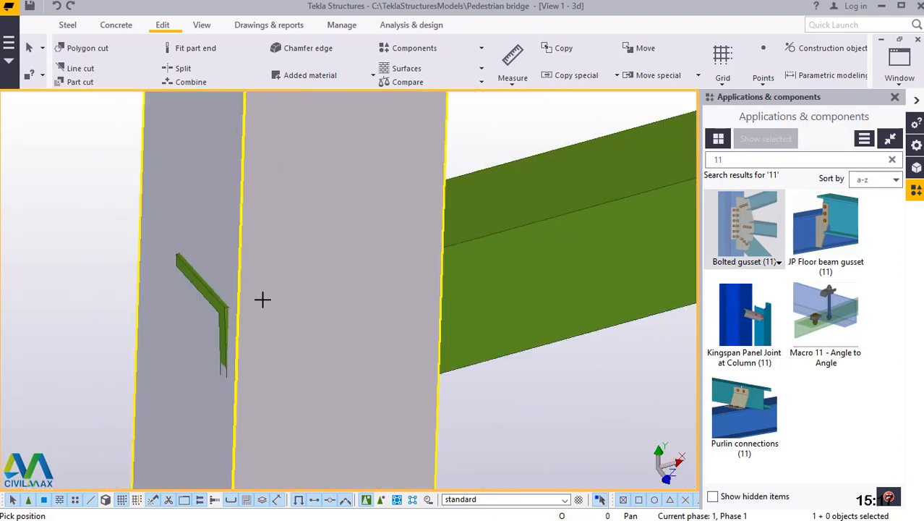
{"action": "scroll", "coordinate": [221, 313], "scroll_direction": "up", "scroll_amount": 3}
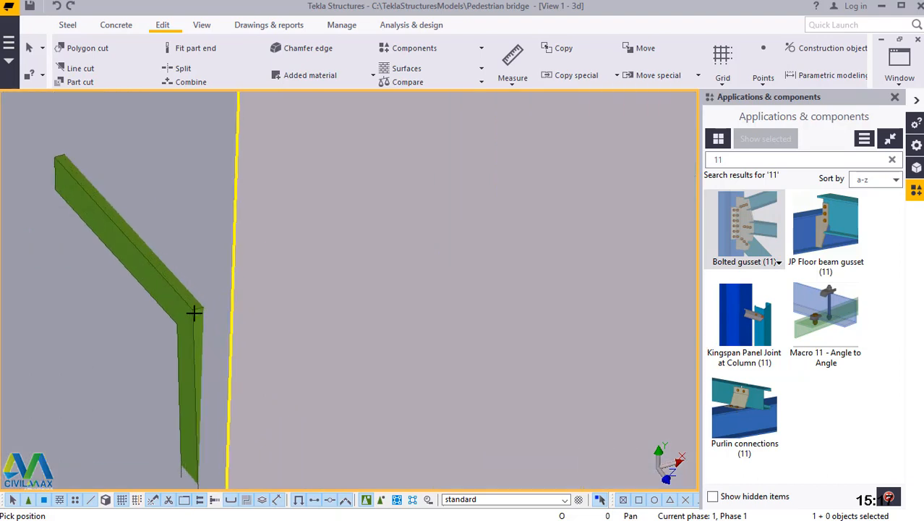
{"action": "scroll", "coordinate": [192, 311], "scroll_direction": "up", "scroll_amount": 1}
{"action": "left_click", "coordinate": [188, 309]}
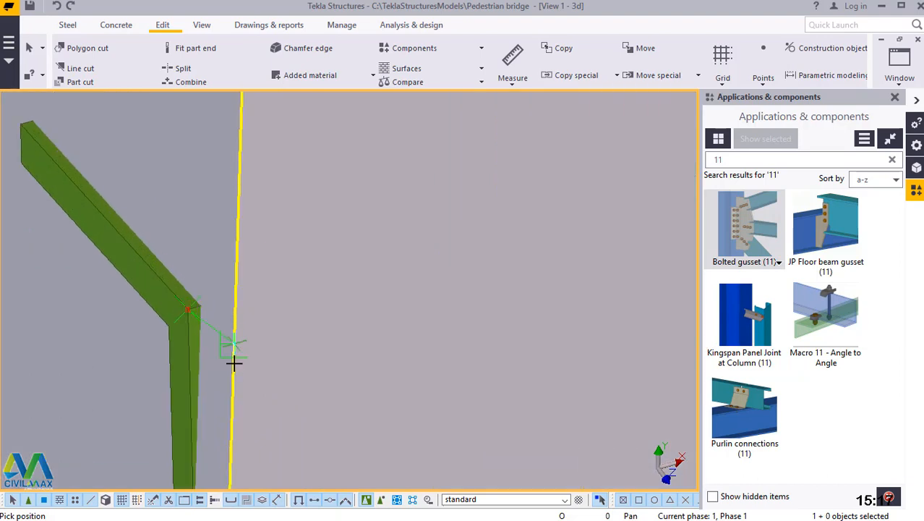
{"action": "right_click", "coordinate": [322, 230]}
{"action": "left_click", "coordinate": [327, 233]}
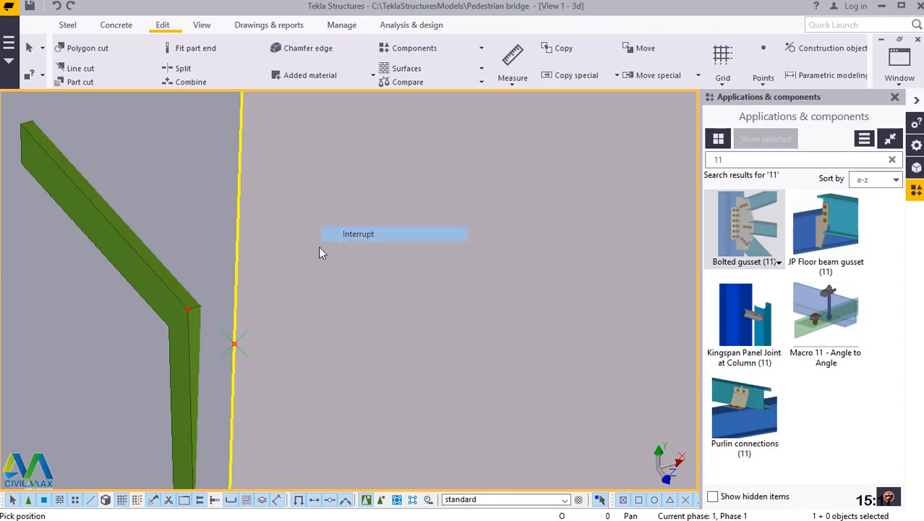
Model a steel beam diagonal from the midpoint of the open panel's upper horizontal to the reference point at the lower horizontal's leg end.
{"action": "scroll", "coordinate": [245, 254], "scroll_direction": "down", "scroll_amount": 4}
{"action": "scroll", "coordinate": [245, 257], "scroll_direction": "down", "scroll_amount": 5}
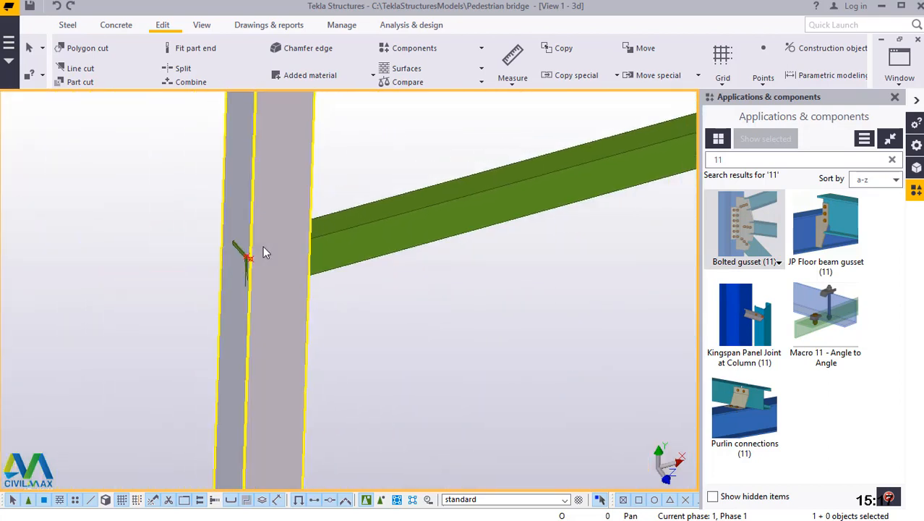
{"action": "scroll", "coordinate": [272, 248], "scroll_direction": "down", "scroll_amount": 6}
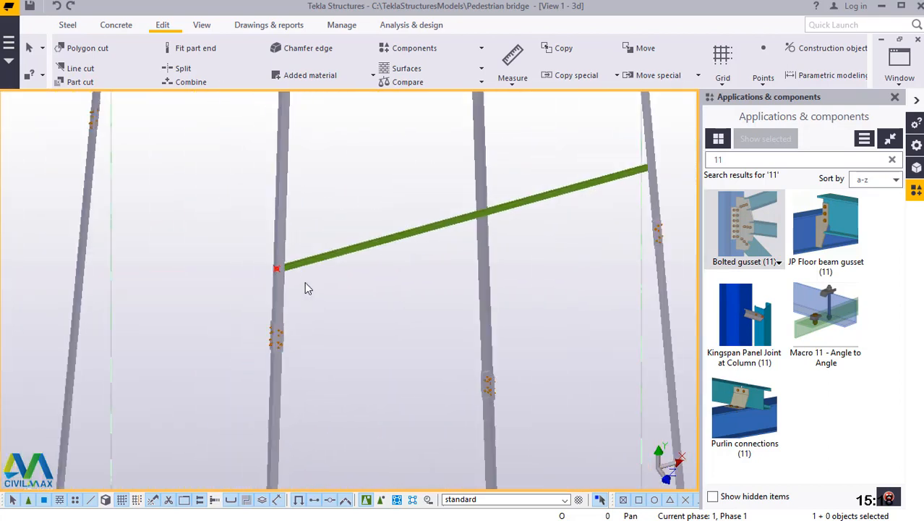
{"action": "scroll", "coordinate": [410, 257], "scroll_direction": "up", "scroll_amount": 3}
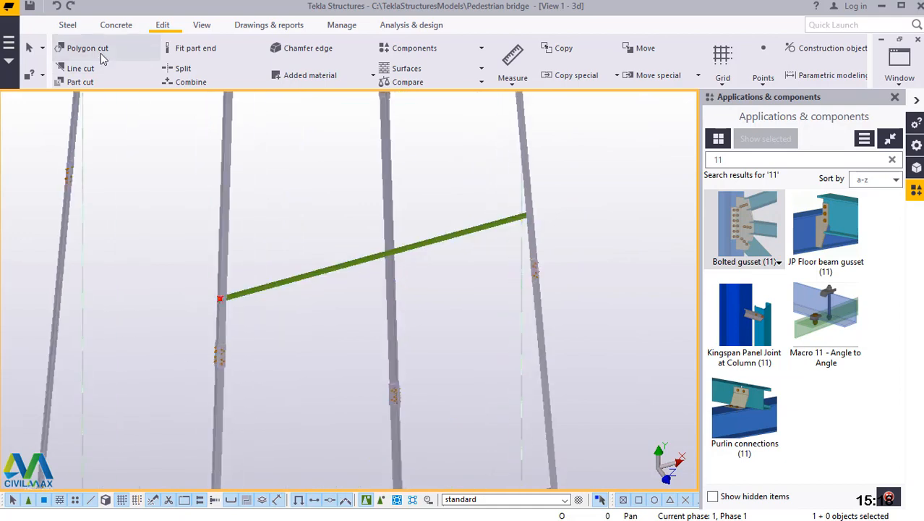
{"action": "left_click", "coordinate": [67, 24]}
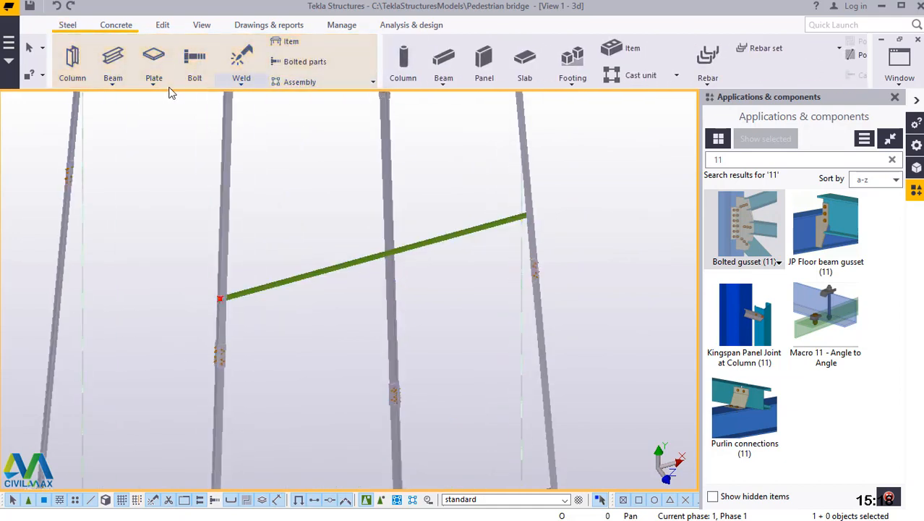
{"action": "left_click", "coordinate": [113, 84]}
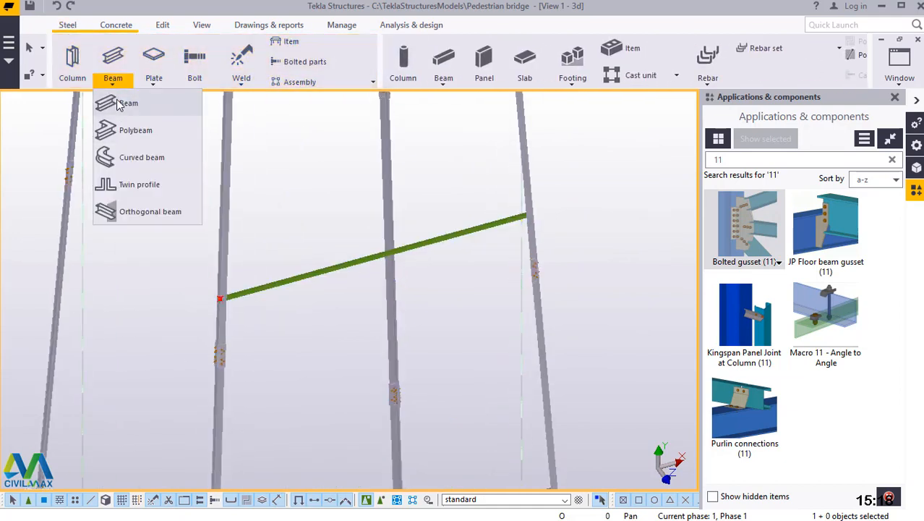
{"action": "left_click", "coordinate": [128, 104]}
{"action": "scroll", "coordinate": [389, 255], "scroll_direction": "up", "scroll_amount": 3}
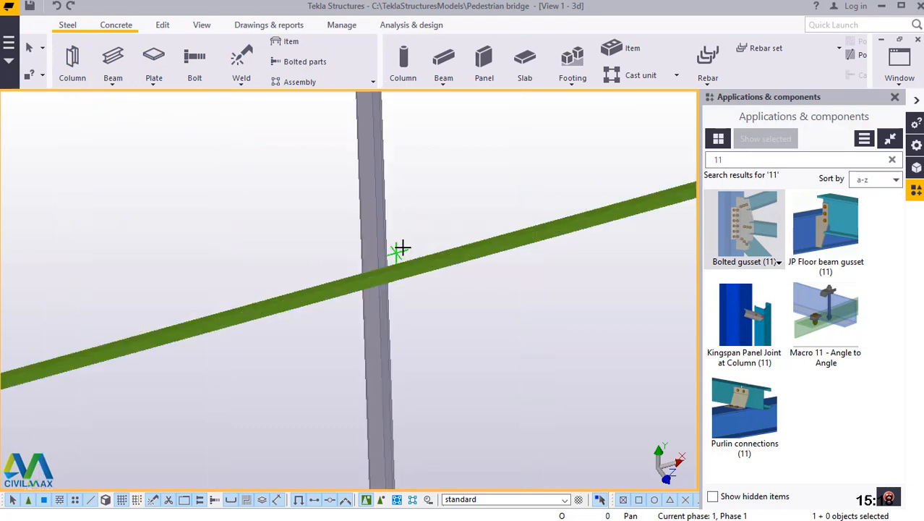
{"action": "scroll", "coordinate": [387, 274], "scroll_direction": "up", "scroll_amount": 2}
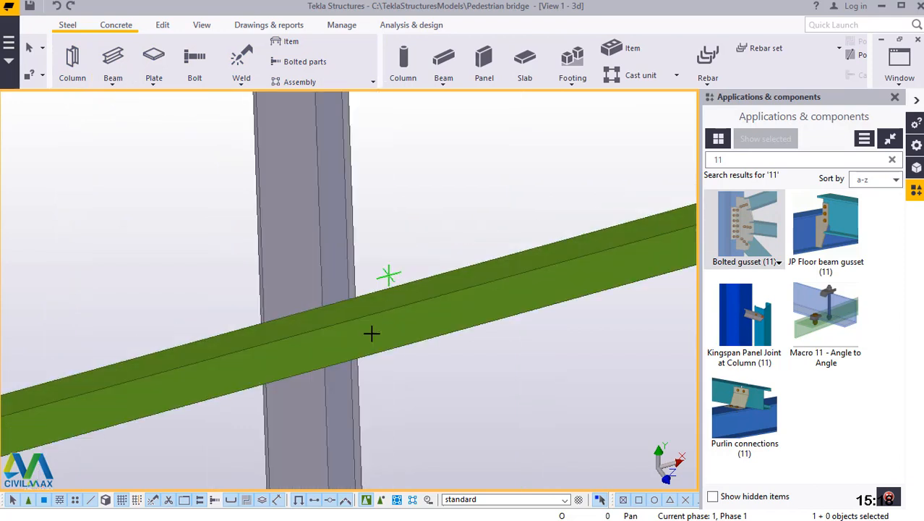
{"action": "scroll", "coordinate": [371, 333], "scroll_direction": "up", "scroll_amount": 2}
{"action": "scroll", "coordinate": [85, 400], "scroll_direction": "up", "scroll_amount": 3}
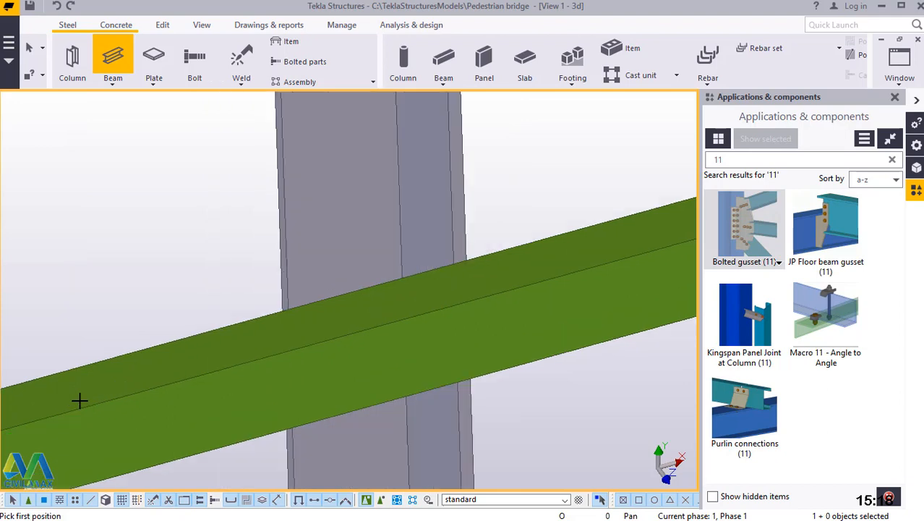
{"action": "scroll", "coordinate": [101, 403], "scroll_direction": "up", "scroll_amount": 3}
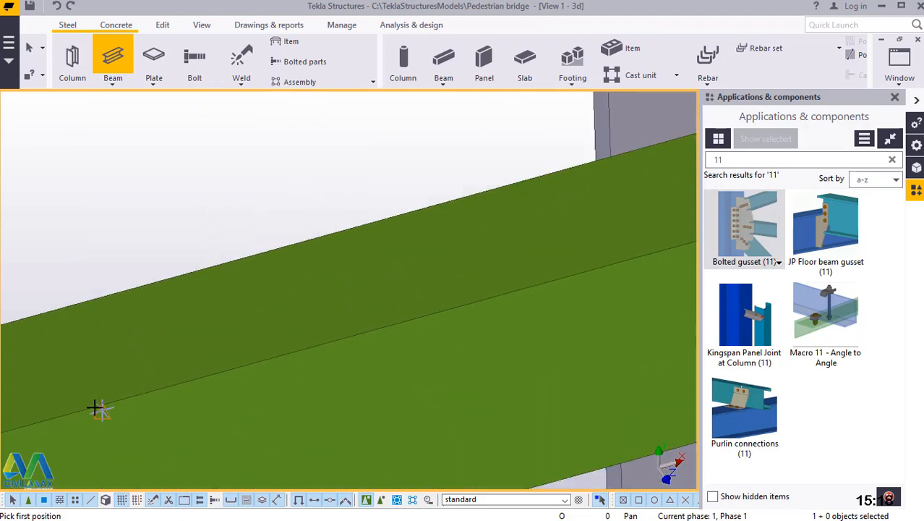
{"action": "left_click", "coordinate": [575, 181]}
{"action": "scroll", "coordinate": [506, 156], "scroll_direction": "down", "scroll_amount": 4}
{"action": "scroll", "coordinate": [463, 141], "scroll_direction": "down", "scroll_amount": 4}
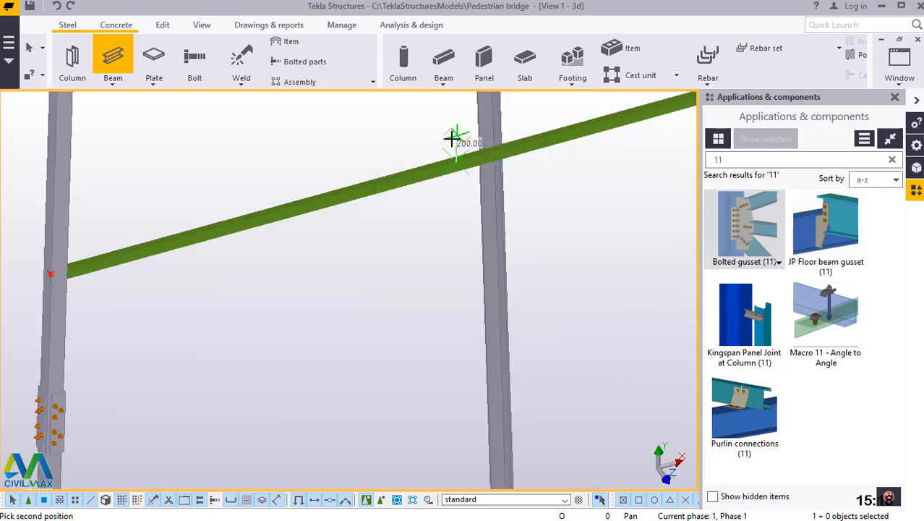
{"action": "scroll", "coordinate": [451, 138], "scroll_direction": "down", "scroll_amount": 3}
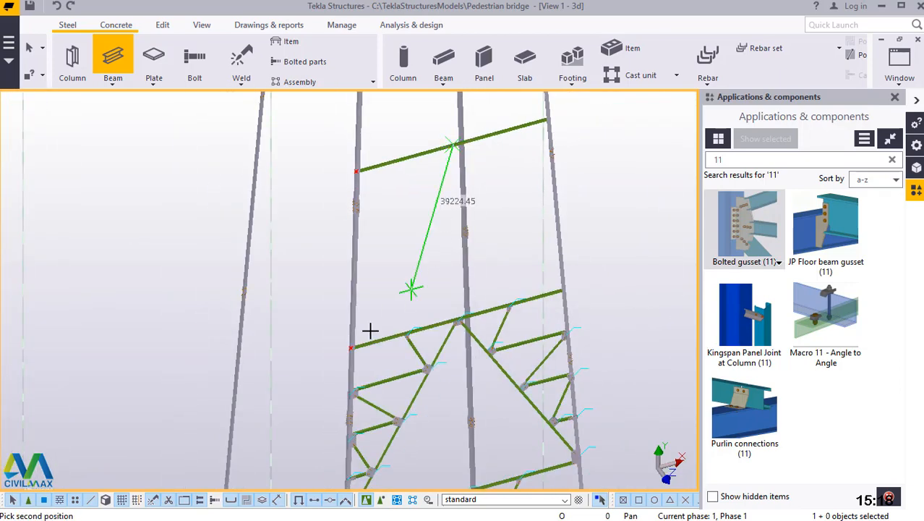
{"action": "scroll", "coordinate": [345, 360], "scroll_direction": "up", "scroll_amount": 5}
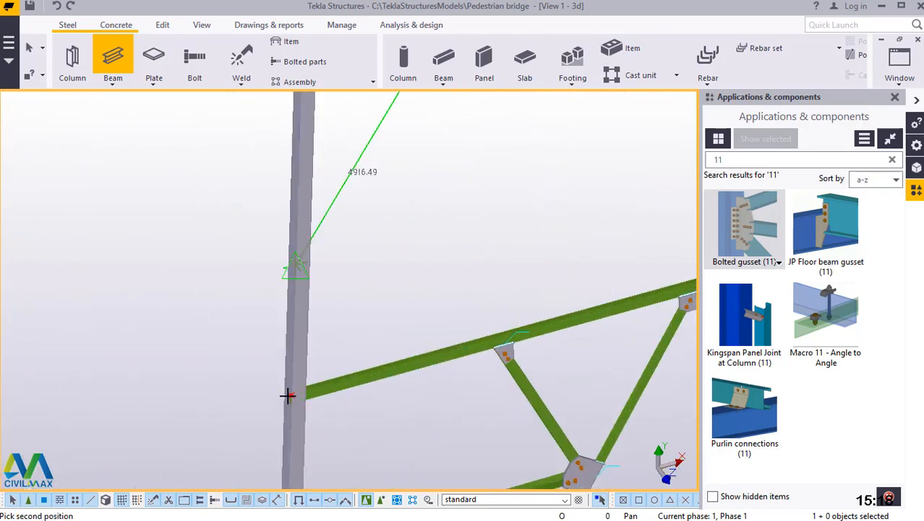
{"action": "scroll", "coordinate": [288, 395], "scroll_direction": "up", "scroll_amount": 4}
{"action": "scroll", "coordinate": [300, 375], "scroll_direction": "up", "scroll_amount": 5}
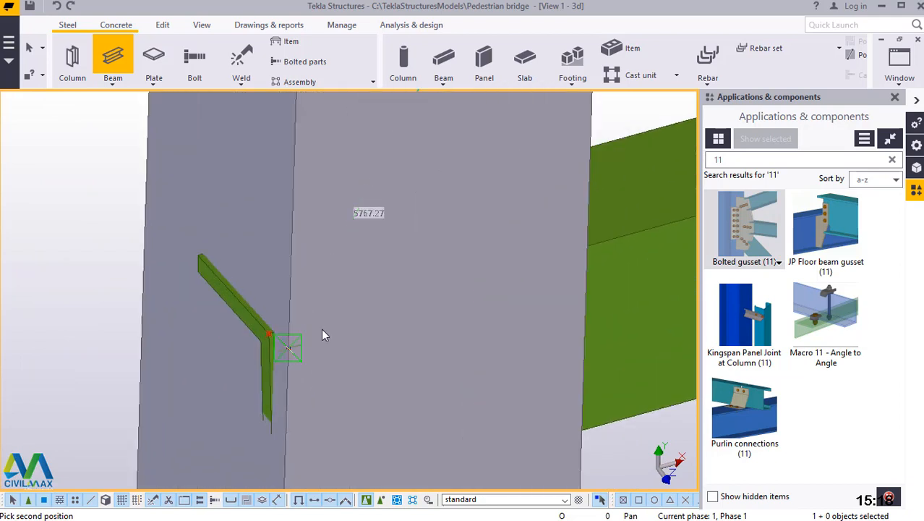
{"action": "right_click", "coordinate": [380, 178]}
{"action": "left_click", "coordinate": [384, 182]}
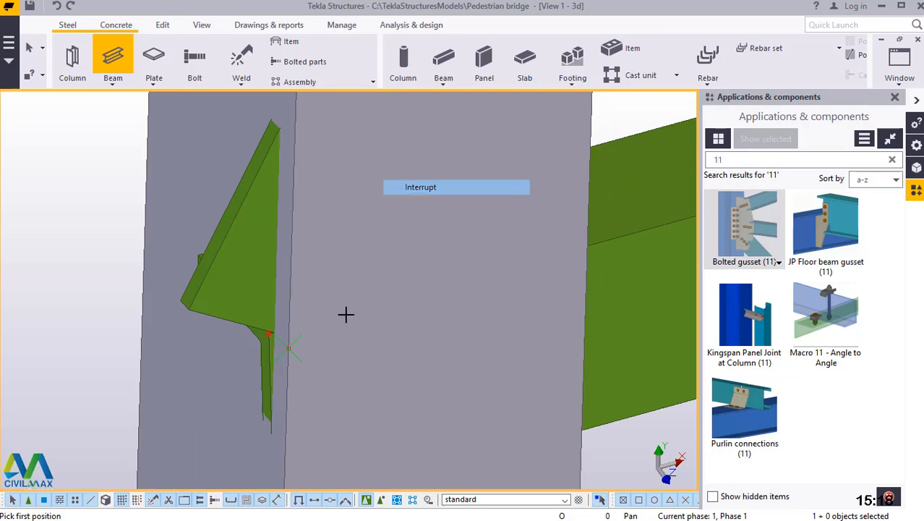
Add one point on line dividing the new diagonal in half, picking its lower end corner and its upper end corner.
{"action": "scroll", "coordinate": [333, 354], "scroll_direction": "down", "scroll_amount": 3}
{"action": "scroll", "coordinate": [322, 396], "scroll_direction": "down", "scroll_amount": 2}
{"action": "left_click", "coordinate": [162, 24]}
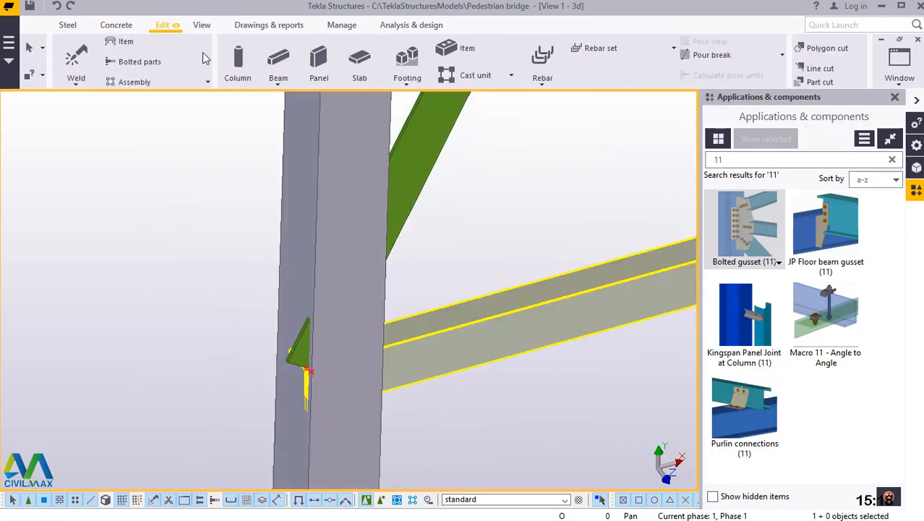
{"action": "left_click", "coordinate": [761, 79]}
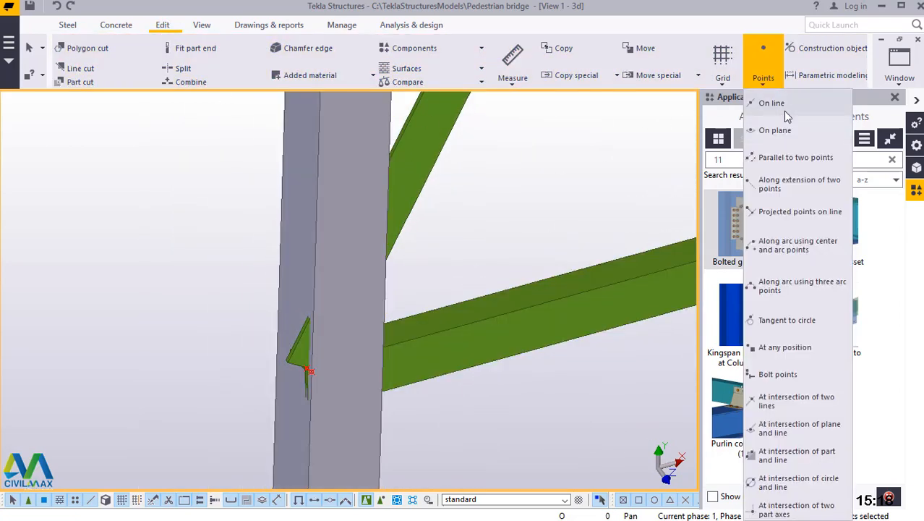
{"action": "left_click", "coordinate": [784, 109]}
{"action": "scroll", "coordinate": [289, 365], "scroll_direction": "up", "scroll_amount": 5}
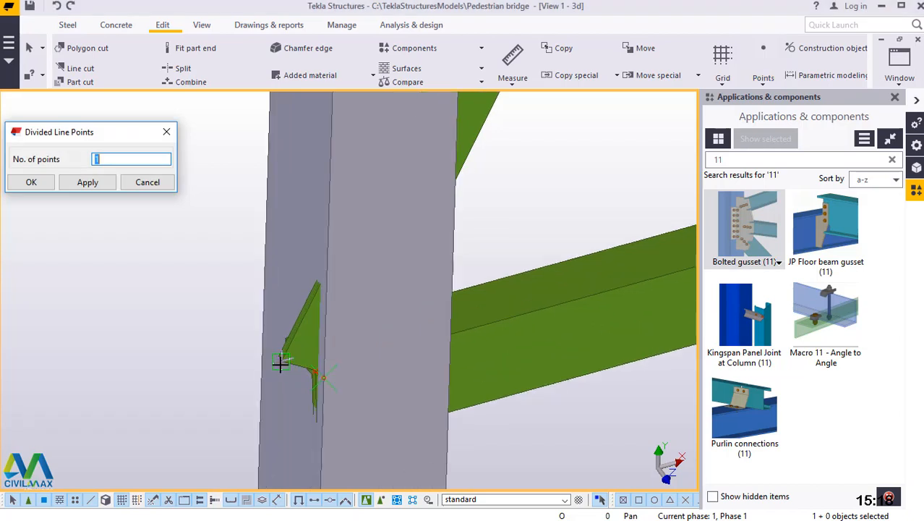
{"action": "scroll", "coordinate": [277, 354], "scroll_direction": "up", "scroll_amount": 3}
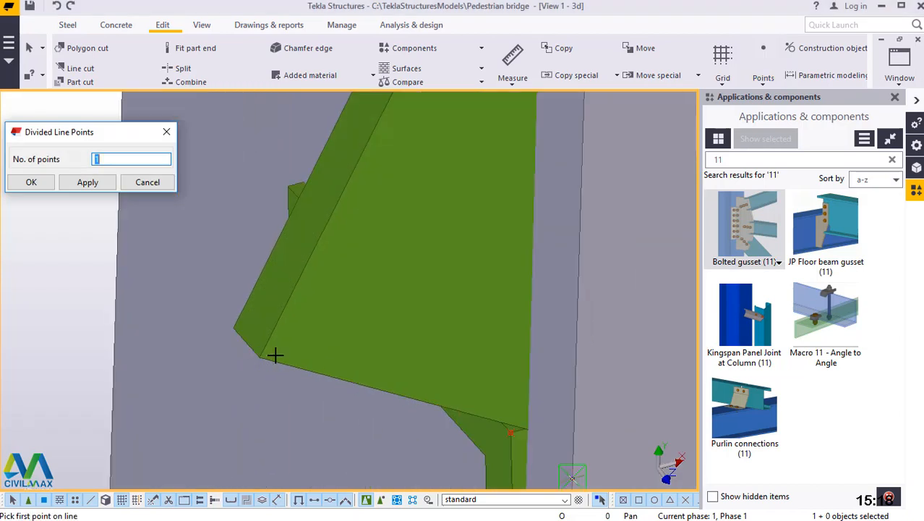
{"action": "left_click", "coordinate": [260, 355]}
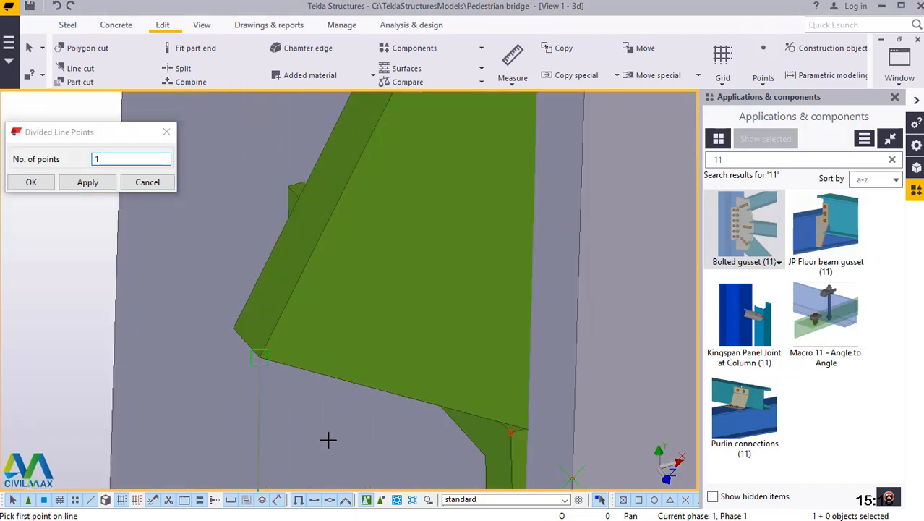
{"action": "scroll", "coordinate": [361, 434], "scroll_direction": "down", "scroll_amount": 6}
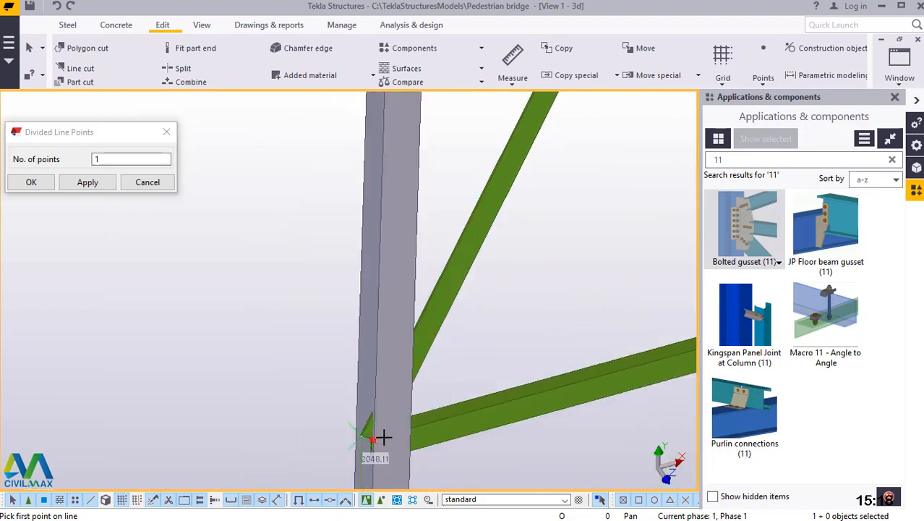
{"action": "left_click", "coordinate": [382, 434]}
{"action": "scroll", "coordinate": [382, 433], "scroll_direction": "down", "scroll_amount": 5}
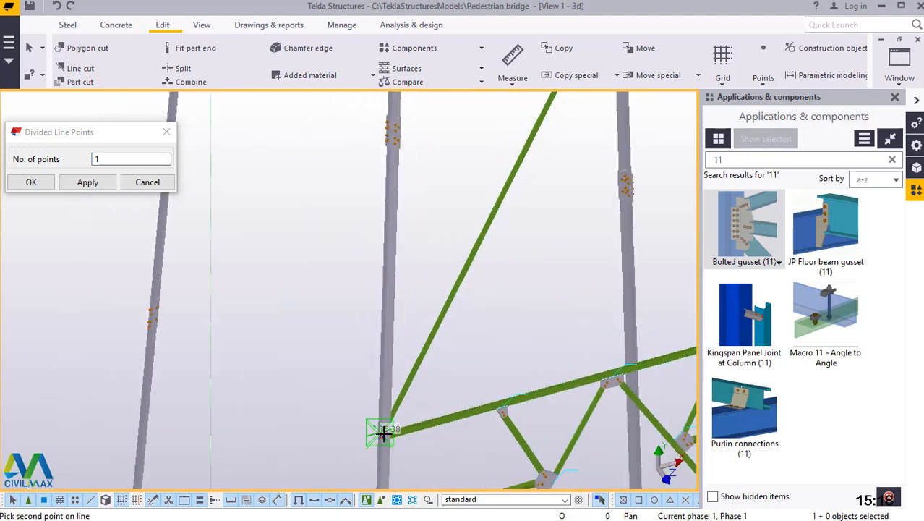
{"action": "scroll", "coordinate": [521, 173], "scroll_direction": "up", "scroll_amount": 5}
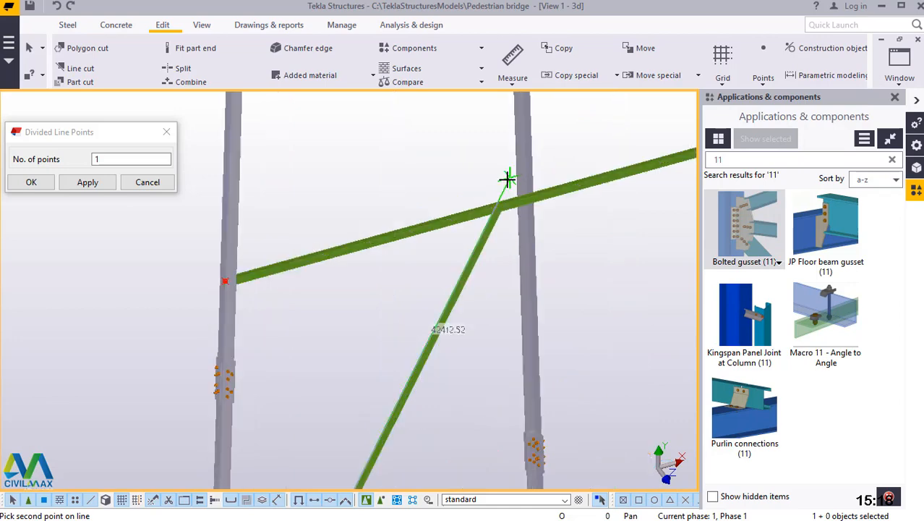
{"action": "scroll", "coordinate": [488, 212], "scroll_direction": "up", "scroll_amount": 2}
{"action": "scroll", "coordinate": [499, 238], "scroll_direction": "up", "scroll_amount": 3}
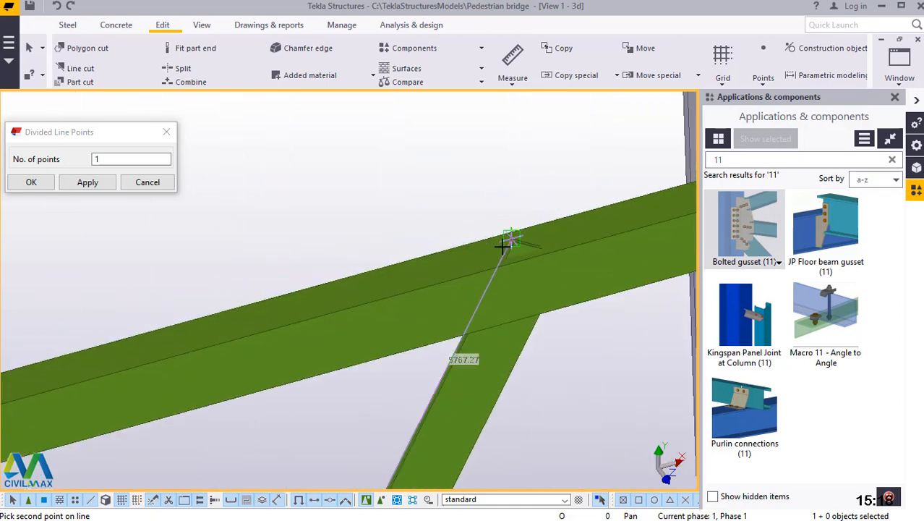
{"action": "scroll", "coordinate": [528, 221], "scroll_direction": "up", "scroll_amount": 3}
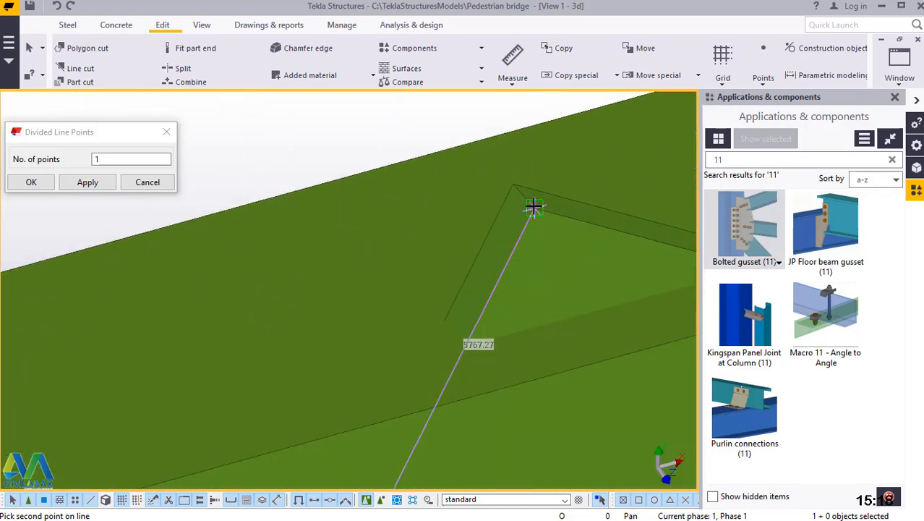
Add one point on line halfway between the diagonal's upper end corner and its midpoint.
{"action": "scroll", "coordinate": [394, 360], "scroll_direction": "down", "scroll_amount": 5}
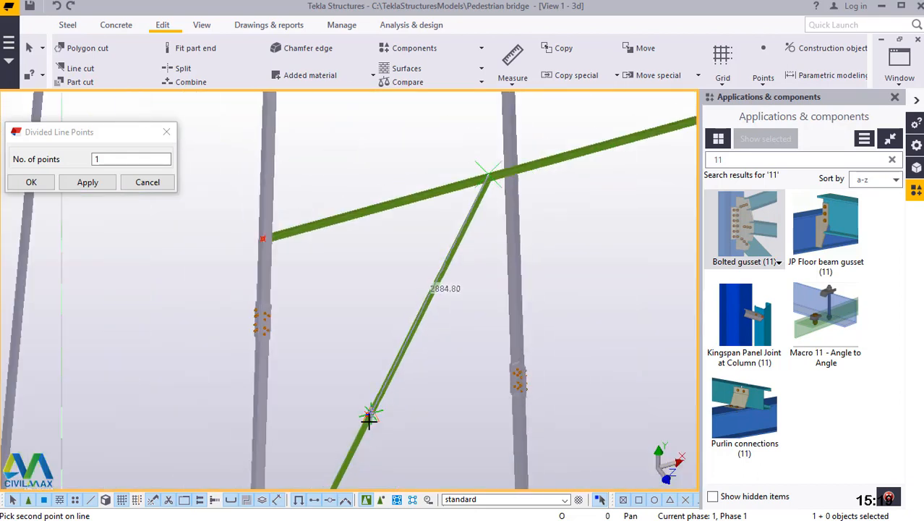
{"action": "scroll", "coordinate": [362, 423], "scroll_direction": "up", "scroll_amount": 3}
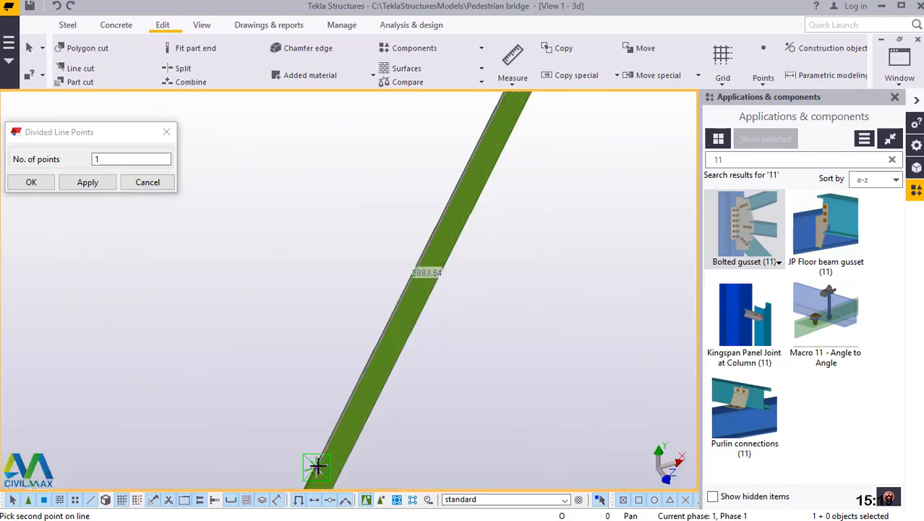
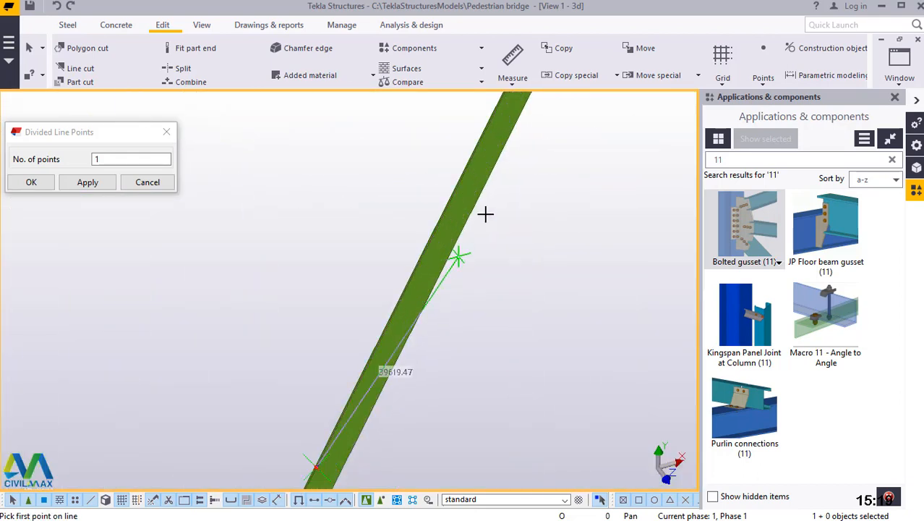
Add one point on line halfway between the diagonal's midpoint and its lower end corner, and end the point command.
{"action": "scroll", "coordinate": [489, 201], "scroll_direction": "down", "scroll_amount": 2}
{"action": "scroll", "coordinate": [449, 176], "scroll_direction": "down", "scroll_amount": 3}
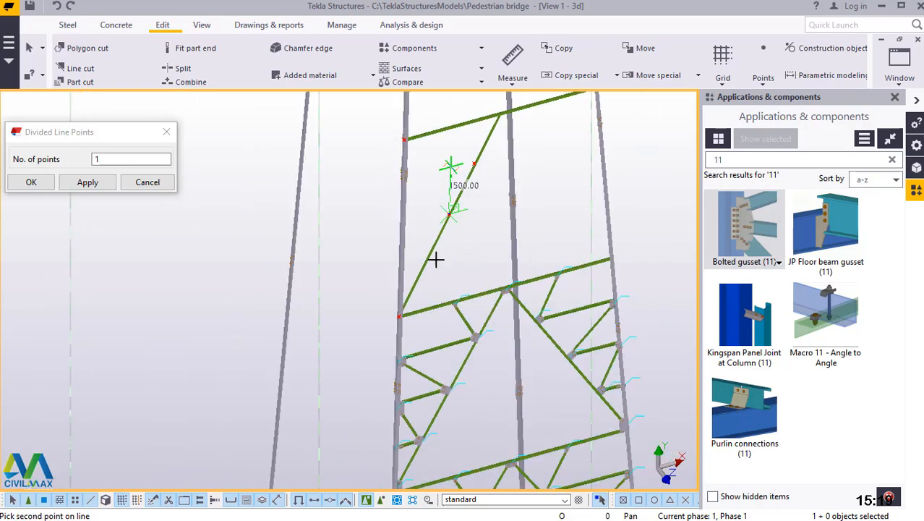
{"action": "scroll", "coordinate": [394, 309], "scroll_direction": "up", "scroll_amount": 5}
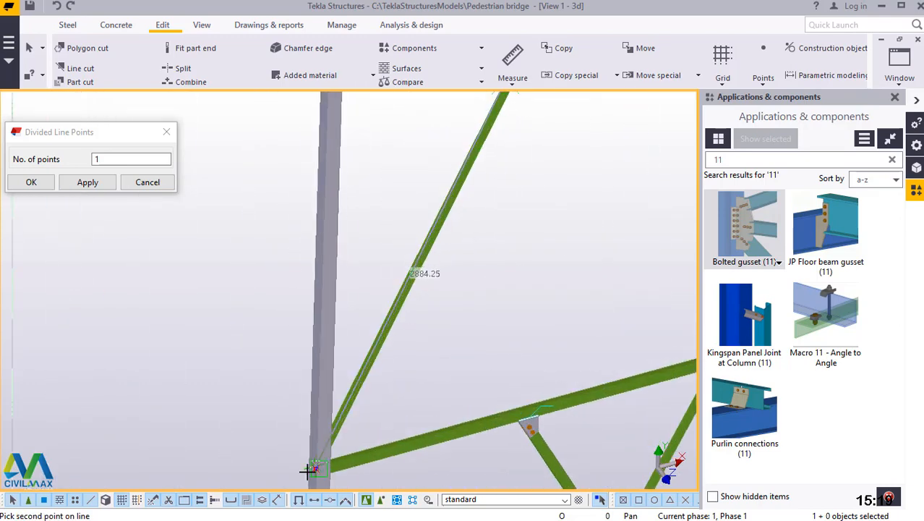
{"action": "scroll", "coordinate": [351, 389], "scroll_direction": "up", "scroll_amount": 4}
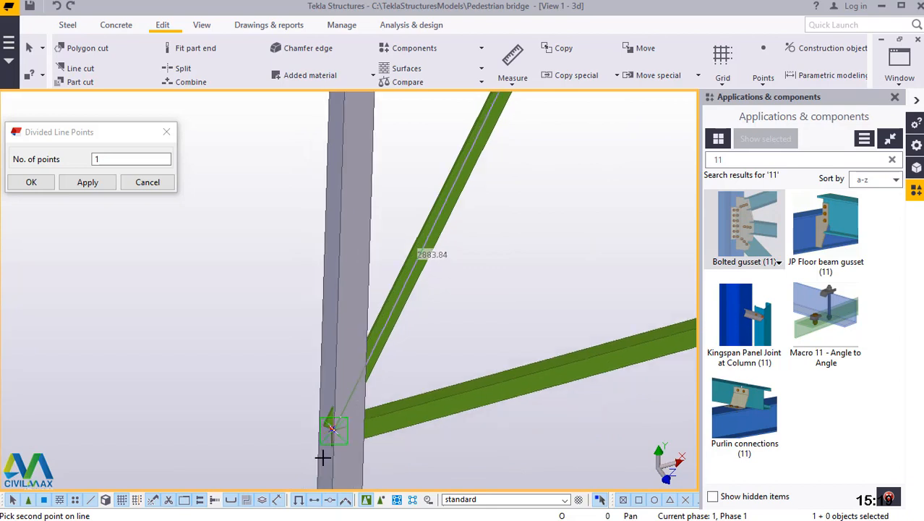
{"action": "scroll", "coordinate": [345, 407], "scroll_direction": "up", "scroll_amount": 4}
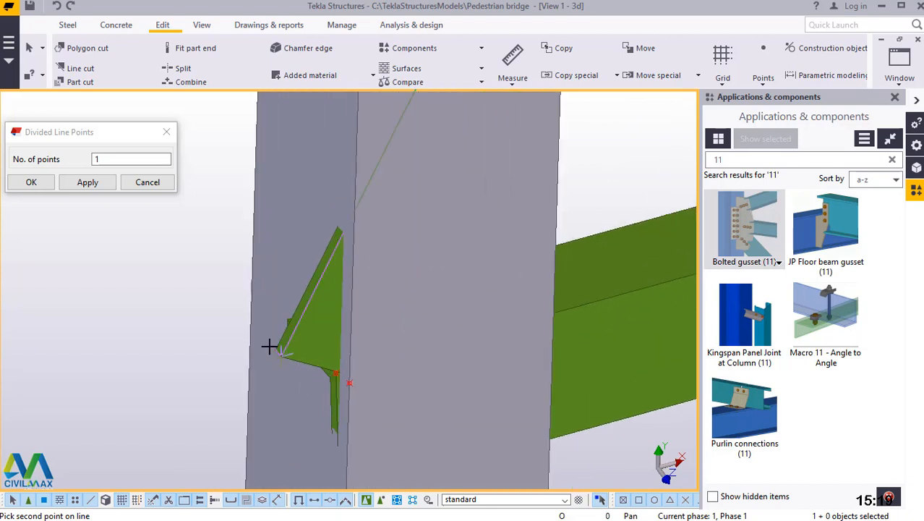
{"action": "left_click", "coordinate": [300, 373]}
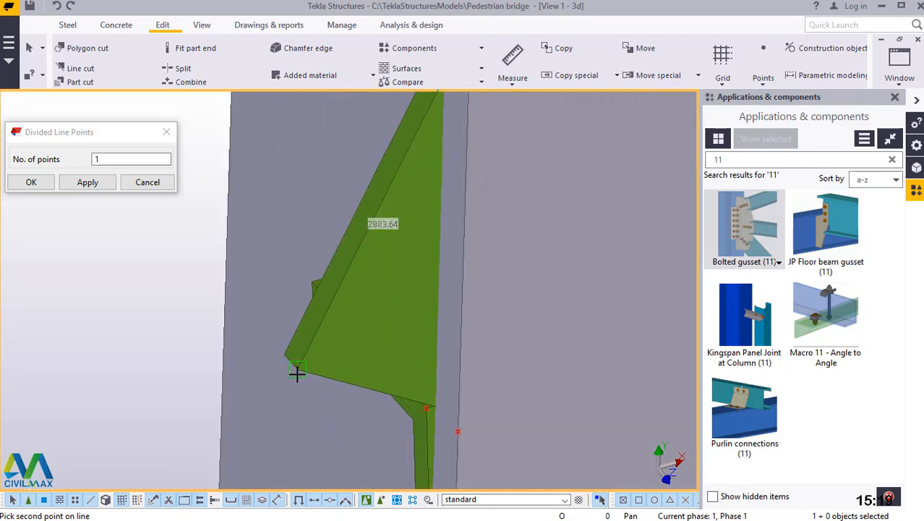
{"action": "right_click", "coordinate": [323, 176]}
{"action": "left_click", "coordinate": [356, 188]}
{"action": "scroll", "coordinate": [376, 398], "scroll_direction": "down", "scroll_amount": 5}
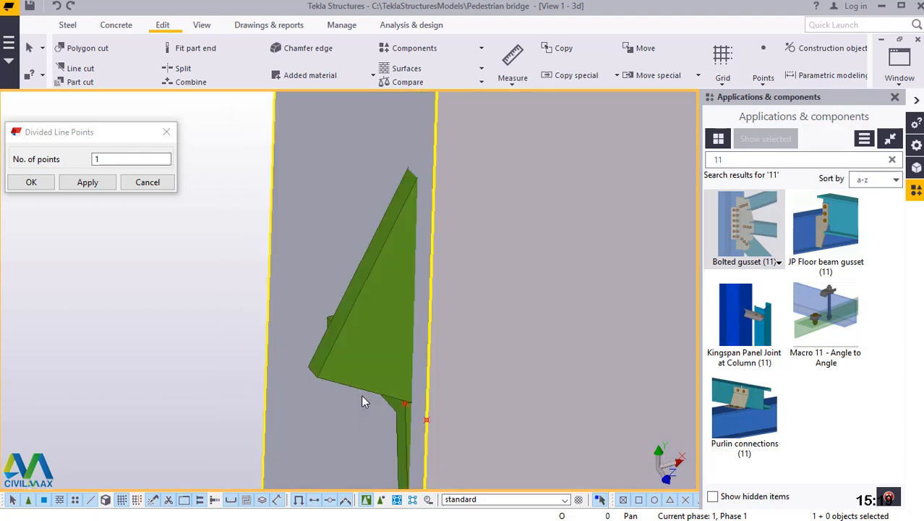
{"action": "scroll", "coordinate": [400, 403], "scroll_direction": "down", "scroll_amount": 6}
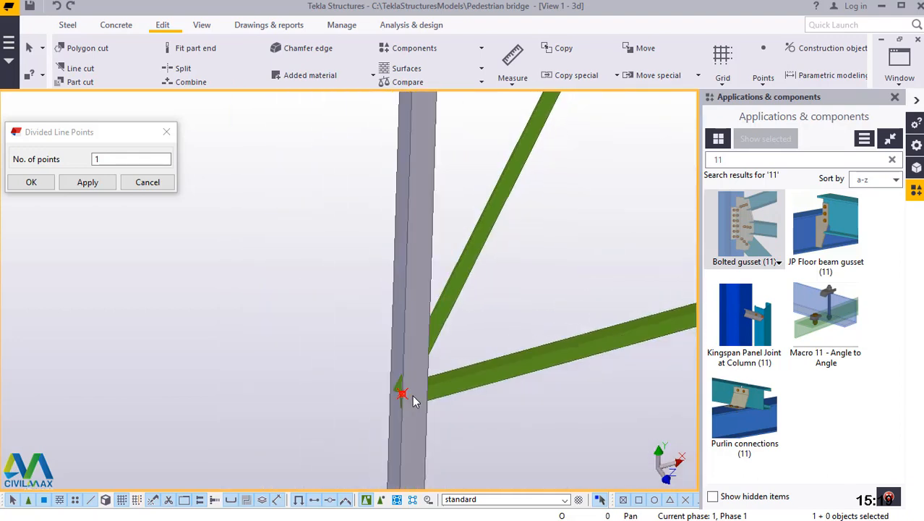
{"action": "scroll", "coordinate": [435, 381], "scroll_direction": "down", "scroll_amount": 4}
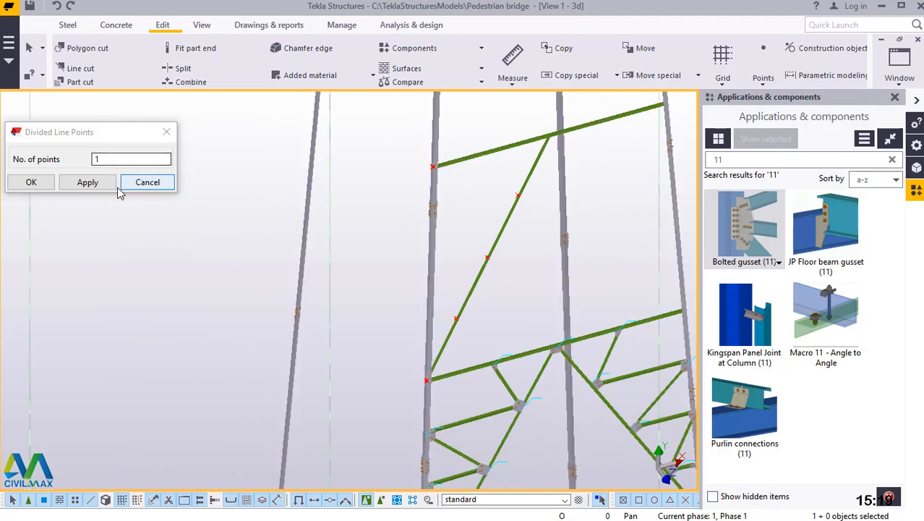
{"action": "left_click", "coordinate": [47, 183]}
Add one point on line dividing the leg in half between the reference points at the lower and upper horizontals.
{"action": "left_click", "coordinate": [765, 84]}
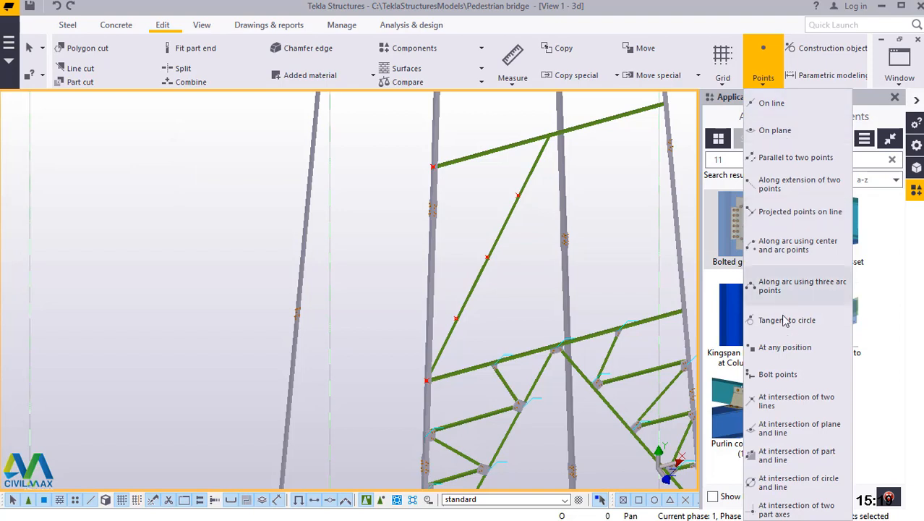
{"action": "left_click", "coordinate": [770, 103]}
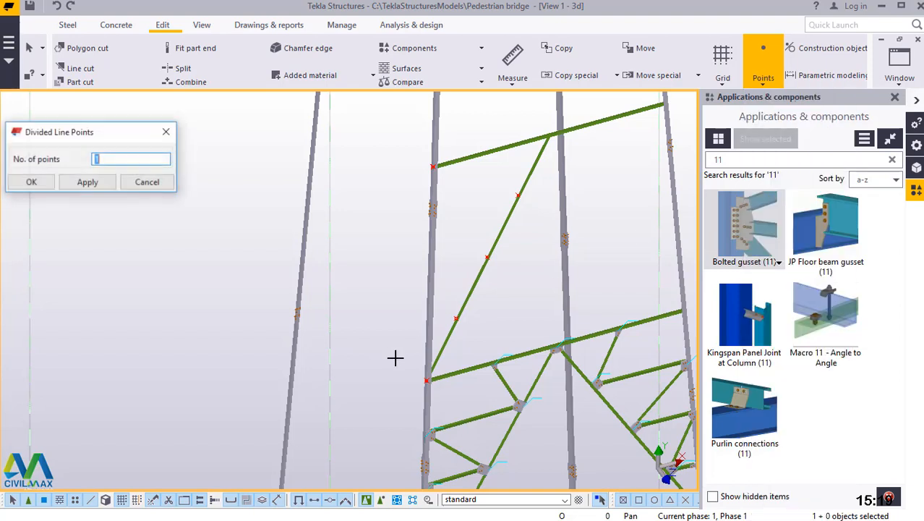
{"action": "scroll", "coordinate": [421, 386], "scroll_direction": "up", "scroll_amount": 4}
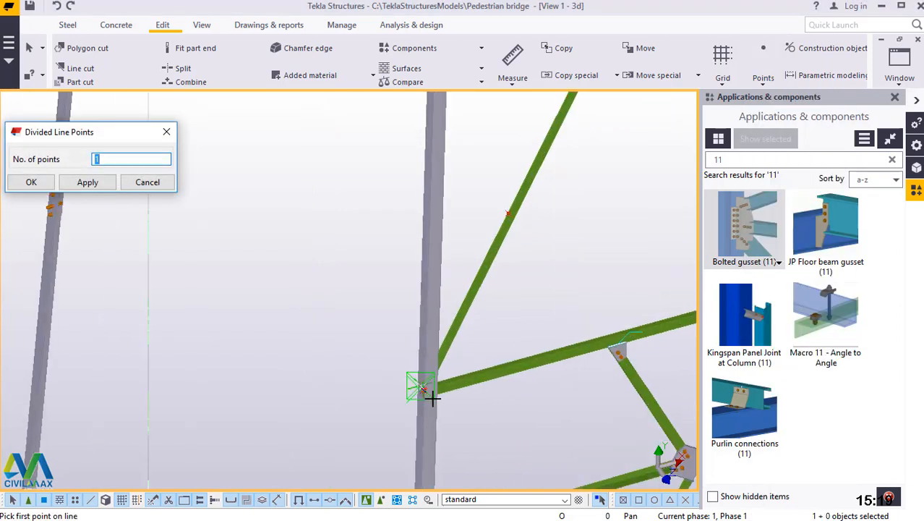
{"action": "scroll", "coordinate": [431, 397], "scroll_direction": "up", "scroll_amount": 5}
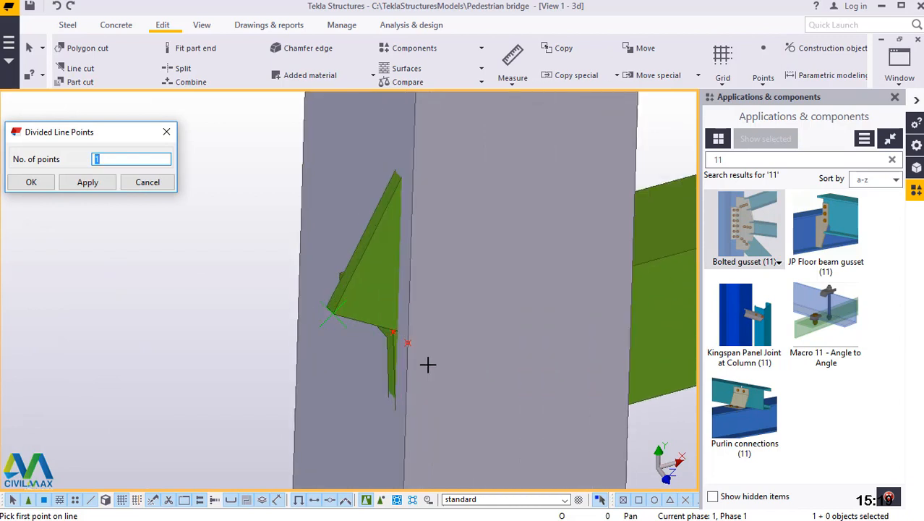
{"action": "left_click", "coordinate": [409, 343]}
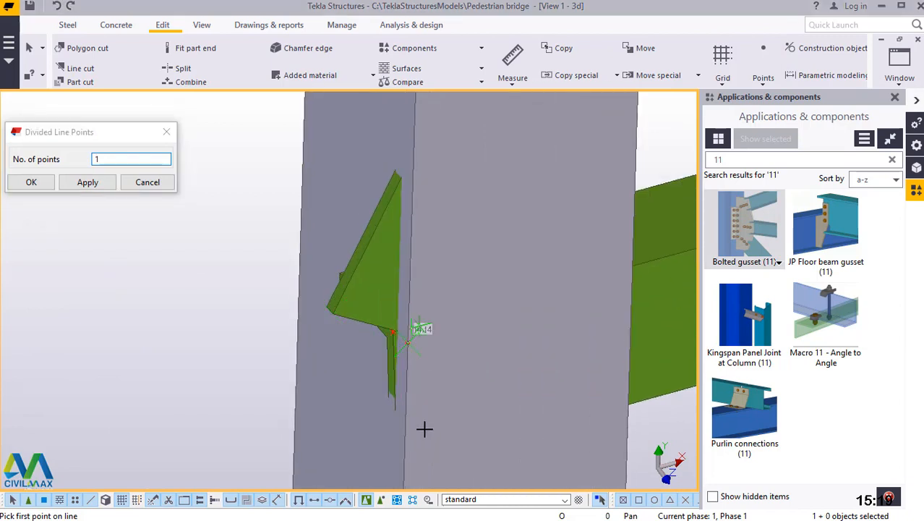
{"action": "scroll", "coordinate": [424, 427], "scroll_direction": "down", "scroll_amount": 5}
{"action": "scroll", "coordinate": [427, 413], "scroll_direction": "down", "scroll_amount": 6}
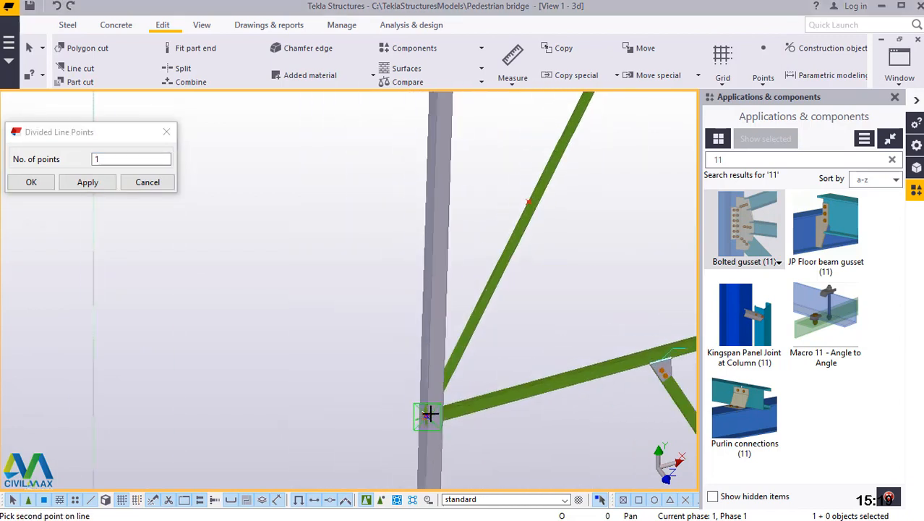
{"action": "scroll", "coordinate": [439, 124], "scroll_direction": "up", "scroll_amount": 8}
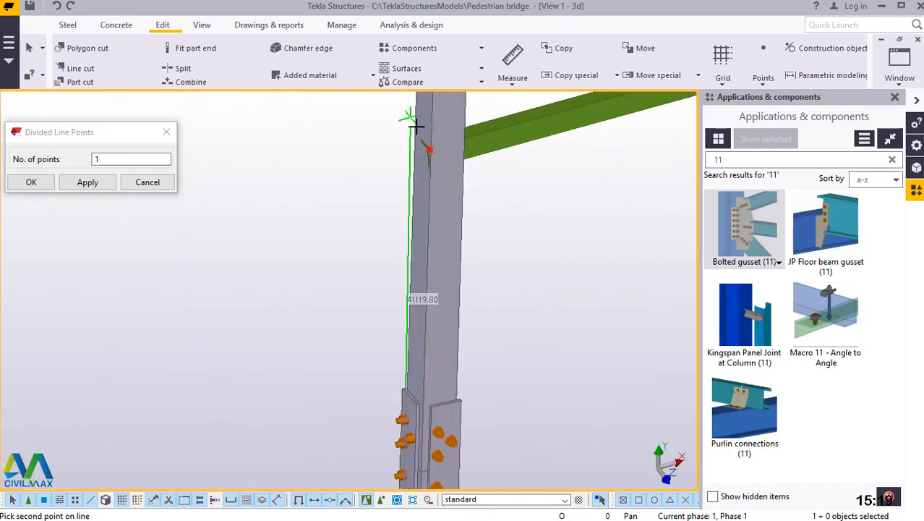
{"action": "scroll", "coordinate": [419, 127], "scroll_direction": "up", "scroll_amount": 5}
{"action": "scroll", "coordinate": [484, 220], "scroll_direction": "up", "scroll_amount": 2}
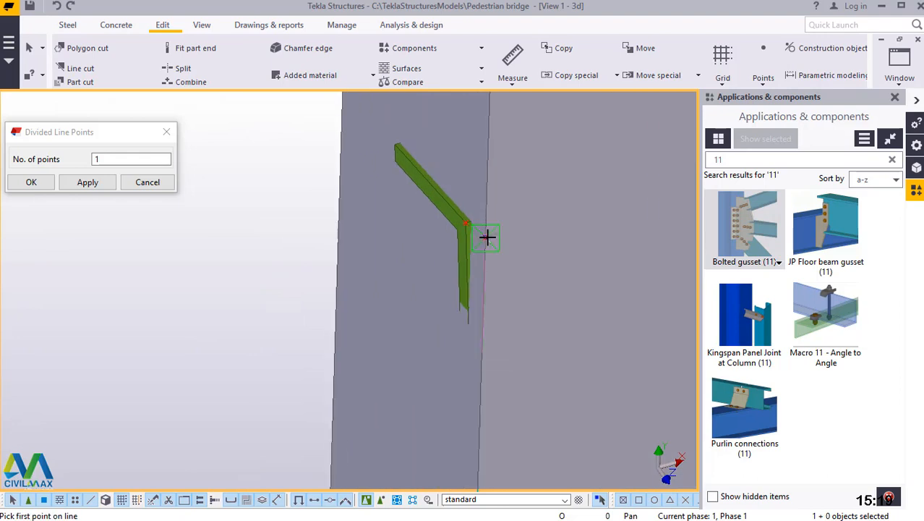
Add one point on line halfway between the leg's upper reference point and the panel's midpoint on the leg.
{"action": "left_click", "coordinate": [491, 236]}
{"action": "scroll", "coordinate": [474, 184], "scroll_direction": "down", "scroll_amount": 6}
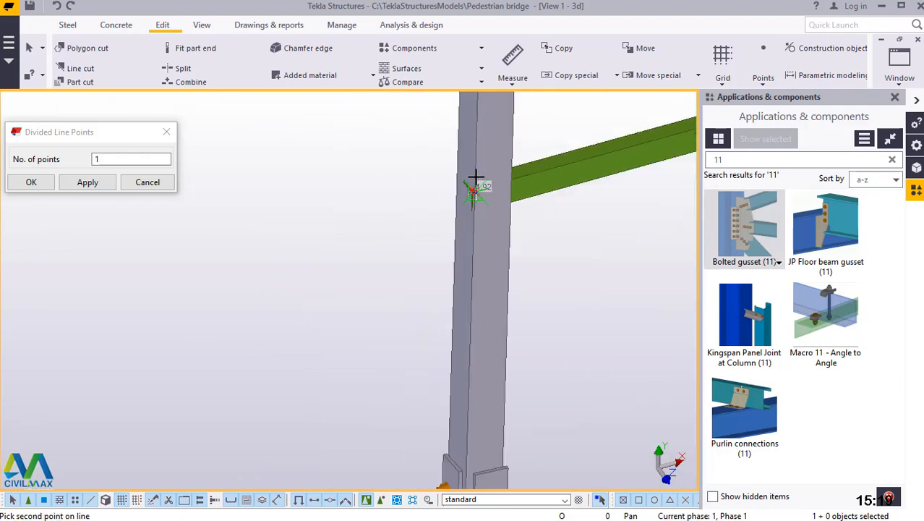
{"action": "scroll", "coordinate": [479, 180], "scroll_direction": "down", "scroll_amount": 4}
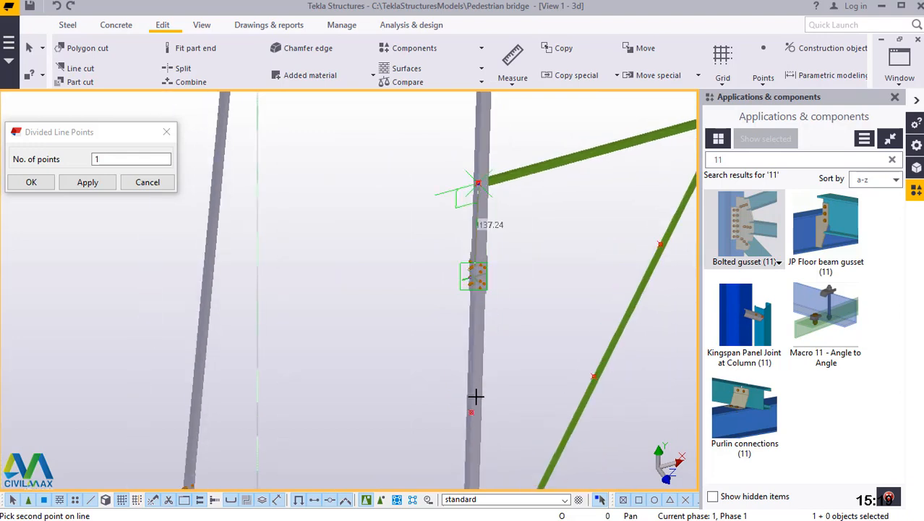
{"action": "scroll", "coordinate": [478, 399], "scroll_direction": "up", "scroll_amount": 3}
{"action": "scroll", "coordinate": [470, 432], "scroll_direction": "up", "scroll_amount": 2}
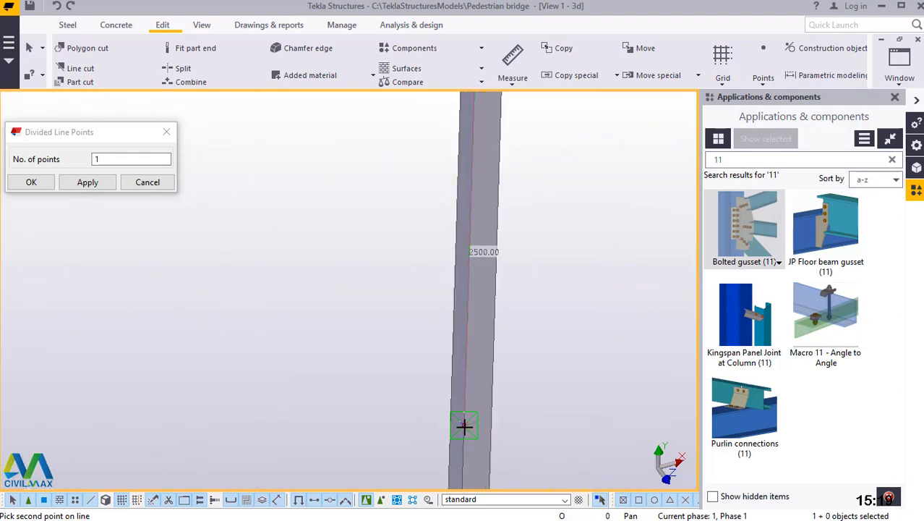
{"action": "left_click", "coordinate": [457, 380]}
Add one point on line halfway between the leg's midpoint and its lower reference point, and end the point command.
{"action": "scroll", "coordinate": [457, 380], "scroll_direction": "down", "scroll_amount": 2}
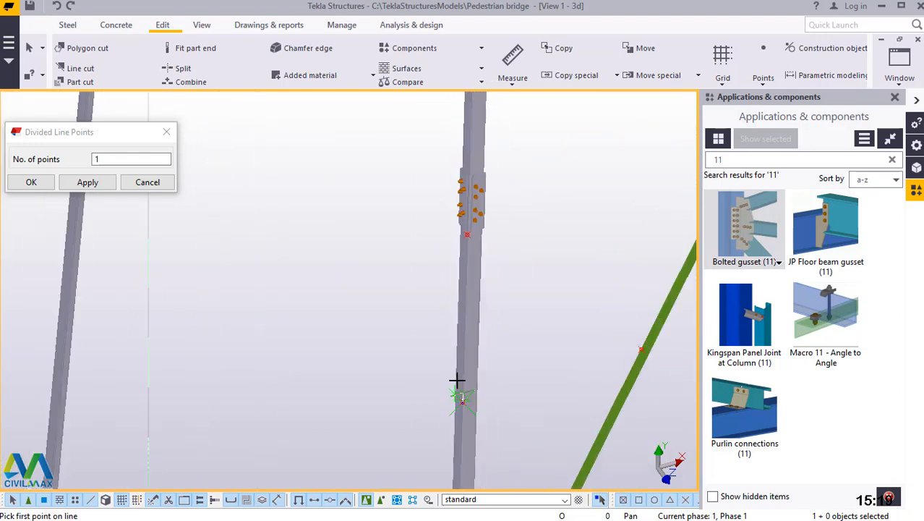
{"action": "scroll", "coordinate": [470, 246], "scroll_direction": "up", "scroll_amount": 3}
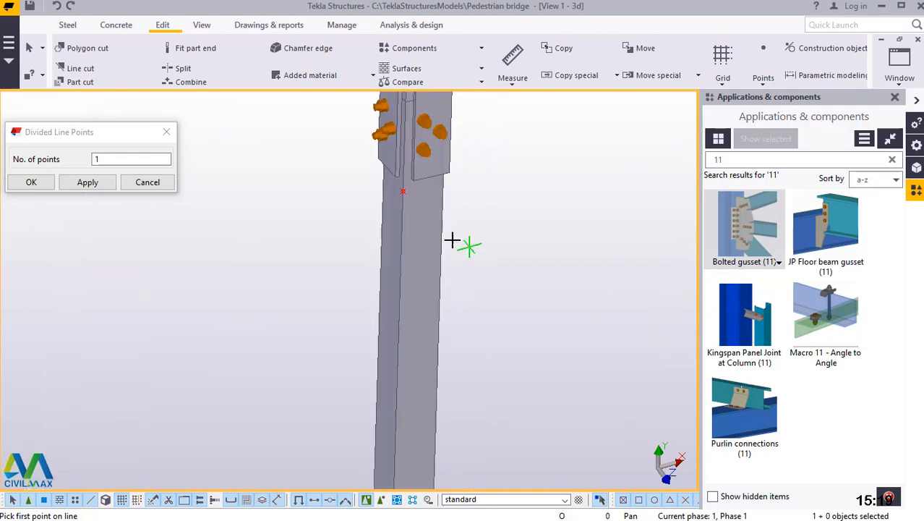
{"action": "scroll", "coordinate": [397, 189], "scroll_direction": "up", "scroll_amount": 3}
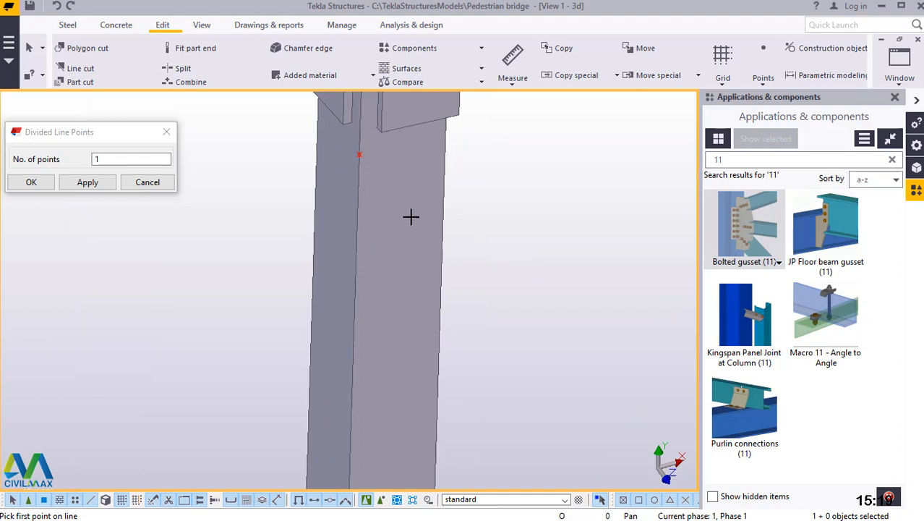
{"action": "scroll", "coordinate": [412, 215], "scroll_direction": "down", "scroll_amount": 5}
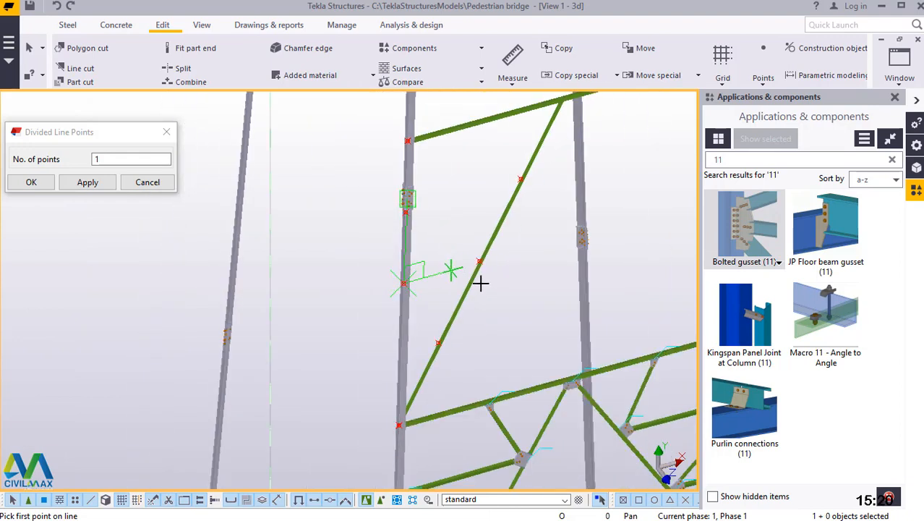
{"action": "scroll", "coordinate": [402, 322], "scroll_direction": "up", "scroll_amount": 2}
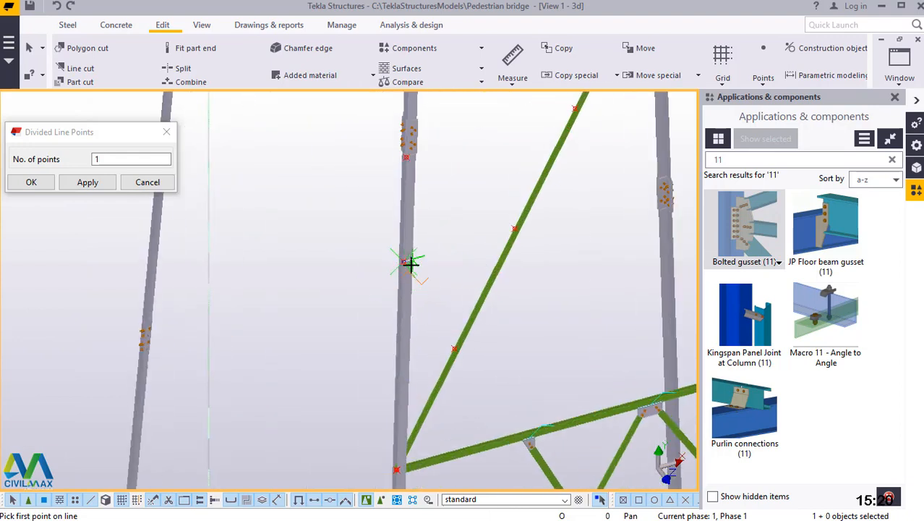
{"action": "left_click", "coordinate": [398, 471]}
{"action": "scroll", "coordinate": [394, 471], "scroll_direction": "up", "scroll_amount": 3}
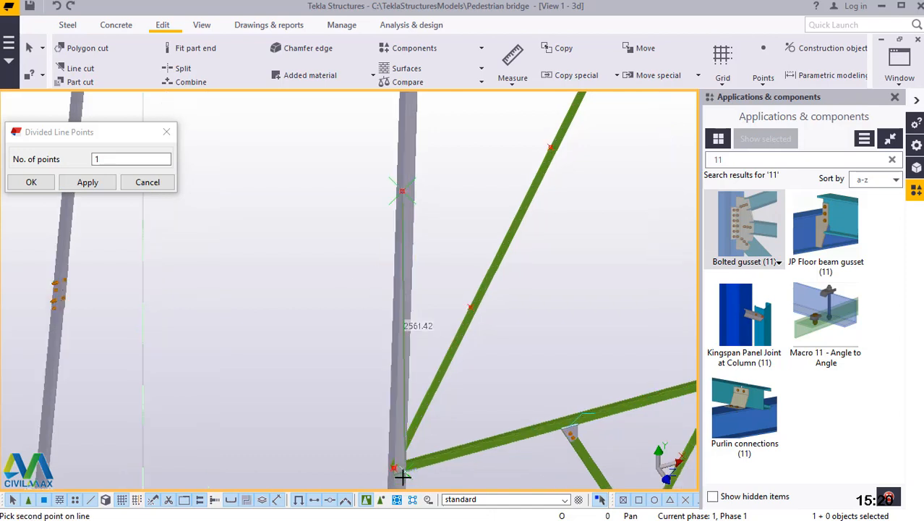
{"action": "scroll", "coordinate": [386, 468], "scroll_direction": "up", "scroll_amount": 2}
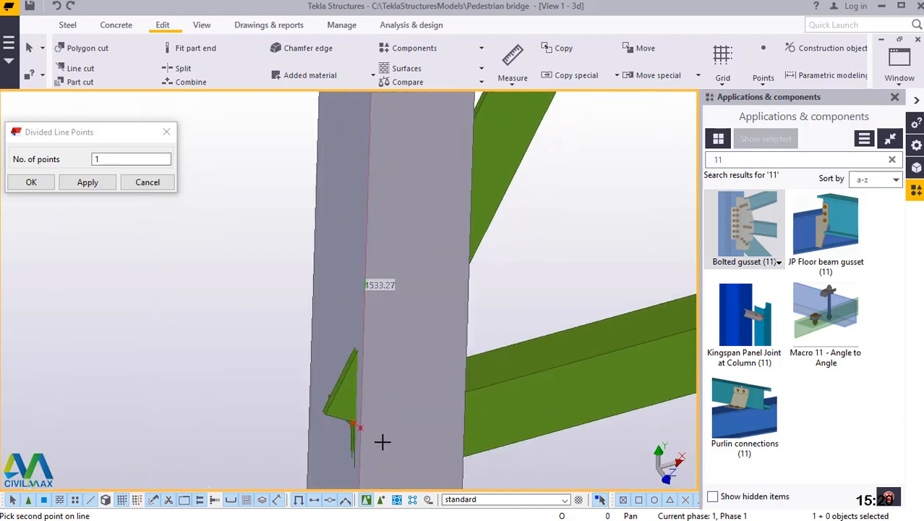
{"action": "left_click", "coordinate": [369, 431]}
{"action": "right_click", "coordinate": [413, 244]}
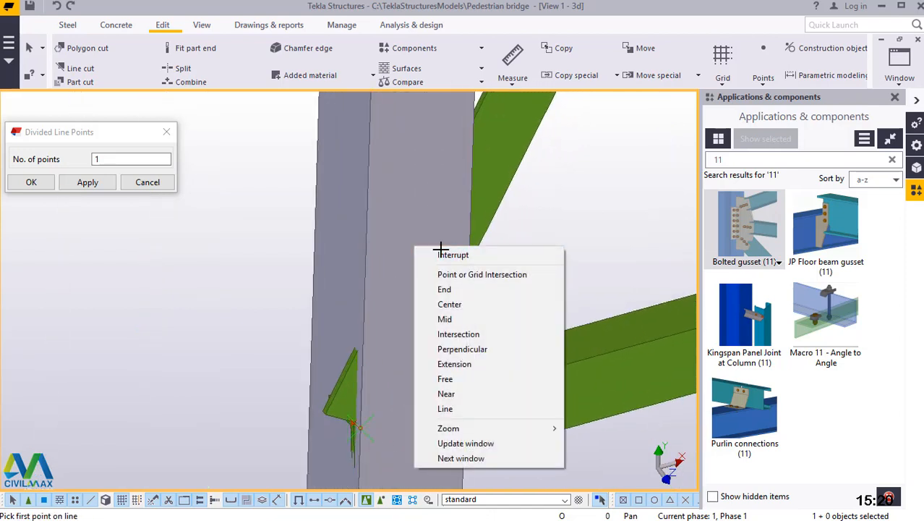
{"action": "left_click", "coordinate": [441, 253]}
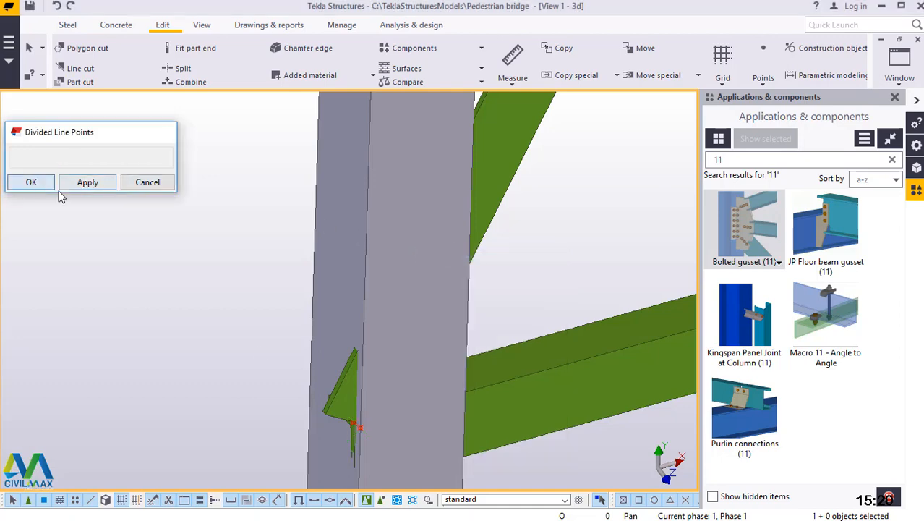
{"action": "left_click", "coordinate": [32, 183]}
Model a steel beam from the lower quarter point on the leg to the lowest dividing point on the diagonal.
{"action": "scroll", "coordinate": [366, 424], "scroll_direction": "down", "scroll_amount": 4}
{"action": "scroll", "coordinate": [400, 416], "scroll_direction": "down", "scroll_amount": 3}
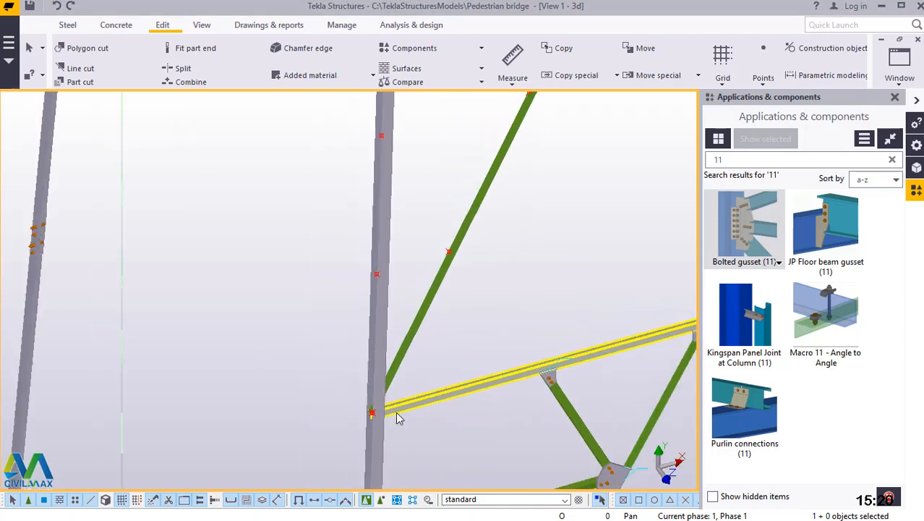
{"action": "left_click", "coordinate": [68, 25]}
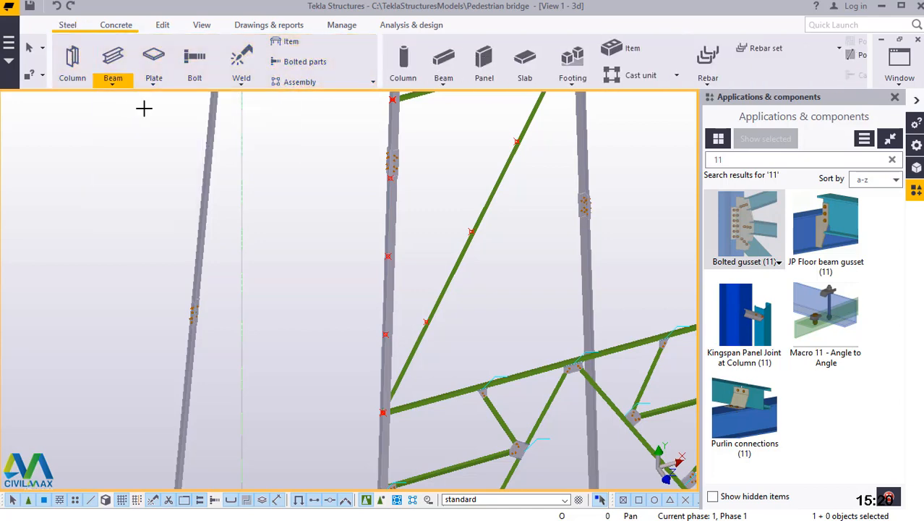
{"action": "scroll", "coordinate": [394, 327], "scroll_direction": "up", "scroll_amount": 4}
{"action": "scroll", "coordinate": [397, 326], "scroll_direction": "up", "scroll_amount": 1}
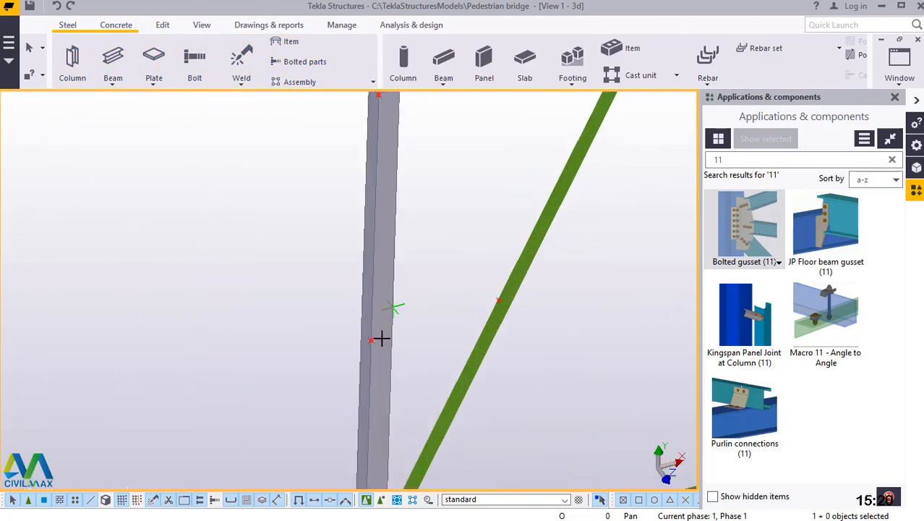
{"action": "scroll", "coordinate": [369, 348], "scroll_direction": "up", "scroll_amount": 5}
{"action": "scroll", "coordinate": [314, 366], "scroll_direction": "down", "scroll_amount": 1}
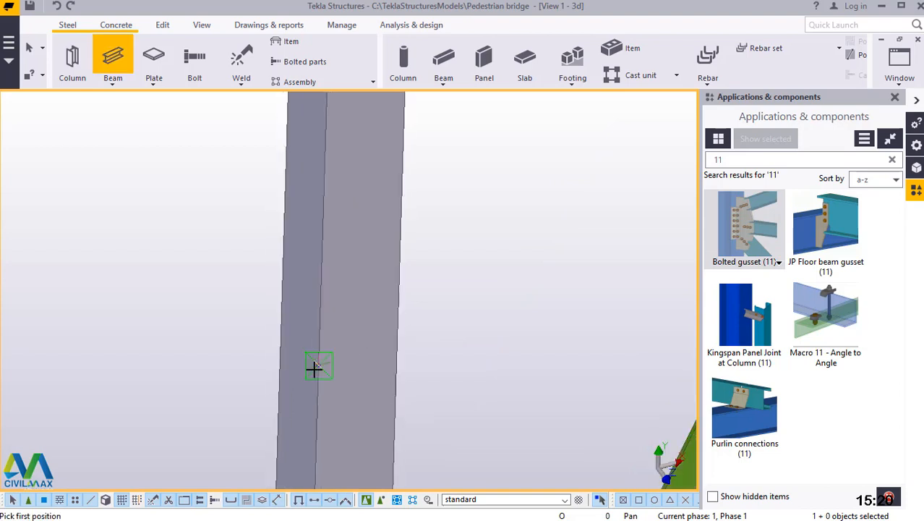
{"action": "left_click", "coordinate": [317, 366]}
{"action": "scroll", "coordinate": [311, 372], "scroll_direction": "down", "scroll_amount": 3}
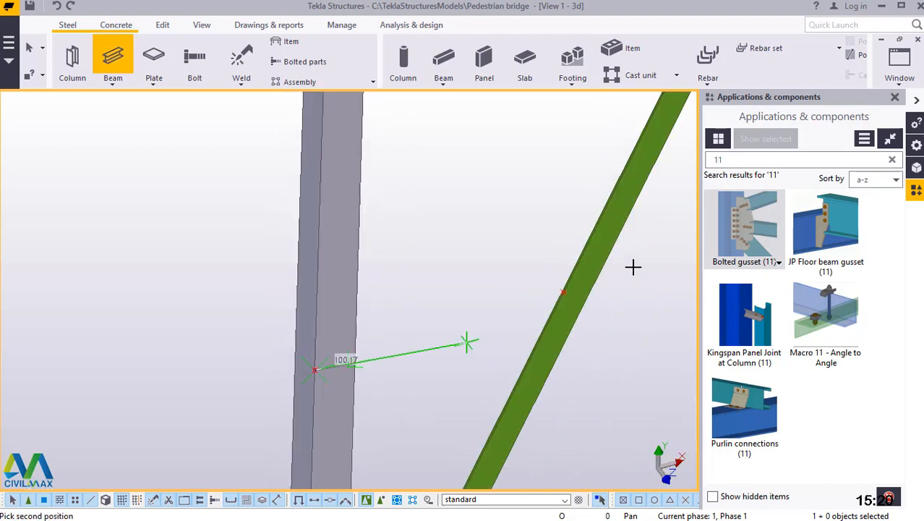
{"action": "scroll", "coordinate": [564, 288], "scroll_direction": "up", "scroll_amount": 2}
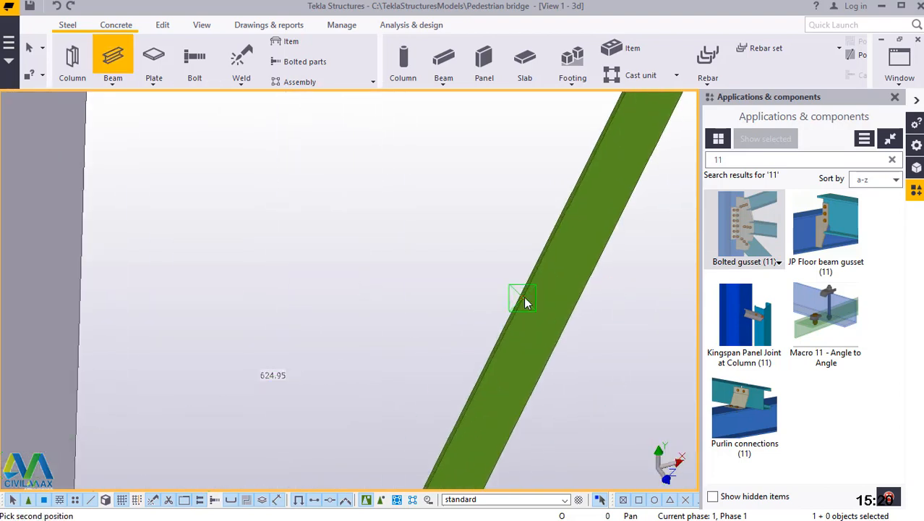
{"action": "left_click", "coordinate": [523, 298]}
Model a steel beam from the lowest dividing point on the diagonal up to the leg's midpoint.
{"action": "left_click", "coordinate": [522, 298]}
{"action": "scroll", "coordinate": [523, 340], "scroll_direction": "down", "scroll_amount": 4}
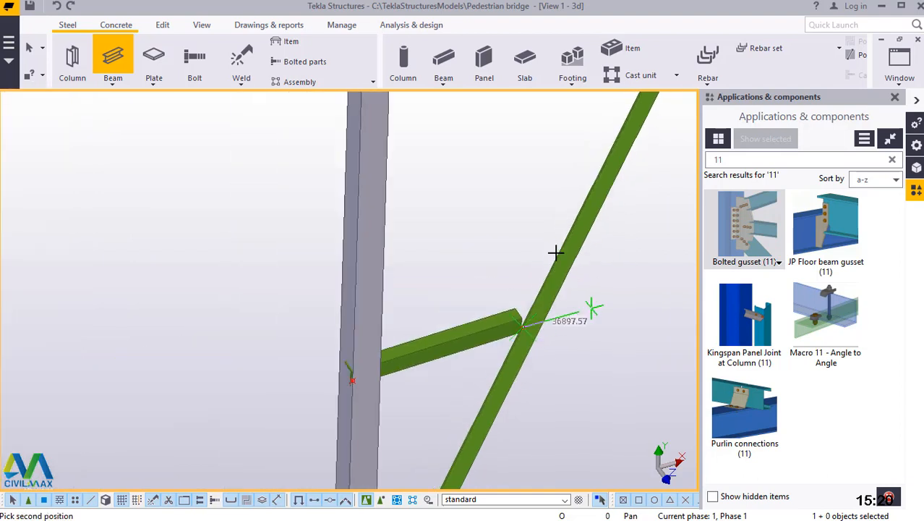
{"action": "scroll", "coordinate": [416, 321], "scroll_direction": "down", "scroll_amount": 2}
{"action": "scroll", "coordinate": [387, 147], "scroll_direction": "up", "scroll_amount": 5}
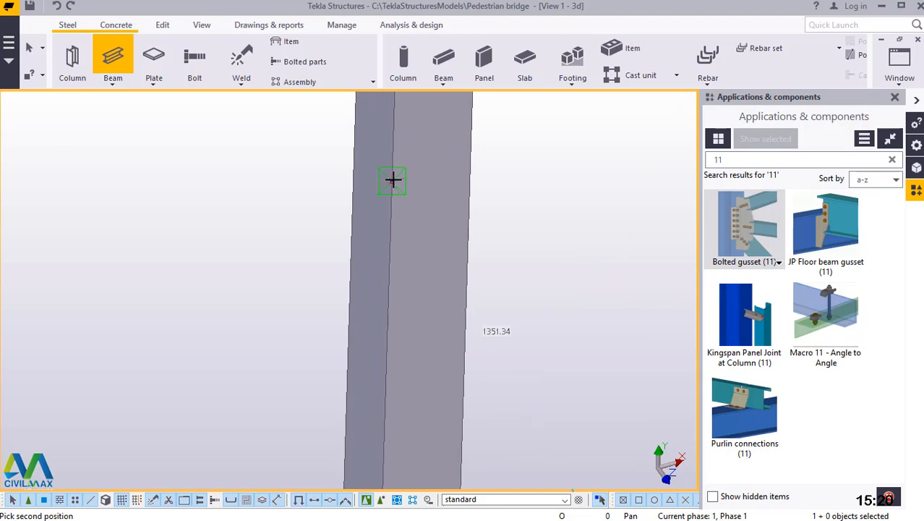
{"action": "left_click", "coordinate": [393, 179]}
Model a steel beam from the leg's midpoint to the middle dividing point on the diagonal.
{"action": "left_click", "coordinate": [392, 181]}
{"action": "scroll", "coordinate": [253, 337], "scroll_direction": "down", "scroll_amount": 4}
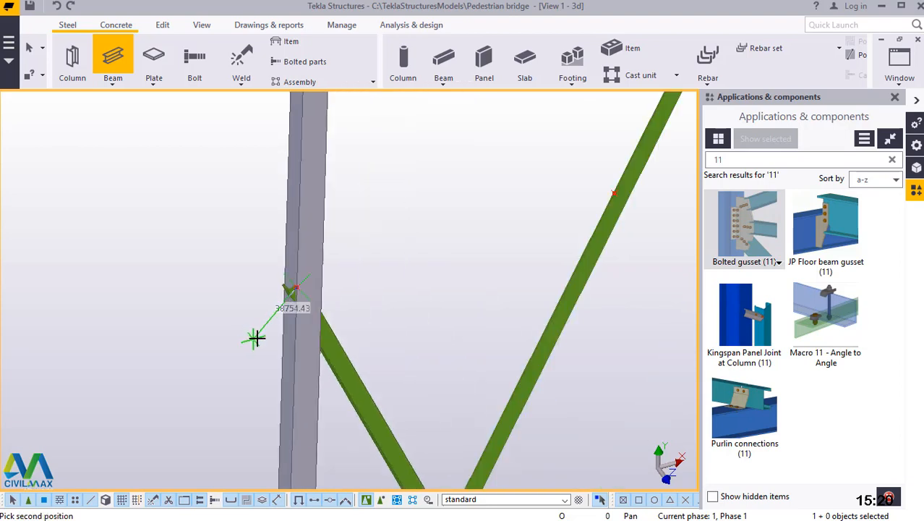
{"action": "scroll", "coordinate": [536, 218], "scroll_direction": "up", "scroll_amount": 5}
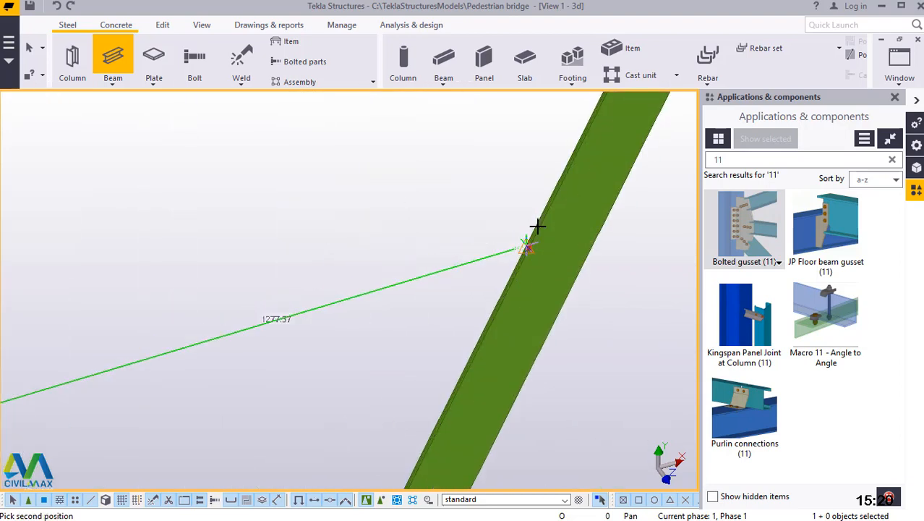
{"action": "left_click", "coordinate": [523, 261]}
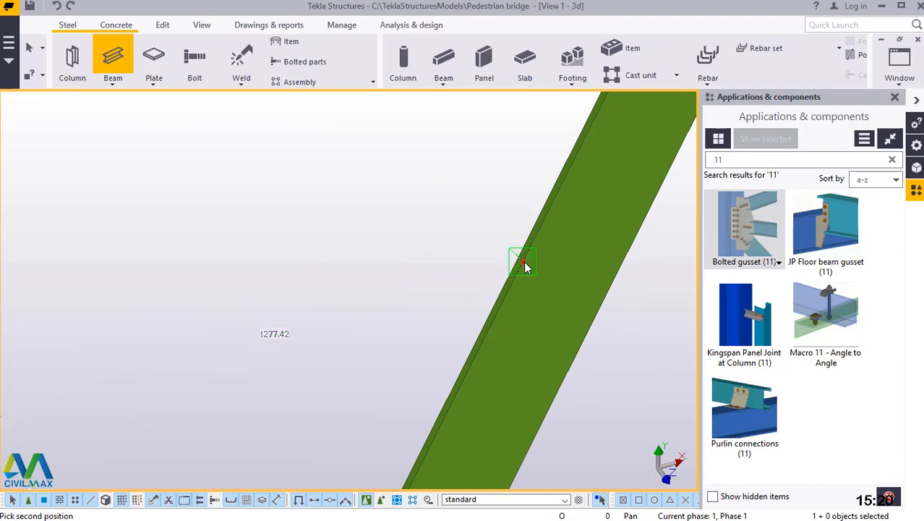
Model a steel beam from the diagonal's middle dividing point to the upper quarter point on the leg, just below the bolted splice.
{"action": "left_click", "coordinate": [523, 262]}
{"action": "scroll", "coordinate": [496, 342], "scroll_direction": "down", "scroll_amount": 4}
{"action": "scroll", "coordinate": [500, 350], "scroll_direction": "down", "scroll_amount": 5}
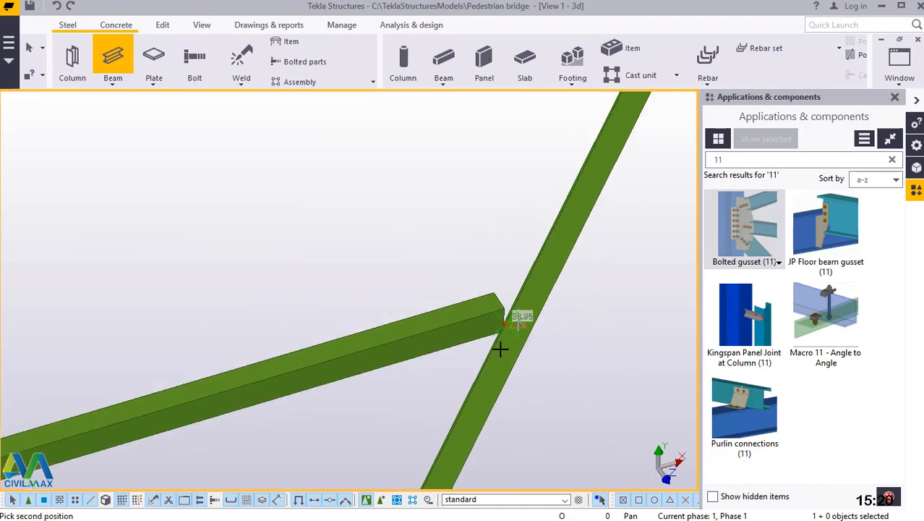
{"action": "scroll", "coordinate": [371, 262], "scroll_direction": "up", "scroll_amount": 6}
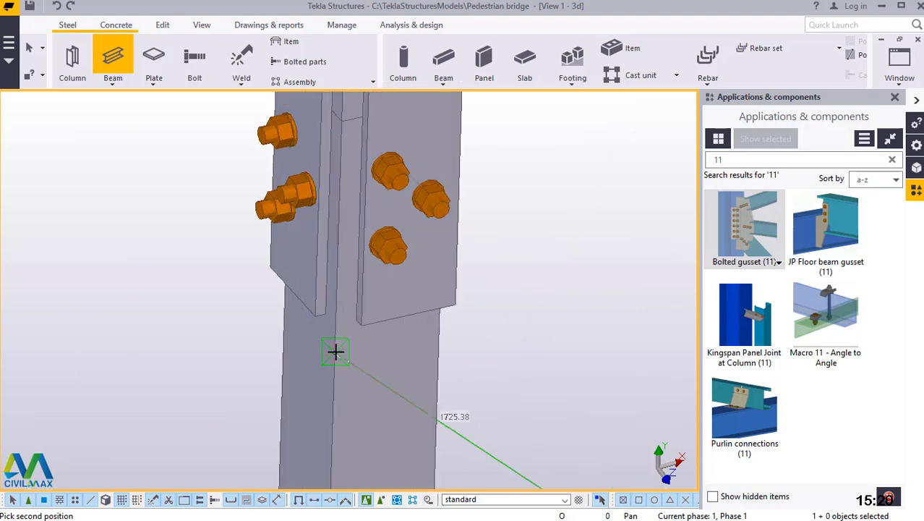
{"action": "left_click", "coordinate": [335, 352]}
Model a steel beam from the leg's upper quarter point to the upper dividing point on the diagonal, and end the beam command.
{"action": "scroll", "coordinate": [334, 351], "scroll_direction": "up", "scroll_amount": 1}
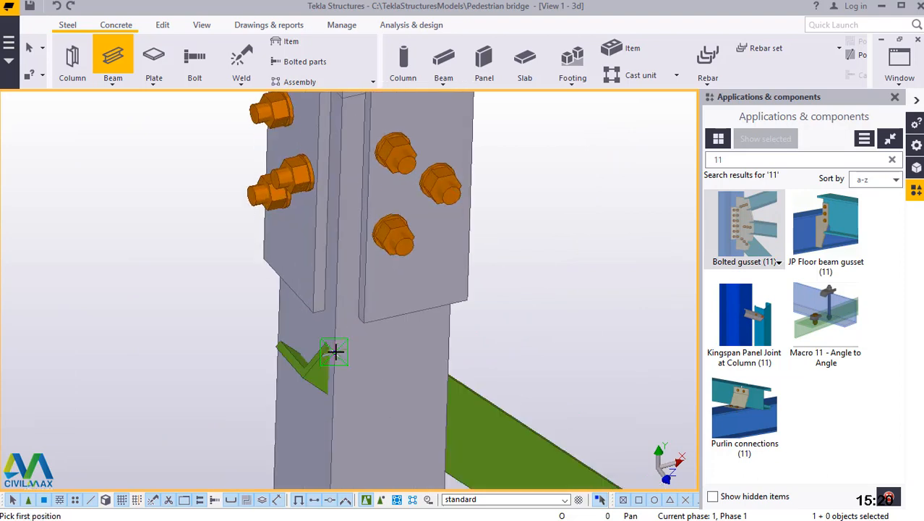
{"action": "left_click", "coordinate": [234, 342]}
{"action": "scroll", "coordinate": [234, 342], "scroll_direction": "down", "scroll_amount": 6}
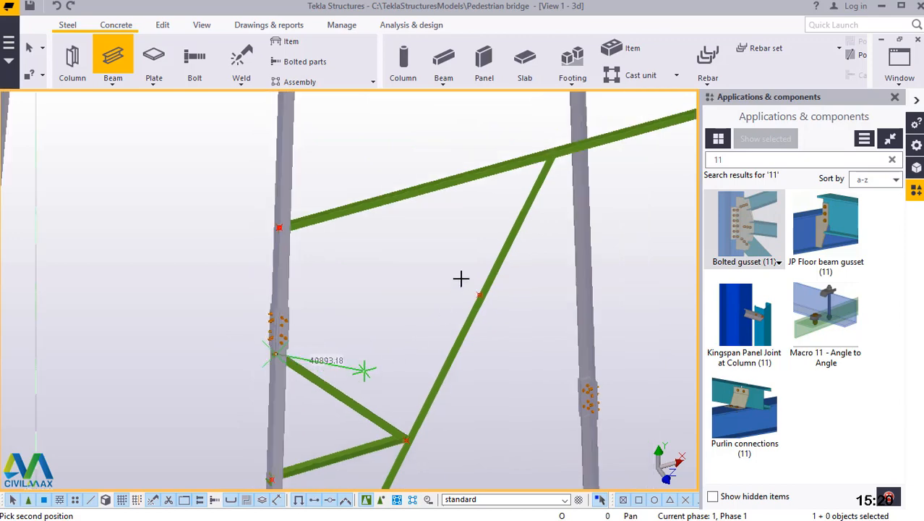
{"action": "scroll", "coordinate": [491, 297], "scroll_direction": "up", "scroll_amount": 5}
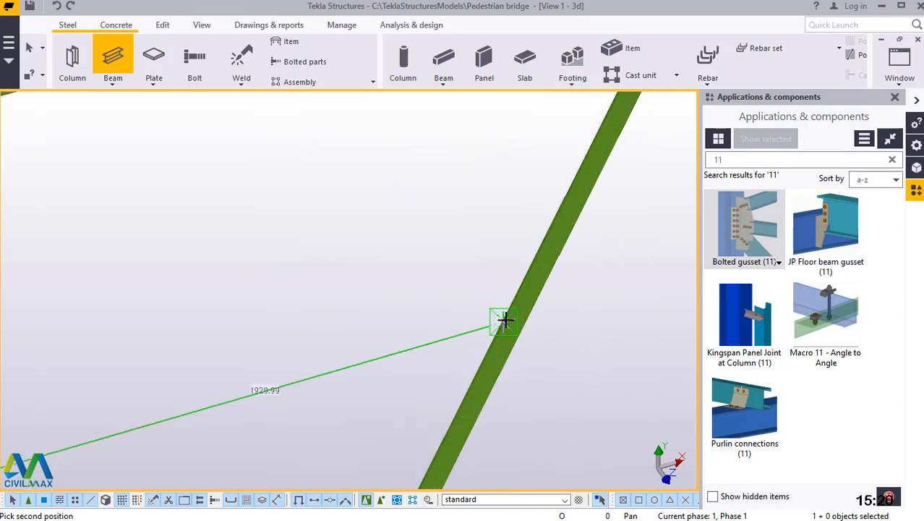
{"action": "left_click", "coordinate": [504, 320]}
{"action": "right_click", "coordinate": [384, 205]}
{"action": "left_click", "coordinate": [416, 215]}
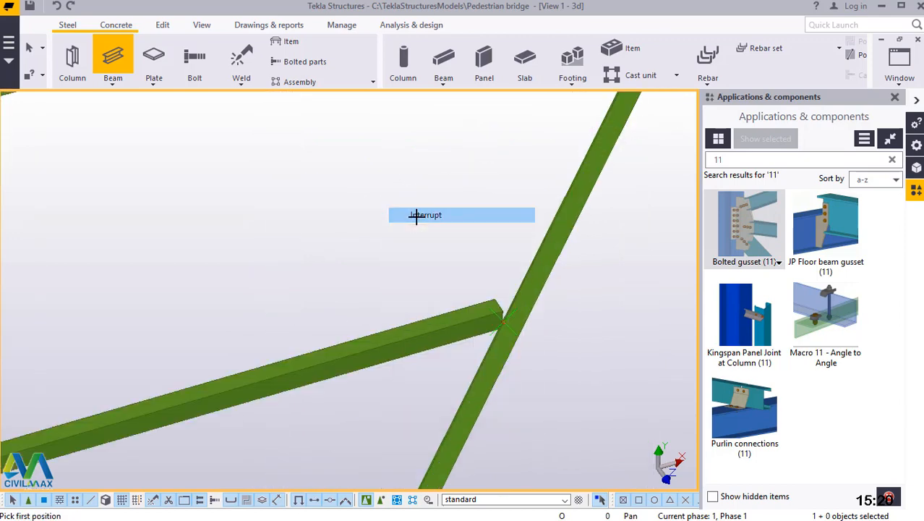
Add a point at any position on the upper horizontal's edge where the diagonal's upper end meets it, and end the point command.
{"action": "scroll", "coordinate": [418, 363], "scroll_direction": "down", "scroll_amount": 6}
{"action": "scroll", "coordinate": [529, 191], "scroll_direction": "up", "scroll_amount": 3}
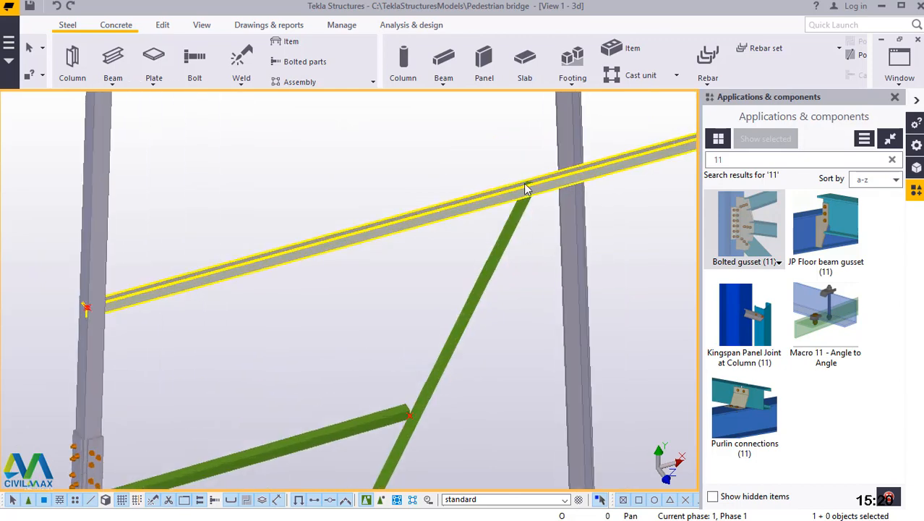
{"action": "scroll", "coordinate": [526, 188], "scroll_direction": "up", "scroll_amount": 3}
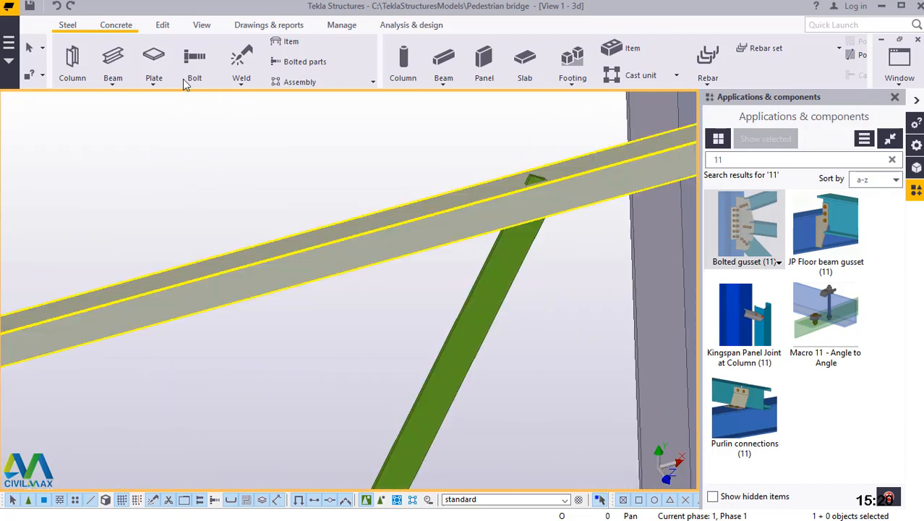
{"action": "left_click", "coordinate": [162, 25]}
{"action": "left_click", "coordinate": [392, 180]}
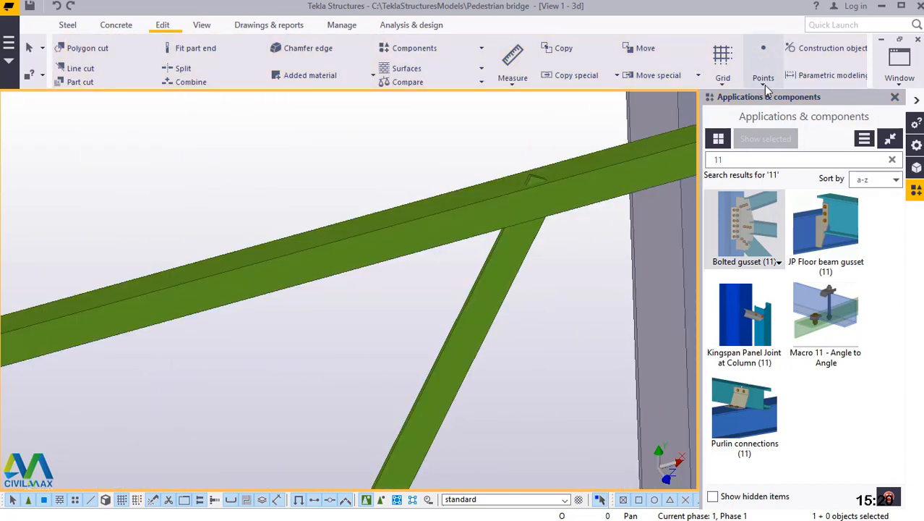
{"action": "left_click", "coordinate": [763, 80]}
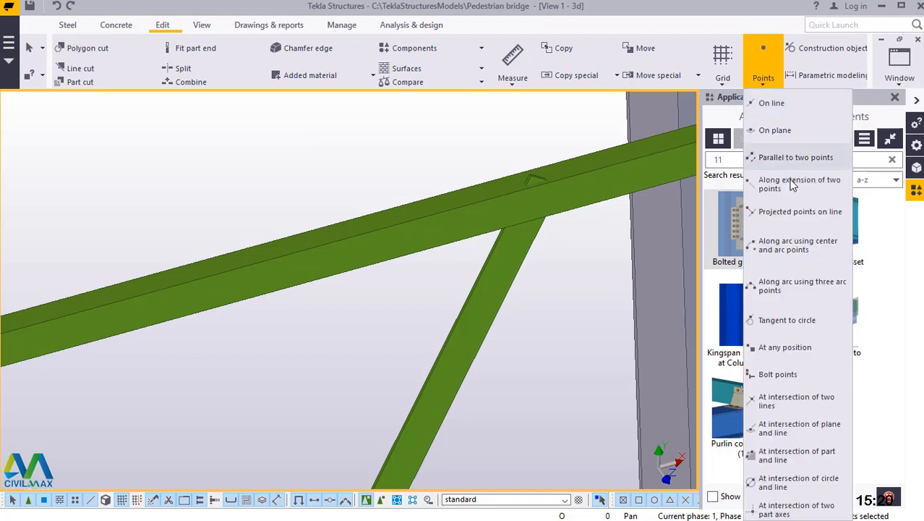
{"action": "left_click", "coordinate": [792, 347]}
{"action": "scroll", "coordinate": [551, 181], "scroll_direction": "up", "scroll_amount": 1}
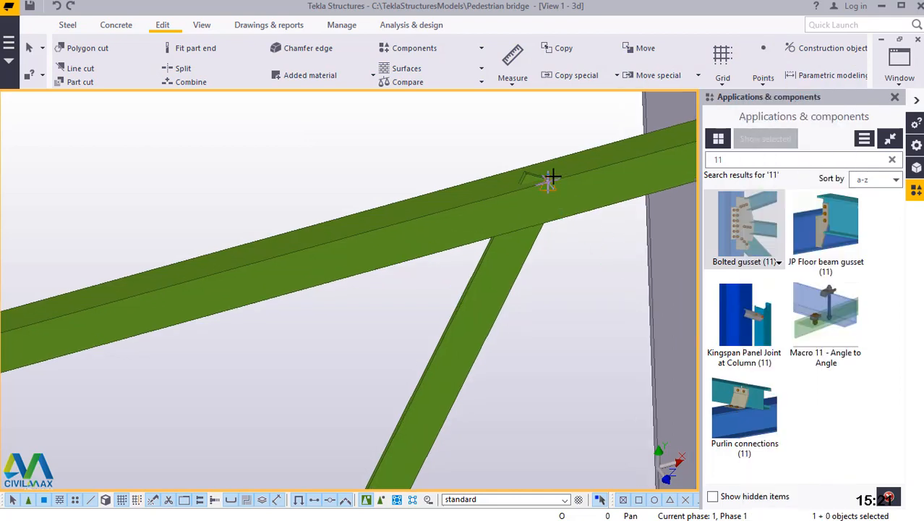
{"action": "scroll", "coordinate": [551, 177], "scroll_direction": "up", "scroll_amount": 2}
{"action": "scroll", "coordinate": [531, 188], "scroll_direction": "up", "scroll_amount": 1}
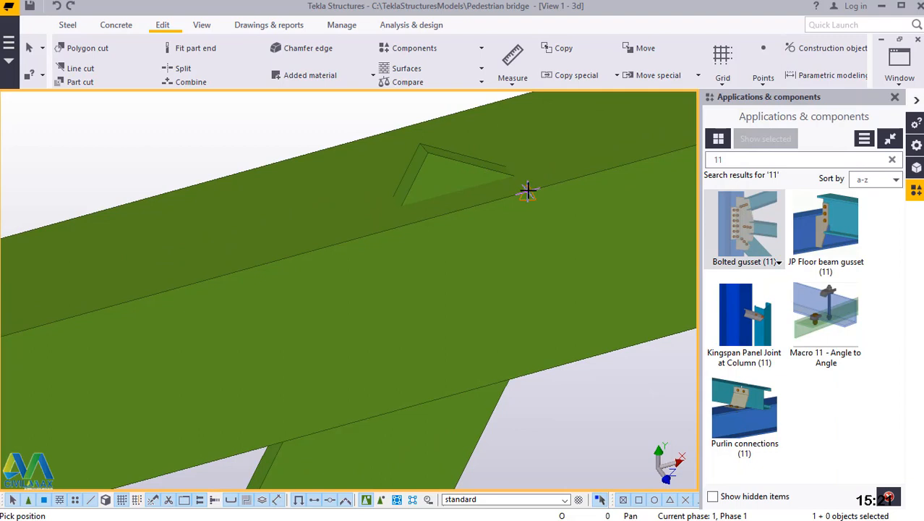
{"action": "right_click", "coordinate": [528, 191]}
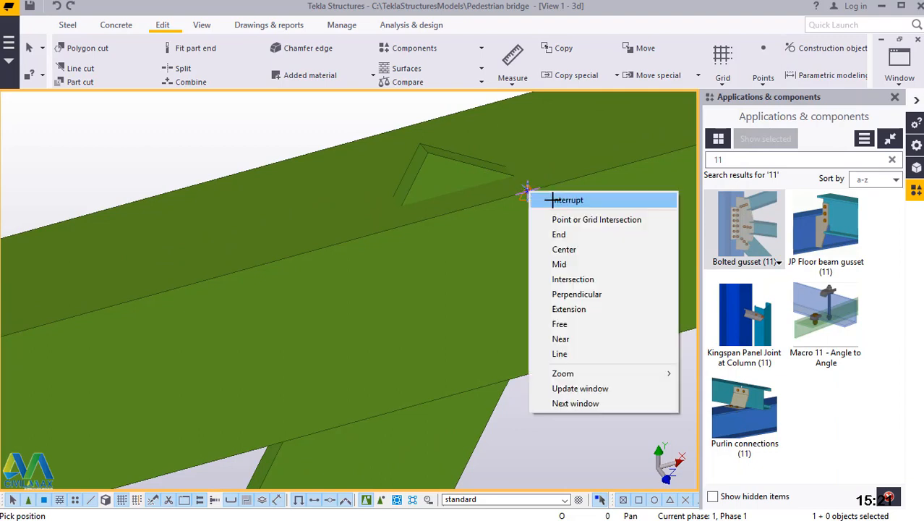
{"action": "left_click", "coordinate": [552, 200]}
Add one point on line halfway along the upper horizontal between the diagonal's top point and the horizontal's end corner at the leg.
{"action": "left_click", "coordinate": [774, 83]}
{"action": "left_click", "coordinate": [755, 102]}
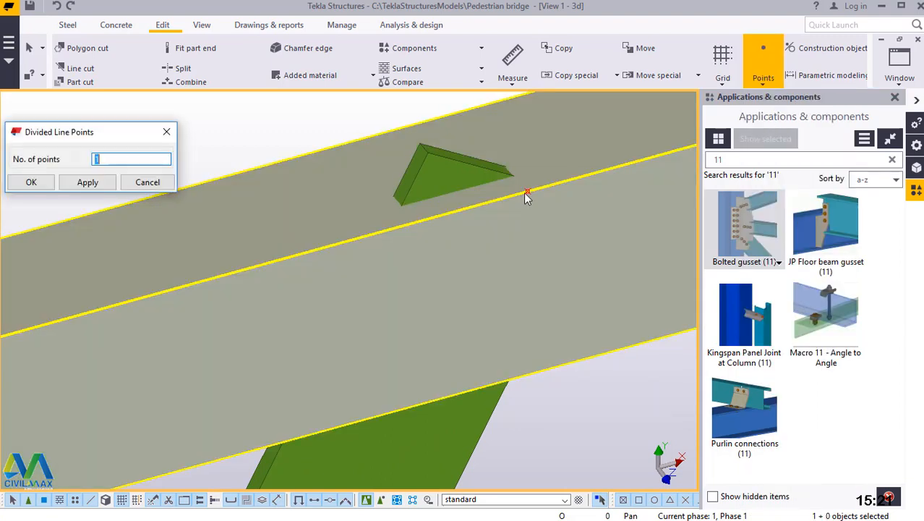
{"action": "left_click", "coordinate": [528, 190]}
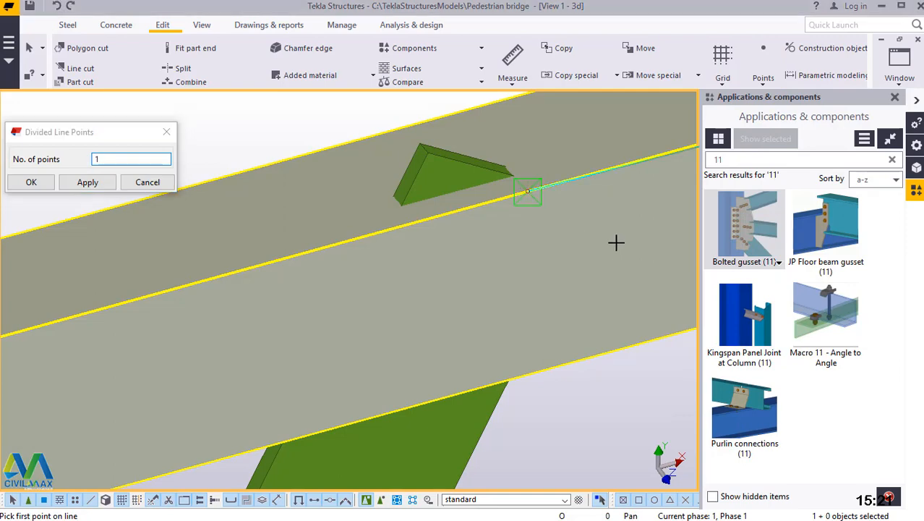
{"action": "scroll", "coordinate": [617, 235], "scroll_direction": "down", "scroll_amount": 6}
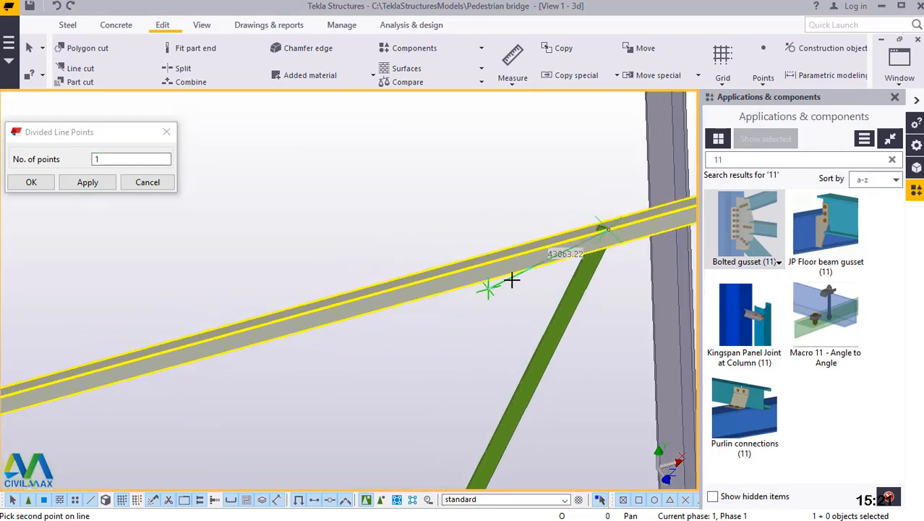
{"action": "scroll", "coordinate": [418, 307], "scroll_direction": "down", "scroll_amount": 2}
{"action": "scroll", "coordinate": [167, 361], "scroll_direction": "down", "scroll_amount": 1}
{"action": "scroll", "coordinate": [154, 365], "scroll_direction": "up", "scroll_amount": 3}
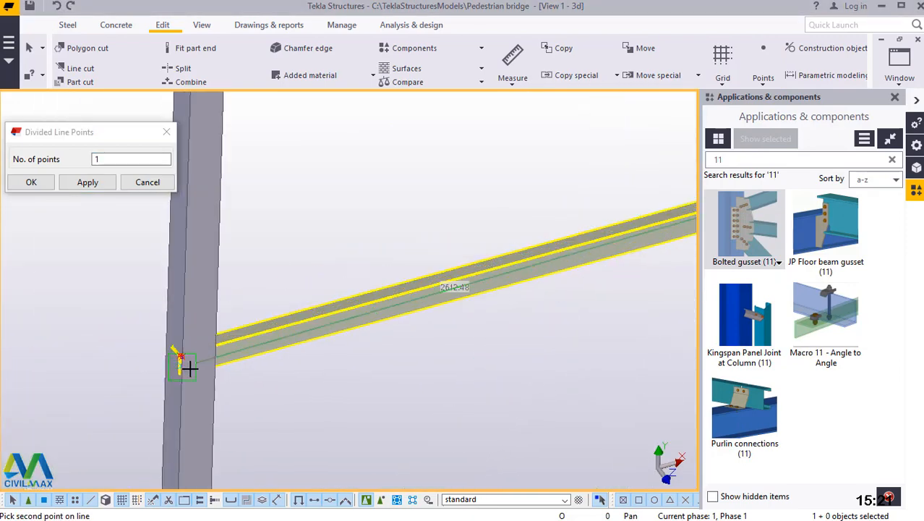
{"action": "scroll", "coordinate": [185, 363], "scroll_direction": "up", "scroll_amount": 3}
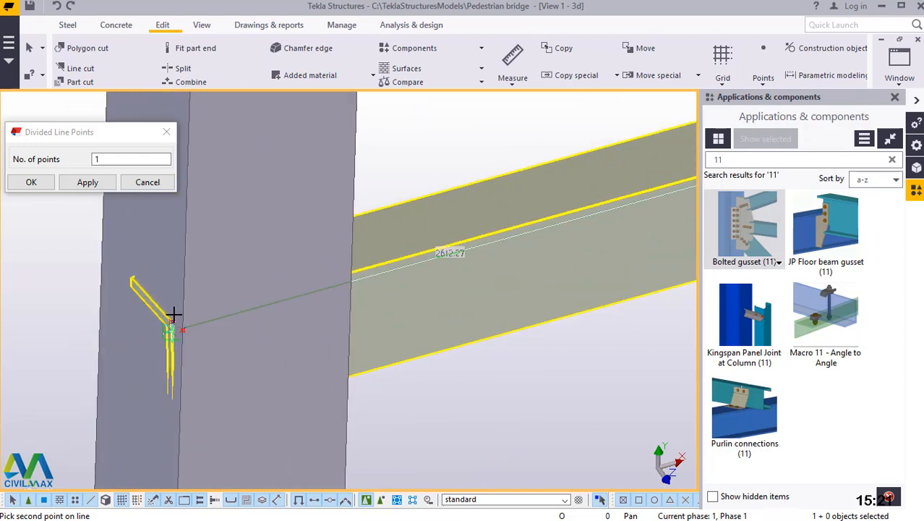
{"action": "scroll", "coordinate": [174, 316], "scroll_direction": "up", "scroll_amount": 5}
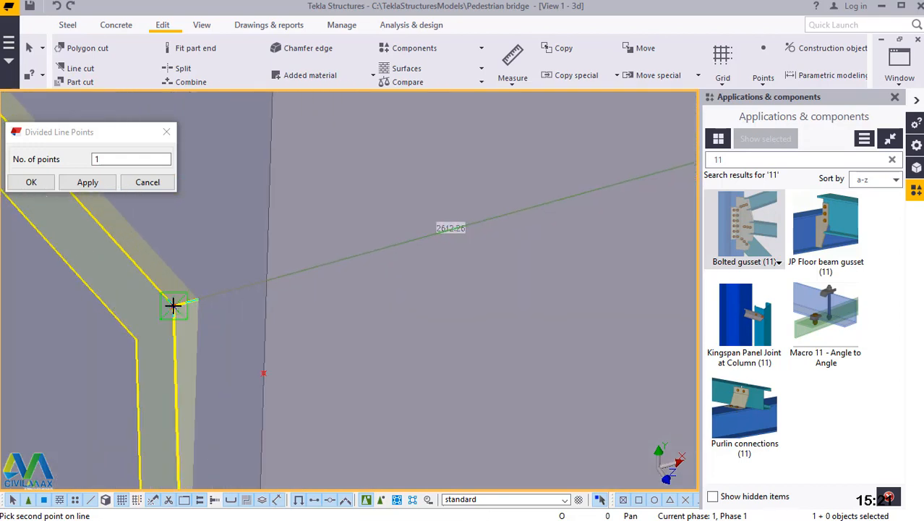
{"action": "left_click", "coordinate": [173, 304]}
{"action": "right_click", "coordinate": [174, 310]}
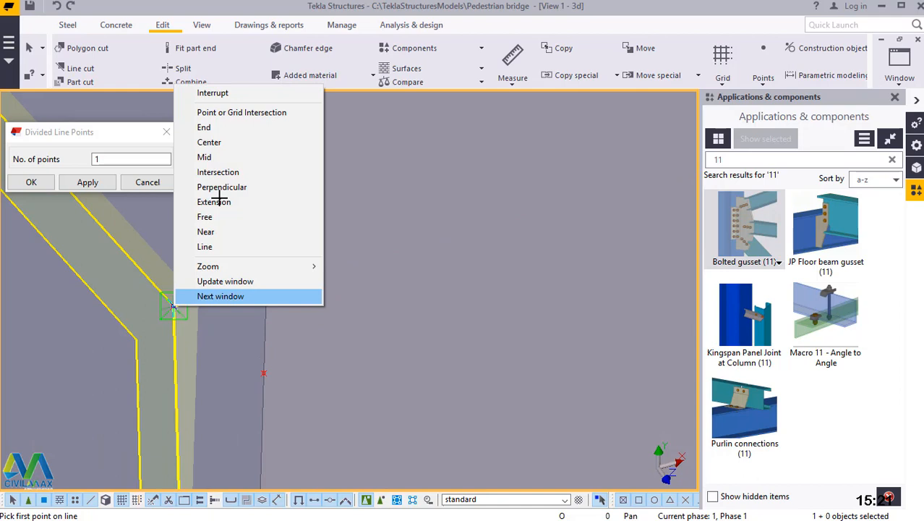
{"action": "left_click", "coordinate": [206, 90]}
{"action": "left_click", "coordinate": [31, 182]}
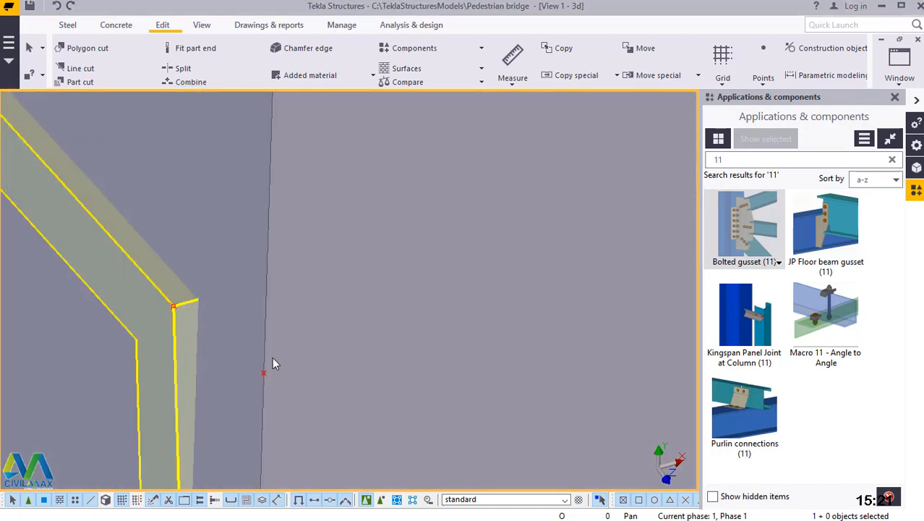
Model a steel beam from the diagonal's upper dividing point to the new midpoint on the upper horizontal, and end the beam command.
{"action": "scroll", "coordinate": [272, 356], "scroll_direction": "down", "scroll_amount": 5}
{"action": "scroll", "coordinate": [217, 286], "scroll_direction": "up", "scroll_amount": 6}
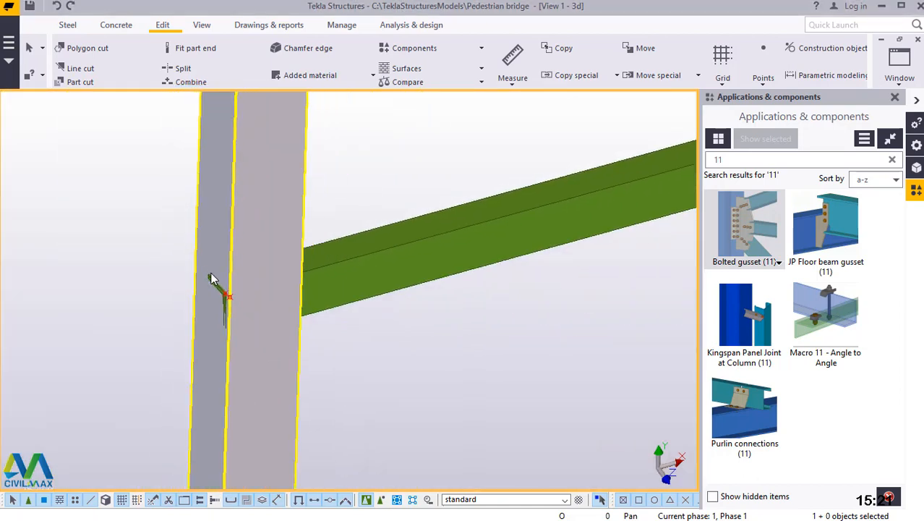
{"action": "scroll", "coordinate": [211, 285], "scroll_direction": "down", "scroll_amount": 2}
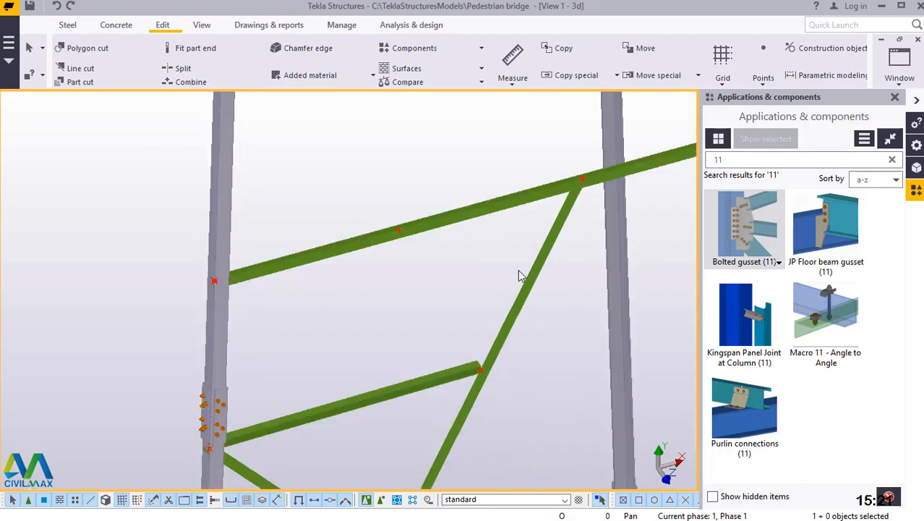
{"action": "left_click", "coordinate": [69, 25]}
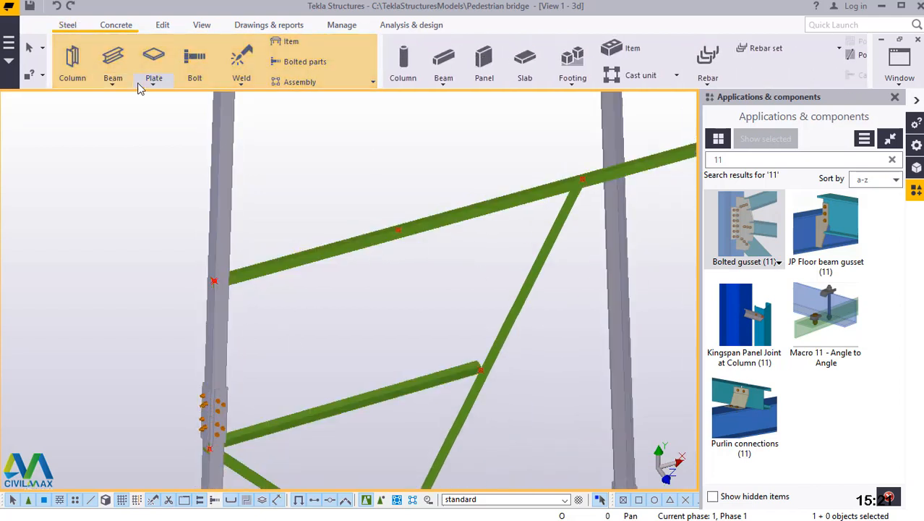
{"action": "left_click", "coordinate": [113, 80]}
{"action": "left_click", "coordinate": [125, 103]}
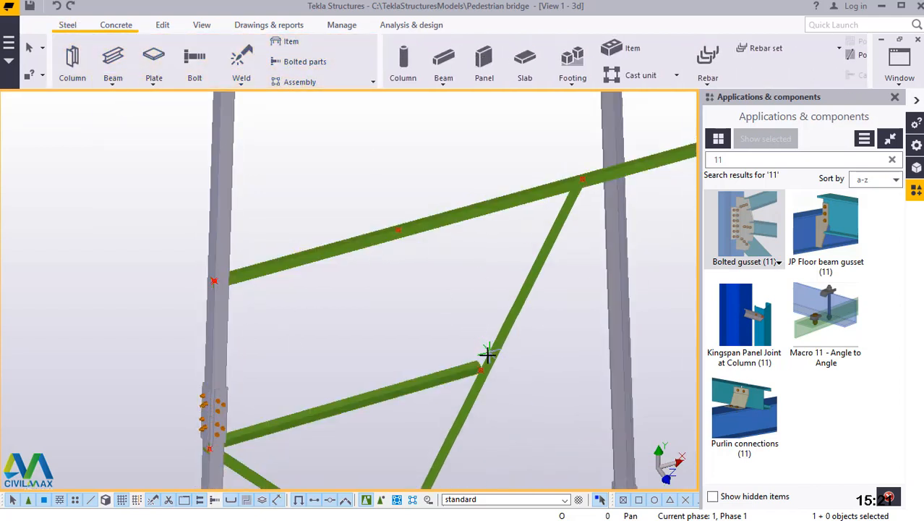
{"action": "scroll", "coordinate": [492, 362], "scroll_direction": "up", "scroll_amount": 3}
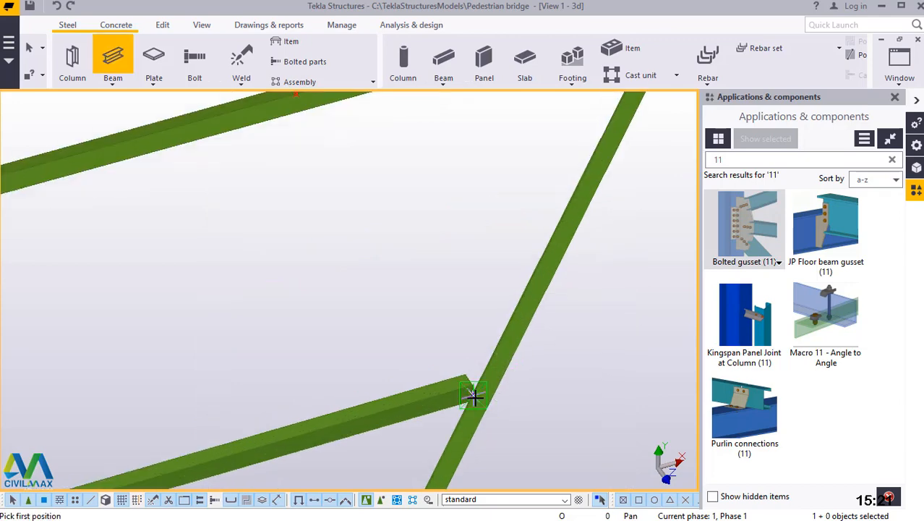
{"action": "left_click", "coordinate": [474, 395]}
{"action": "scroll", "coordinate": [470, 416], "scroll_direction": "down", "scroll_amount": 1}
{"action": "scroll", "coordinate": [339, 177], "scroll_direction": "up", "scroll_amount": 2}
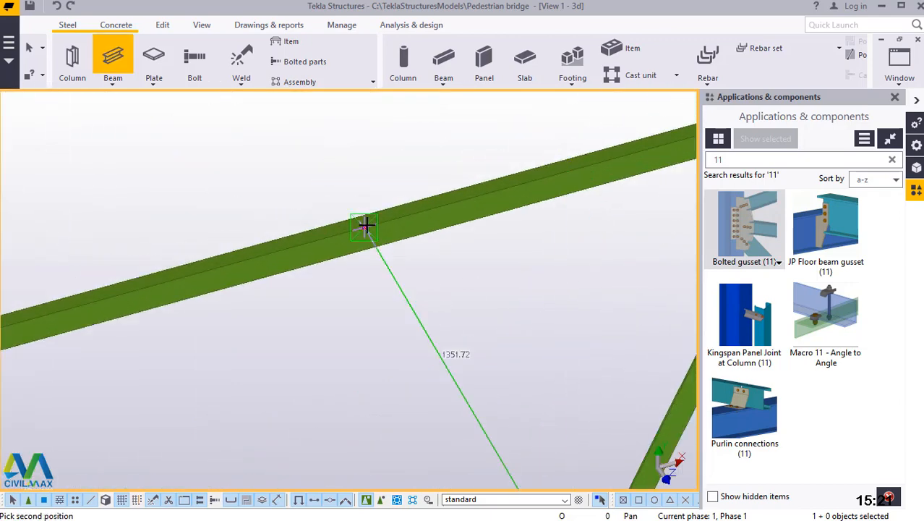
{"action": "left_click", "coordinate": [366, 228]}
{"action": "scroll", "coordinate": [369, 202], "scroll_direction": "down", "scroll_amount": 1}
{"action": "right_click", "coordinate": [363, 157]}
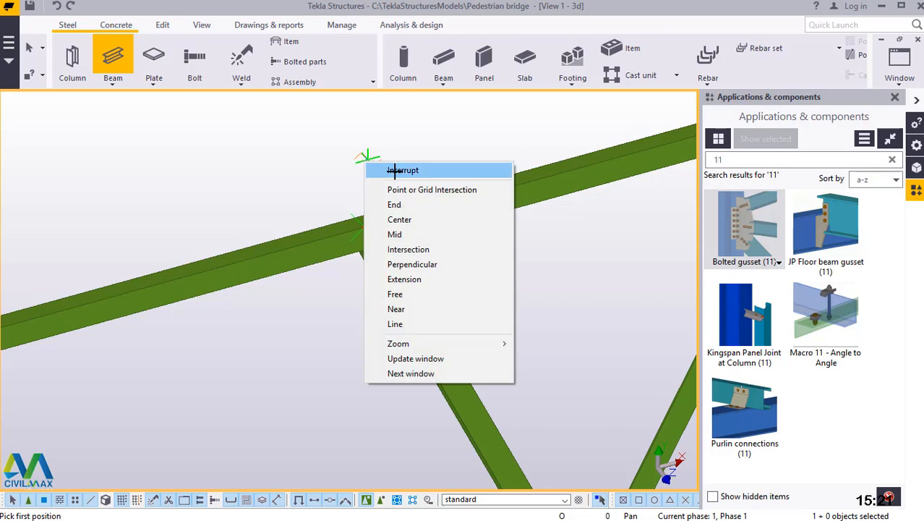
{"action": "left_click", "coordinate": [371, 172]}
Add a Bolted gusset (11) connection at the panel's lower corner, with the leg as main part and the diagonal and lower horizontal as secondaries.
{"action": "scroll", "coordinate": [369, 180], "scroll_direction": "down", "scroll_amount": 4}
{"action": "left_click", "coordinate": [742, 225]}
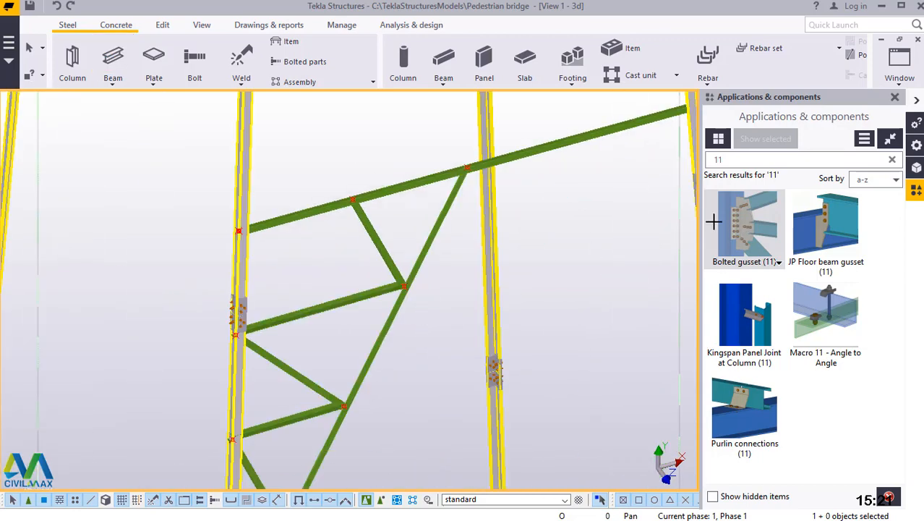
{"action": "scroll", "coordinate": [380, 228], "scroll_direction": "down", "scroll_amount": 2}
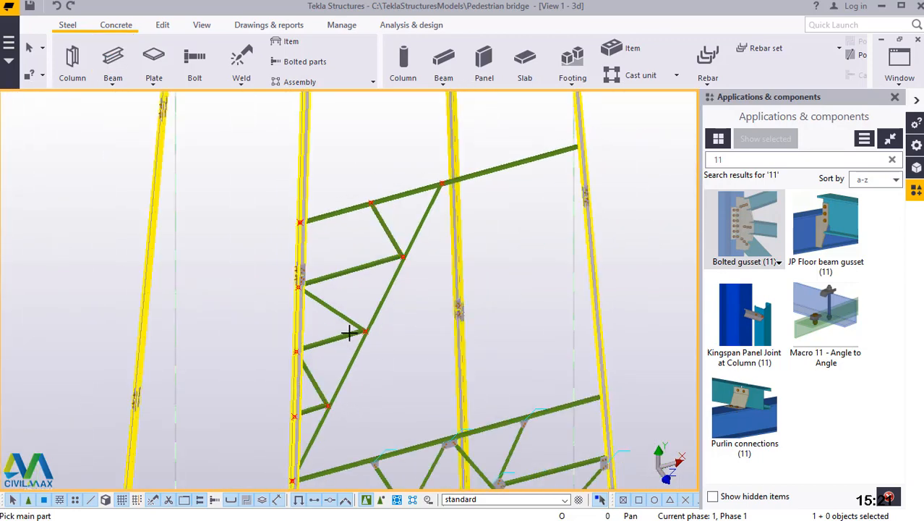
{"action": "scroll", "coordinate": [354, 336], "scroll_direction": "down", "scroll_amount": 2}
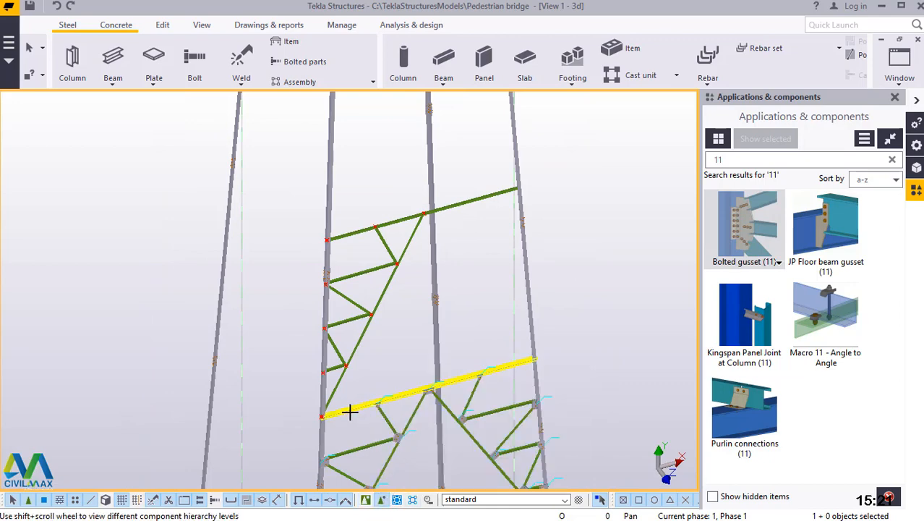
{"action": "scroll", "coordinate": [314, 449], "scroll_direction": "up", "scroll_amount": 6}
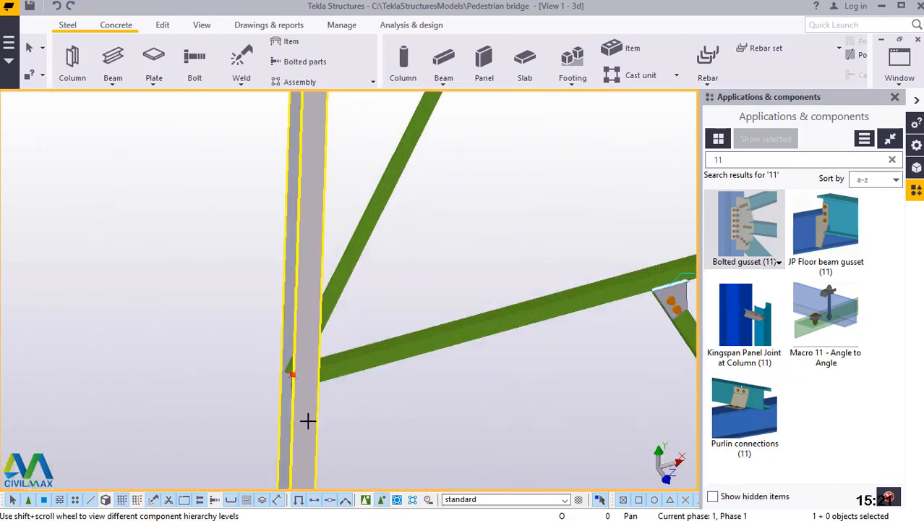
{"action": "left_click", "coordinate": [308, 238]}
{"action": "left_click", "coordinate": [346, 237]}
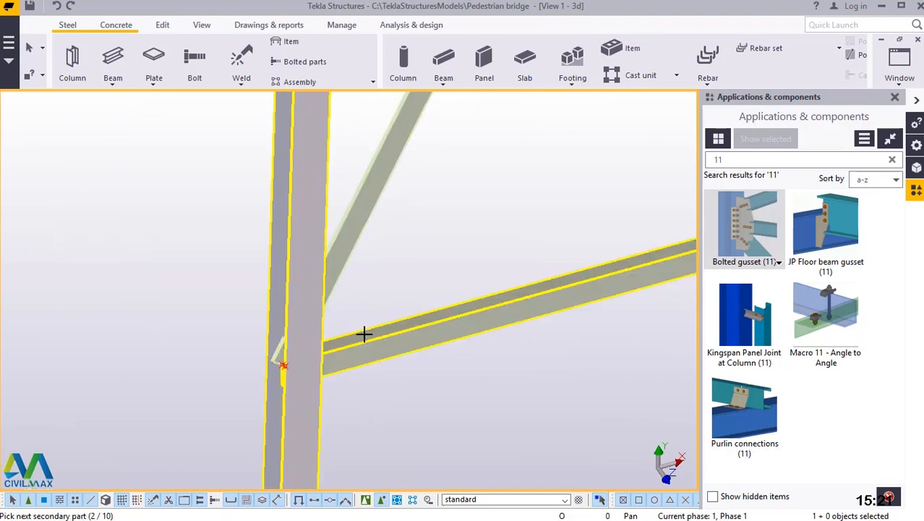
{"action": "left_click", "coordinate": [359, 344]}
{"action": "middle_click", "coordinate": [355, 387]}
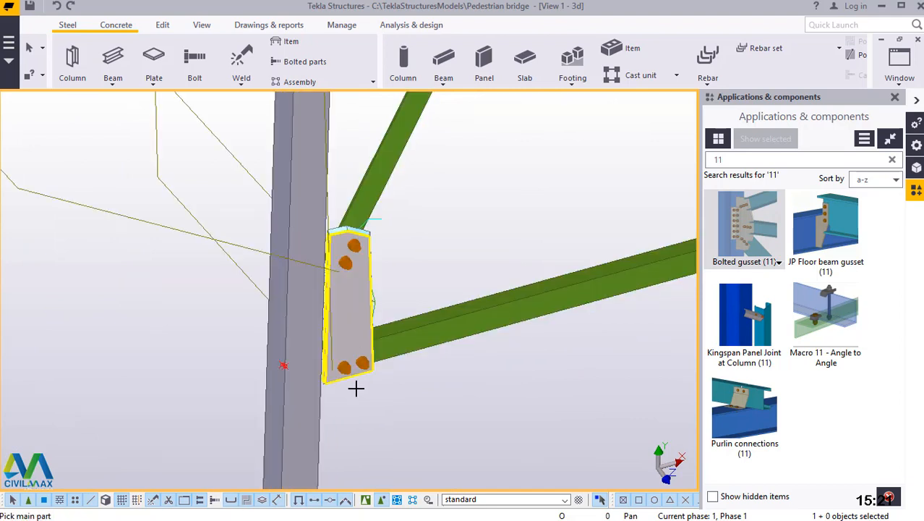
Connect the lowest short secondary beam to the leg with a Bolted gusset (11), using the leg as main part.
{"action": "scroll", "coordinate": [340, 419], "scroll_direction": "down", "scroll_amount": 5}
{"action": "scroll", "coordinate": [350, 279], "scroll_direction": "up", "scroll_amount": 8}
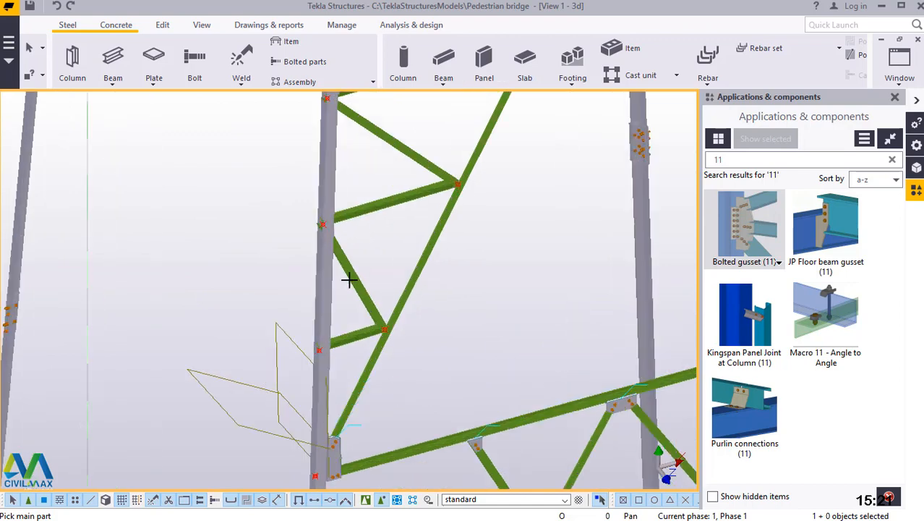
{"action": "left_click", "coordinate": [340, 377]}
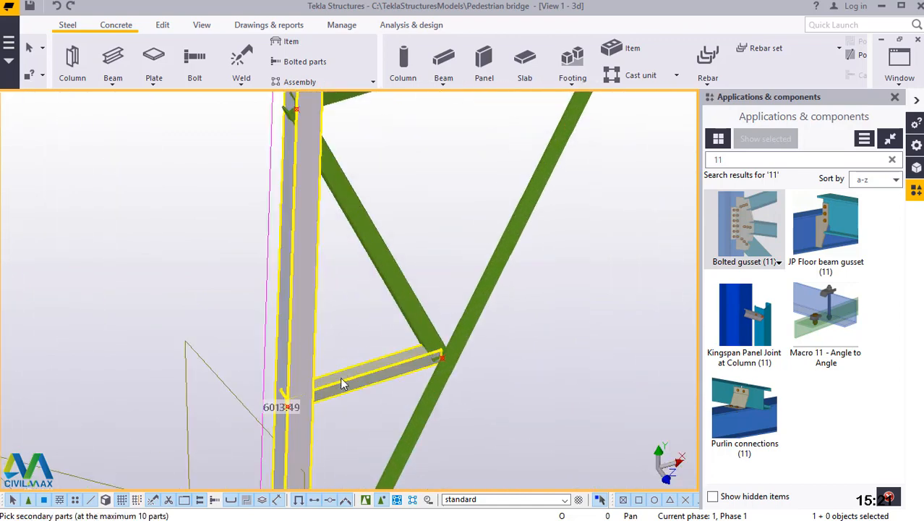
{"action": "left_click", "coordinate": [342, 376]}
{"action": "middle_click", "coordinate": [344, 377]}
Add a bolted gusset at the diagonal's lowest dividing point, joining the short secondary beam and the inclined brace to the diagonal.
{"action": "scroll", "coordinate": [459, 369], "scroll_direction": "up", "scroll_amount": 3}
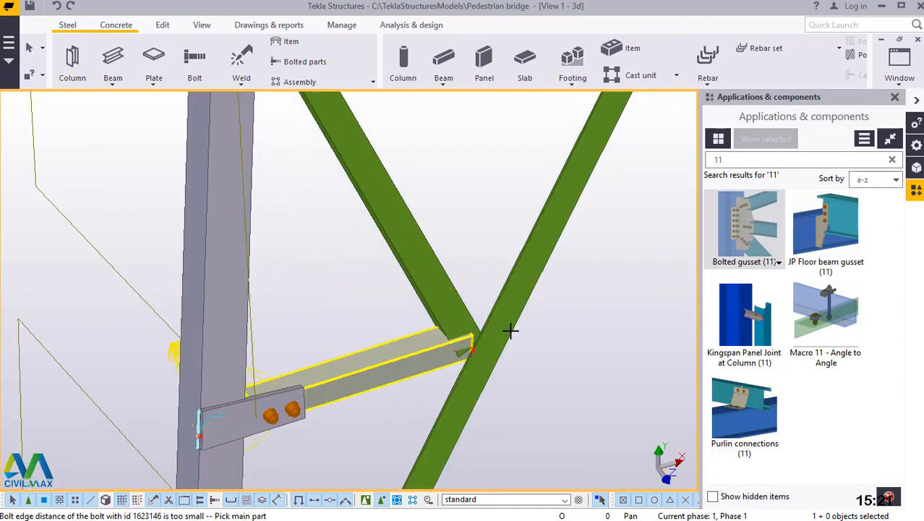
{"action": "left_click", "coordinate": [511, 323]}
{"action": "left_click", "coordinate": [434, 303]}
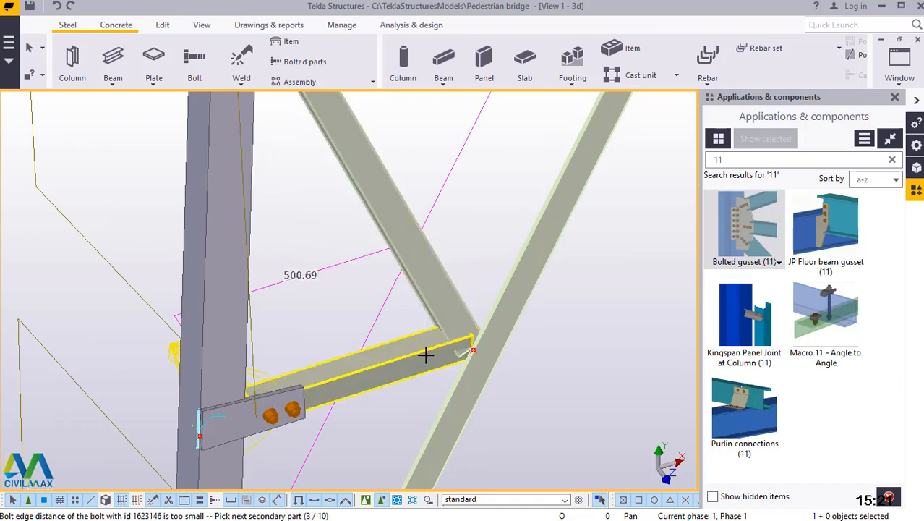
{"action": "middle_click", "coordinate": [425, 354]}
Add a bolted gusset at the leg's midpoint, joining the middle secondary beam and the lower inclined brace to the leg.
{"action": "scroll", "coordinate": [419, 380], "scroll_direction": "down", "scroll_amount": 3}
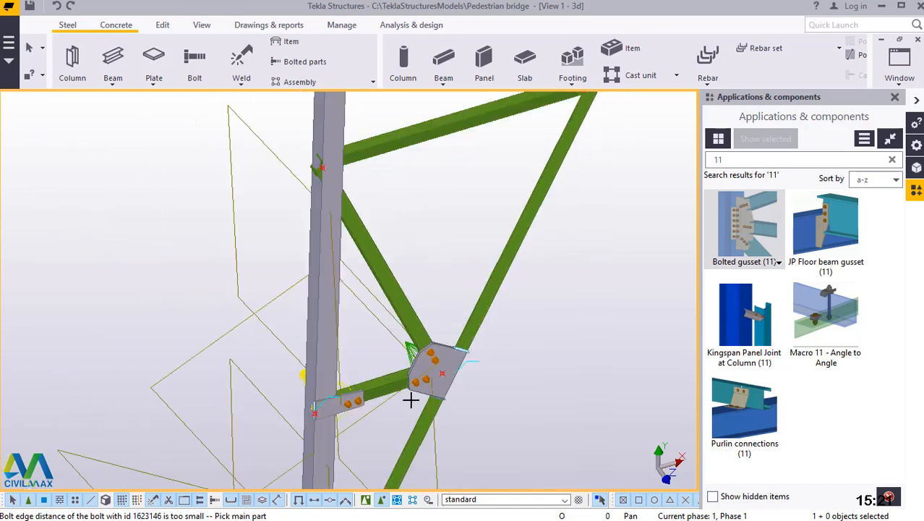
{"action": "scroll", "coordinate": [357, 217], "scroll_direction": "up", "scroll_amount": 4}
{"action": "left_click", "coordinate": [361, 228]}
{"action": "left_click", "coordinate": [433, 245]}
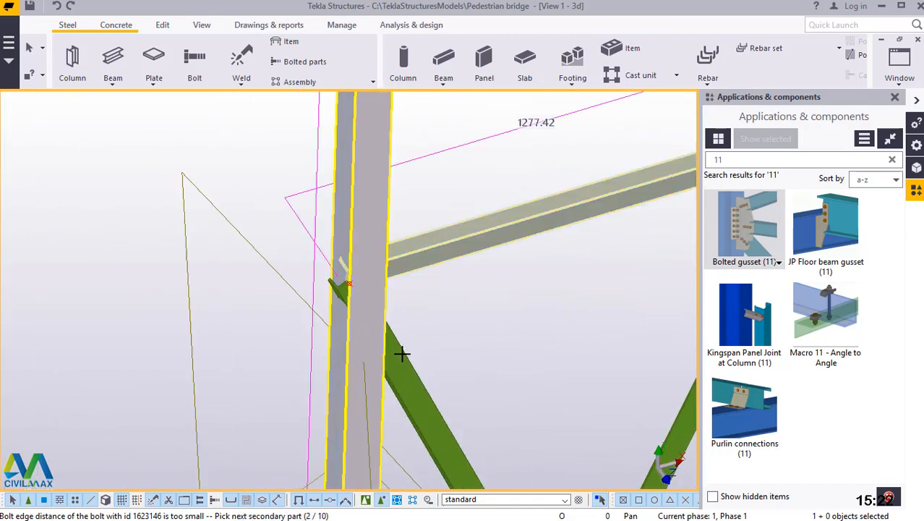
{"action": "left_click", "coordinate": [402, 356]}
{"action": "middle_click", "coordinate": [405, 358]}
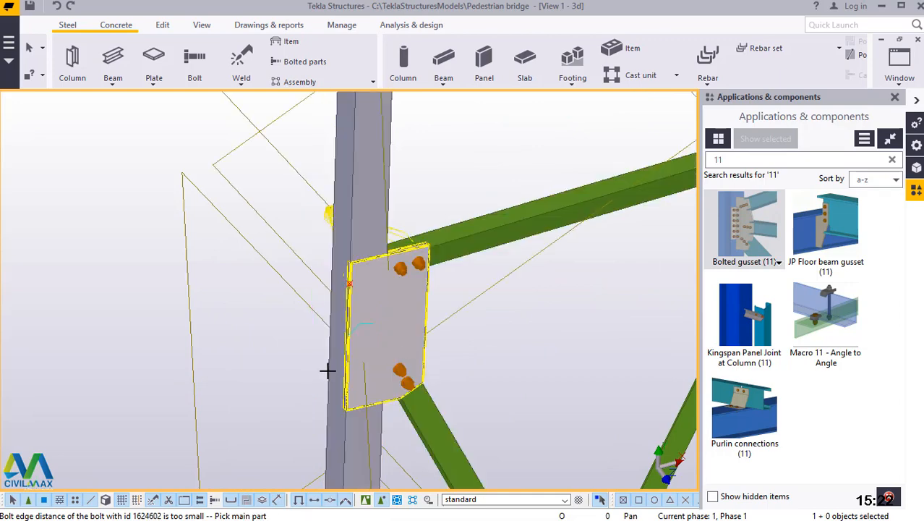
Add a bolted gusset at the diagonal's middle dividing point, joining the middle secondary beam and the inclined brace above it to the diagonal.
{"action": "scroll", "coordinate": [321, 373], "scroll_direction": "down", "scroll_amount": 3}
{"action": "scroll", "coordinate": [495, 289], "scroll_direction": "up", "scroll_amount": 2}
{"action": "scroll", "coordinate": [510, 287], "scroll_direction": "up", "scroll_amount": 3}
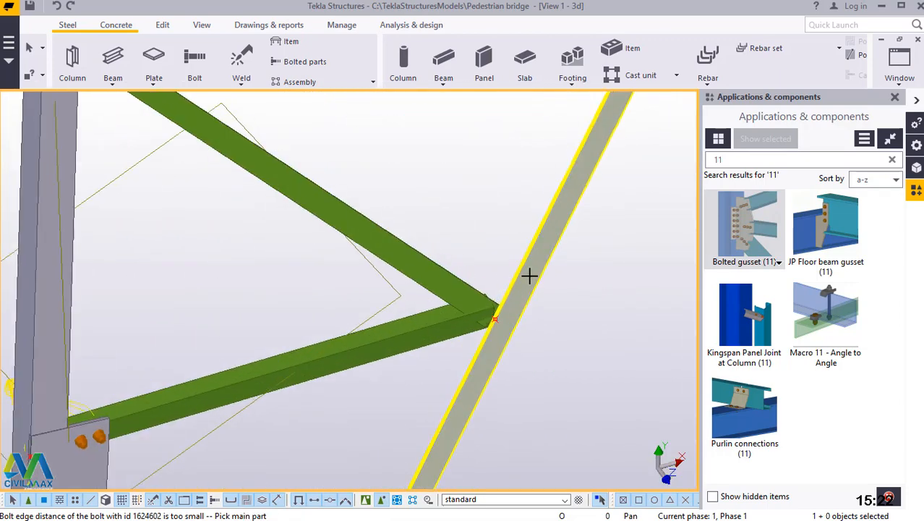
{"action": "left_click", "coordinate": [530, 273]}
{"action": "left_click", "coordinate": [457, 289]}
{"action": "left_click", "coordinate": [456, 321]}
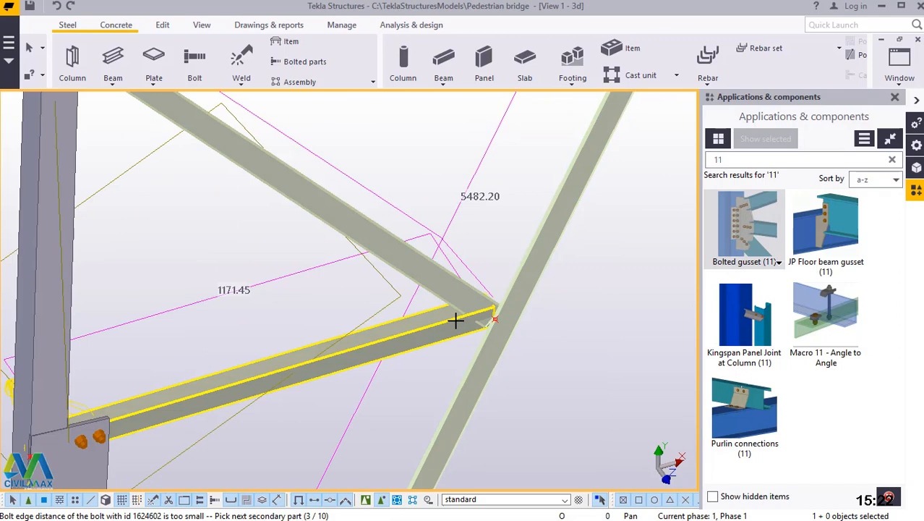
{"action": "middle_click", "coordinate": [456, 320]}
Add a bolted gusset below the leg's splice plates, joining the upper secondary beam and the inclined brace below it to the leg.
{"action": "scroll", "coordinate": [452, 325], "scroll_direction": "down", "scroll_amount": 4}
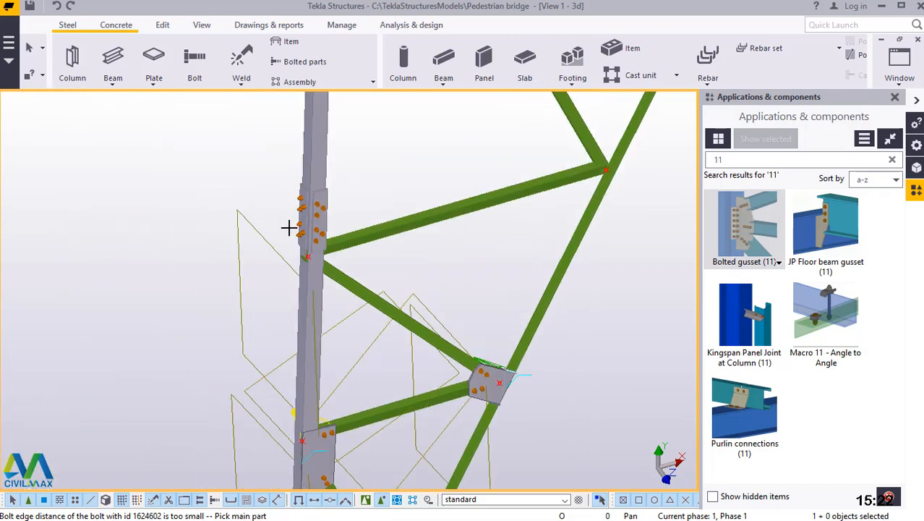
{"action": "scroll", "coordinate": [318, 282], "scroll_direction": "up", "scroll_amount": 5}
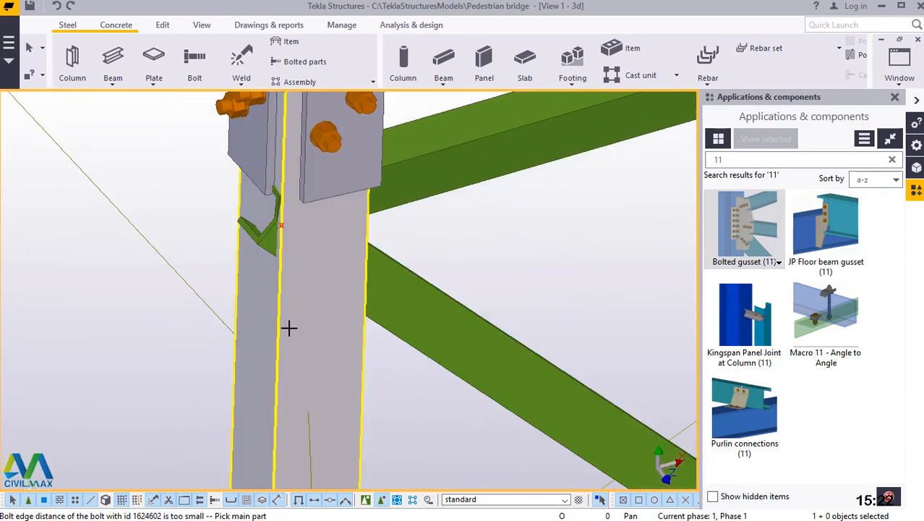
{"action": "scroll", "coordinate": [288, 329], "scroll_direction": "down", "scroll_amount": 6}
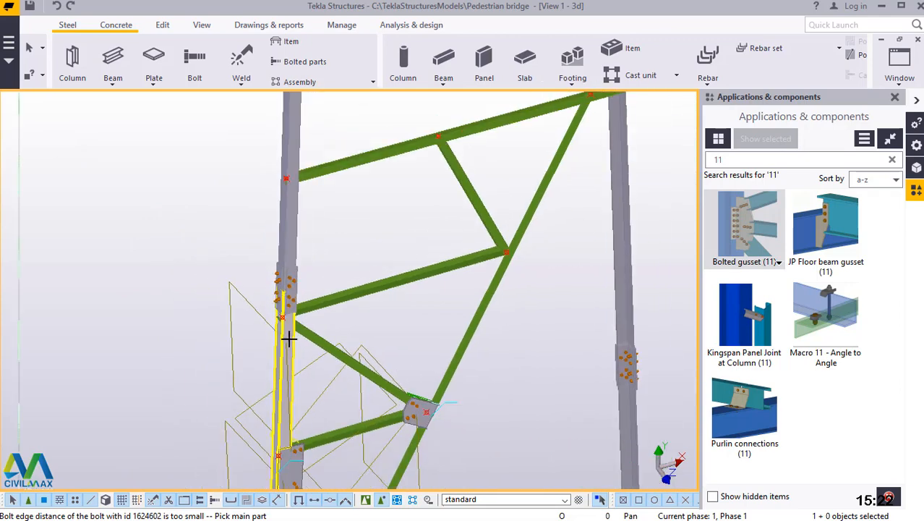
{"action": "scroll", "coordinate": [289, 338], "scroll_direction": "up", "scroll_amount": 6}
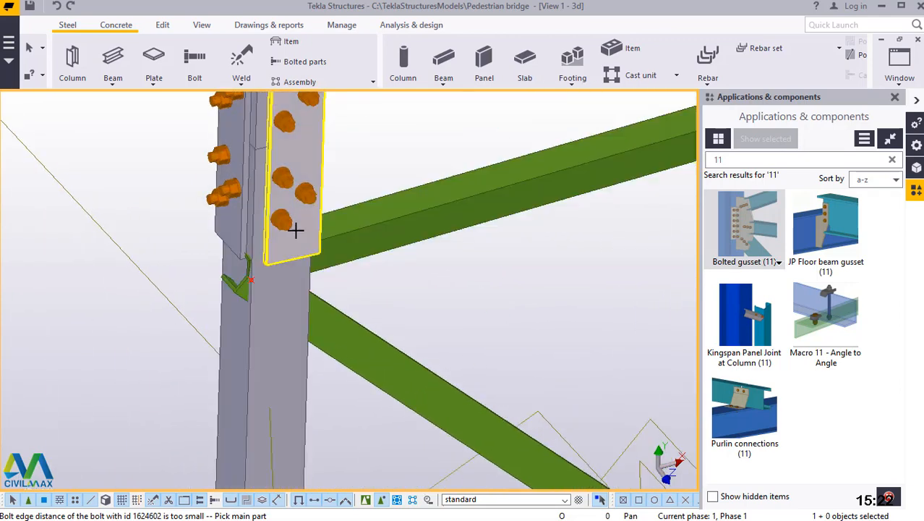
{"action": "left_click", "coordinate": [289, 331]}
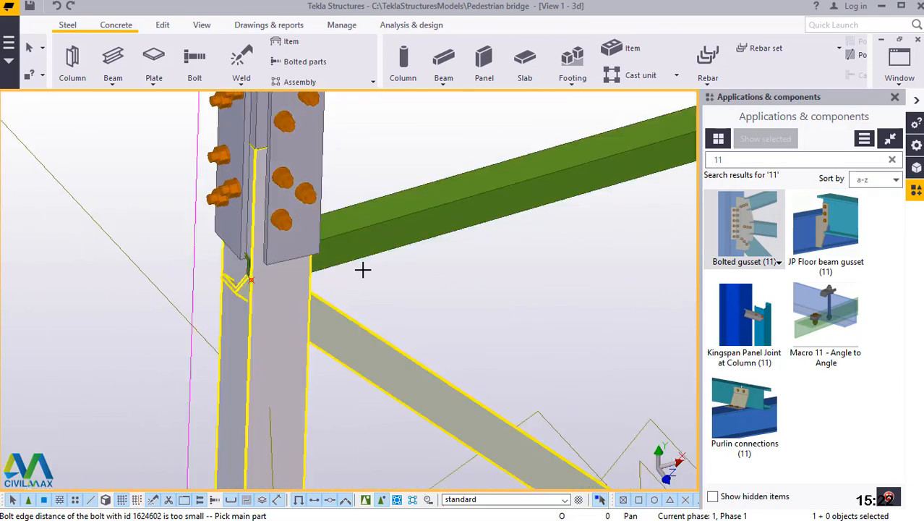
{"action": "left_click", "coordinate": [382, 230]}
{"action": "left_click", "coordinate": [358, 332]}
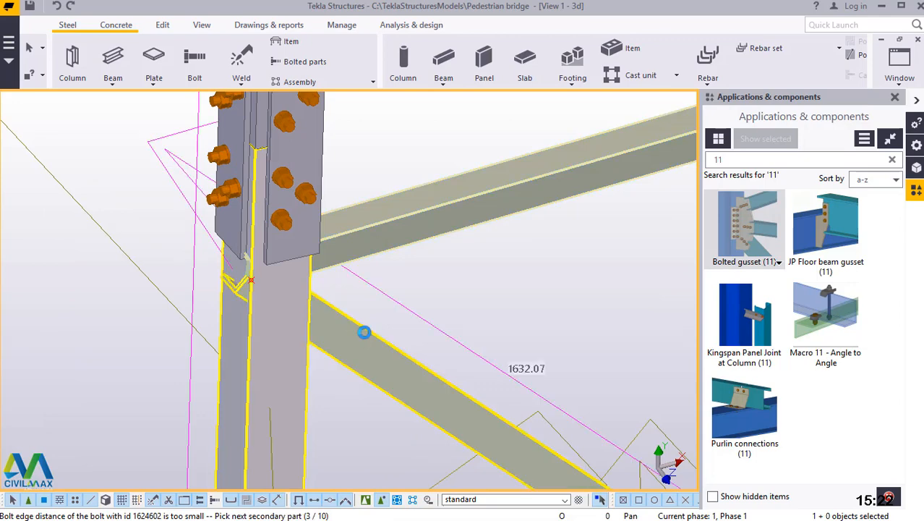
{"action": "middle_click", "coordinate": [363, 331]}
Add a bolted gusset at the diagonal's upper dividing point, joining the upper secondary beam and the topmost inclined brace to the diagonal.
{"action": "scroll", "coordinate": [217, 363], "scroll_direction": "down", "scroll_amount": 5}
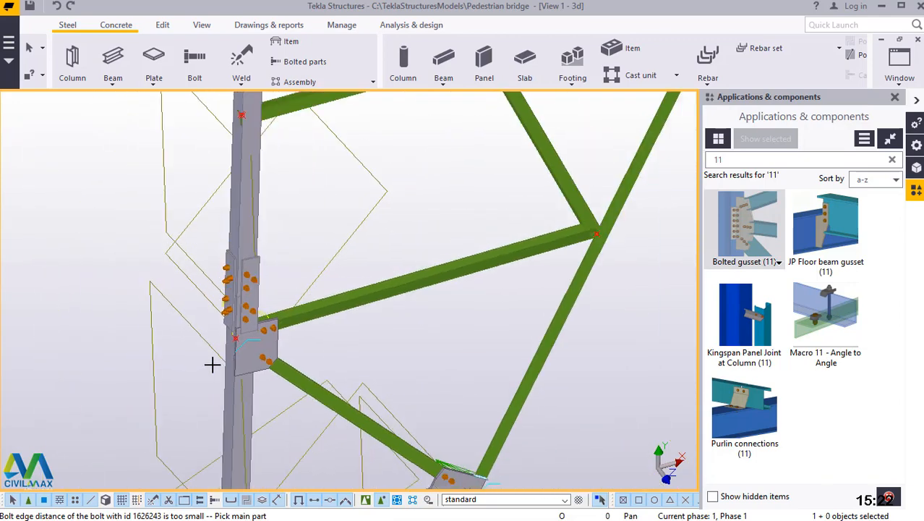
{"action": "scroll", "coordinate": [526, 266], "scroll_direction": "up", "scroll_amount": 6}
{"action": "scroll", "coordinate": [450, 285], "scroll_direction": "up", "scroll_amount": 4}
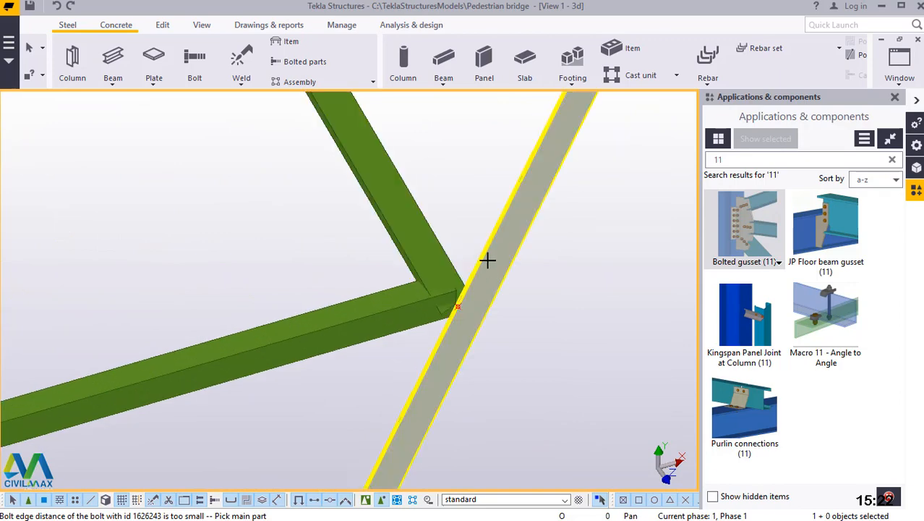
{"action": "left_click", "coordinate": [432, 255]}
{"action": "left_click", "coordinate": [419, 306]}
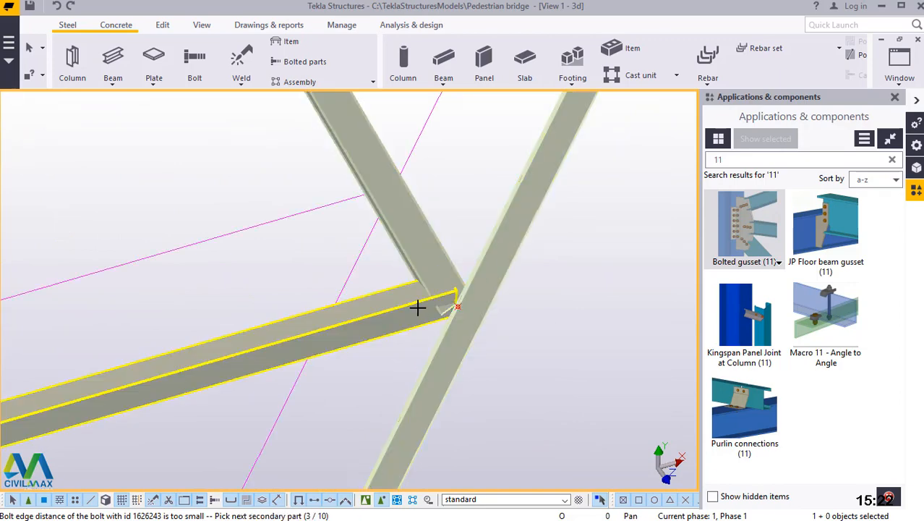
{"action": "middle_click", "coordinate": [420, 308]}
Connect the topmost inclined brace to the upper horizontal with a bolted gusset, and end the connection command.
{"action": "scroll", "coordinate": [489, 368], "scroll_direction": "down", "scroll_amount": 5}
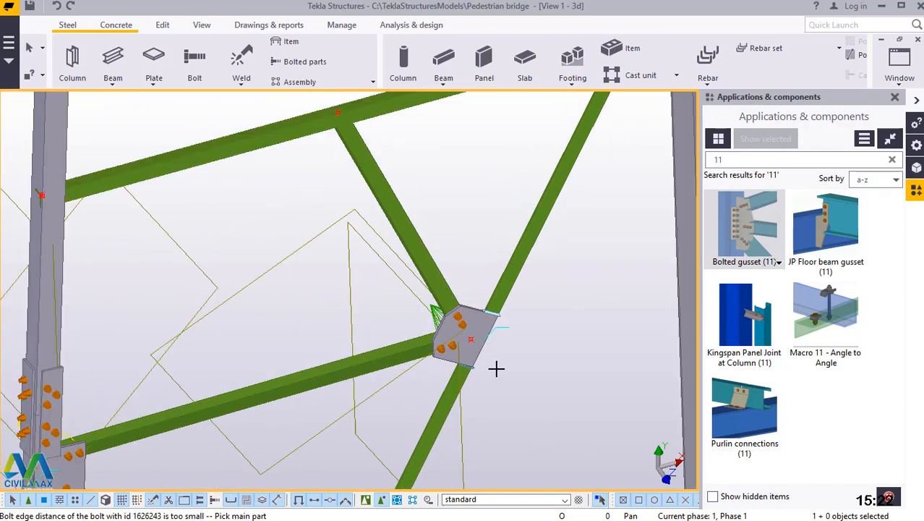
{"action": "scroll", "coordinate": [421, 236], "scroll_direction": "up", "scroll_amount": 2}
{"action": "scroll", "coordinate": [422, 238], "scroll_direction": "up", "scroll_amount": 4}
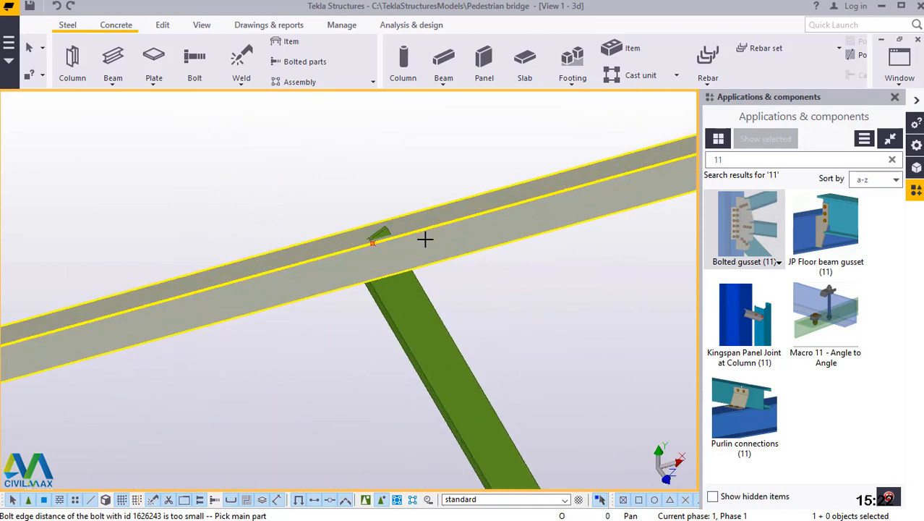
{"action": "left_click", "coordinate": [426, 239]}
{"action": "left_click", "coordinate": [399, 303]}
{"action": "middle_click", "coordinate": [400, 307]}
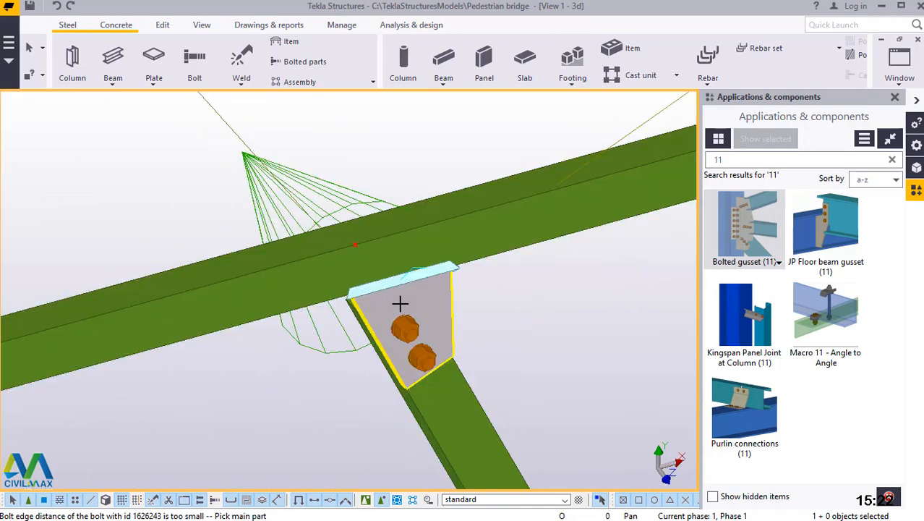
{"action": "scroll", "coordinate": [365, 319], "scroll_direction": "down", "scroll_amount": 5}
{"action": "right_click", "coordinate": [402, 181]}
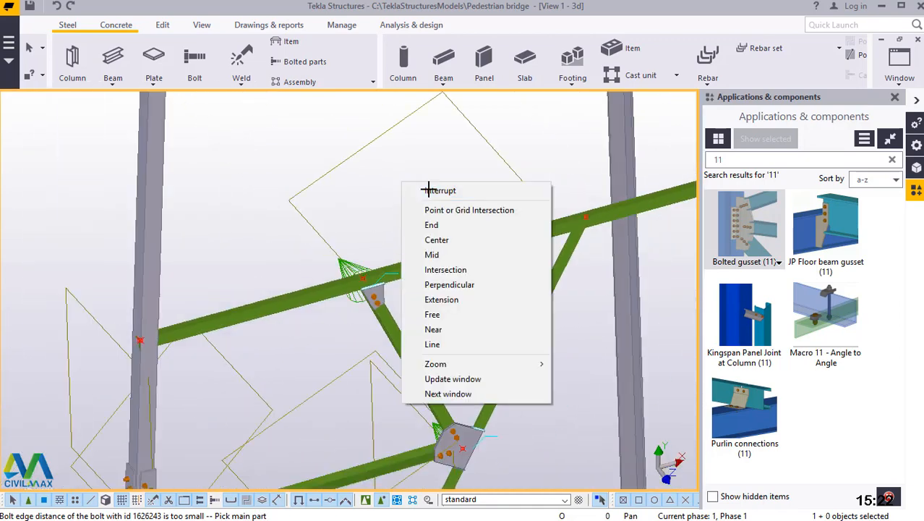
{"action": "left_click", "coordinate": [432, 191]}
Redraw the view to clear the temporary outlines and point marks around the new connections.
{"action": "scroll", "coordinate": [385, 173], "scroll_direction": "down", "scroll_amount": 4}
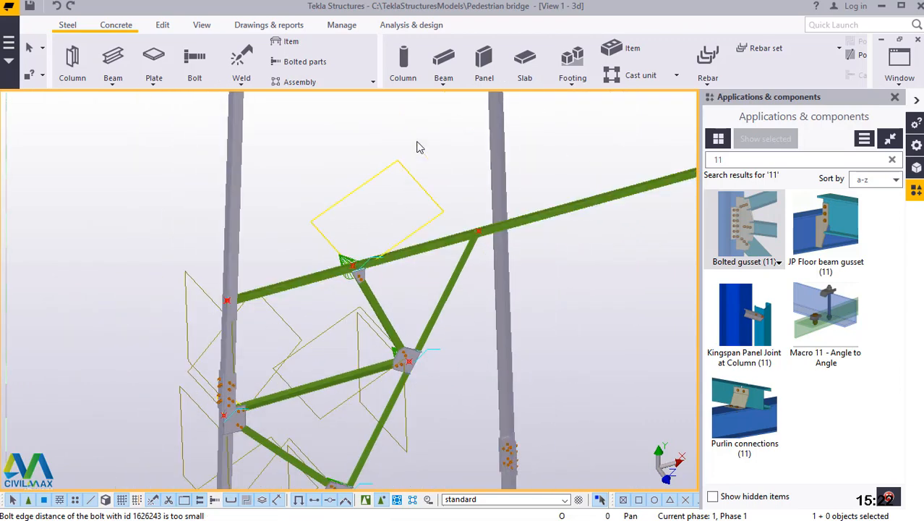
{"action": "right_click", "coordinate": [424, 135]}
{"action": "left_click", "coordinate": [482, 208]}
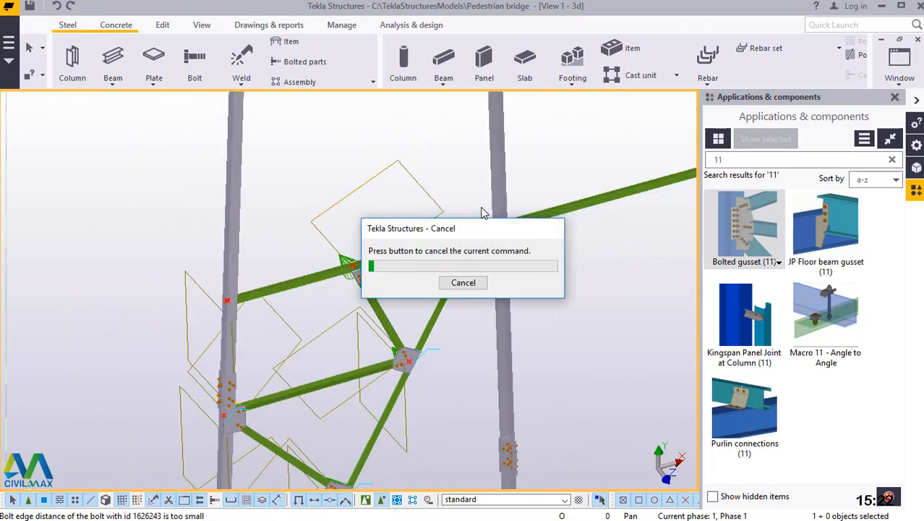
{"action": "scroll", "coordinate": [380, 202], "scroll_direction": "down", "scroll_amount": 5}
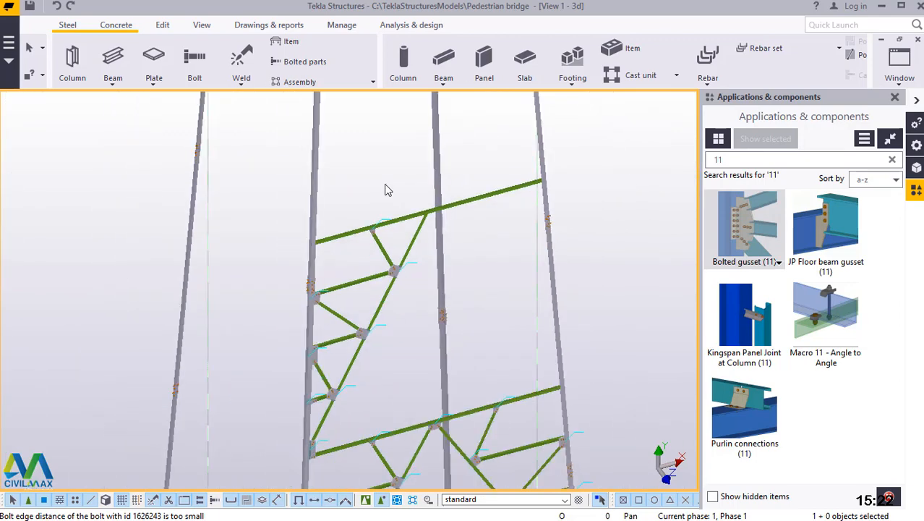
Select the new panel's diagonal, its secondary bracing and the bolted gusset components, with selection set to whole components.
{"action": "scroll", "coordinate": [405, 274], "scroll_direction": "up", "scroll_amount": 5}
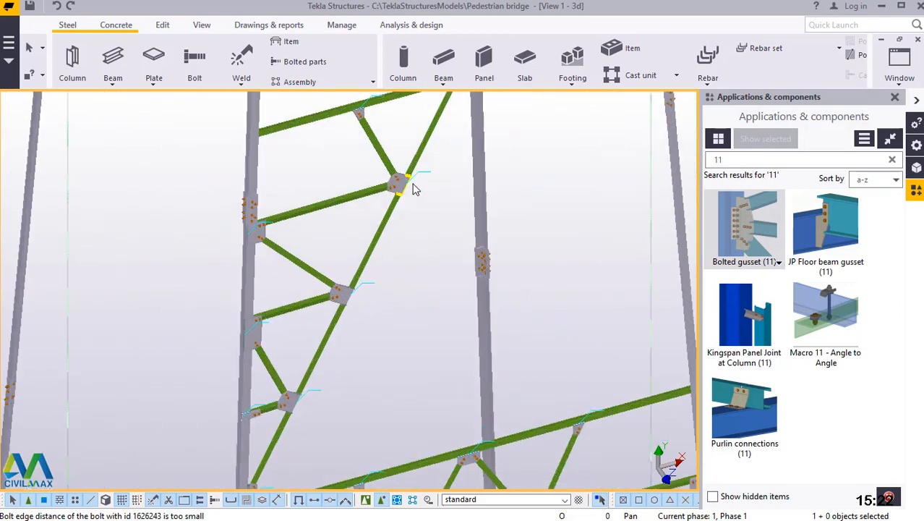
{"action": "left_click", "coordinate": [367, 500]}
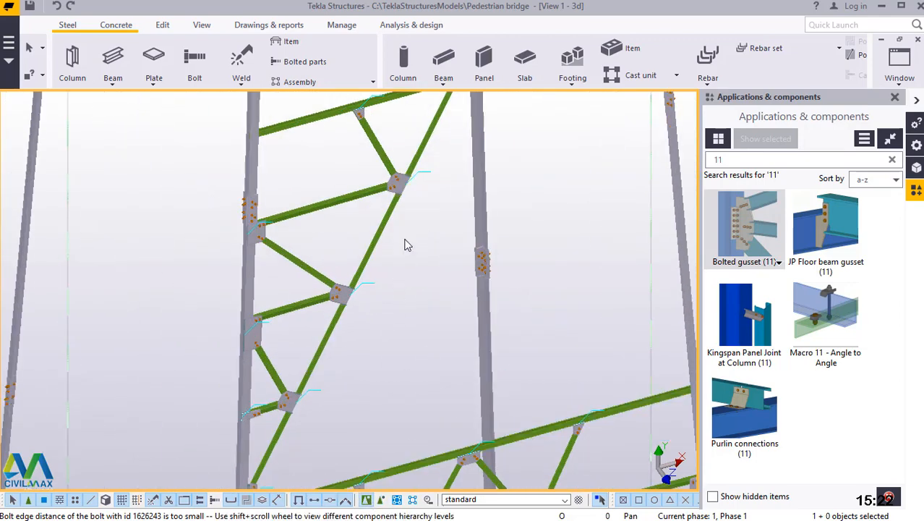
{"action": "left_click_drag", "start_coordinate": [419, 158], "coordinate": [320, 375]}
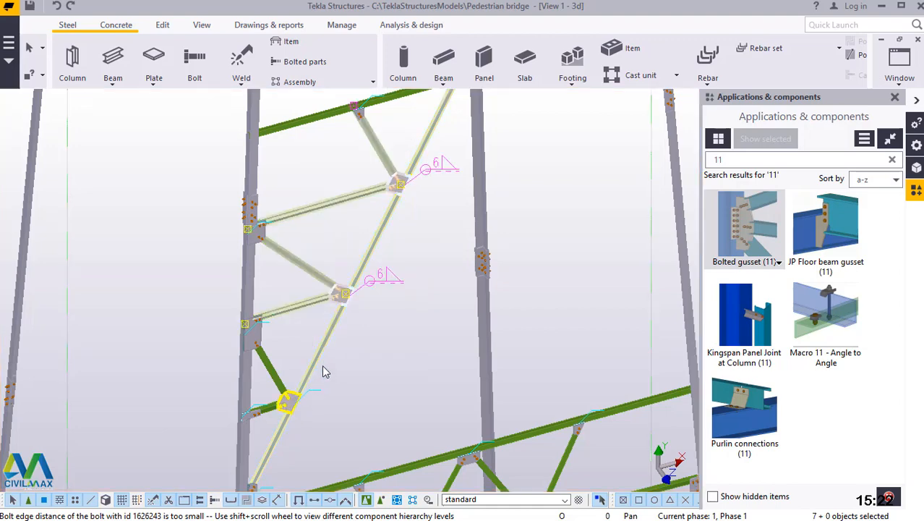
{"action": "left_click_drag", "start_coordinate": [286, 418], "coordinate": [287, 418], "text": "ctrl"}
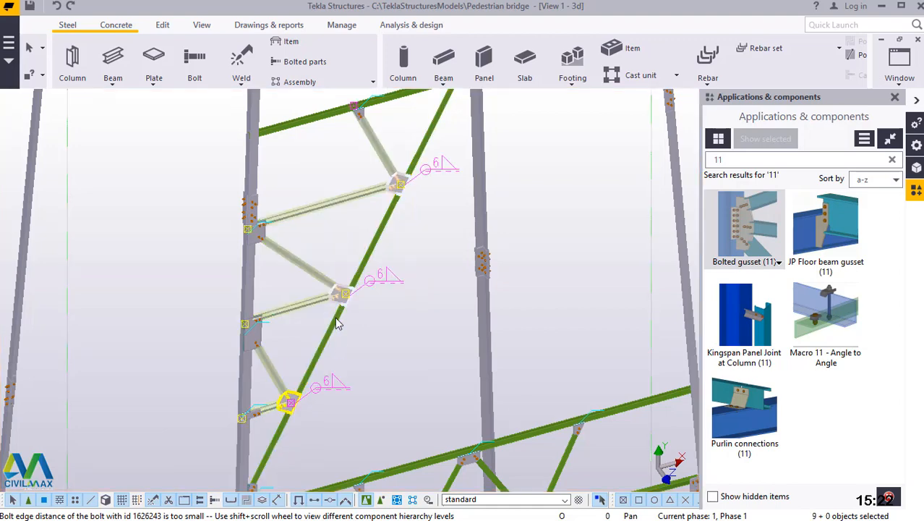
{"action": "scroll", "coordinate": [338, 318], "scroll_direction": "down", "scroll_amount": 2}
{"action": "left_click", "coordinate": [365, 276], "text": "ctrl"}
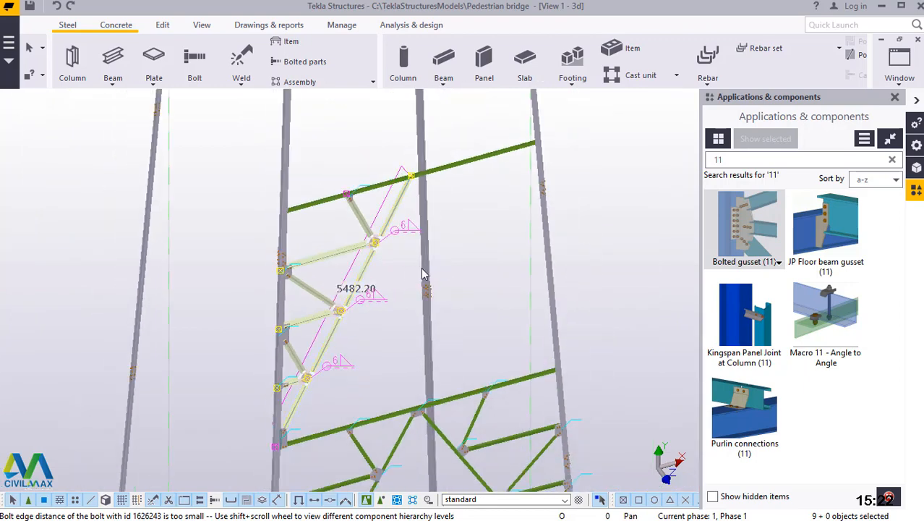
Start a mirrored copy and define its mirror line at the midpoint of the grid 1 base beam, with X0 2000, Y0 0 and angle -90.
{"action": "scroll", "coordinate": [472, 245], "scroll_direction": "down", "scroll_amount": 3}
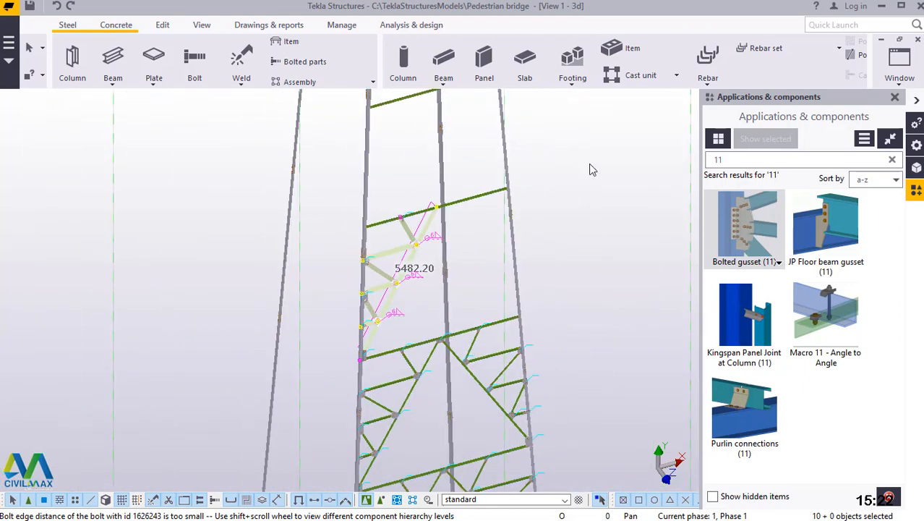
{"action": "right_click", "coordinate": [542, 152]}
{"action": "mouse_move", "coordinate": [602, 191]}
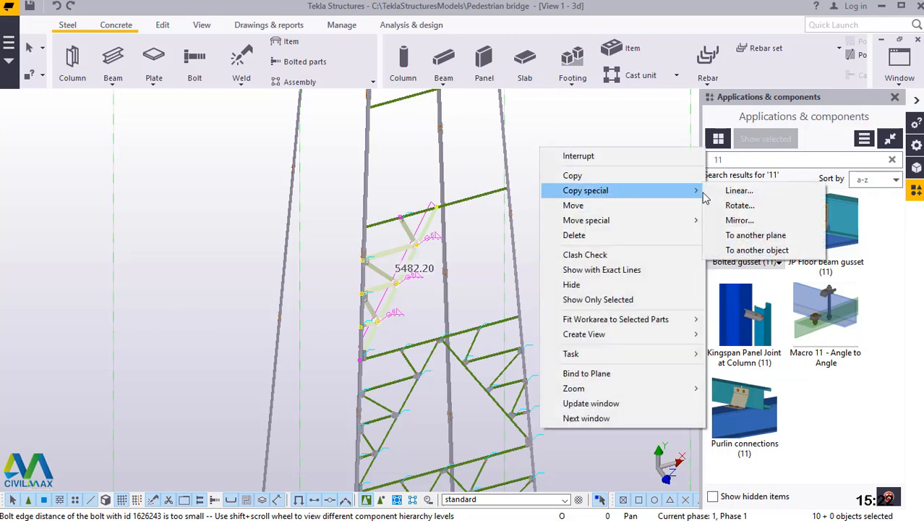
{"action": "left_click", "coordinate": [739, 221]}
{"action": "scroll", "coordinate": [559, 156], "scroll_direction": "down", "scroll_amount": 2}
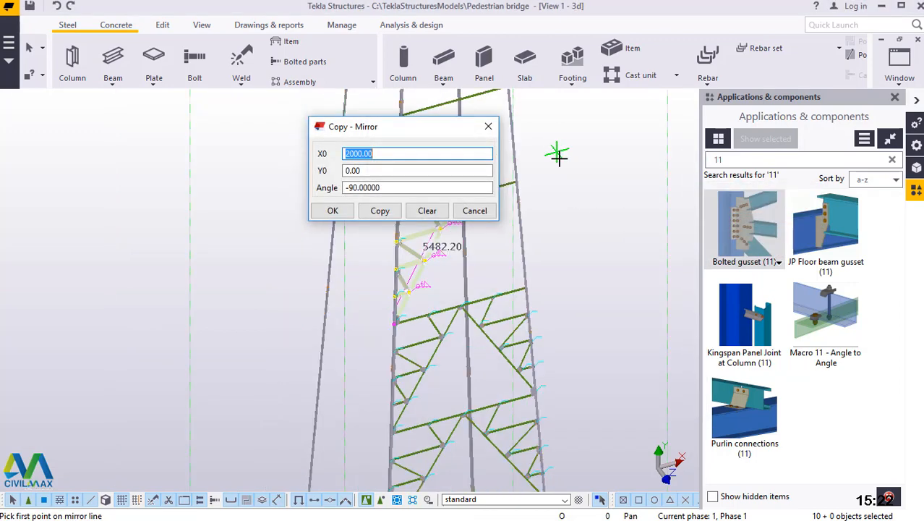
{"action": "scroll", "coordinate": [559, 160], "scroll_direction": "down", "scroll_amount": 2}
{"action": "scroll", "coordinate": [562, 161], "scroll_direction": "down", "scroll_amount": 1}
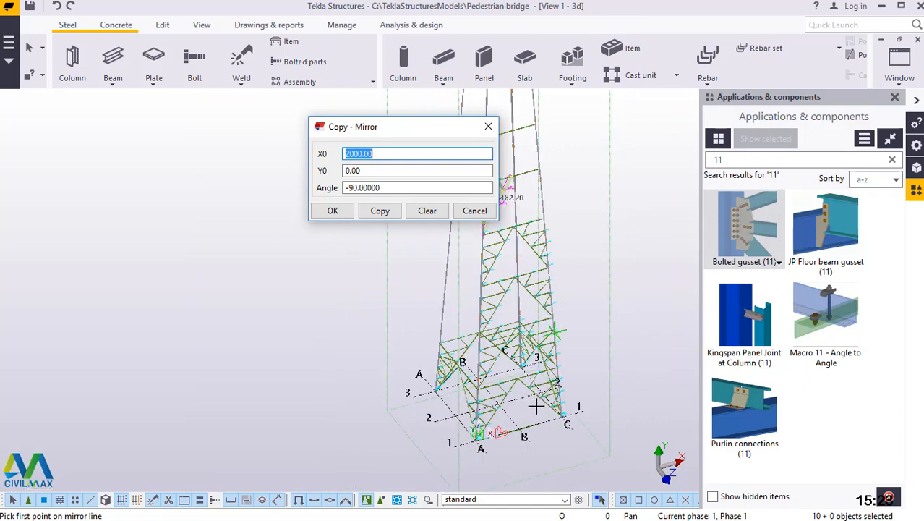
{"action": "scroll", "coordinate": [528, 431], "scroll_direction": "up", "scroll_amount": 2}
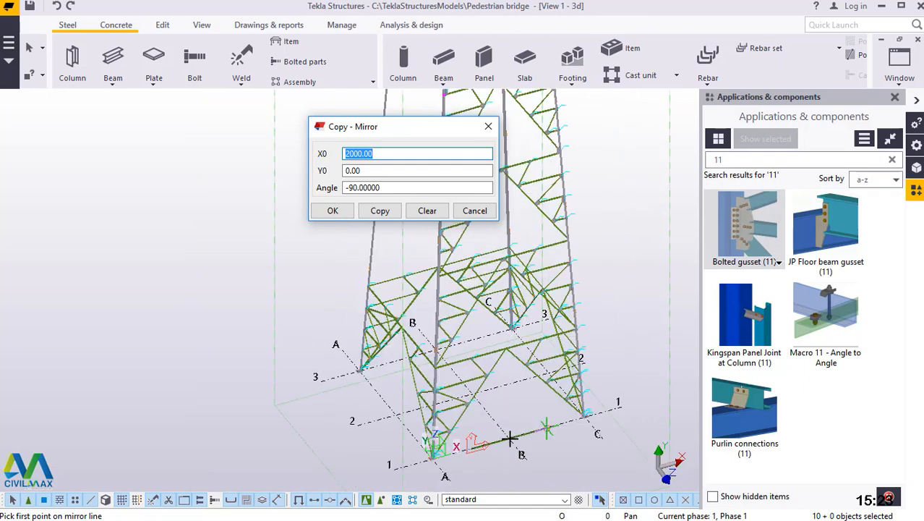
{"action": "scroll", "coordinate": [508, 444], "scroll_direction": "up", "scroll_amount": 2}
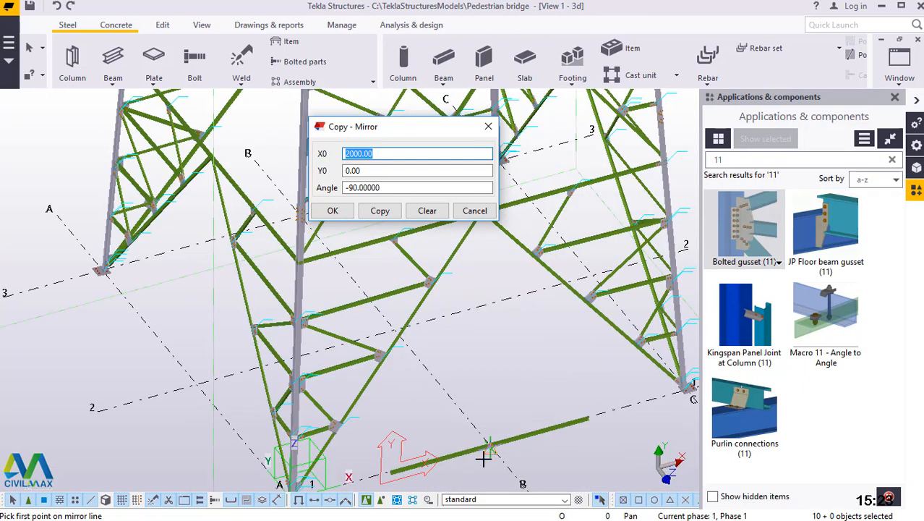
{"action": "scroll", "coordinate": [484, 457], "scroll_direction": "up", "scroll_amount": 2}
{"action": "scroll", "coordinate": [444, 466], "scroll_direction": "up", "scroll_amount": 2}
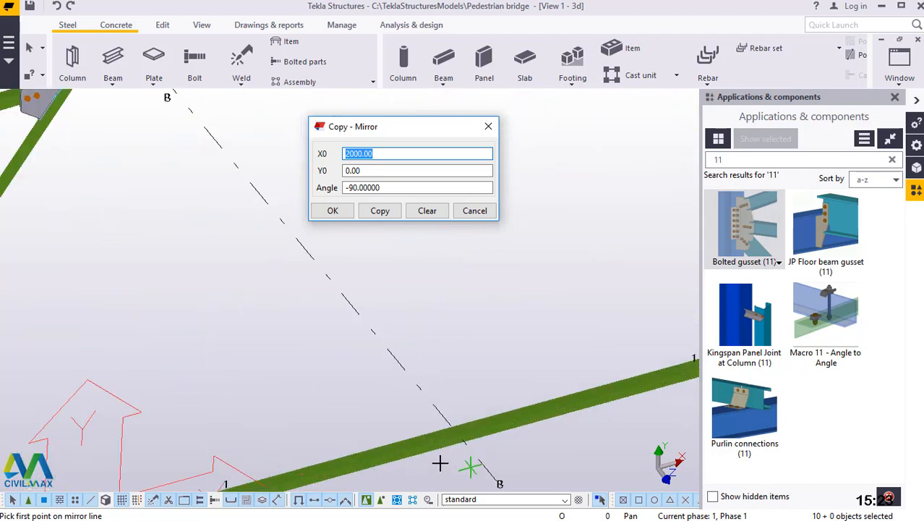
{"action": "scroll", "coordinate": [454, 442], "scroll_direction": "up", "scroll_amount": 2}
{"action": "scroll", "coordinate": [478, 340], "scroll_direction": "up", "scroll_amount": 2}
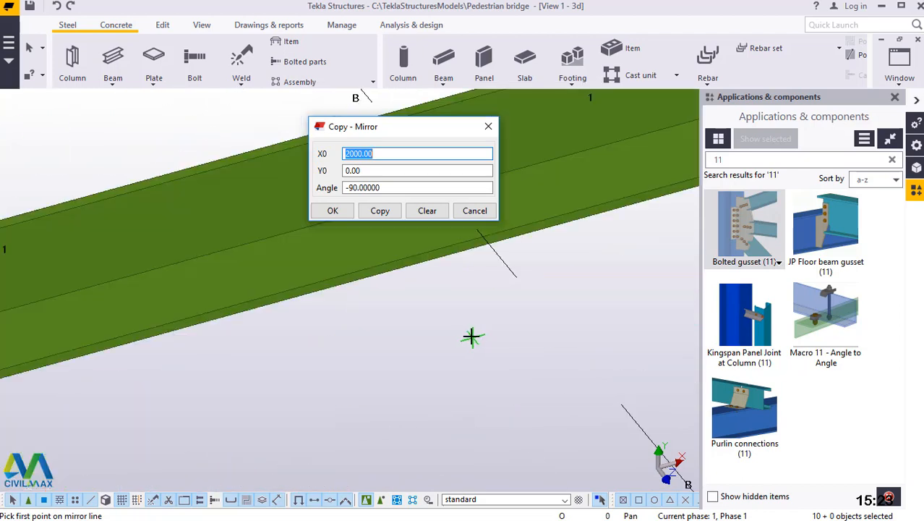
{"action": "scroll", "coordinate": [499, 391], "scroll_direction": "up", "scroll_amount": 2}
{"action": "scroll", "coordinate": [501, 391], "scroll_direction": "up", "scroll_amount": 1}
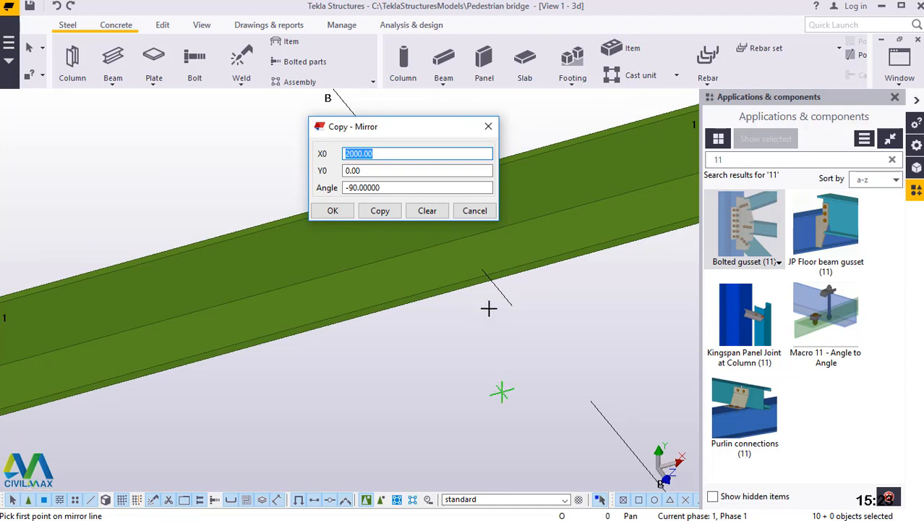
{"action": "scroll", "coordinate": [488, 309], "scroll_direction": "down", "scroll_amount": 1}
{"action": "scroll", "coordinate": [429, 284], "scroll_direction": "up", "scroll_amount": 3}
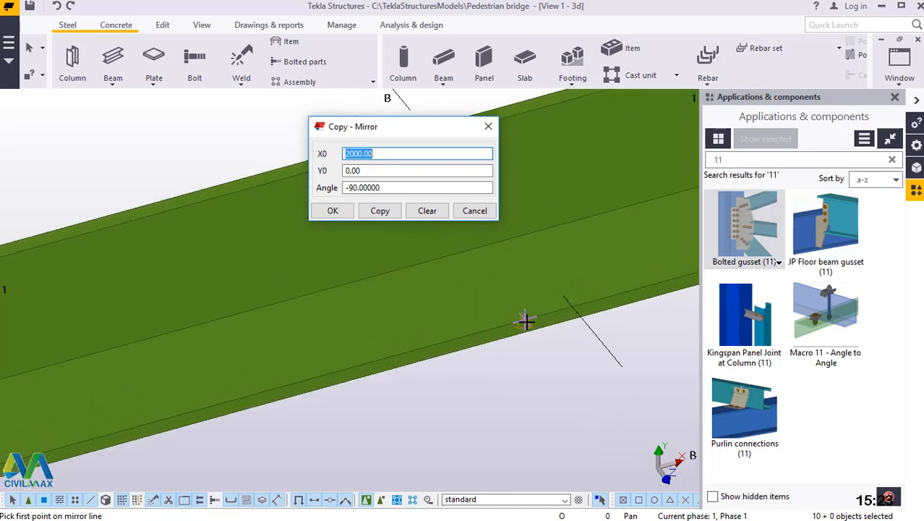
{"action": "scroll", "coordinate": [535, 358], "scroll_direction": "down", "scroll_amount": 2}
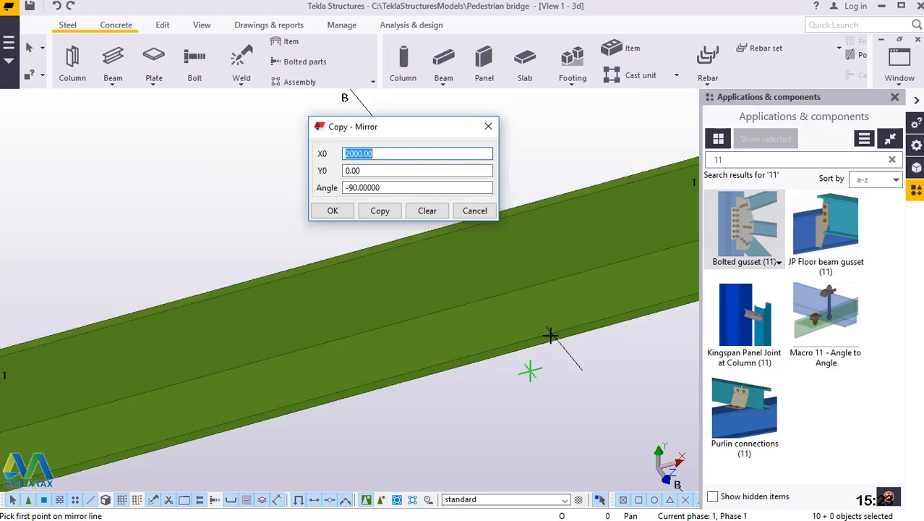
{"action": "scroll", "coordinate": [559, 289], "scroll_direction": "down", "scroll_amount": 2}
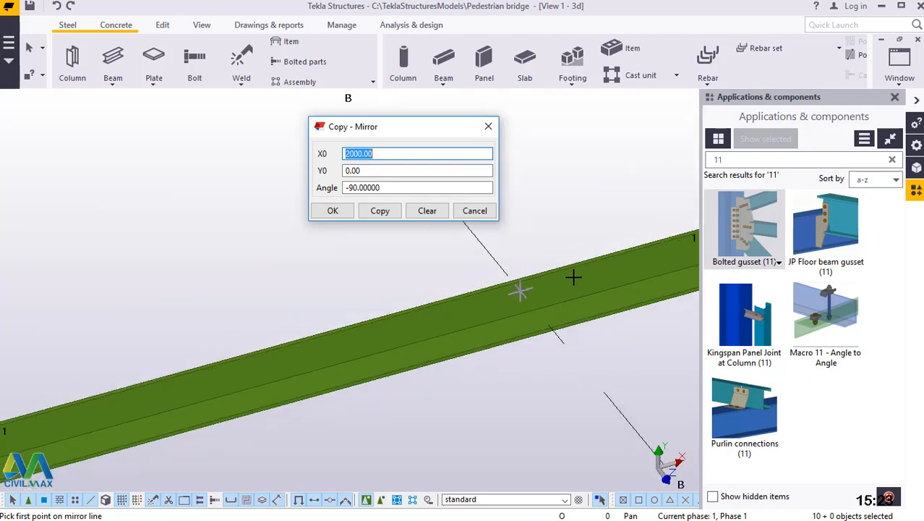
{"action": "scroll", "coordinate": [573, 277], "scroll_direction": "down", "scroll_amount": 2}
{"action": "scroll", "coordinate": [563, 296], "scroll_direction": "up", "scroll_amount": 3}
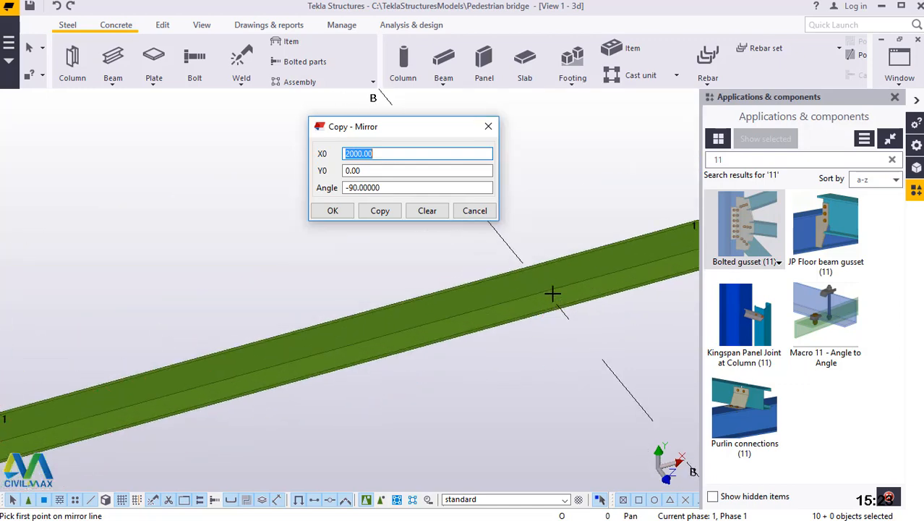
{"action": "scroll", "coordinate": [535, 286], "scroll_direction": "up", "scroll_amount": 2}
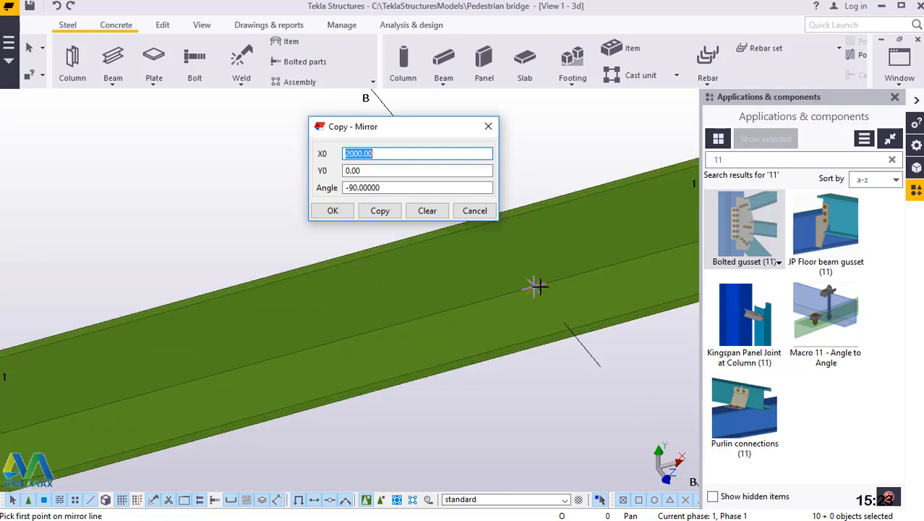
{"action": "scroll", "coordinate": [534, 287], "scroll_direction": "up", "scroll_amount": 1}
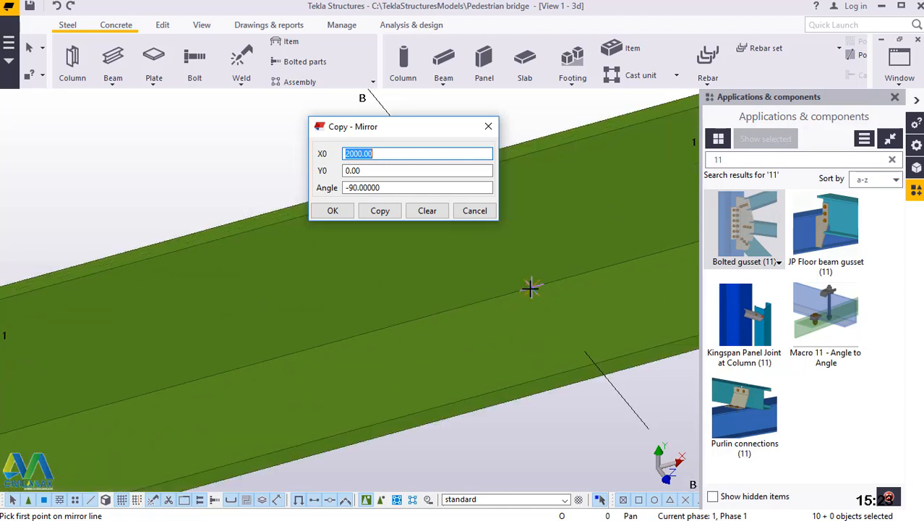
{"action": "left_click", "coordinate": [542, 378]}
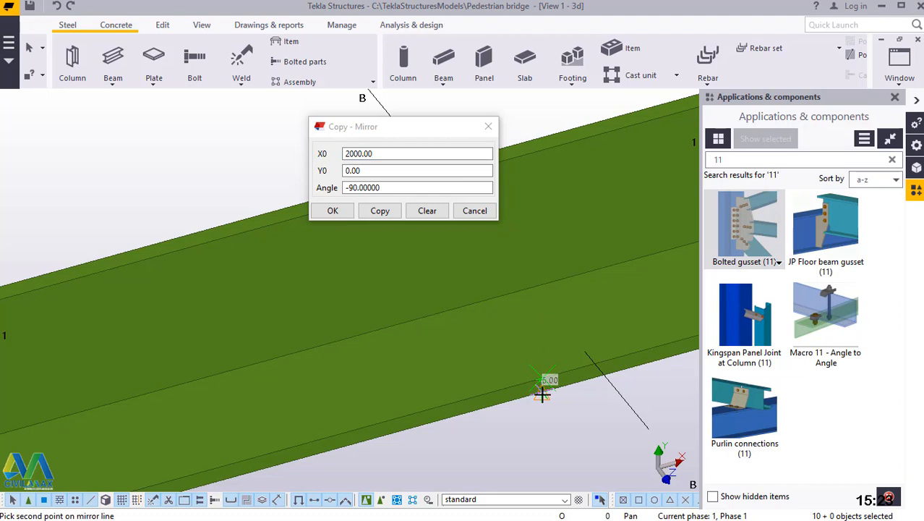
{"action": "scroll", "coordinate": [542, 392], "scroll_direction": "up", "scroll_amount": 1}
{"action": "scroll", "coordinate": [542, 393], "scroll_direction": "up", "scroll_amount": 1}
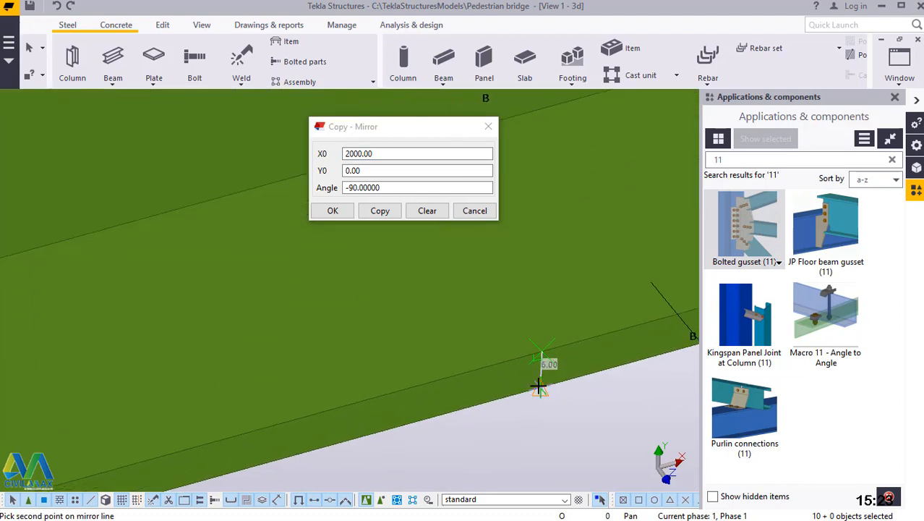
{"action": "left_click", "coordinate": [542, 390]}
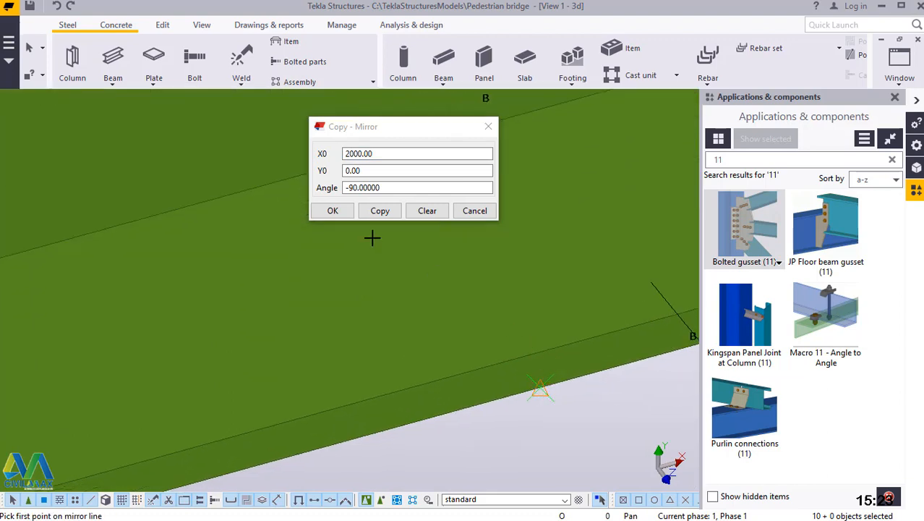
Create the mirrored copy of the selected bracing and gussets on the opposite half of the panel, and end the mirror command.
{"action": "left_click", "coordinate": [382, 211]}
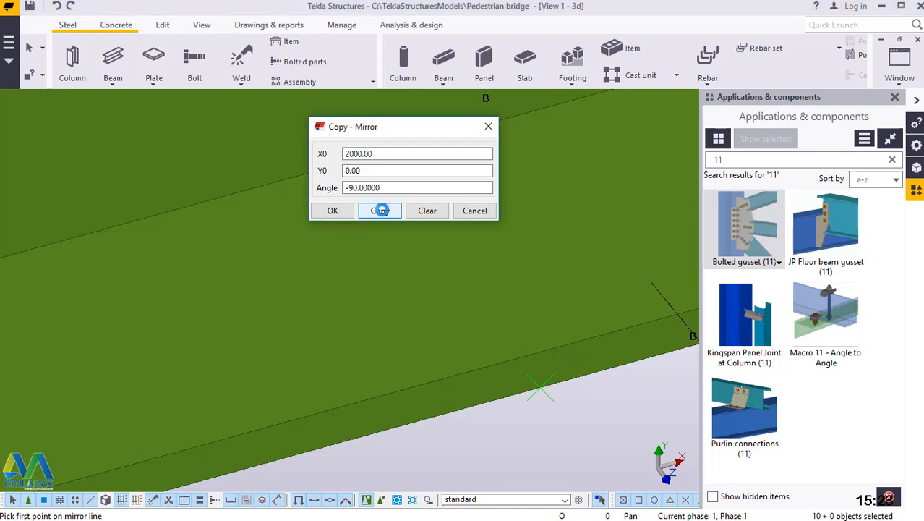
{"action": "left_click", "coordinate": [333, 211]}
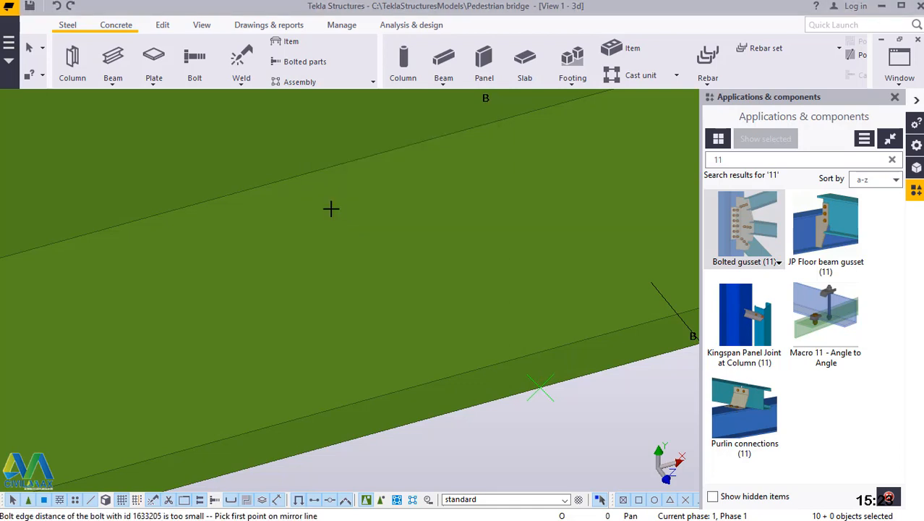
{"action": "right_click", "coordinate": [330, 206]}
{"action": "left_click", "coordinate": [361, 215]}
Redraw the view to clear the temporary outlines around the mirrored bracing.
{"action": "scroll", "coordinate": [499, 405], "scroll_direction": "up", "scroll_amount": 2}
{"action": "scroll", "coordinate": [505, 412], "scroll_direction": "down", "scroll_amount": 2}
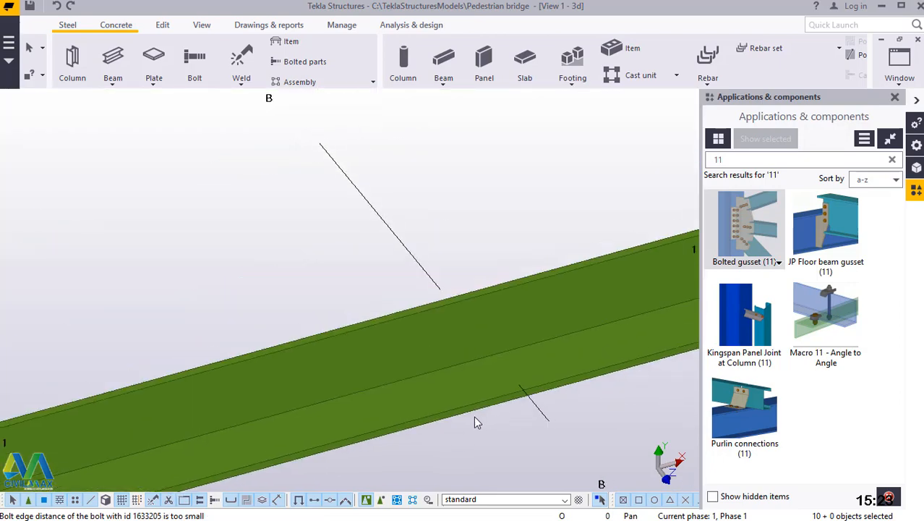
{"action": "scroll", "coordinate": [477, 405], "scroll_direction": "down", "scroll_amount": 3}
{"action": "scroll", "coordinate": [456, 423], "scroll_direction": "down", "scroll_amount": 5}
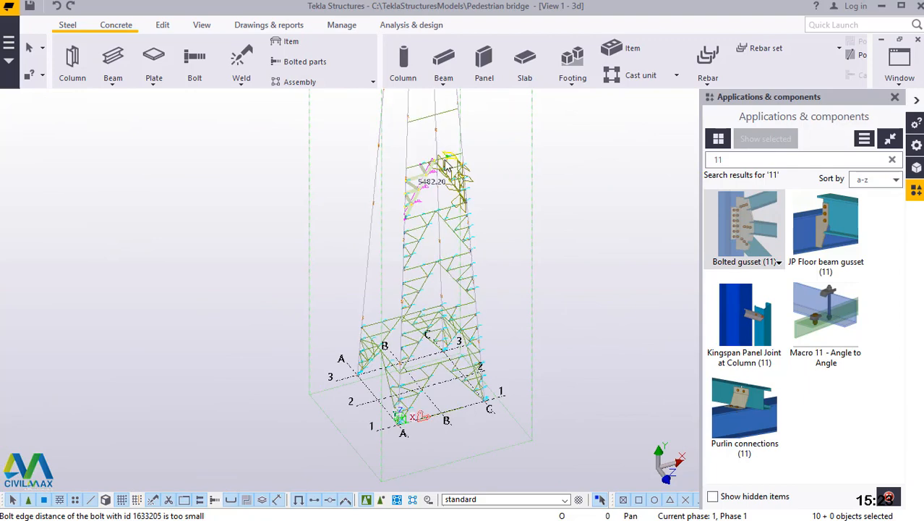
{"action": "scroll", "coordinate": [457, 156], "scroll_direction": "up", "scroll_amount": 4}
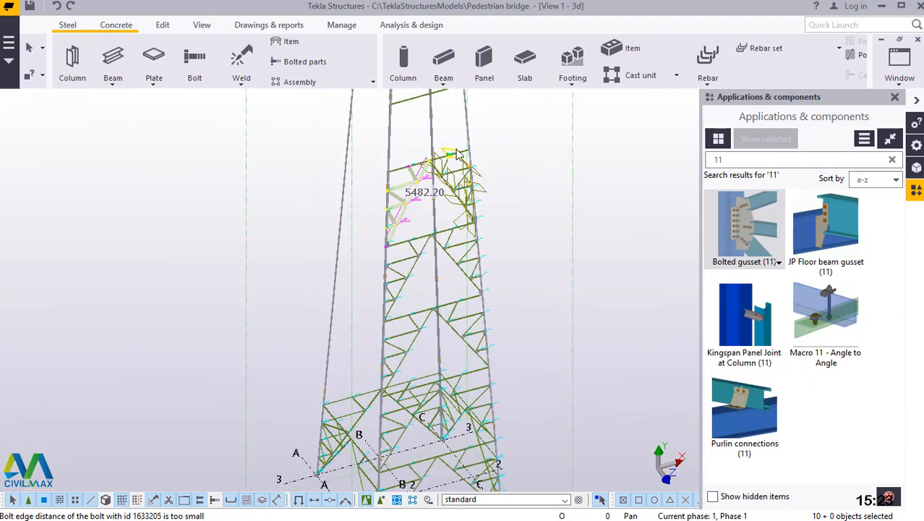
{"action": "right_click", "coordinate": [543, 151]}
{"action": "left_click", "coordinate": [598, 226]}
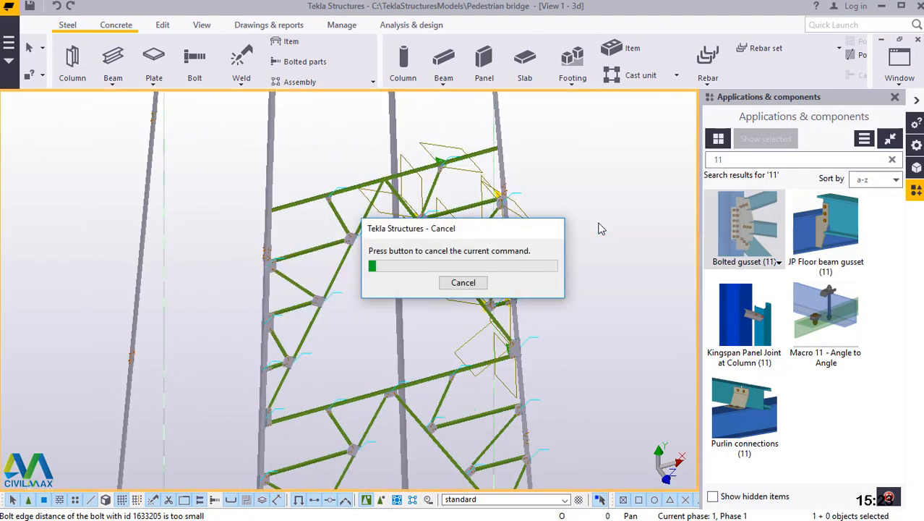
{"action": "scroll", "coordinate": [445, 379], "scroll_direction": "down", "scroll_amount": 7}
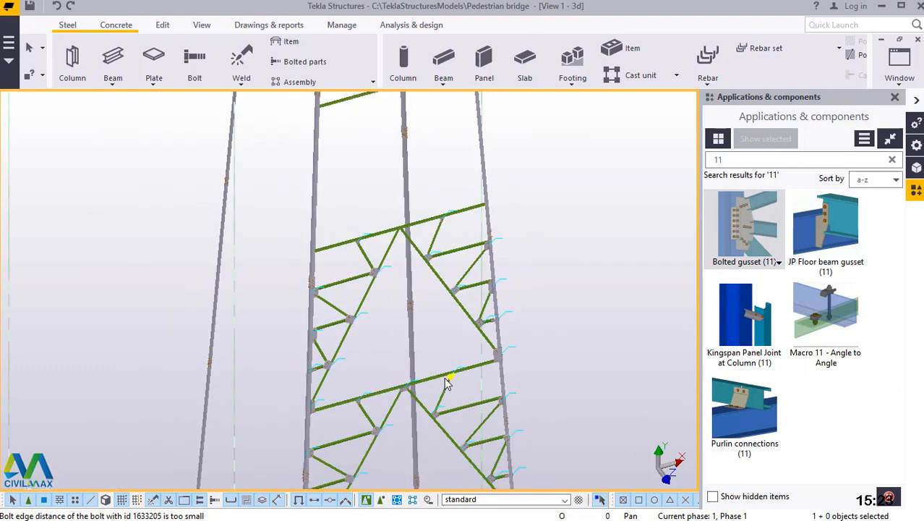
{"action": "scroll", "coordinate": [448, 184], "scroll_direction": "up", "scroll_amount": 2}
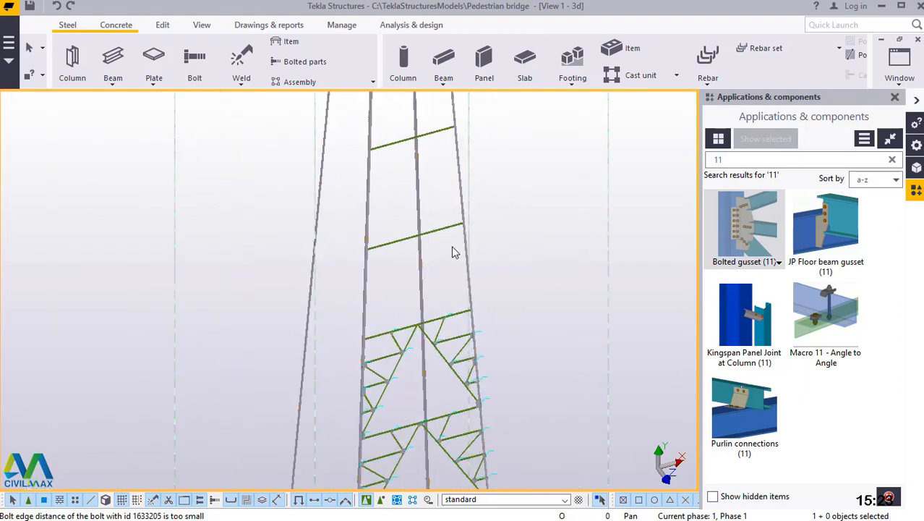
{"action": "scroll", "coordinate": [412, 337], "scroll_direction": "down", "scroll_amount": 5}
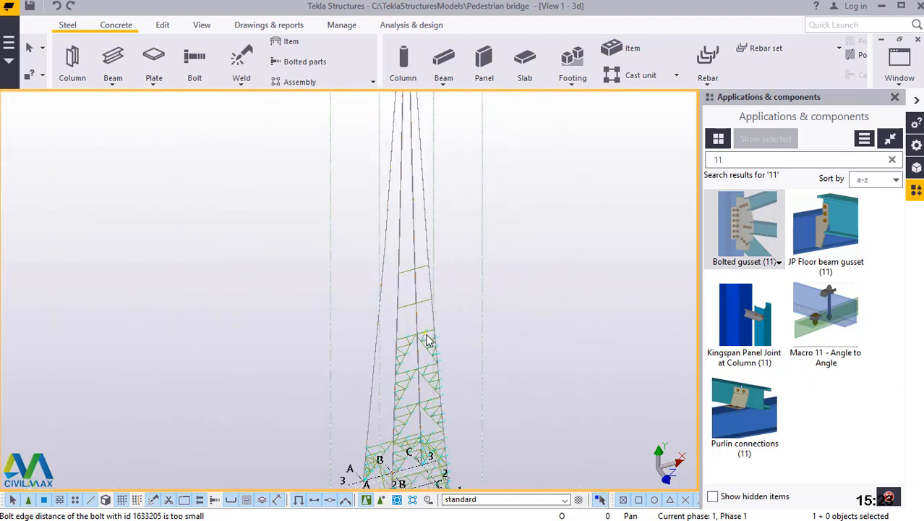
{"action": "scroll", "coordinate": [411, 338], "scroll_direction": "up", "scroll_amount": 5}
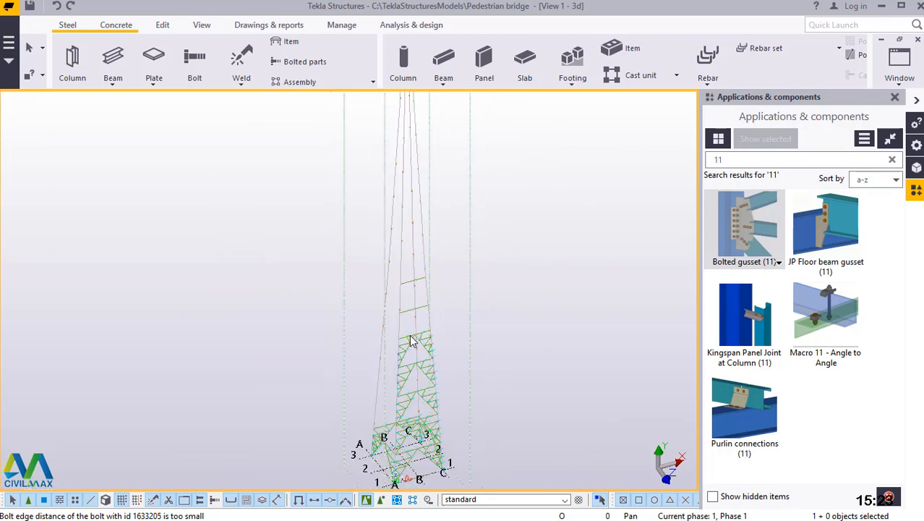
{"action": "scroll", "coordinate": [412, 331], "scroll_direction": "up", "scroll_amount": 10}
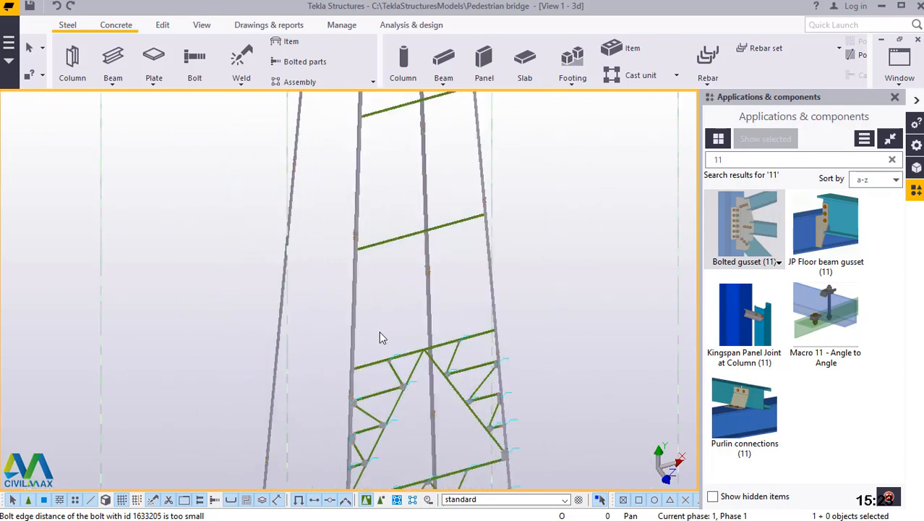
{"action": "scroll", "coordinate": [343, 381], "scroll_direction": "up", "scroll_amount": 8}
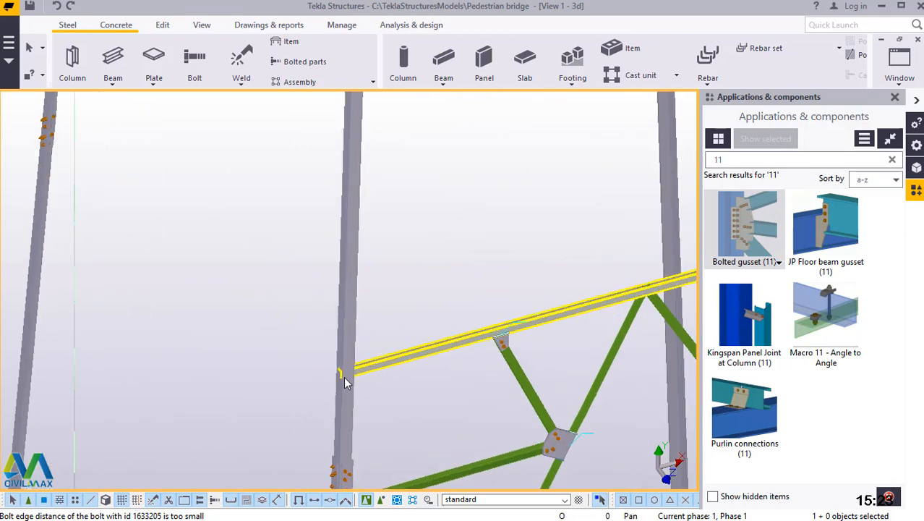
Place free points at the lower horizontal angle's end corner and on the adjacent edge of the column it meets.
{"action": "scroll", "coordinate": [335, 365], "scroll_direction": "up", "scroll_amount": 3}
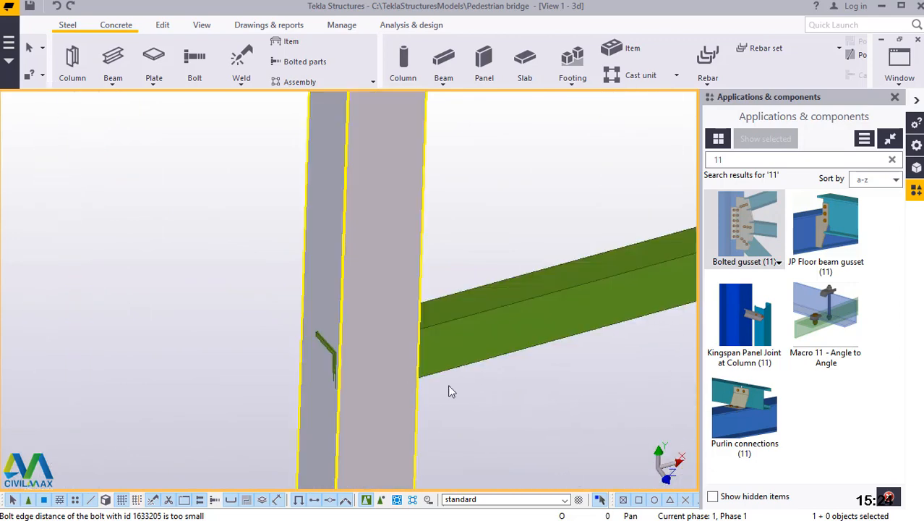
{"action": "left_click", "coordinate": [165, 25]}
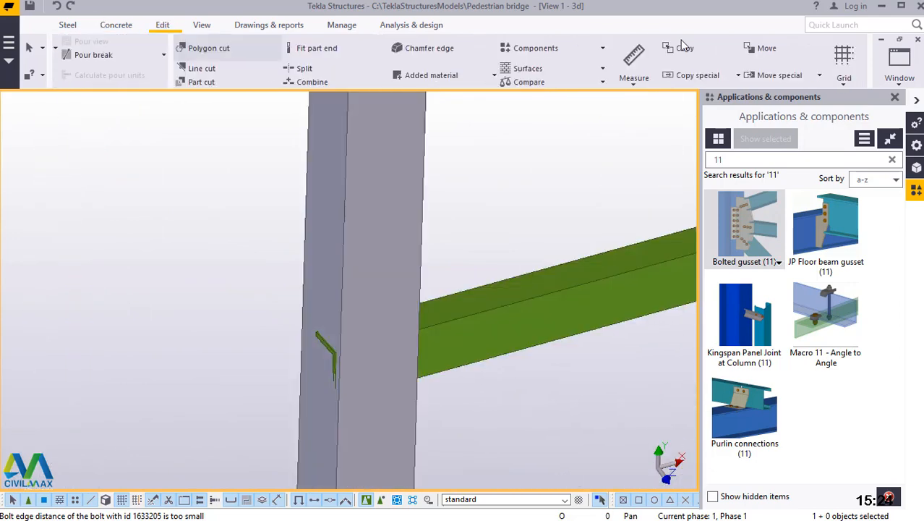
{"action": "left_click", "coordinate": [764, 79]}
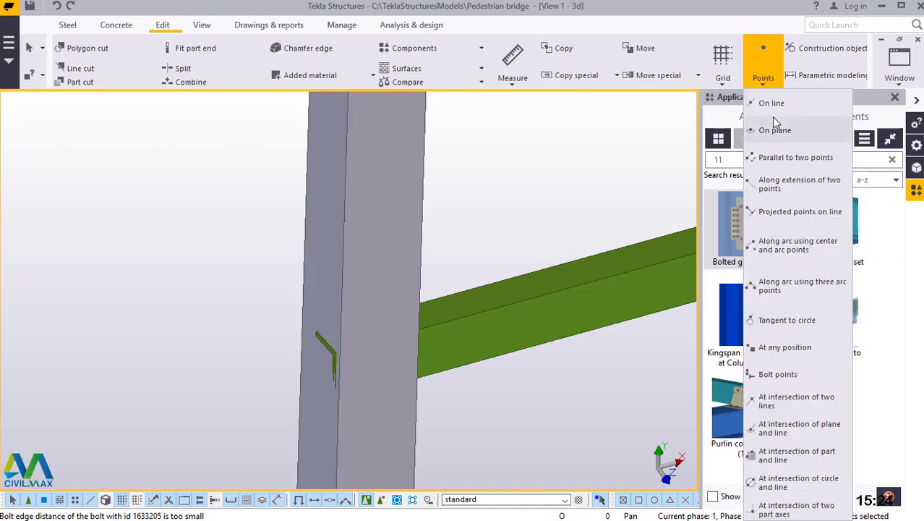
{"action": "left_click", "coordinate": [788, 347]}
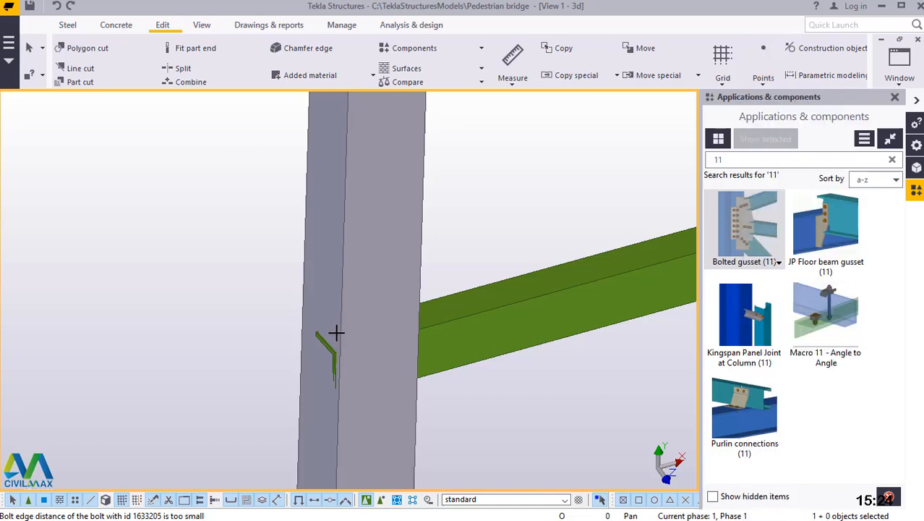
{"action": "scroll", "coordinate": [334, 359], "scroll_direction": "up", "scroll_amount": 3}
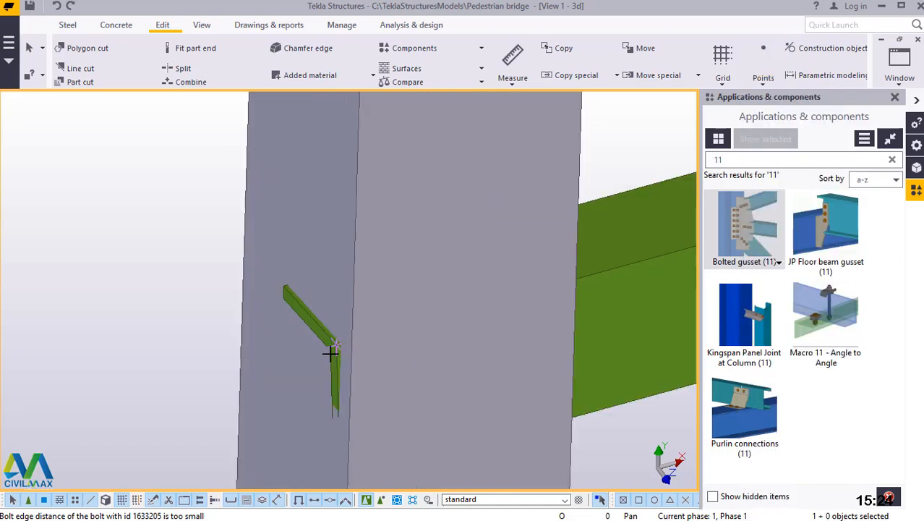
{"action": "scroll", "coordinate": [340, 347], "scroll_direction": "up", "scroll_amount": 2}
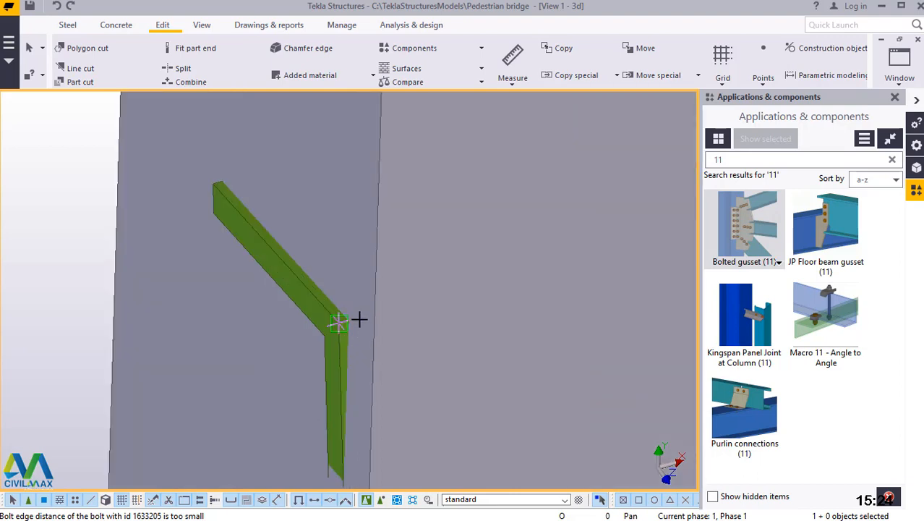
{"action": "scroll", "coordinate": [360, 319], "scroll_direction": "up", "scroll_amount": 2}
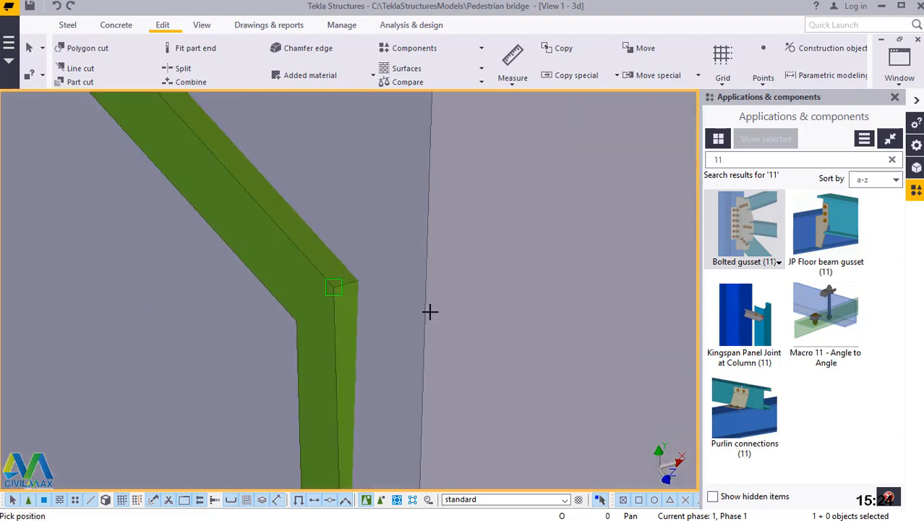
{"action": "scroll", "coordinate": [326, 399], "scroll_direction": "down", "scroll_amount": 2}
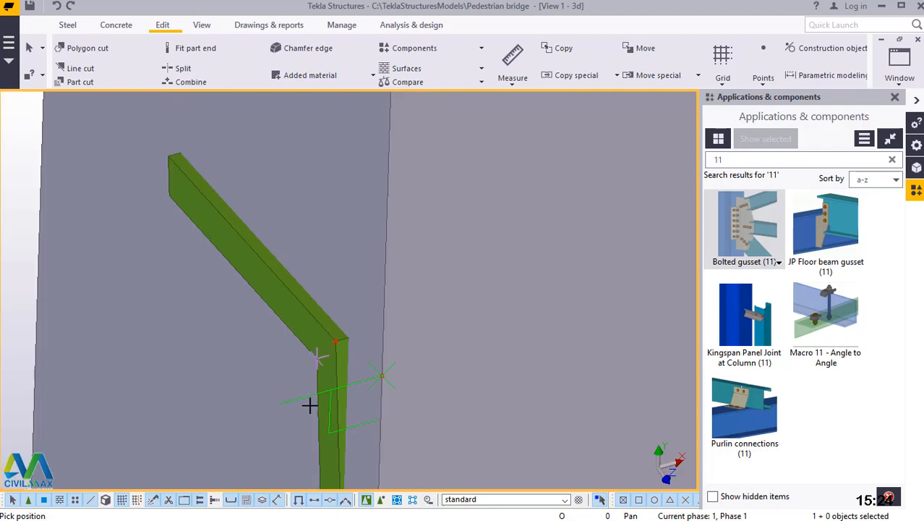
{"action": "scroll", "coordinate": [383, 418], "scroll_direction": "down", "scroll_amount": 3}
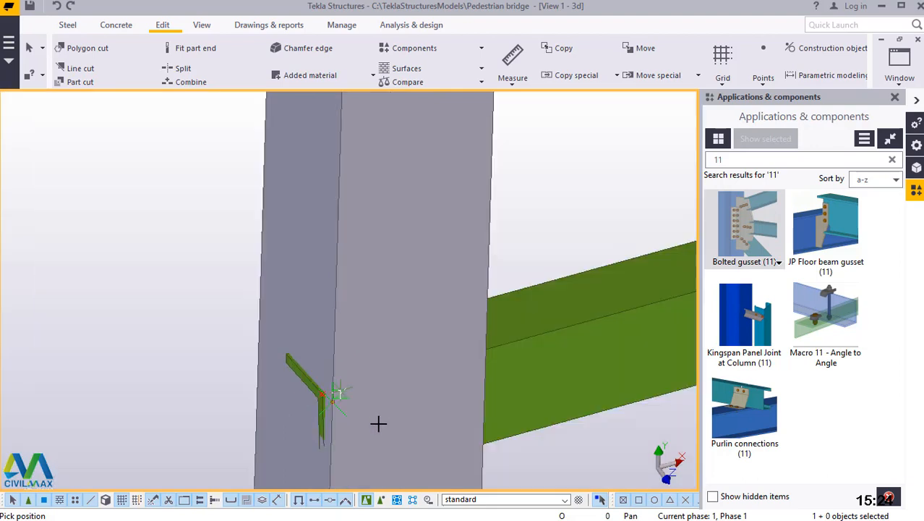
Add points at the upper horizontal angle's end corner and on the adjacent column edge, on the same column.
{"action": "scroll", "coordinate": [383, 415], "scroll_direction": "down", "scroll_amount": 2}
{"action": "scroll", "coordinate": [383, 414], "scroll_direction": "down", "scroll_amount": 5}
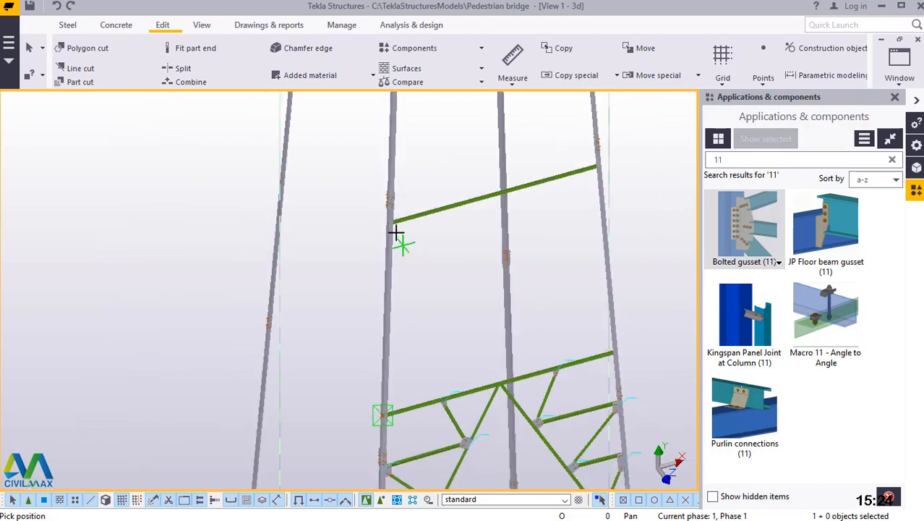
{"action": "scroll", "coordinate": [390, 220], "scroll_direction": "up", "scroll_amount": 3}
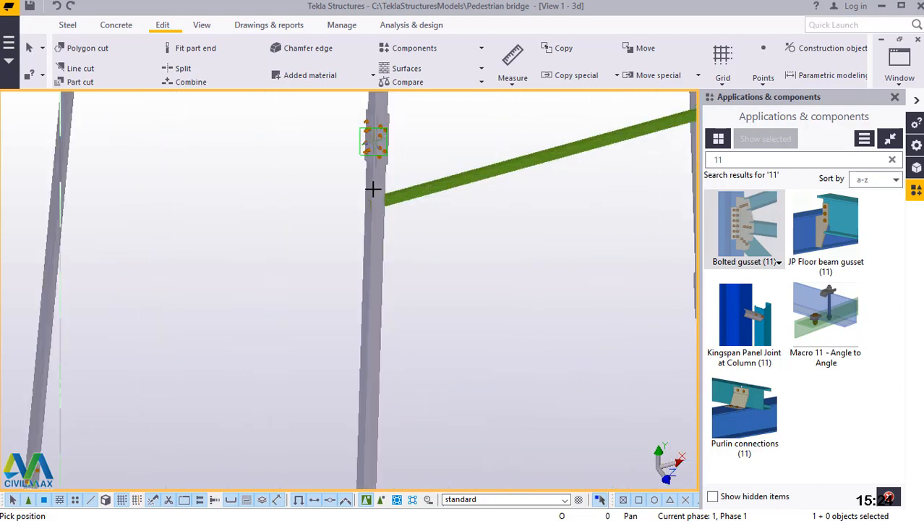
{"action": "scroll", "coordinate": [374, 189], "scroll_direction": "up", "scroll_amount": 2}
{"action": "scroll", "coordinate": [338, 221], "scroll_direction": "up", "scroll_amount": 2}
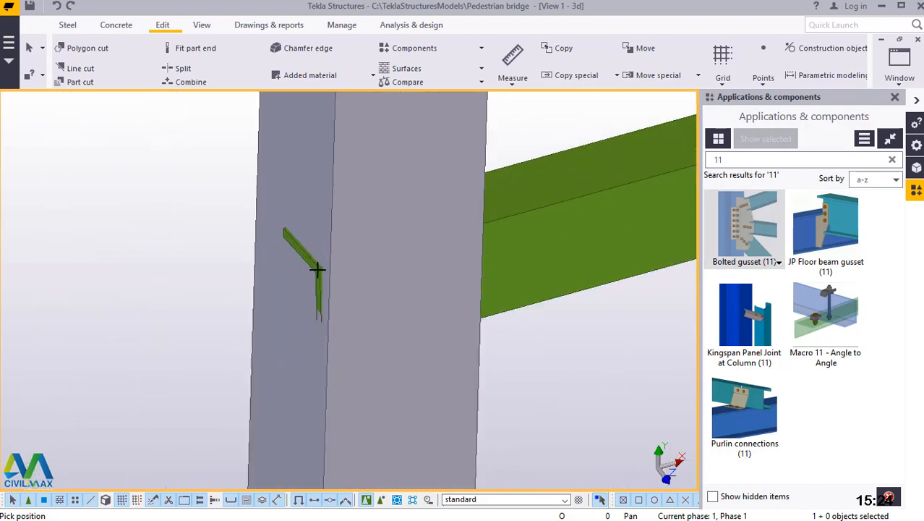
{"action": "scroll", "coordinate": [315, 278], "scroll_direction": "up", "scroll_amount": 2}
{"action": "scroll", "coordinate": [316, 290], "scroll_direction": "up", "scroll_amount": 1}
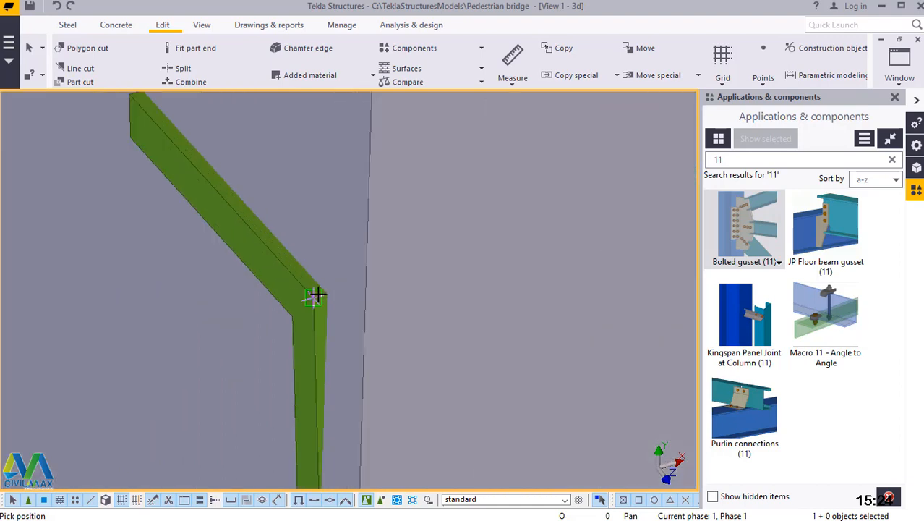
{"action": "left_click", "coordinate": [367, 336]}
{"action": "scroll", "coordinate": [288, 327], "scroll_direction": "down", "scroll_amount": 3}
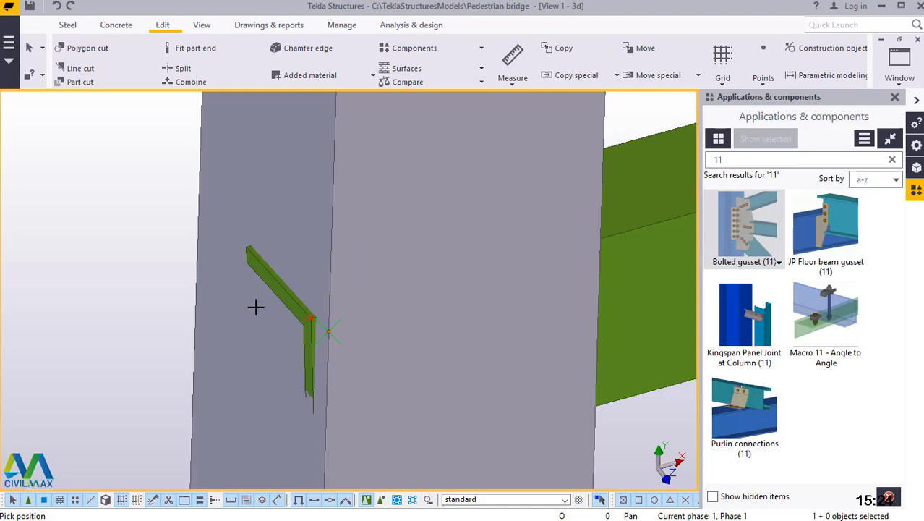
Add a point at the midpoint of the upper horizontal angle's corner edge and end the point command.
{"action": "scroll", "coordinate": [255, 307], "scroll_direction": "down", "scroll_amount": 4}
{"action": "scroll", "coordinate": [258, 298], "scroll_direction": "down", "scroll_amount": 3}
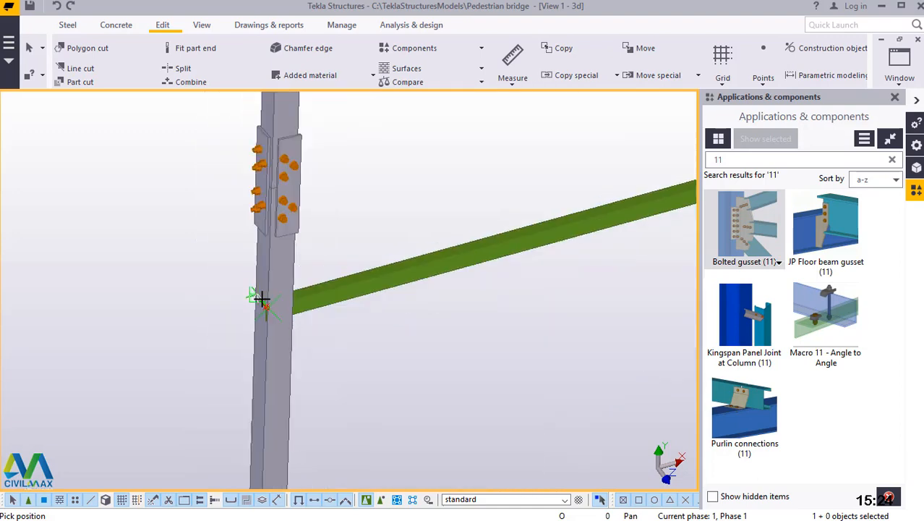
{"action": "scroll", "coordinate": [639, 180], "scroll_direction": "up", "scroll_amount": 2}
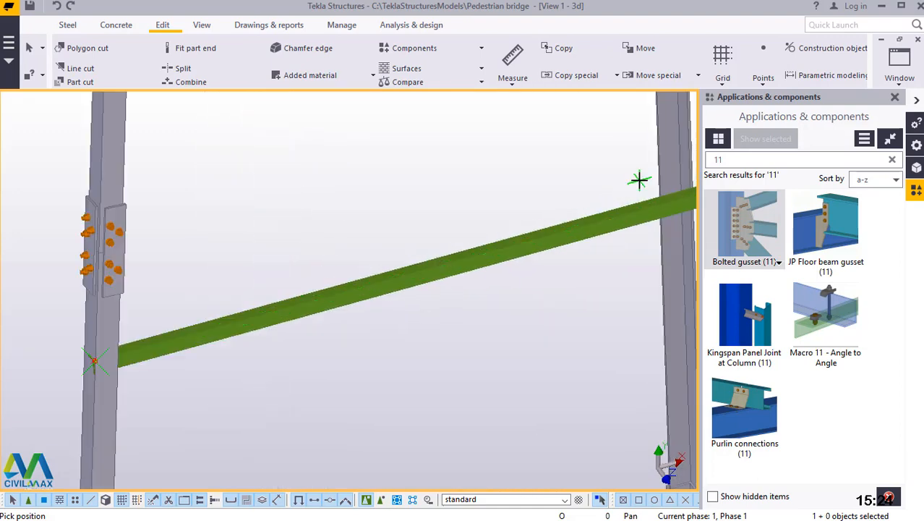
{"action": "scroll", "coordinate": [630, 220], "scroll_direction": "up", "scroll_amount": 3}
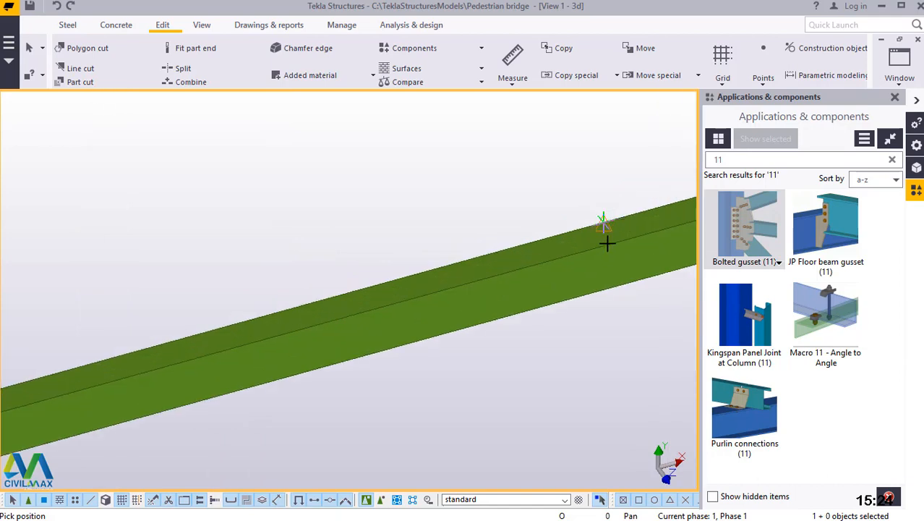
{"action": "scroll", "coordinate": [600, 246], "scroll_direction": "up", "scroll_amount": 2}
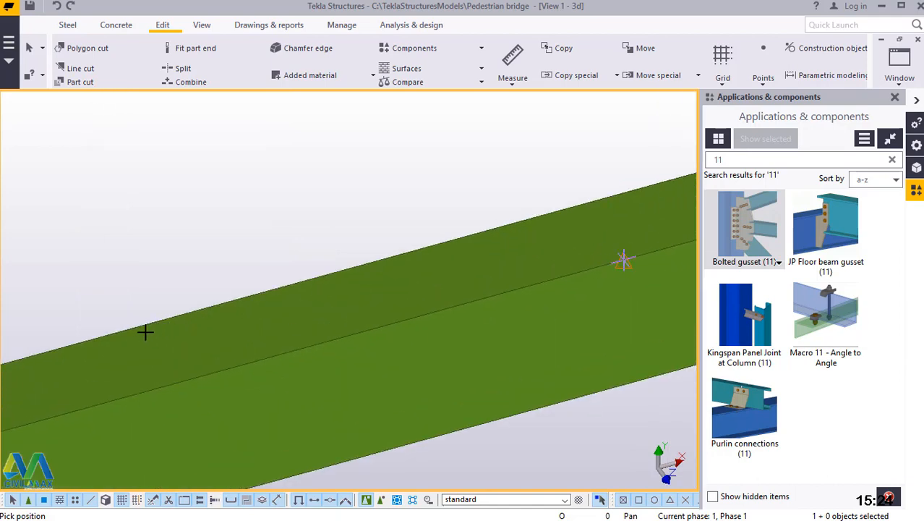
{"action": "scroll", "coordinate": [147, 330], "scroll_direction": "down", "scroll_amount": 4}
{"action": "scroll", "coordinate": [526, 238], "scroll_direction": "down", "scroll_amount": 3}
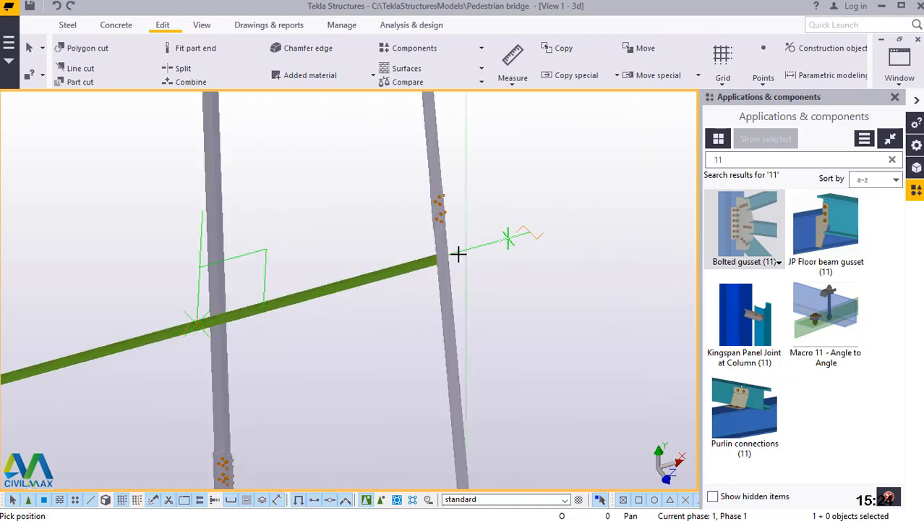
{"action": "scroll", "coordinate": [436, 259], "scroll_direction": "up", "scroll_amount": 2}
{"action": "scroll", "coordinate": [447, 254], "scroll_direction": "up", "scroll_amount": 3}
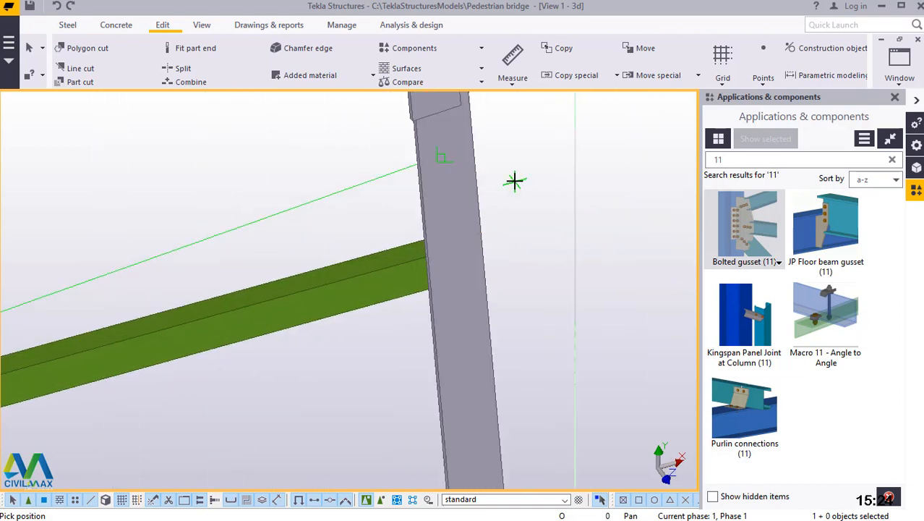
{"action": "right_click", "coordinate": [540, 189]}
{"action": "left_click", "coordinate": [551, 191]}
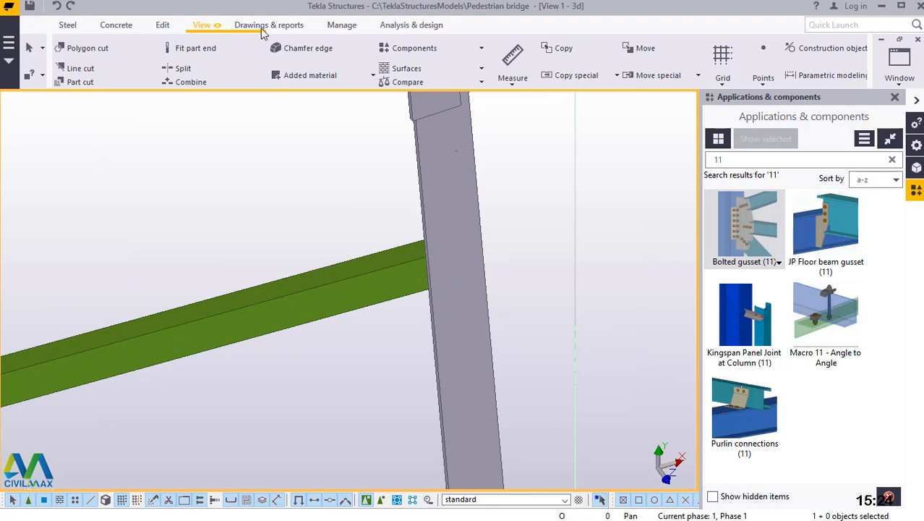
Rotate the view about the opposite column and place points at the upper horizontal's end corner and the column edge there.
{"action": "left_click", "coordinate": [201, 24]}
{"action": "left_click", "coordinate": [505, 70]}
{"action": "left_click", "coordinate": [508, 83]}
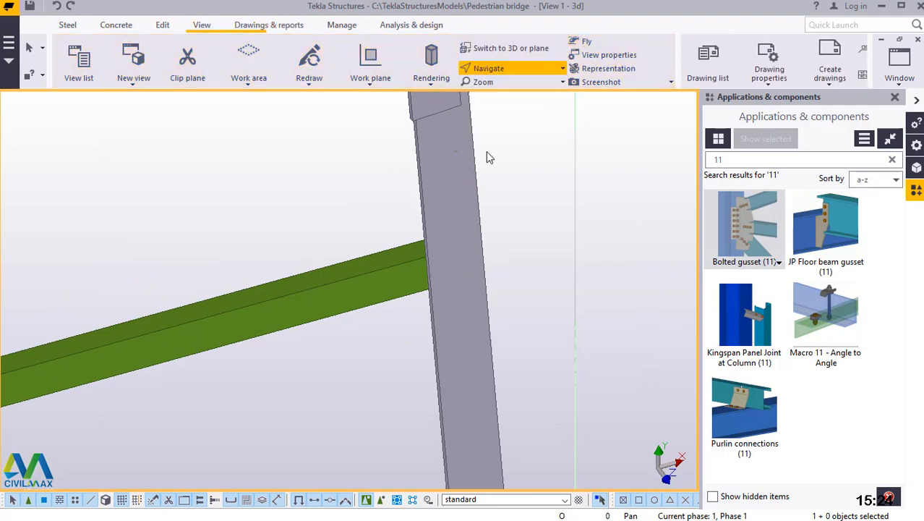
{"action": "left_click", "coordinate": [457, 264]}
{"action": "middle_click_drag", "start_coordinate": [455, 264], "coordinate": [293, 223], "text": "ctrl"}
{"action": "scroll", "coordinate": [498, 241], "scroll_direction": "up", "scroll_amount": 3}
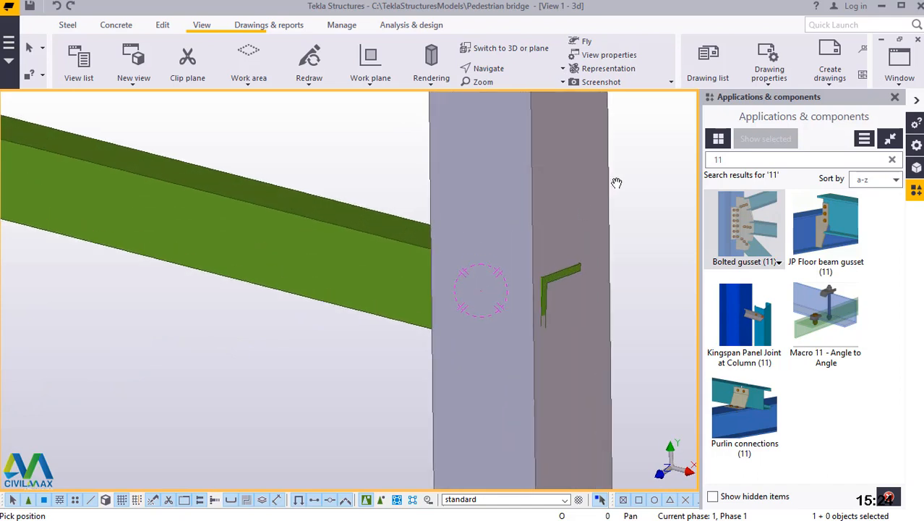
{"action": "right_click", "coordinate": [618, 178]}
{"action": "left_click", "coordinate": [482, 298]}
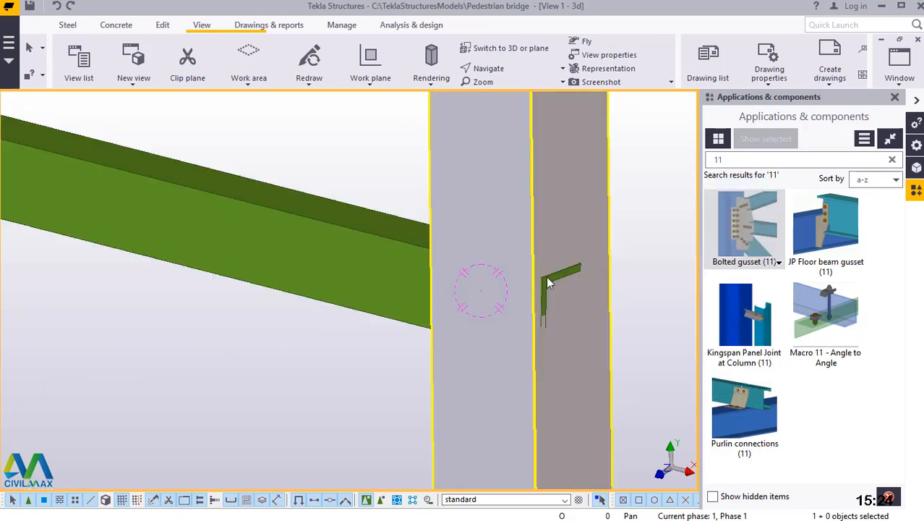
{"action": "left_click", "coordinate": [164, 26]}
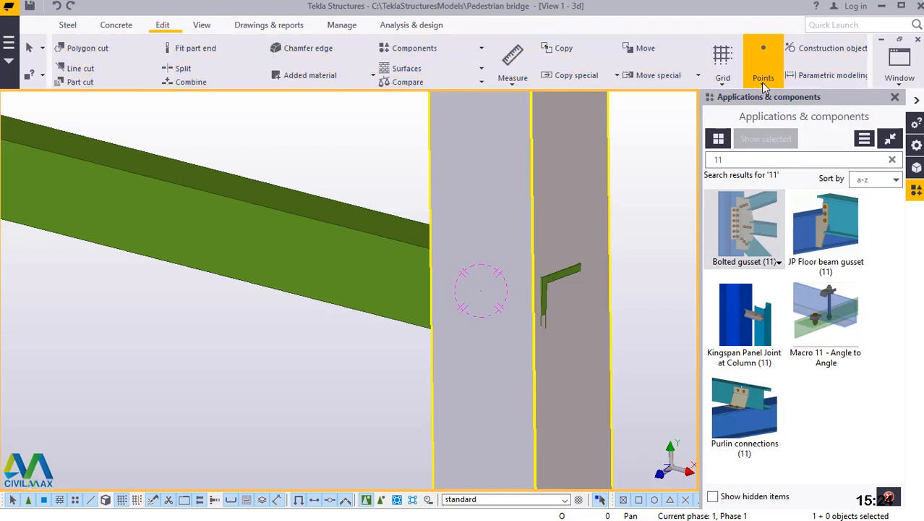
{"action": "left_click", "coordinate": [764, 80]}
{"action": "left_click", "coordinate": [788, 346]}
{"action": "scroll", "coordinate": [542, 273], "scroll_direction": "up", "scroll_amount": 2}
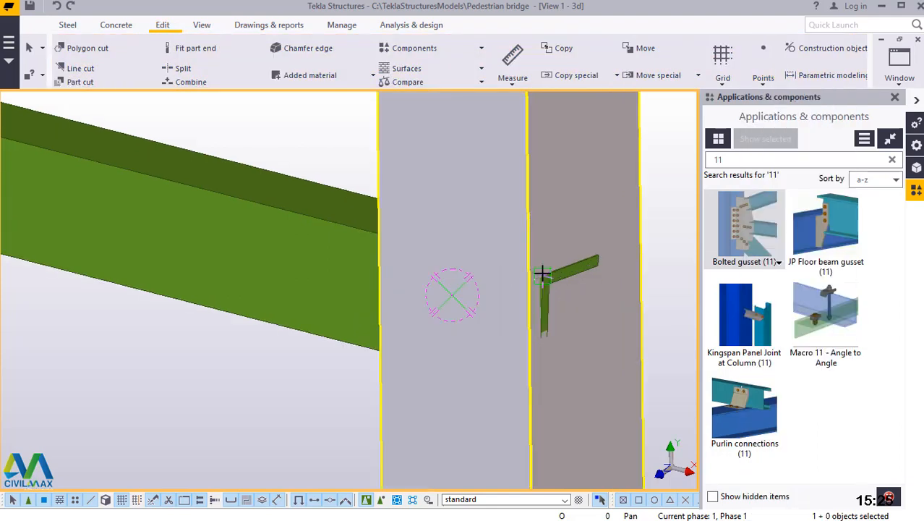
{"action": "scroll", "coordinate": [543, 272], "scroll_direction": "up", "scroll_amount": 3}
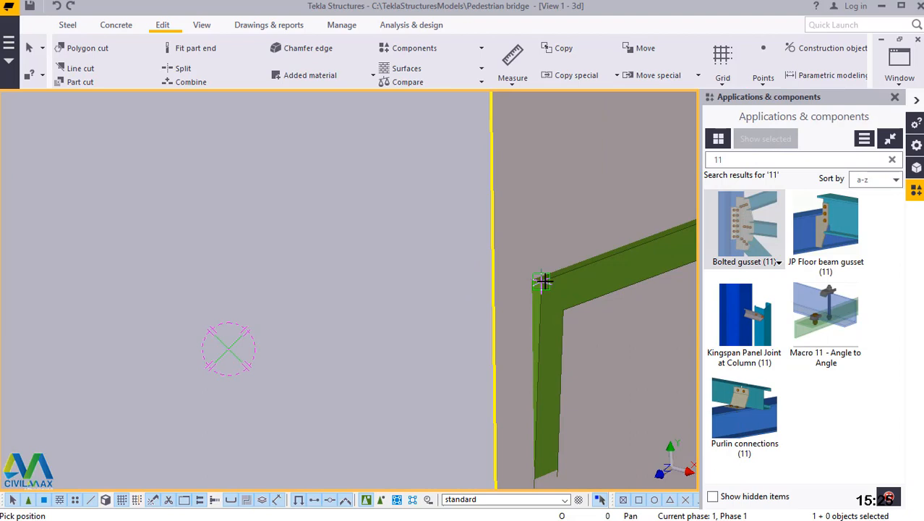
{"action": "left_click", "coordinate": [543, 282]}
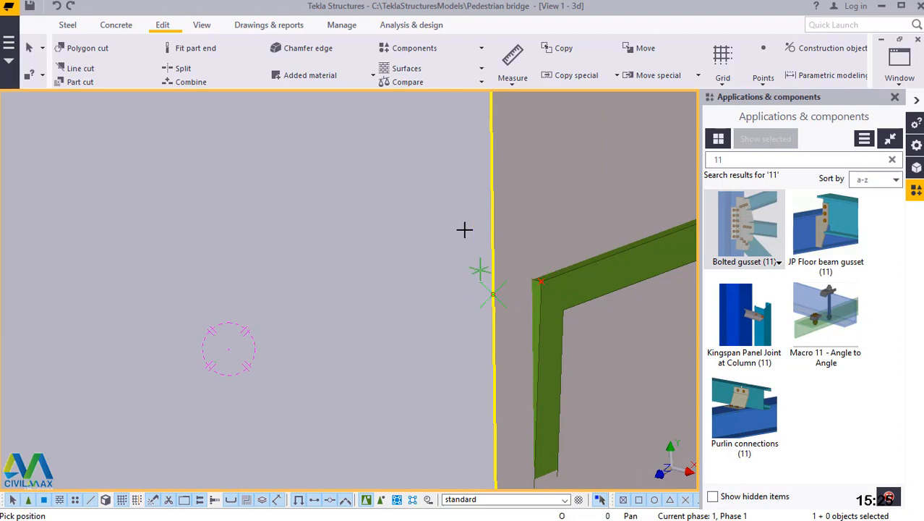
Place points at the lower horizontal's end corner and the edge of the opposite column, and end the point command.
{"action": "scroll", "coordinate": [464, 230], "scroll_direction": "down", "scroll_amount": 2}
{"action": "scroll", "coordinate": [483, 225], "scroll_direction": "down", "scroll_amount": 3}
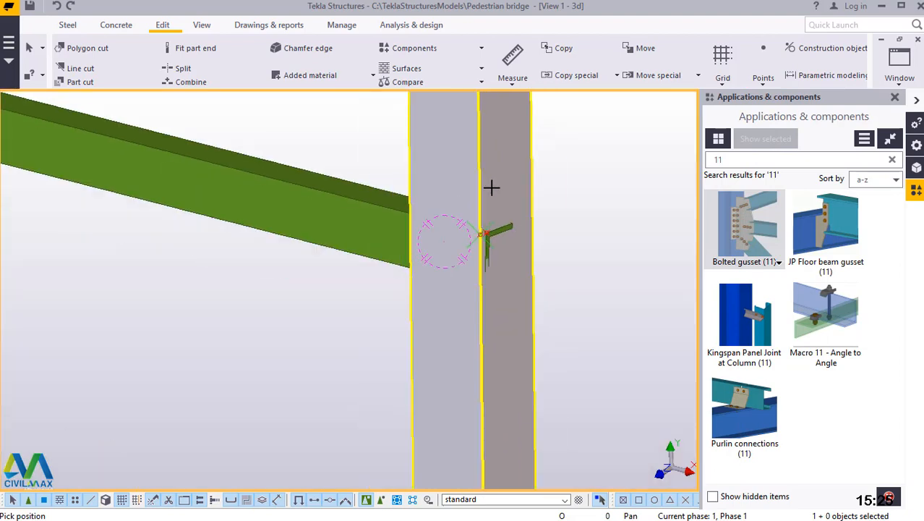
{"action": "scroll", "coordinate": [491, 188], "scroll_direction": "down", "scroll_amount": 5}
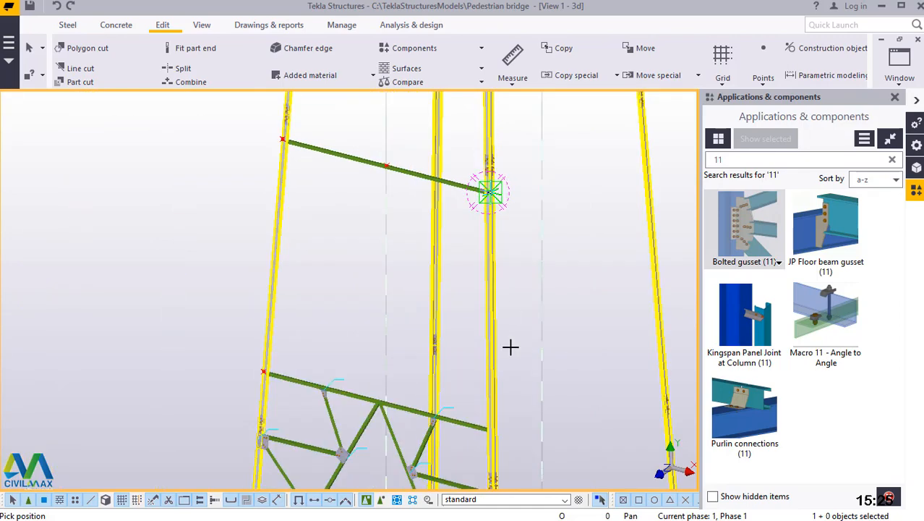
{"action": "scroll", "coordinate": [480, 420], "scroll_direction": "up", "scroll_amount": 5}
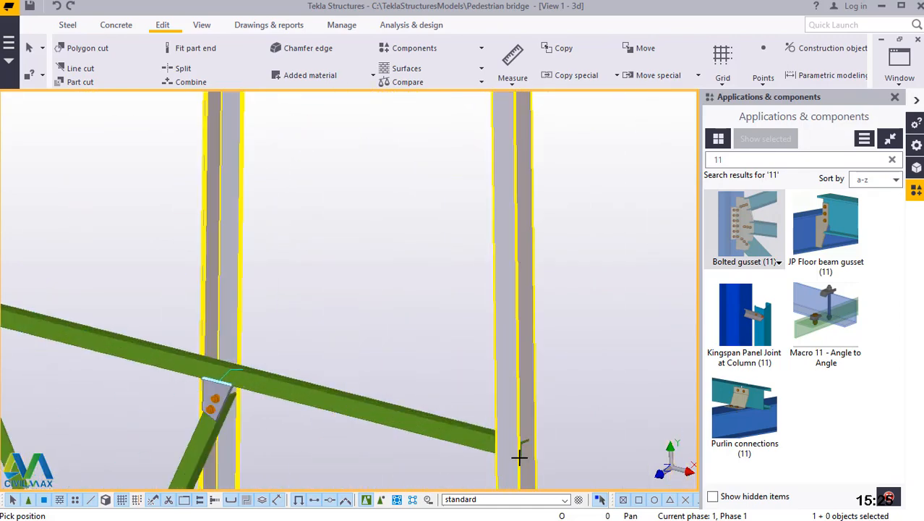
{"action": "scroll", "coordinate": [527, 451], "scroll_direction": "up", "scroll_amount": 2}
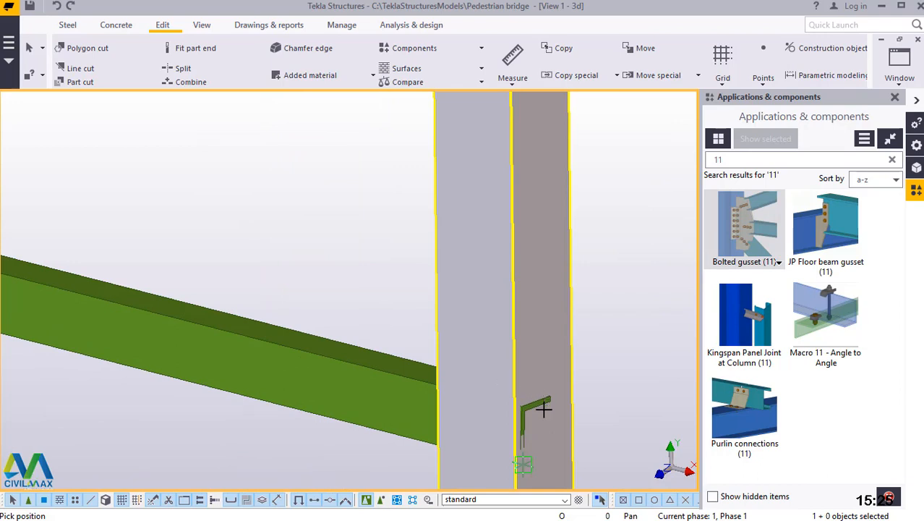
{"action": "scroll", "coordinate": [543, 410], "scroll_direction": "up", "scroll_amount": 5}
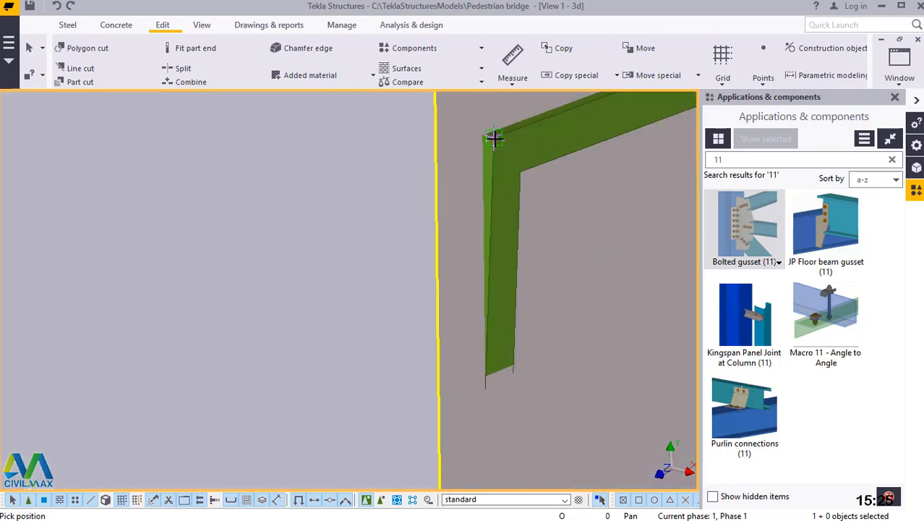
{"action": "right_click", "coordinate": [437, 174]}
{"action": "left_click", "coordinate": [475, 181]}
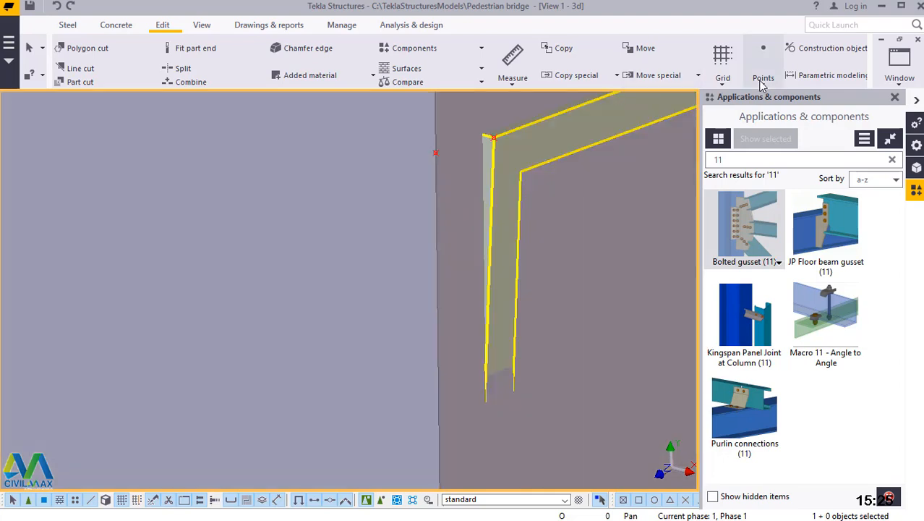
Add one divided-line point midway between the lower and upper horizontals' edge points on the current column.
{"action": "left_click", "coordinate": [762, 83]}
{"action": "left_click", "coordinate": [788, 102]}
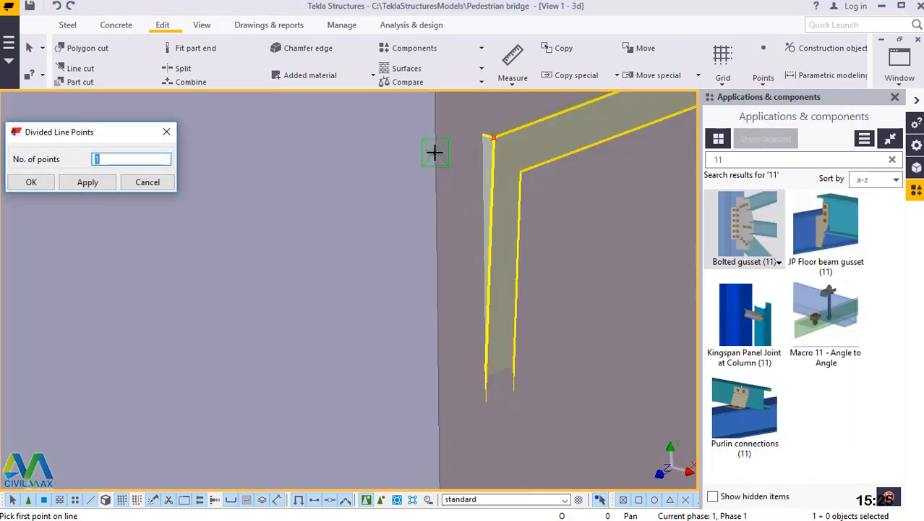
{"action": "left_click", "coordinate": [509, 350]}
{"action": "scroll", "coordinate": [520, 381], "scroll_direction": "down", "scroll_amount": 5}
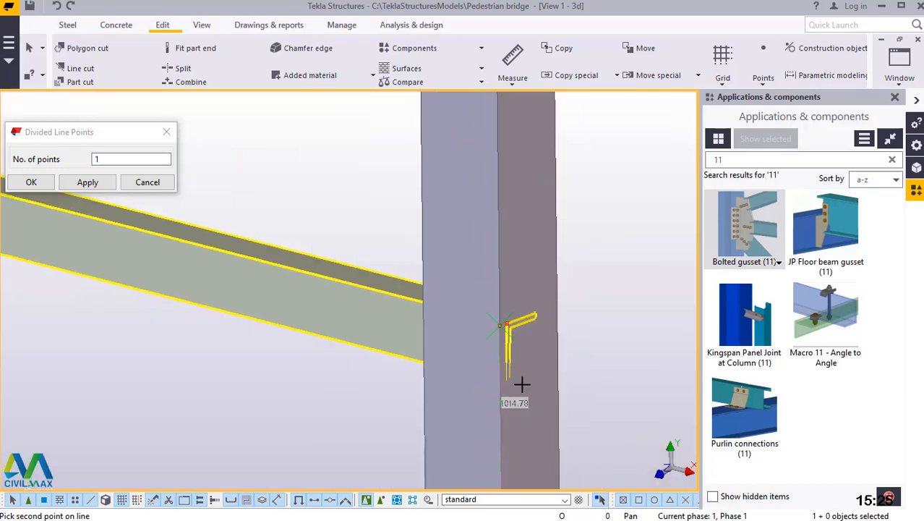
{"action": "scroll", "coordinate": [522, 384], "scroll_direction": "down", "scroll_amount": 4}
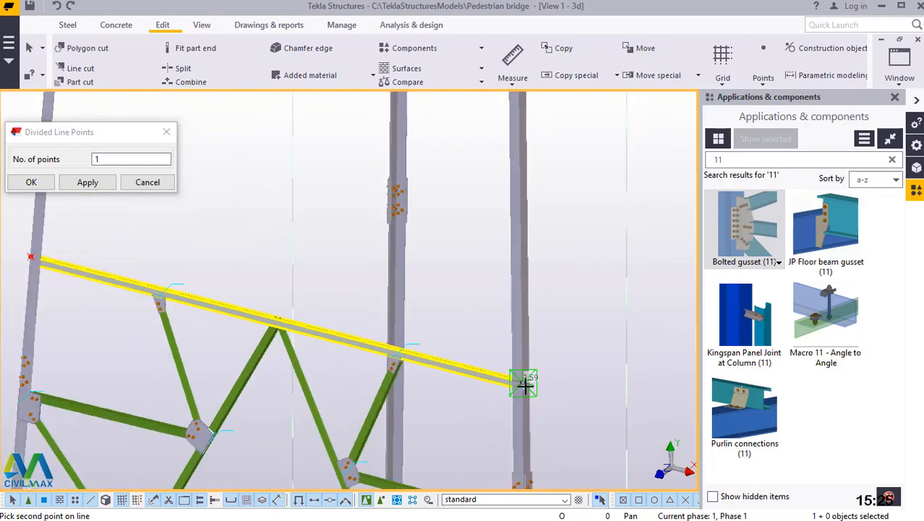
{"action": "scroll", "coordinate": [526, 381], "scroll_direction": "down", "scroll_amount": 6}
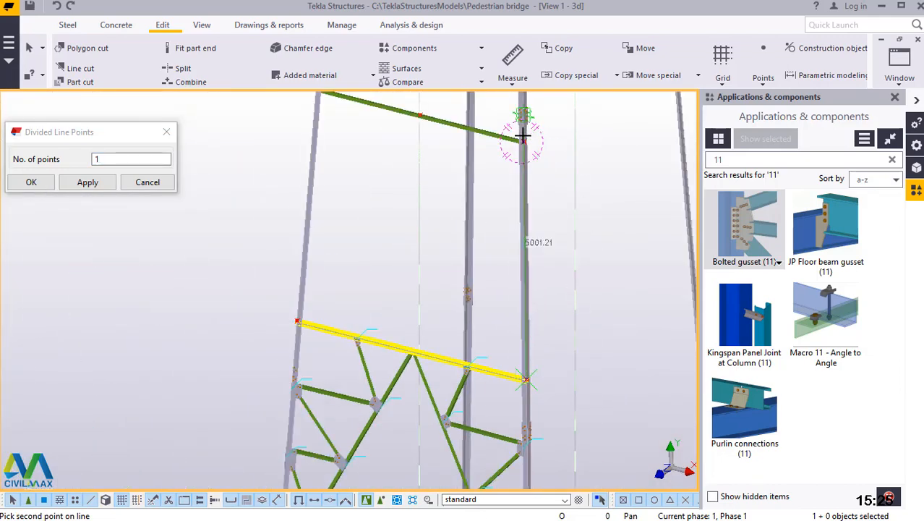
{"action": "scroll", "coordinate": [522, 134], "scroll_direction": "up", "scroll_amount": 8}
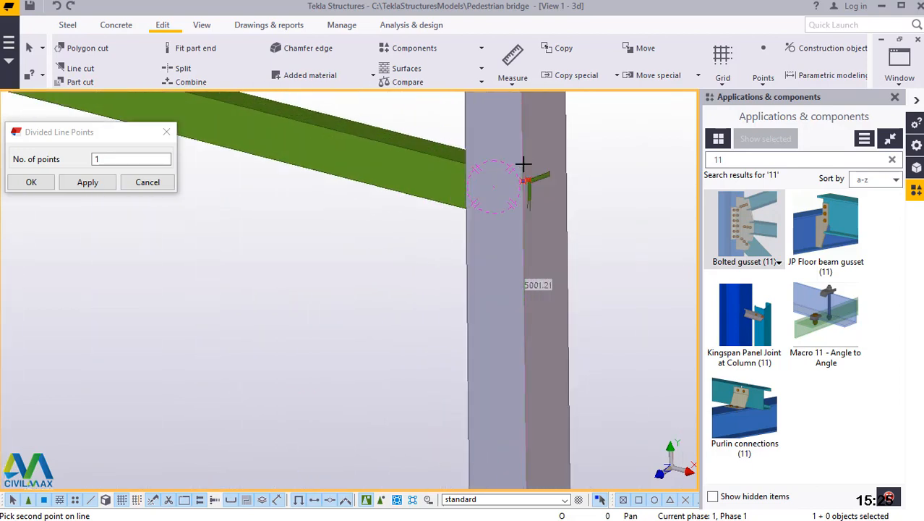
{"action": "scroll", "coordinate": [523, 168], "scroll_direction": "up", "scroll_amount": 8}
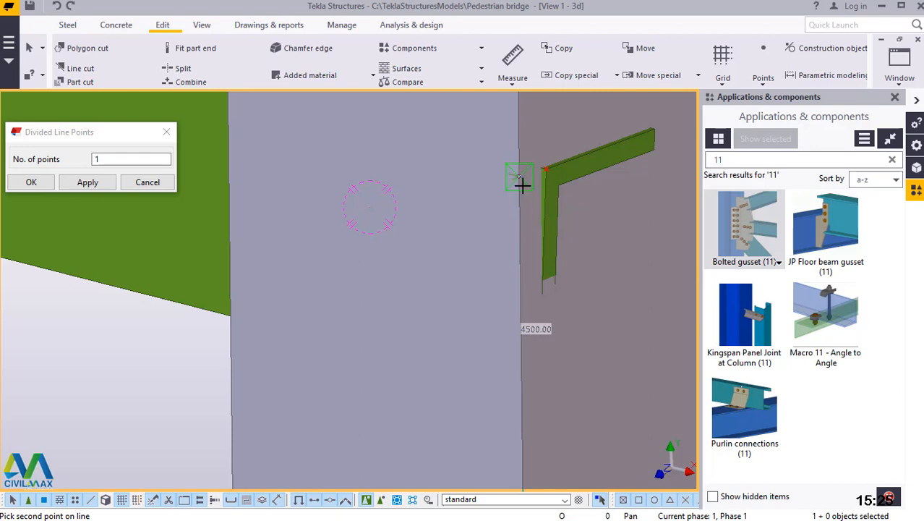
{"action": "scroll", "coordinate": [595, 231], "scroll_direction": "down", "scroll_amount": 1}
{"action": "scroll", "coordinate": [567, 189], "scroll_direction": "down", "scroll_amount": 5}
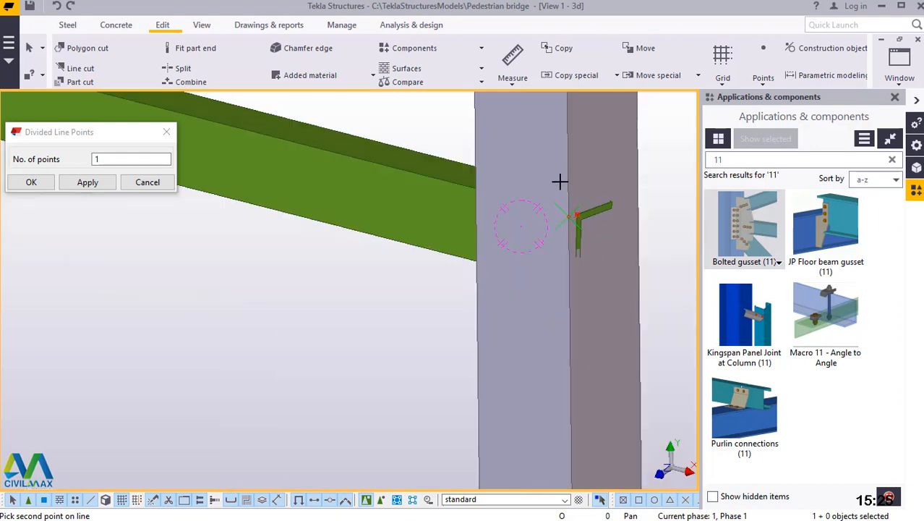
{"action": "left_click", "coordinate": [557, 176]}
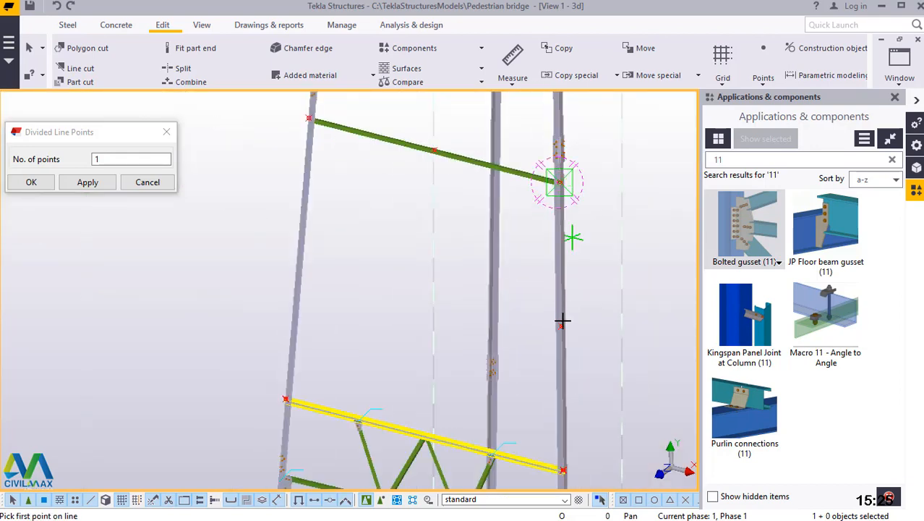
Add one divided-line point midway between the upper and lower edge points on the opposite column, and close the point settings.
{"action": "scroll", "coordinate": [307, 115], "scroll_direction": "up", "scroll_amount": 2}
{"action": "scroll", "coordinate": [306, 116], "scroll_direction": "up", "scroll_amount": 5}
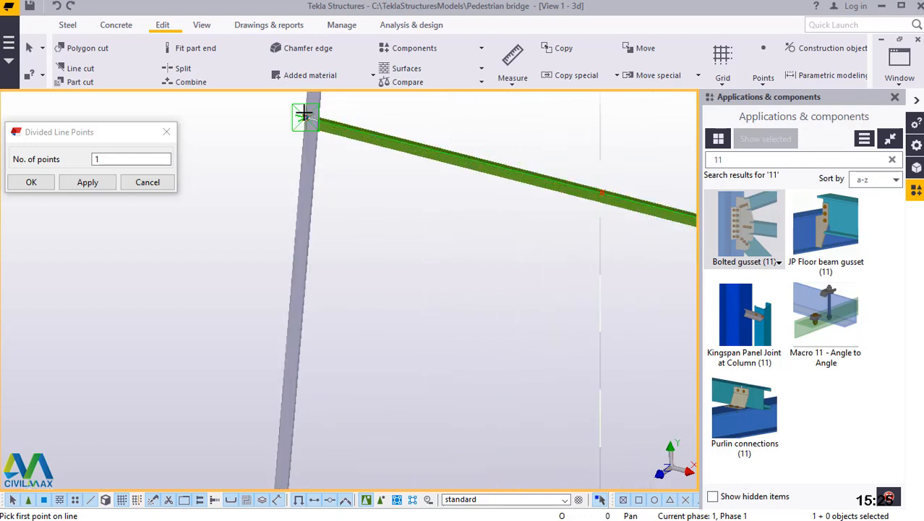
{"action": "scroll", "coordinate": [308, 142], "scroll_direction": "up", "scroll_amount": 1}
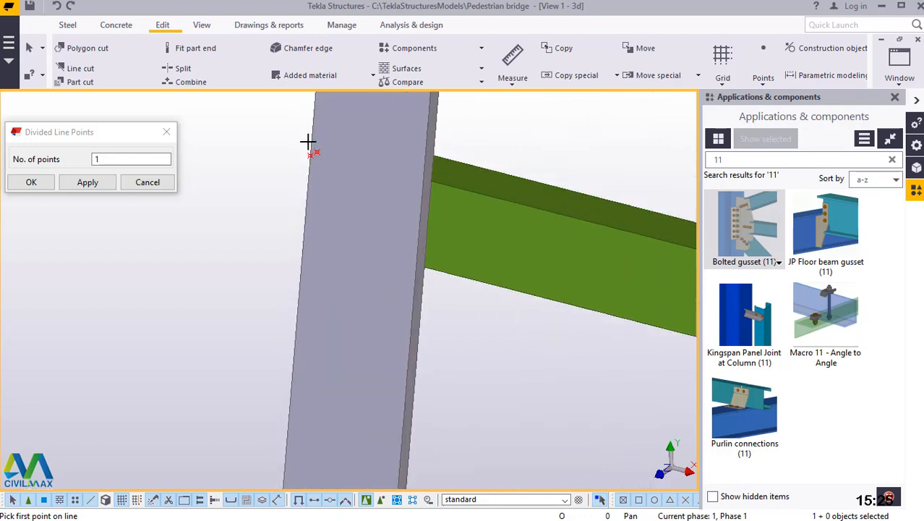
{"action": "scroll", "coordinate": [310, 145], "scroll_direction": "up", "scroll_amount": 3}
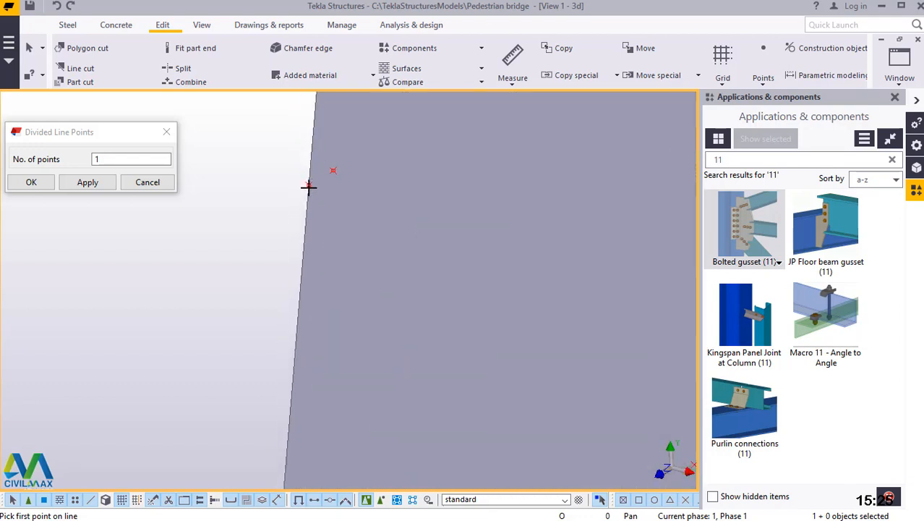
{"action": "scroll", "coordinate": [309, 187], "scroll_direction": "up", "scroll_amount": 1}
{"action": "left_click", "coordinate": [307, 190]}
{"action": "scroll", "coordinate": [439, 145], "scroll_direction": "down", "scroll_amount": 2}
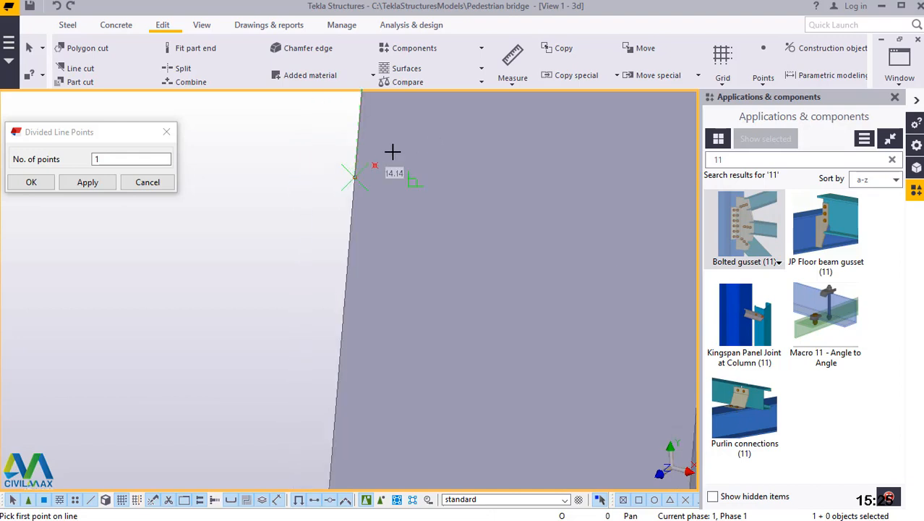
{"action": "scroll", "coordinate": [394, 150], "scroll_direction": "down", "scroll_amount": 6}
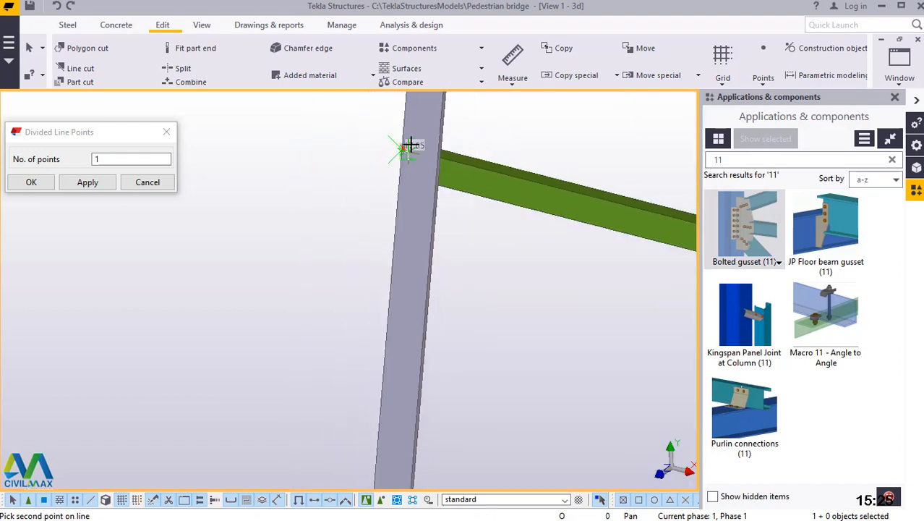
{"action": "scroll", "coordinate": [410, 145], "scroll_direction": "down", "scroll_amount": 3}
{"action": "scroll", "coordinate": [410, 145], "scroll_direction": "down", "scroll_amount": 4}
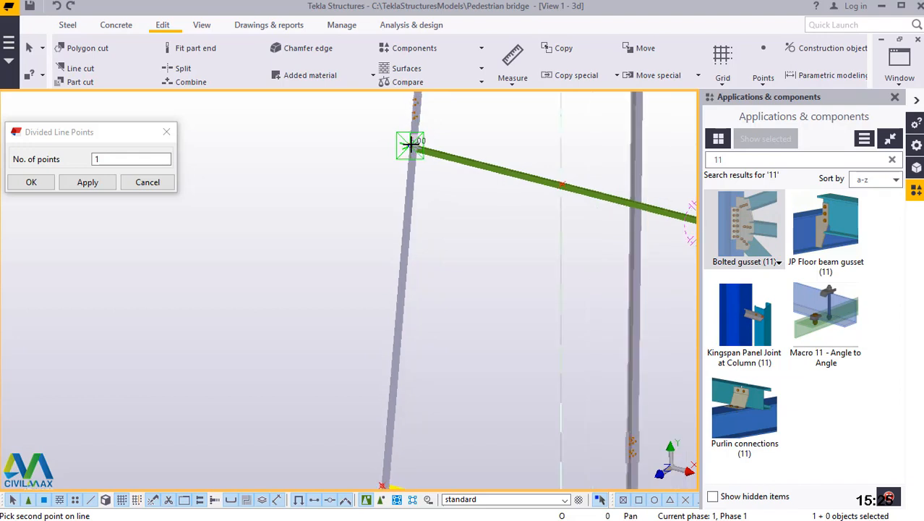
{"action": "scroll", "coordinate": [389, 425], "scroll_direction": "up", "scroll_amount": 6}
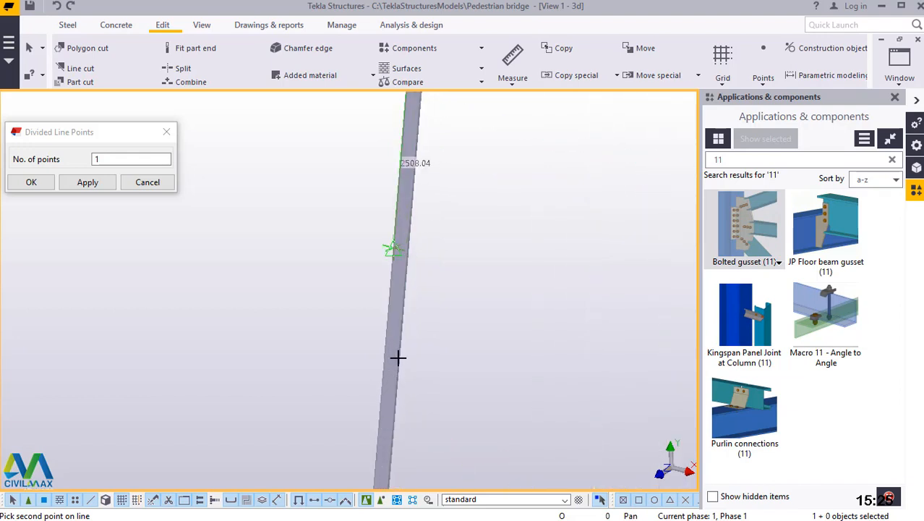
{"action": "scroll", "coordinate": [405, 284], "scroll_direction": "down", "scroll_amount": 5}
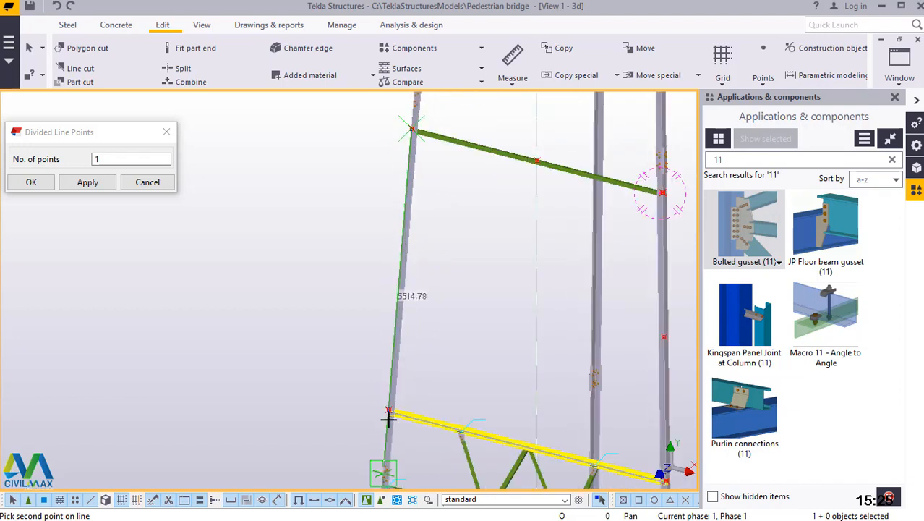
{"action": "scroll", "coordinate": [388, 418], "scroll_direction": "up", "scroll_amount": 5}
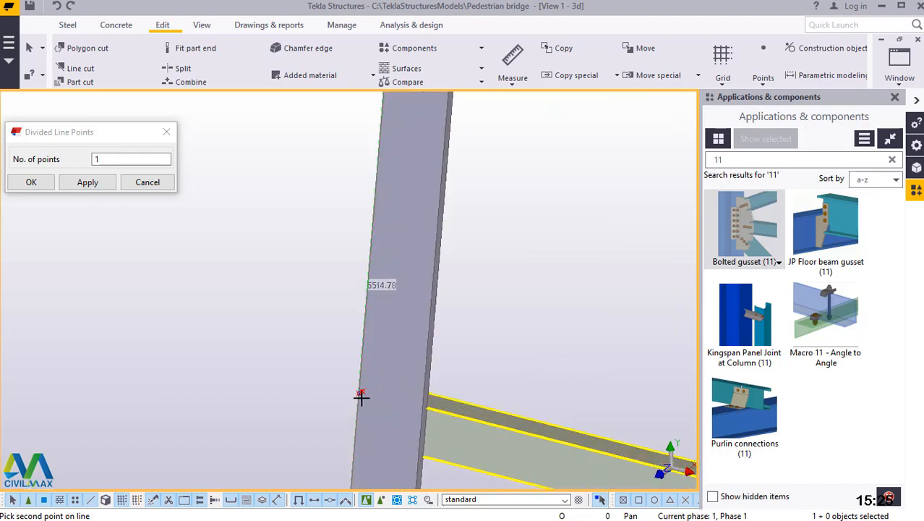
{"action": "scroll", "coordinate": [361, 396], "scroll_direction": "up", "scroll_amount": 5}
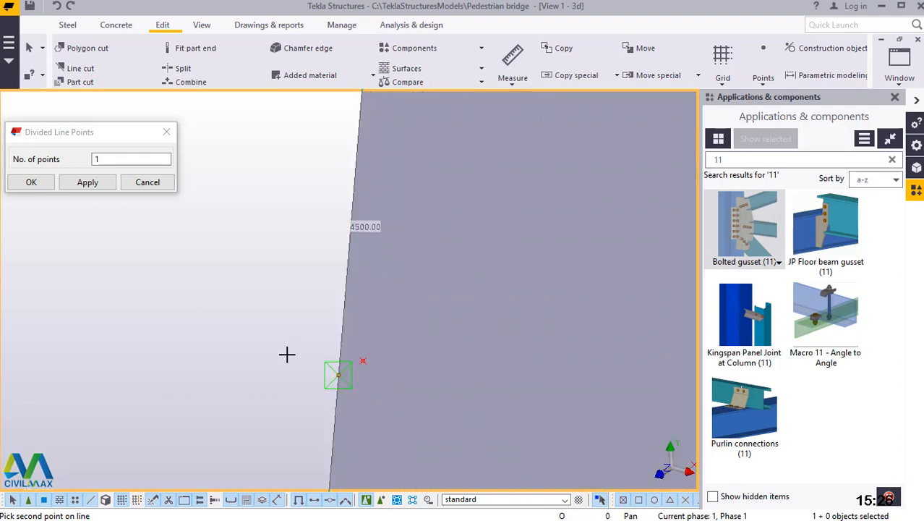
{"action": "left_click", "coordinate": [338, 374]}
{"action": "scroll", "coordinate": [288, 355], "scroll_direction": "down", "scroll_amount": 5}
{"action": "right_click", "coordinate": [265, 169]}
{"action": "left_click", "coordinate": [295, 178]}
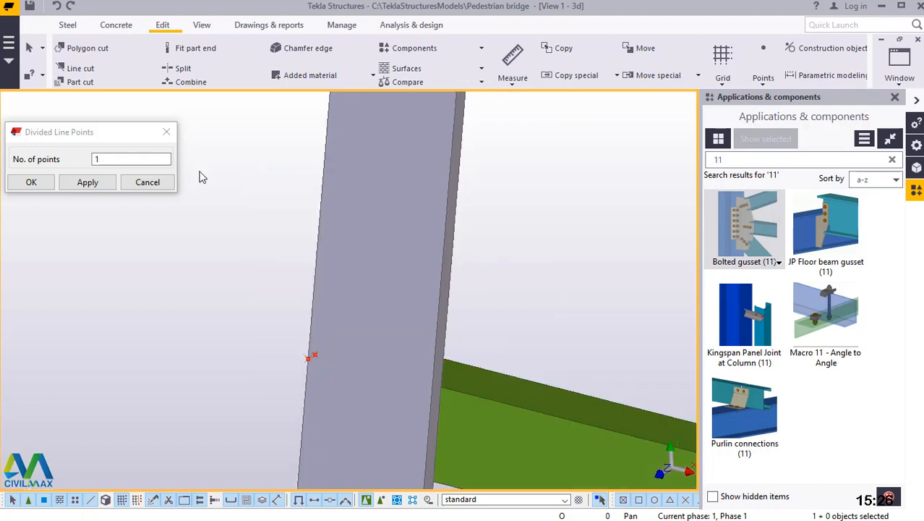
{"action": "left_click", "coordinate": [44, 184]}
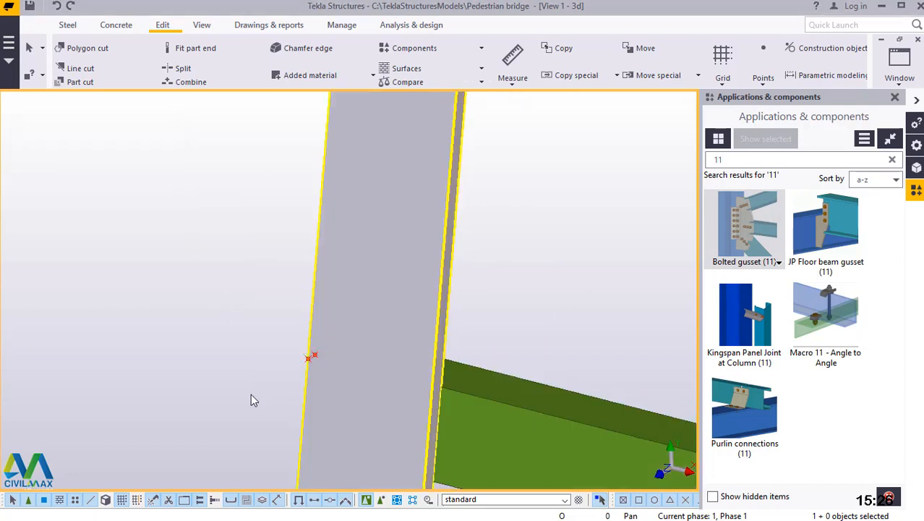
Model a steel beam as a diagonal brace from the upper horizontal's midpoint to the mid-height point on the column edge.
{"action": "scroll", "coordinate": [253, 400], "scroll_direction": "down", "scroll_amount": 6}
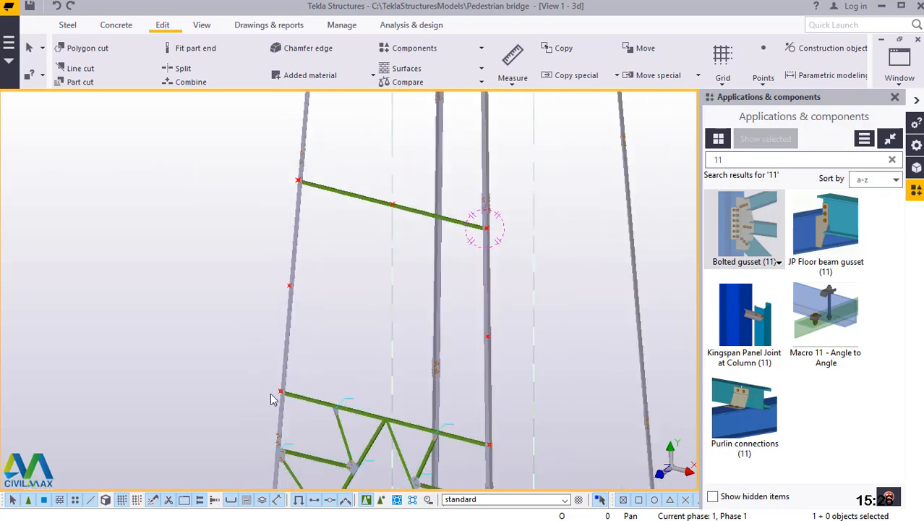
{"action": "scroll", "coordinate": [244, 259], "scroll_direction": "up", "scroll_amount": 5}
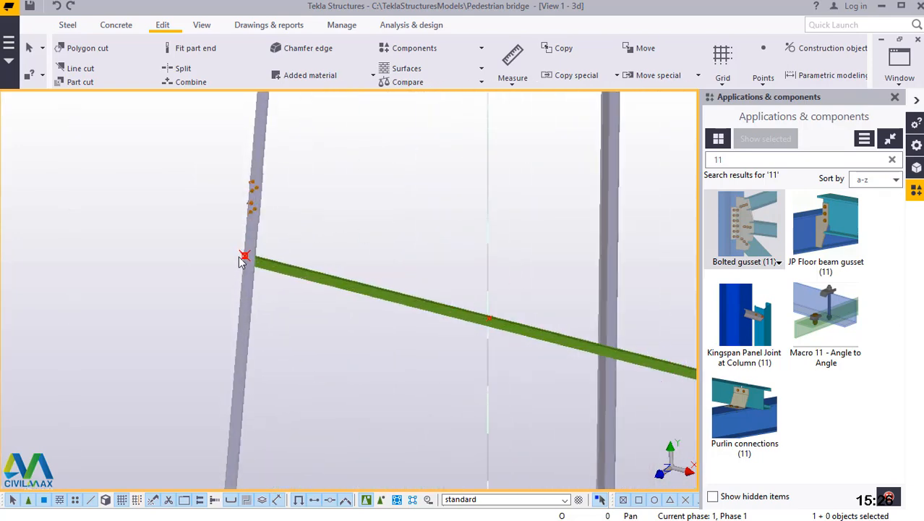
{"action": "scroll", "coordinate": [244, 259], "scroll_direction": "up", "scroll_amount": 5}
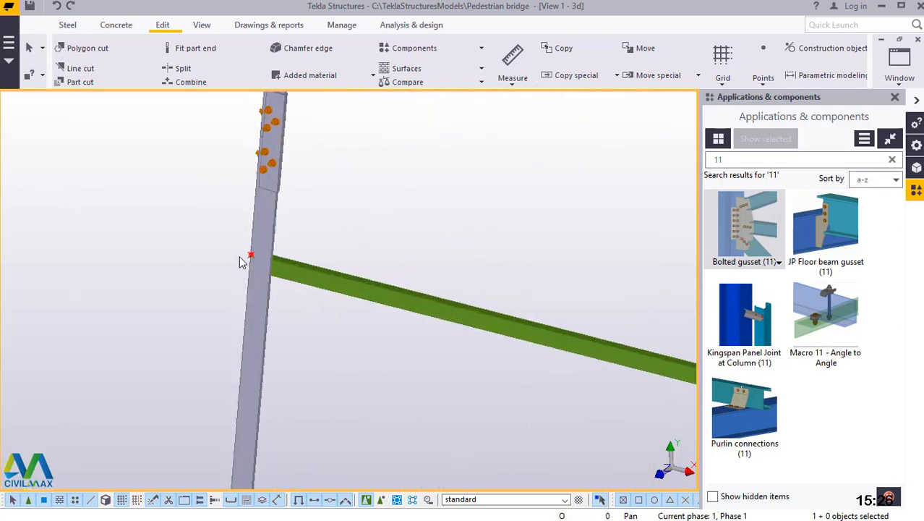
{"action": "left_click", "coordinate": [65, 25]}
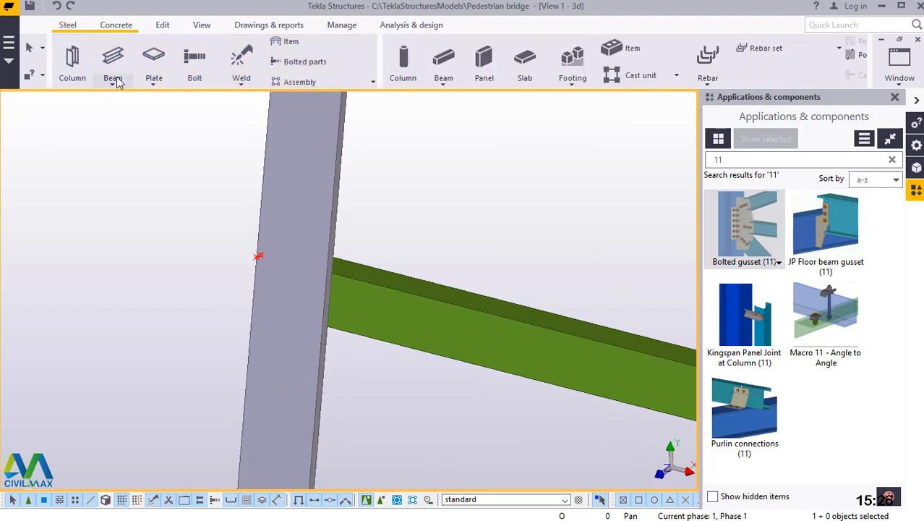
{"action": "left_click", "coordinate": [118, 83]}
{"action": "left_click", "coordinate": [124, 99]}
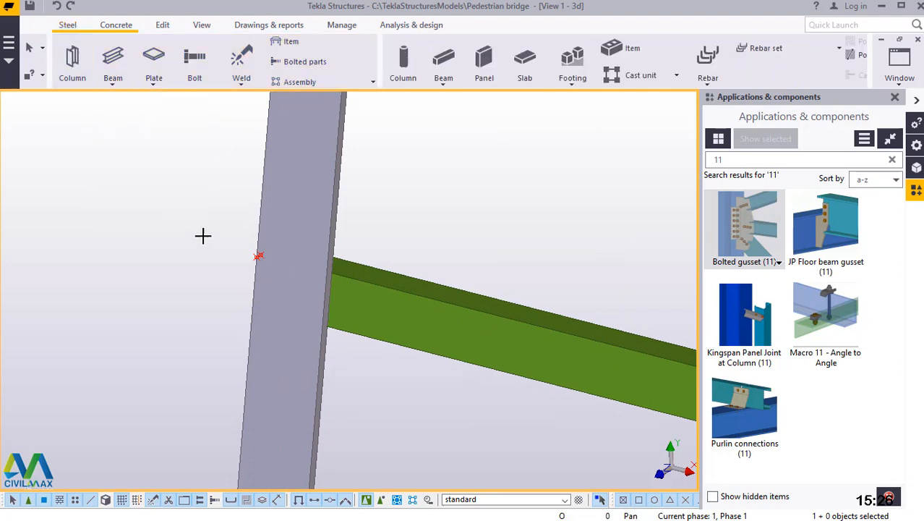
{"action": "scroll", "coordinate": [202, 235], "scroll_direction": "down", "scroll_amount": 3}
{"action": "scroll", "coordinate": [427, 312], "scroll_direction": "down", "scroll_amount": 4}
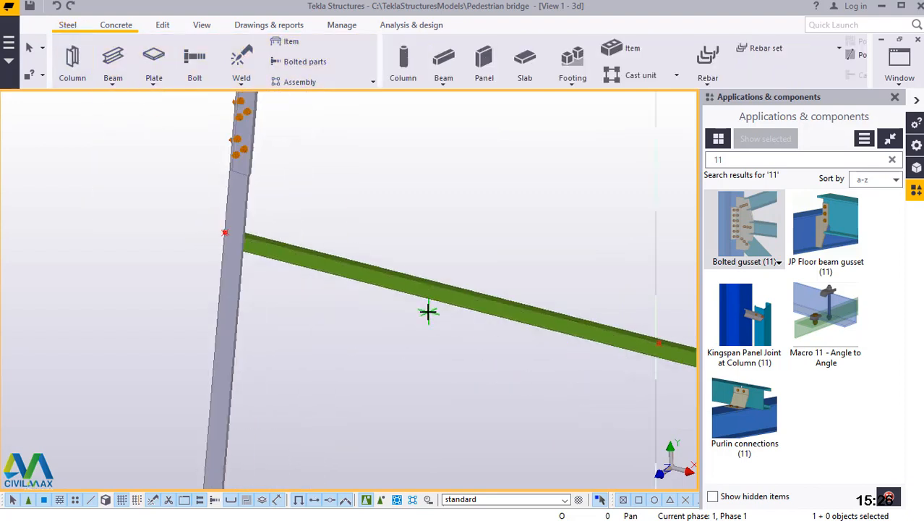
{"action": "scroll", "coordinate": [640, 347], "scroll_direction": "up", "scroll_amount": 3}
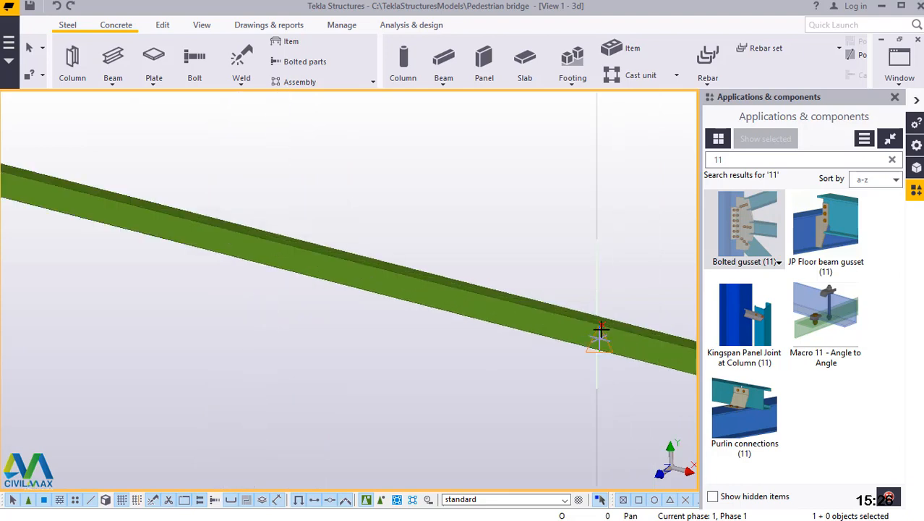
{"action": "scroll", "coordinate": [600, 329], "scroll_direction": "up", "scroll_amount": 5}
{"action": "scroll", "coordinate": [509, 268], "scroll_direction": "up", "scroll_amount": 1}
{"action": "key", "text": "Return"}
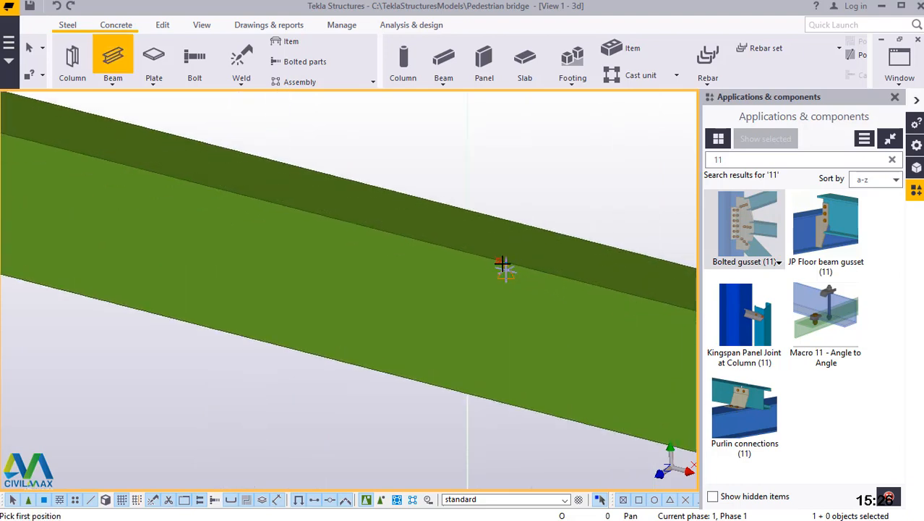
{"action": "left_click", "coordinate": [554, 203]}
{"action": "scroll", "coordinate": [554, 199], "scroll_direction": "down", "scroll_amount": 5}
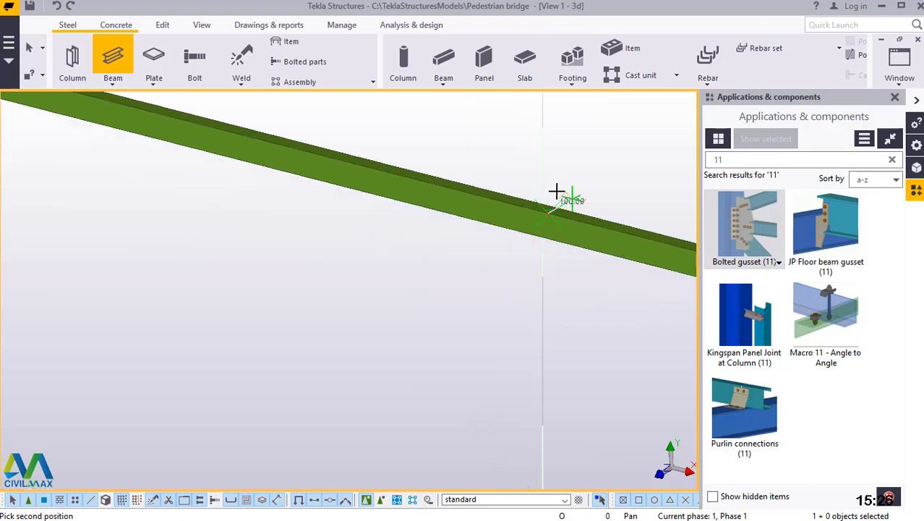
{"action": "scroll", "coordinate": [550, 188], "scroll_direction": "down", "scroll_amount": 3}
{"action": "scroll", "coordinate": [318, 401], "scroll_direction": "up", "scroll_amount": 4}
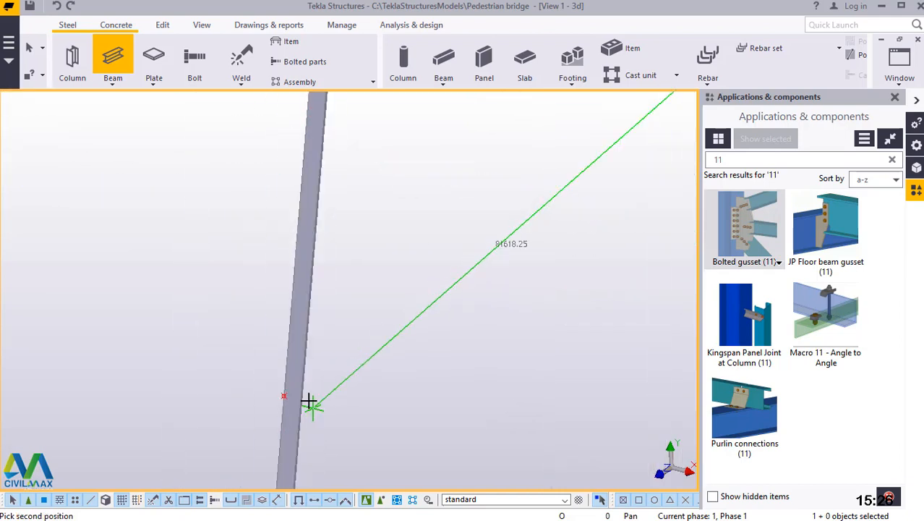
{"action": "scroll", "coordinate": [279, 397], "scroll_direction": "up", "scroll_amount": 4}
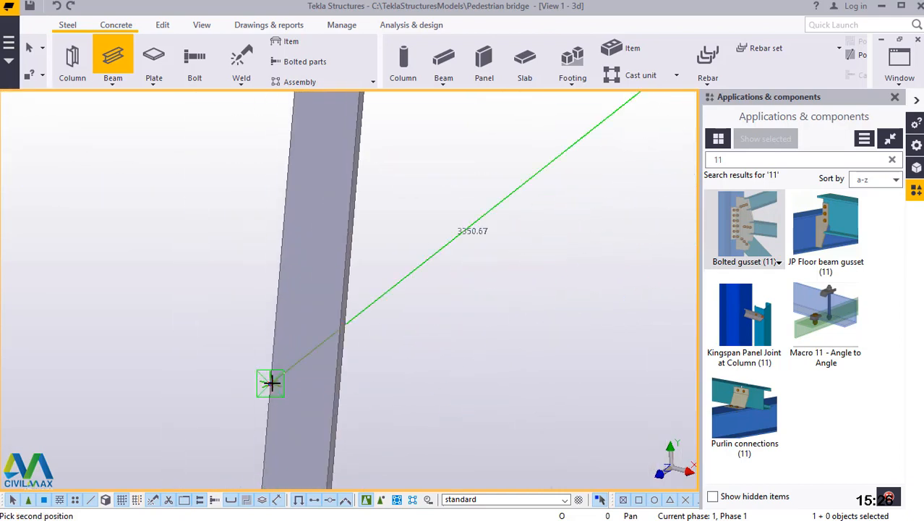
{"action": "left_click", "coordinate": [308, 304]}
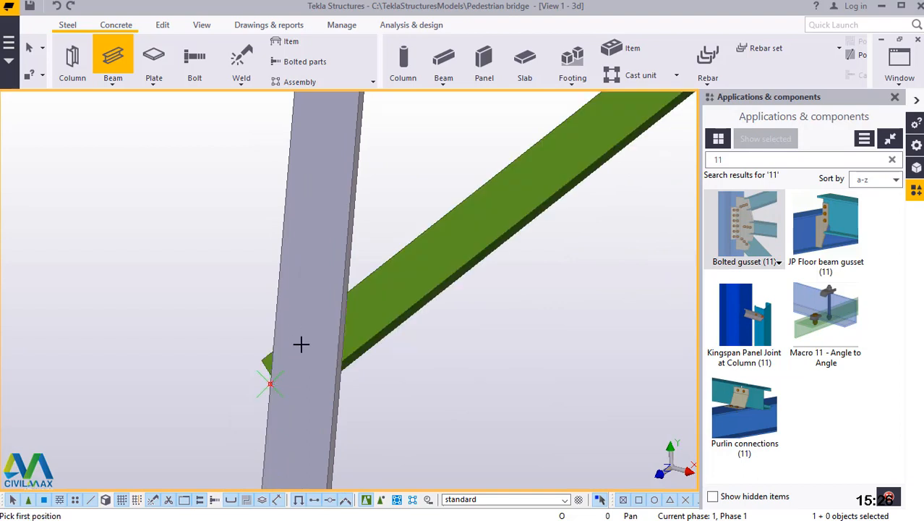
Model a steel beam as a diagonal brace from the column's mid-height point down to the lower horizontal's midpoint.
{"action": "scroll", "coordinate": [289, 367], "scroll_direction": "down", "scroll_amount": 2}
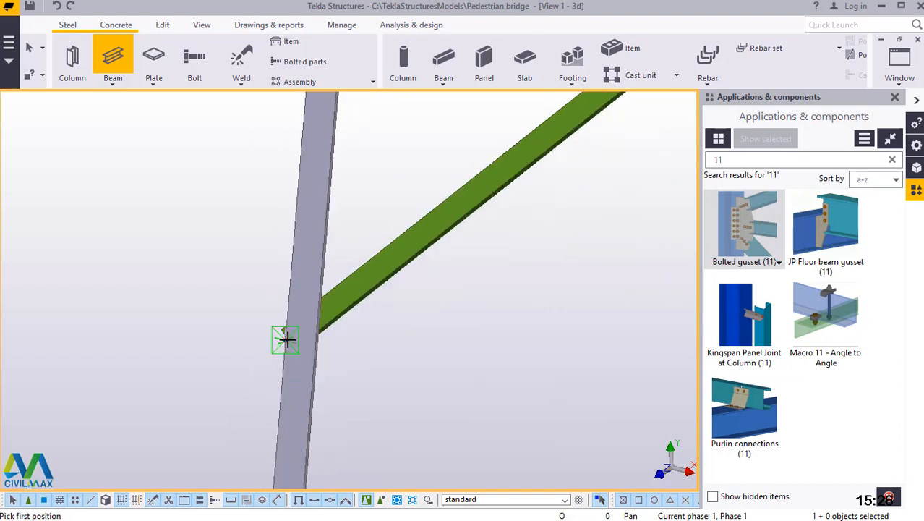
{"action": "scroll", "coordinate": [286, 339], "scroll_direction": "up", "scroll_amount": 2}
{"action": "scroll", "coordinate": [283, 343], "scroll_direction": "up", "scroll_amount": 2}
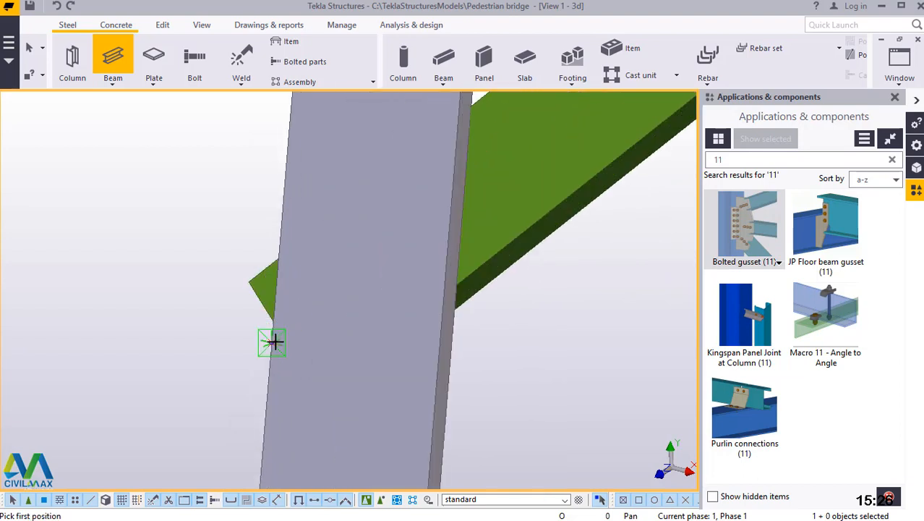
{"action": "left_click", "coordinate": [273, 344]}
{"action": "scroll", "coordinate": [311, 258], "scroll_direction": "down", "scroll_amount": 4}
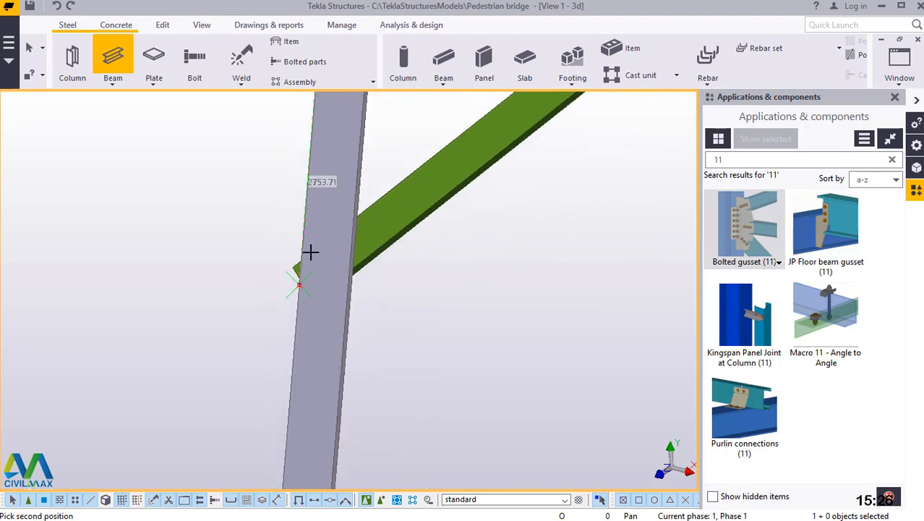
{"action": "scroll", "coordinate": [310, 253], "scroll_direction": "down", "scroll_amount": 4}
{"action": "scroll", "coordinate": [440, 380], "scroll_direction": "down", "scroll_amount": 4}
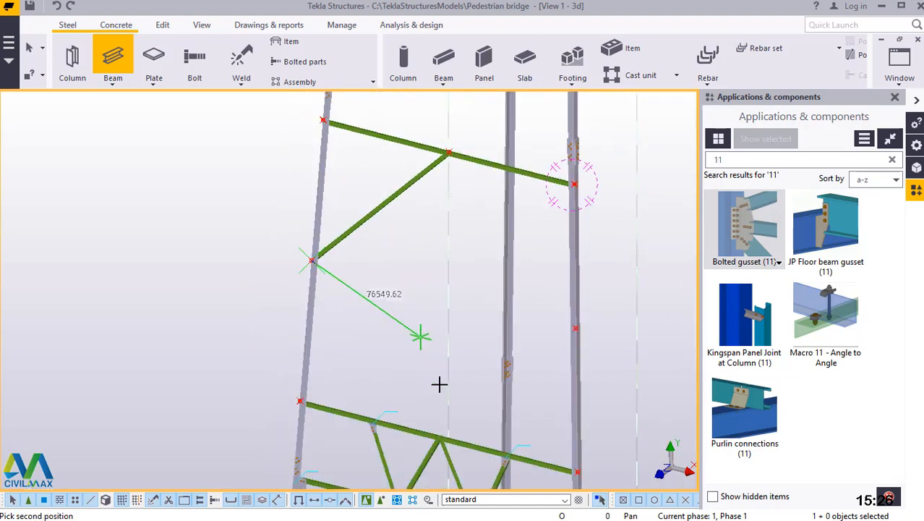
{"action": "scroll", "coordinate": [423, 394], "scroll_direction": "up", "scroll_amount": 5}
{"action": "scroll", "coordinate": [423, 387], "scroll_direction": "up", "scroll_amount": 5}
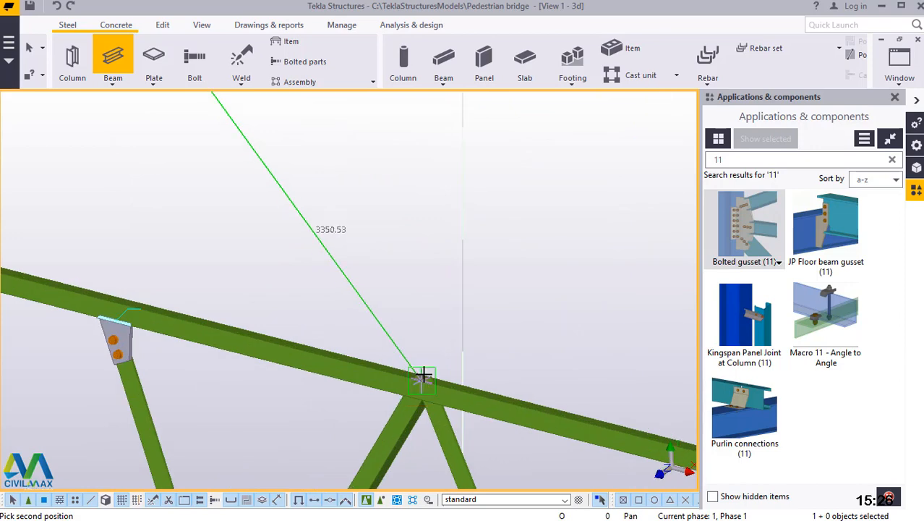
{"action": "scroll", "coordinate": [423, 398], "scroll_direction": "up", "scroll_amount": 2}
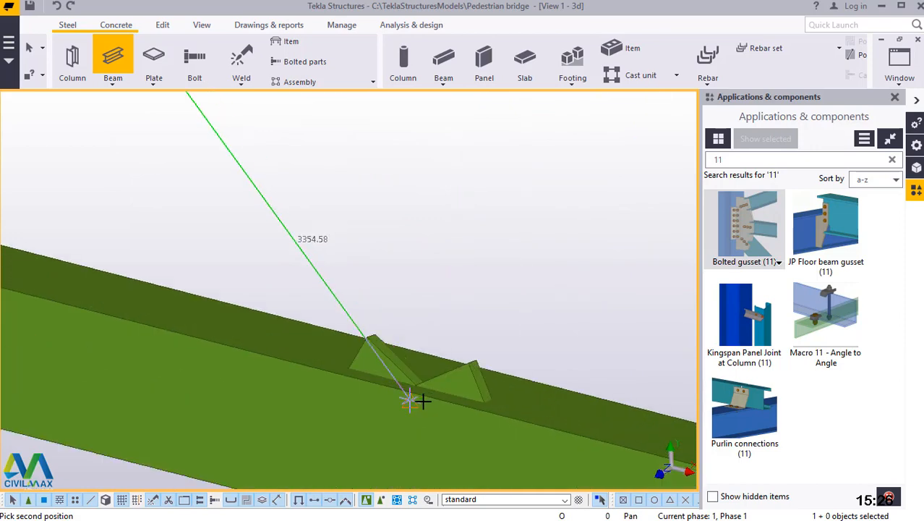
{"action": "scroll", "coordinate": [410, 396], "scroll_direction": "up", "scroll_amount": 3}
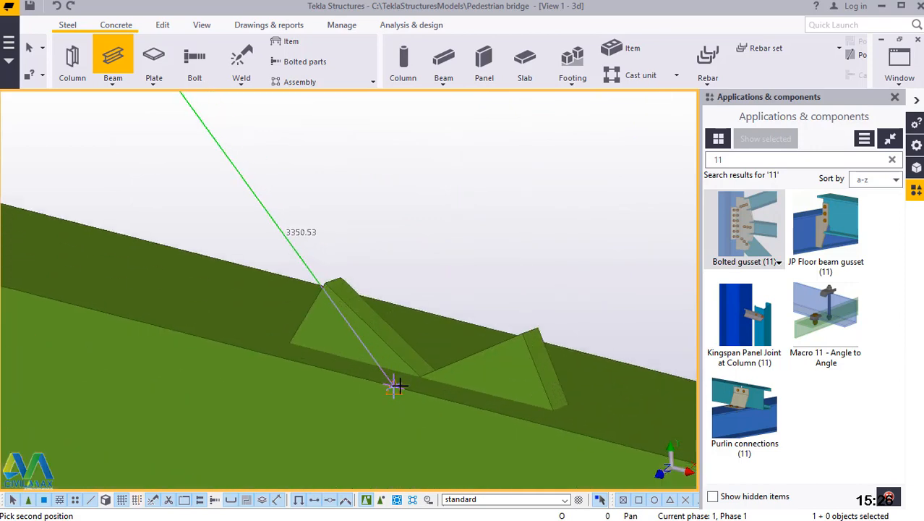
{"action": "left_click", "coordinate": [396, 386]}
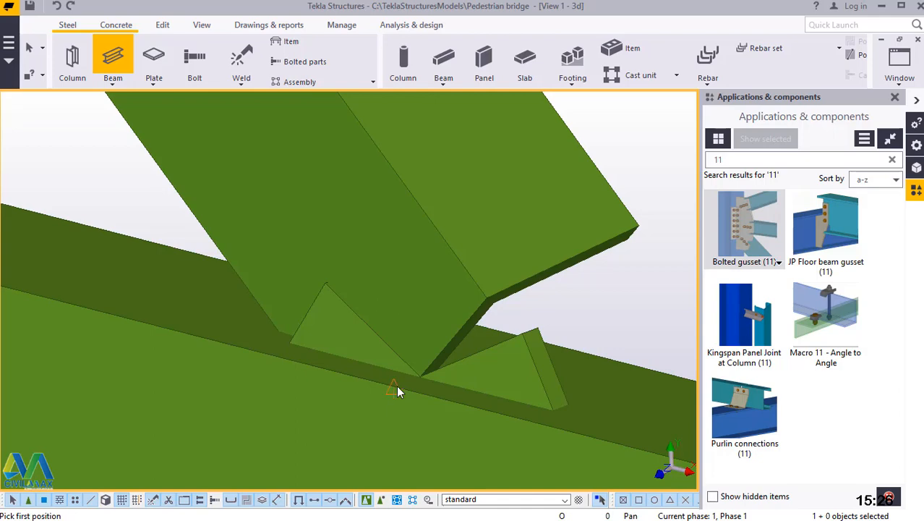
Model a diagonal brace from the lower horizontal's midpoint up to the mid-height point on the opposite column.
{"action": "left_click", "coordinate": [396, 392]}
{"action": "scroll", "coordinate": [362, 416], "scroll_direction": "down", "scroll_amount": 3}
{"action": "scroll", "coordinate": [371, 435], "scroll_direction": "down", "scroll_amount": 5}
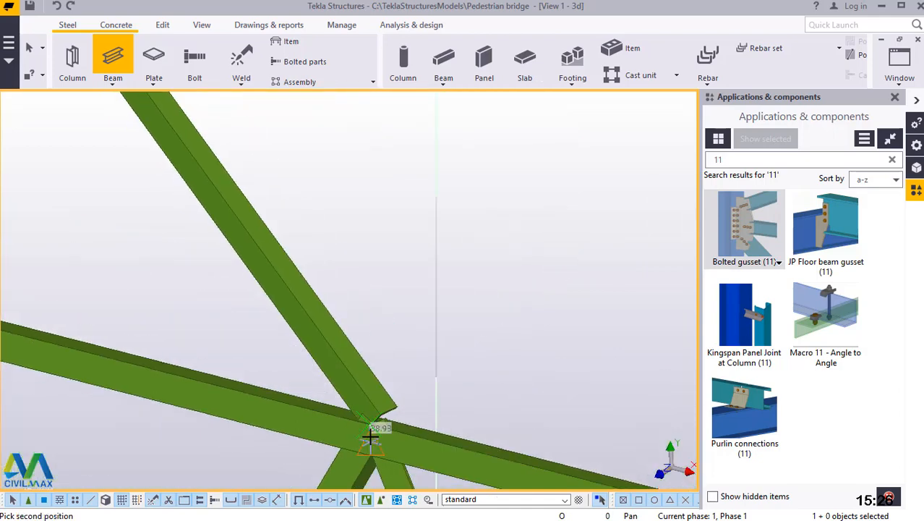
{"action": "scroll", "coordinate": [374, 431], "scroll_direction": "down", "scroll_amount": 2}
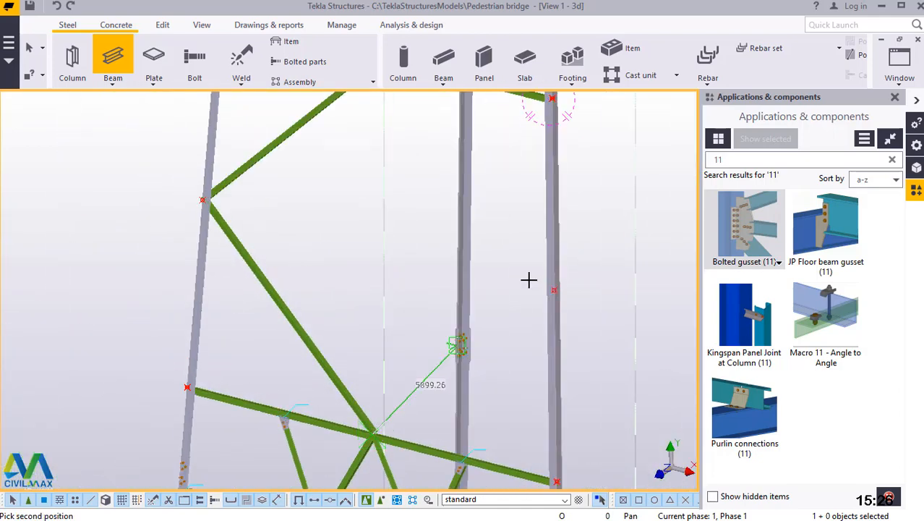
{"action": "scroll", "coordinate": [552, 282], "scroll_direction": "up", "scroll_amount": 5}
{"action": "scroll", "coordinate": [634, 221], "scroll_direction": "up", "scroll_amount": 3}
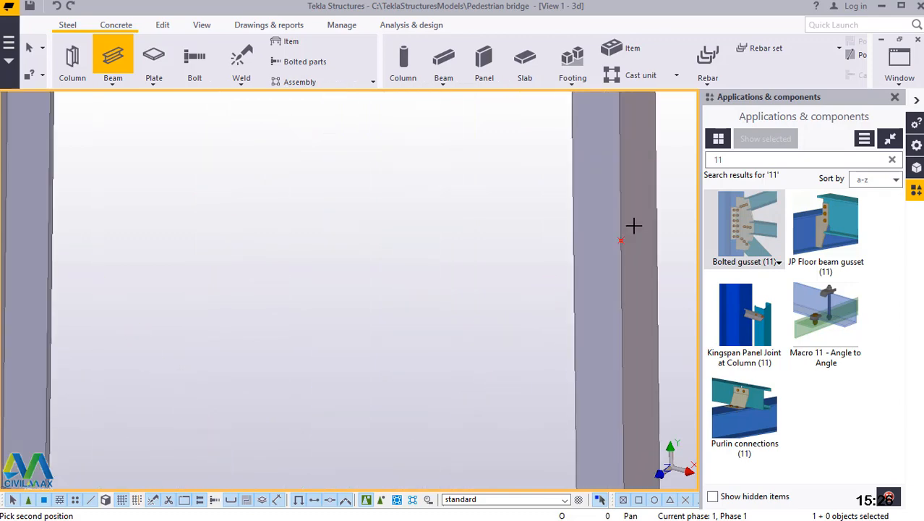
{"action": "left_click", "coordinate": [619, 242]}
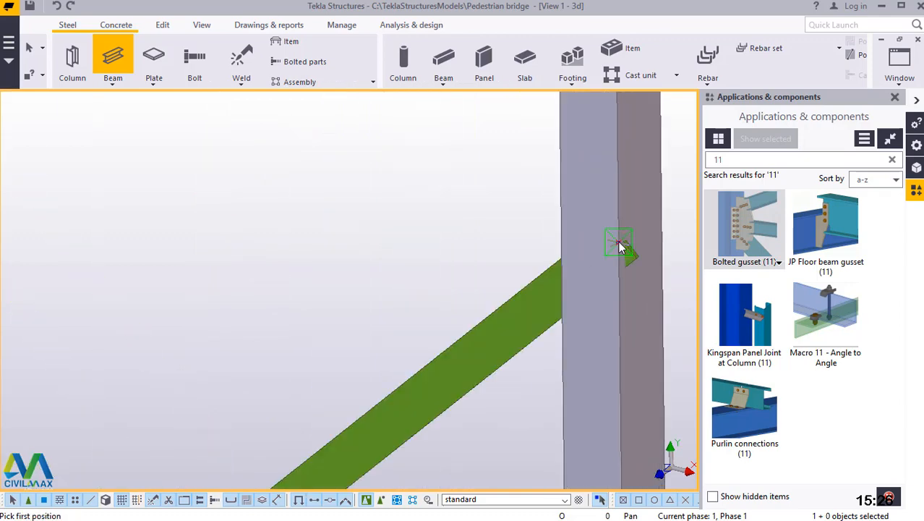
Model the closing diagonal brace from the opposite column's mid-height point to the upper horizontal's midpoint, and end the beam command.
{"action": "left_click", "coordinate": [619, 241]}
{"action": "scroll", "coordinate": [543, 388], "scroll_direction": "down", "scroll_amount": 5}
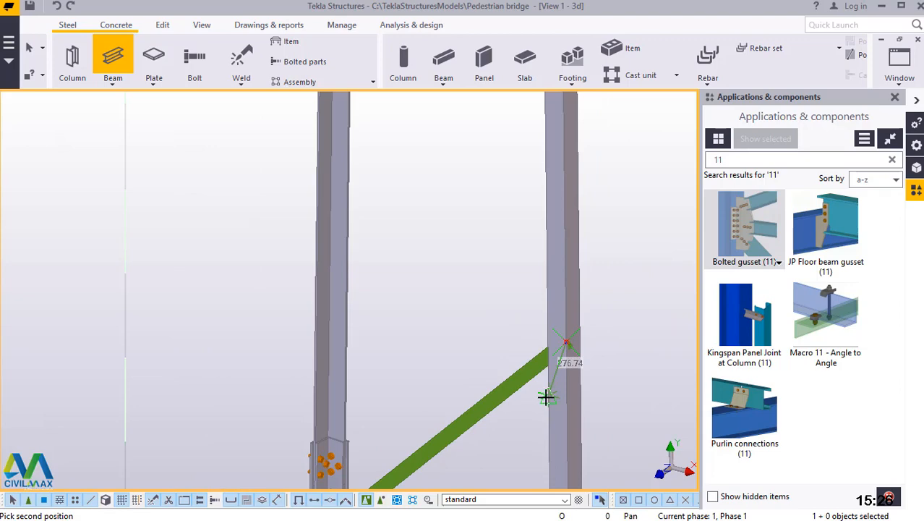
{"action": "scroll", "coordinate": [546, 396], "scroll_direction": "down", "scroll_amount": 5}
{"action": "scroll", "coordinate": [423, 148], "scroll_direction": "up", "scroll_amount": 1}
{"action": "scroll", "coordinate": [400, 193], "scroll_direction": "up", "scroll_amount": 3}
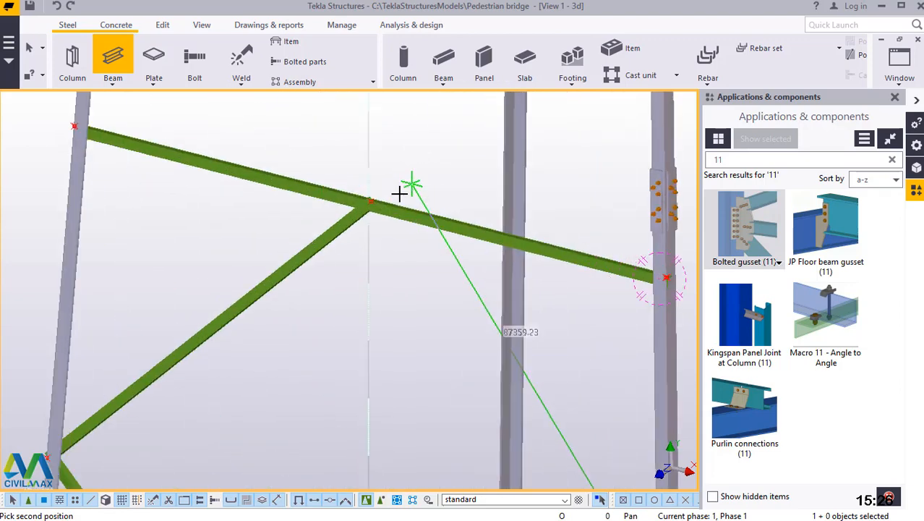
{"action": "scroll", "coordinate": [399, 193], "scroll_direction": "up", "scroll_amount": 2}
{"action": "scroll", "coordinate": [355, 209], "scroll_direction": "up", "scroll_amount": 4}
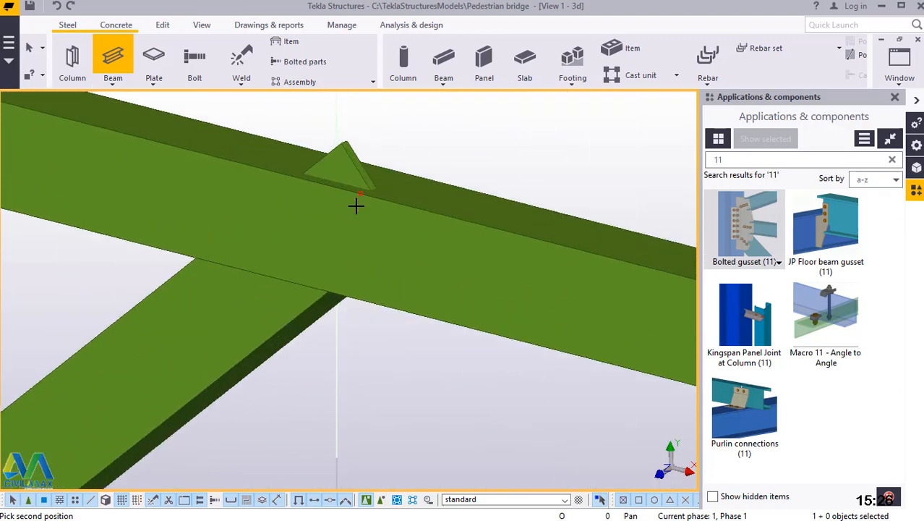
{"action": "scroll", "coordinate": [361, 192], "scroll_direction": "up", "scroll_amount": 3}
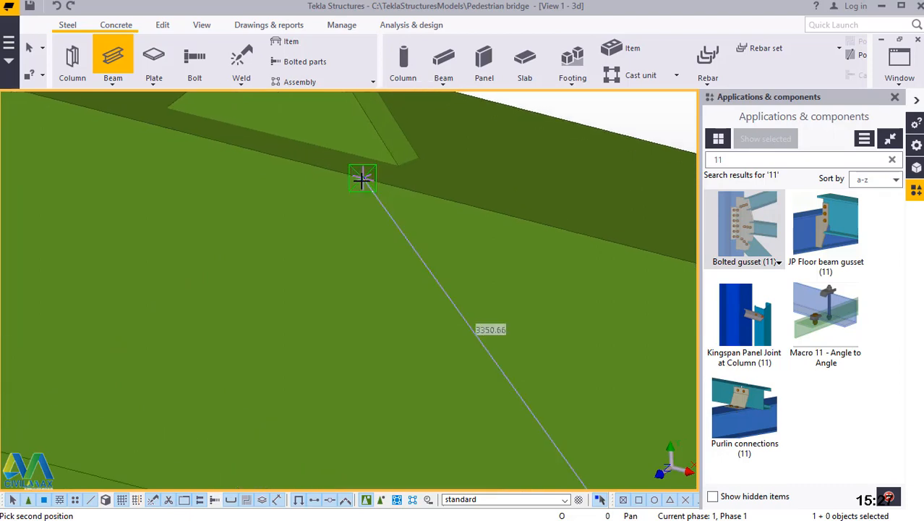
{"action": "right_click", "coordinate": [365, 176]}
{"action": "left_click", "coordinate": [398, 187]}
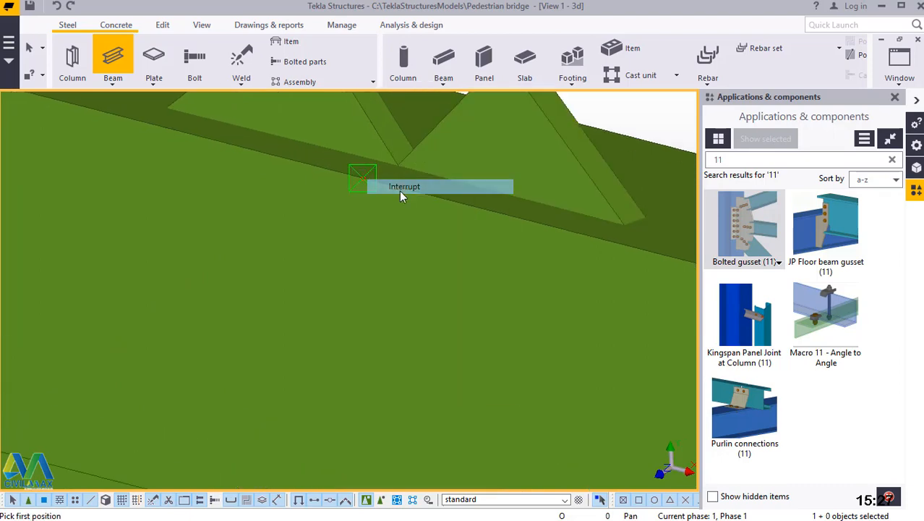
Place a point at any position on the end corner of the next horizontal above, where it passes through the column.
{"action": "scroll", "coordinate": [391, 194], "scroll_direction": "down", "scroll_amount": 8}
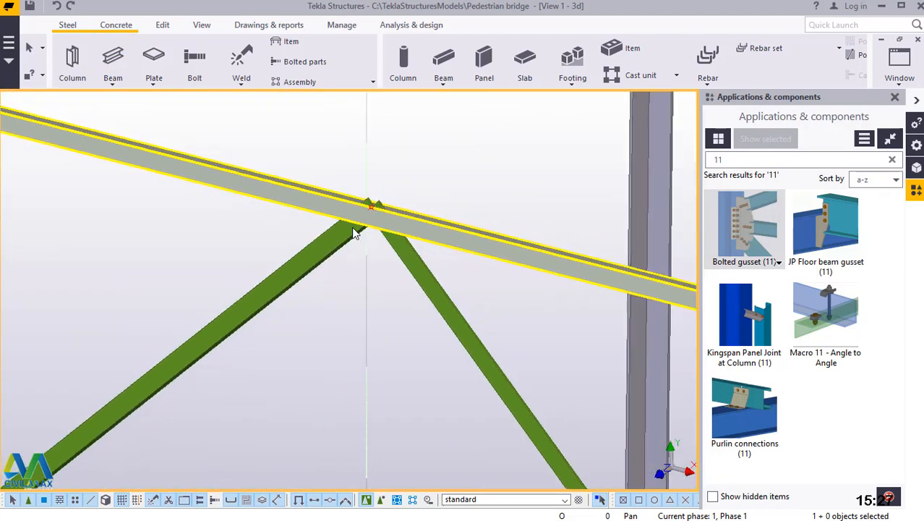
{"action": "scroll", "coordinate": [367, 333], "scroll_direction": "down", "scroll_amount": 8}
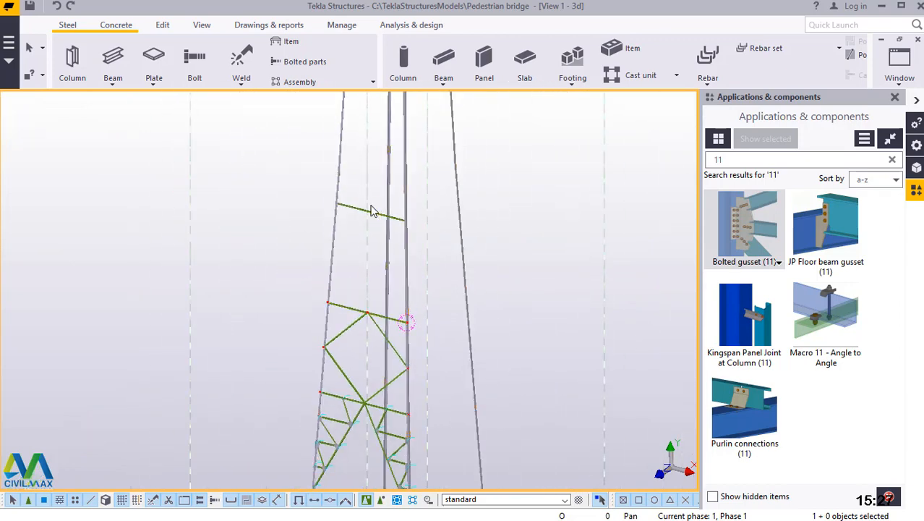
{"action": "scroll", "coordinate": [371, 211], "scroll_direction": "up", "scroll_amount": 3}
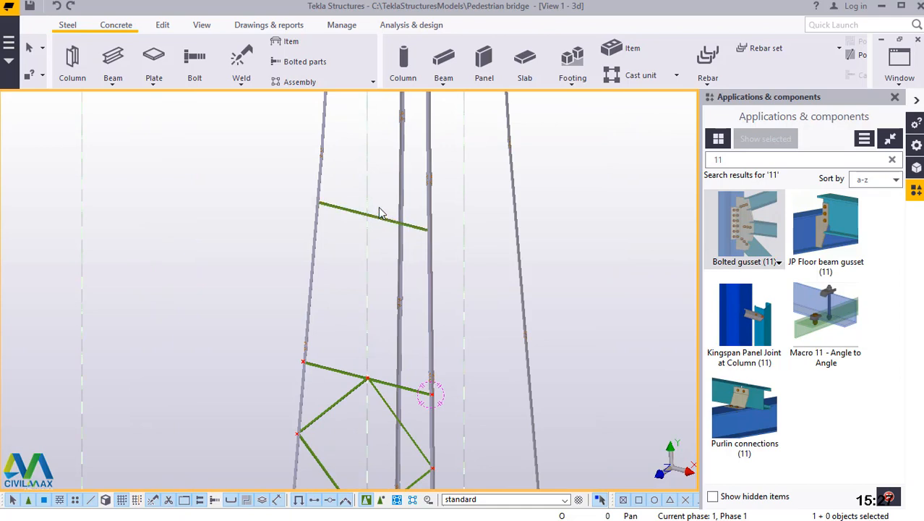
{"action": "scroll", "coordinate": [312, 196], "scroll_direction": "up", "scroll_amount": 5}
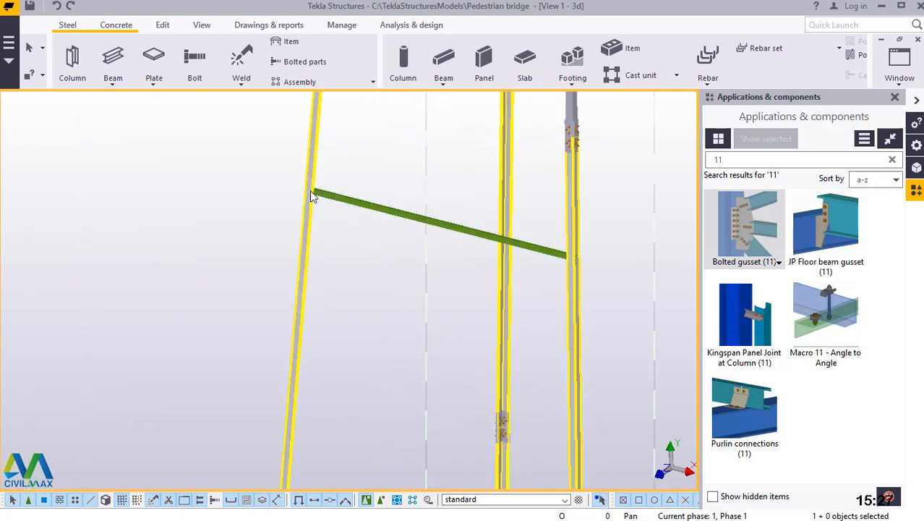
{"action": "scroll", "coordinate": [299, 180], "scroll_direction": "up", "scroll_amount": 3}
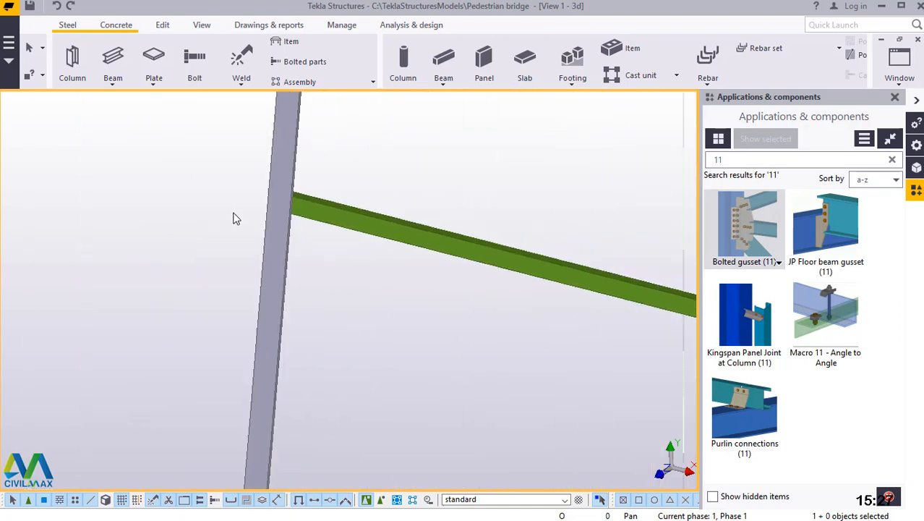
{"action": "scroll", "coordinate": [238, 209], "scroll_direction": "down", "scroll_amount": 5}
{"action": "scroll", "coordinate": [423, 265], "scroll_direction": "up", "scroll_amount": 3}
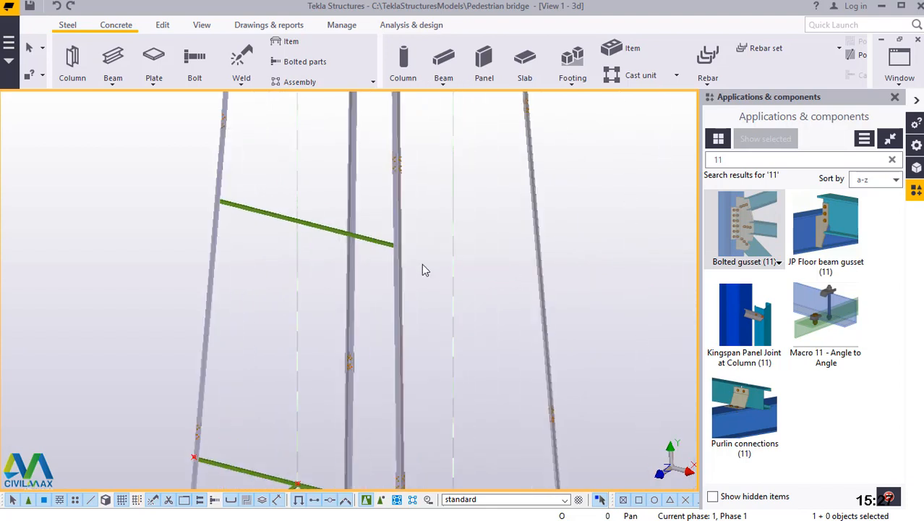
{"action": "scroll", "coordinate": [332, 235], "scroll_direction": "up", "scroll_amount": 5}
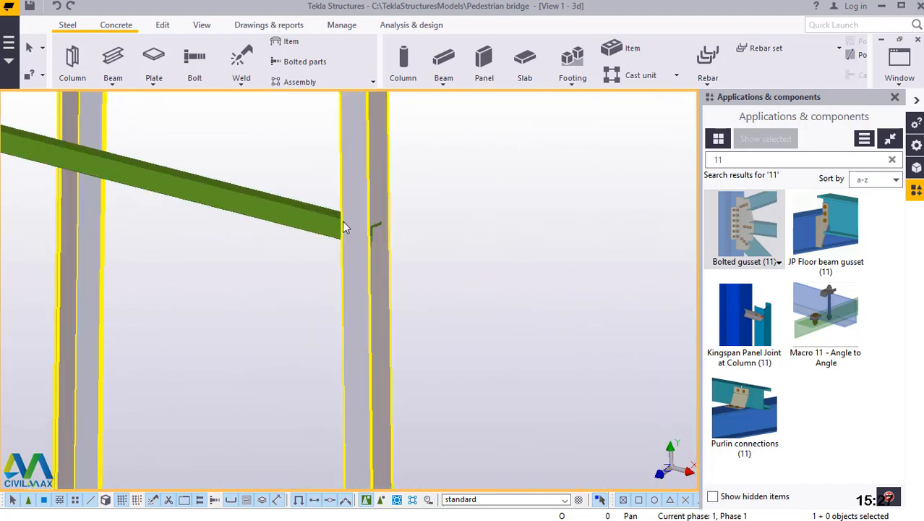
{"action": "scroll", "coordinate": [347, 221], "scroll_direction": "up", "scroll_amount": 3}
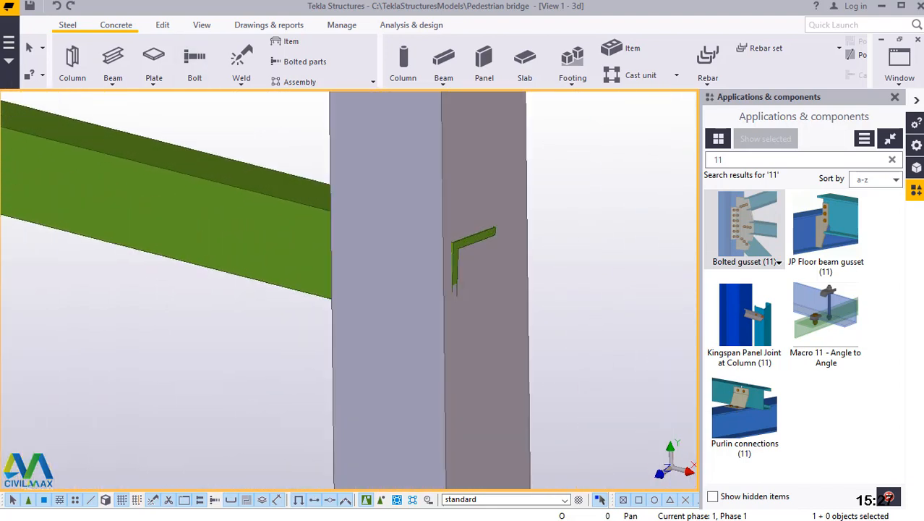
{"action": "left_click", "coordinate": [166, 26]}
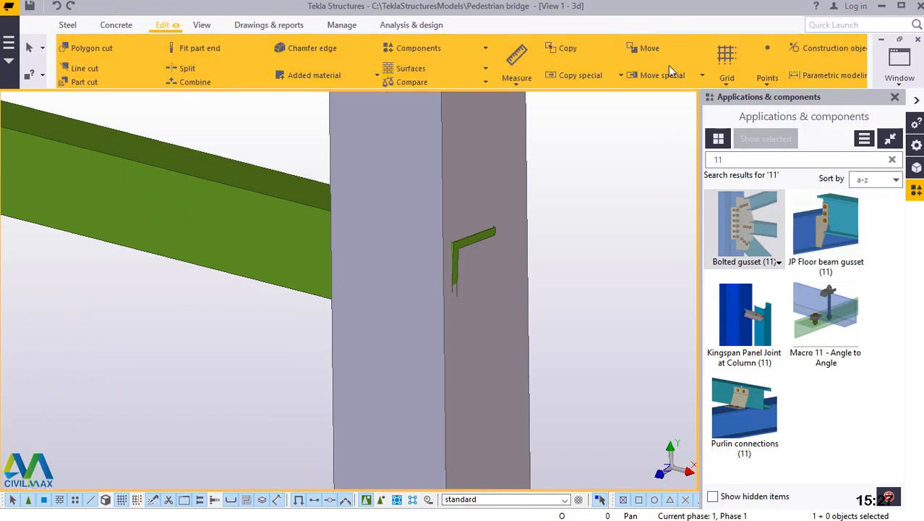
{"action": "left_click", "coordinate": [764, 78]}
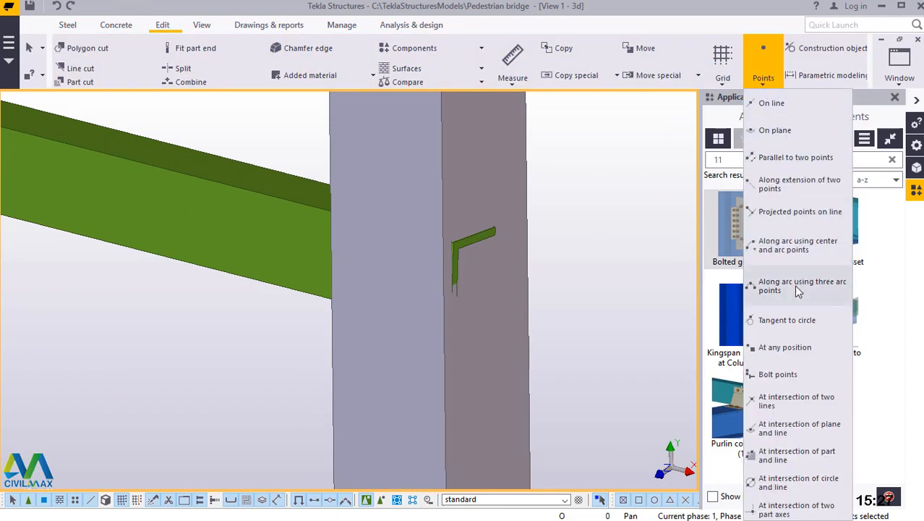
{"action": "left_click", "coordinate": [785, 348]}
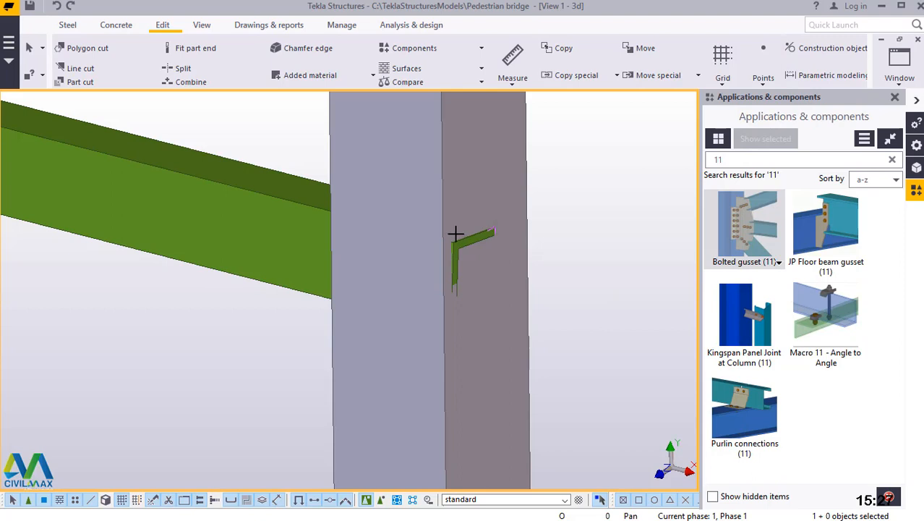
{"action": "scroll", "coordinate": [436, 239], "scroll_direction": "up", "scroll_amount": 5}
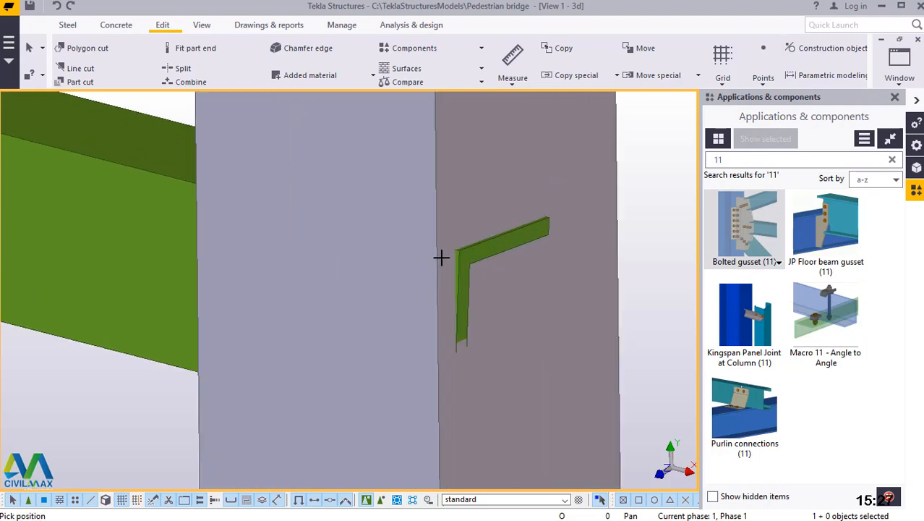
{"action": "scroll", "coordinate": [442, 258], "scroll_direction": "up", "scroll_amount": 3}
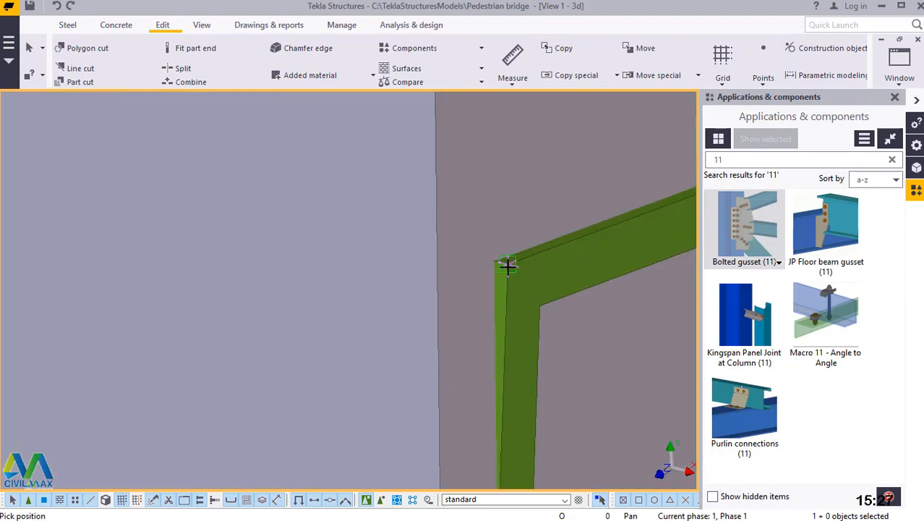
Place a point on the tower leg's corner edge beside the end of the upper horizontal brace.
{"action": "left_click", "coordinate": [438, 265]}
{"action": "scroll", "coordinate": [403, 206], "scroll_direction": "down", "scroll_amount": 3}
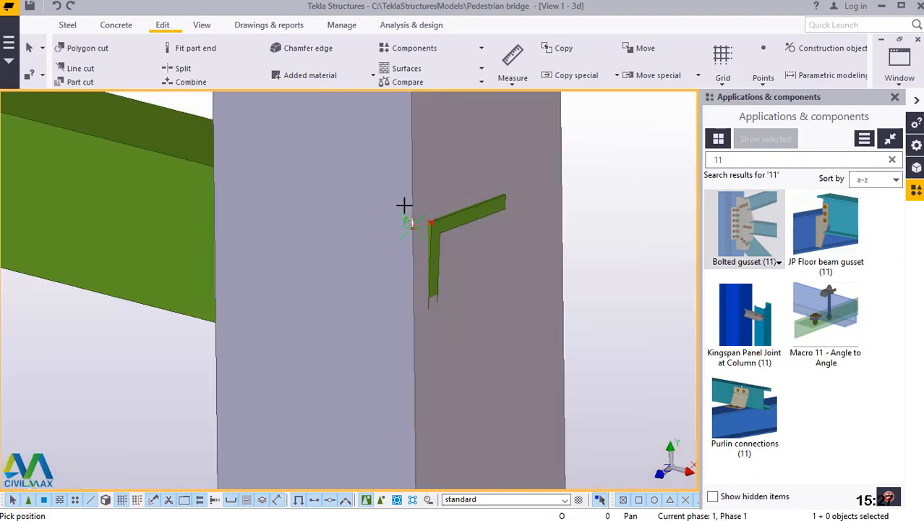
{"action": "scroll", "coordinate": [398, 191], "scroll_direction": "down", "scroll_amount": 4}
{"action": "scroll", "coordinate": [390, 187], "scroll_direction": "down", "scroll_amount": 5}
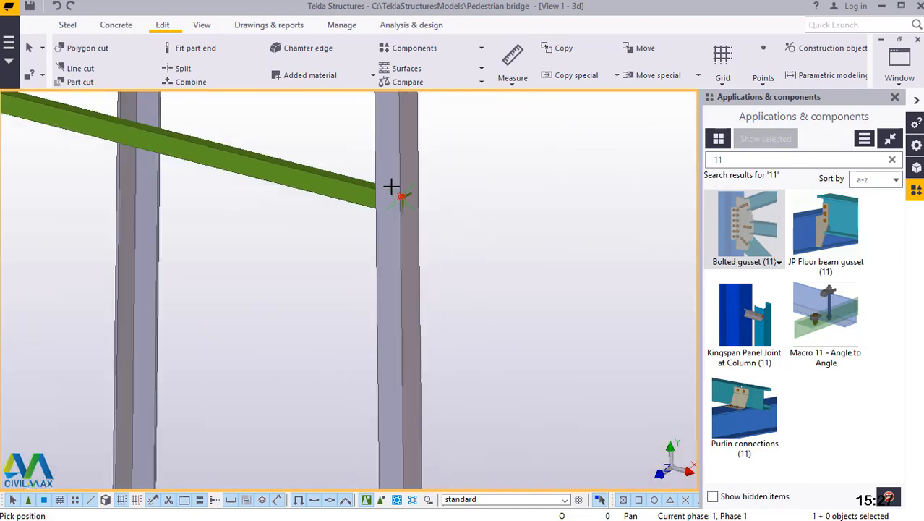
{"action": "scroll", "coordinate": [402, 409], "scroll_direction": "down", "scroll_amount": 3}
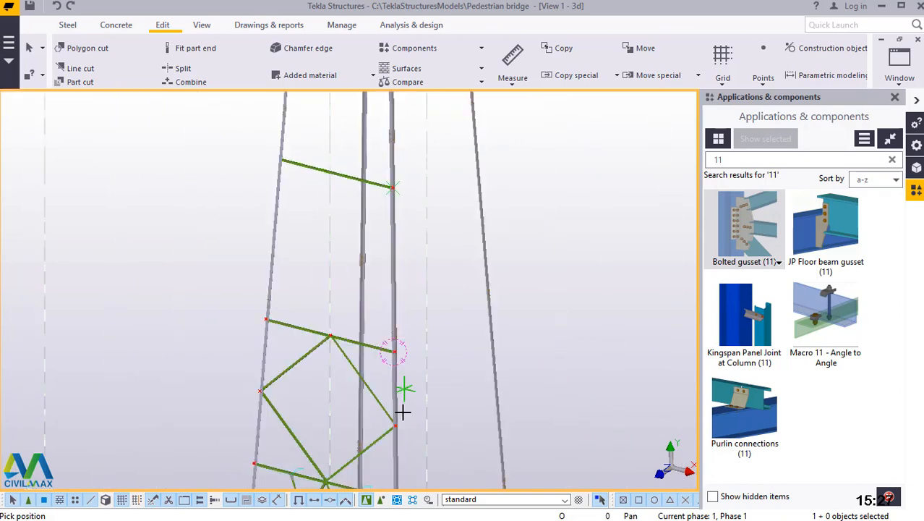
{"action": "scroll", "coordinate": [392, 314], "scroll_direction": "up", "scroll_amount": 8}
{"action": "scroll", "coordinate": [387, 313], "scroll_direction": "up", "scroll_amount": 3}
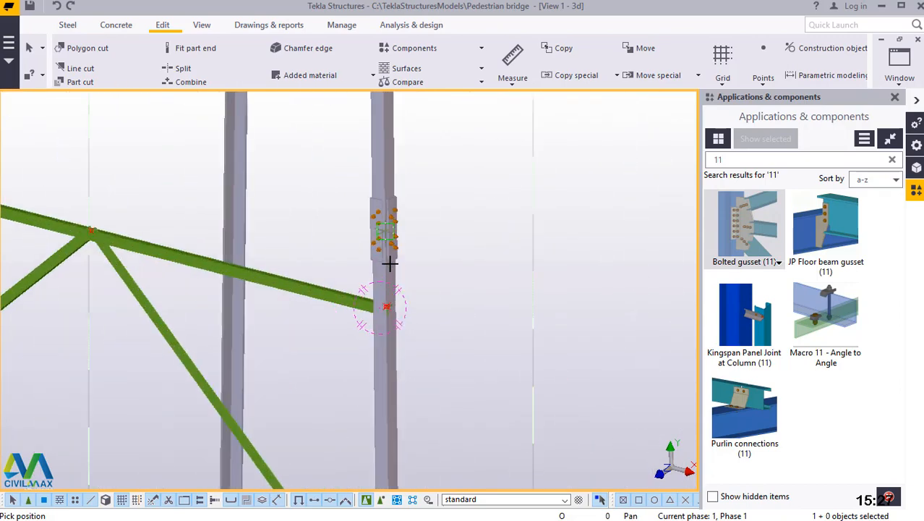
{"action": "scroll", "coordinate": [387, 329], "scroll_direction": "up", "scroll_amount": 3}
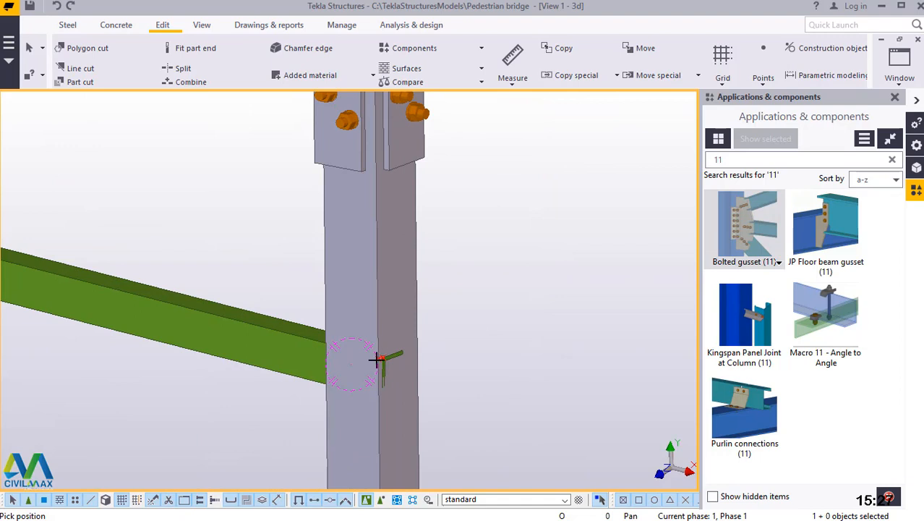
{"action": "scroll", "coordinate": [377, 359], "scroll_direction": "up", "scroll_amount": 4}
{"action": "scroll", "coordinate": [400, 420], "scroll_direction": "down", "scroll_amount": 2}
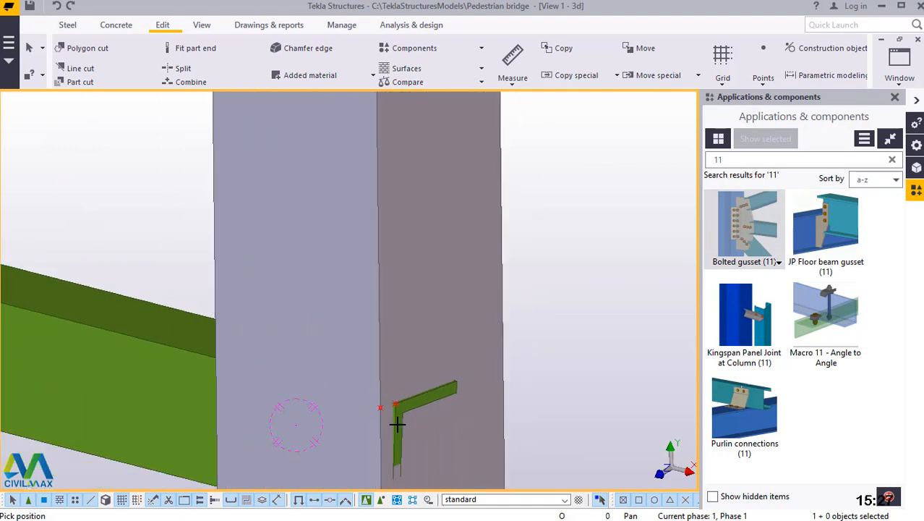
{"action": "scroll", "coordinate": [533, 407], "scroll_direction": "down", "scroll_amount": 3}
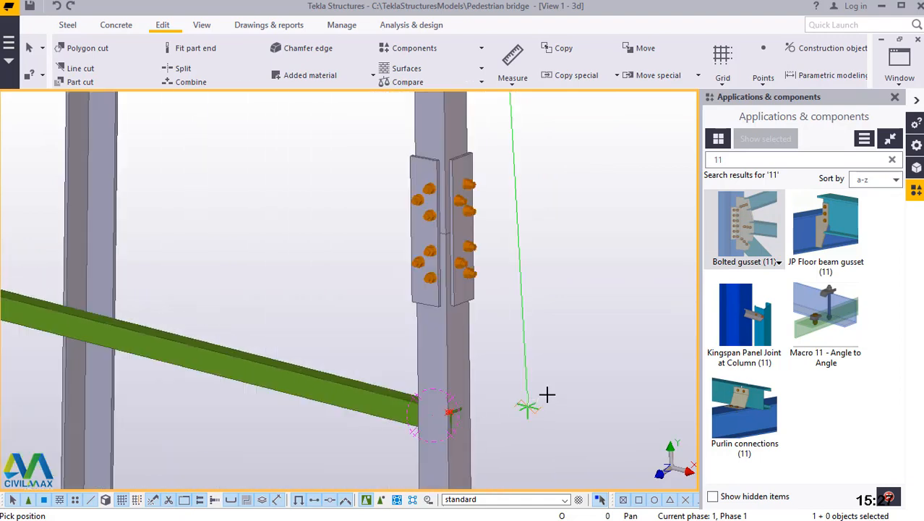
{"action": "scroll", "coordinate": [547, 394], "scroll_direction": "down", "scroll_amount": 5}
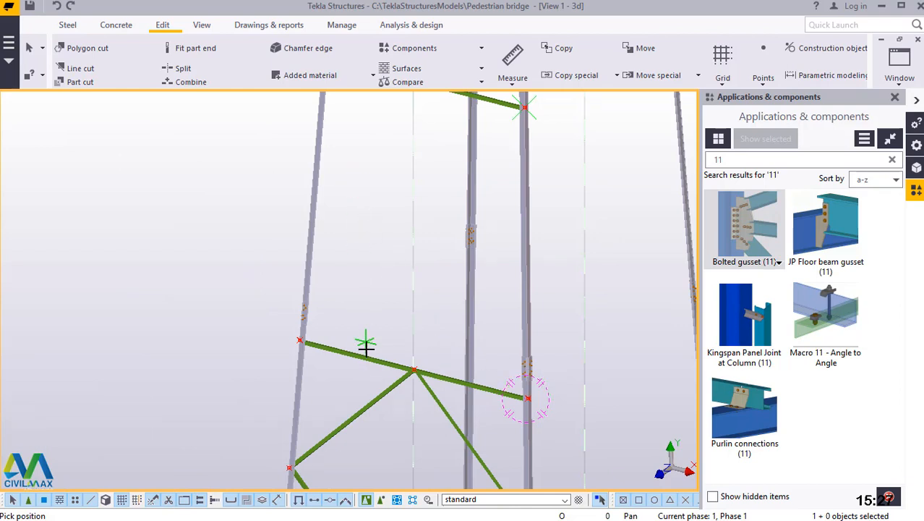
{"action": "scroll", "coordinate": [369, 345], "scroll_direction": "down", "scroll_amount": 2}
{"action": "scroll", "coordinate": [333, 130], "scroll_direction": "up", "scroll_amount": 4}
{"action": "right_click", "coordinate": [361, 155]}
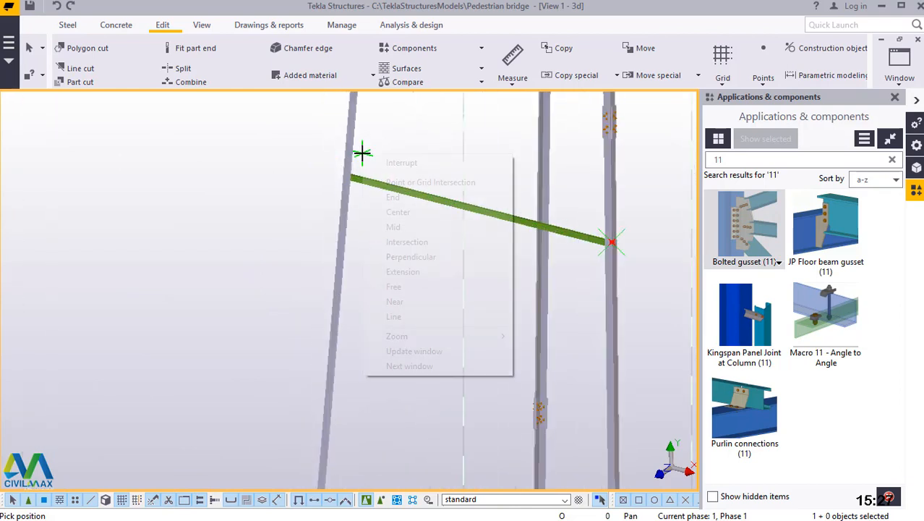
{"action": "left_click", "coordinate": [383, 161]}
Add 1 divided-line point on the leg's corner edge between the points at the upper and lower horizontal braces.
{"action": "left_click", "coordinate": [763, 58]}
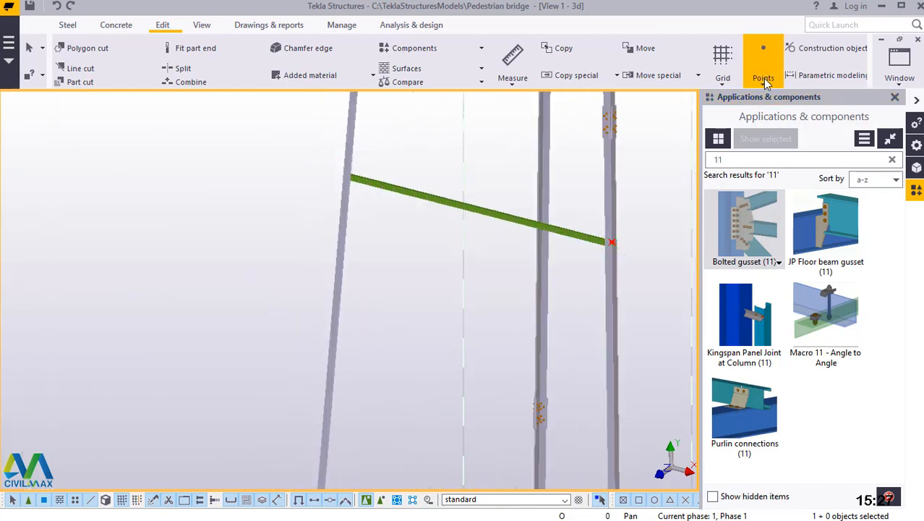
{"action": "left_click", "coordinate": [771, 103]}
{"action": "scroll", "coordinate": [611, 244], "scroll_direction": "up", "scroll_amount": 5}
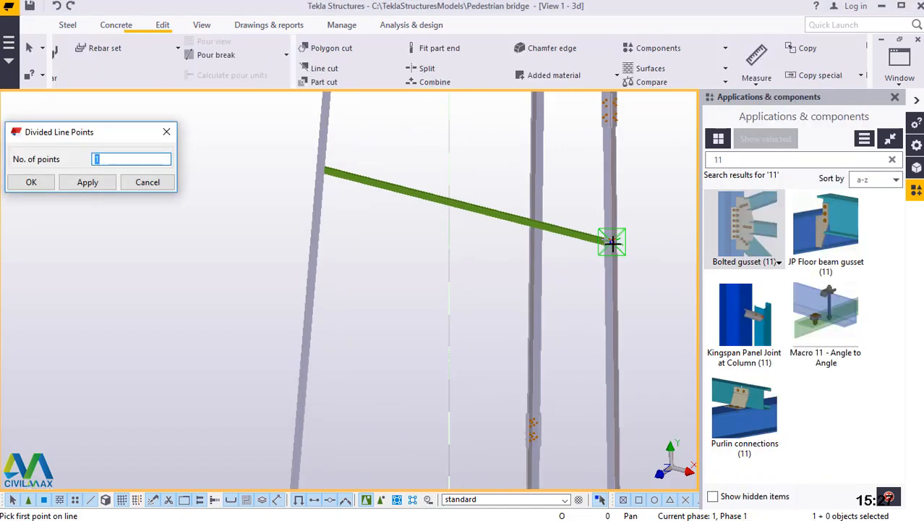
{"action": "scroll", "coordinate": [588, 243], "scroll_direction": "up", "scroll_amount": 3}
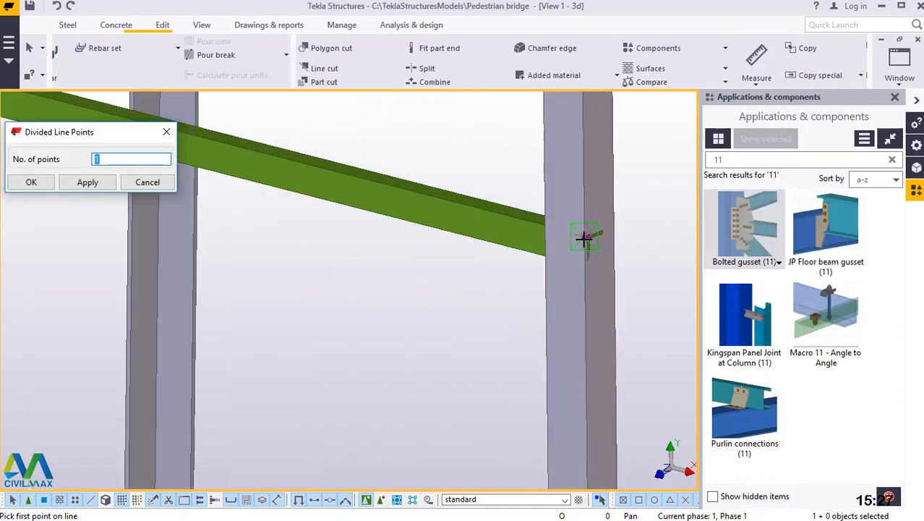
{"action": "scroll", "coordinate": [587, 235], "scroll_direction": "up", "scroll_amount": 3}
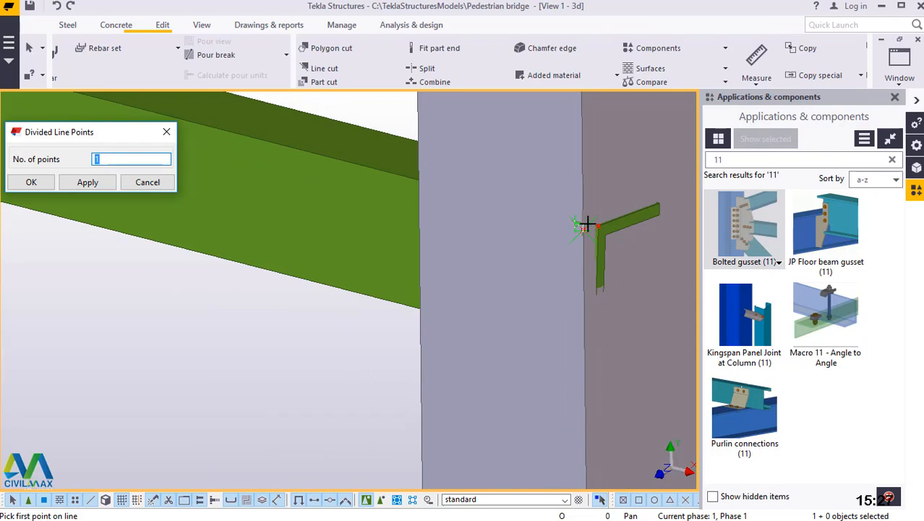
{"action": "scroll", "coordinate": [585, 226], "scroll_direction": "up", "scroll_amount": 3}
{"action": "left_click", "coordinate": [575, 214]}
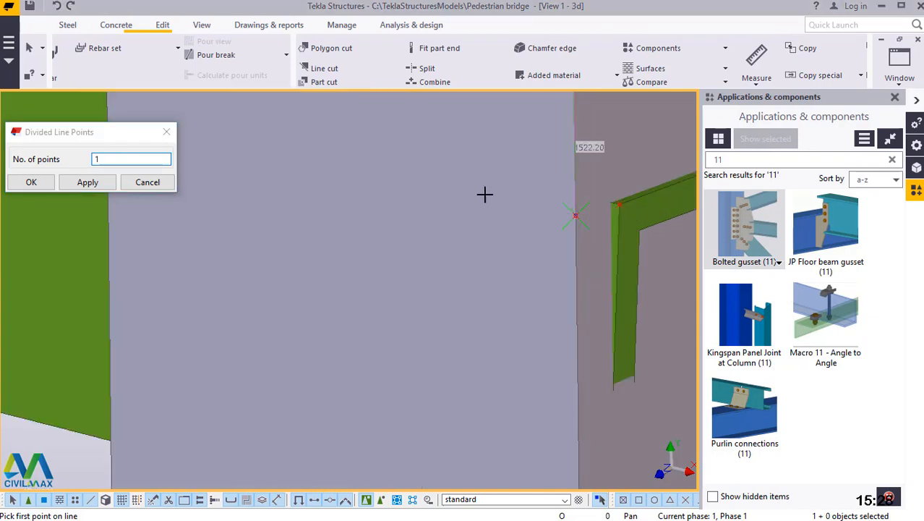
{"action": "scroll", "coordinate": [497, 186], "scroll_direction": "down", "scroll_amount": 5}
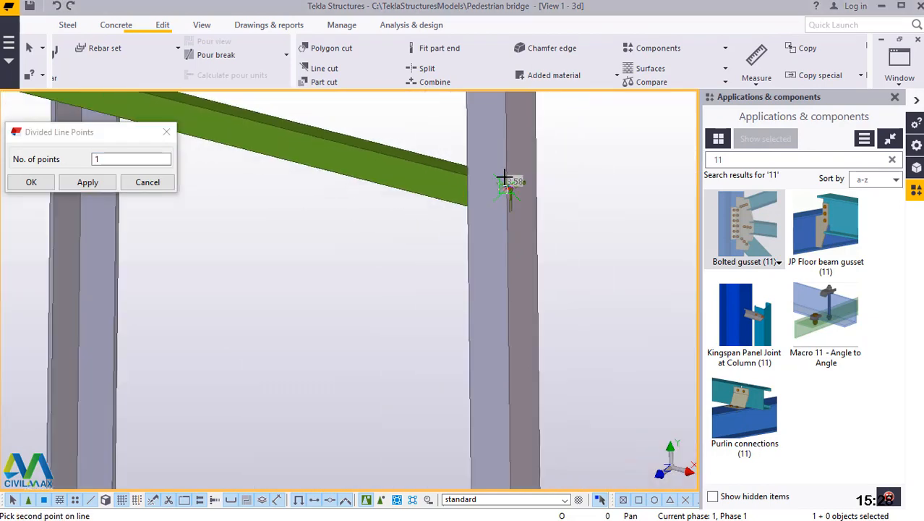
{"action": "scroll", "coordinate": [504, 180], "scroll_direction": "down", "scroll_amount": 4}
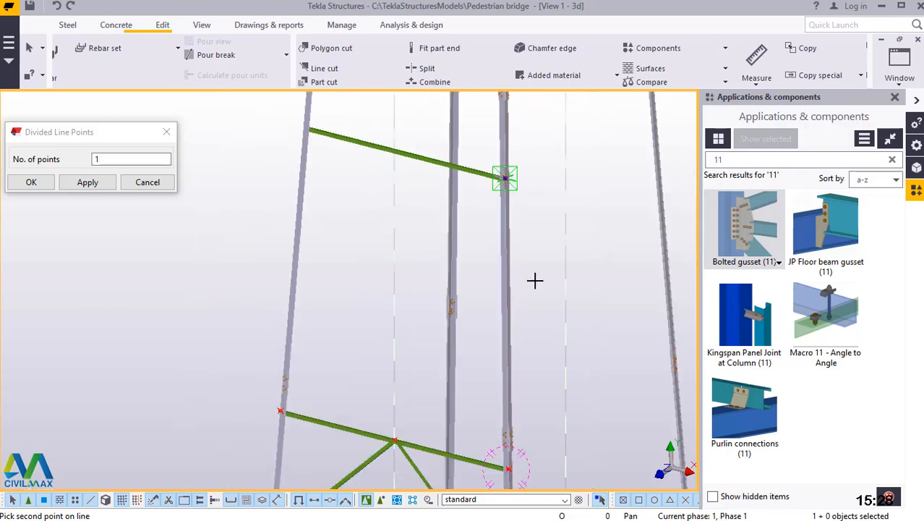
{"action": "scroll", "coordinate": [511, 449], "scroll_direction": "up", "scroll_amount": 8}
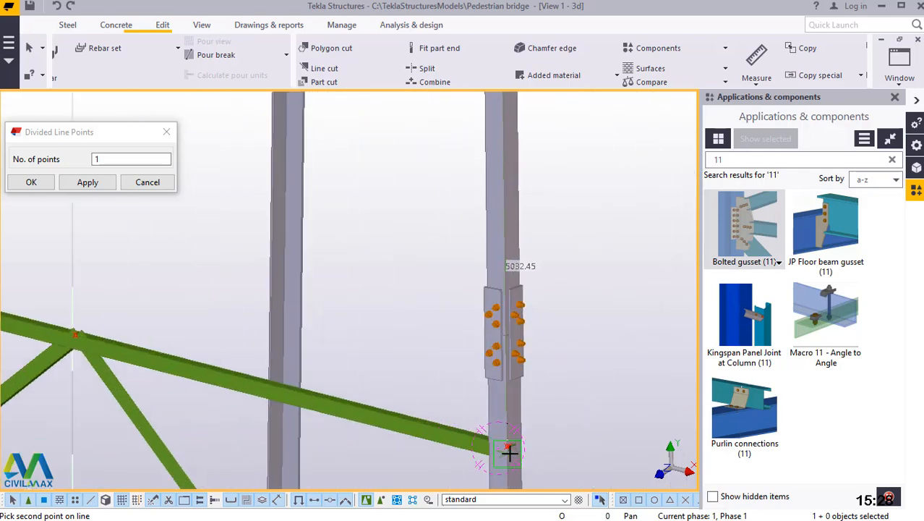
{"action": "scroll", "coordinate": [509, 436], "scroll_direction": "up", "scroll_amount": 4}
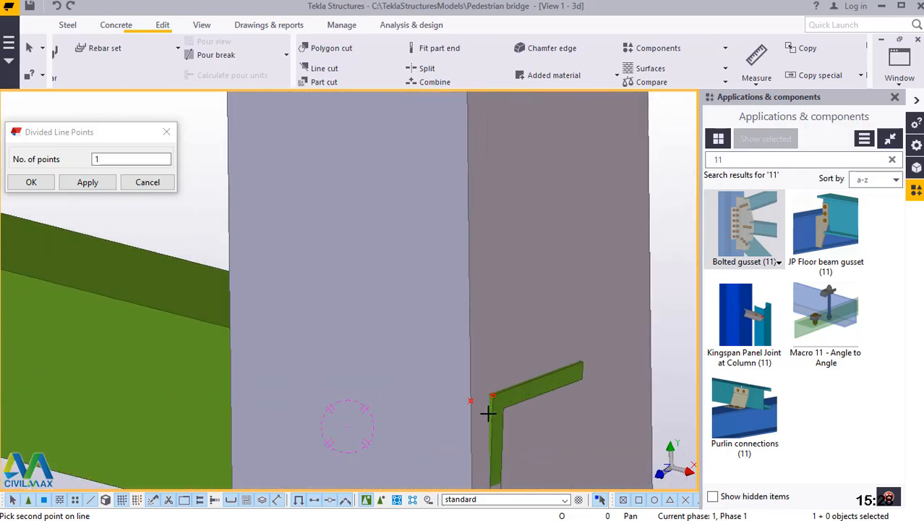
{"action": "left_click", "coordinate": [471, 399]}
{"action": "scroll", "coordinate": [552, 419], "scroll_direction": "down", "scroll_amount": 2}
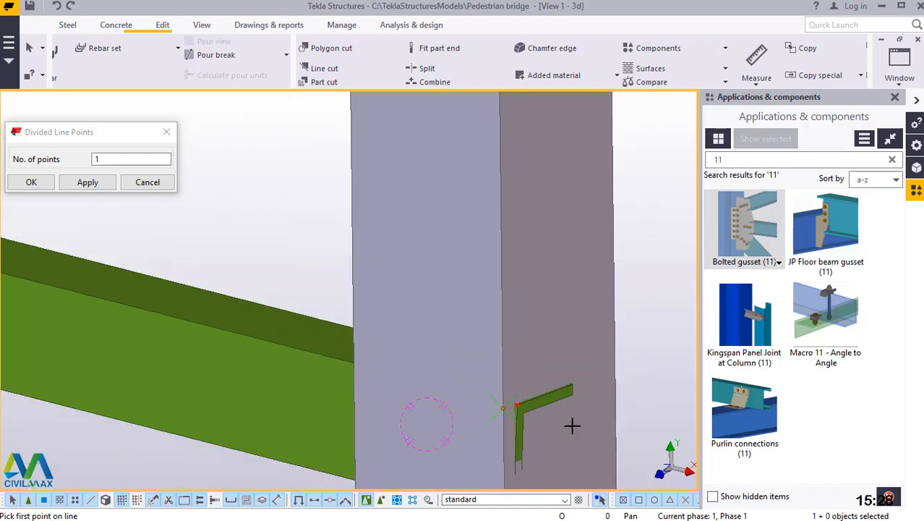
{"action": "scroll", "coordinate": [564, 416], "scroll_direction": "down", "scroll_amount": 3}
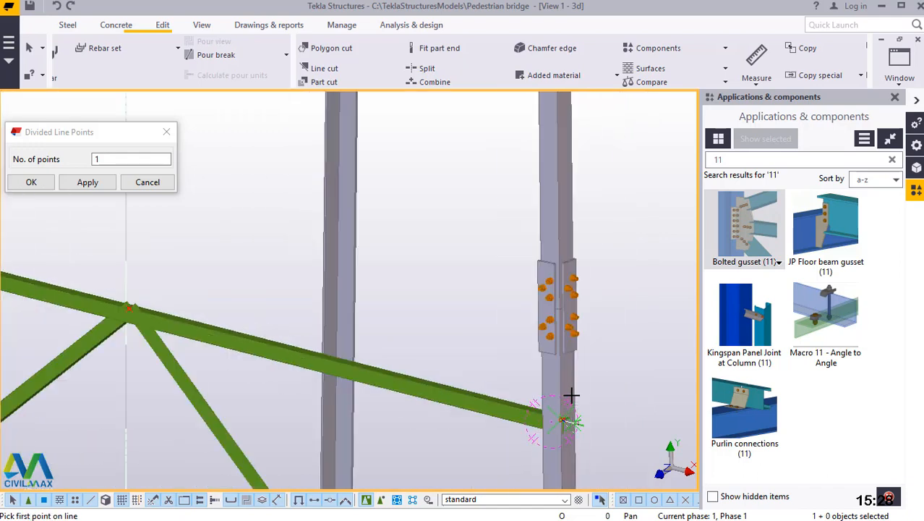
{"action": "scroll", "coordinate": [568, 258], "scroll_direction": "down", "scroll_amount": 3}
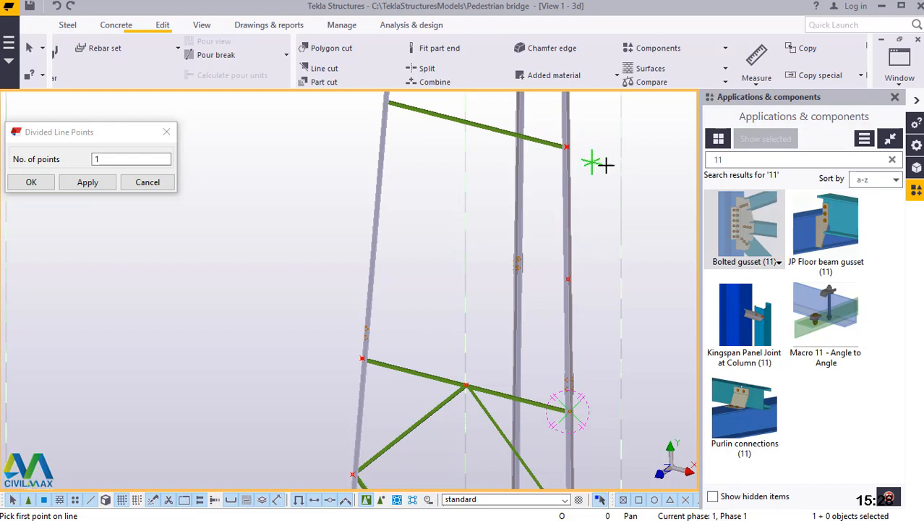
{"action": "right_click", "coordinate": [645, 176]}
{"action": "left_click", "coordinate": [649, 181]}
{"action": "left_click", "coordinate": [97, 160]}
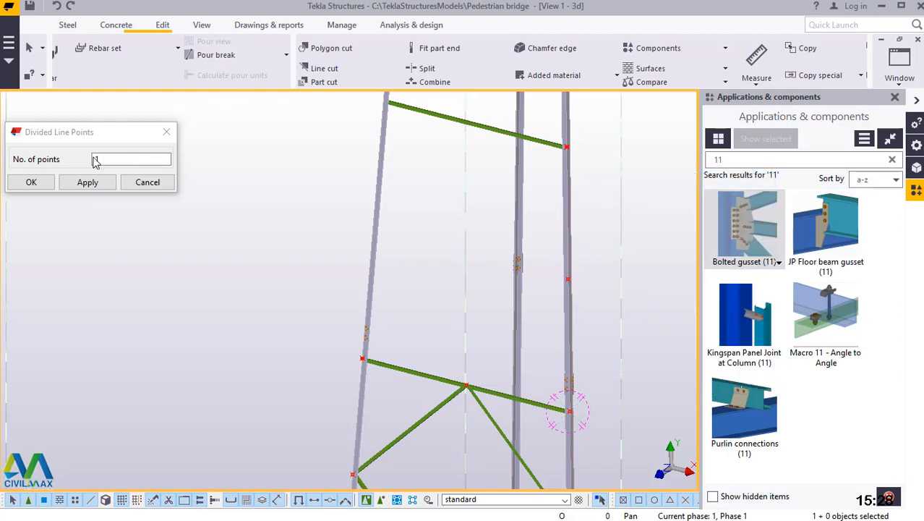
{"action": "left_click", "coordinate": [87, 183]}
{"action": "left_click", "coordinate": [36, 182]}
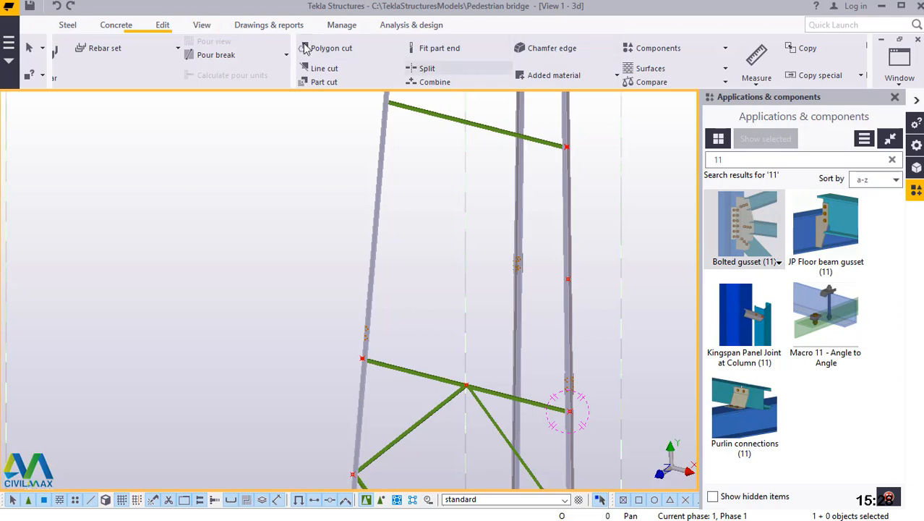
Set the view's rotation centre at the far end of the lower horizontal brace and rotate the model to see the opposite leg's corner.
{"action": "left_click", "coordinate": [214, 29]}
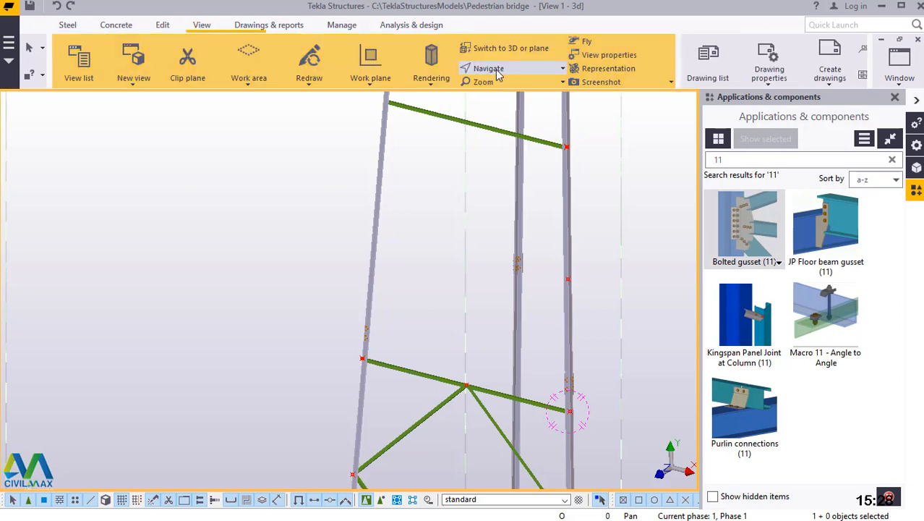
{"action": "left_click", "coordinate": [496, 70]}
{"action": "left_click", "coordinate": [517, 94]}
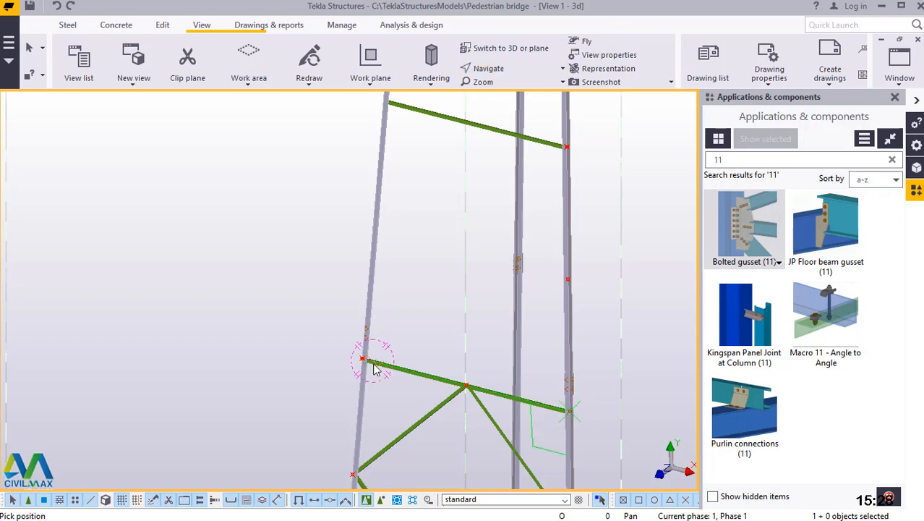
{"action": "middle_click_drag", "start_coordinate": [398, 370], "coordinate": [592, 394], "text": "ctrl"}
{"action": "scroll", "coordinate": [450, 259], "scroll_direction": "up", "scroll_amount": 4}
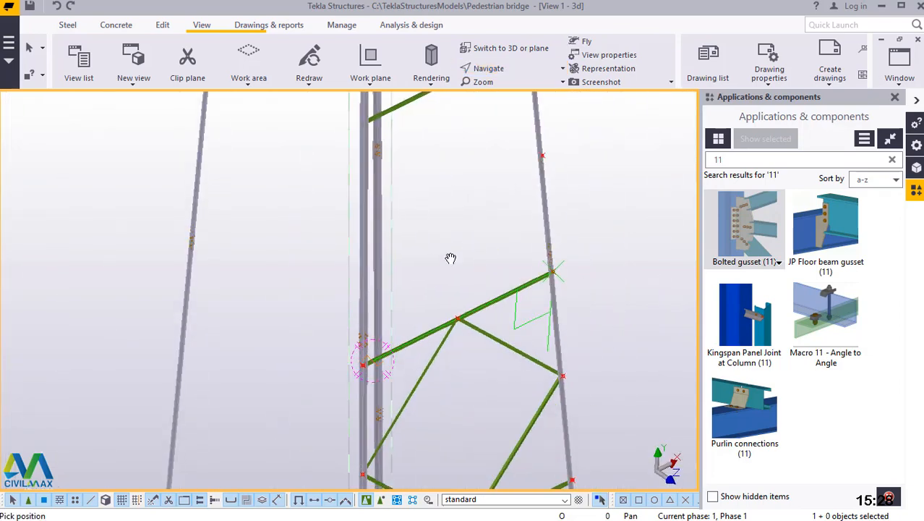
{"action": "right_click", "coordinate": [436, 166]}
{"action": "left_click", "coordinate": [470, 177]}
Place a point at the outer corner of the upper brace's angle end where it meets the opposite leg.
{"action": "scroll", "coordinate": [423, 207], "scroll_direction": "down", "scroll_amount": 3}
{"action": "scroll", "coordinate": [353, 156], "scroll_direction": "up", "scroll_amount": 5}
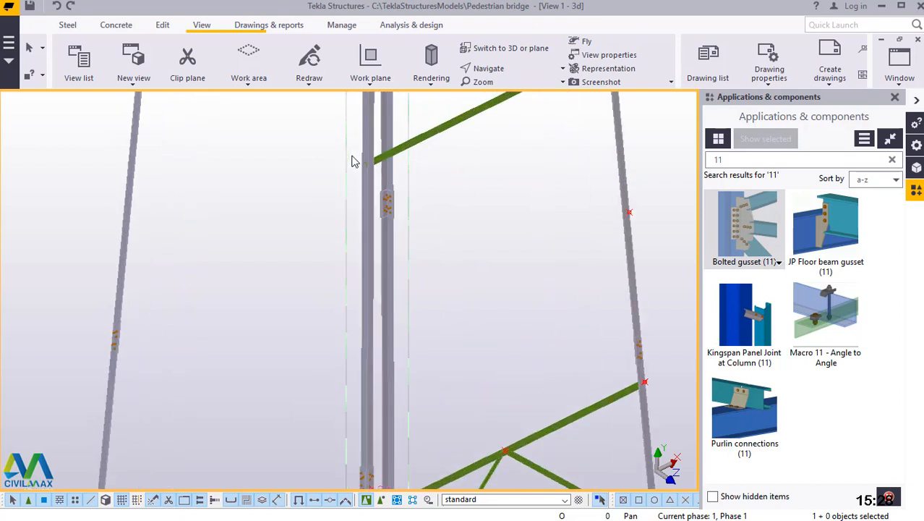
{"action": "scroll", "coordinate": [377, 148], "scroll_direction": "up", "scroll_amount": 5}
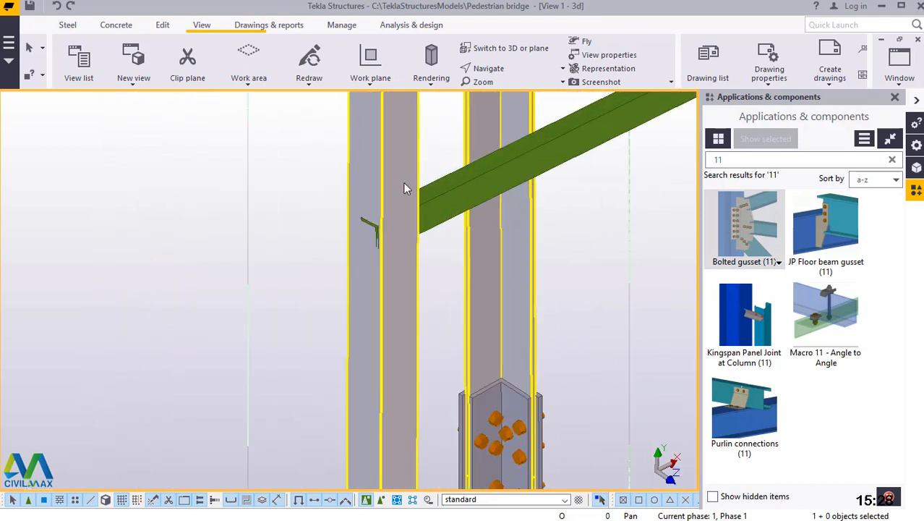
{"action": "scroll", "coordinate": [403, 186], "scroll_direction": "up", "scroll_amount": 4}
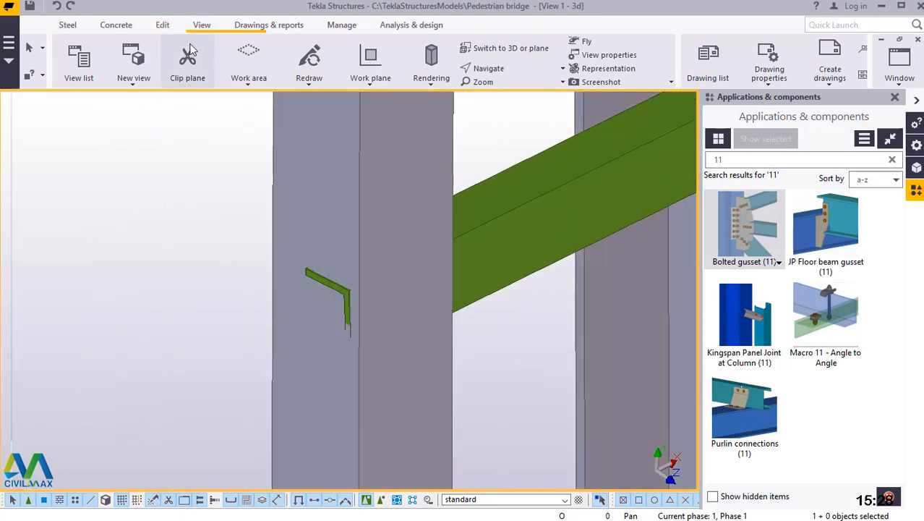
{"action": "left_click", "coordinate": [163, 25]}
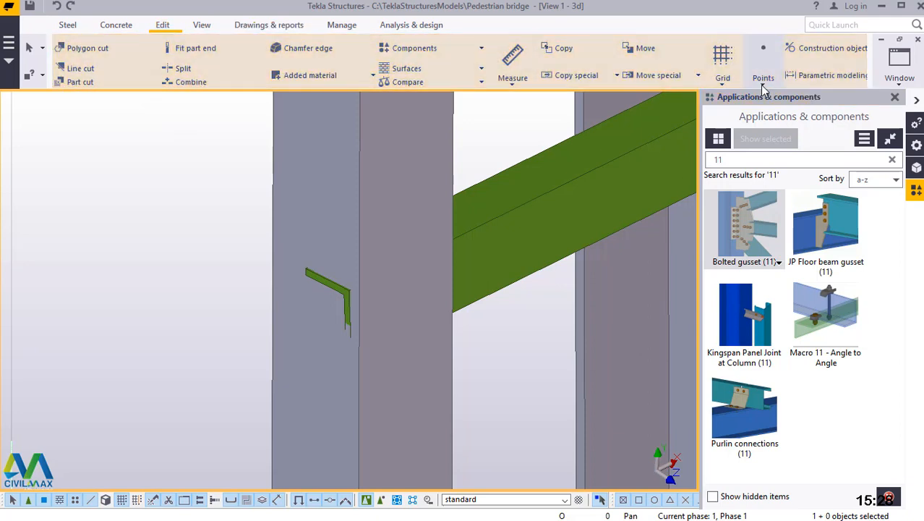
{"action": "left_click", "coordinate": [763, 72]}
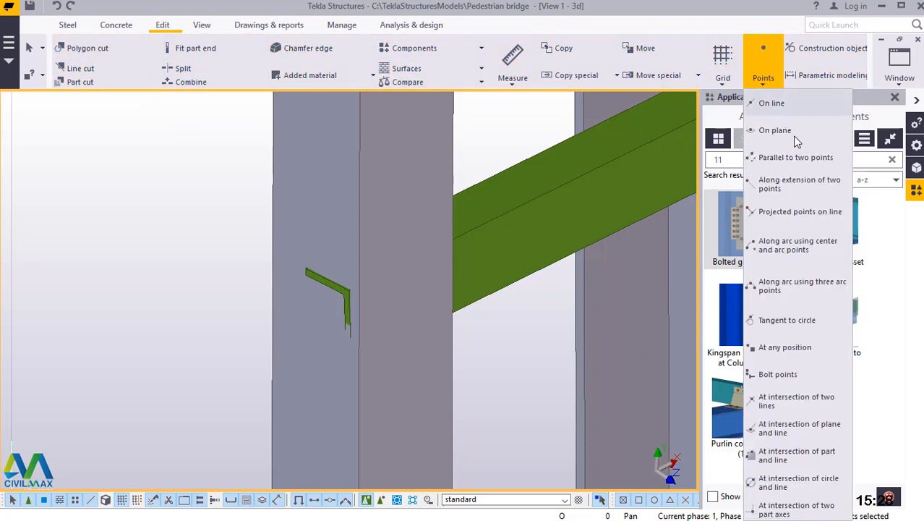
{"action": "left_click", "coordinate": [792, 349]}
{"action": "scroll", "coordinate": [381, 300], "scroll_direction": "up", "scroll_amount": 2}
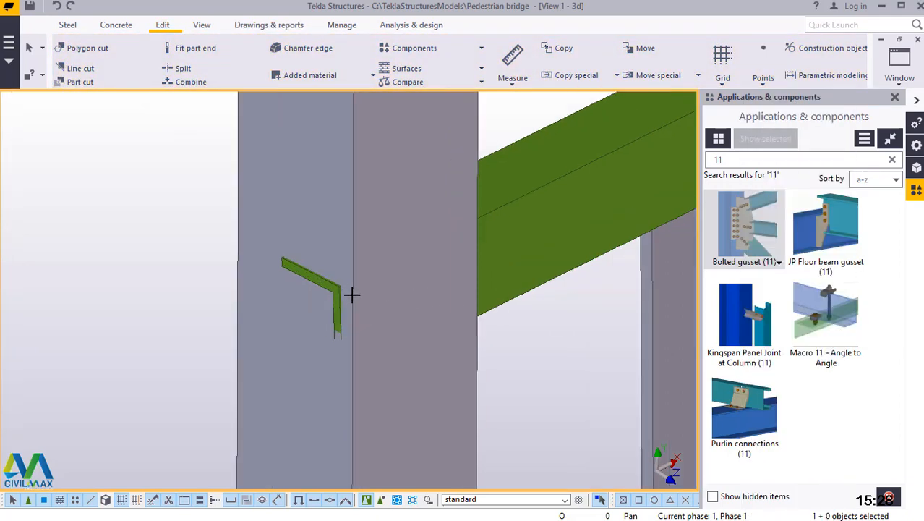
{"action": "scroll", "coordinate": [328, 288], "scroll_direction": "up", "scroll_amount": 3}
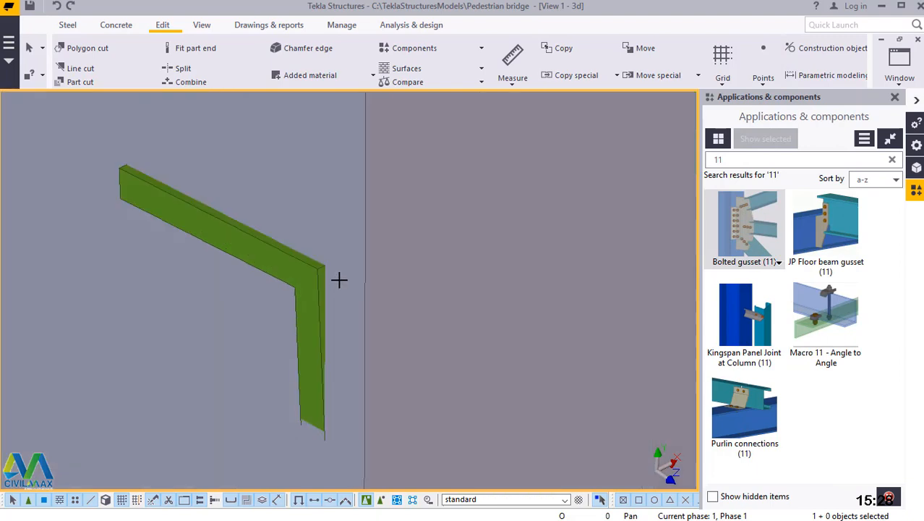
{"action": "scroll", "coordinate": [339, 280], "scroll_direction": "up", "scroll_amount": 2}
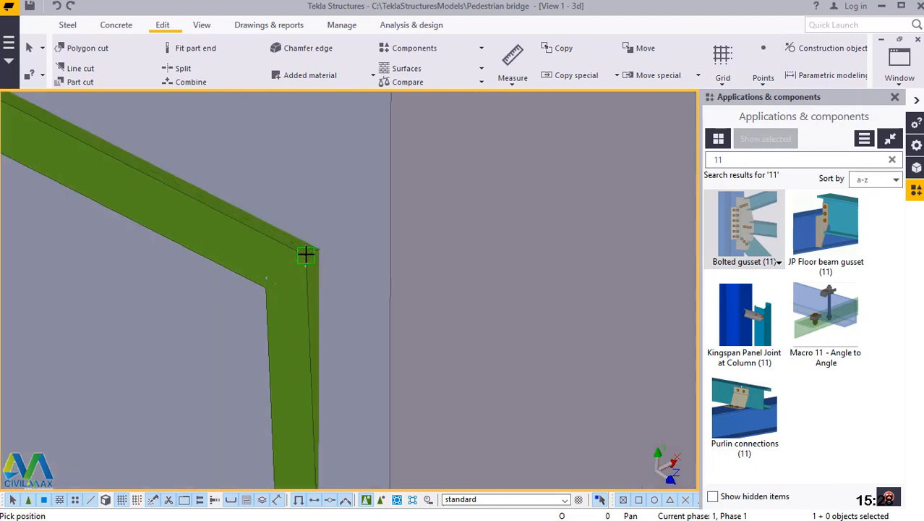
{"action": "left_click", "coordinate": [305, 253]}
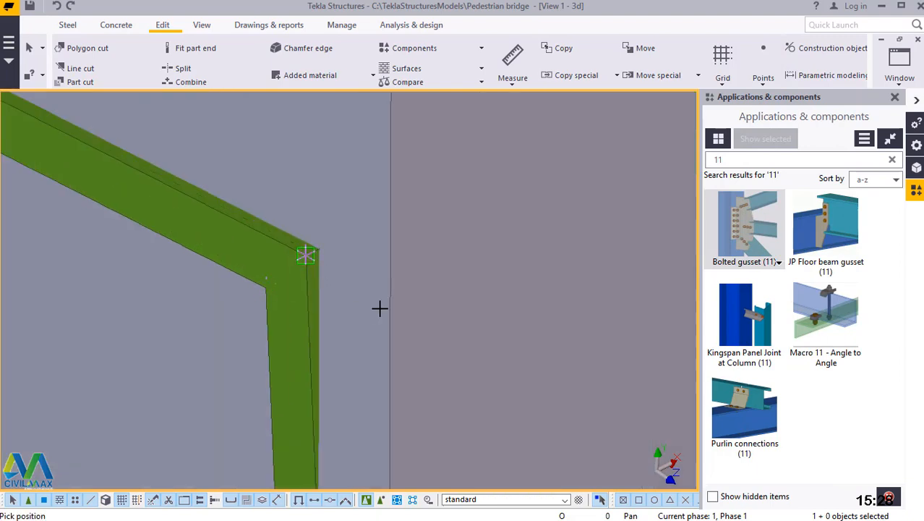
{"action": "right_click", "coordinate": [458, 155]}
{"action": "left_click", "coordinate": [483, 163]}
Add 1 divided-line point on the left-hand leg's corner edge between the points beside the upper and lower horizontal braces.
{"action": "left_click", "coordinate": [770, 87]}
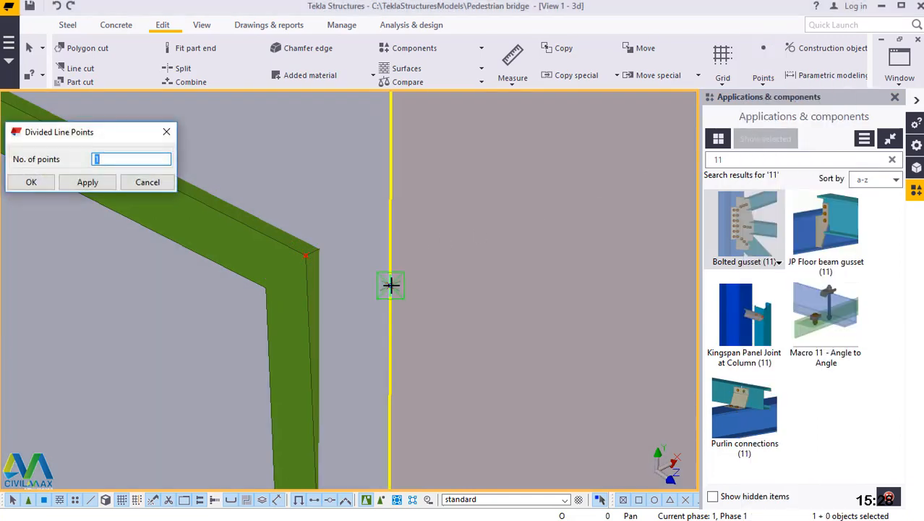
{"action": "left_click", "coordinate": [391, 285]}
{"action": "scroll", "coordinate": [398, 199], "scroll_direction": "down", "scroll_amount": 3}
{"action": "left_click", "coordinate": [388, 188]}
{"action": "scroll", "coordinate": [389, 188], "scroll_direction": "down", "scroll_amount": 2}
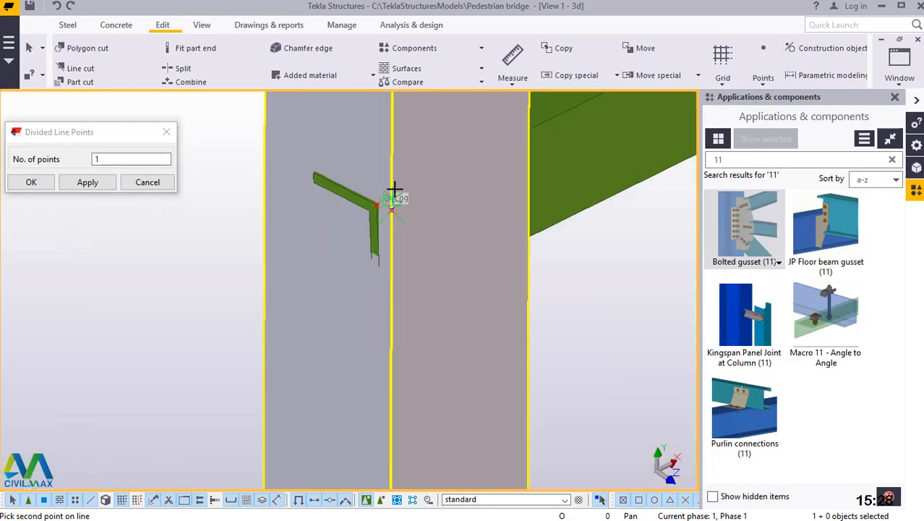
{"action": "scroll", "coordinate": [394, 189], "scroll_direction": "down", "scroll_amount": 5}
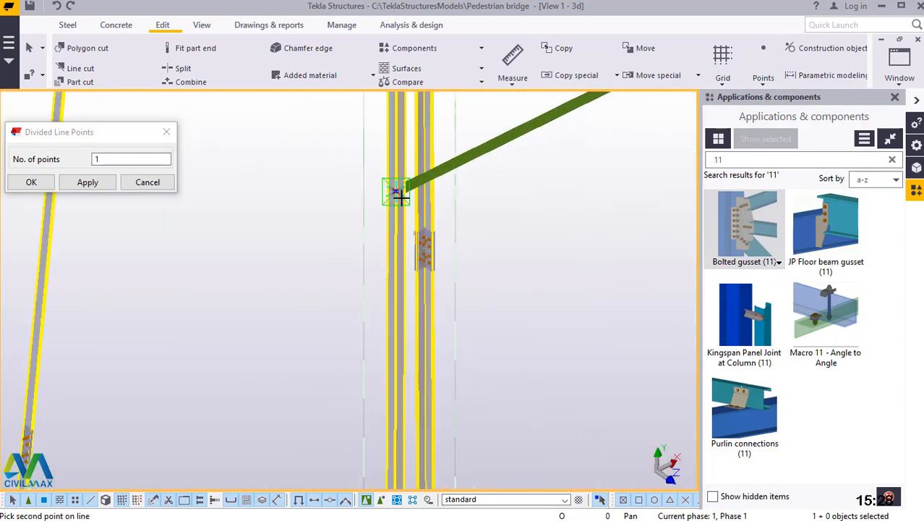
{"action": "scroll", "coordinate": [387, 304], "scroll_direction": "down", "scroll_amount": 4}
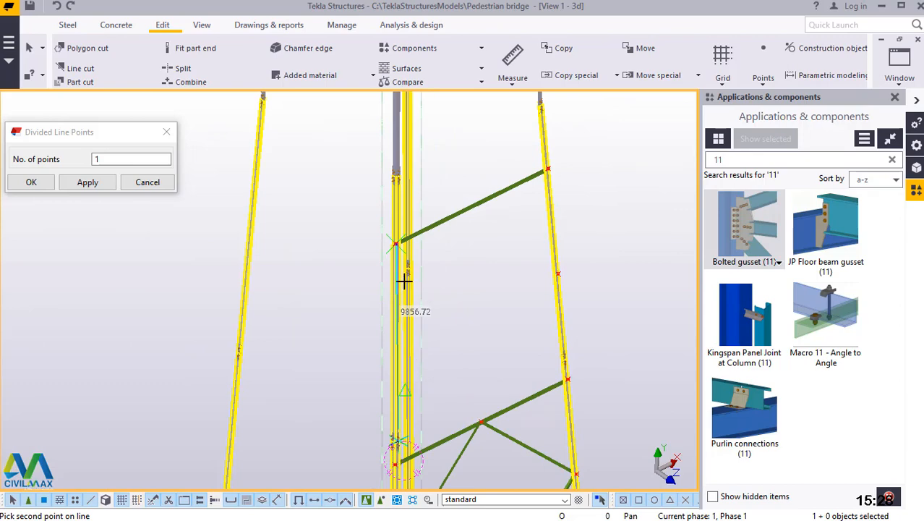
{"action": "scroll", "coordinate": [403, 278], "scroll_direction": "up", "scroll_amount": 4}
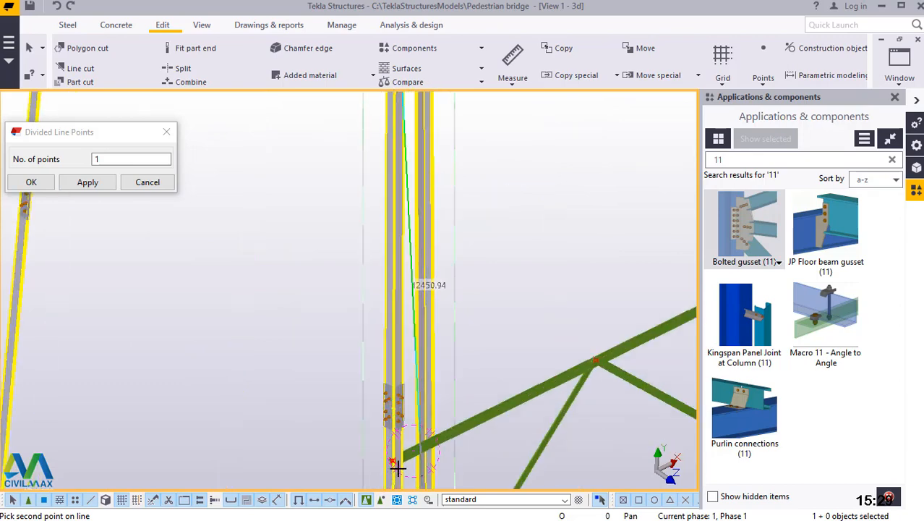
{"action": "scroll", "coordinate": [397, 468], "scroll_direction": "up", "scroll_amount": 6}
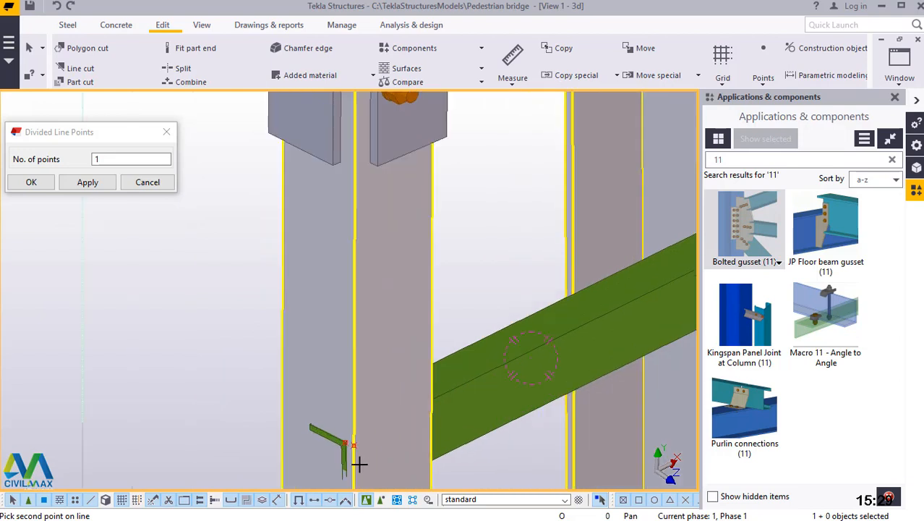
{"action": "scroll", "coordinate": [359, 463], "scroll_direction": "up", "scroll_amount": 3}
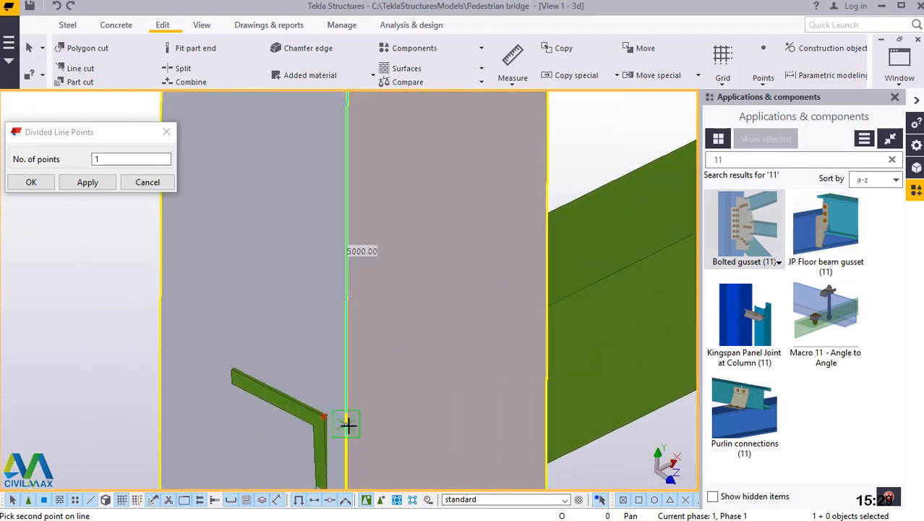
{"action": "left_click", "coordinate": [348, 425]}
{"action": "right_click", "coordinate": [416, 222]}
{"action": "left_click", "coordinate": [458, 234]}
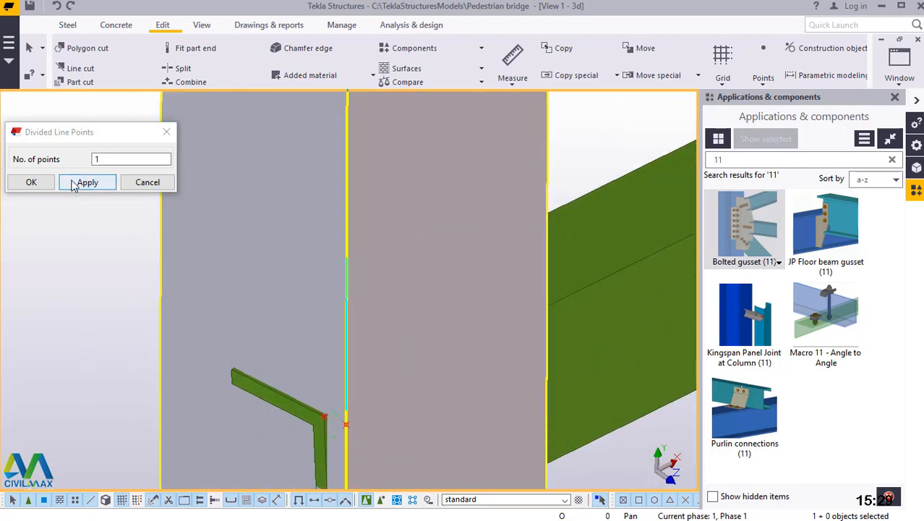
{"action": "left_click", "coordinate": [31, 181]}
Model a steel beam as a diagonal brace from the upper horizontal brace's midpoint to the divided point on the left-hand leg.
{"action": "scroll", "coordinate": [339, 270], "scroll_direction": "down", "scroll_amount": 1}
{"action": "scroll", "coordinate": [323, 358], "scroll_direction": "down", "scroll_amount": 3}
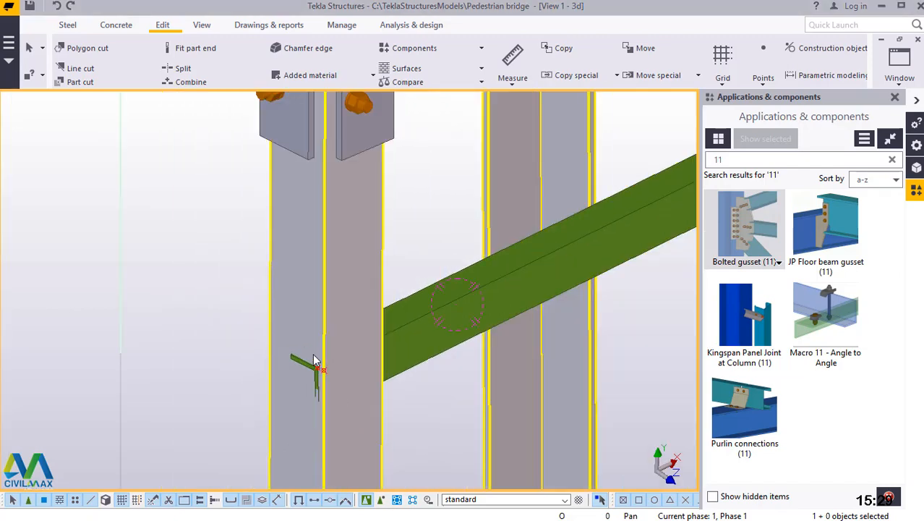
{"action": "scroll", "coordinate": [331, 359], "scroll_direction": "down", "scroll_amount": 2}
{"action": "scroll", "coordinate": [331, 359], "scroll_direction": "down", "scroll_amount": 2}
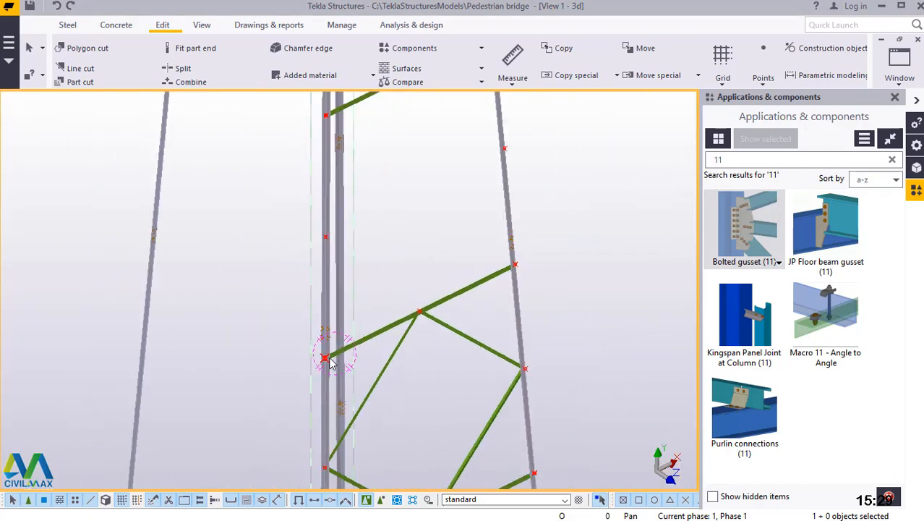
{"action": "scroll", "coordinate": [417, 190], "scroll_direction": "down", "scroll_amount": 3}
{"action": "scroll", "coordinate": [413, 173], "scroll_direction": "up", "scroll_amount": 3}
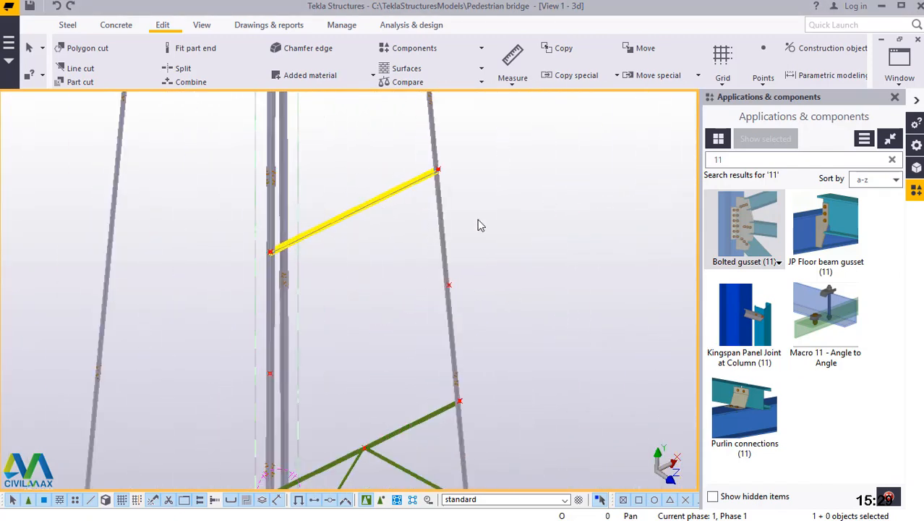
{"action": "scroll", "coordinate": [405, 195], "scroll_direction": "up", "scroll_amount": 3}
{"action": "left_click", "coordinate": [65, 28]}
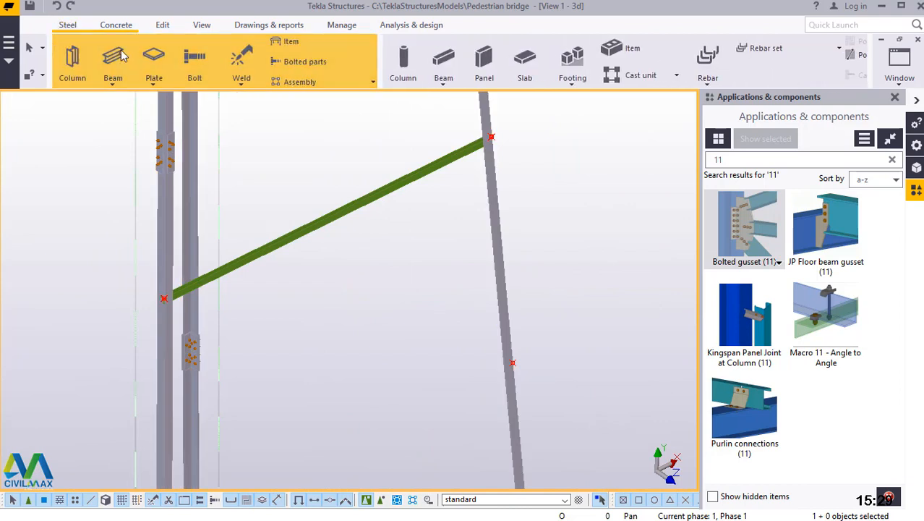
{"action": "left_click", "coordinate": [114, 86]}
{"action": "left_click", "coordinate": [124, 101]}
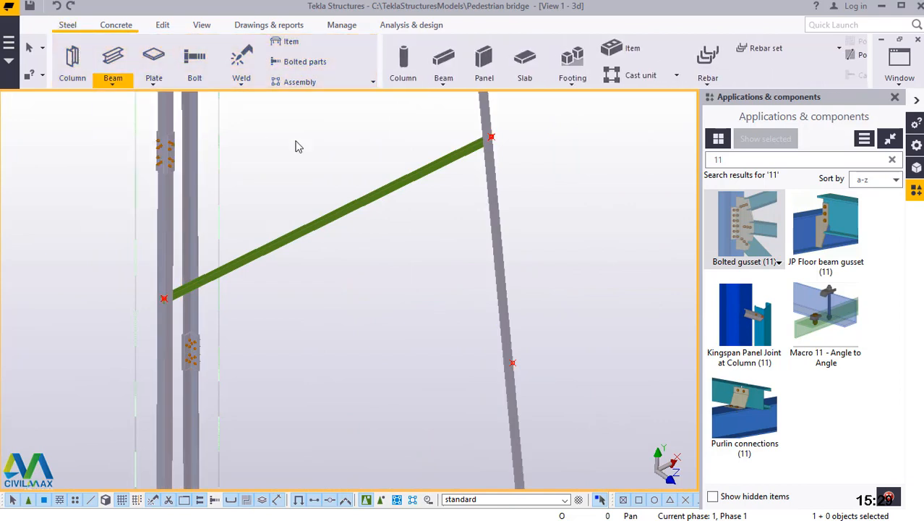
{"action": "scroll", "coordinate": [331, 195], "scroll_direction": "up", "scroll_amount": 1}
{"action": "scroll", "coordinate": [337, 217], "scroll_direction": "up", "scroll_amount": 2}
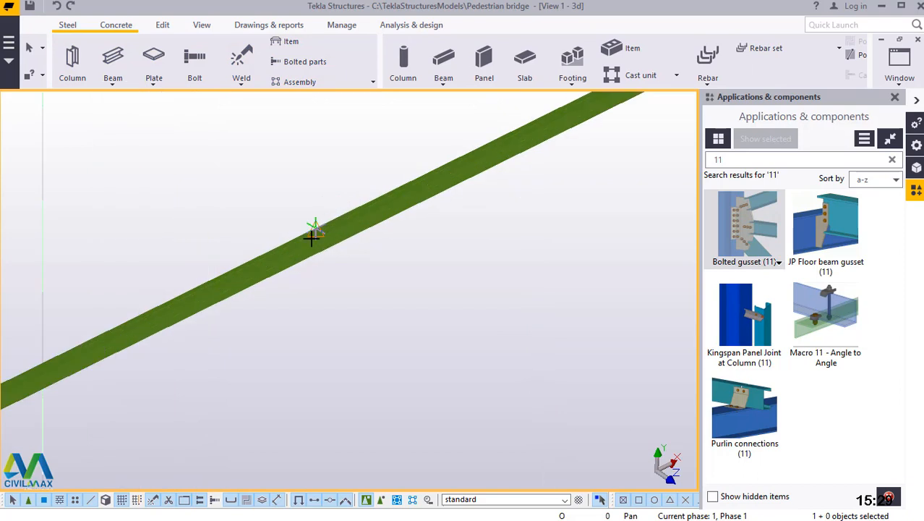
{"action": "scroll", "coordinate": [314, 235], "scroll_direction": "up", "scroll_amount": 5}
{"action": "scroll", "coordinate": [371, 277], "scroll_direction": "up", "scroll_amount": 1}
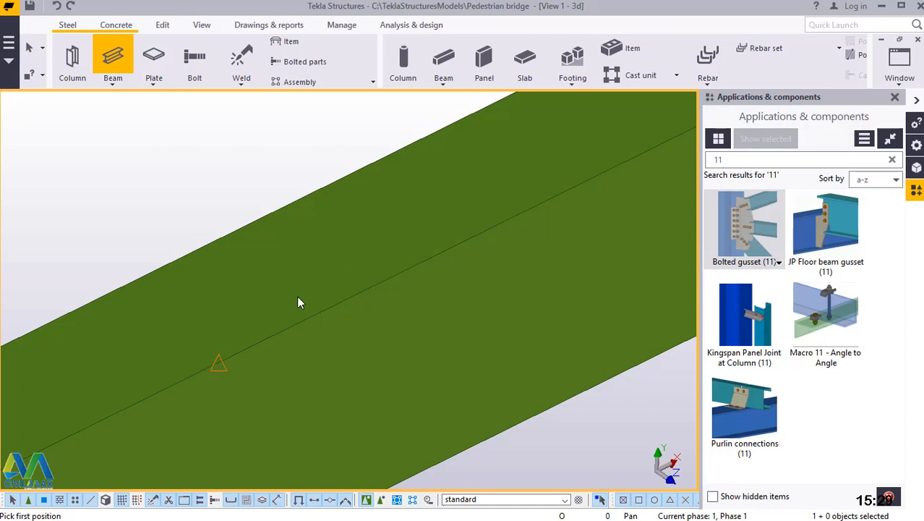
{"action": "scroll", "coordinate": [365, 162], "scroll_direction": "down", "scroll_amount": 3}
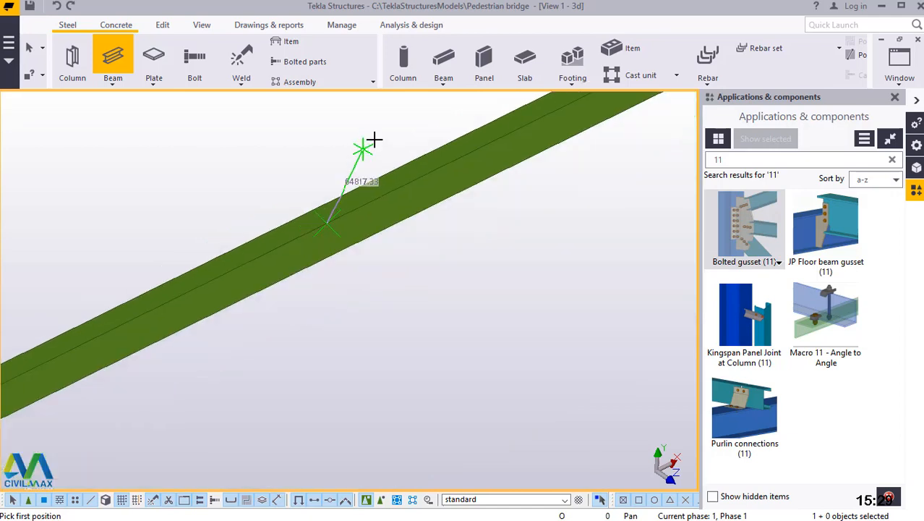
{"action": "scroll", "coordinate": [374, 141], "scroll_direction": "down", "scroll_amount": 3}
{"action": "scroll", "coordinate": [274, 361], "scroll_direction": "up", "scroll_amount": 5}
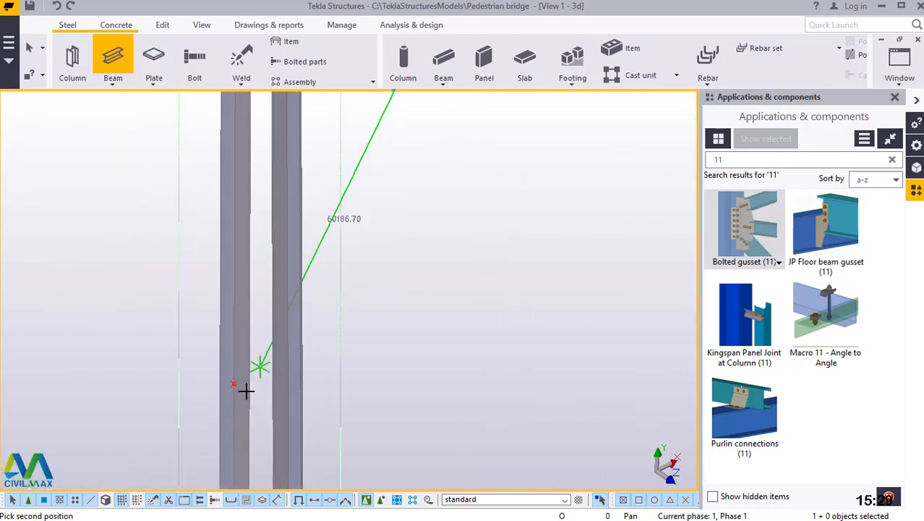
{"action": "scroll", "coordinate": [246, 391], "scroll_direction": "up", "scroll_amount": 3}
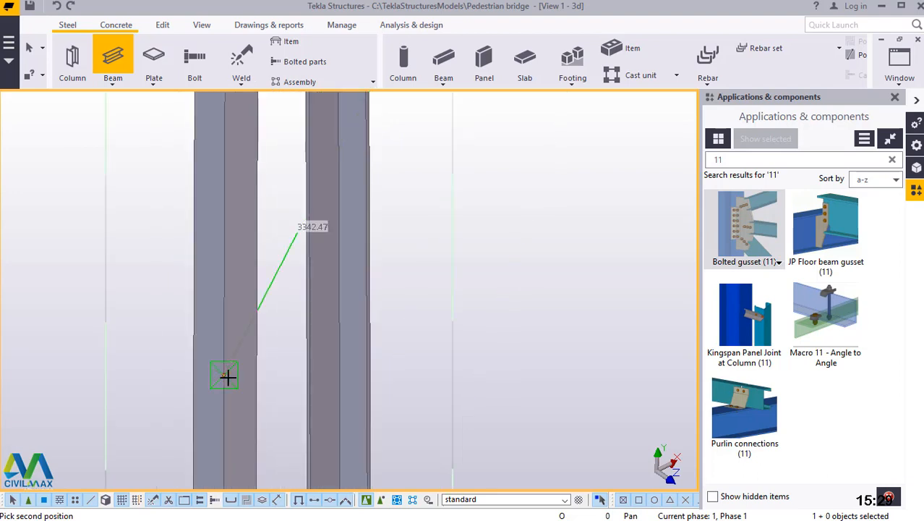
{"action": "left_click", "coordinate": [227, 376]}
Model a second diagonal beam from the left-hand leg's divided point down to the midpoint of the lower horizontal brace.
{"action": "left_click", "coordinate": [214, 279]}
{"action": "scroll", "coordinate": [214, 279], "scroll_direction": "down", "scroll_amount": 5}
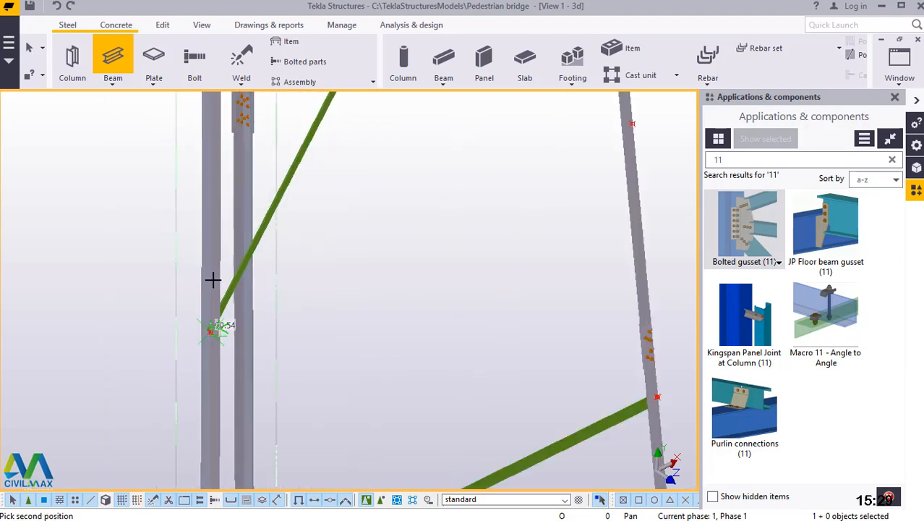
{"action": "scroll", "coordinate": [338, 454], "scroll_direction": "up", "scroll_amount": 5}
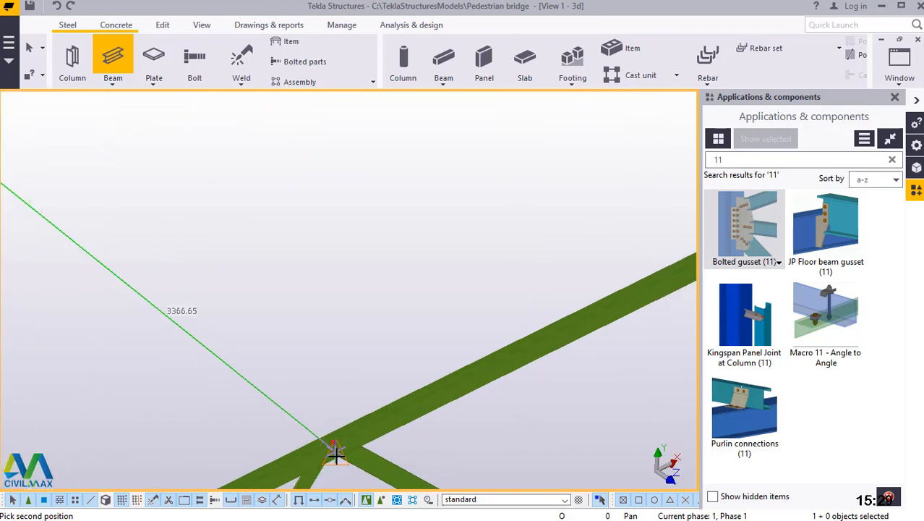
{"action": "scroll", "coordinate": [337, 424], "scroll_direction": "up", "scroll_amount": 3}
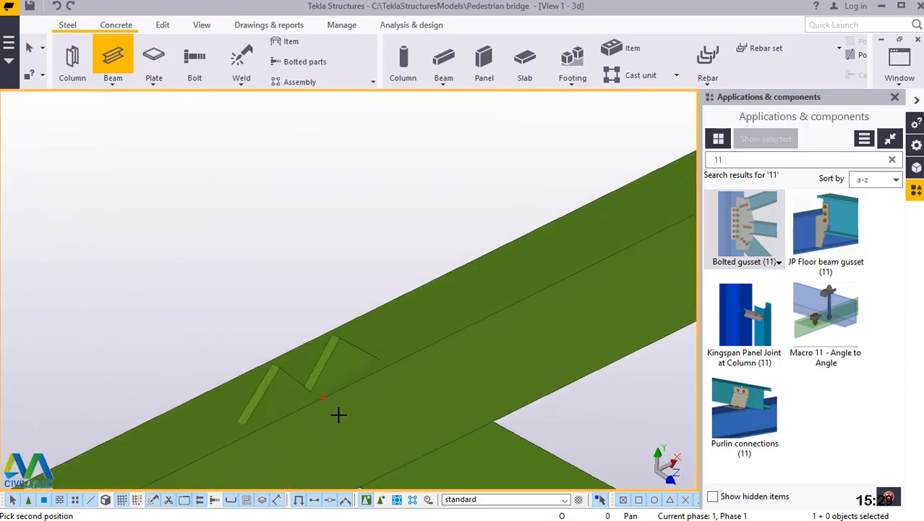
{"action": "scroll", "coordinate": [321, 394], "scroll_direction": "down", "scroll_amount": 3}
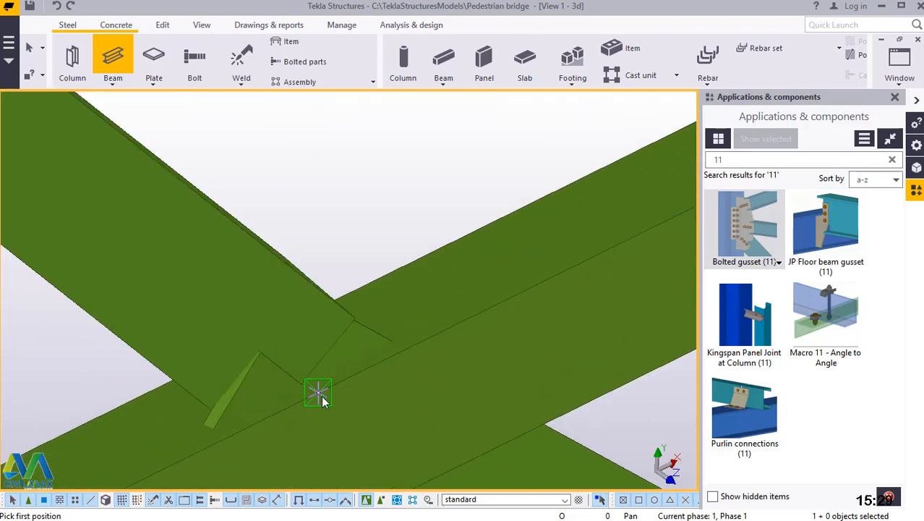
Model a third diagonal beam from the lower horizontal brace's midpoint up to the divided point on the right-hand leg.
{"action": "scroll", "coordinate": [326, 413], "scroll_direction": "down", "scroll_amount": 3}
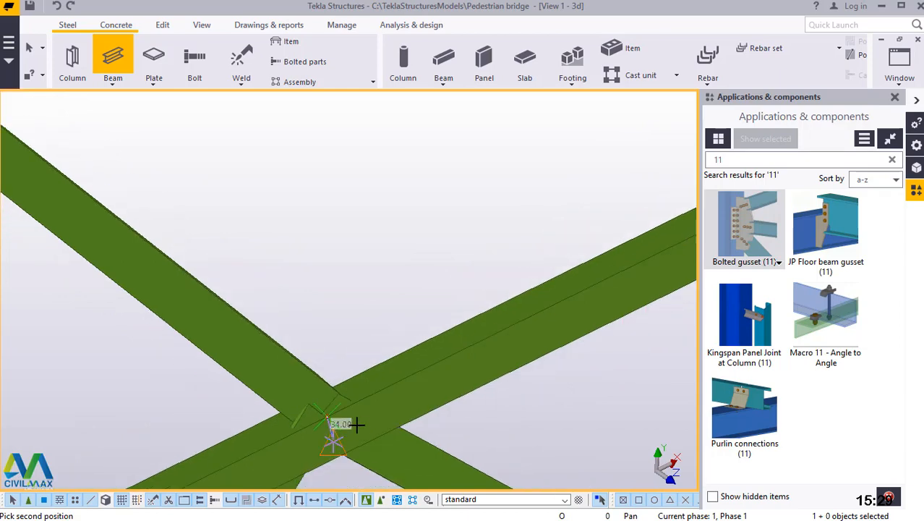
{"action": "scroll", "coordinate": [357, 425], "scroll_direction": "down", "scroll_amount": 4}
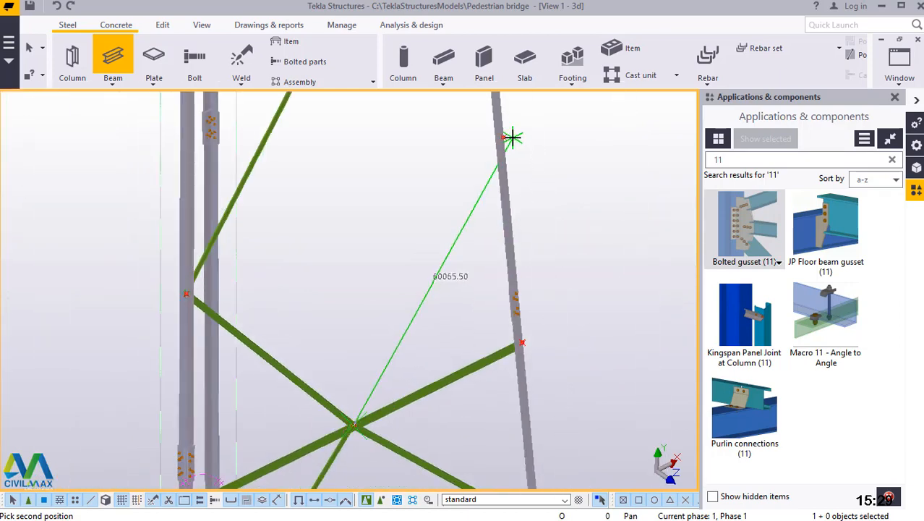
{"action": "scroll", "coordinate": [510, 134], "scroll_direction": "up", "scroll_amount": 4}
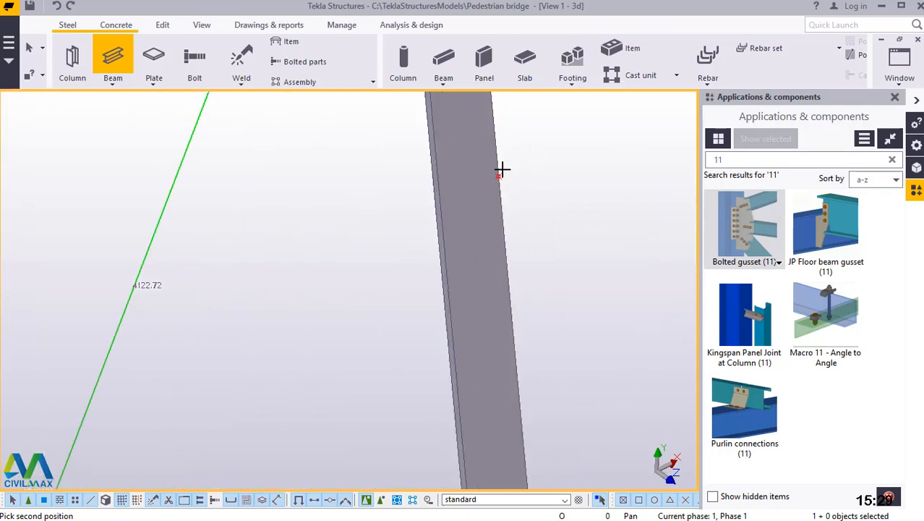
{"action": "scroll", "coordinate": [502, 169], "scroll_direction": "up", "scroll_amount": 2}
{"action": "left_click", "coordinate": [502, 193]}
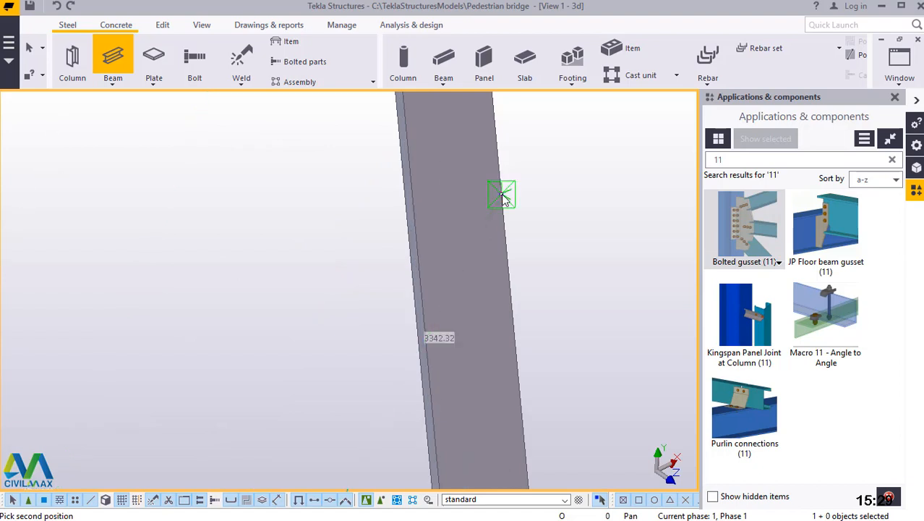
Model the fourth diagonal beam from the right-hand leg's divided point to the upper horizontal brace's midpoint and end the beam command.
{"action": "left_click", "coordinate": [432, 397]}
{"action": "scroll", "coordinate": [439, 398], "scroll_direction": "down", "scroll_amount": 5}
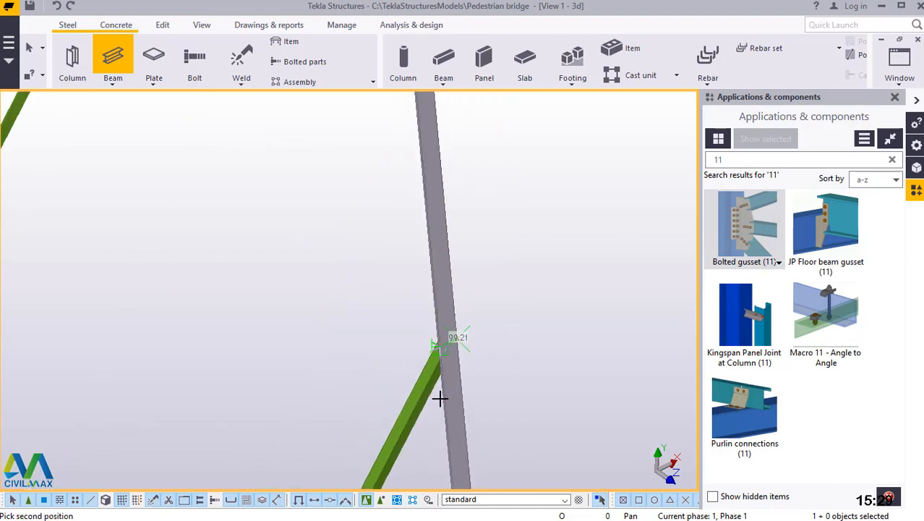
{"action": "scroll", "coordinate": [285, 253], "scroll_direction": "up", "scroll_amount": 5}
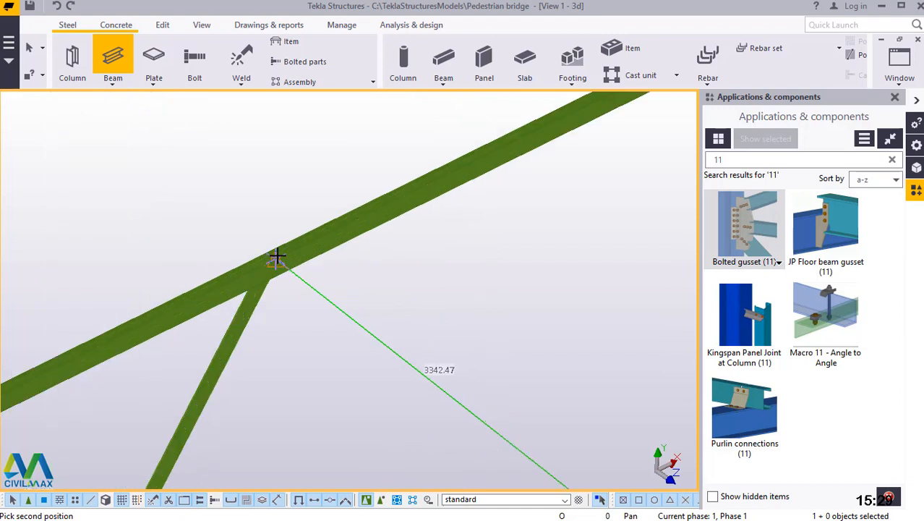
{"action": "scroll", "coordinate": [268, 262], "scroll_direction": "up", "scroll_amount": 3}
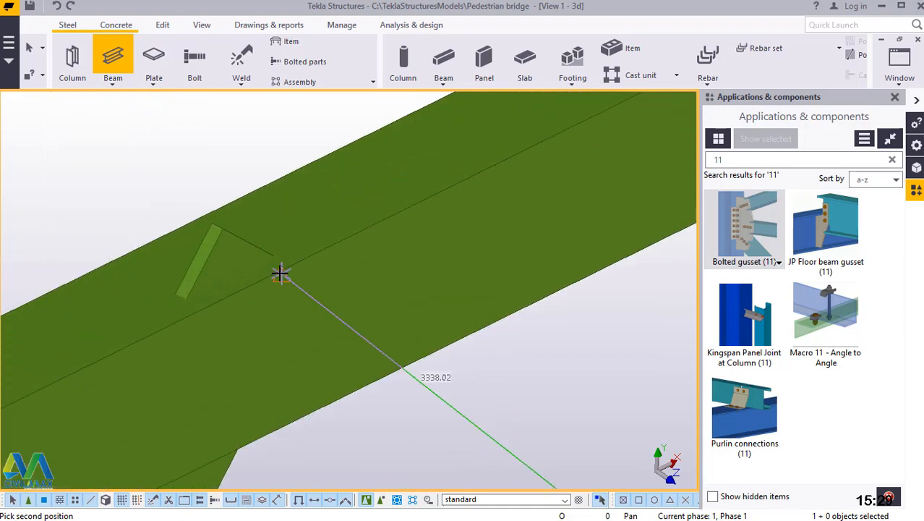
{"action": "scroll", "coordinate": [288, 265], "scroll_direction": "up", "scroll_amount": 3}
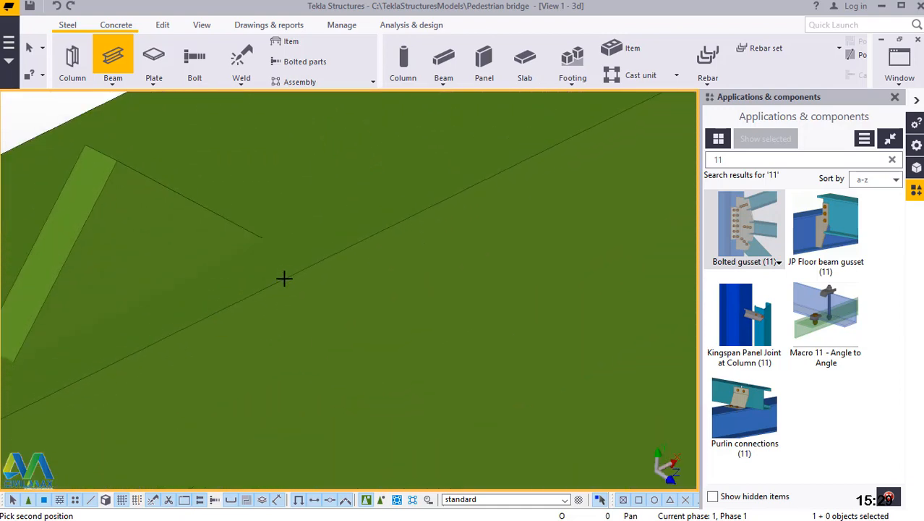
{"action": "left_click", "coordinate": [311, 265]}
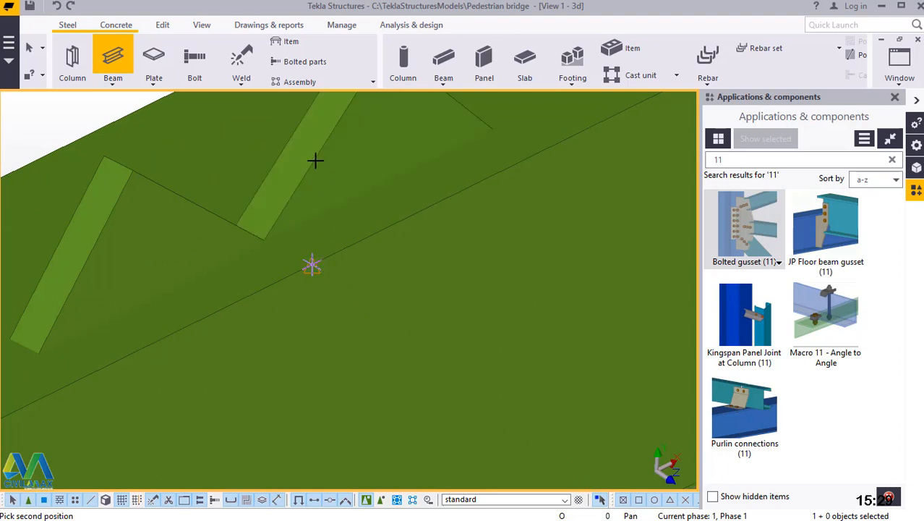
{"action": "right_click", "coordinate": [315, 160]}
Add a Bolted gusset (11) at the upper horizontal brace's midpoint, with the brace as main part and its two descending diagonals as secondary parts.
{"action": "scroll", "coordinate": [352, 199], "scroll_direction": "down", "scroll_amount": 2}
{"action": "scroll", "coordinate": [354, 192], "scroll_direction": "down", "scroll_amount": 6}
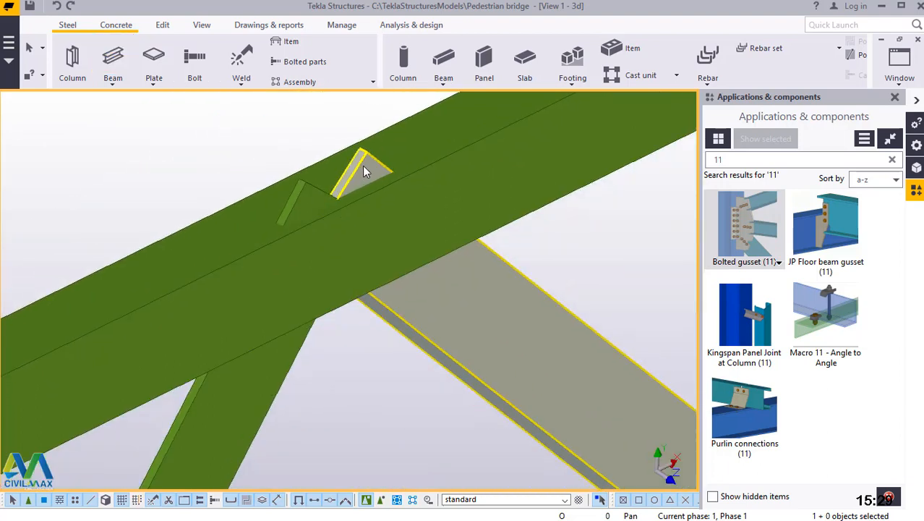
{"action": "scroll", "coordinate": [342, 157], "scroll_direction": "up", "scroll_amount": 3}
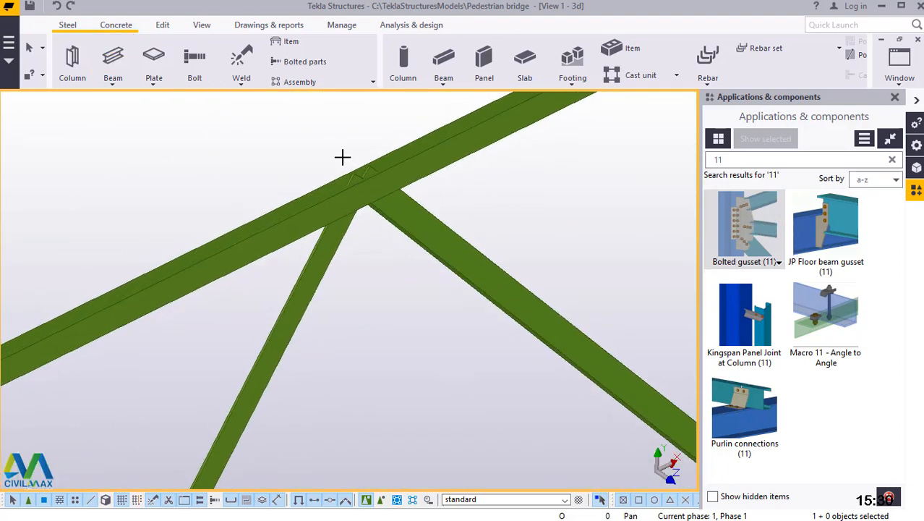
{"action": "scroll", "coordinate": [373, 223], "scroll_direction": "down", "scroll_amount": 2}
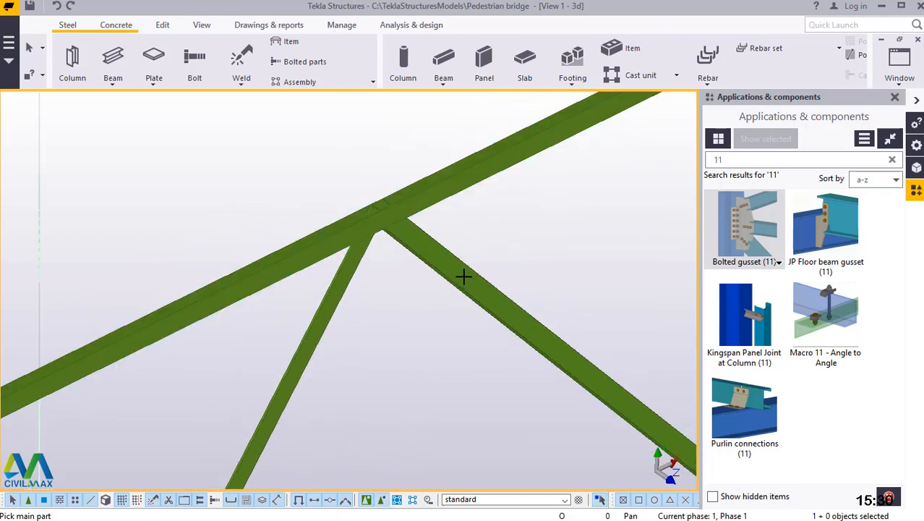
{"action": "scroll", "coordinate": [436, 191], "scroll_direction": "up", "scroll_amount": 1}
{"action": "left_click", "coordinate": [409, 270]}
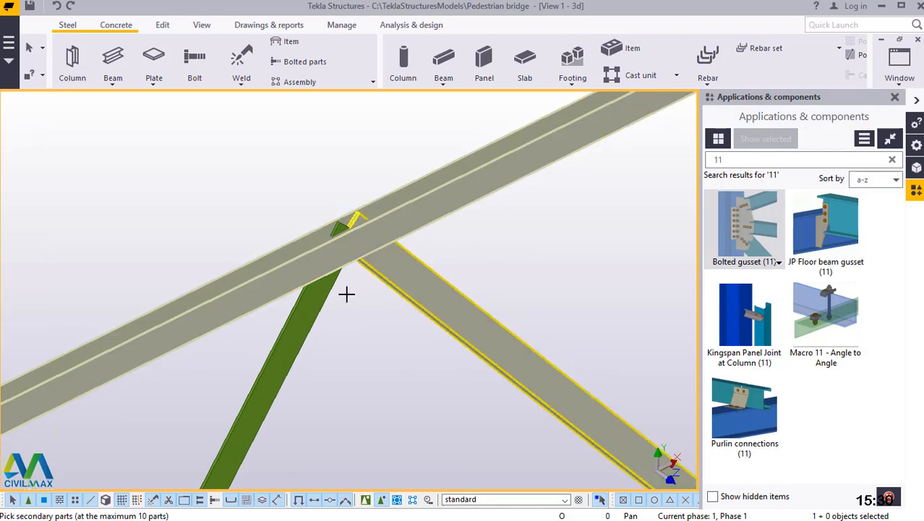
{"action": "middle_click", "coordinate": [372, 303]}
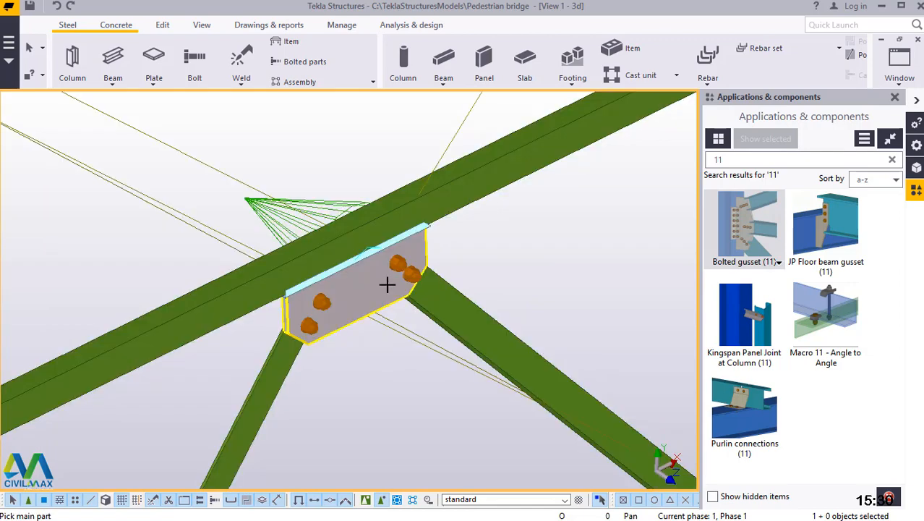
Add a Bolted gusset (11) joining the two diagonals of the upper bay to the right-hand leg at its divided point.
{"action": "scroll", "coordinate": [426, 213], "scroll_direction": "down", "scroll_amount": 5}
{"action": "scroll", "coordinate": [540, 334], "scroll_direction": "up", "scroll_amount": 6}
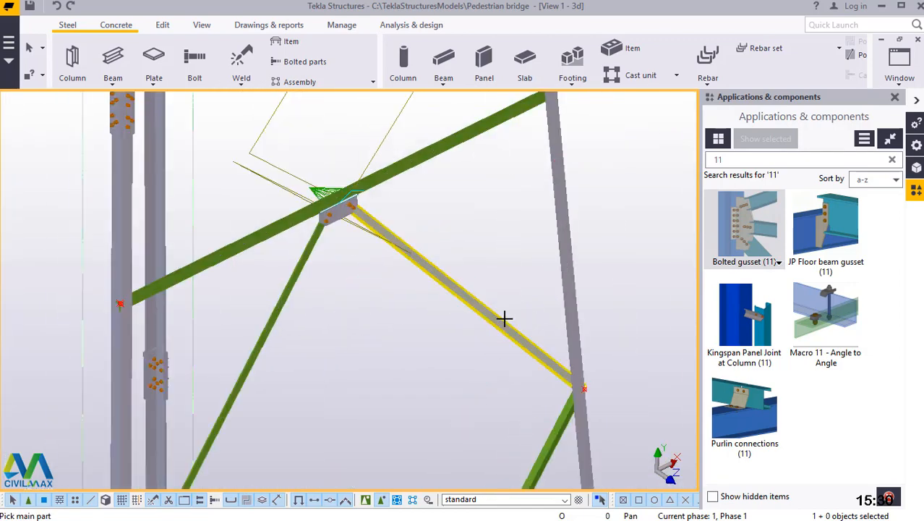
{"action": "left_click", "coordinate": [571, 371]}
{"action": "left_click", "coordinate": [571, 370]}
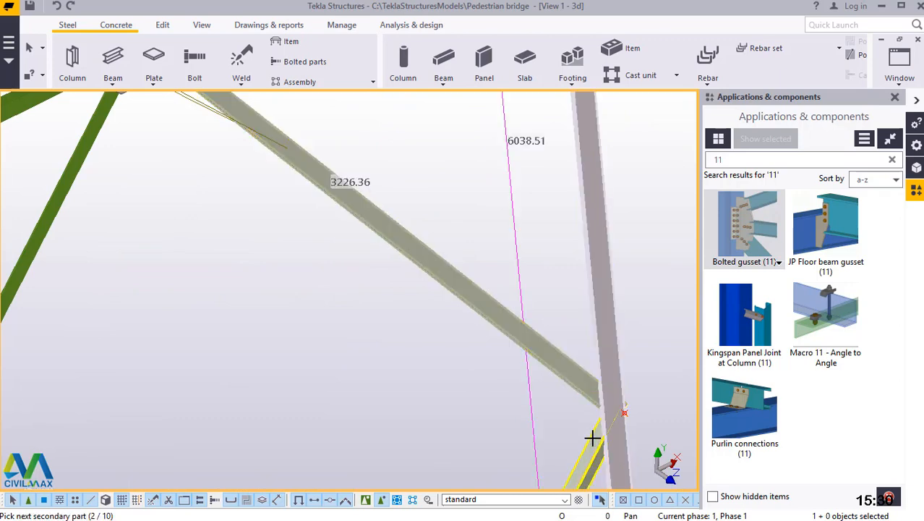
{"action": "middle_click", "coordinate": [578, 405]}
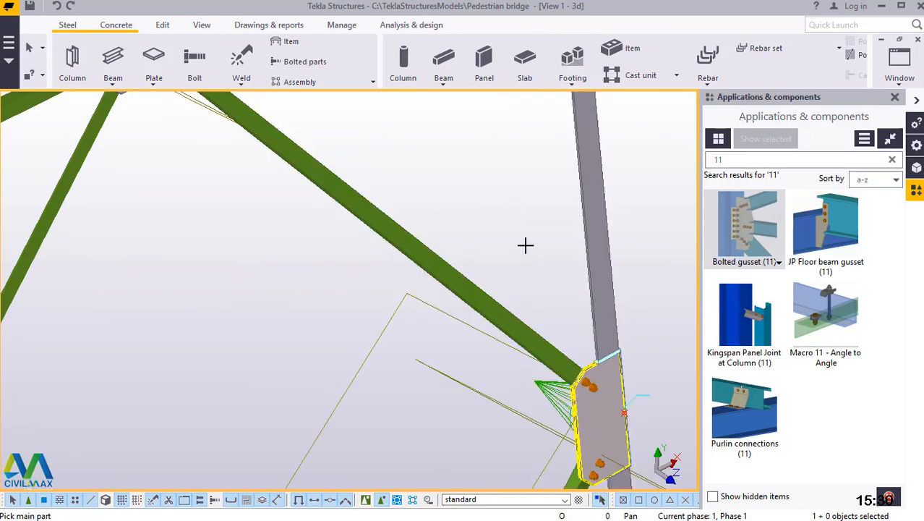
Connect the two diagonals arriving from above to the midpoint of the upper bay's lower horizontal brace with a Bolted gusset (11).
{"action": "scroll", "coordinate": [526, 240], "scroll_direction": "down", "scroll_amount": 5}
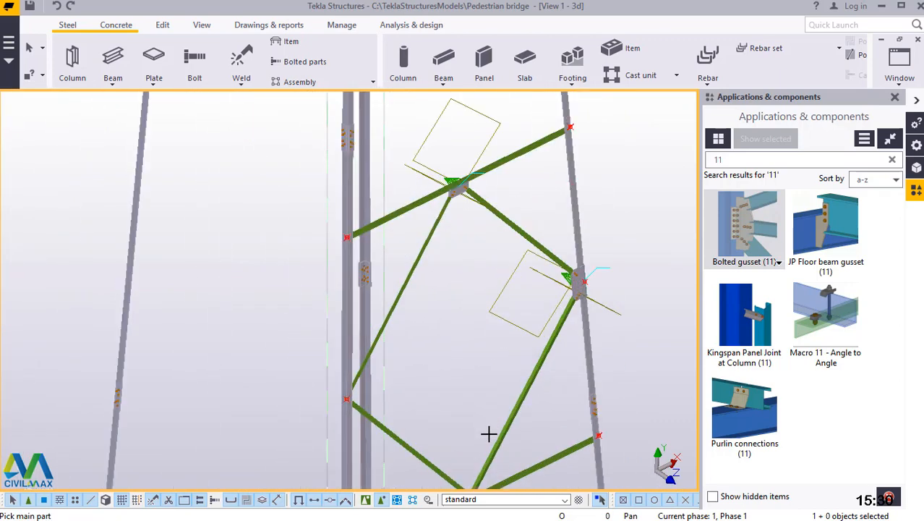
{"action": "scroll", "coordinate": [463, 325], "scroll_direction": "down", "scroll_amount": 3}
{"action": "scroll", "coordinate": [455, 412], "scroll_direction": "up", "scroll_amount": 3}
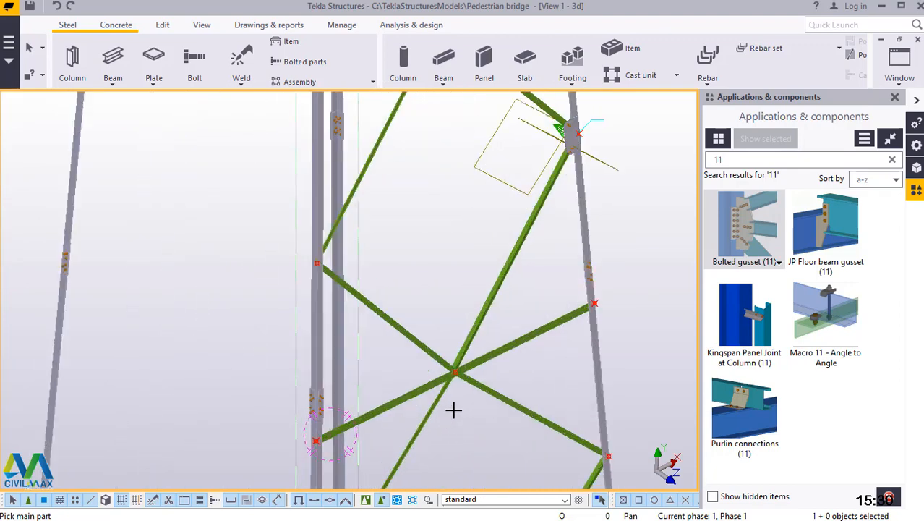
{"action": "scroll", "coordinate": [472, 326], "scroll_direction": "up", "scroll_amount": 5}
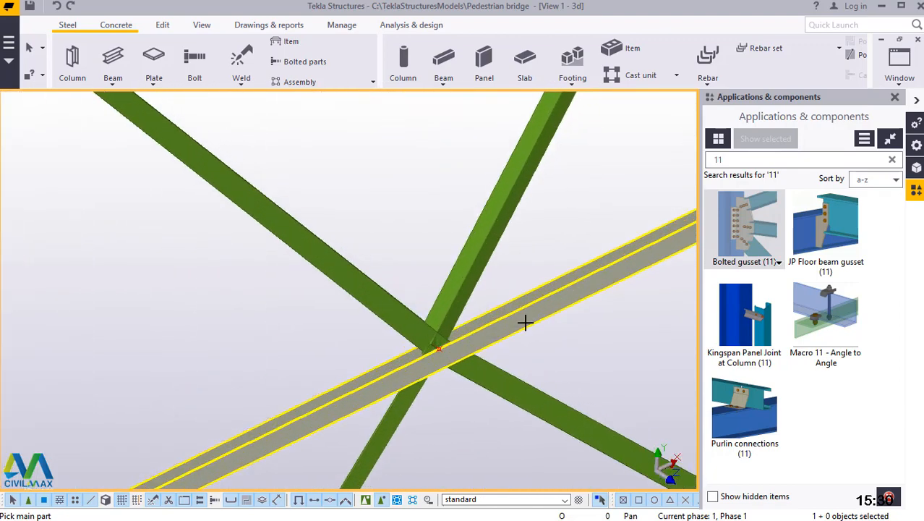
{"action": "left_click", "coordinate": [528, 312]}
{"action": "left_click", "coordinate": [479, 262]}
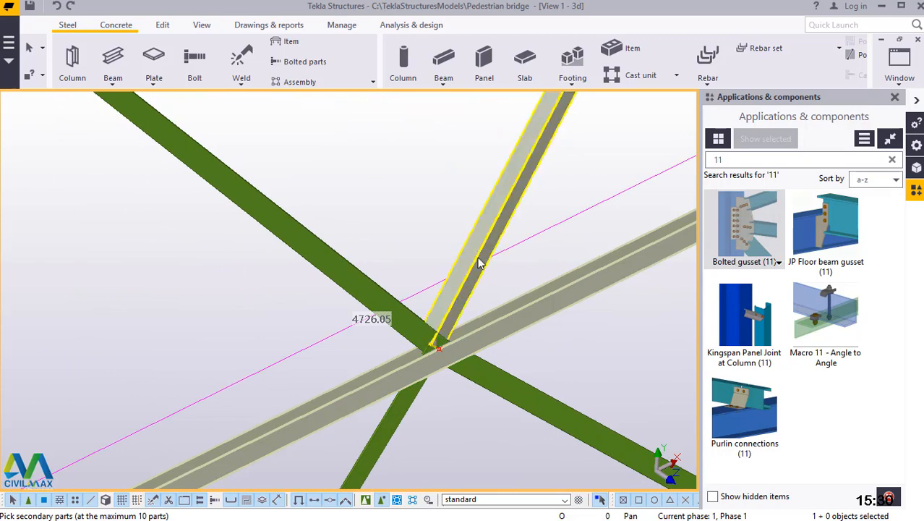
{"action": "left_click", "coordinate": [360, 277]}
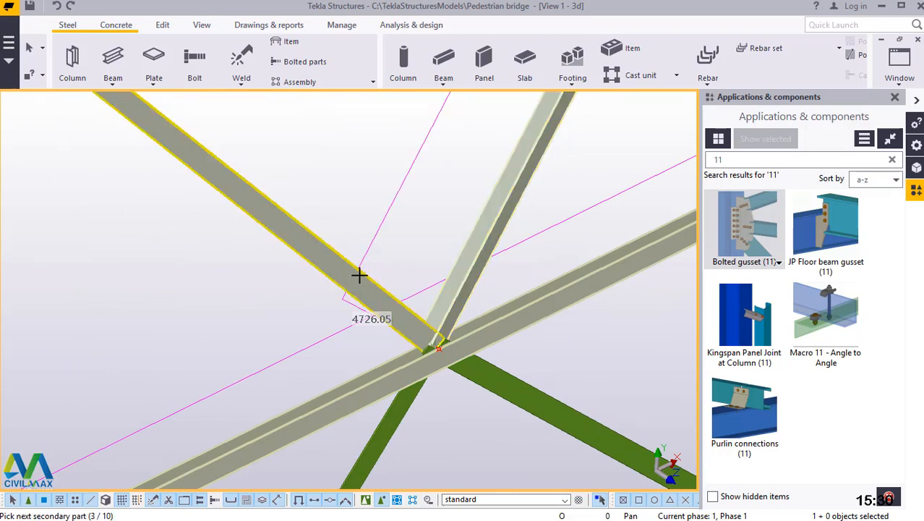
{"action": "middle_click", "coordinate": [360, 275]}
Connect the two diagonals descending from that same brace midpoint to the brace's underside with a second bolted gusset.
{"action": "scroll", "coordinate": [507, 362], "scroll_direction": "up", "scroll_amount": 1}
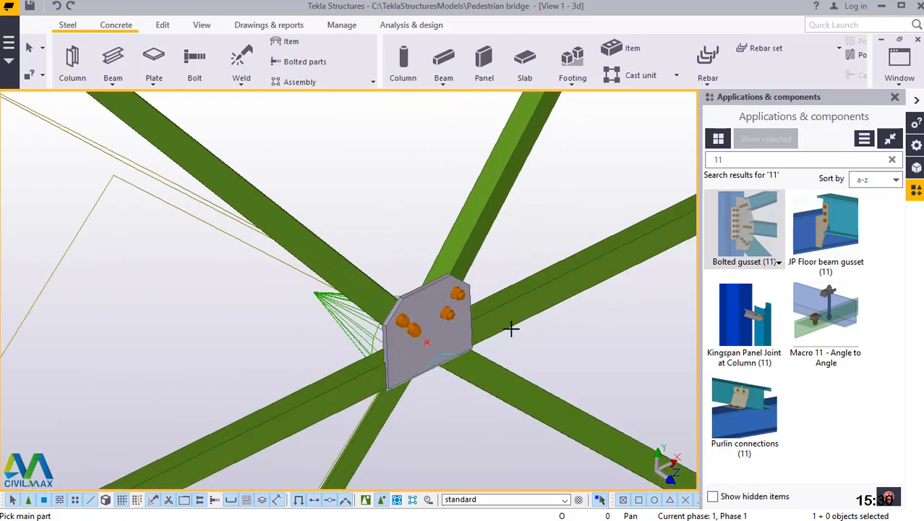
{"action": "left_click", "coordinate": [515, 311]}
{"action": "left_click", "coordinate": [495, 373]}
{"action": "left_click", "coordinate": [385, 412]}
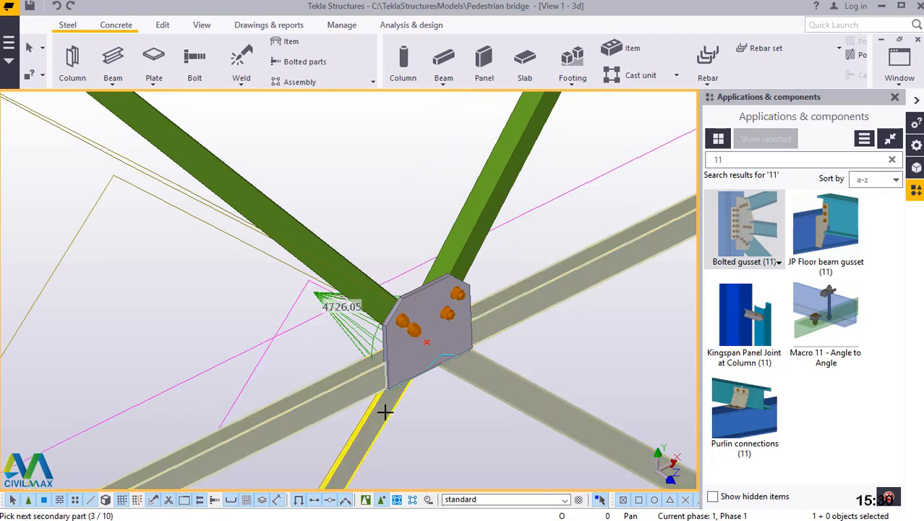
{"action": "middle_click", "coordinate": [385, 411]}
Add a bolted gusset joining the upper bay's two diagonals to the left-hand leg at its divided point.
{"action": "scroll", "coordinate": [434, 427], "scroll_direction": "down", "scroll_amount": 8}
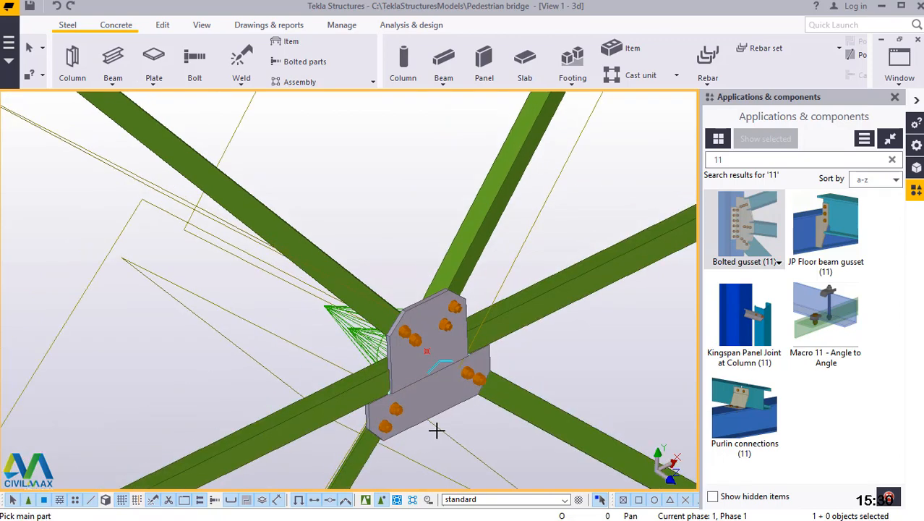
{"action": "scroll", "coordinate": [273, 271], "scroll_direction": "up", "scroll_amount": 5}
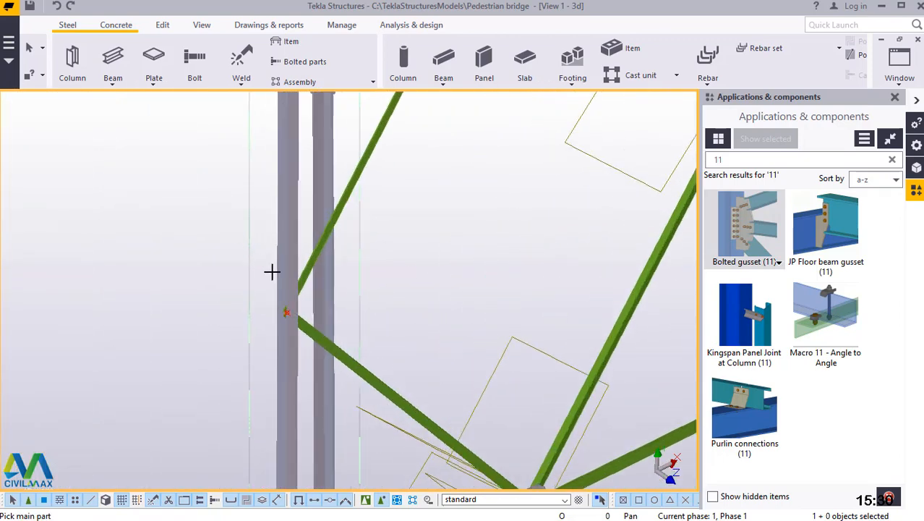
{"action": "left_click", "coordinate": [344, 258]}
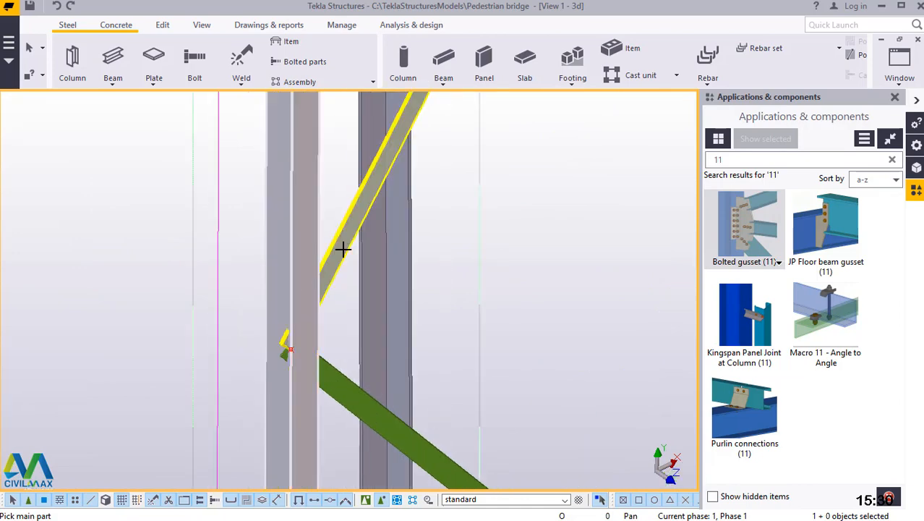
{"action": "left_click", "coordinate": [330, 375]}
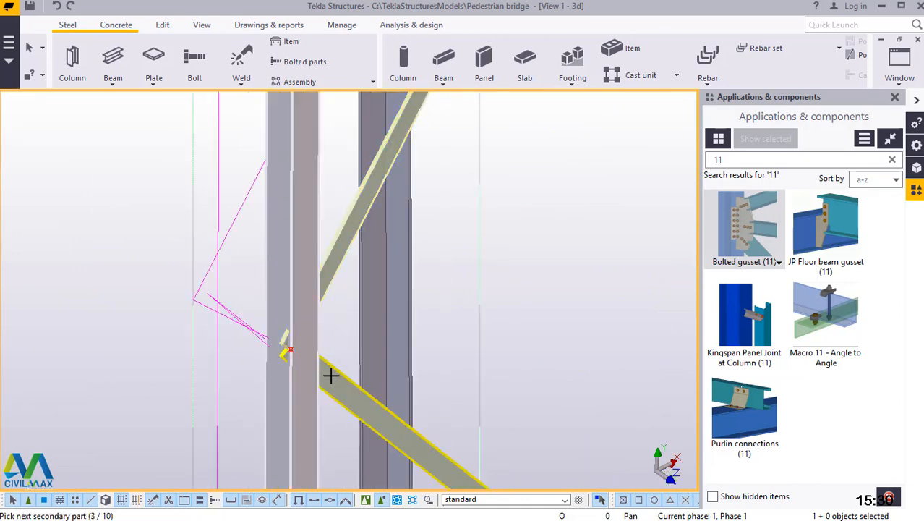
{"action": "middle_click", "coordinate": [329, 375]}
Add a bolted gusset at the midpoint of the next horizontal brace down, joining the two diagonals above it to the brace.
{"action": "scroll", "coordinate": [287, 391], "scroll_direction": "down", "scroll_amount": 5}
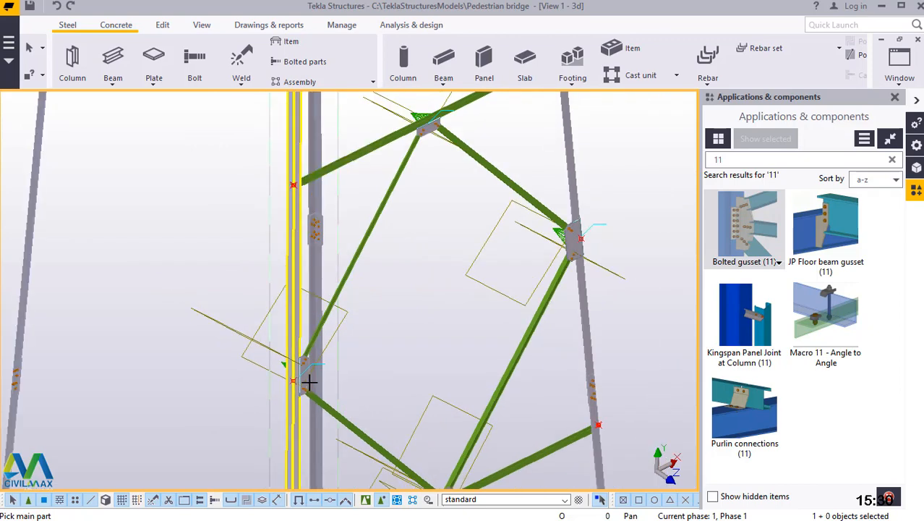
{"action": "scroll", "coordinate": [311, 378], "scroll_direction": "down", "scroll_amount": 2}
{"action": "scroll", "coordinate": [304, 227], "scroll_direction": "up", "scroll_amount": 4}
{"action": "scroll", "coordinate": [378, 358], "scroll_direction": "down", "scroll_amount": 2}
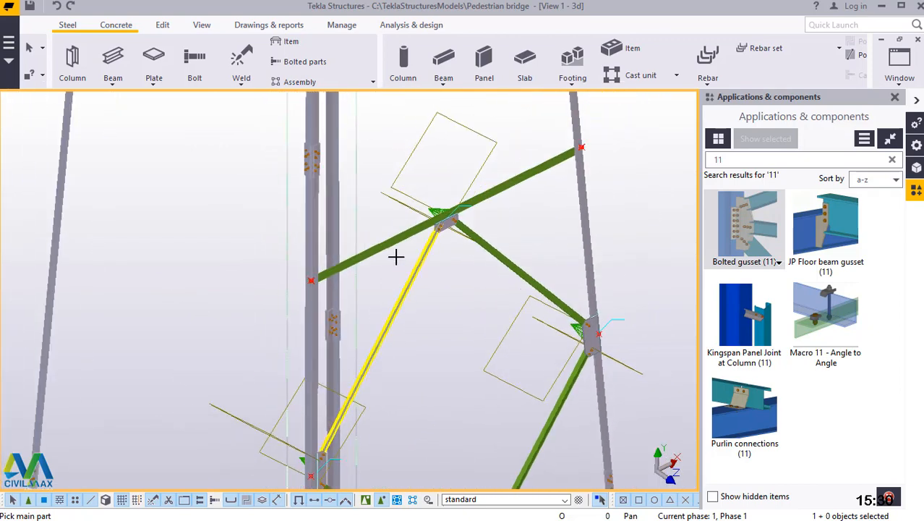
{"action": "scroll", "coordinate": [396, 256], "scroll_direction": "down", "scroll_amount": 4}
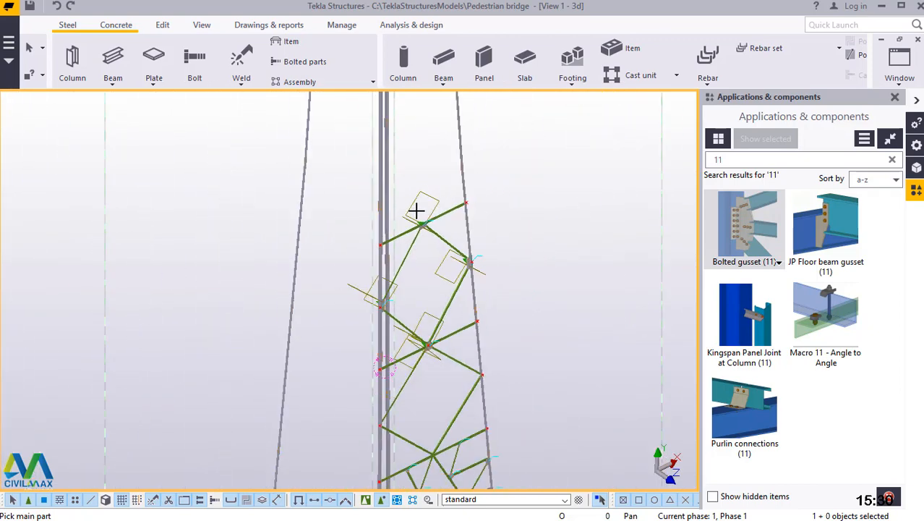
{"action": "scroll", "coordinate": [438, 239], "scroll_direction": "down", "scroll_amount": 2}
{"action": "scroll", "coordinate": [427, 407], "scroll_direction": "up", "scroll_amount": 5}
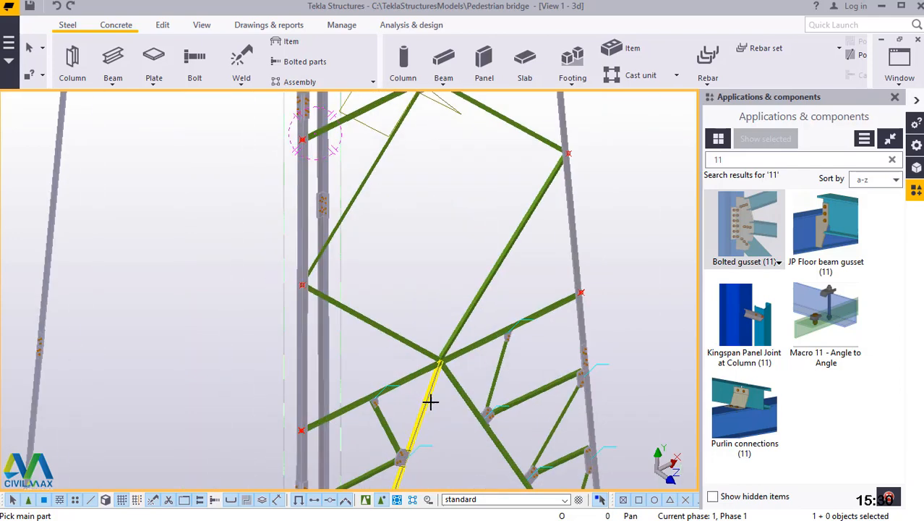
{"action": "scroll", "coordinate": [431, 401], "scroll_direction": "up", "scroll_amount": 8}
{"action": "left_click", "coordinate": [484, 300]}
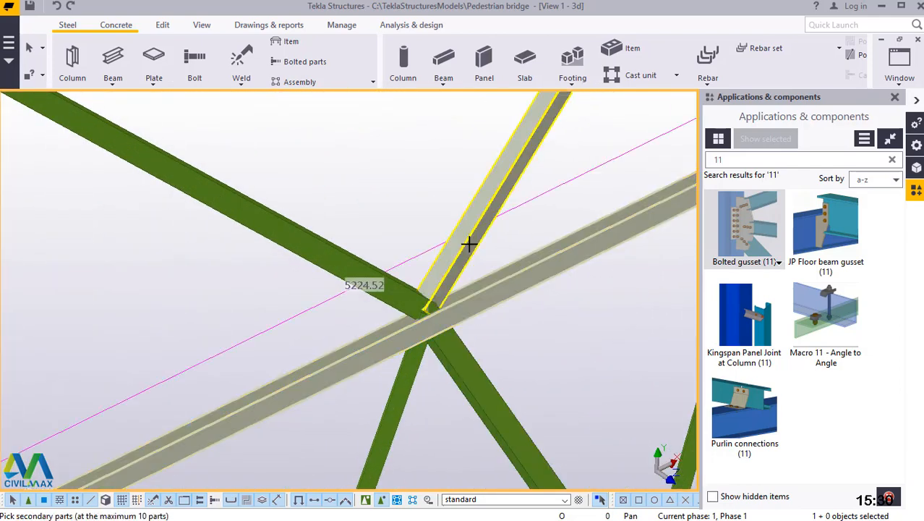
{"action": "left_click", "coordinate": [401, 289]}
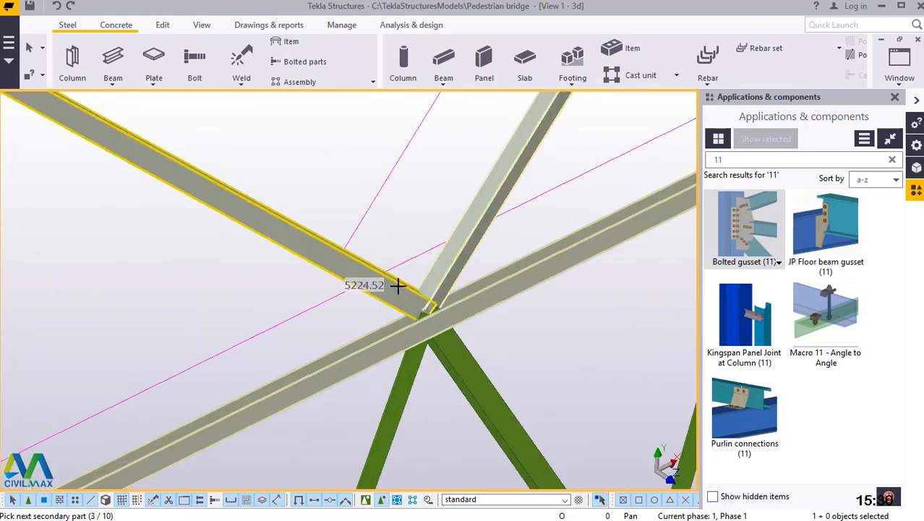
{"action": "middle_click", "coordinate": [398, 286]}
Add a bolted gusset on the underside of the same horizontal brace, joining its two diagonals below to the midpoint.
{"action": "left_click", "coordinate": [463, 368]}
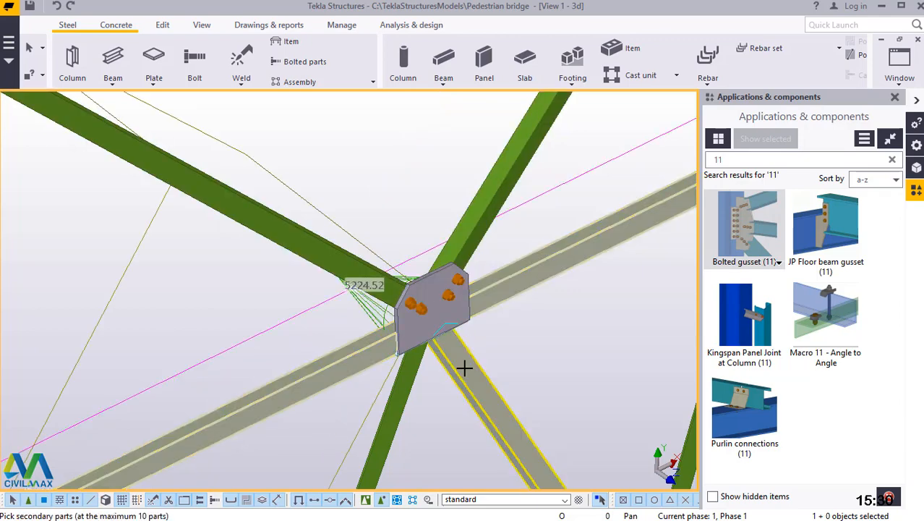
{"action": "left_click", "coordinate": [432, 370]}
{"action": "middle_click", "coordinate": [517, 335]}
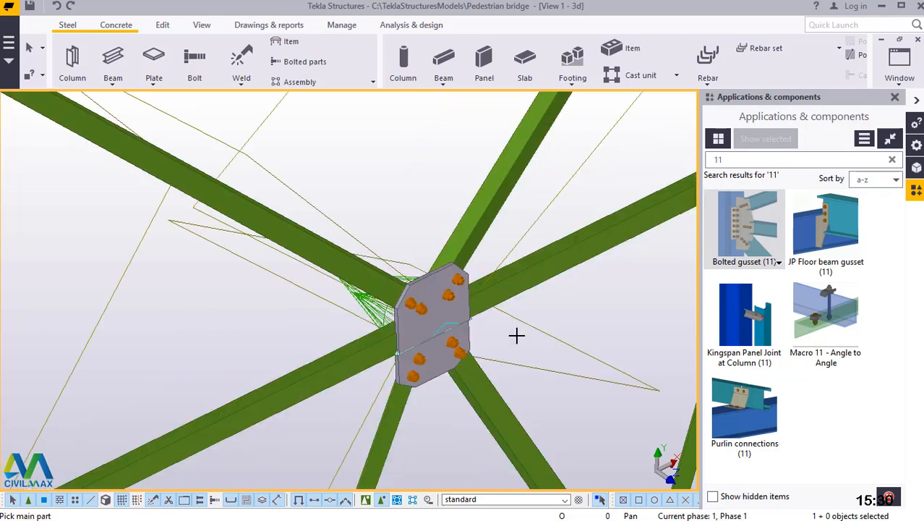
Connect the right-hand end of this horizontal brace to the right-hand leg with a bolted gusset, using the leg as main part.
{"action": "scroll", "coordinate": [417, 332], "scroll_direction": "down", "scroll_amount": 5}
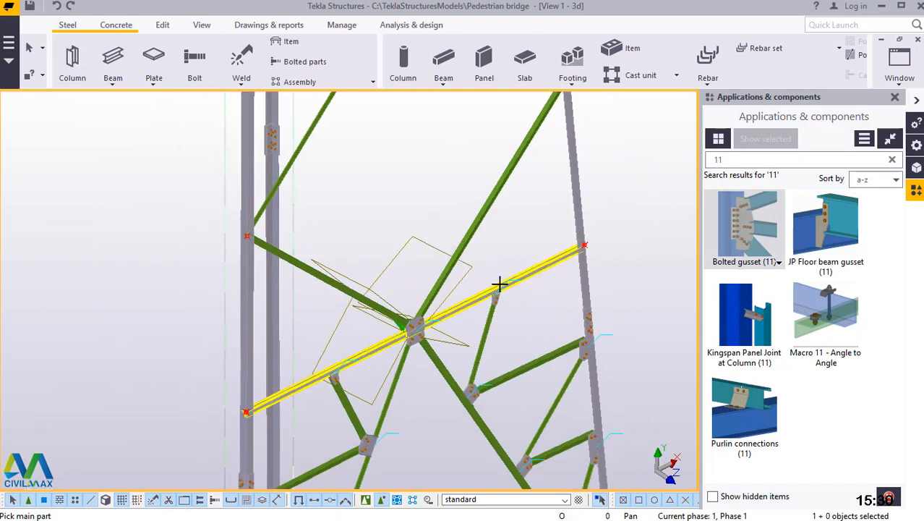
{"action": "scroll", "coordinate": [591, 246], "scroll_direction": "up", "scroll_amount": 5}
{"action": "left_click", "coordinate": [570, 204]}
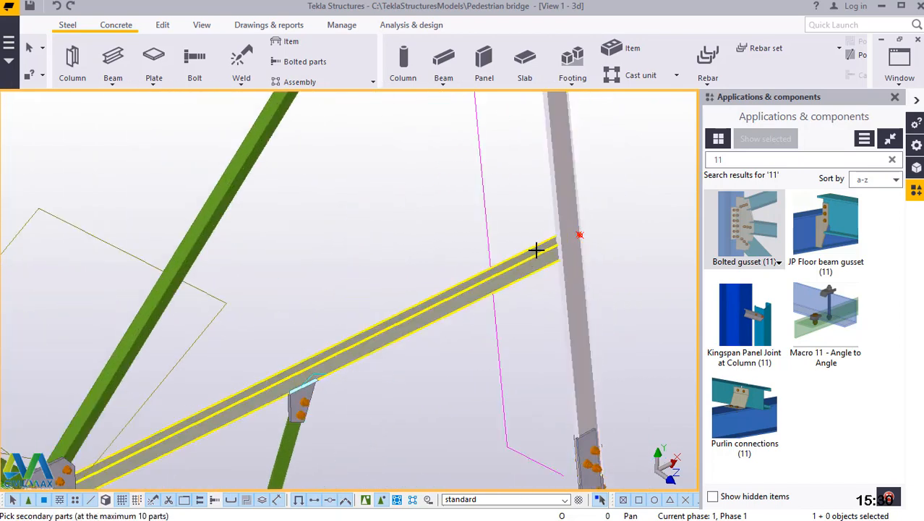
{"action": "left_click", "coordinate": [531, 259]}
{"action": "middle_click", "coordinate": [532, 259]}
Connect the left-hand end of the same horizontal brace to the left-hand leg with a bolted gusset, using the leg as main part.
{"action": "scroll", "coordinate": [542, 257], "scroll_direction": "down", "scroll_amount": 6}
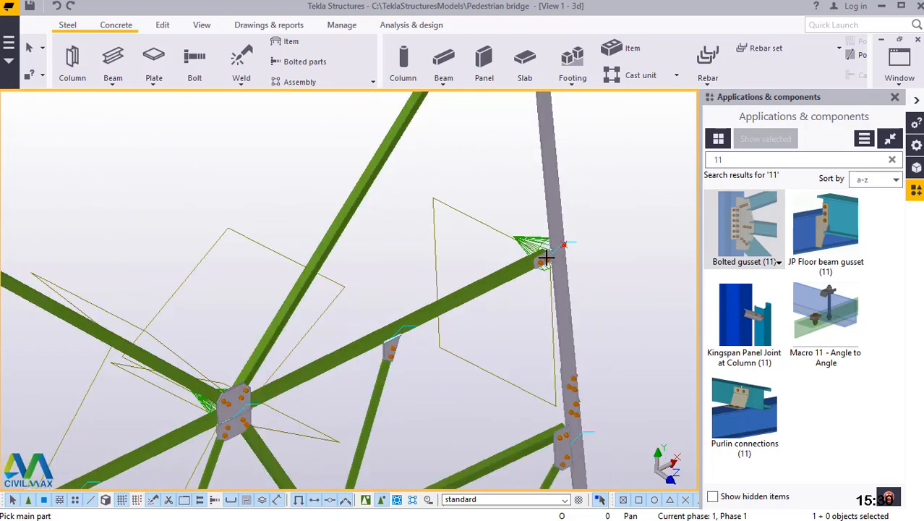
{"action": "scroll", "coordinate": [306, 388], "scroll_direction": "up", "scroll_amount": 5}
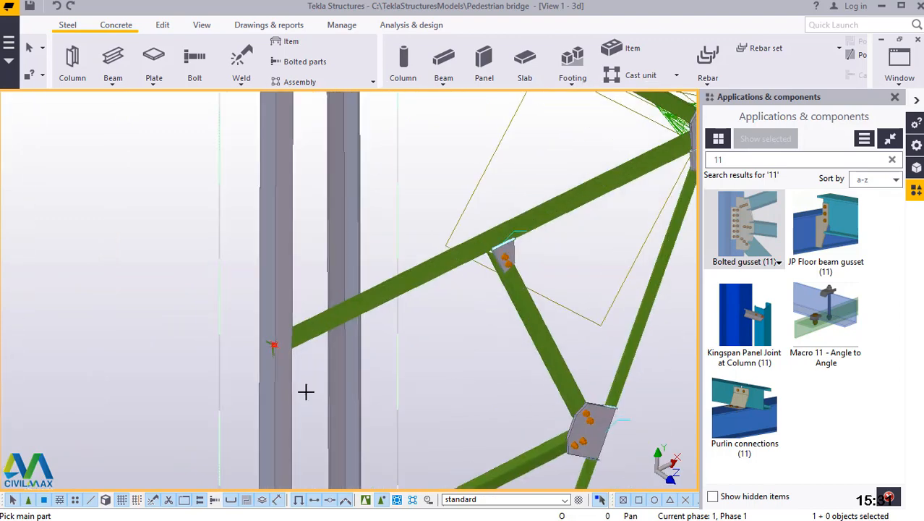
{"action": "left_click", "coordinate": [311, 313]}
{"action": "left_click", "coordinate": [315, 305]}
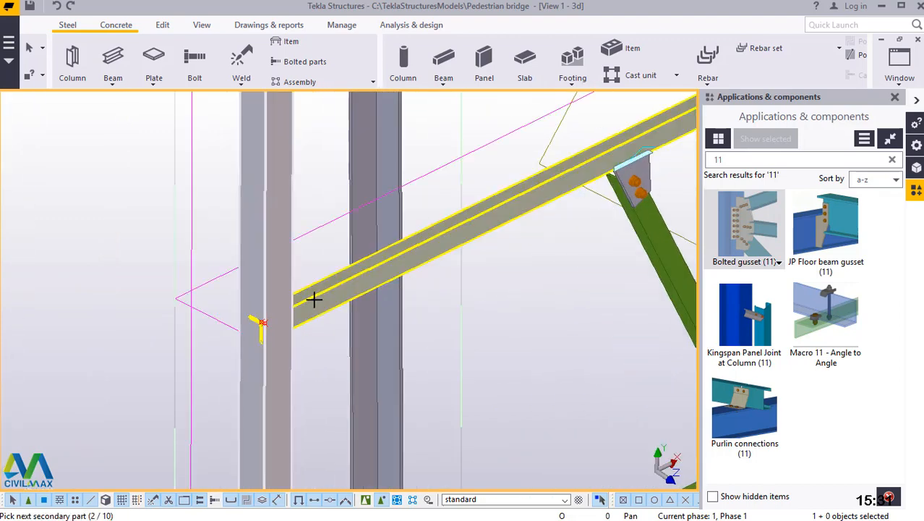
{"action": "middle_click", "coordinate": [315, 298]}
Join the next pair of diagonals up meeting at the left-hand leg with a bolted gusset, using the leg as main part.
{"action": "scroll", "coordinate": [348, 391], "scroll_direction": "down", "scroll_amount": 2}
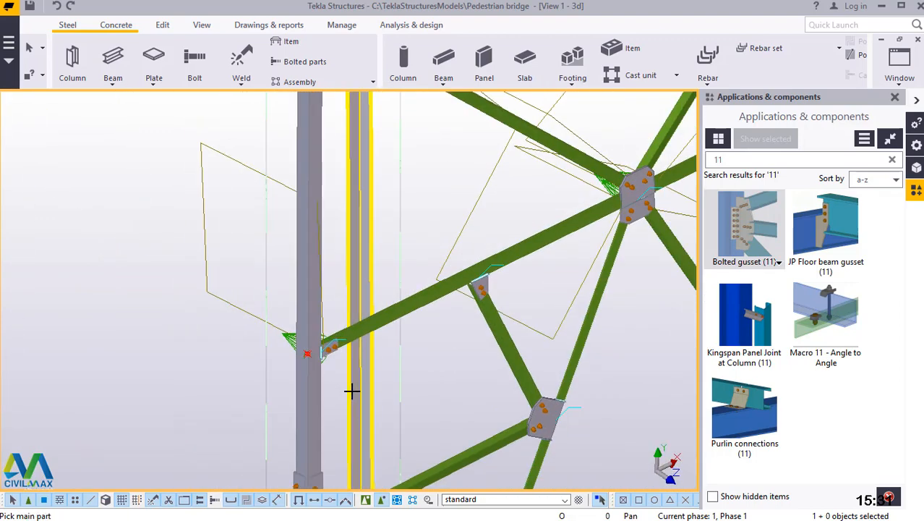
{"action": "scroll", "coordinate": [352, 390], "scroll_direction": "down", "scroll_amount": 2}
{"action": "scroll", "coordinate": [330, 217], "scroll_direction": "up", "scroll_amount": 5}
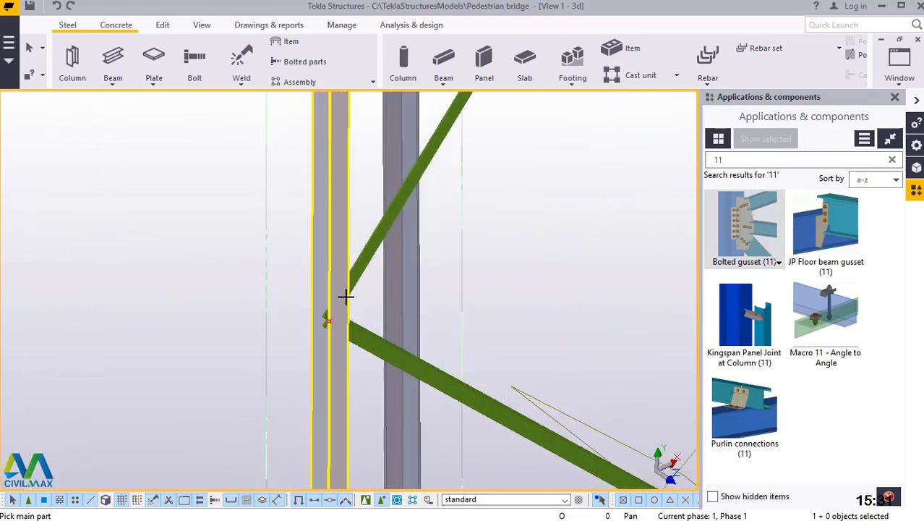
{"action": "scroll", "coordinate": [345, 297], "scroll_direction": "up", "scroll_amount": 1}
{"action": "left_click", "coordinate": [340, 275]}
{"action": "left_click", "coordinate": [370, 252]}
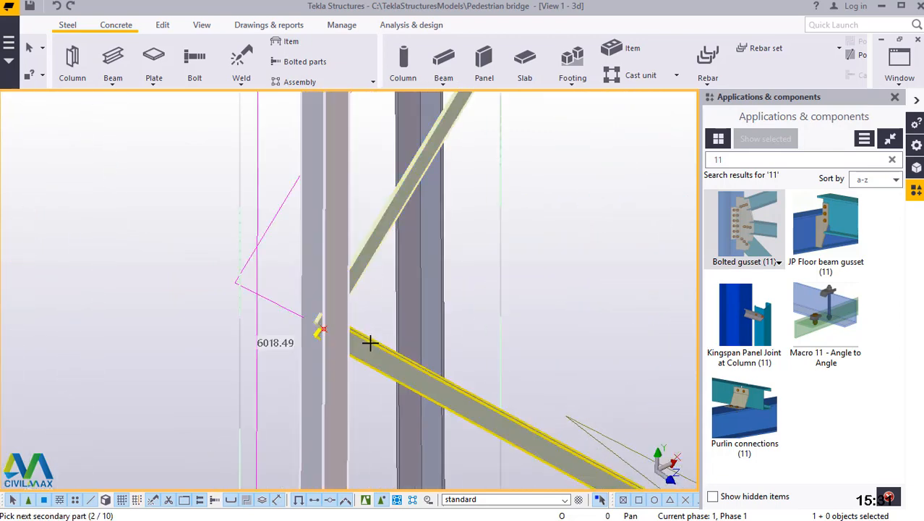
{"action": "left_click", "coordinate": [369, 343]}
{"action": "middle_click", "coordinate": [370, 343]}
{"action": "scroll", "coordinate": [402, 304], "scroll_direction": "down", "scroll_amount": 4}
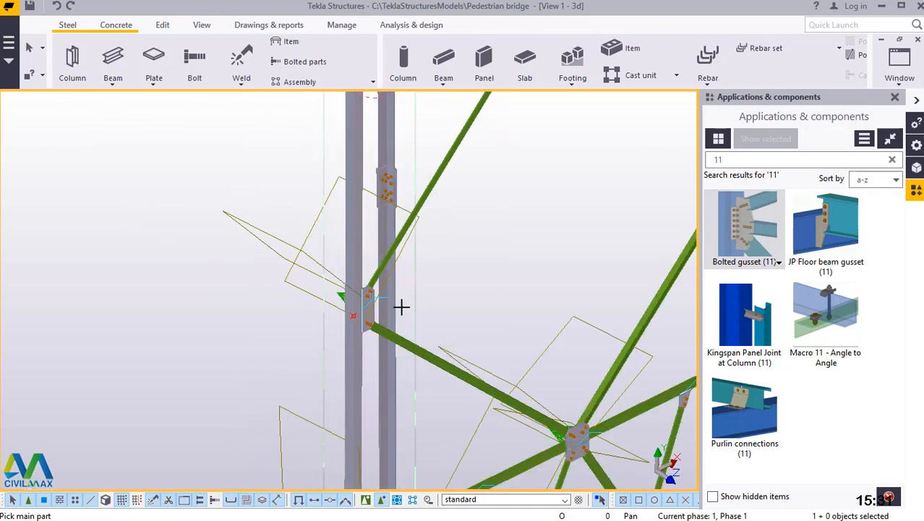
Connect the left-hand end of the next horizontal brace up to the left-hand leg with a bolted gusset, using the leg as main part.
{"action": "scroll", "coordinate": [382, 253], "scroll_direction": "up", "scroll_amount": 3}
{"action": "scroll", "coordinate": [381, 252], "scroll_direction": "up", "scroll_amount": 5}
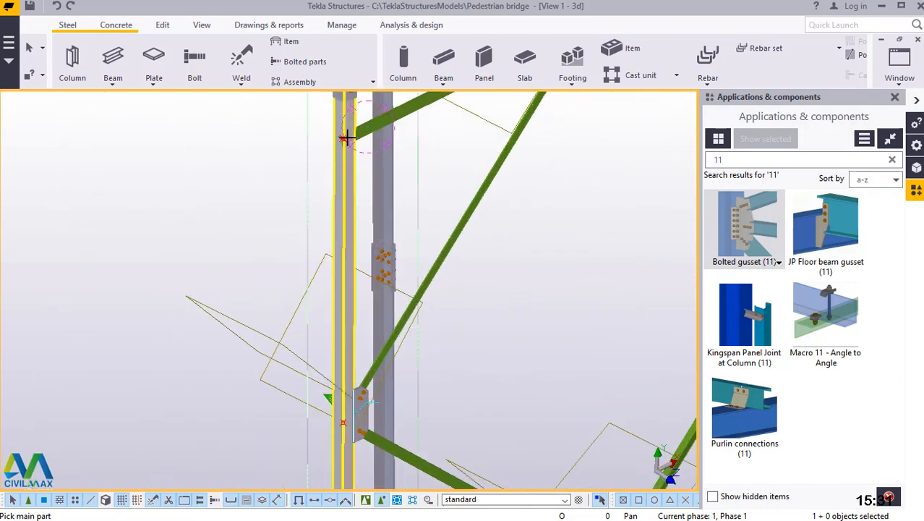
{"action": "left_click", "coordinate": [374, 133]}
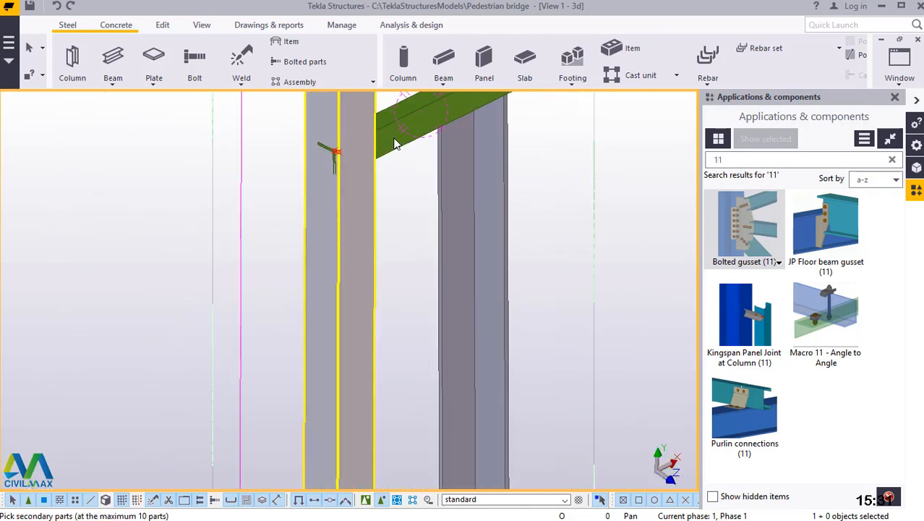
{"action": "left_click", "coordinate": [395, 138]}
{"action": "middle_click", "coordinate": [395, 137]}
{"action": "scroll", "coordinate": [352, 334], "scroll_direction": "down", "scroll_amount": 3}
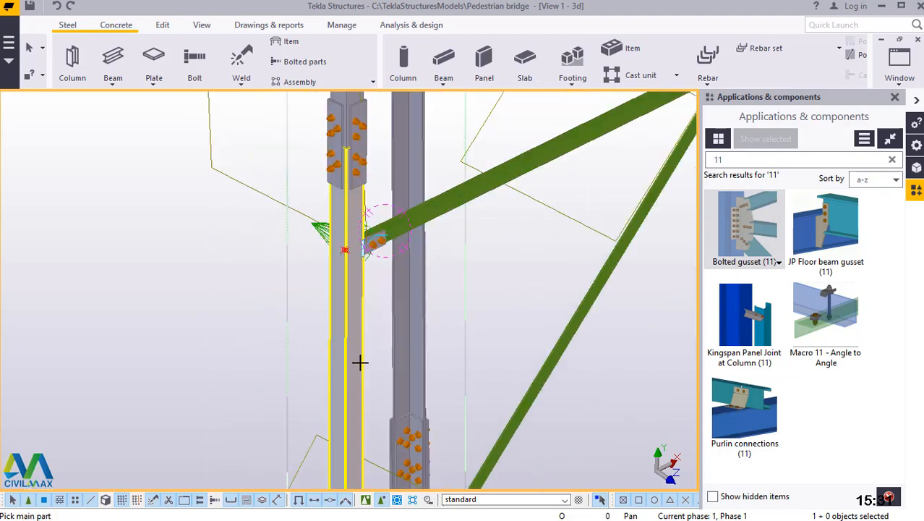
Connect the right-hand end of the topmost horizontal brace to the right-hand leg with a bolted gusset, using the leg as main part.
{"action": "scroll", "coordinate": [362, 363], "scroll_direction": "down", "scroll_amount": 2}
{"action": "scroll", "coordinate": [402, 363], "scroll_direction": "down", "scroll_amount": 2}
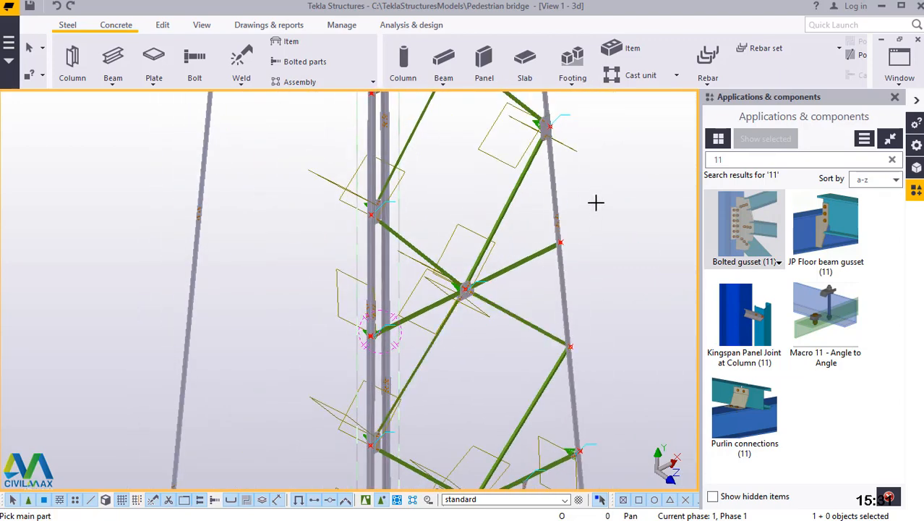
{"action": "scroll", "coordinate": [509, 353], "scroll_direction": "down", "scroll_amount": 2}
{"action": "scroll", "coordinate": [549, 115], "scroll_direction": "up", "scroll_amount": 3}
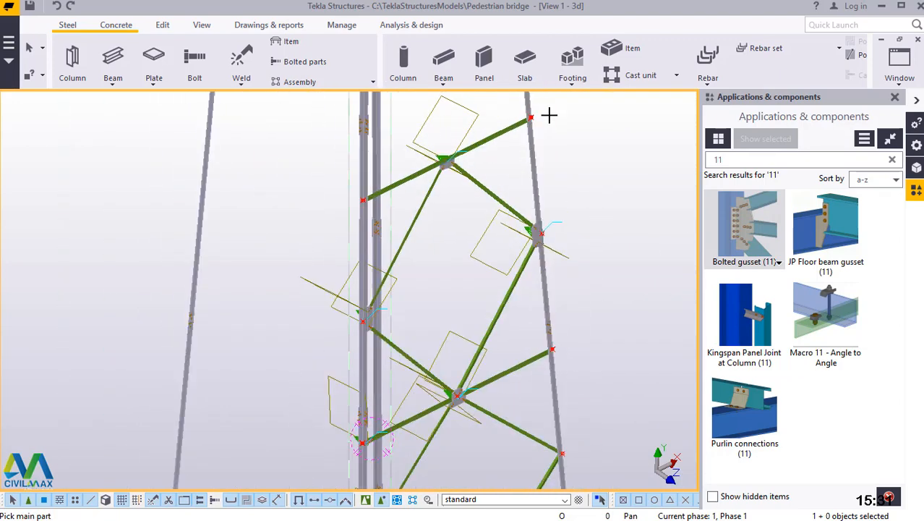
{"action": "scroll", "coordinate": [528, 114], "scroll_direction": "up", "scroll_amount": 5}
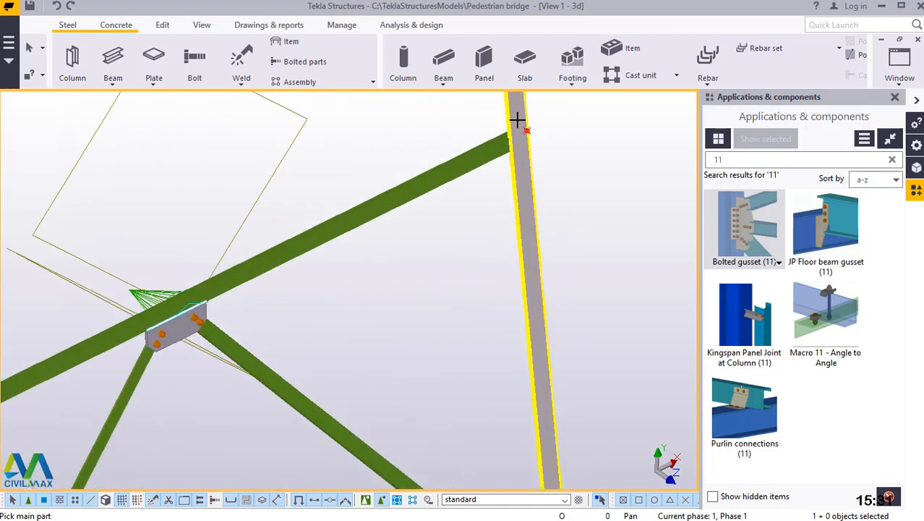
{"action": "left_click", "coordinate": [515, 125]}
{"action": "left_click", "coordinate": [480, 177]}
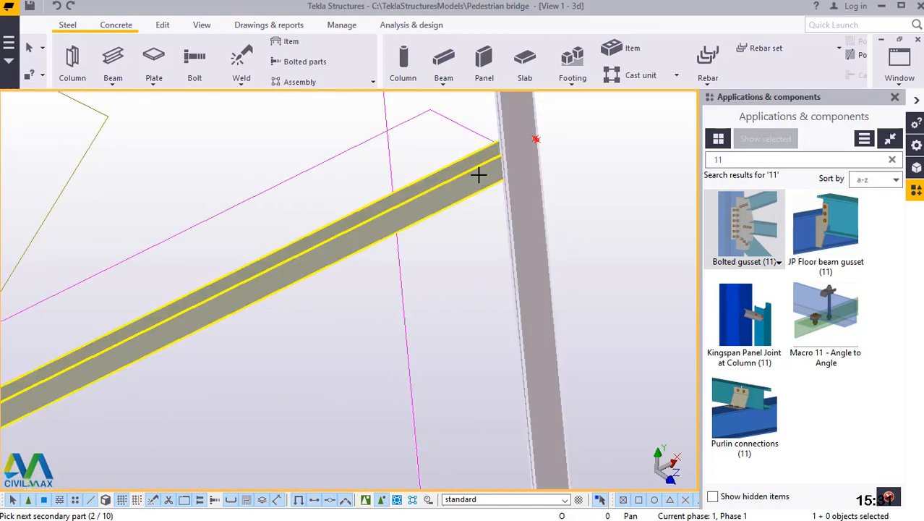
{"action": "middle_click", "coordinate": [479, 174]}
{"action": "scroll", "coordinate": [578, 173], "scroll_direction": "down", "scroll_amount": 4}
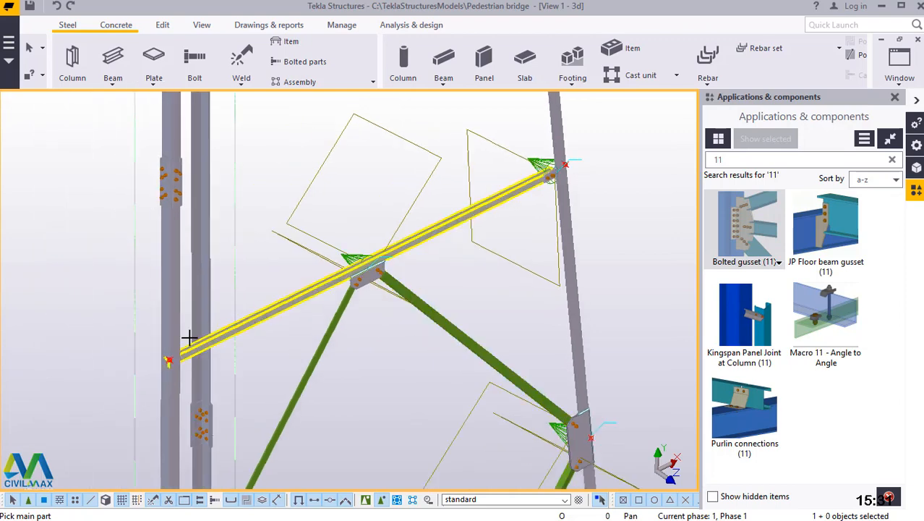
Connect the left-hand end of the topmost horizontal brace to the left-hand leg with a bolted gusset and end the component command.
{"action": "scroll", "coordinate": [170, 333], "scroll_direction": "up", "scroll_amount": 4}
{"action": "left_click", "coordinate": [161, 331]}
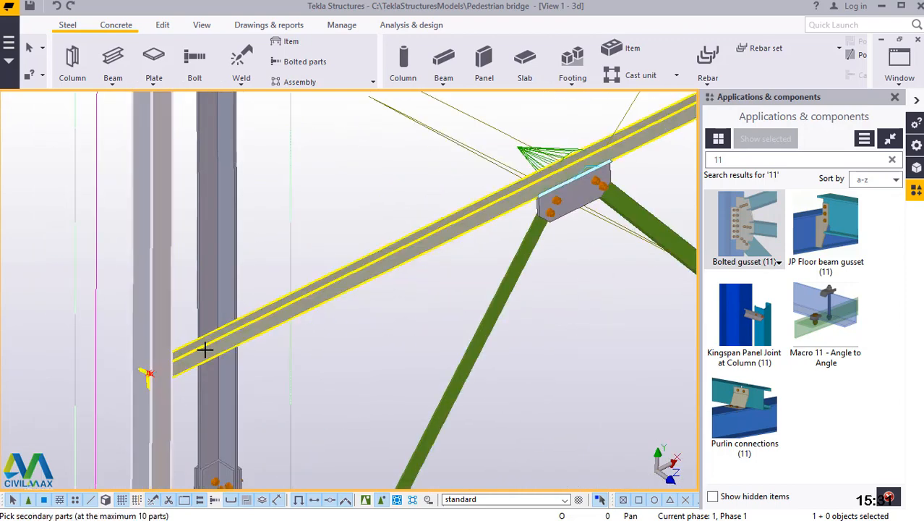
{"action": "left_click", "coordinate": [205, 350]}
{"action": "middle_click", "coordinate": [224, 345]}
{"action": "right_click", "coordinate": [307, 174]}
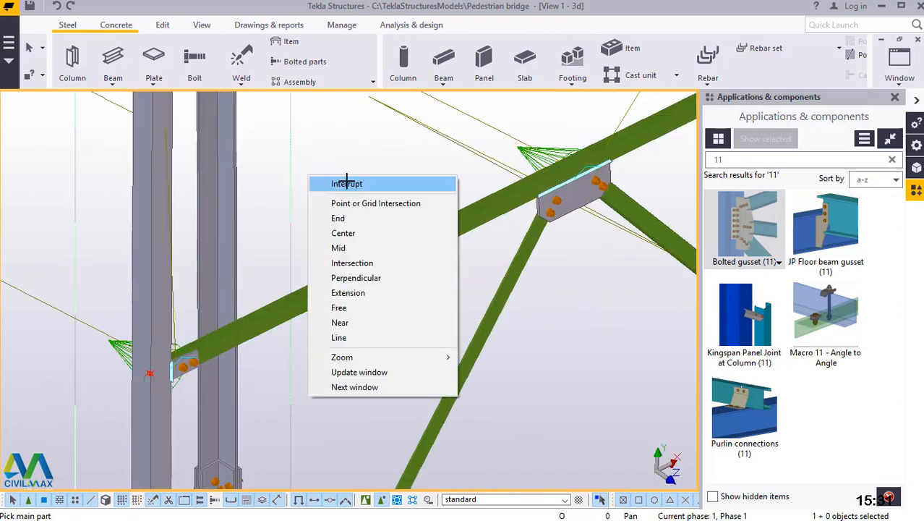
{"action": "left_click", "coordinate": [351, 180]}
Redraw the 3D view to clear the temporary marks from the tower.
{"action": "scroll", "coordinate": [427, 425], "scroll_direction": "down", "scroll_amount": 5}
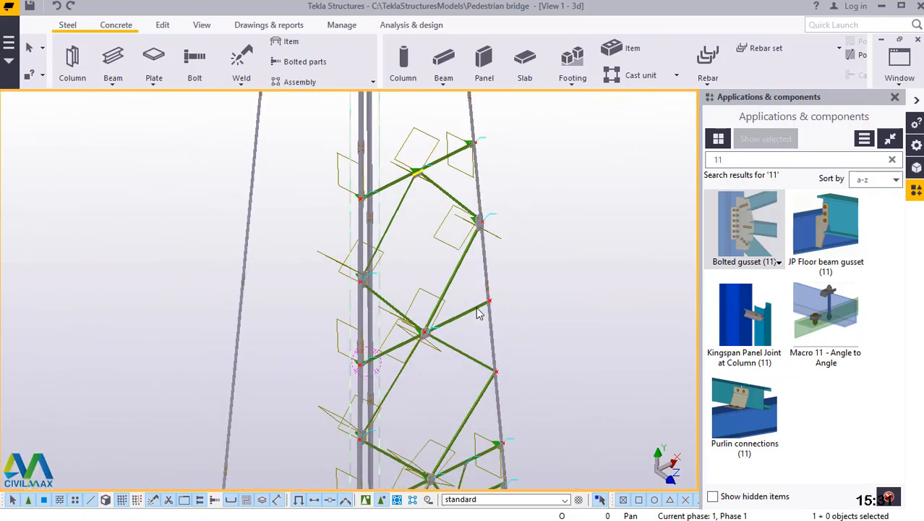
{"action": "scroll", "coordinate": [449, 405], "scroll_direction": "up", "scroll_amount": 4}
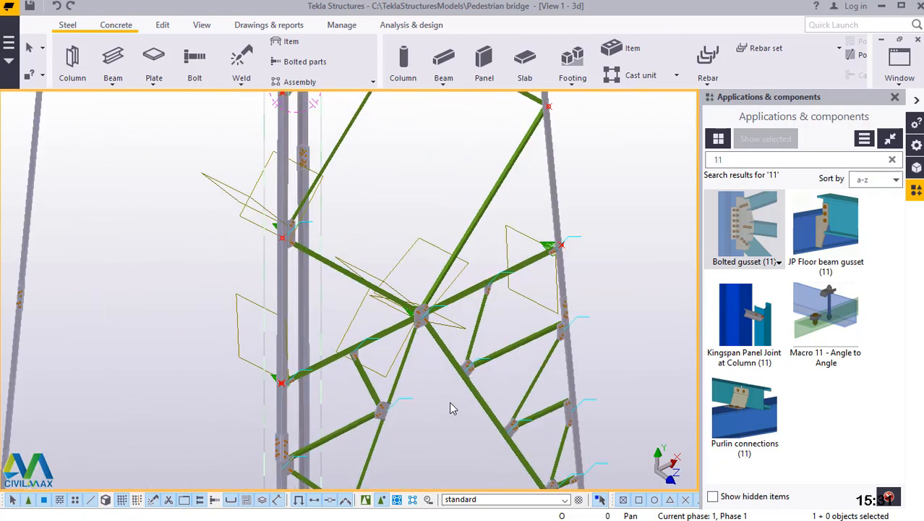
{"action": "right_click", "coordinate": [583, 134]}
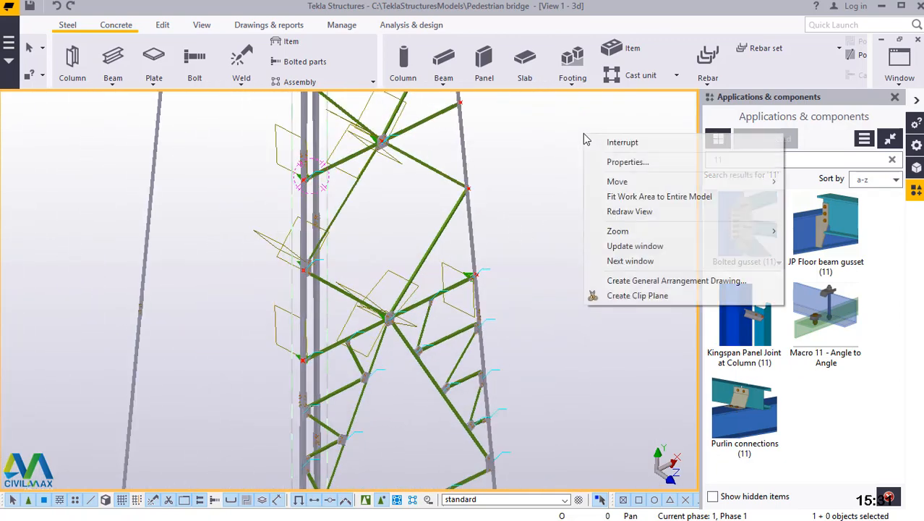
{"action": "left_click", "coordinate": [623, 211]}
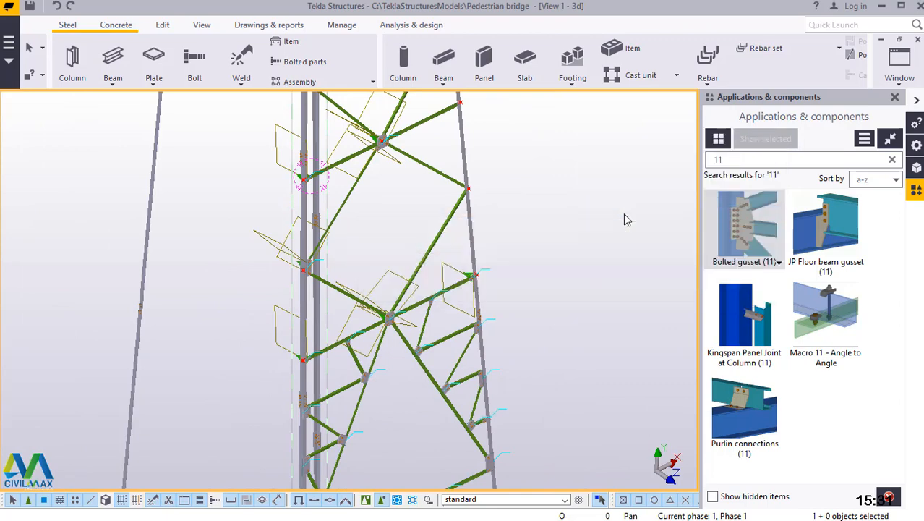
{"action": "scroll", "coordinate": [405, 268], "scroll_direction": "down", "scroll_amount": 5}
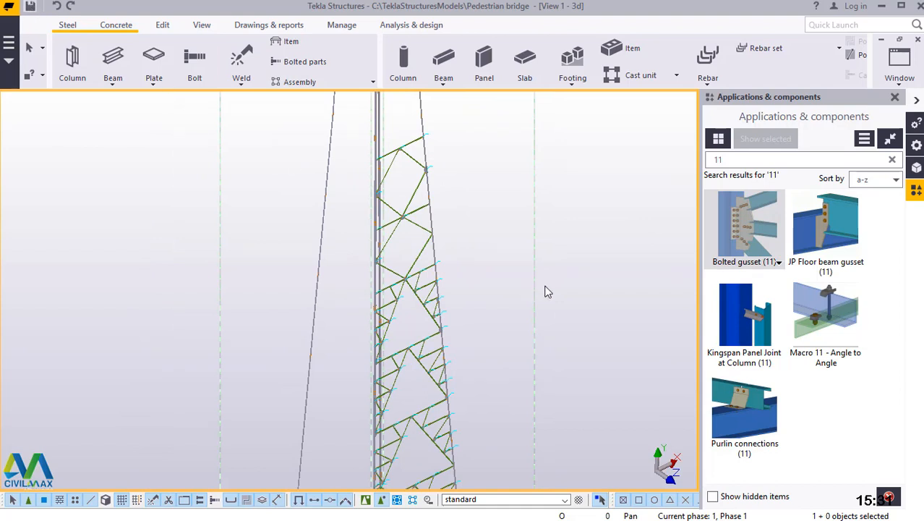
{"action": "left_click", "coordinate": [201, 25]}
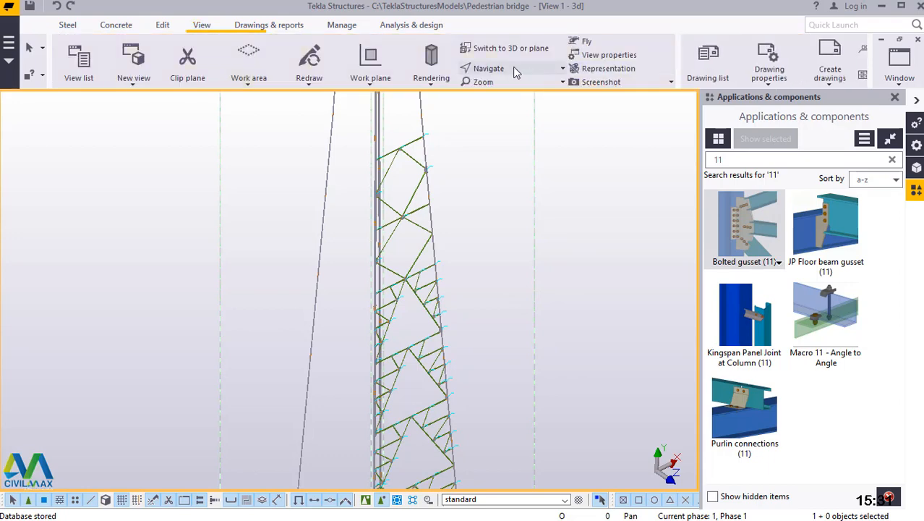
{"action": "left_click", "coordinate": [515, 70]}
{"action": "left_click", "coordinate": [514, 92]}
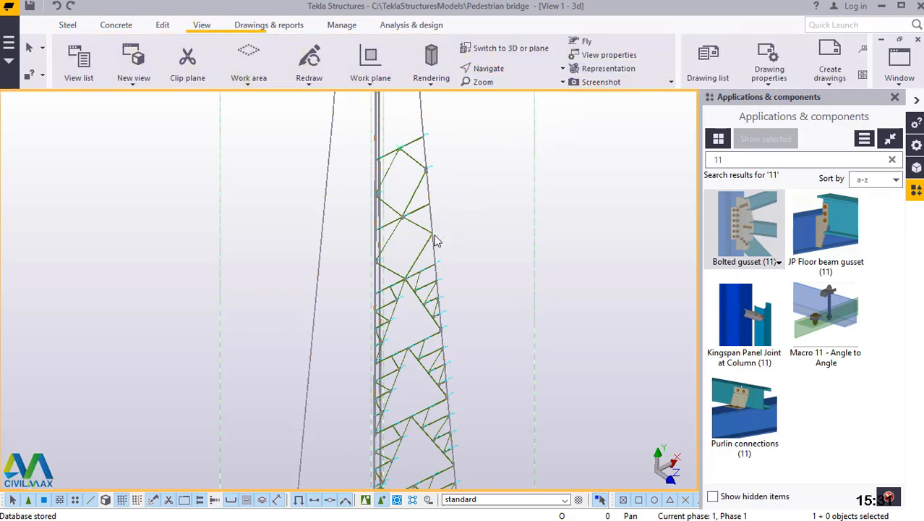
{"action": "mouse_move", "coordinate": [435, 233]}
{"action": "left_mouse_down"}
{"action": "mouse_move", "coordinate": [357, 221]}
{"action": "mouse_move", "coordinate": [332, 181]}
{"action": "left_mouse_up"}
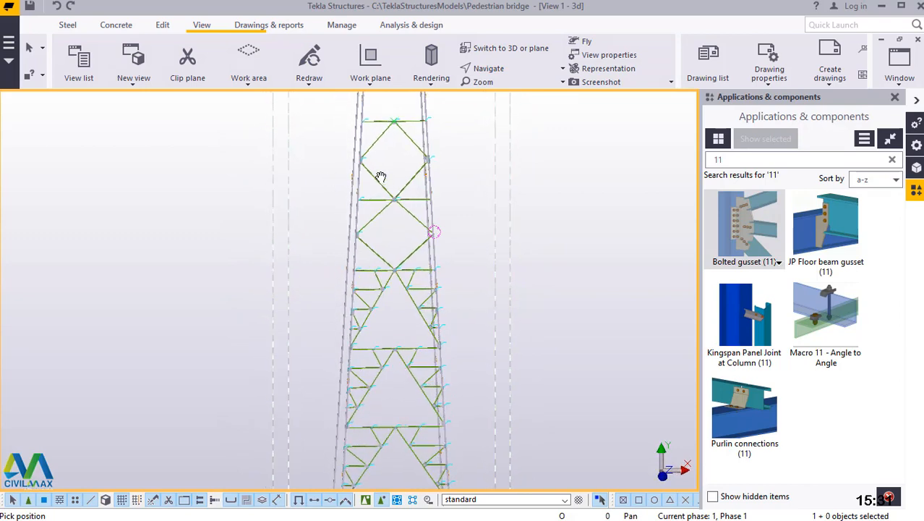
{"action": "right_click", "coordinate": [528, 142]}
{"action": "left_click", "coordinate": [578, 155]}
{"action": "scroll", "coordinate": [591, 175], "scroll_direction": "down", "scroll_amount": 3}
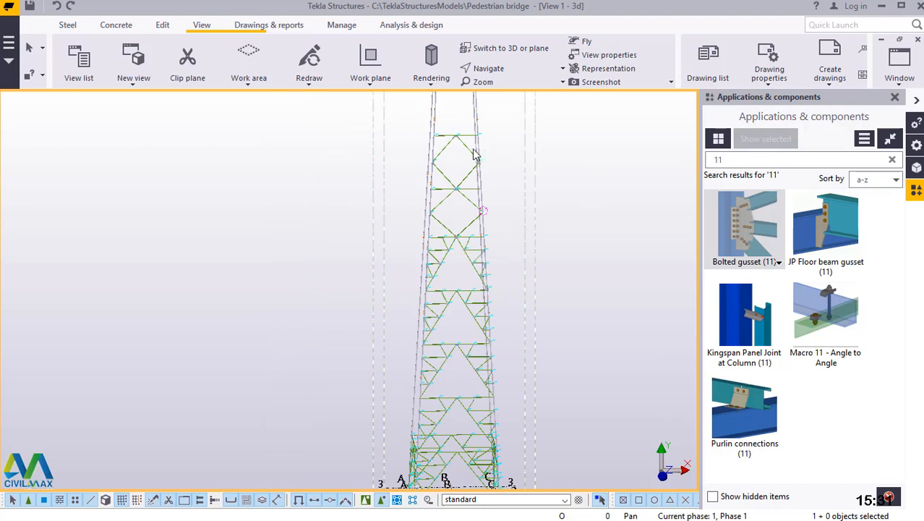
{"action": "scroll", "coordinate": [456, 145], "scroll_direction": "up", "scroll_amount": 1}
{"action": "left_click_drag", "start_coordinate": [466, 111], "coordinate": [445, 475]}
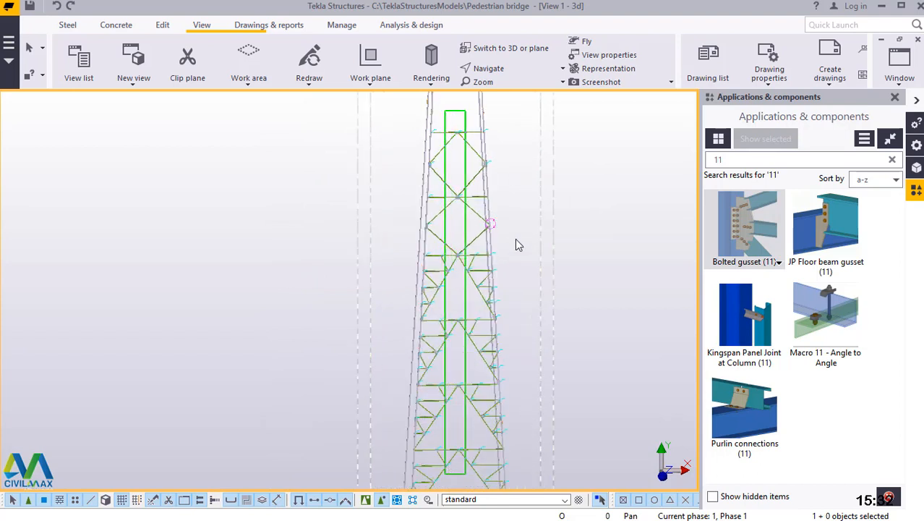
{"action": "scroll", "coordinate": [574, 174], "scroll_direction": "down", "scroll_amount": 2}
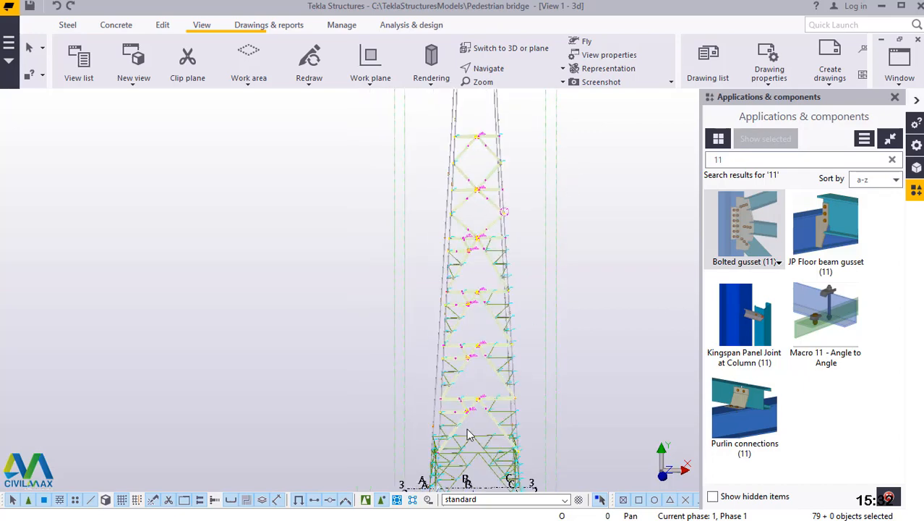
{"action": "scroll", "coordinate": [466, 429], "scroll_direction": "up", "scroll_amount": 1}
{"action": "scroll", "coordinate": [492, 315], "scroll_direction": "down", "scroll_amount": 2}
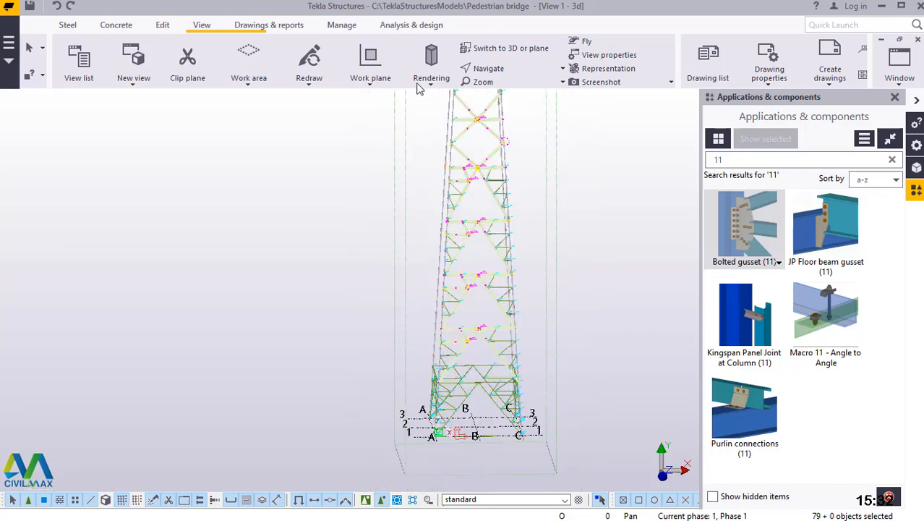
Rotate the tower to an oblique view of the newly connected face and clear the current selection.
{"action": "left_click", "coordinate": [497, 73]}
{"action": "left_click", "coordinate": [517, 91]}
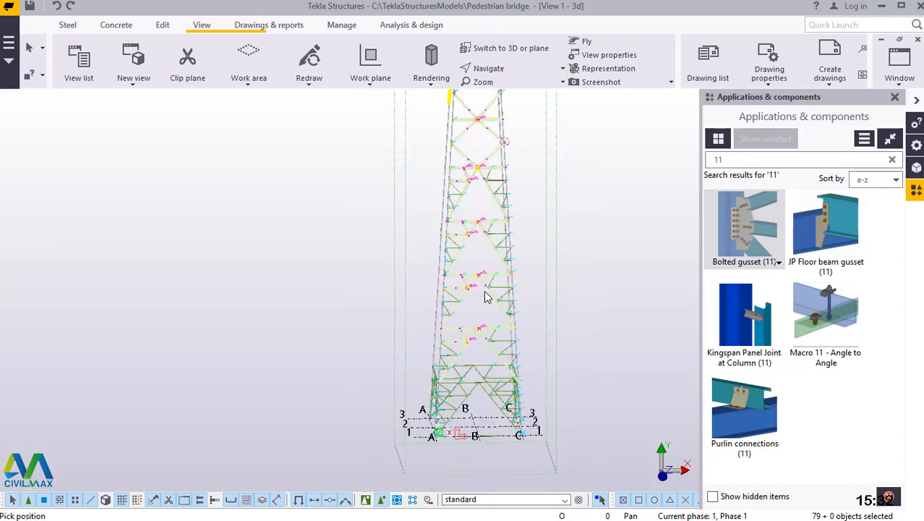
{"action": "left_click_drag", "start_coordinate": [493, 285], "coordinate": [537, 316]}
{"action": "scroll", "coordinate": [515, 335], "scroll_direction": "up", "scroll_amount": 5}
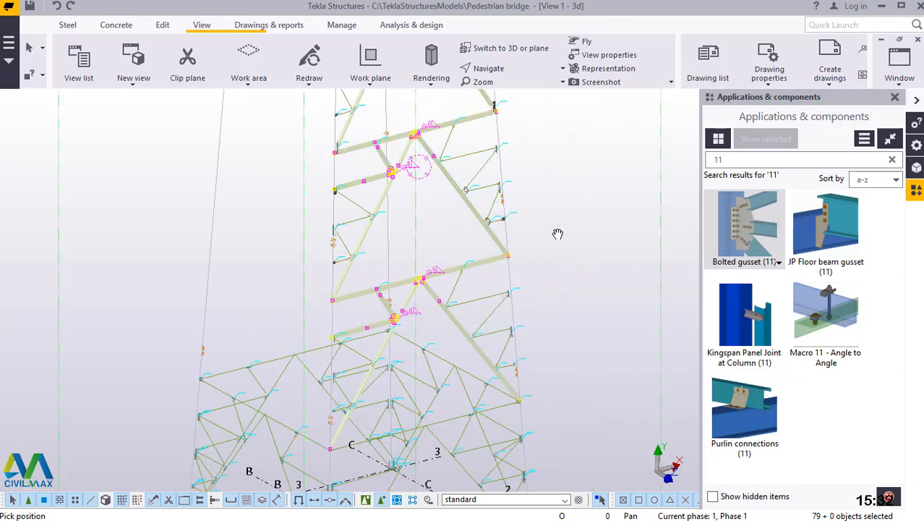
{"action": "right_click", "coordinate": [572, 137]}
{"action": "left_click", "coordinate": [599, 145]}
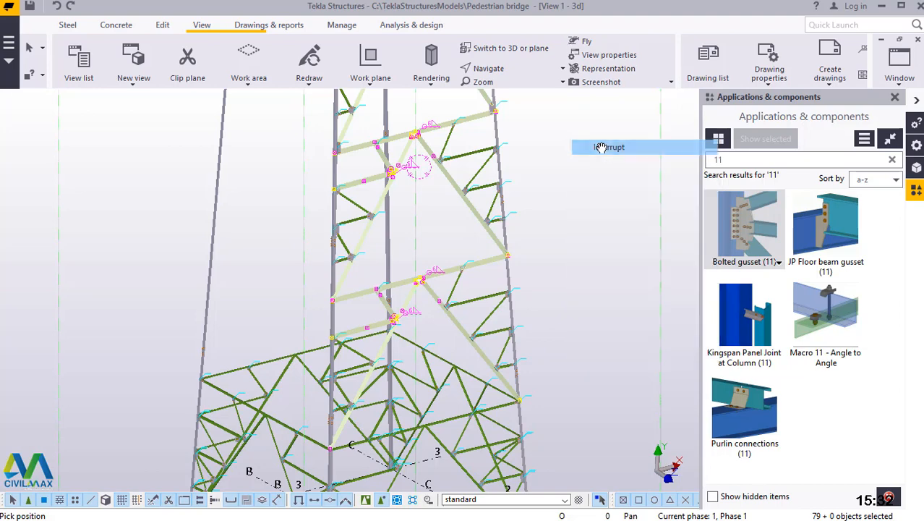
{"action": "left_click", "coordinate": [599, 153]}
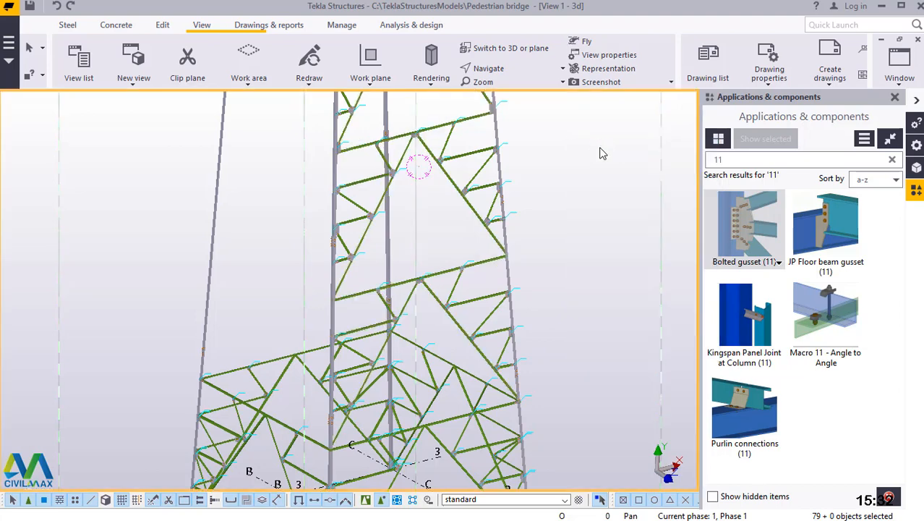
{"action": "left_click_drag", "start_coordinate": [468, 100], "coordinate": [434, 330]}
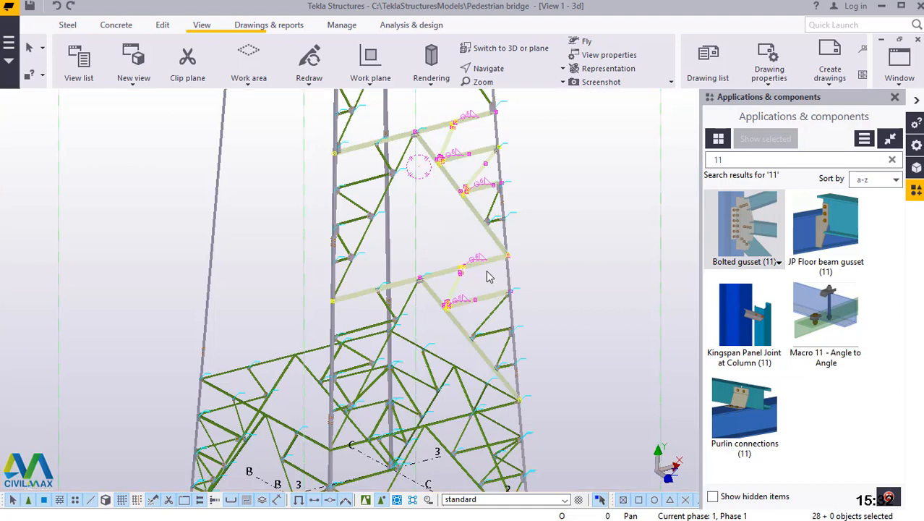
{"action": "scroll", "coordinate": [364, 157], "scroll_direction": "up", "scroll_amount": 3}
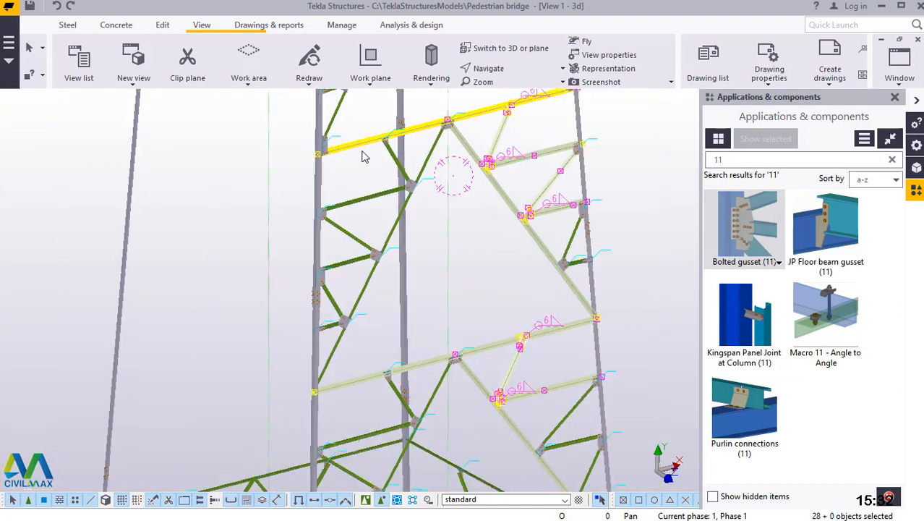
{"action": "left_click_drag", "start_coordinate": [373, 121], "coordinate": [351, 358]}
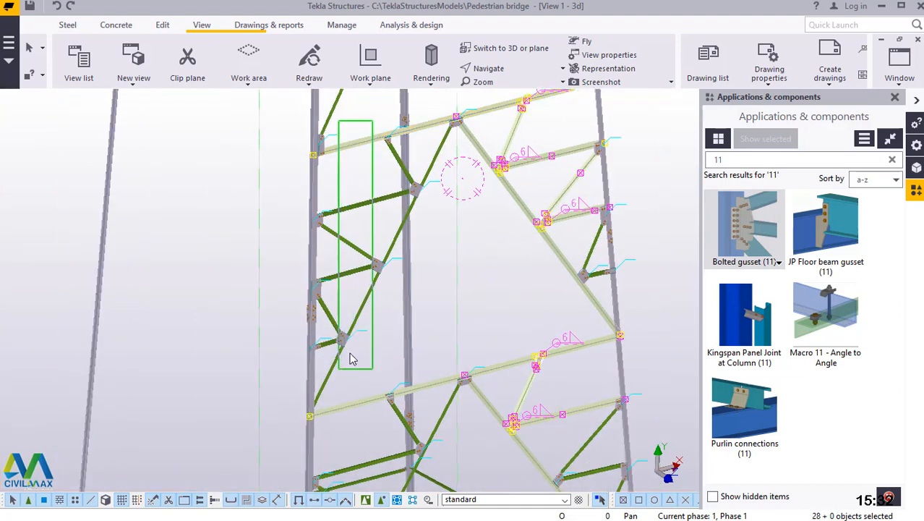
{"action": "left_click_drag", "start_coordinate": [389, 263], "coordinate": [390, 261]}
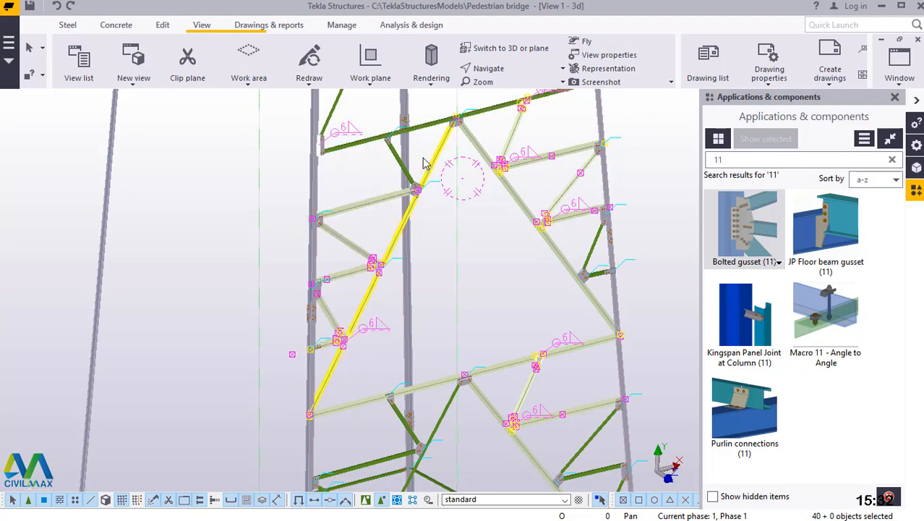
{"action": "left_click", "coordinate": [360, 152], "text": "shift"}
{"action": "left_click", "coordinate": [363, 154], "text": "shift"}
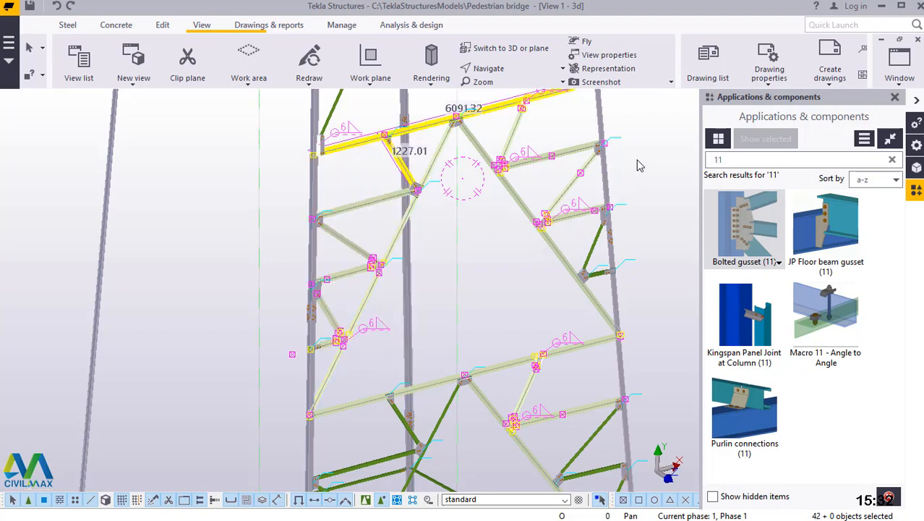
{"action": "left_click", "coordinate": [640, 166]}
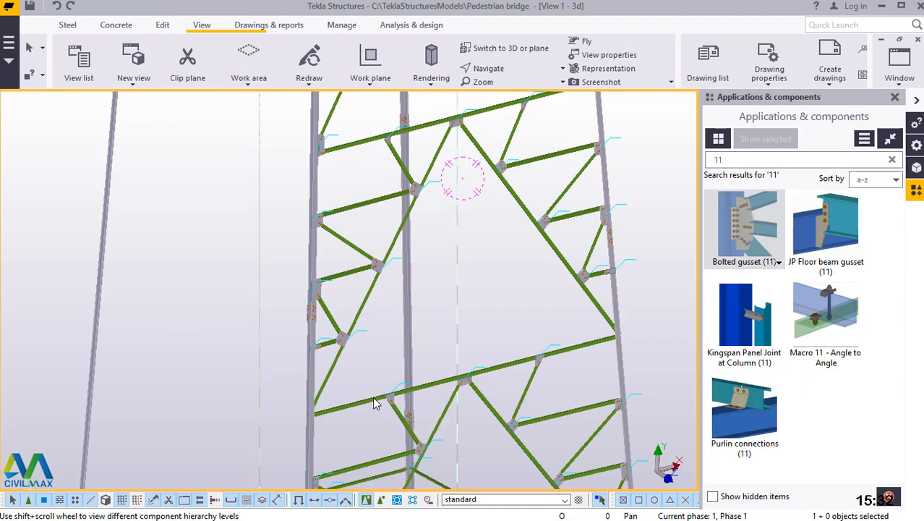
Select the main diagonals and horizontal braces above the lowest panel on the tower's grid line 1 face.
{"action": "scroll", "coordinate": [365, 413], "scroll_direction": "down", "scroll_amount": 2}
{"action": "scroll", "coordinate": [388, 398], "scroll_direction": "down", "scroll_amount": 3}
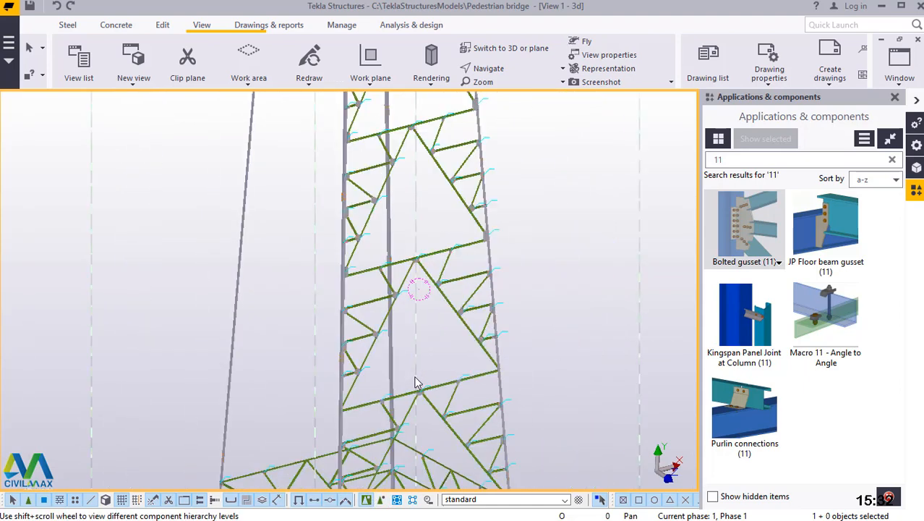
{"action": "left_click", "coordinate": [501, 68]}
{"action": "left_click", "coordinate": [508, 132]}
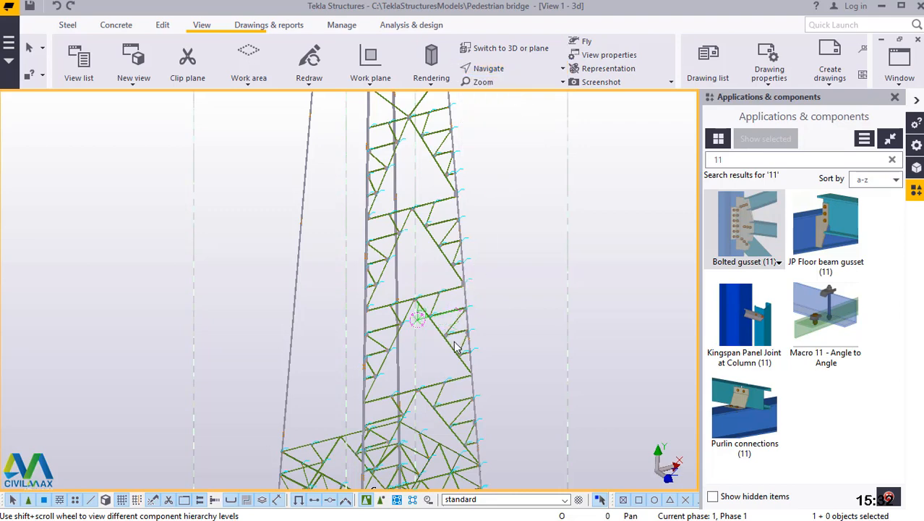
{"action": "middle_click_drag", "start_coordinate": [456, 341], "coordinate": [375, 122], "text": "ctrl"}
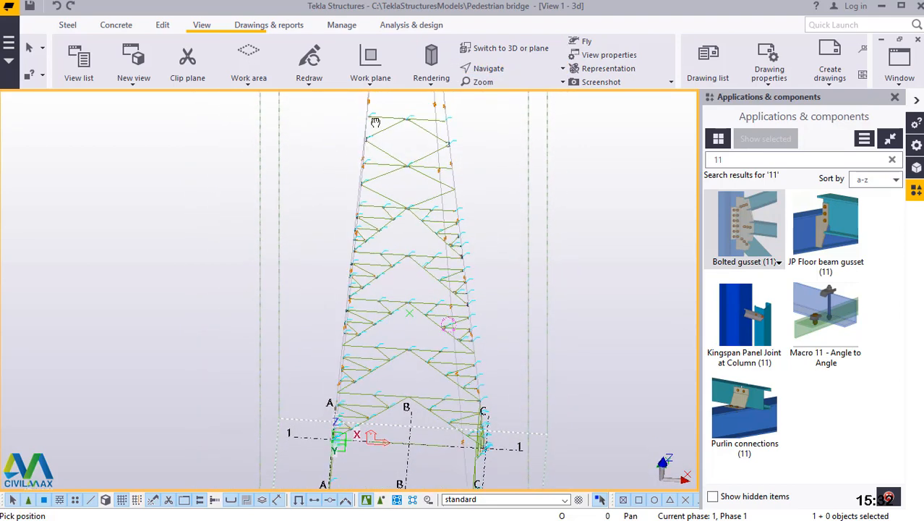
{"action": "scroll", "coordinate": [385, 118], "scroll_direction": "up", "scroll_amount": 1}
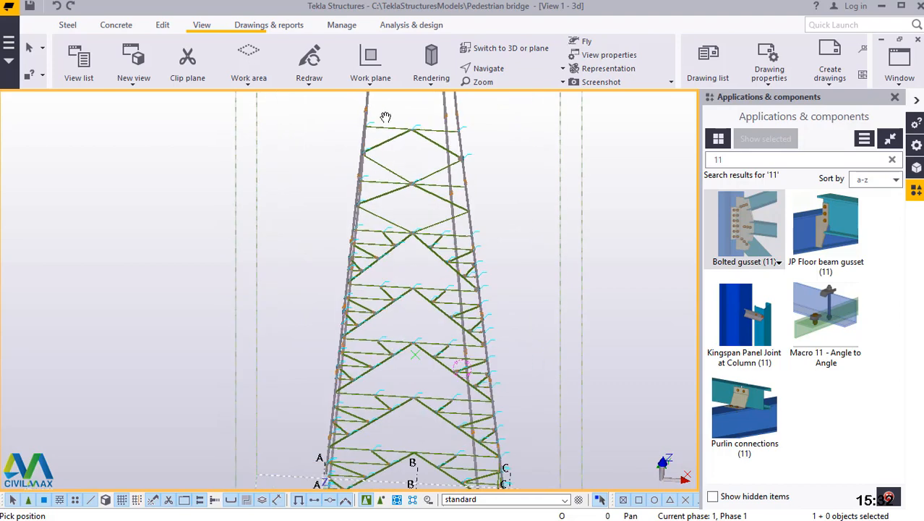
{"action": "right_click", "coordinate": [525, 133]}
{"action": "left_click", "coordinate": [539, 140]}
{"action": "left_click_drag", "start_coordinate": [422, 113], "coordinate": [395, 434]}
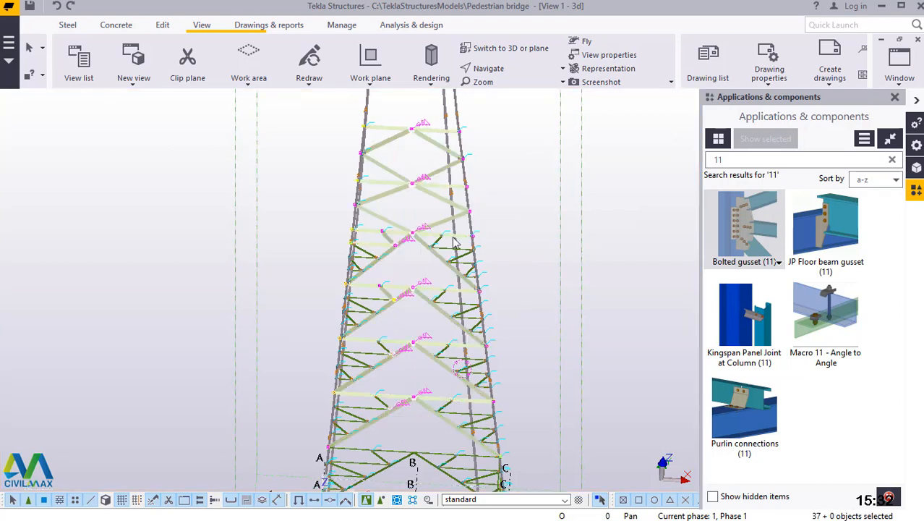
Add the left-hand secondary braces of the second-lowest panel to the selection.
{"action": "scroll", "coordinate": [353, 436], "scroll_direction": "up", "scroll_amount": 6}
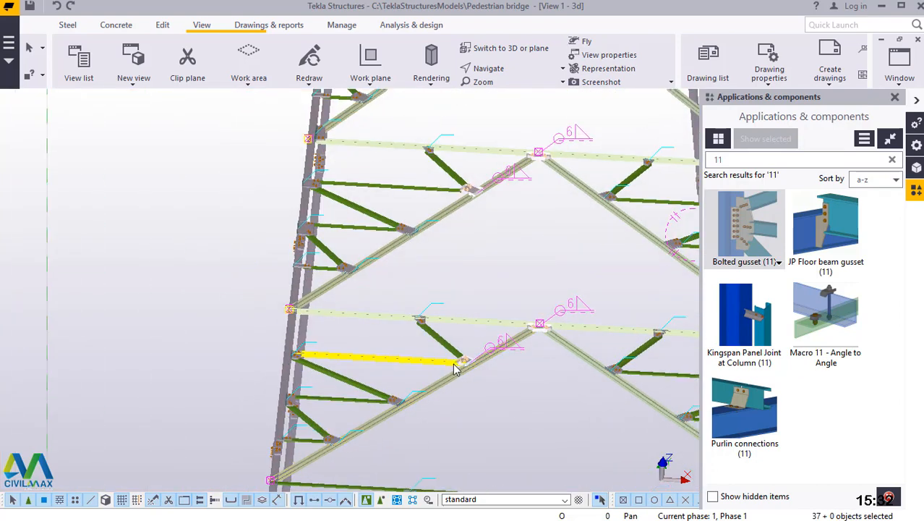
{"action": "left_click_drag", "start_coordinate": [468, 342], "coordinate": [372, 362]}
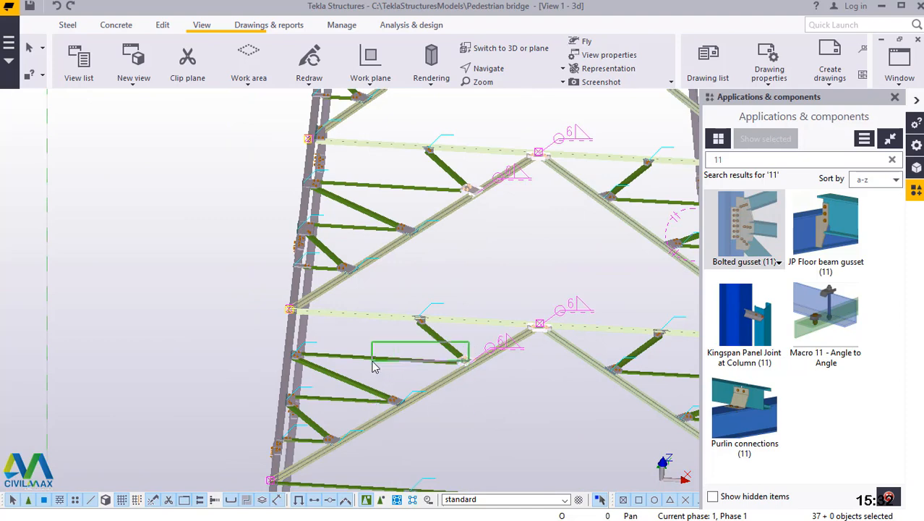
{"action": "left_click", "coordinate": [339, 397], "text": "ctrl"}
{"action": "left_click", "coordinate": [307, 419], "text": "ctrl"}
{"action": "left_click", "coordinate": [312, 438], "text": "ctrl"}
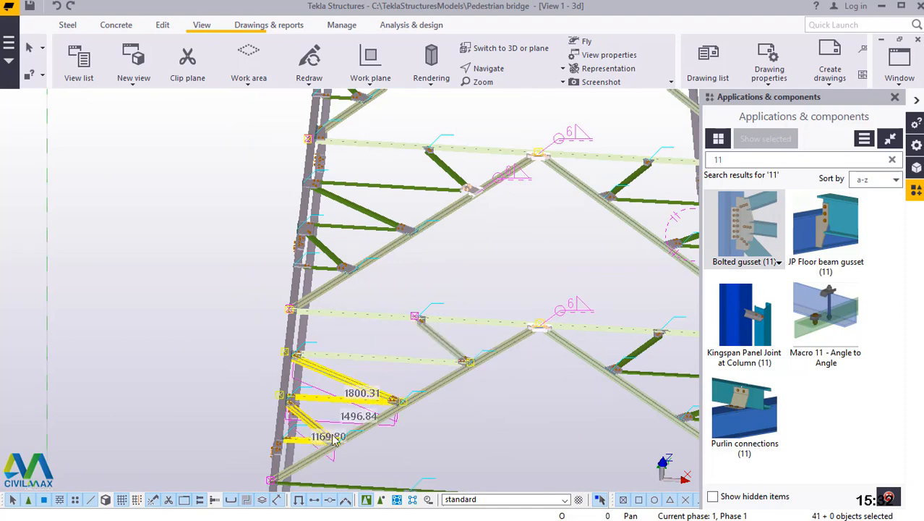
{"action": "left_click", "coordinate": [410, 388], "text": "ctrl"}
Add the right-hand secondary braces of the second-lowest panel to the selection, including the short brace beneath its horizontal.
{"action": "scroll", "coordinate": [410, 370], "scroll_direction": "down", "scroll_amount": 2}
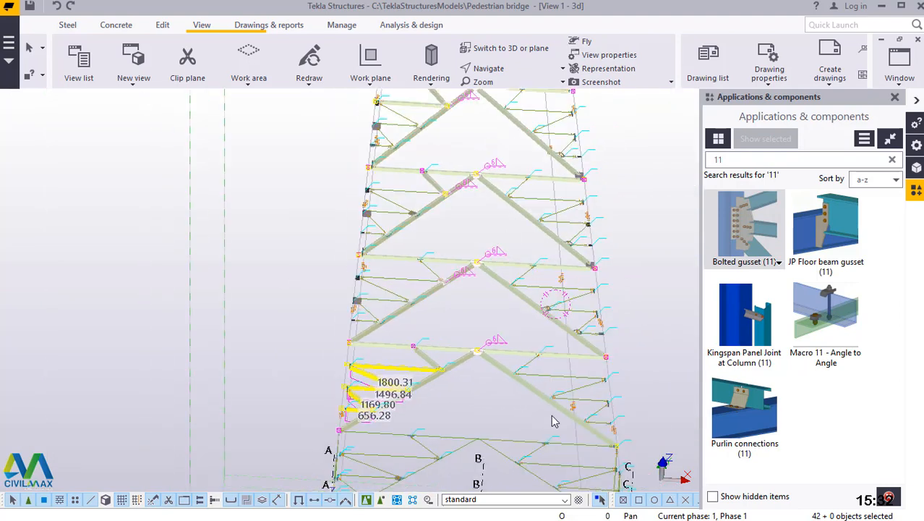
{"action": "scroll", "coordinate": [609, 417], "scroll_direction": "up", "scroll_amount": 4}
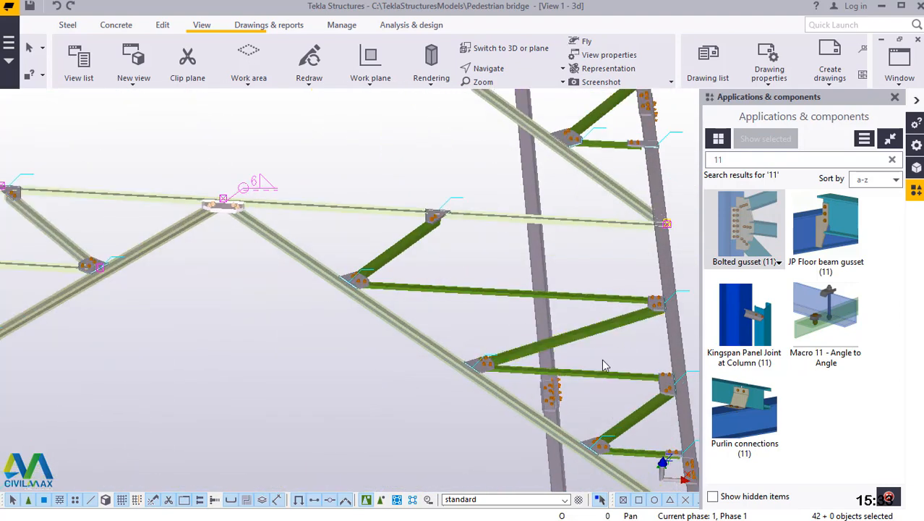
{"action": "left_click_drag", "start_coordinate": [625, 272], "coordinate": [591, 400], "text": "ctrl"}
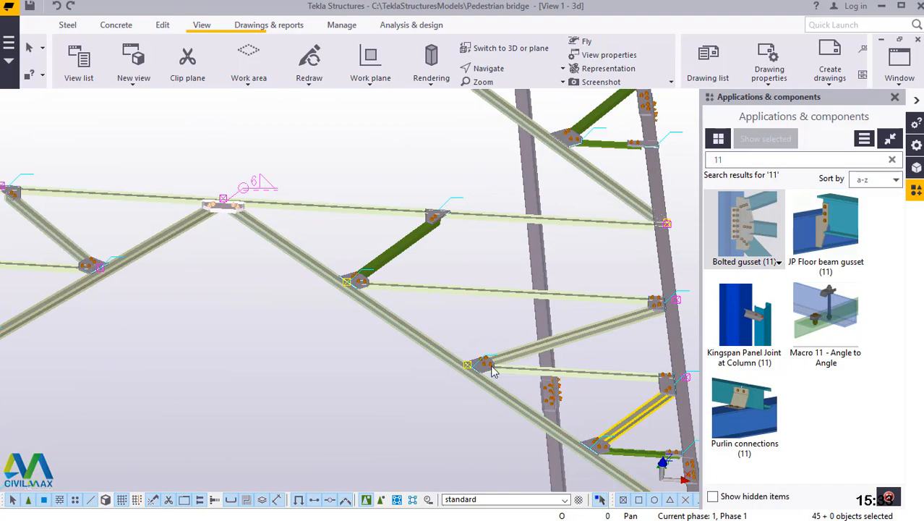
{"action": "scroll", "coordinate": [492, 370], "scroll_direction": "down", "scroll_amount": 3}
{"action": "scroll", "coordinate": [597, 436], "scroll_direction": "up", "scroll_amount": 3}
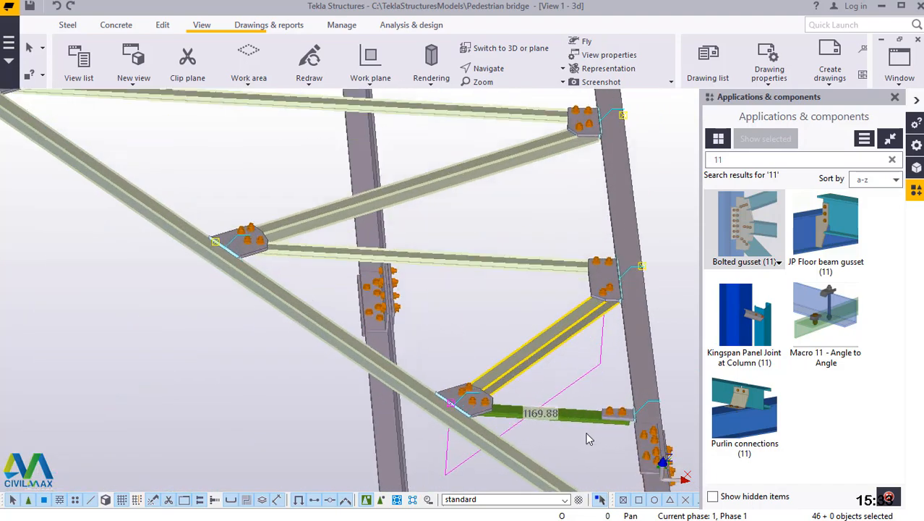
{"action": "left_click", "coordinate": [580, 417], "text": "ctrl"}
{"action": "scroll", "coordinate": [578, 429], "scroll_direction": "down", "scroll_amount": 5}
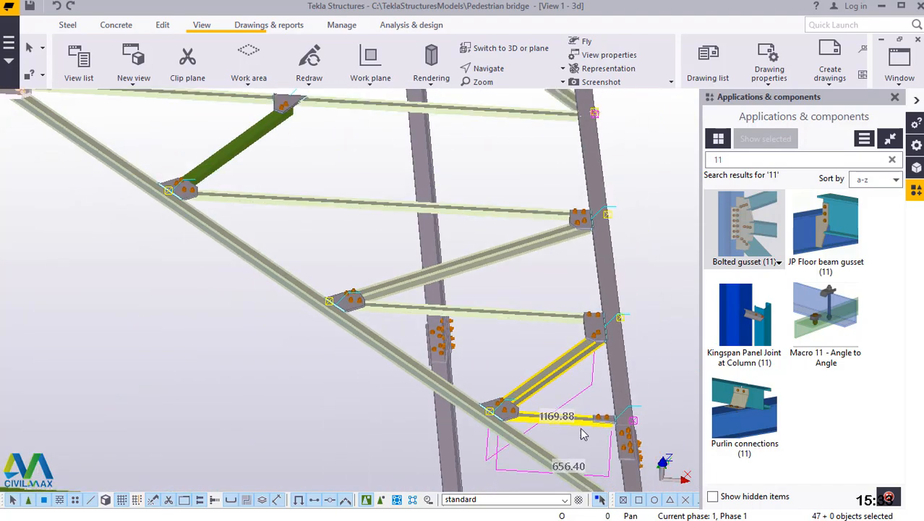
{"action": "scroll", "coordinate": [421, 297], "scroll_direction": "up", "scroll_amount": 3}
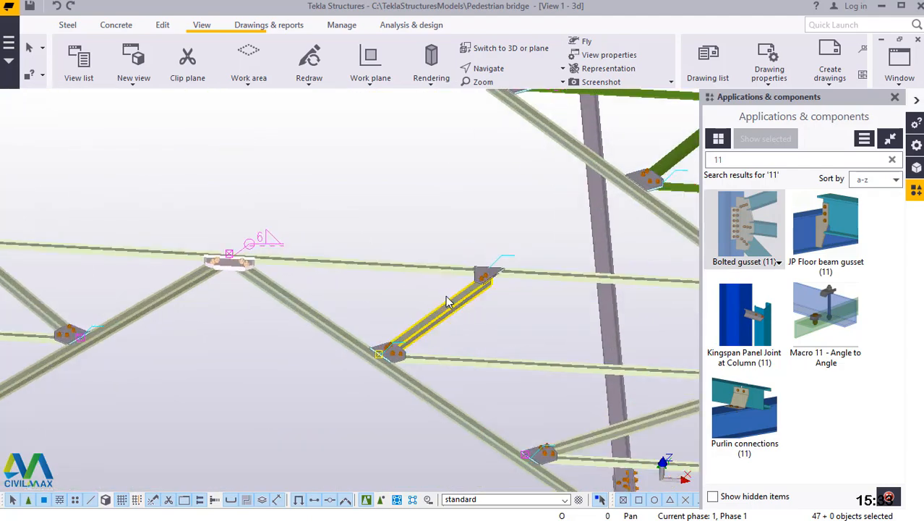
{"action": "left_click", "coordinate": [448, 303], "text": "ctrl"}
Add the right-hand secondary braces of the third panel from the base to the selection.
{"action": "scroll", "coordinate": [474, 389], "scroll_direction": "down", "scroll_amount": 2}
{"action": "scroll", "coordinate": [477, 399], "scroll_direction": "down", "scroll_amount": 3}
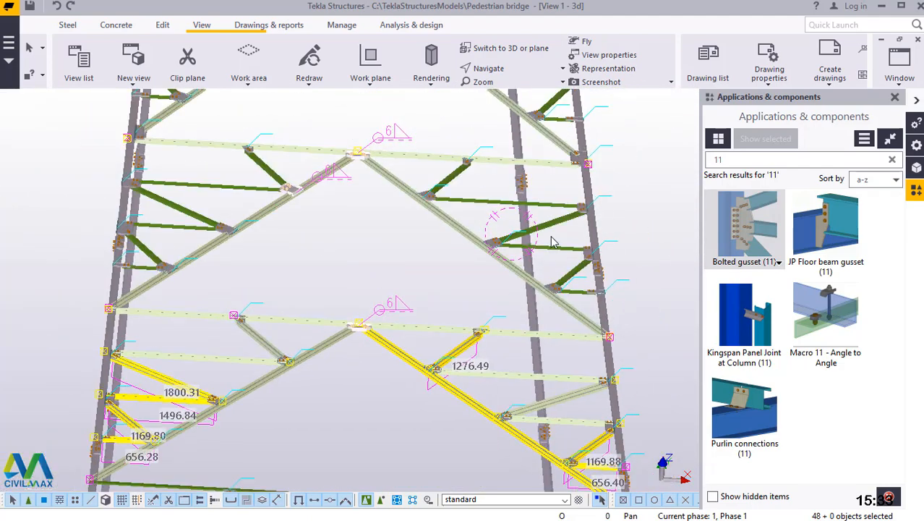
{"action": "scroll", "coordinate": [538, 316], "scroll_direction": "up", "scroll_amount": 5}
{"action": "left_click_drag", "start_coordinate": [535, 311], "coordinate": [528, 375], "text": "ctrl"}
{"action": "left_click_drag", "start_coordinate": [591, 405], "coordinate": [585, 444], "text": "ctrl"}
{"action": "left_click_drag", "start_coordinate": [337, 163], "coordinate": [268, 157], "text": "ctrl"}
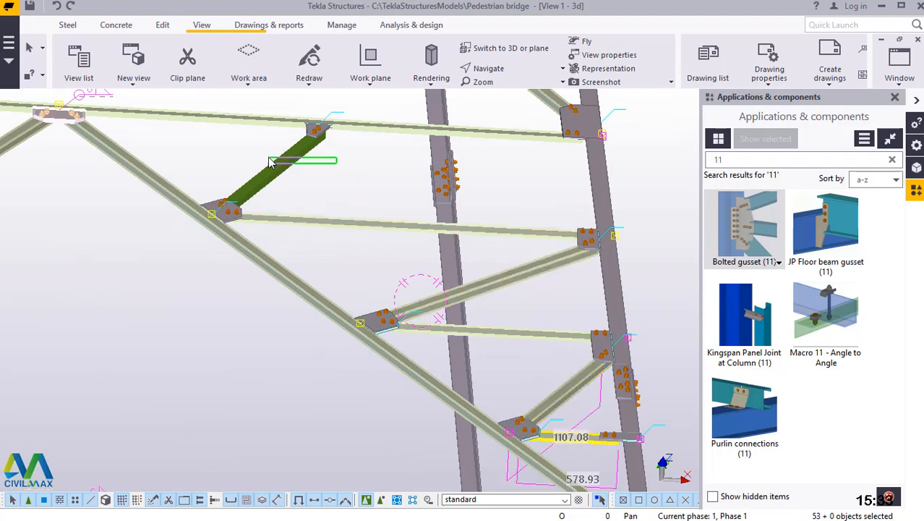
Add the left-hand secondary braces of the third panel from the base to the selection.
{"action": "scroll", "coordinate": [492, 284], "scroll_direction": "down", "scroll_amount": 5}
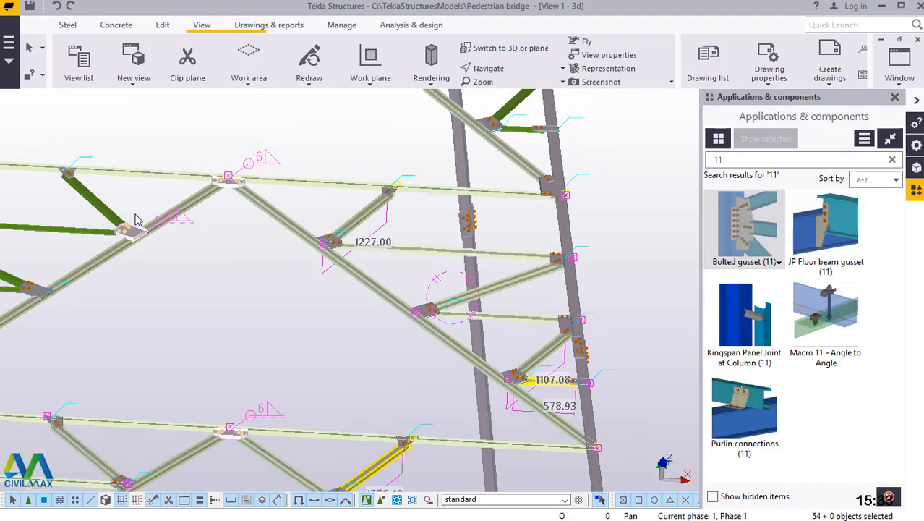
{"action": "middle_click_drag", "start_coordinate": [136, 215], "coordinate": [220, 228]}
{"action": "scroll", "coordinate": [79, 241], "scroll_direction": "up", "scroll_amount": 1}
{"action": "scroll", "coordinate": [78, 244], "scroll_direction": "down", "scroll_amount": 1}
{"action": "scroll", "coordinate": [112, 312], "scroll_direction": "down", "scroll_amount": 3}
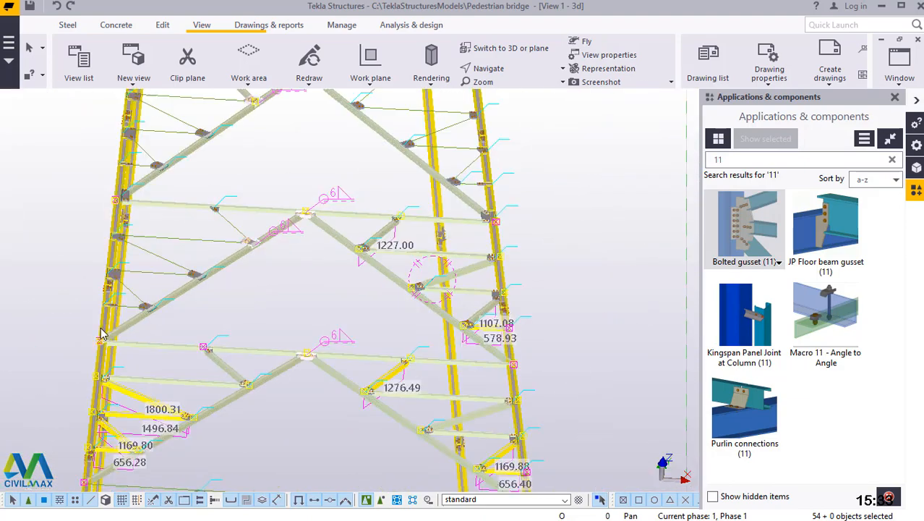
{"action": "scroll", "coordinate": [149, 284], "scroll_direction": "up", "scroll_amount": 4}
{"action": "left_click_drag", "start_coordinate": [222, 136], "coordinate": [171, 252]}
{"action": "left_click_drag", "start_coordinate": [152, 291], "coordinate": [150, 294]}
{"action": "scroll", "coordinate": [259, 343], "scroll_direction": "down", "scroll_amount": 2}
{"action": "scroll", "coordinate": [301, 304], "scroll_direction": "up", "scroll_amount": 4}
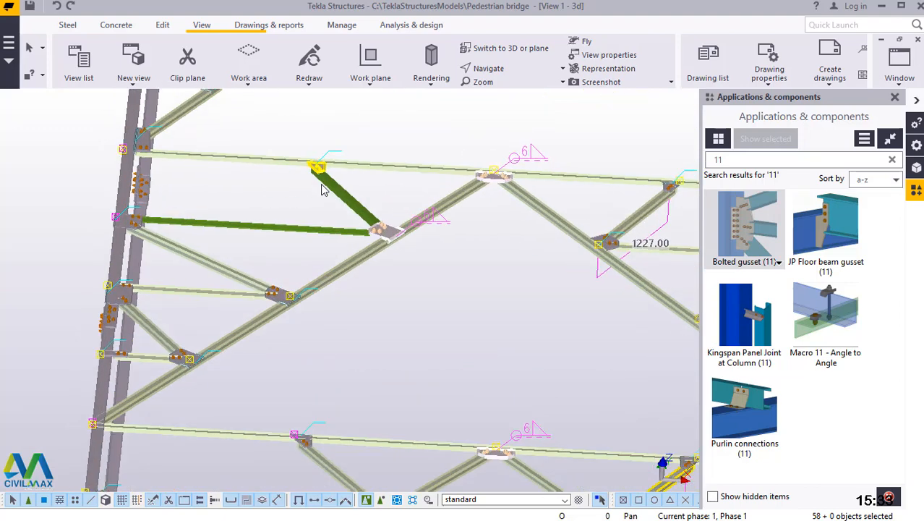
{"action": "left_click_drag", "start_coordinate": [363, 178], "coordinate": [235, 259]}
Add the right-hand secondary braces of the fourth panel from the base to the selection.
{"action": "scroll", "coordinate": [239, 267], "scroll_direction": "down", "scroll_amount": 5}
{"action": "scroll", "coordinate": [390, 284], "scroll_direction": "up", "scroll_amount": 3}
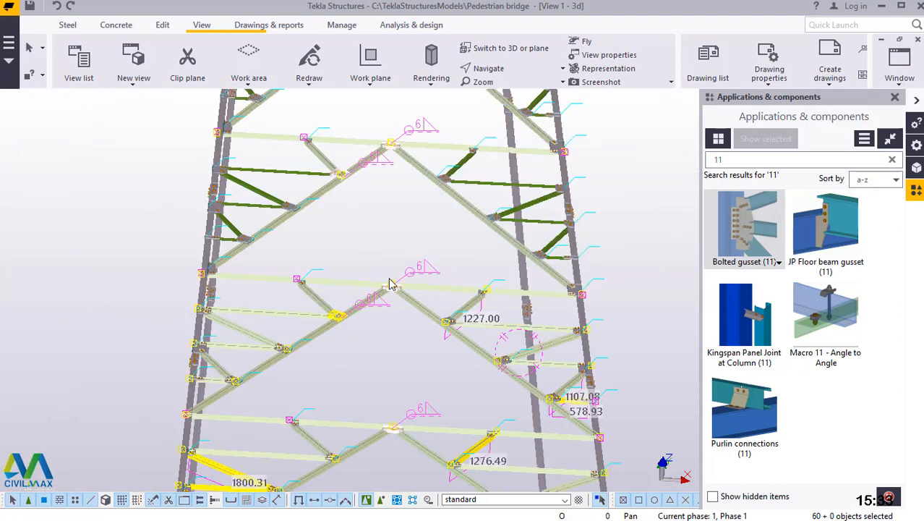
{"action": "scroll", "coordinate": [499, 189], "scroll_direction": "up", "scroll_amount": 1}
{"action": "scroll", "coordinate": [469, 159], "scroll_direction": "up", "scroll_amount": 5}
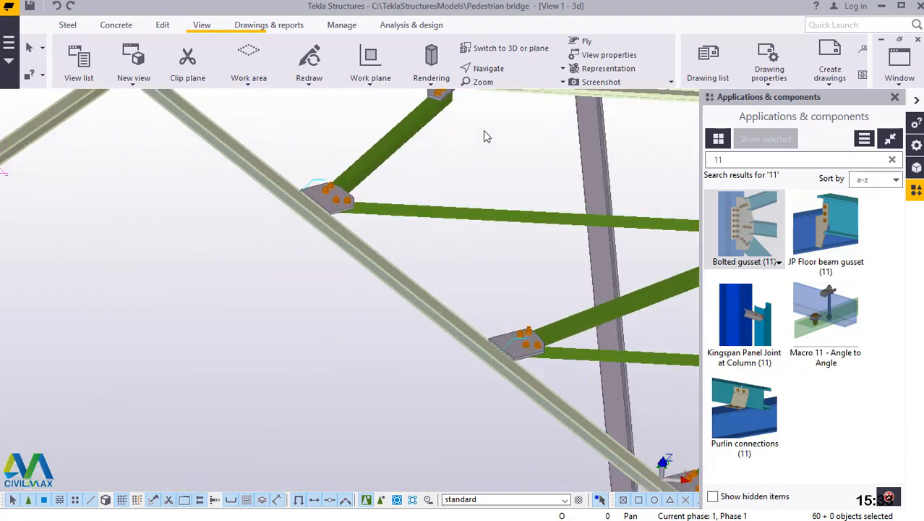
{"action": "left_click_drag", "start_coordinate": [485, 130], "coordinate": [378, 210]}
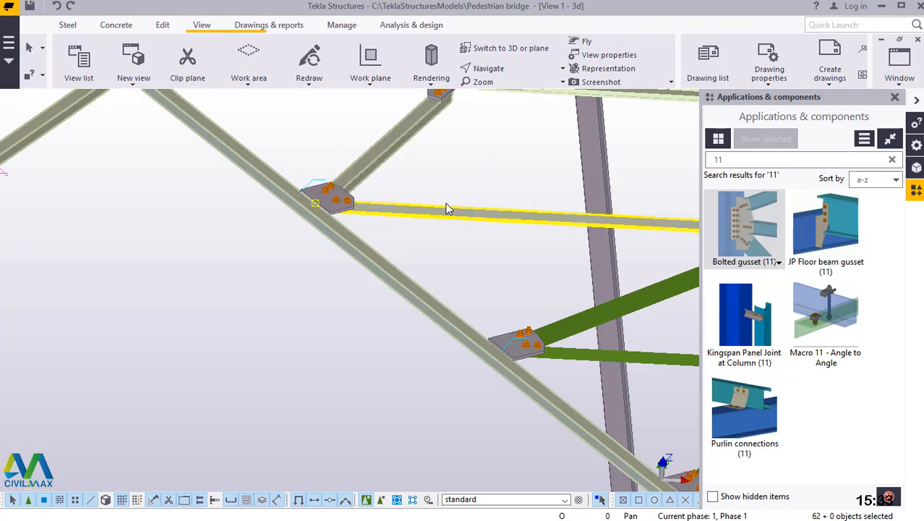
{"action": "scroll", "coordinate": [268, 240], "scroll_direction": "down", "scroll_amount": 6}
{"action": "scroll", "coordinate": [585, 318], "scroll_direction": "up", "scroll_amount": 5}
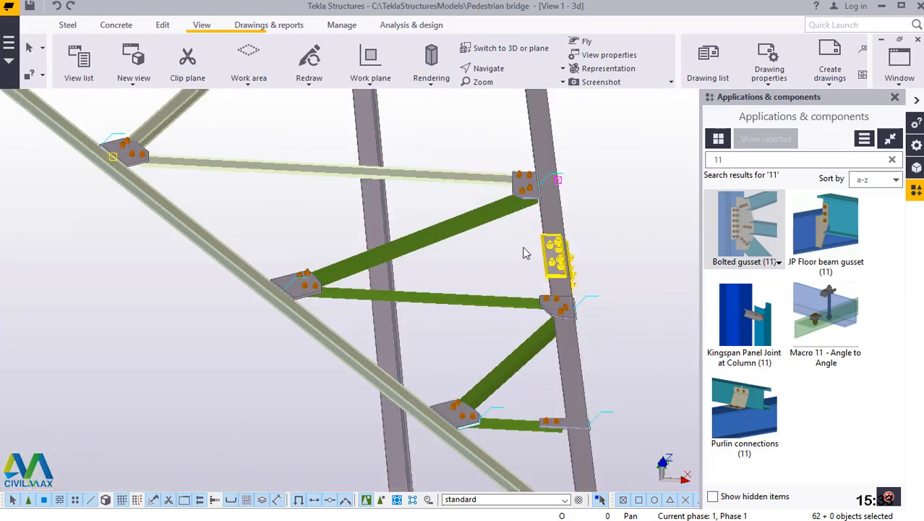
{"action": "left_click_drag", "start_coordinate": [468, 196], "coordinate": [483, 393]}
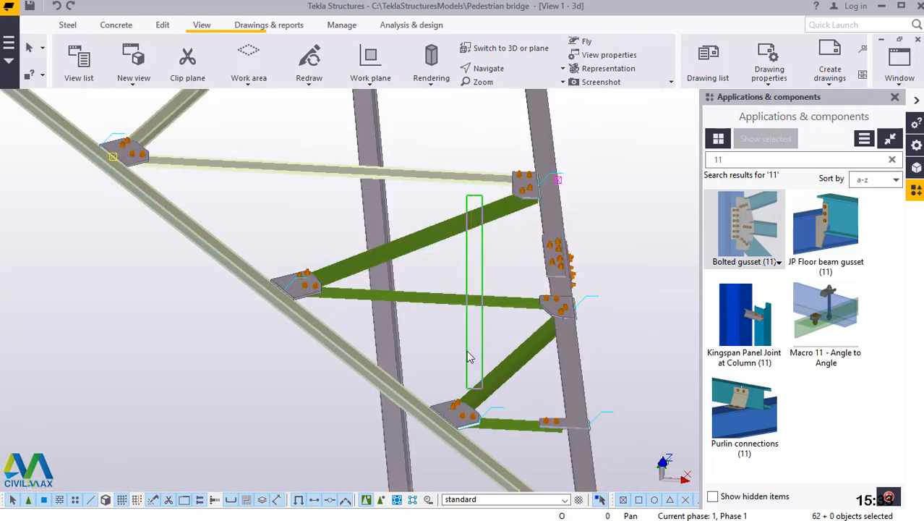
{"action": "left_click_drag", "start_coordinate": [469, 357], "coordinate": [470, 358]}
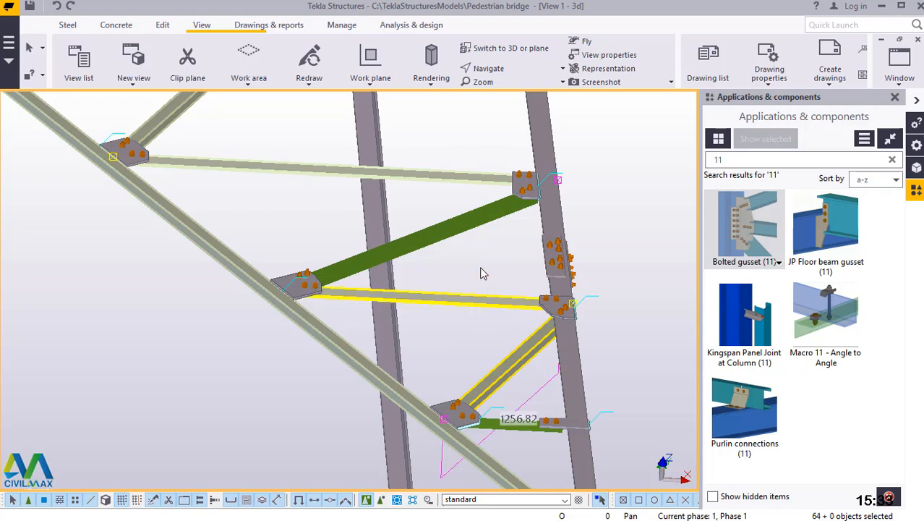
{"action": "left_click", "coordinate": [475, 226], "text": "ctrl"}
{"action": "left_click", "coordinate": [511, 429], "text": "ctrl"}
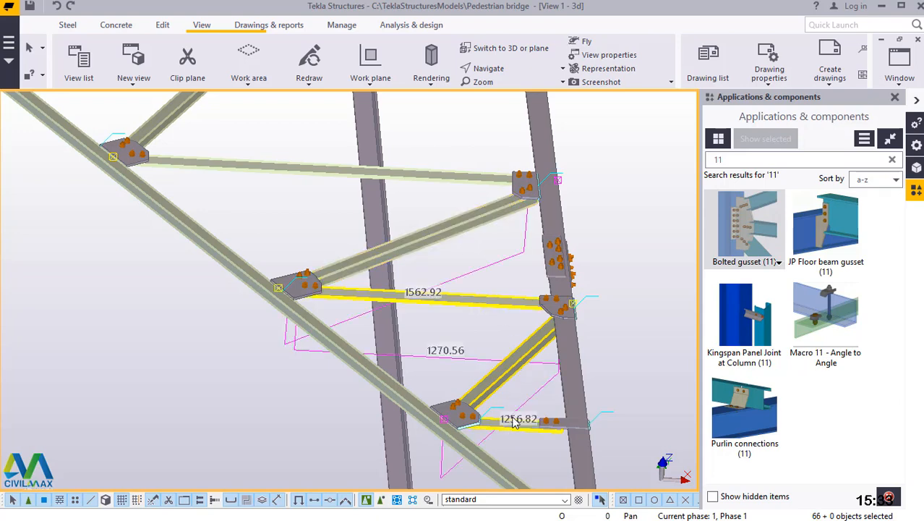
Add the left-hand secondary braces of the fourth panel from the base to the selection.
{"action": "scroll", "coordinate": [635, 293], "scroll_direction": "down", "scroll_amount": 5}
{"action": "left_click", "coordinate": [84, 293], "text": "ctrl"}
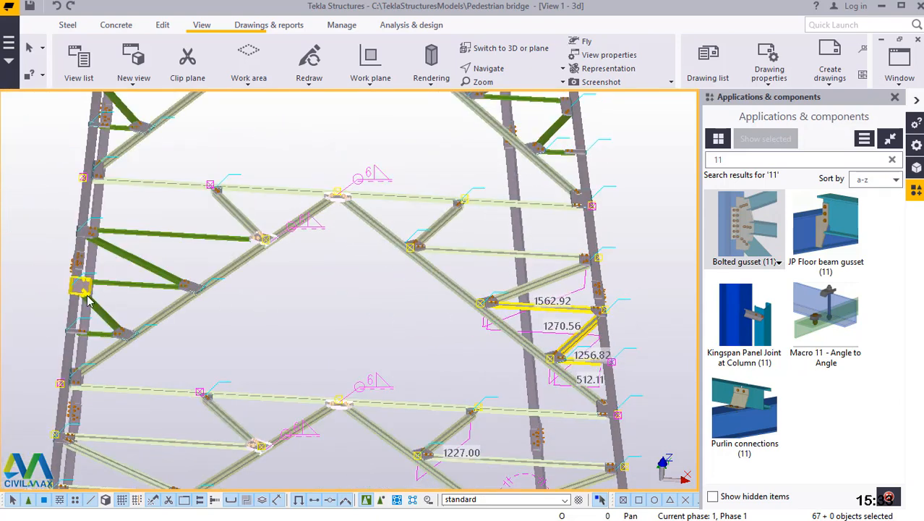
{"action": "scroll", "coordinate": [87, 300], "scroll_direction": "up", "scroll_amount": 5}
{"action": "left_click", "coordinate": [115, 307], "text": "ctrl"}
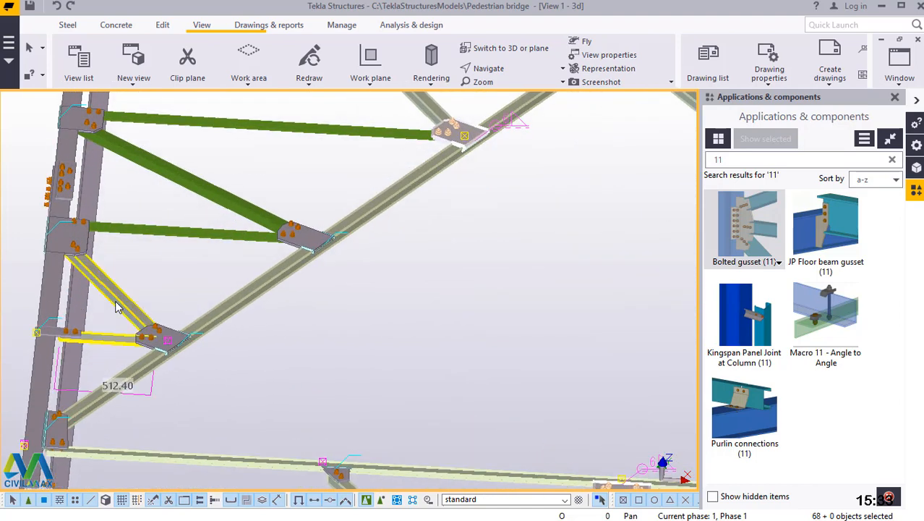
{"action": "left_click", "coordinate": [194, 184], "text": "ctrl"}
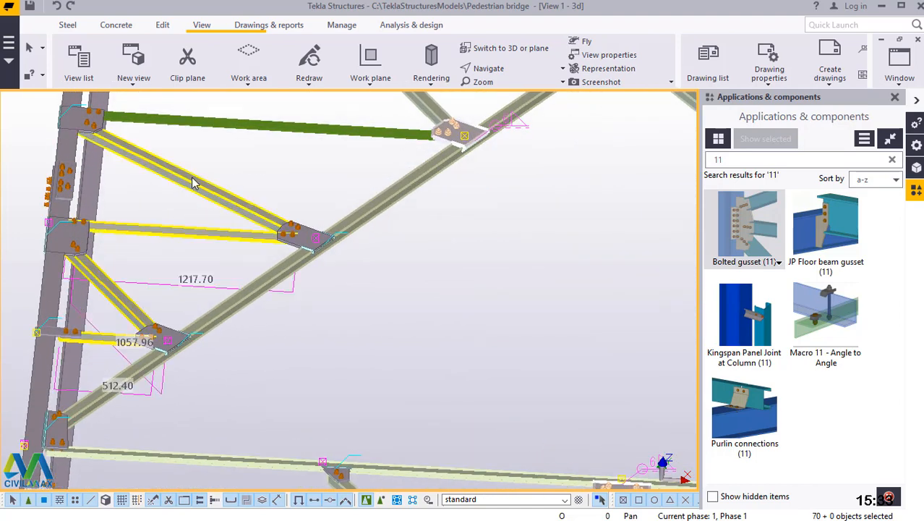
{"action": "left_click", "coordinate": [292, 124], "text": "ctrl"}
{"action": "scroll", "coordinate": [292, 363], "scroll_direction": "down", "scroll_amount": 3}
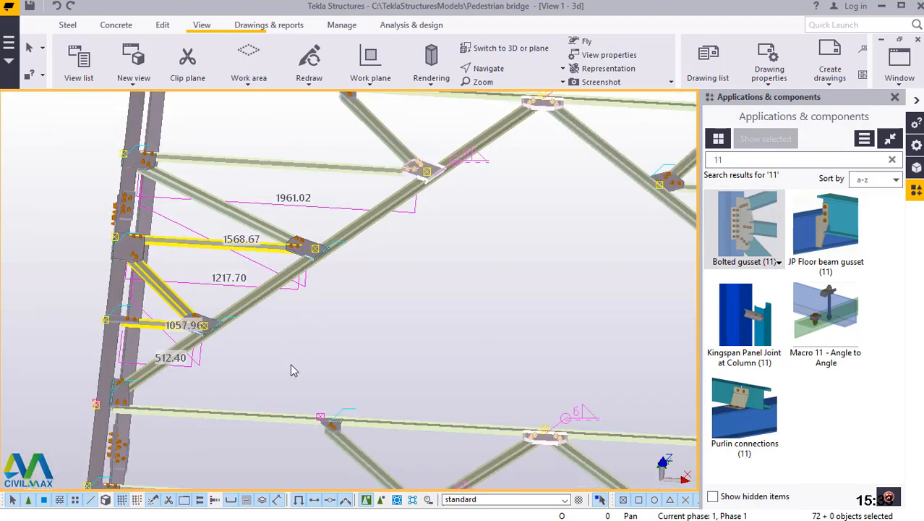
Add the left-hand secondary braces of the fifth panel from the base to the selection.
{"action": "scroll", "coordinate": [311, 360], "scroll_direction": "down", "scroll_amount": 10}
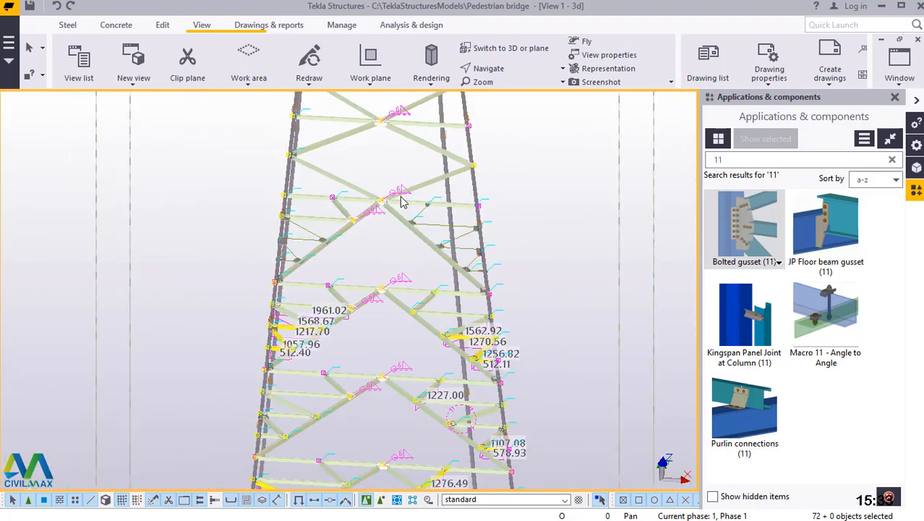
{"action": "scroll", "coordinate": [402, 201], "scroll_direction": "up", "scroll_amount": 1}
{"action": "scroll", "coordinate": [296, 227], "scroll_direction": "up", "scroll_amount": 10}
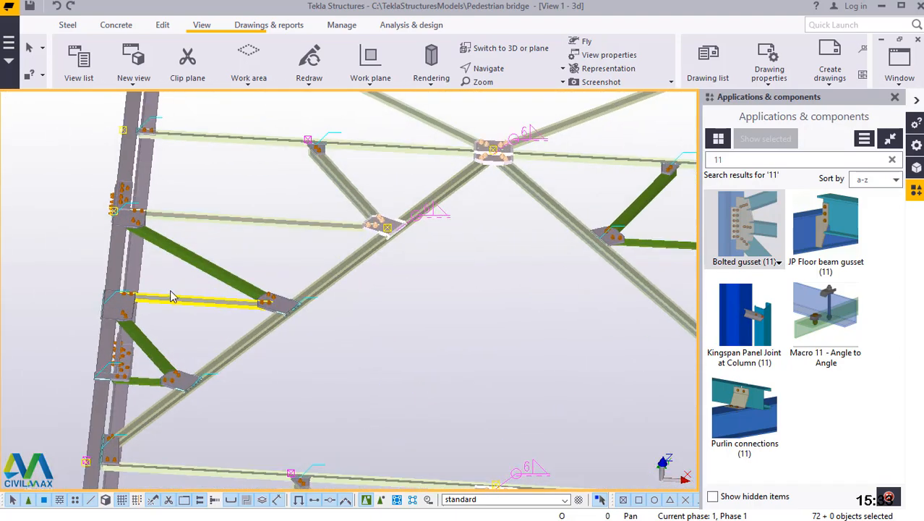
{"action": "left_click", "coordinate": [215, 246], "text": "ctrl"}
{"action": "left_click", "coordinate": [201, 310], "text": "ctrl"}
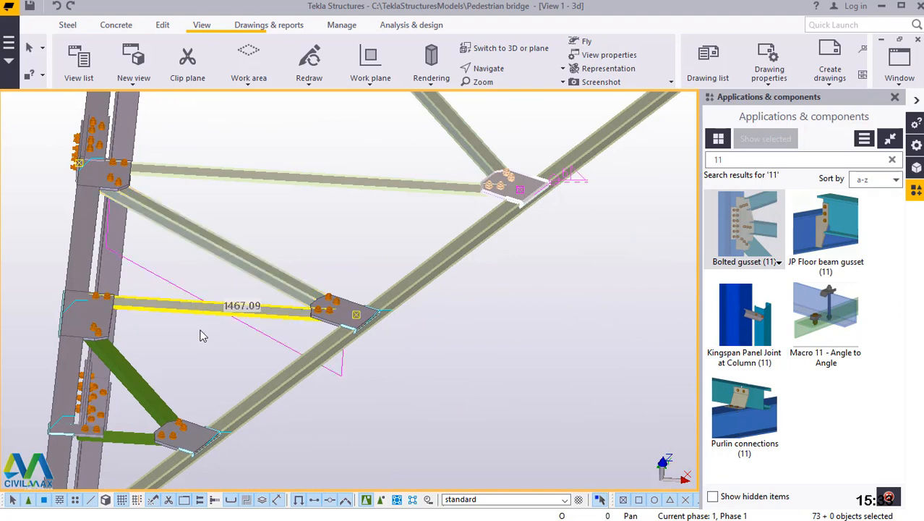
{"action": "left_click", "coordinate": [139, 442], "text": "ctrl"}
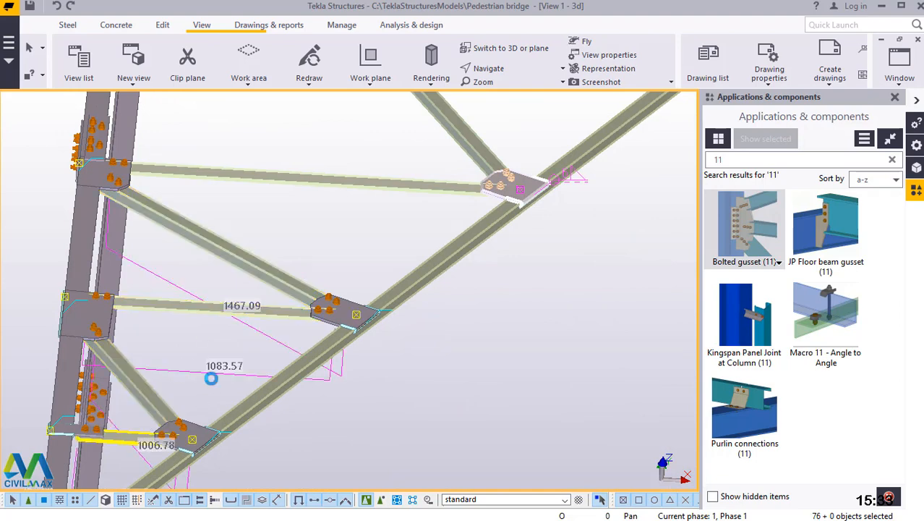
Add the right-hand secondary braces of the fifth panel from the base to the selection.
{"action": "scroll", "coordinate": [210, 369], "scroll_direction": "down", "scroll_amount": 5}
{"action": "scroll", "coordinate": [244, 371], "scroll_direction": "down", "scroll_amount": 2}
{"action": "scroll", "coordinate": [557, 367], "scroll_direction": "up", "scroll_amount": 4}
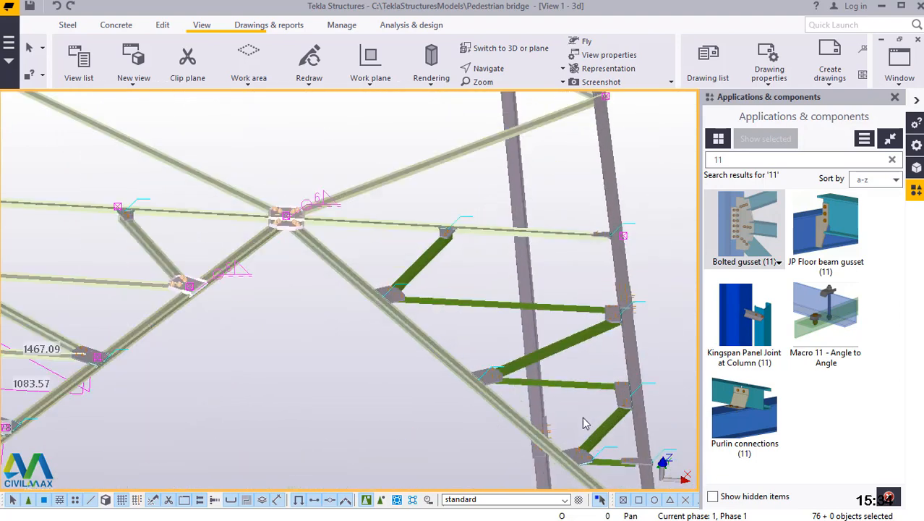
{"action": "left_click", "coordinate": [611, 436], "text": "ctrl"}
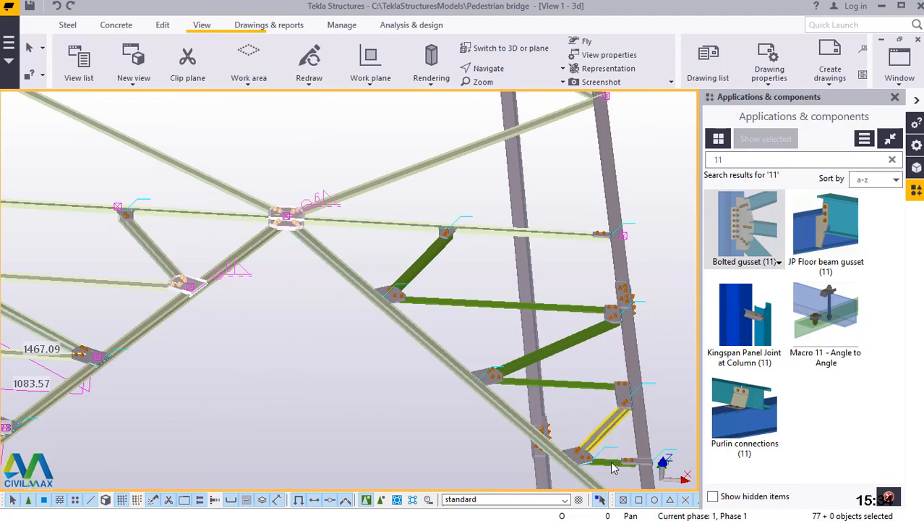
{"action": "left_click", "coordinate": [574, 385], "text": "ctrl"}
{"action": "left_click", "coordinate": [431, 262], "text": "ctrl"}
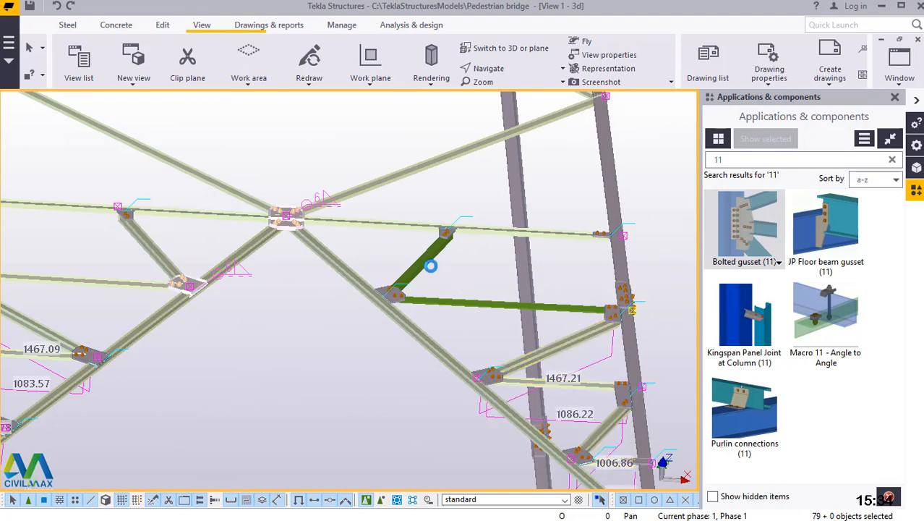
{"action": "left_click", "coordinate": [463, 307], "text": "ctrl"}
{"action": "left_click", "coordinate": [464, 308], "text": "ctrl"}
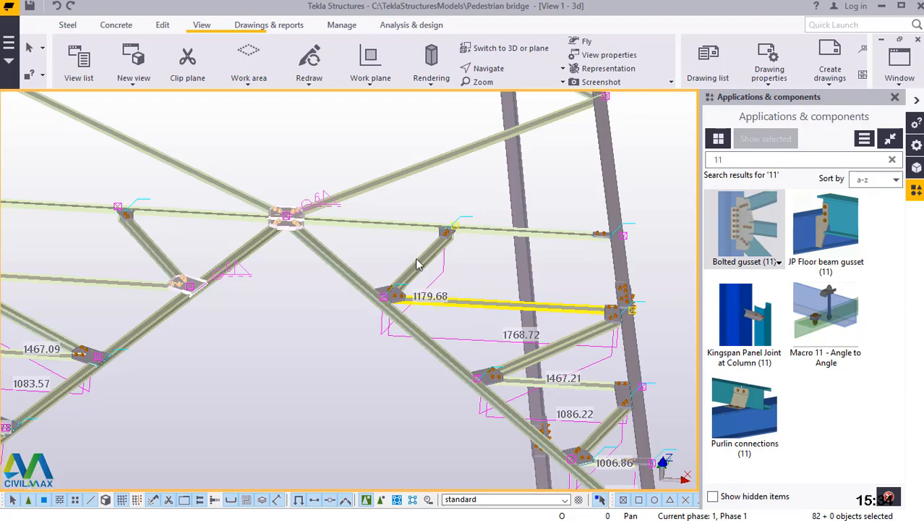
Check the selected face from the fifth panel upward for bracing members missing from the selection.
{"action": "scroll", "coordinate": [418, 262], "scroll_direction": "down", "scroll_amount": 3}
{"action": "scroll", "coordinate": [516, 381], "scroll_direction": "up", "scroll_amount": 4}
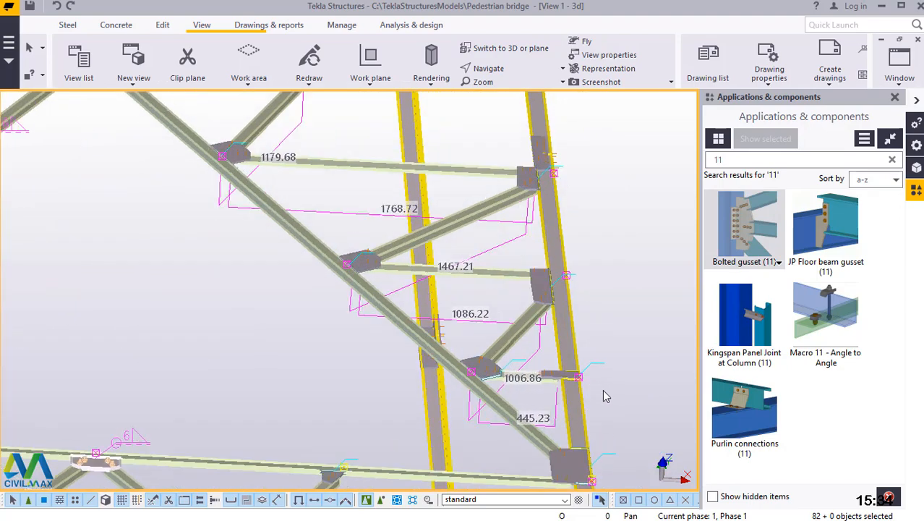
{"action": "scroll", "coordinate": [470, 406], "scroll_direction": "down", "scroll_amount": 5}
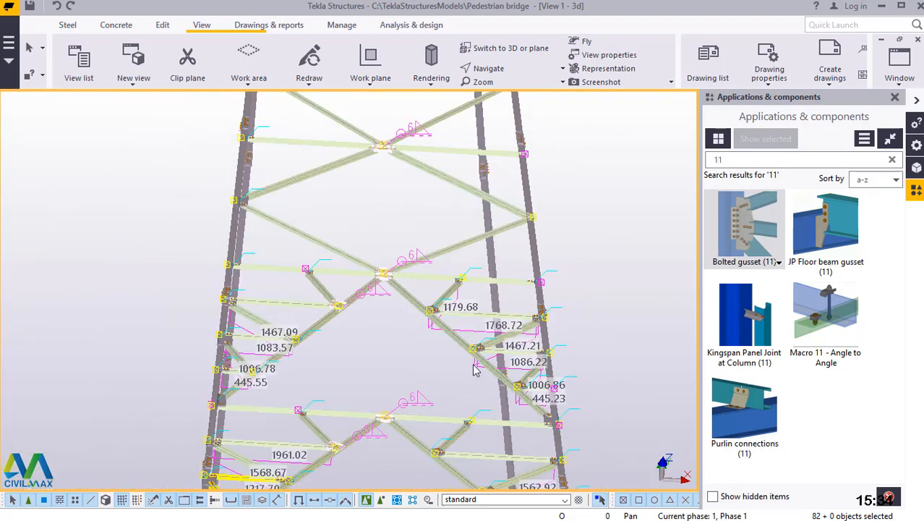
{"action": "scroll", "coordinate": [338, 240], "scroll_direction": "up", "scroll_amount": 5}
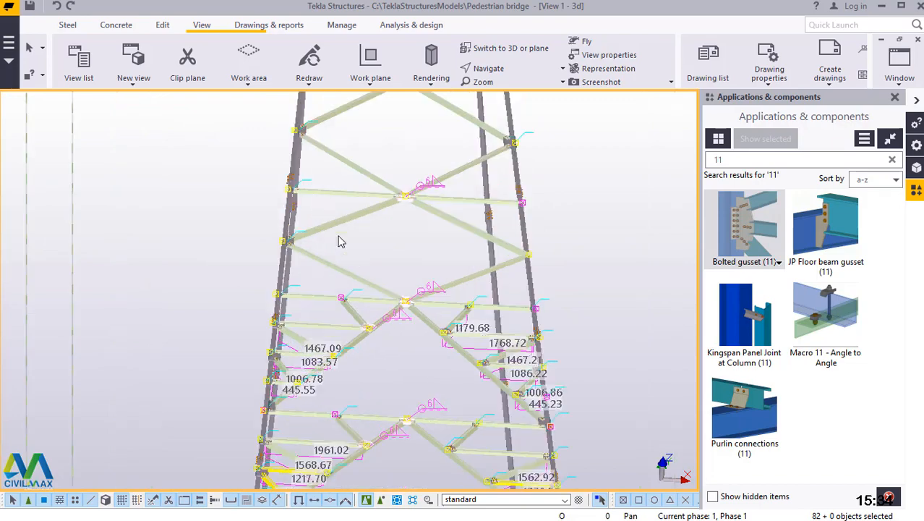
{"action": "scroll", "coordinate": [338, 240], "scroll_direction": "down", "scroll_amount": 3}
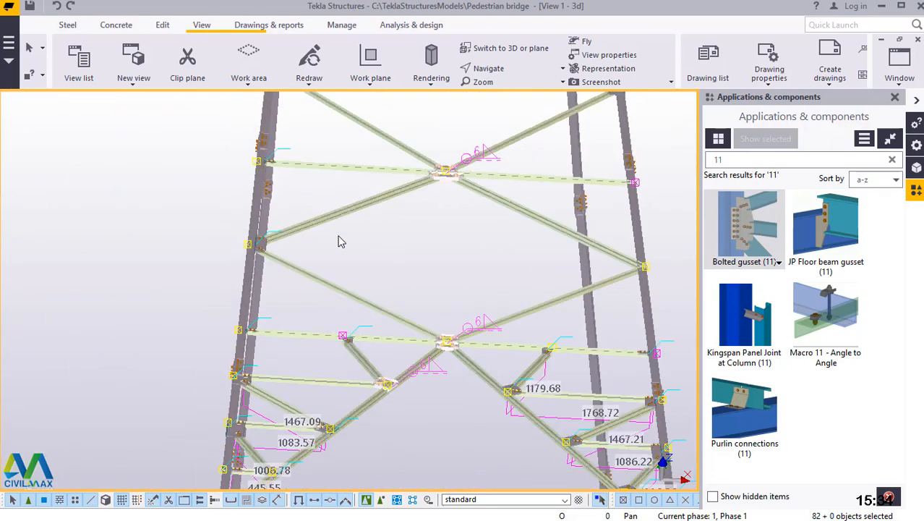
{"action": "scroll", "coordinate": [378, 224], "scroll_direction": "down", "scroll_amount": 2}
{"action": "scroll", "coordinate": [378, 224], "scroll_direction": "down", "scroll_amount": 3}
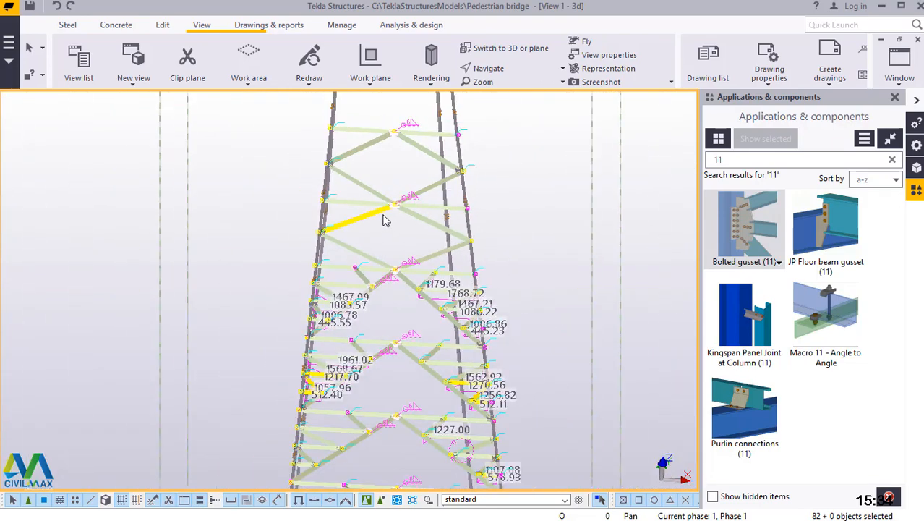
Rotate the 3D view to show the tower's base frame and grid lines at an angle.
{"action": "left_click", "coordinate": [504, 69]}
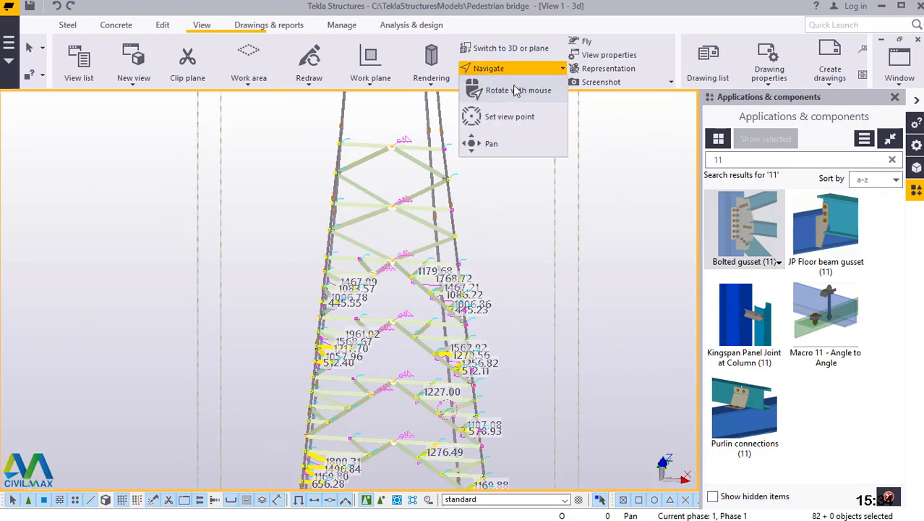
{"action": "left_click", "coordinate": [515, 89]}
{"action": "left_click", "coordinate": [455, 149]}
{"action": "left_click_drag", "start_coordinate": [454, 154], "coordinate": [538, 488]}
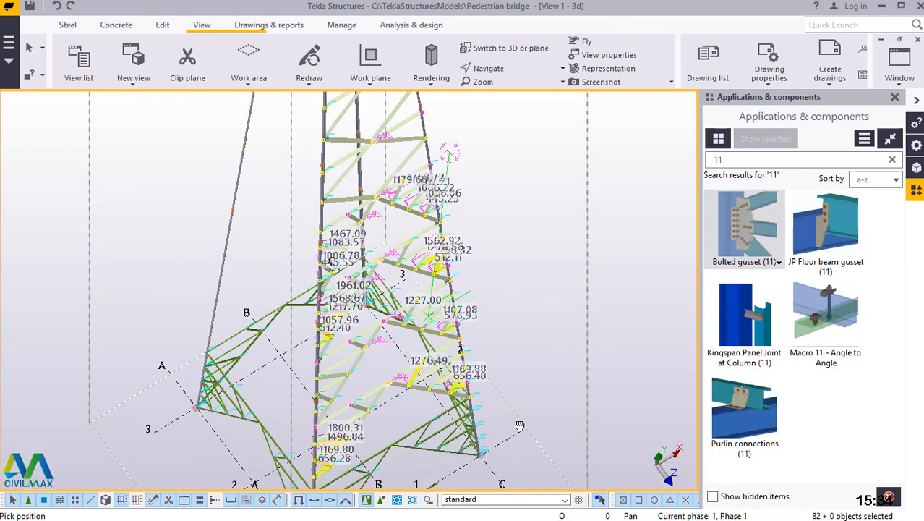
{"action": "scroll", "coordinate": [477, 239], "scroll_direction": "down", "scroll_amount": 1}
{"action": "scroll", "coordinate": [477, 240], "scroll_direction": "down", "scroll_amount": 2}
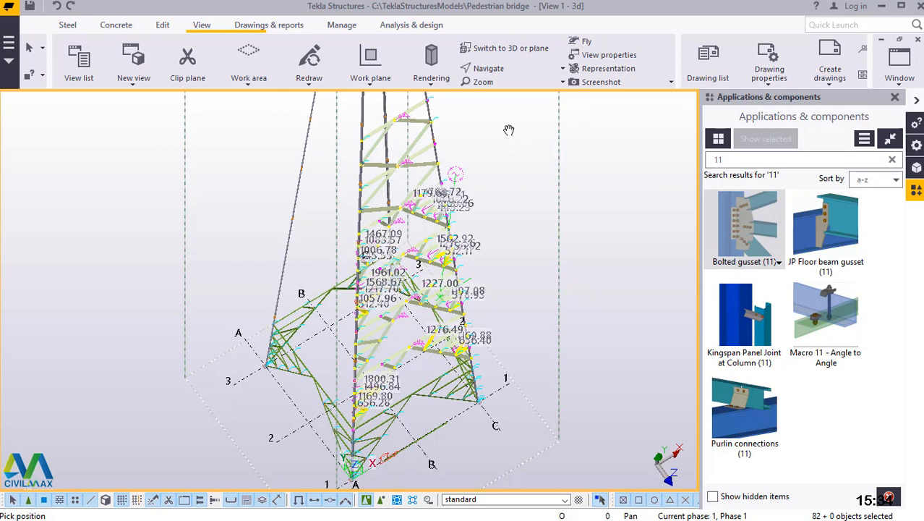
{"action": "right_click", "coordinate": [508, 128]}
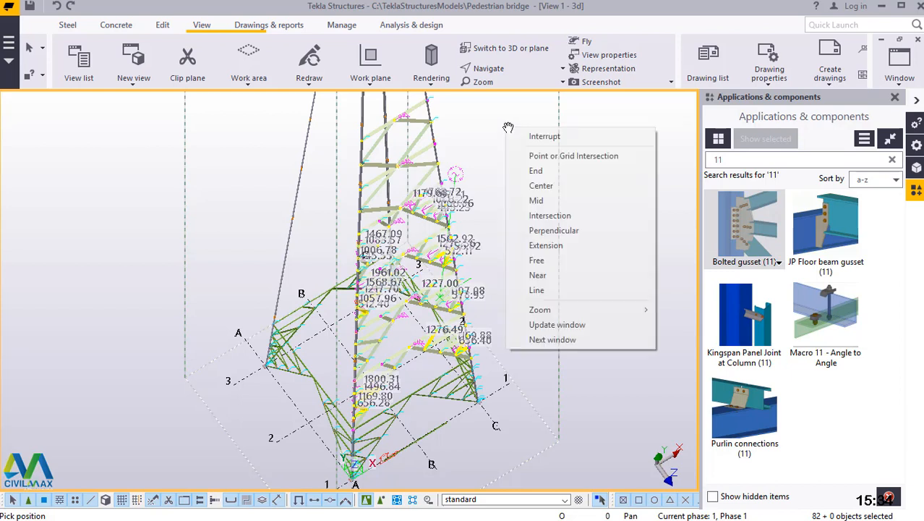
{"action": "left_click", "coordinate": [535, 136]}
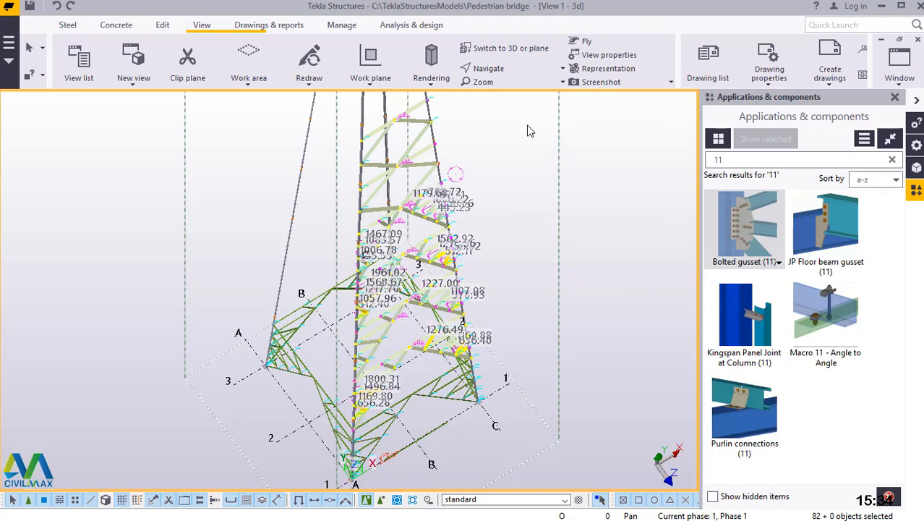
Set the work plane at the intersection of grid lines A and 2 at the tower's base with the Work plane tool.
{"action": "left_click", "coordinate": [371, 79]}
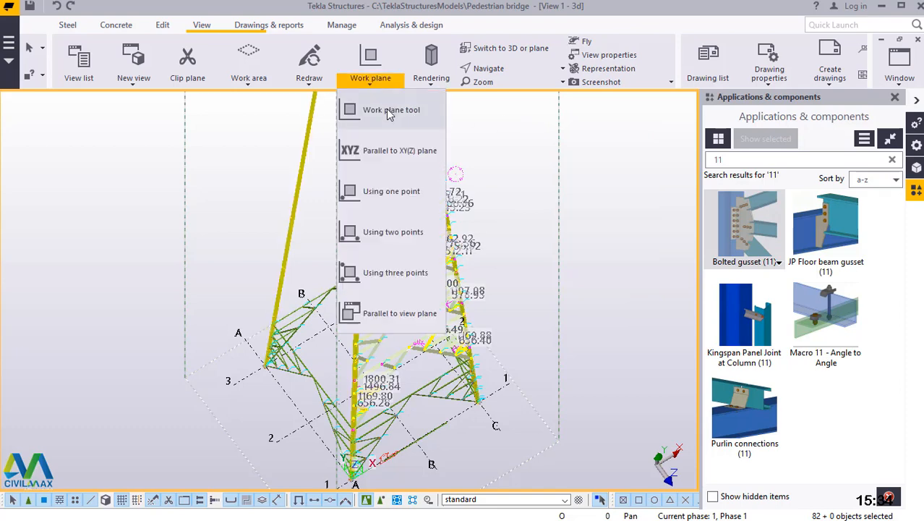
{"action": "left_click", "coordinate": [388, 111]}
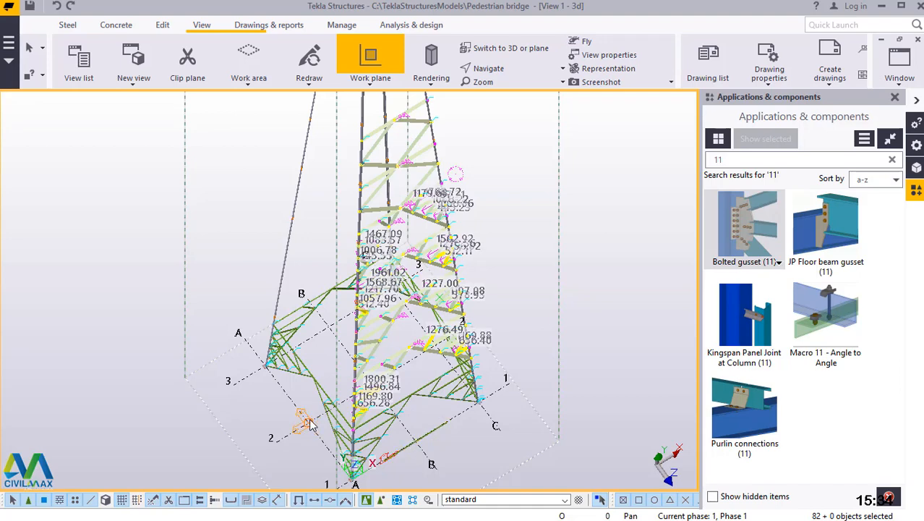
{"action": "scroll", "coordinate": [311, 426], "scroll_direction": "up", "scroll_amount": 2}
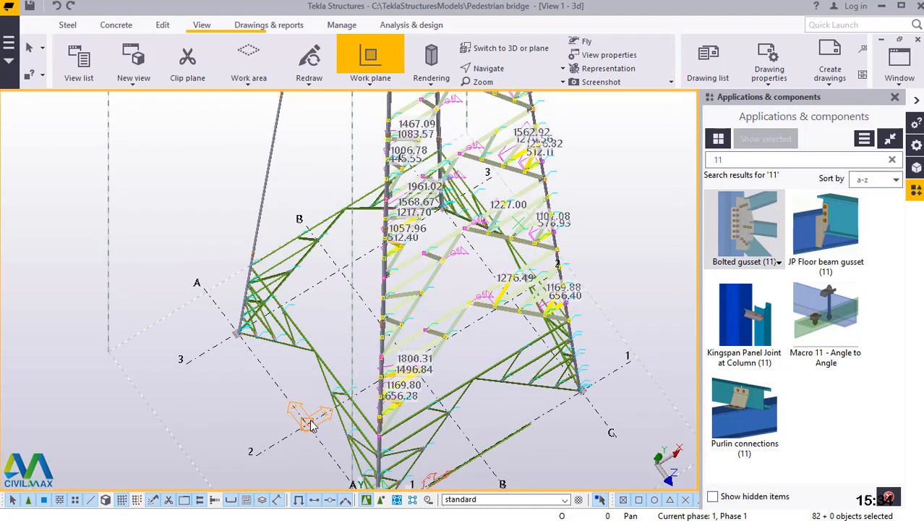
{"action": "right_click", "coordinate": [631, 167]}
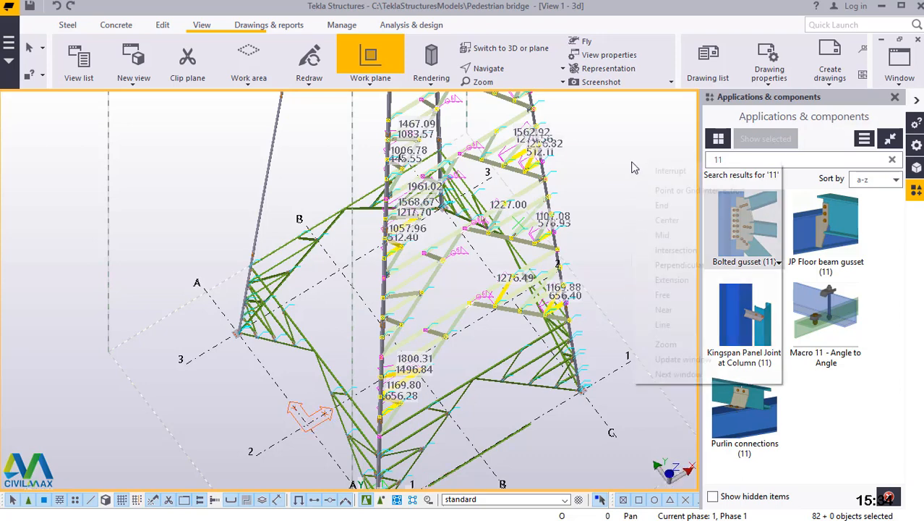
{"action": "left_click", "coordinate": [643, 171]}
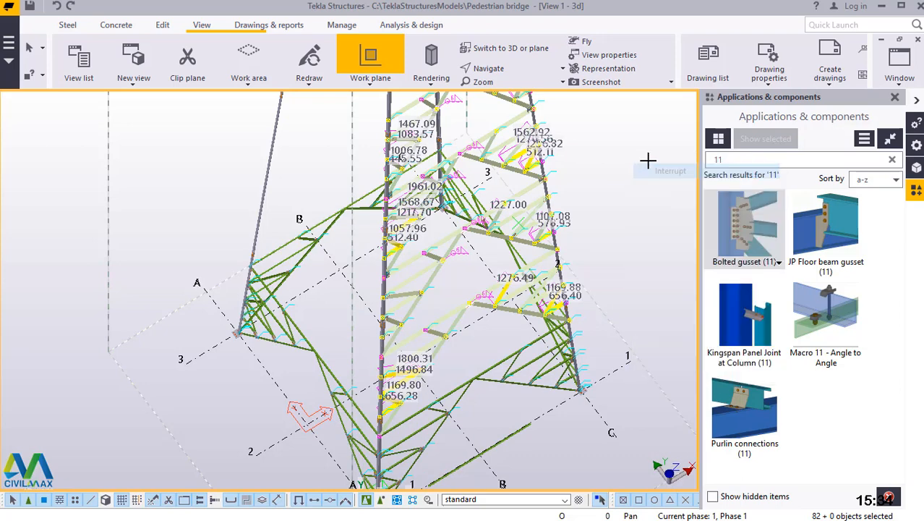
Start a mirror copy of the selected bracing and set the mirror line's first point where the lower diagonals meet on the shared leg's outer edge.
{"action": "right_click", "coordinate": [624, 130]}
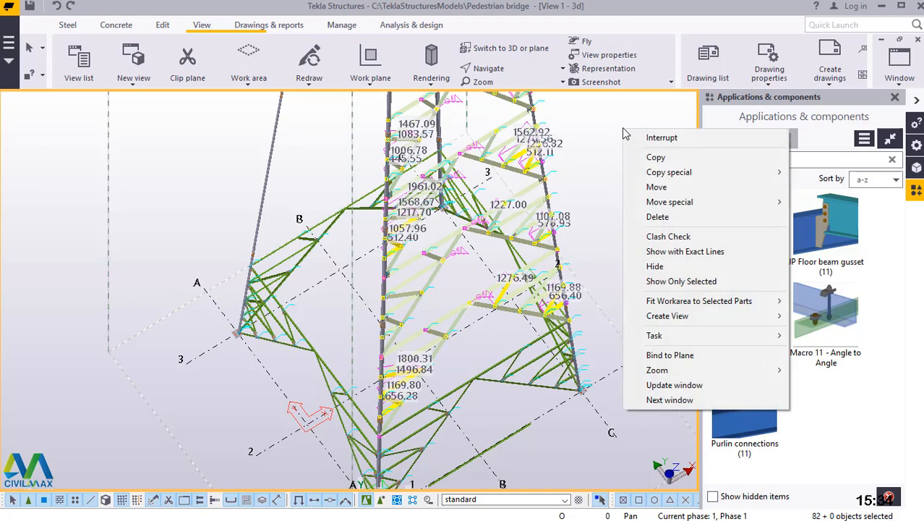
{"action": "mouse_move", "coordinate": [649, 176]}
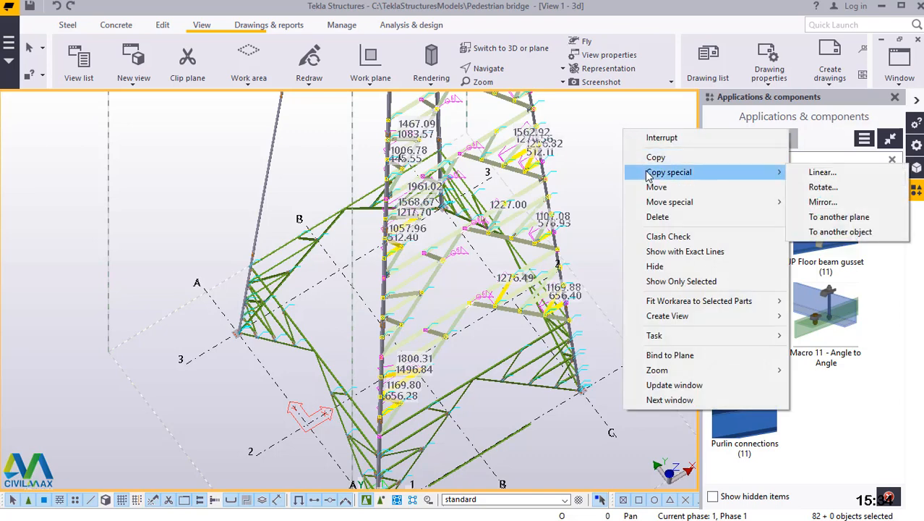
{"action": "left_click", "coordinate": [820, 201]}
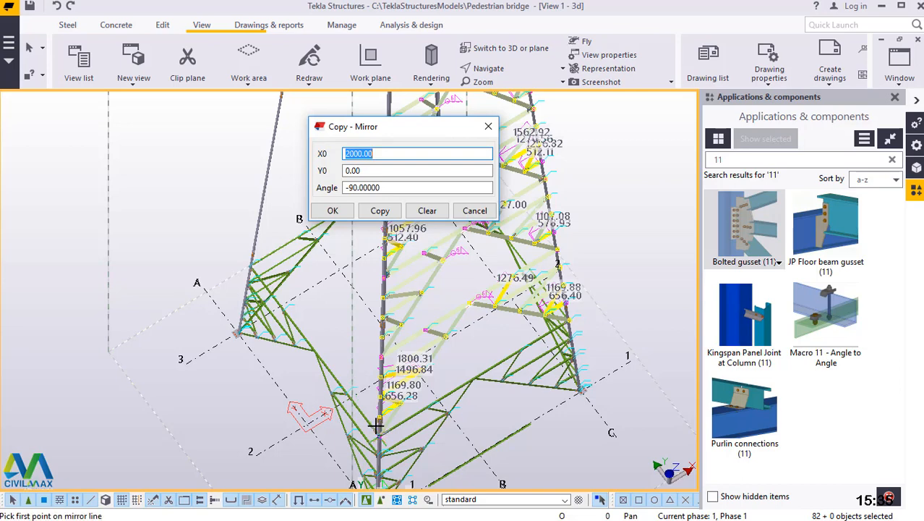
{"action": "scroll", "coordinate": [376, 418], "scroll_direction": "up", "scroll_amount": 3}
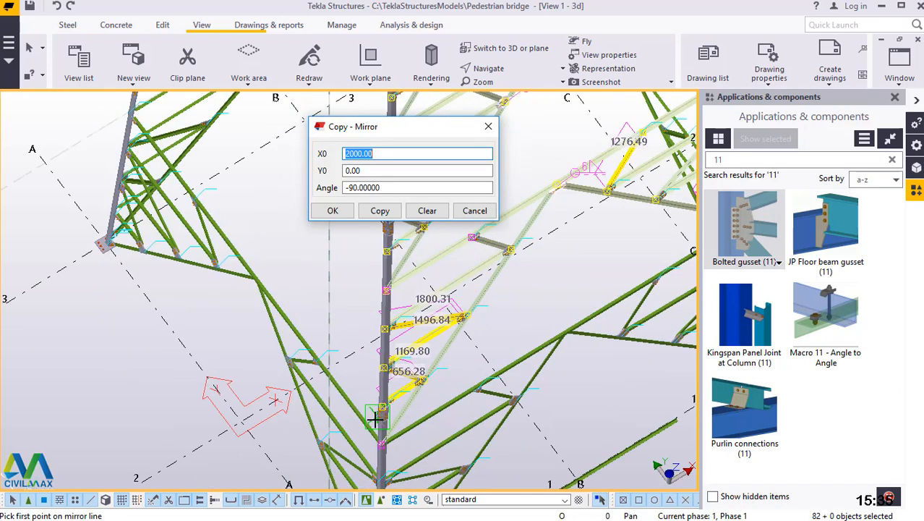
{"action": "scroll", "coordinate": [375, 418], "scroll_direction": "up", "scroll_amount": 2}
{"action": "scroll", "coordinate": [389, 400], "scroll_direction": "up", "scroll_amount": 2}
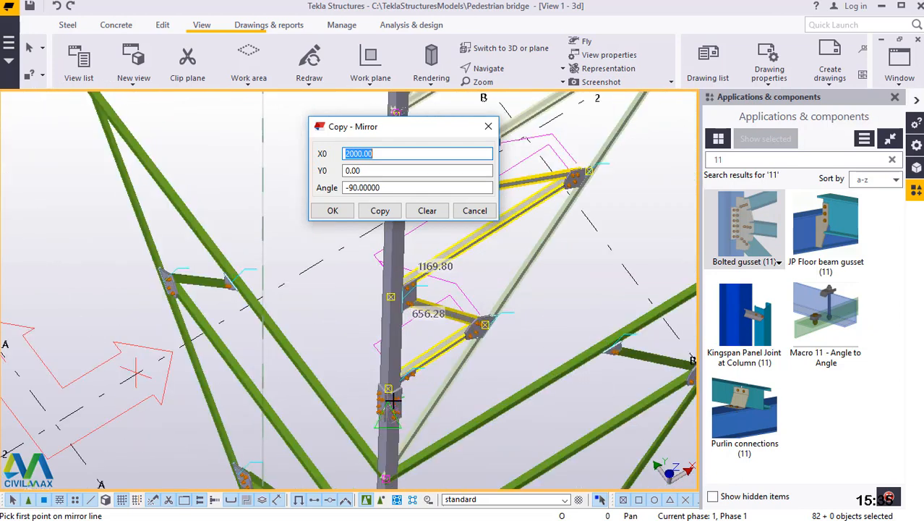
{"action": "scroll", "coordinate": [391, 400], "scroll_direction": "up", "scroll_amount": 2}
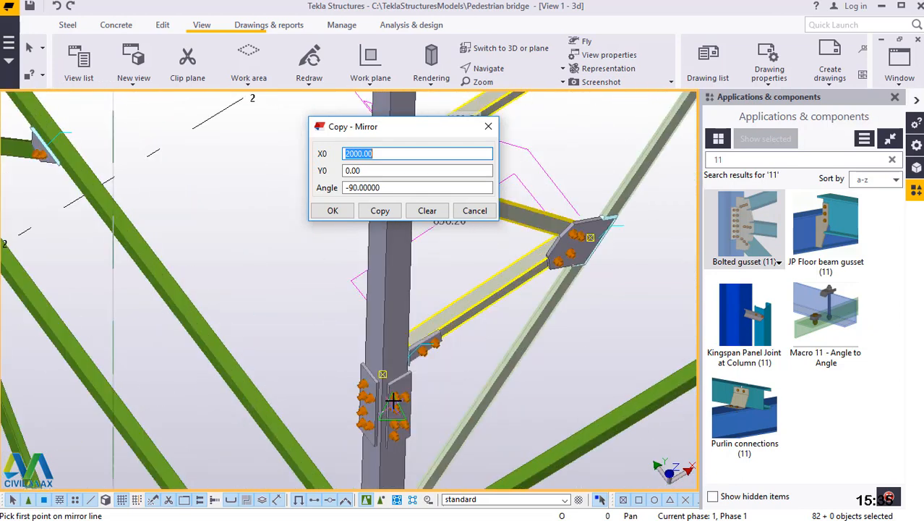
{"action": "scroll", "coordinate": [402, 374], "scroll_direction": "down", "scroll_amount": 1}
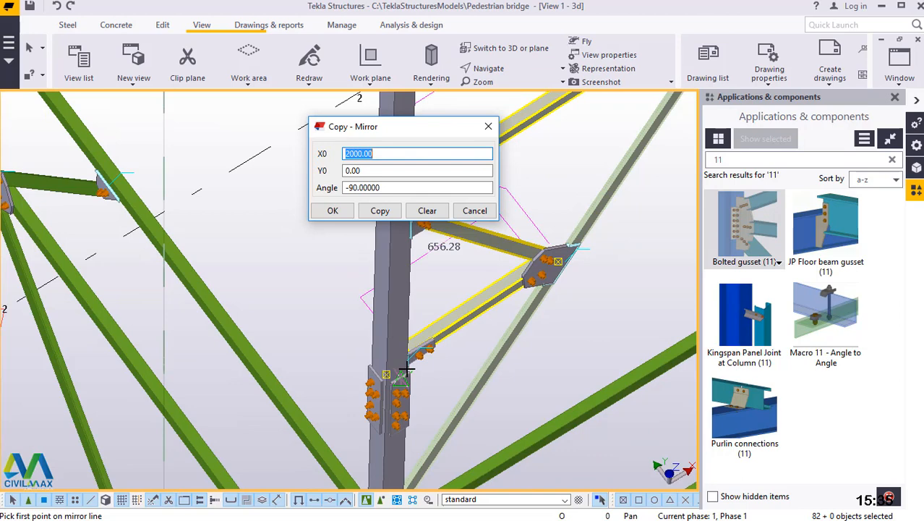
{"action": "scroll", "coordinate": [407, 368], "scroll_direction": "down", "scroll_amount": 1}
{"action": "scroll", "coordinate": [398, 451], "scroll_direction": "down", "scroll_amount": 1}
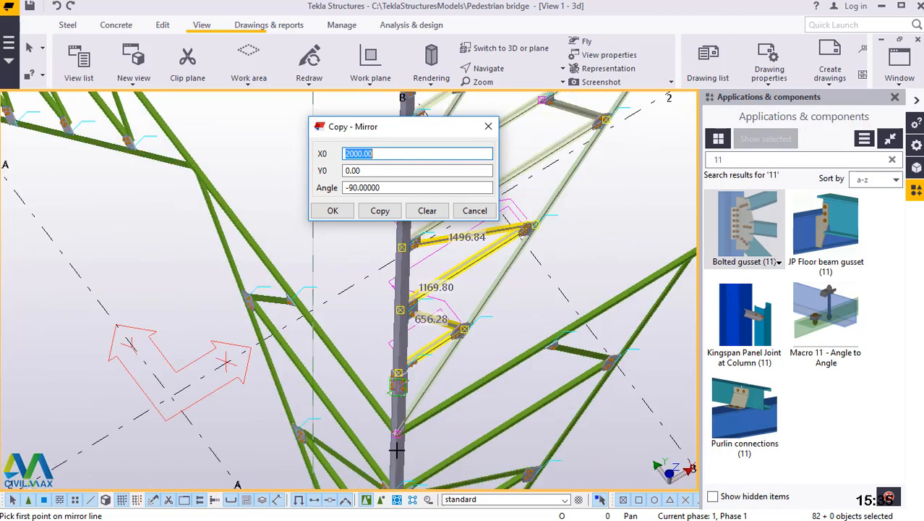
{"action": "scroll", "coordinate": [396, 443], "scroll_direction": "up", "scroll_amount": 1}
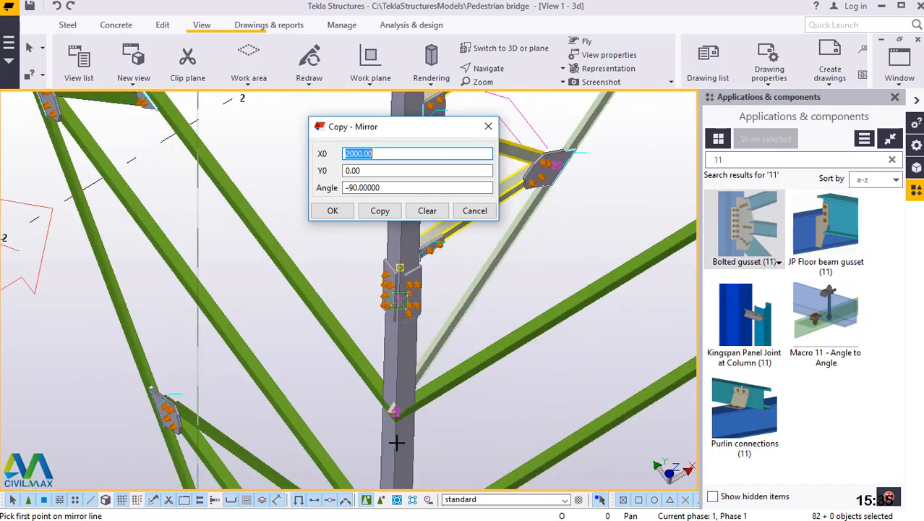
{"action": "scroll", "coordinate": [396, 420], "scroll_direction": "up", "scroll_amount": 1}
{"action": "scroll", "coordinate": [396, 381], "scroll_direction": "up", "scroll_amount": 1}
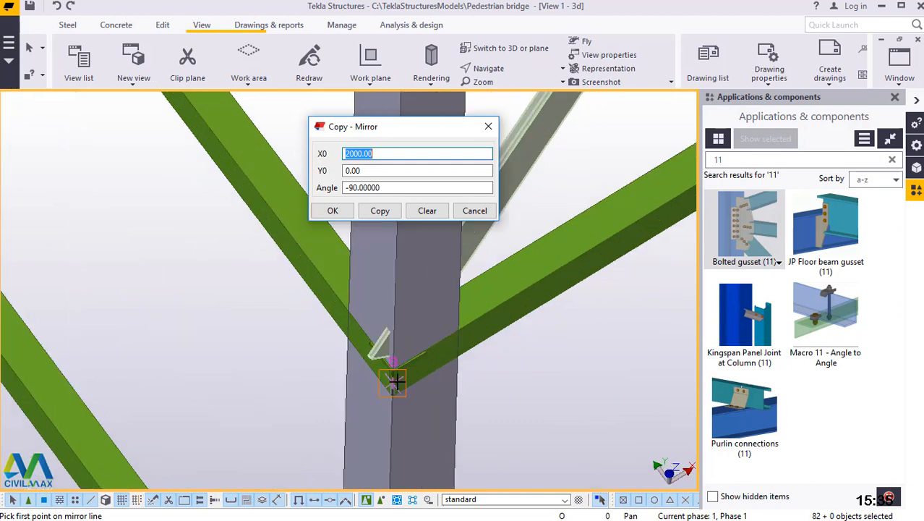
{"action": "scroll", "coordinate": [397, 365], "scroll_direction": "up", "scroll_amount": 1}
{"action": "scroll", "coordinate": [399, 341], "scroll_direction": "up", "scroll_amount": 1}
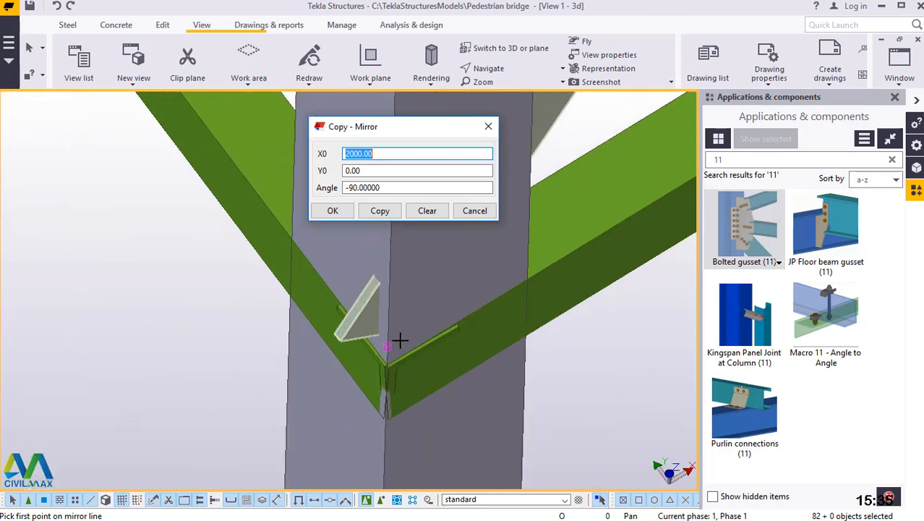
{"action": "scroll", "coordinate": [400, 338], "scroll_direction": "up", "scroll_amount": 2}
{"action": "scroll", "coordinate": [396, 341], "scroll_direction": "up", "scroll_amount": 1}
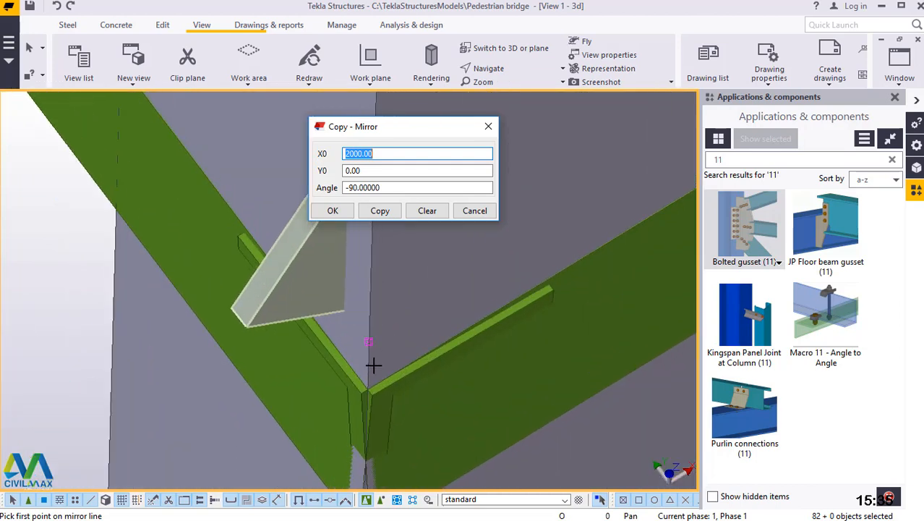
{"action": "scroll", "coordinate": [373, 365], "scroll_direction": "up", "scroll_amount": 1}
{"action": "scroll", "coordinate": [355, 410], "scroll_direction": "up", "scroll_amount": 1}
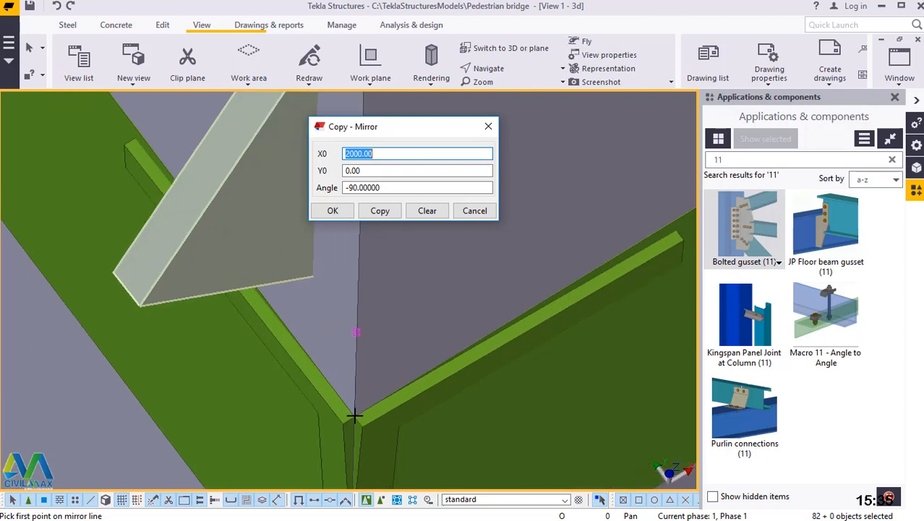
{"action": "scroll", "coordinate": [354, 417], "scroll_direction": "up", "scroll_amount": 2}
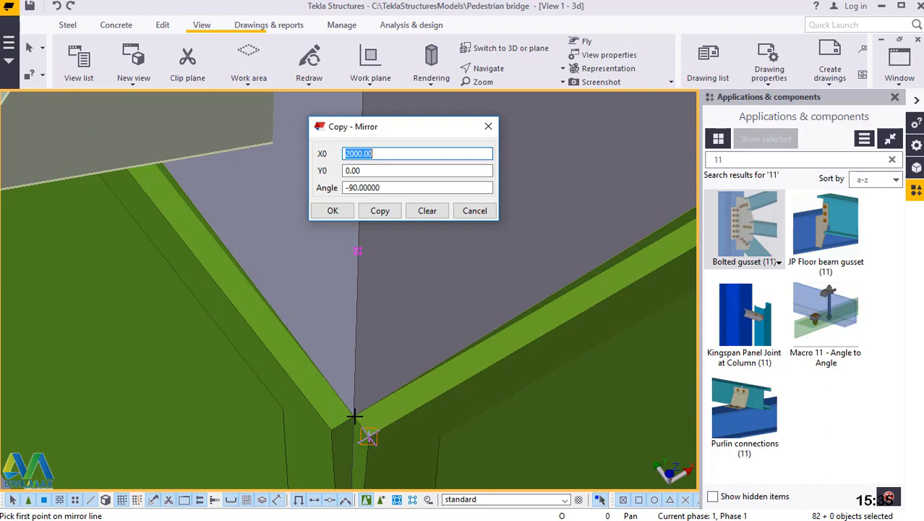
{"action": "scroll", "coordinate": [354, 416], "scroll_direction": "up", "scroll_amount": 1}
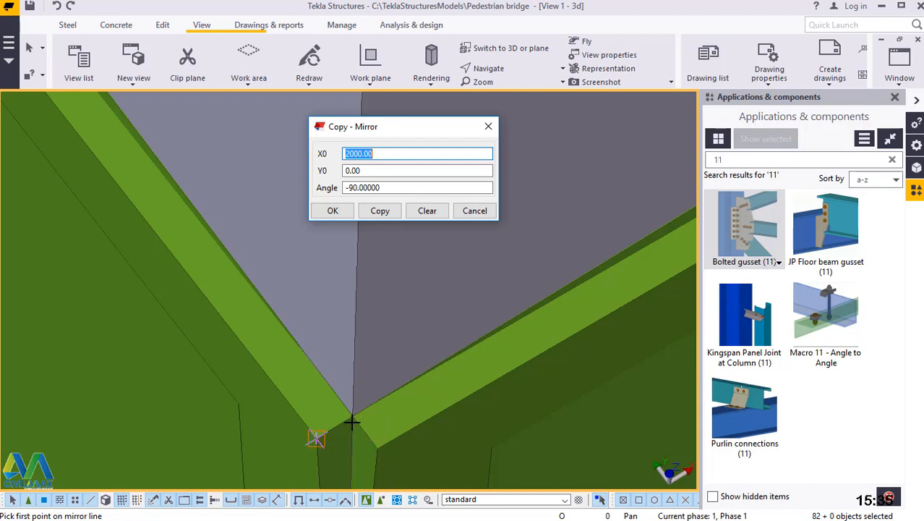
{"action": "scroll", "coordinate": [352, 422], "scroll_direction": "up", "scroll_amount": 3}
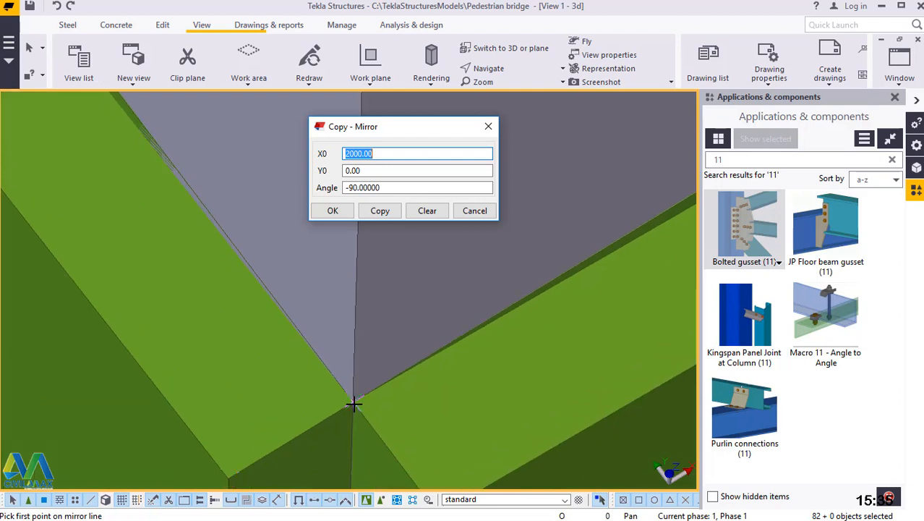
{"action": "left_click", "coordinate": [353, 404]}
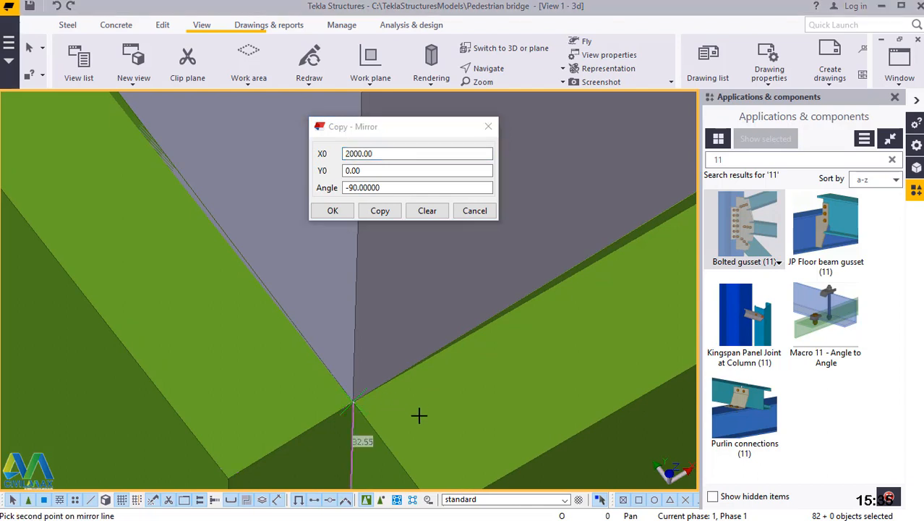
Set the mirror line's second point higher on the same leg's outer edge, between the bolted gusset plates.
{"action": "scroll", "coordinate": [419, 414], "scroll_direction": "down", "scroll_amount": 5}
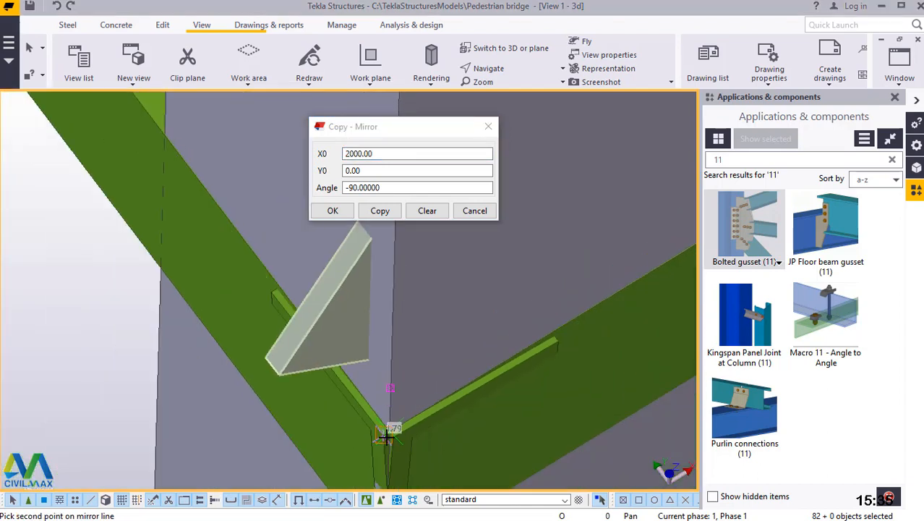
{"action": "scroll", "coordinate": [390, 432], "scroll_direction": "down", "scroll_amount": 4}
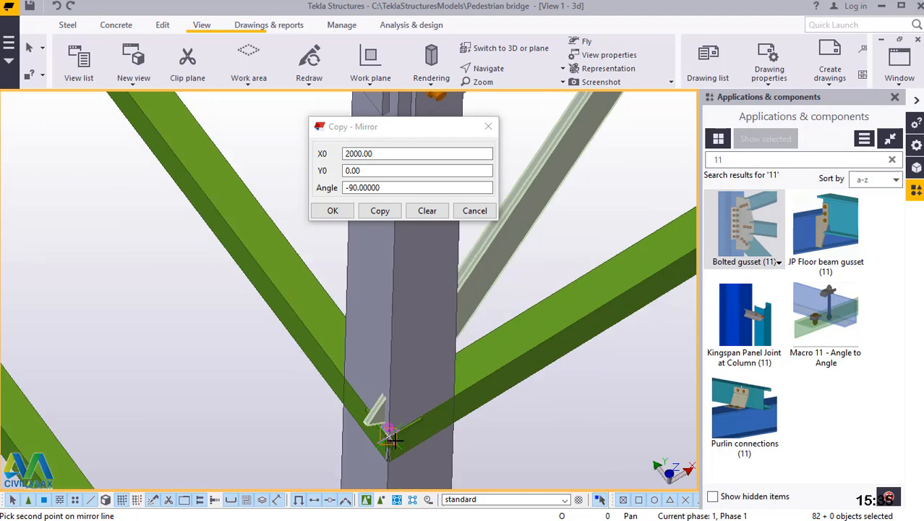
{"action": "scroll", "coordinate": [403, 447], "scroll_direction": "down", "scroll_amount": 3}
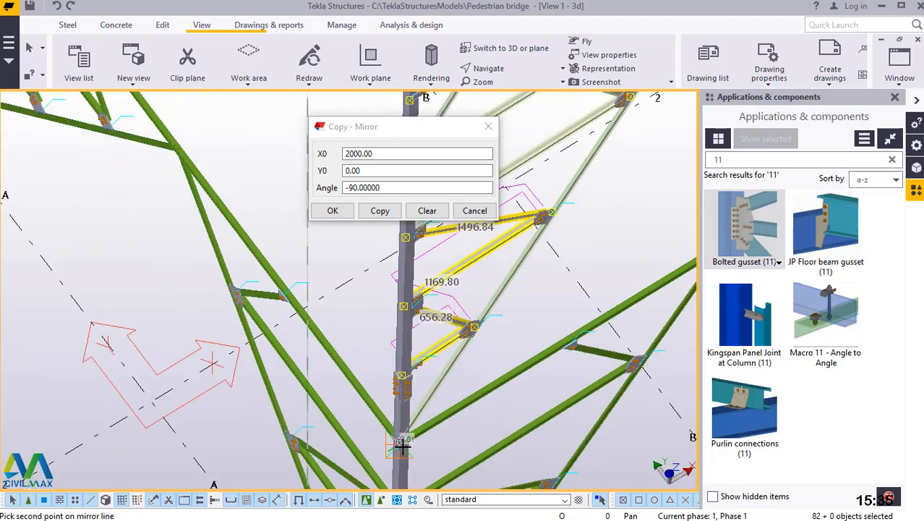
{"action": "scroll", "coordinate": [402, 446], "scroll_direction": "down", "scroll_amount": 3}
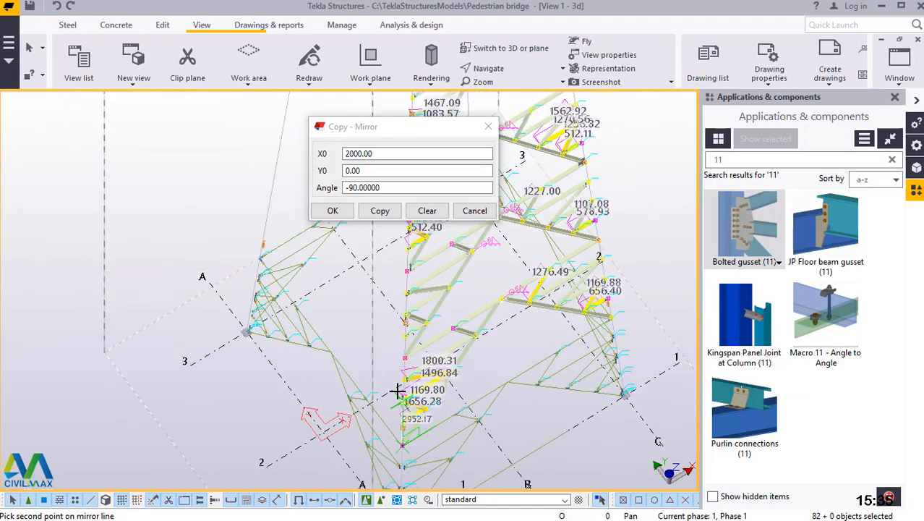
{"action": "scroll", "coordinate": [400, 342], "scroll_direction": "up", "scroll_amount": 4}
{"action": "scroll", "coordinate": [402, 341], "scroll_direction": "up", "scroll_amount": 4}
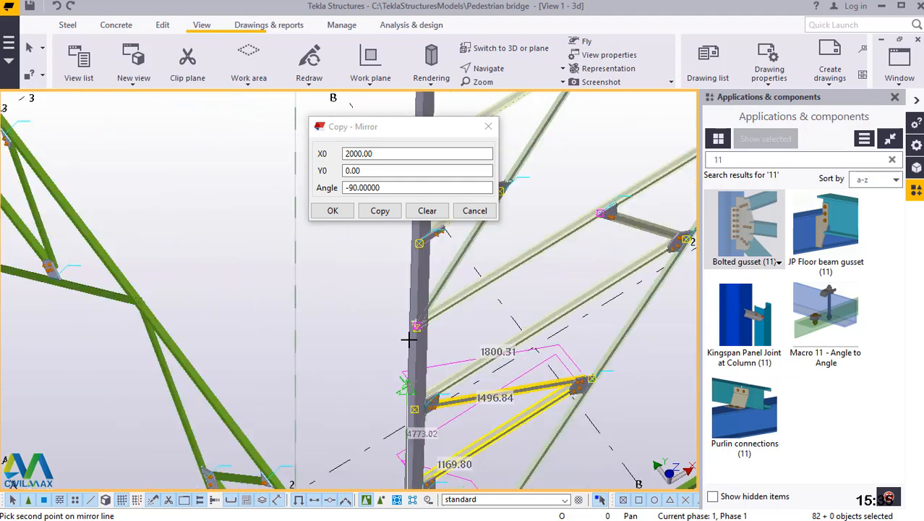
{"action": "scroll", "coordinate": [410, 339], "scroll_direction": "up", "scroll_amount": 4}
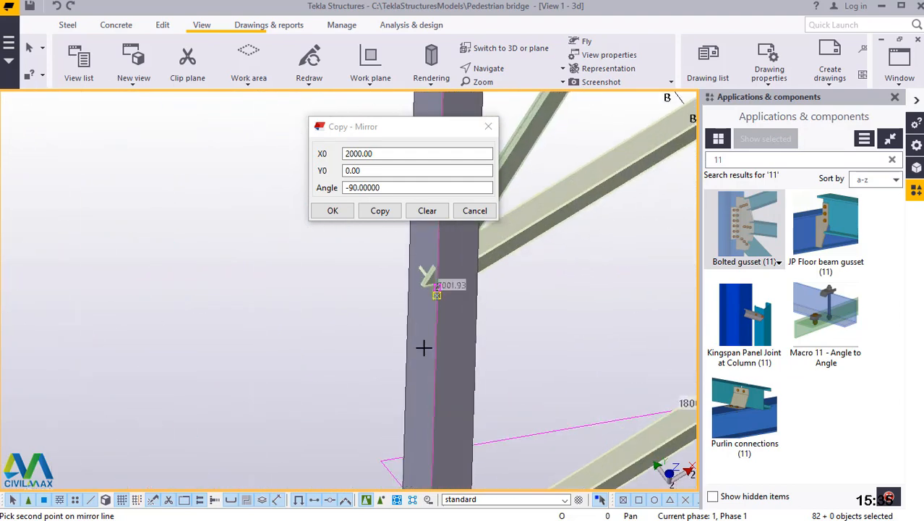
{"action": "scroll", "coordinate": [439, 317], "scroll_direction": "up", "scroll_amount": 2}
{"action": "scroll", "coordinate": [440, 383], "scroll_direction": "down", "scroll_amount": 4}
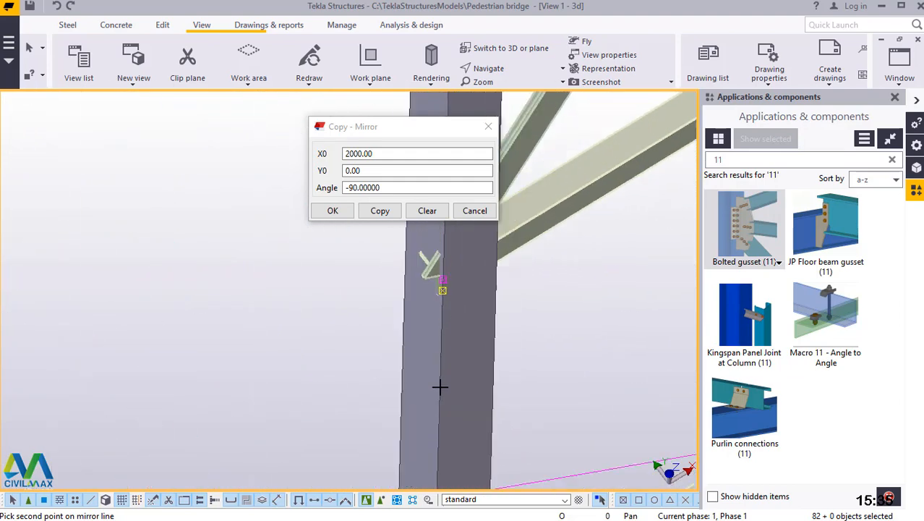
{"action": "scroll", "coordinate": [438, 413], "scroll_direction": "down", "scroll_amount": 3}
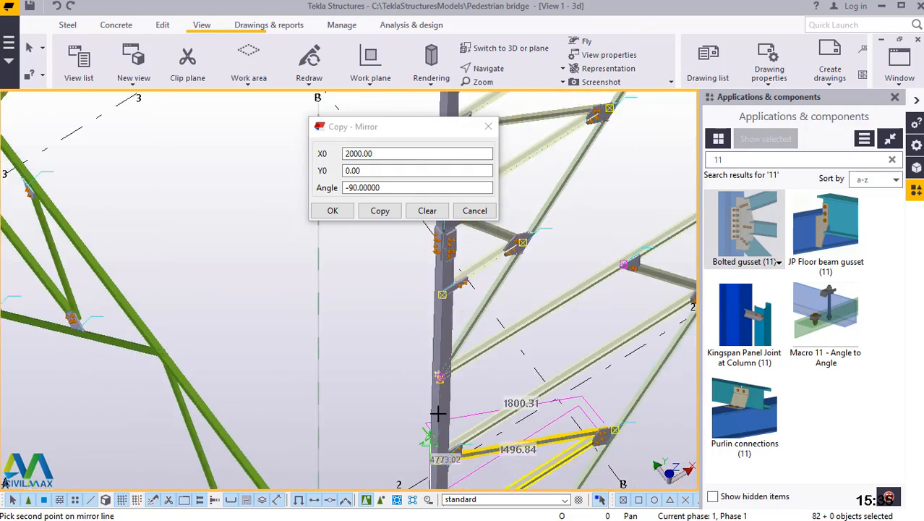
{"action": "scroll", "coordinate": [443, 287], "scroll_direction": "up", "scroll_amount": 3}
{"action": "scroll", "coordinate": [436, 266], "scroll_direction": "up", "scroll_amount": 2}
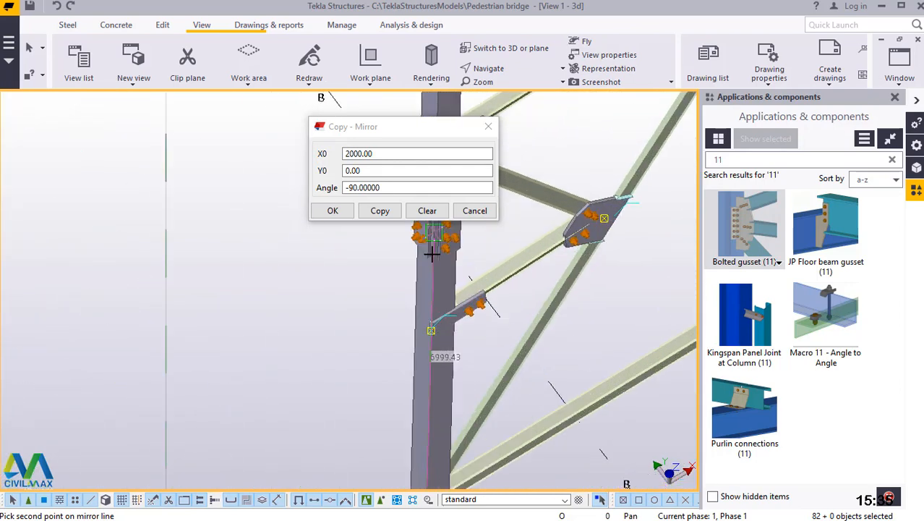
{"action": "scroll", "coordinate": [432, 251], "scroll_direction": "up", "scroll_amount": 5}
{"action": "scroll", "coordinate": [434, 326], "scroll_direction": "down", "scroll_amount": 4}
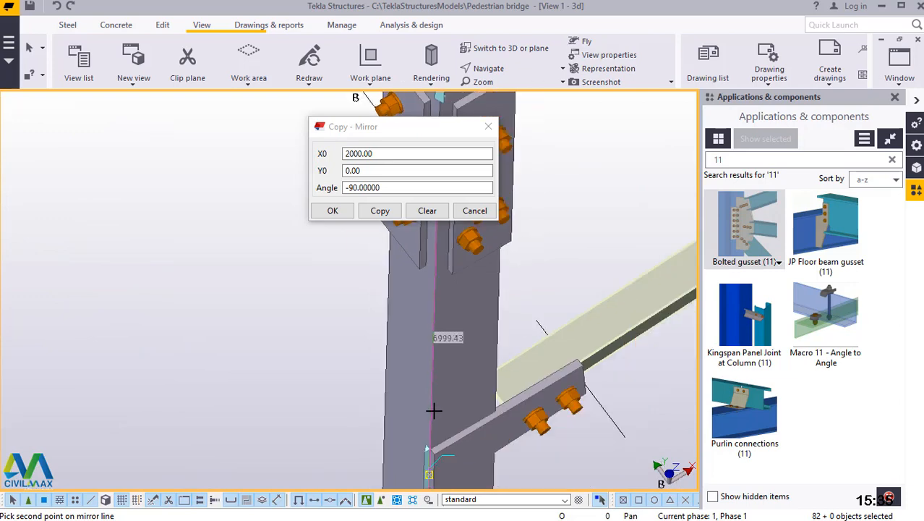
{"action": "scroll", "coordinate": [439, 269], "scroll_direction": "up", "scroll_amount": 5}
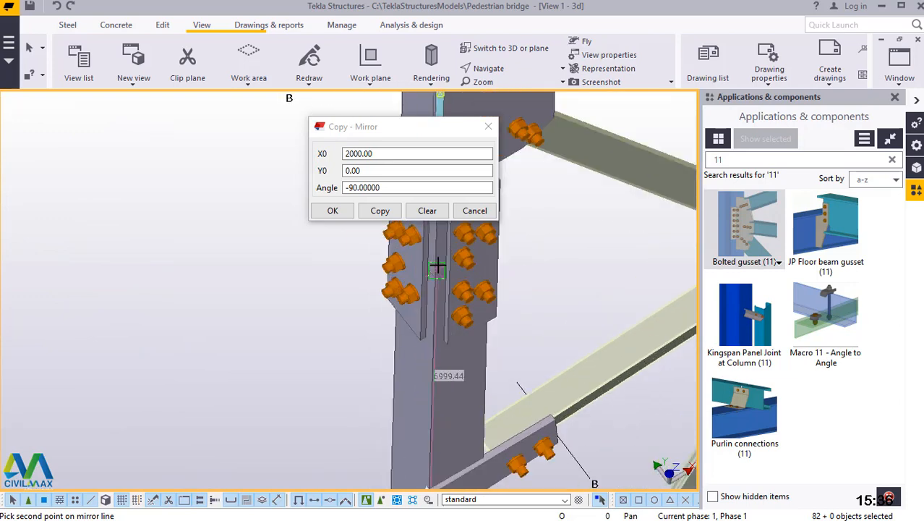
{"action": "scroll", "coordinate": [428, 293], "scroll_direction": "up", "scroll_amount": 3}
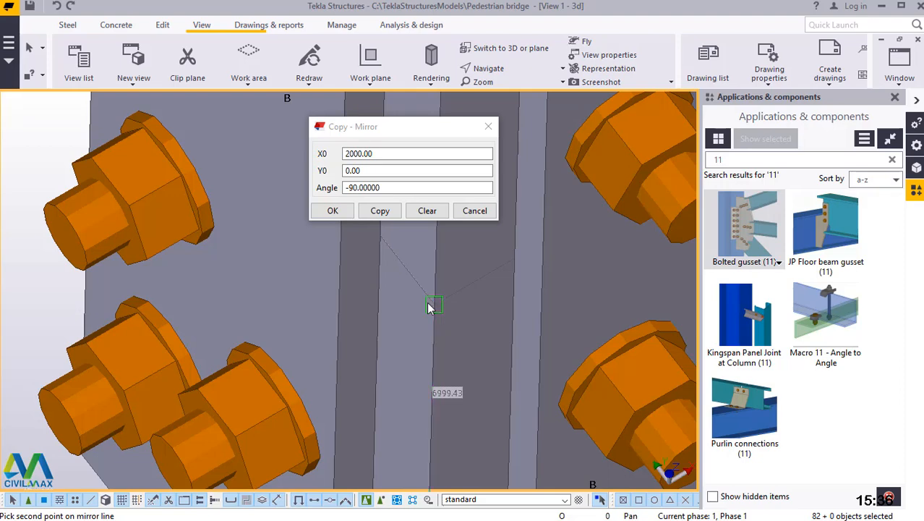
{"action": "left_click", "coordinate": [430, 304]}
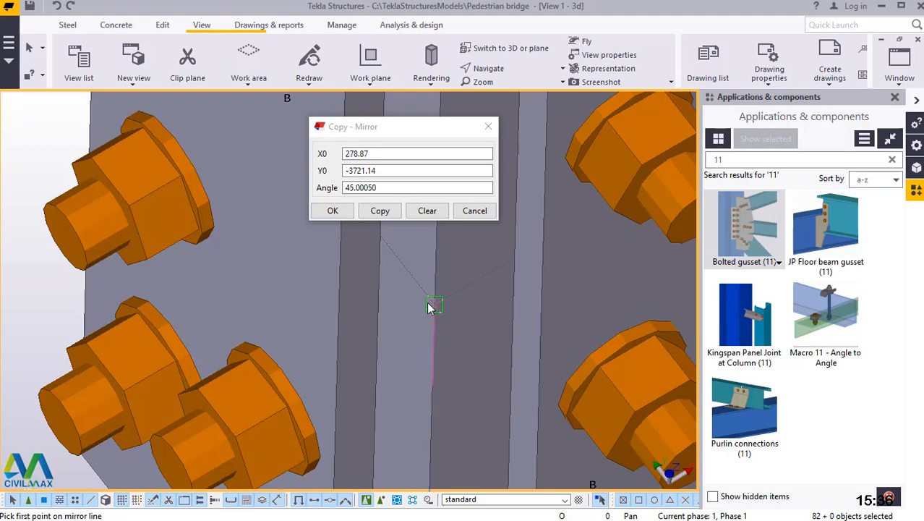
Create the mirrored copy of the selected bracing on the adjacent tower face and close the mirror settings.
{"action": "left_click", "coordinate": [383, 212]}
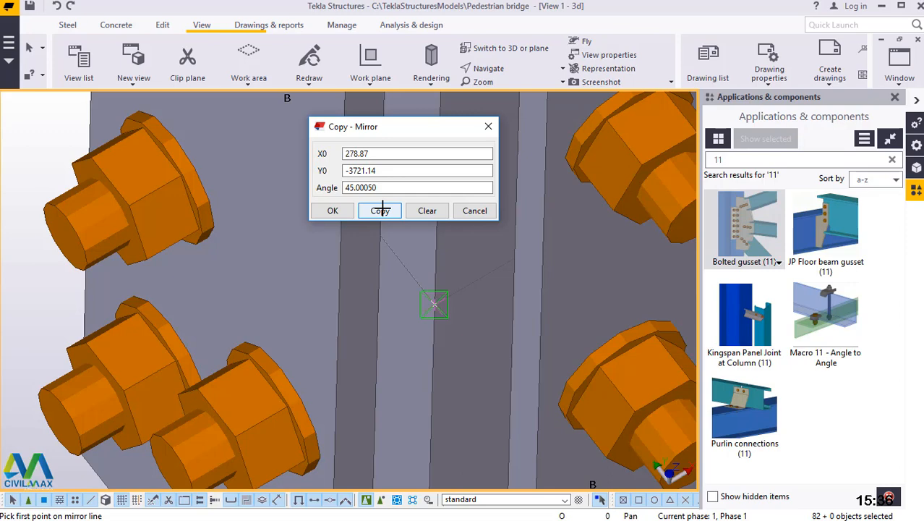
{"action": "left_click", "coordinate": [382, 210]}
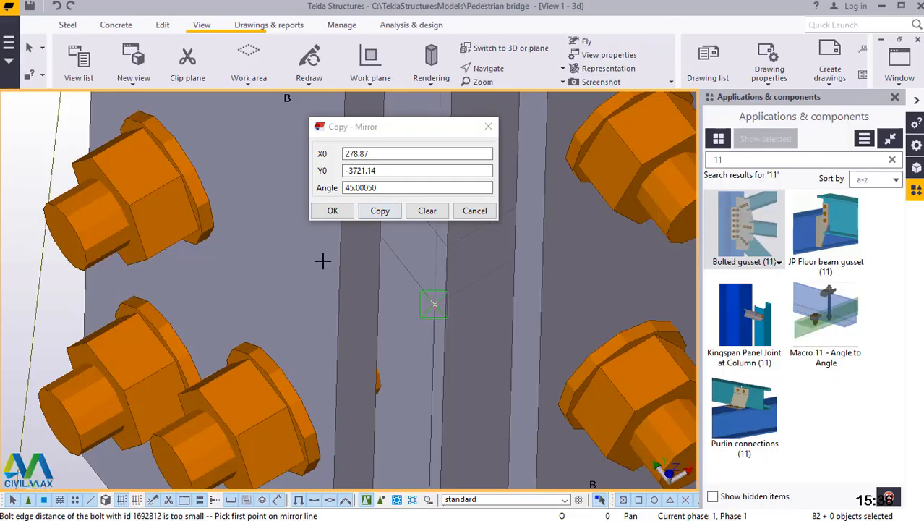
{"action": "left_click", "coordinate": [333, 211]}
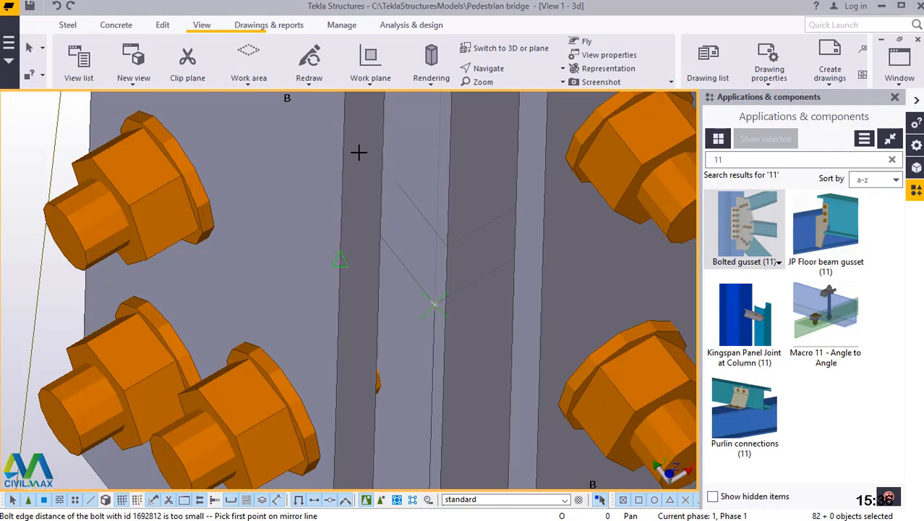
{"action": "scroll", "coordinate": [324, 413], "scroll_direction": "down", "scroll_amount": 2}
{"action": "scroll", "coordinate": [300, 426], "scroll_direction": "down", "scroll_amount": 2}
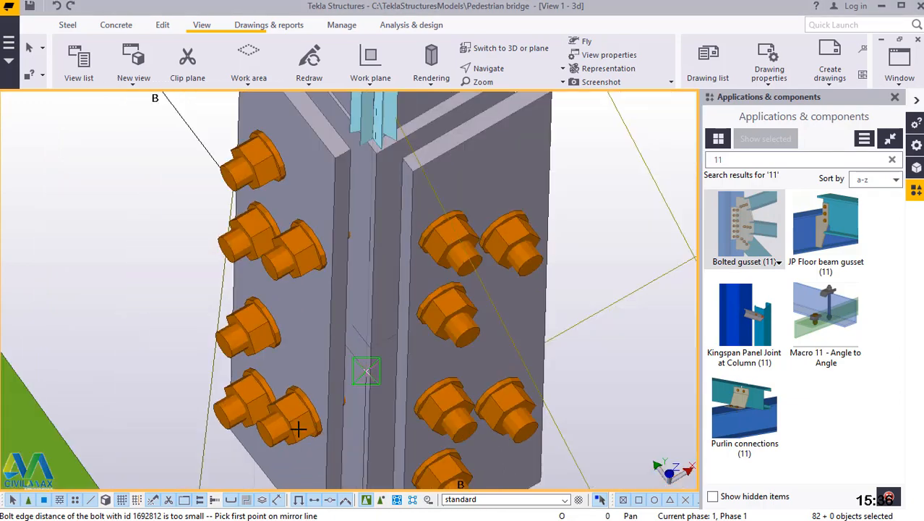
{"action": "scroll", "coordinate": [300, 425], "scroll_direction": "down", "scroll_amount": 6}
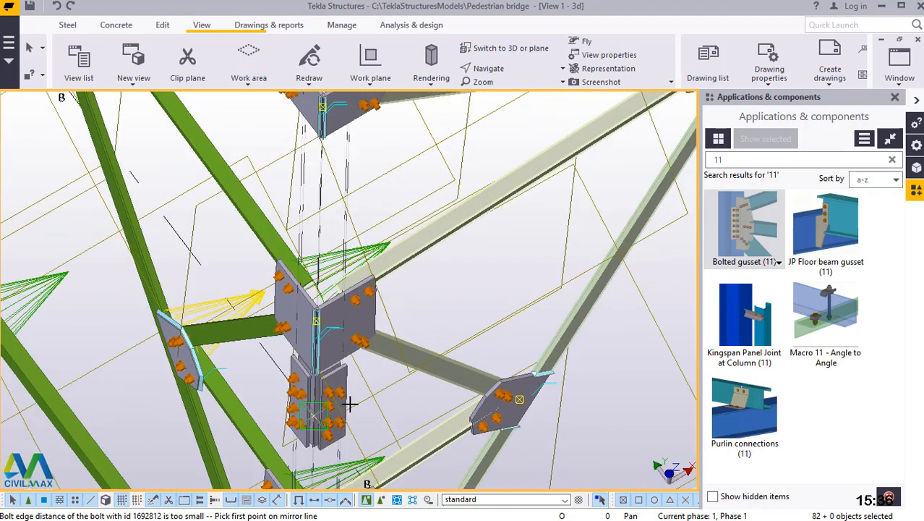
End the running mirror copy command at the completed corner leg.
{"action": "scroll", "coordinate": [340, 406], "scroll_direction": "down", "scroll_amount": 1}
{"action": "scroll", "coordinate": [353, 401], "scroll_direction": "down", "scroll_amount": 3}
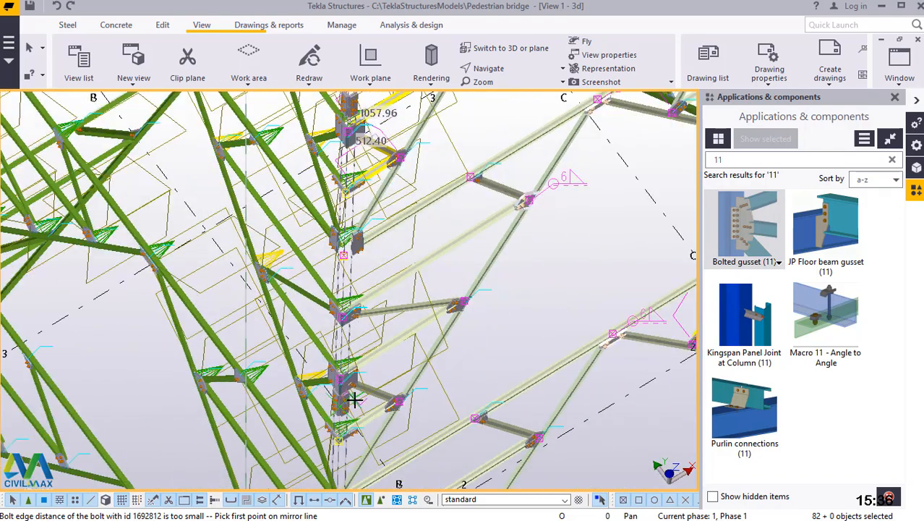
{"action": "scroll", "coordinate": [354, 399], "scroll_direction": "down", "scroll_amount": 2}
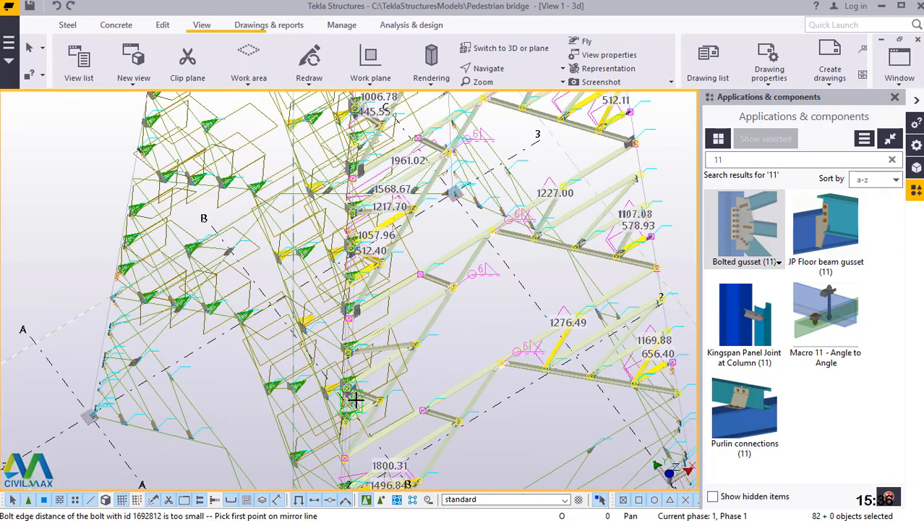
{"action": "scroll", "coordinate": [356, 399], "scroll_direction": "down", "scroll_amount": 2}
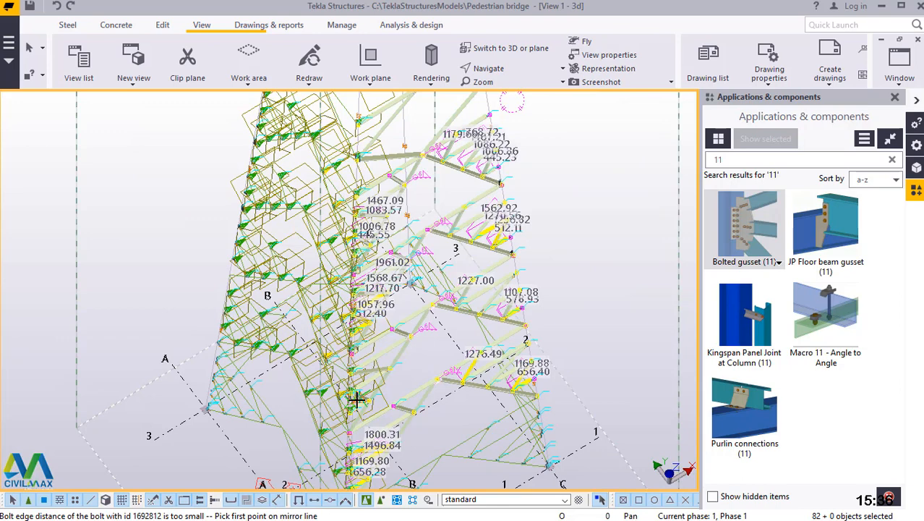
{"action": "scroll", "coordinate": [356, 399], "scroll_direction": "down", "scroll_amount": 2}
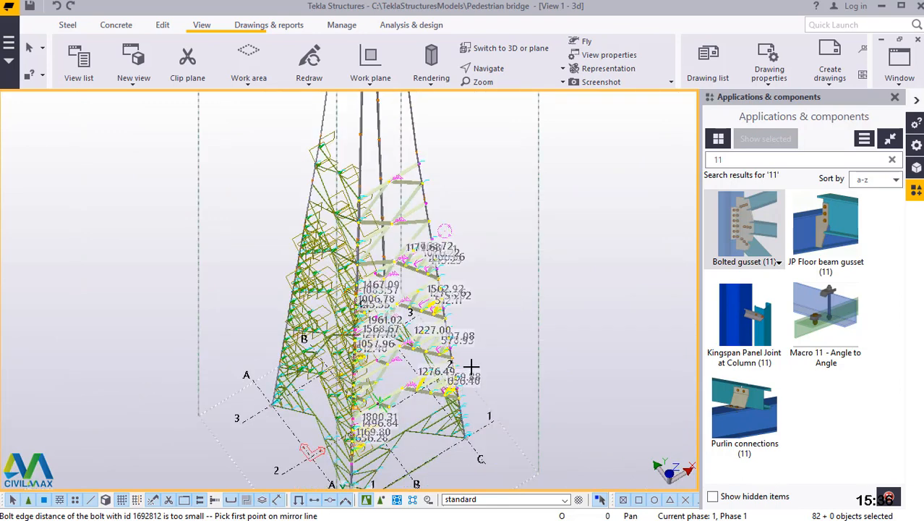
{"action": "scroll", "coordinate": [471, 367], "scroll_direction": "up", "scroll_amount": 2}
{"action": "scroll", "coordinate": [478, 347], "scroll_direction": "up", "scroll_amount": 2}
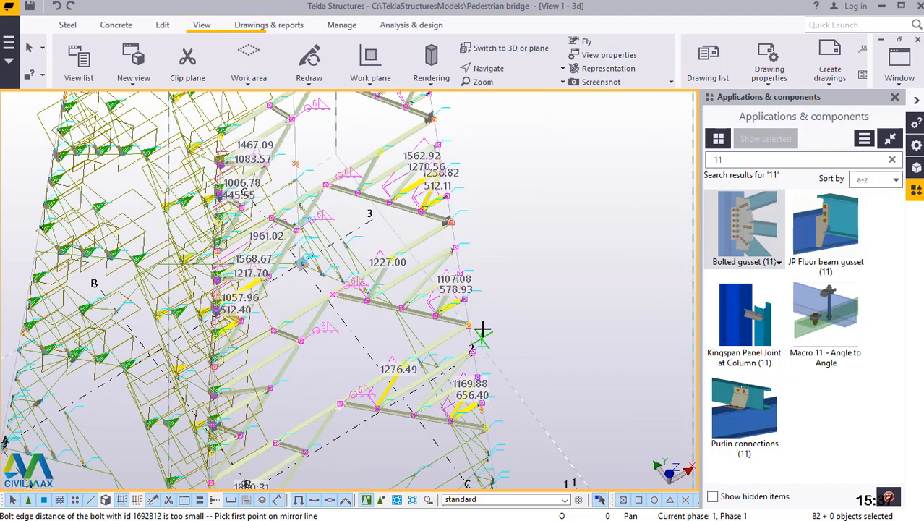
{"action": "scroll", "coordinate": [486, 320], "scroll_direction": "up", "scroll_amount": 2}
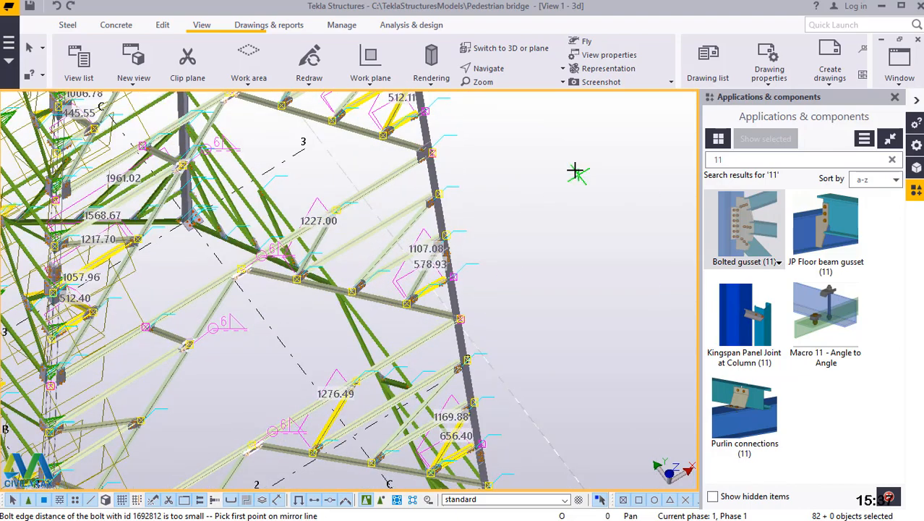
{"action": "right_click", "coordinate": [570, 144]}
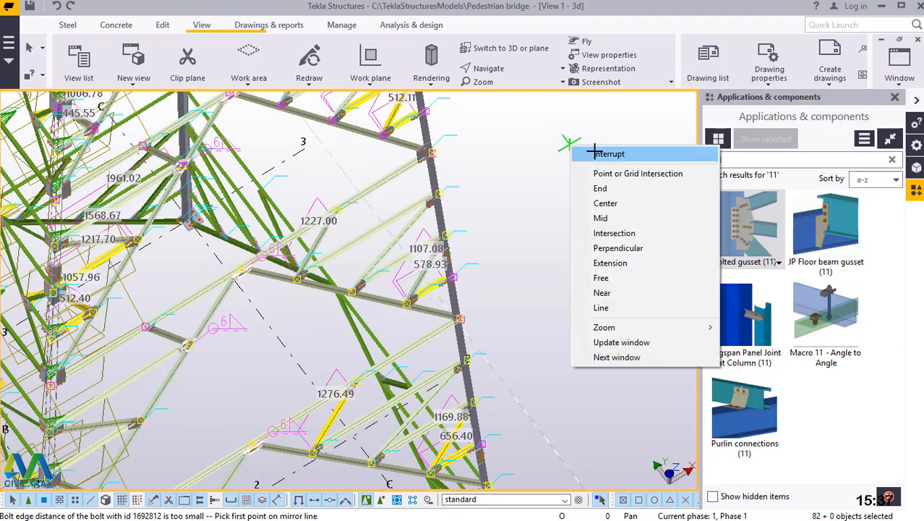
{"action": "left_click", "coordinate": [583, 154]}
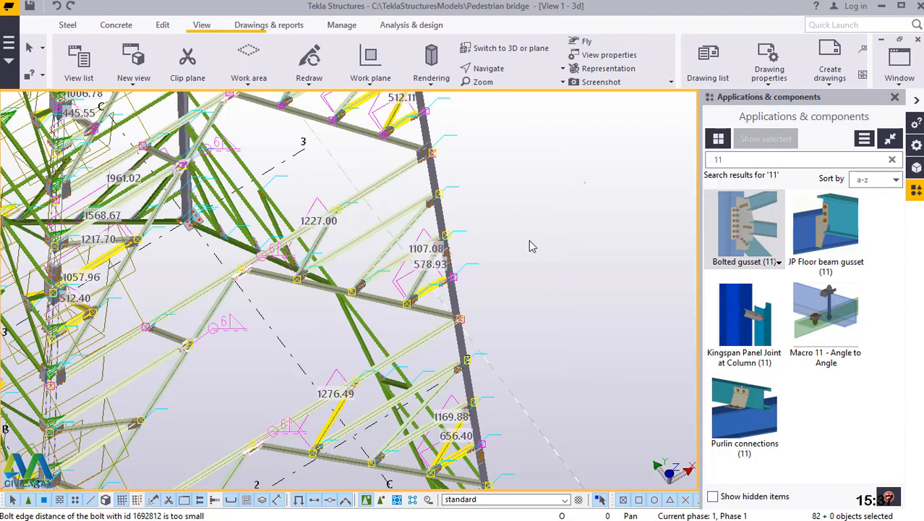
Start a new mirror copy of the selected bracing and close the mirror settings dialog.
{"action": "scroll", "coordinate": [529, 241], "scroll_direction": "down", "scroll_amount": 2}
{"action": "right_click", "coordinate": [565, 165]}
{"action": "mouse_move", "coordinate": [608, 209]}
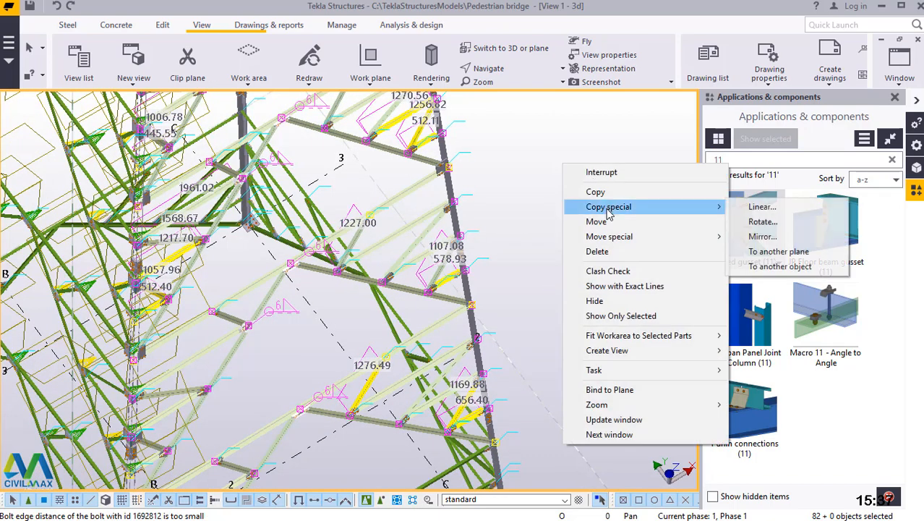
{"action": "left_click", "coordinate": [762, 237]}
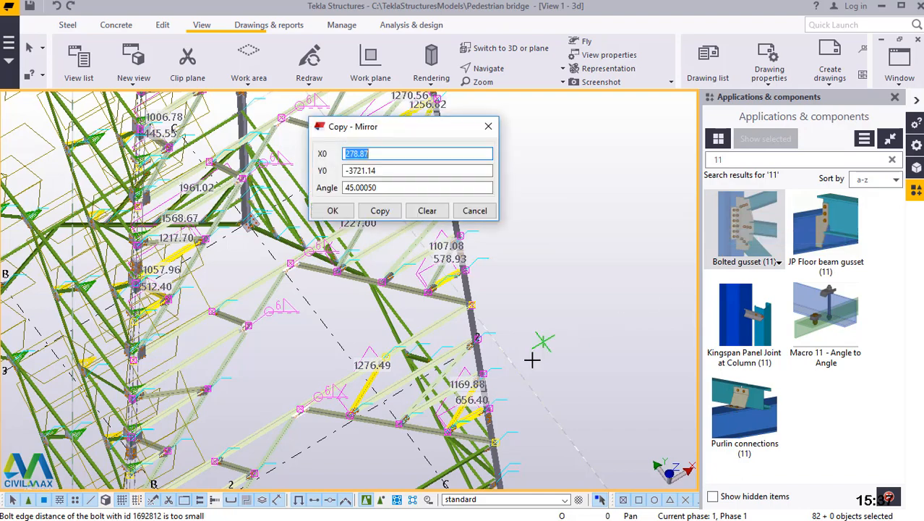
{"action": "scroll", "coordinate": [499, 449], "scroll_direction": "up", "scroll_amount": 3}
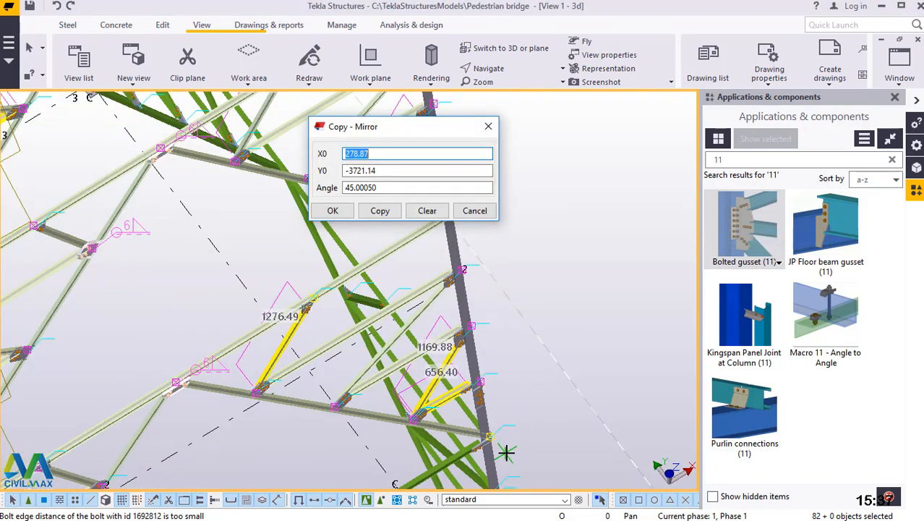
{"action": "scroll", "coordinate": [507, 452], "scroll_direction": "up", "scroll_amount": 2}
{"action": "scroll", "coordinate": [478, 422], "scroll_direction": "up", "scroll_amount": 2}
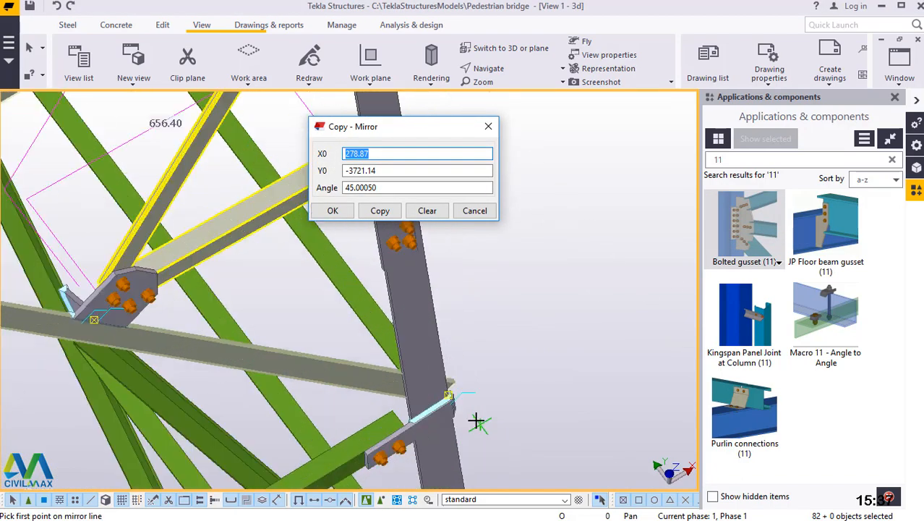
{"action": "scroll", "coordinate": [458, 393], "scroll_direction": "up", "scroll_amount": 1}
{"action": "scroll", "coordinate": [448, 379], "scroll_direction": "up", "scroll_amount": 2}
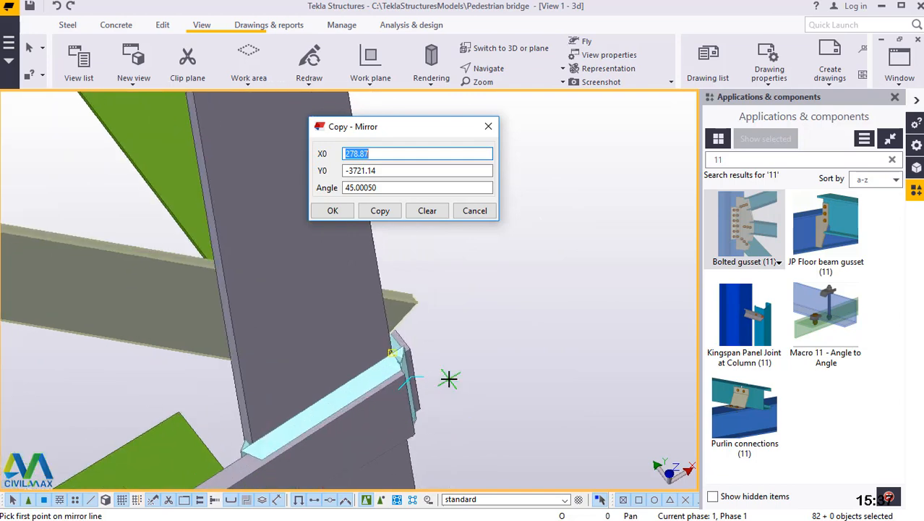
{"action": "scroll", "coordinate": [406, 345], "scroll_direction": "up", "scroll_amount": 1}
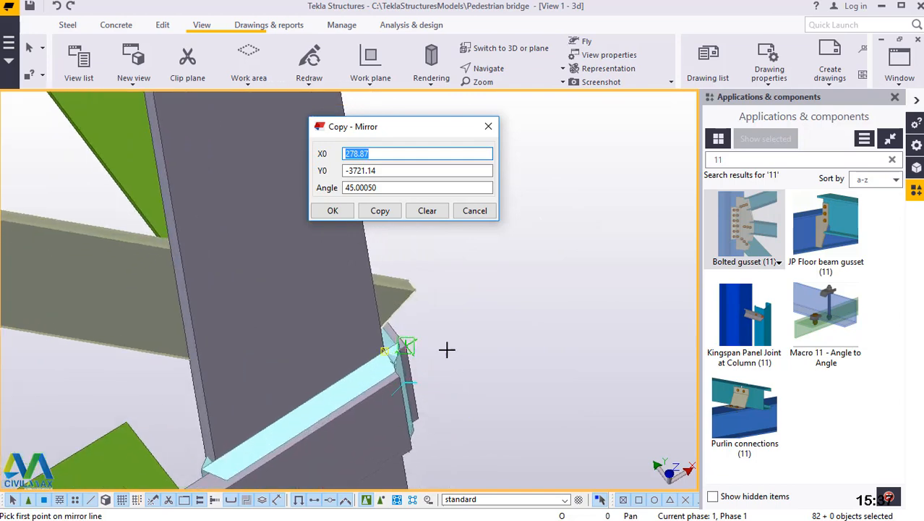
{"action": "left_click", "coordinate": [333, 211]}
Set the mirror line's first point on the other corner leg's outer edge, where the two lower bolted gusset plates meet.
{"action": "left_click", "coordinate": [486, 68]}
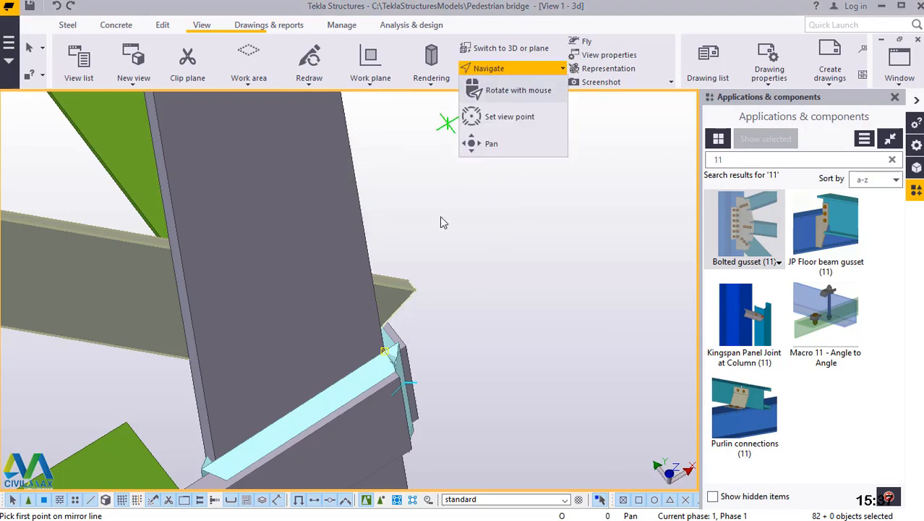
{"action": "left_click", "coordinate": [381, 348]}
{"action": "key", "text": "v"}
{"action": "middle_click_drag", "start_coordinate": [384, 351], "coordinate": [155, 337], "text": "ctrl"}
{"action": "right_click", "coordinate": [99, 355]}
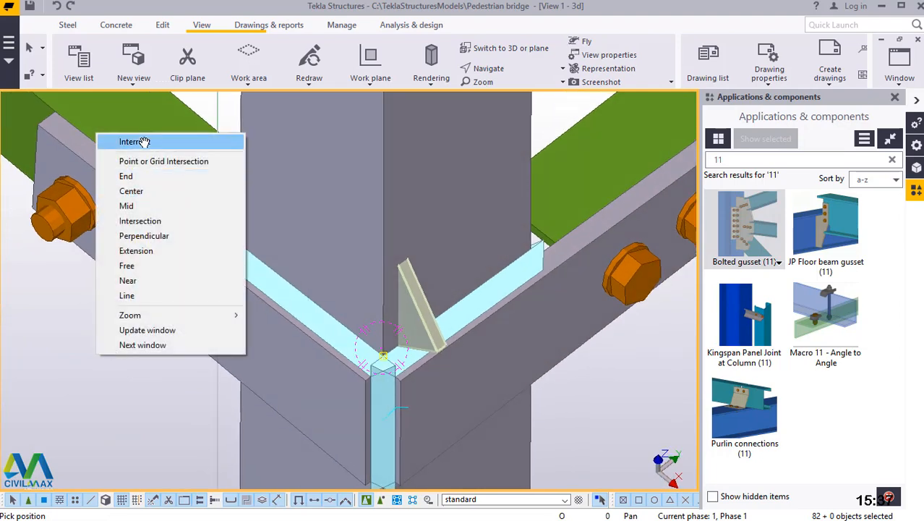
{"action": "left_click", "coordinate": [141, 142]}
{"action": "scroll", "coordinate": [386, 342], "scroll_direction": "up", "scroll_amount": 5}
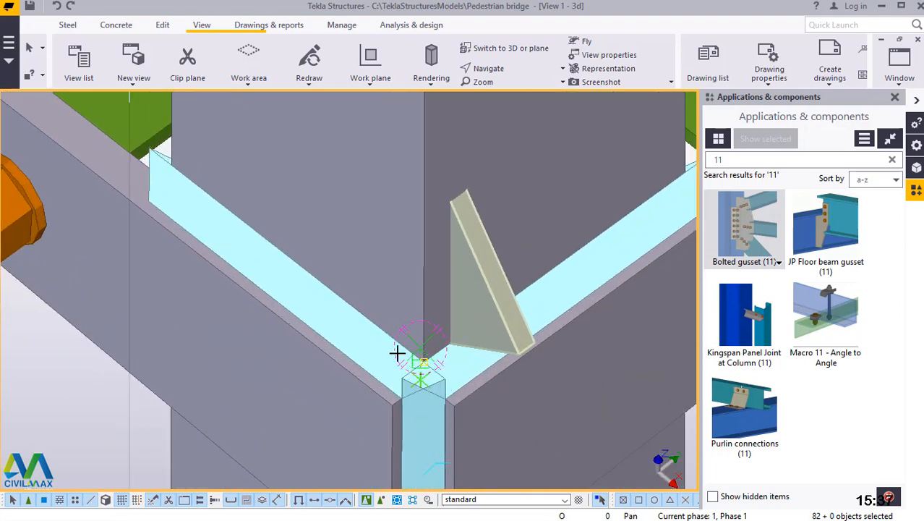
{"action": "scroll", "coordinate": [440, 357], "scroll_direction": "up", "scroll_amount": 4}
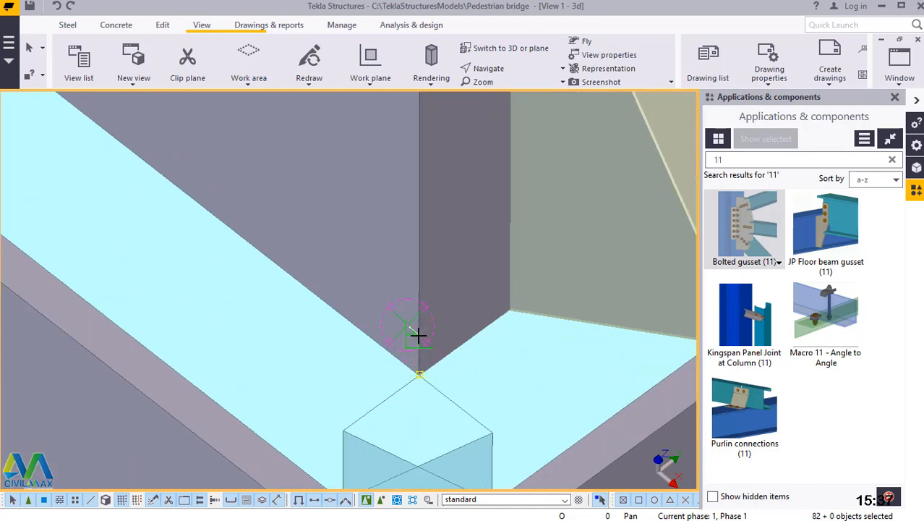
{"action": "left_click", "coordinate": [419, 341]}
Set the mirror line's second point higher on this leg's outer edge, between the two bolted plates beside the 578.93 brace dimension.
{"action": "scroll", "coordinate": [406, 398], "scroll_direction": "down", "scroll_amount": 4}
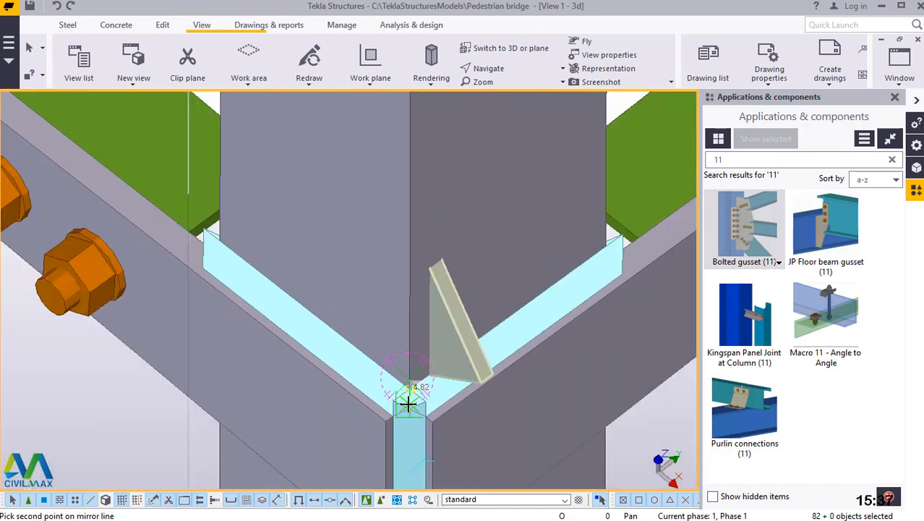
{"action": "scroll", "coordinate": [409, 405], "scroll_direction": "down", "scroll_amount": 5}
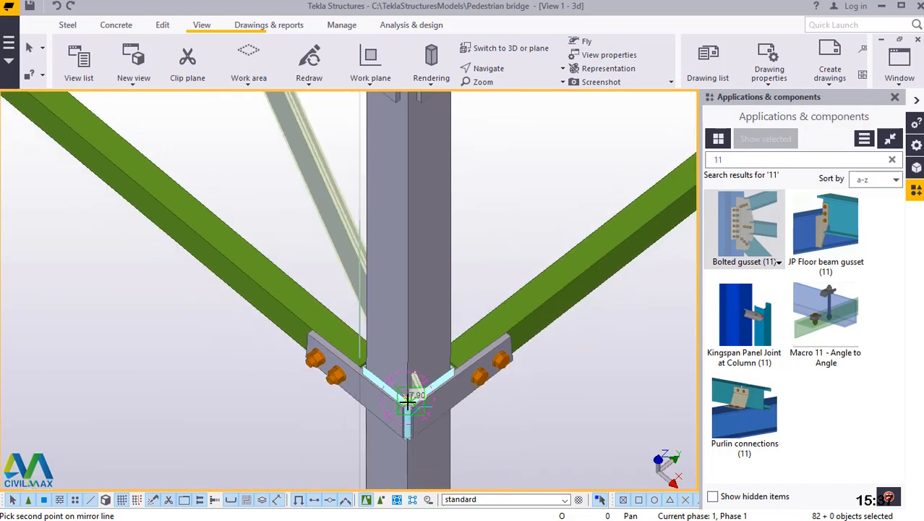
{"action": "scroll", "coordinate": [408, 414], "scroll_direction": "down", "scroll_amount": 4}
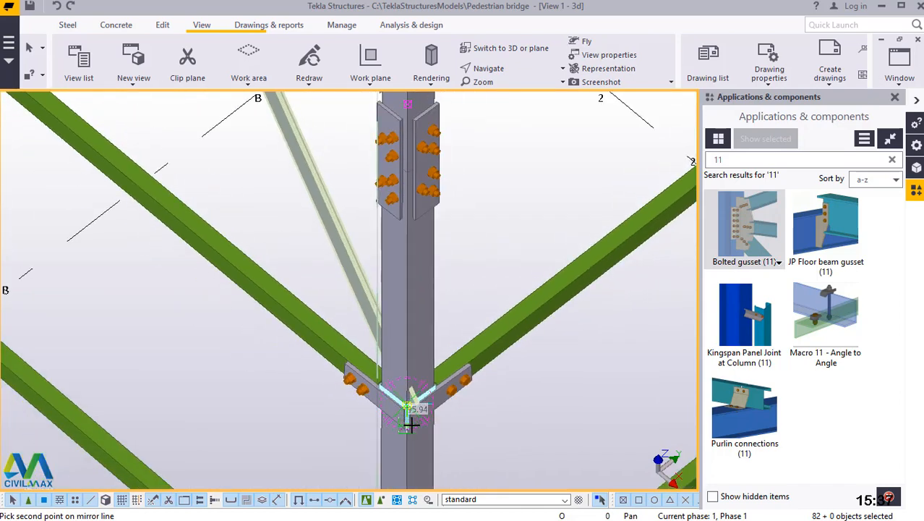
{"action": "scroll", "coordinate": [416, 433], "scroll_direction": "down", "scroll_amount": 3}
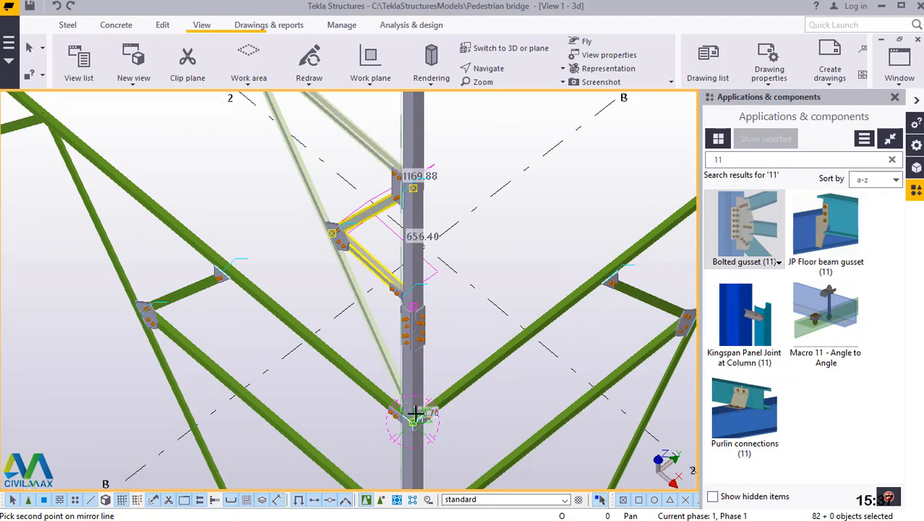
{"action": "scroll", "coordinate": [418, 402], "scroll_direction": "down", "scroll_amount": 5}
{"action": "scroll", "coordinate": [425, 139], "scroll_direction": "up", "scroll_amount": 4}
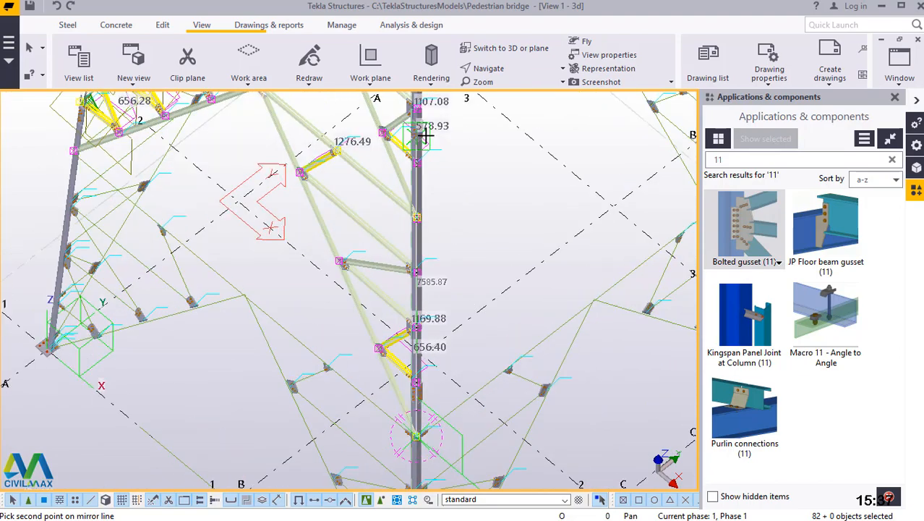
{"action": "scroll", "coordinate": [413, 140], "scroll_direction": "up", "scroll_amount": 6}
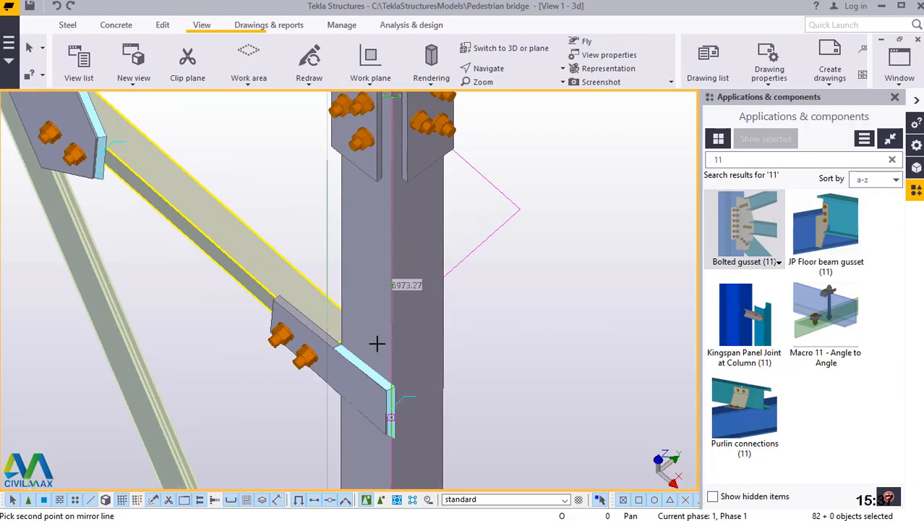
{"action": "scroll", "coordinate": [377, 347], "scroll_direction": "down", "scroll_amount": 2}
{"action": "scroll", "coordinate": [382, 311], "scroll_direction": "up", "scroll_amount": 4}
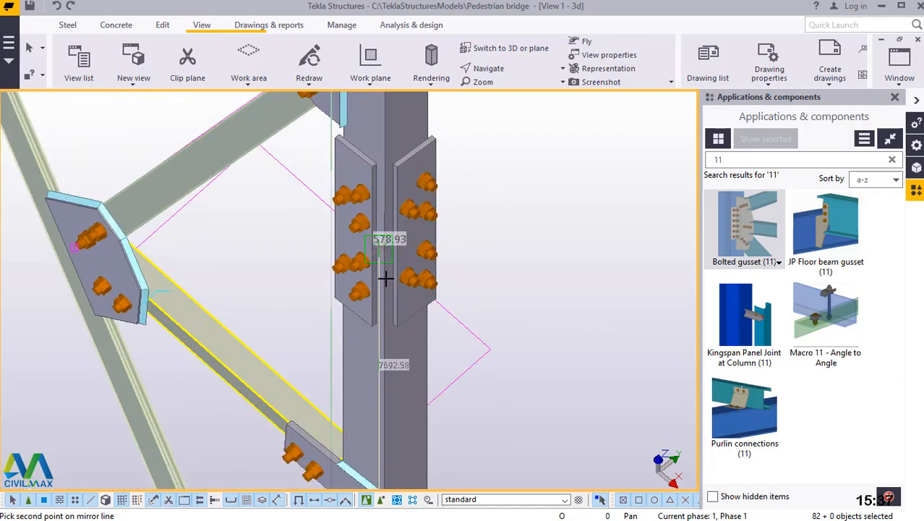
{"action": "scroll", "coordinate": [386, 278], "scroll_direction": "up", "scroll_amount": 5}
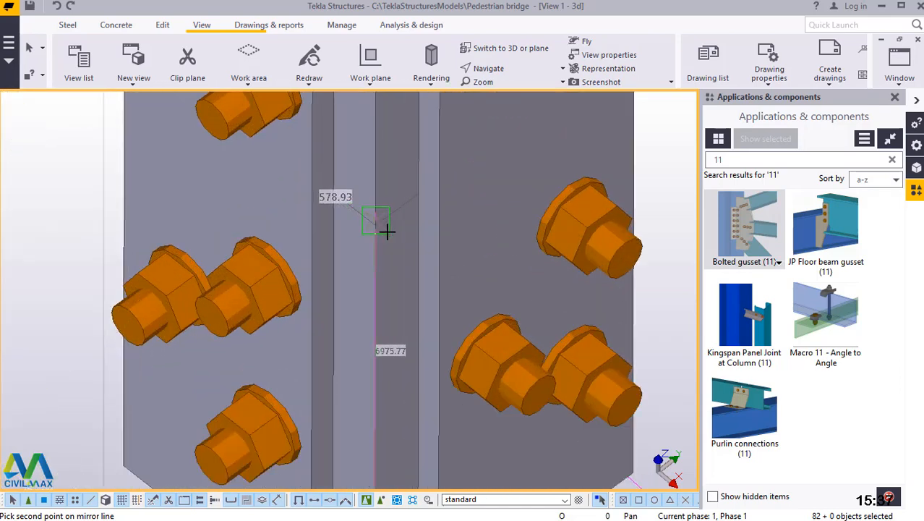
{"action": "scroll", "coordinate": [386, 230], "scroll_direction": "up", "scroll_amount": 2}
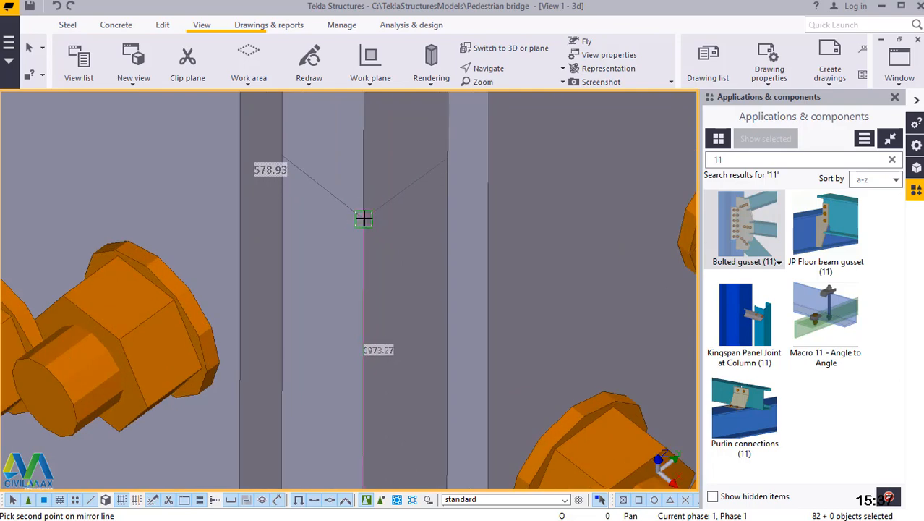
{"action": "left_click", "coordinate": [364, 218]}
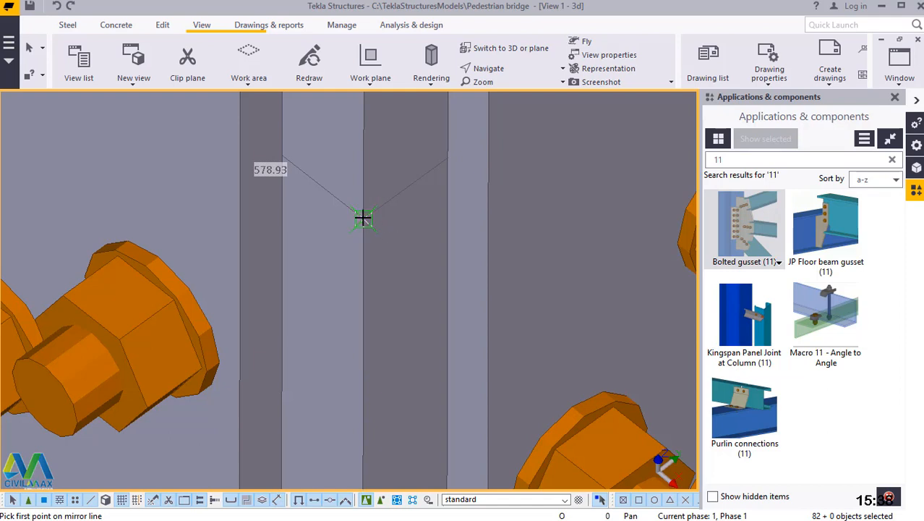
{"action": "left_click", "coordinate": [364, 219]}
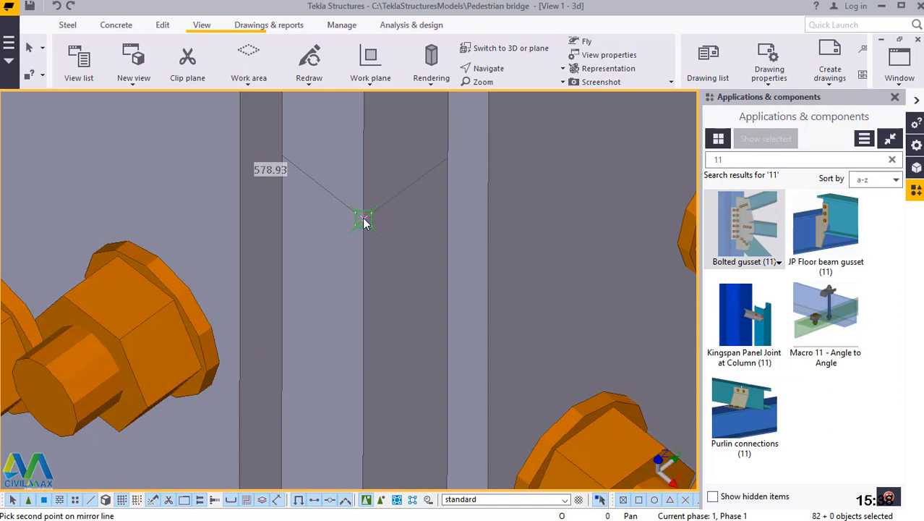
{"action": "right_click", "coordinate": [364, 218]}
{"action": "left_click", "coordinate": [392, 223]}
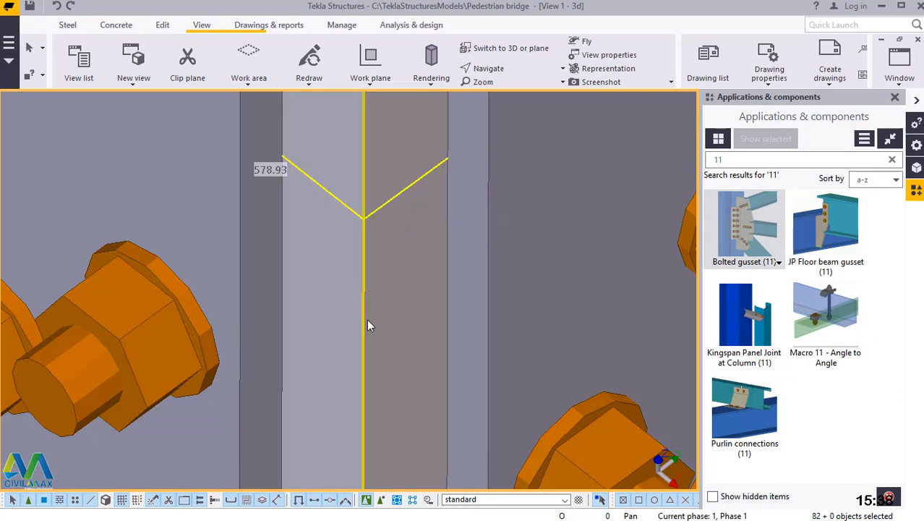
Start a new mirror copy of the selected bracing and set the mirror line's first point on the corner leg's outer edge between the lower gusset plates.
{"action": "scroll", "coordinate": [368, 319], "scroll_direction": "down", "scroll_amount": 2}
{"action": "scroll", "coordinate": [379, 321], "scroll_direction": "down", "scroll_amount": 5}
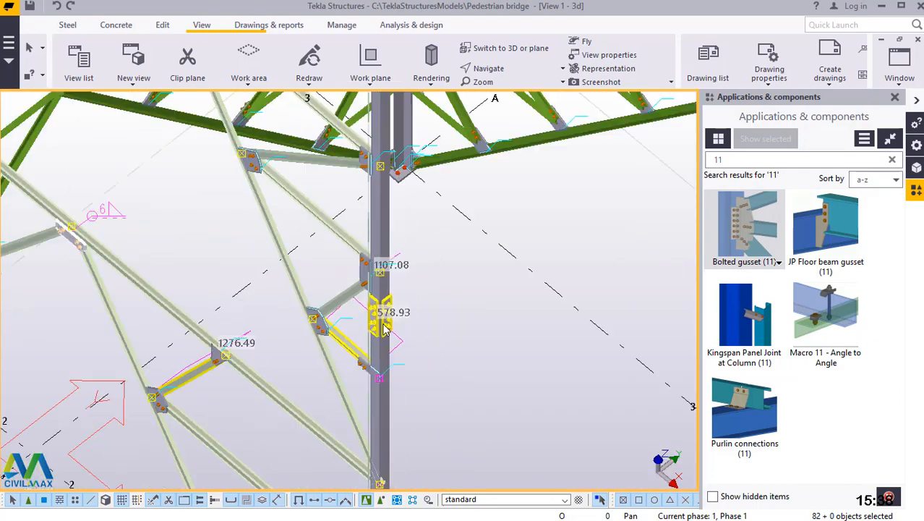
{"action": "scroll", "coordinate": [386, 331], "scroll_direction": "down", "scroll_amount": 1}
{"action": "scroll", "coordinate": [422, 315], "scroll_direction": "down", "scroll_amount": 4}
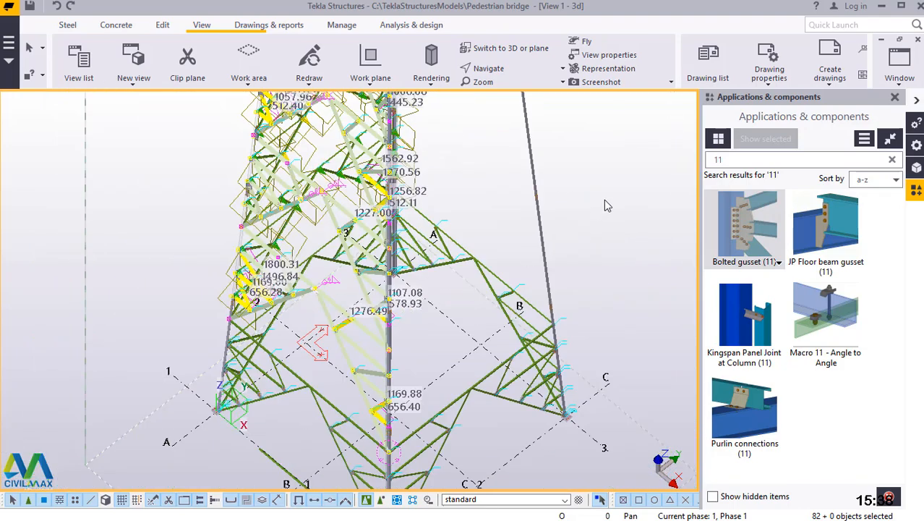
{"action": "right_click", "coordinate": [606, 142]}
{"action": "mouse_move", "coordinate": [680, 193]}
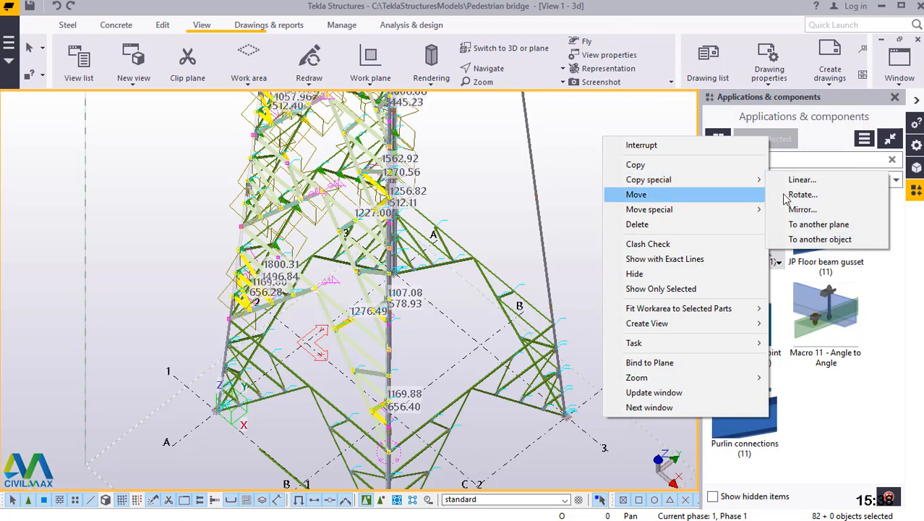
{"action": "mouse_move", "coordinate": [648, 179]}
{"action": "left_click", "coordinate": [801, 208]}
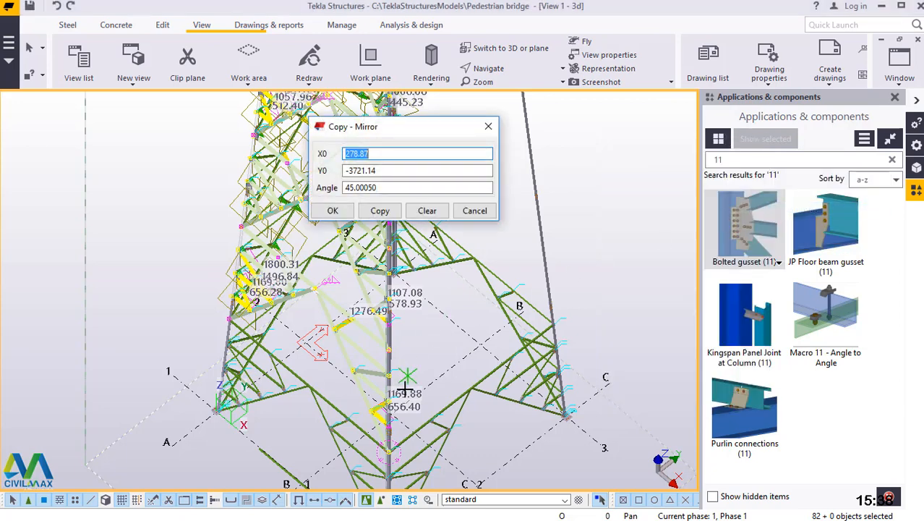
{"action": "scroll", "coordinate": [385, 433], "scroll_direction": "up", "scroll_amount": 1}
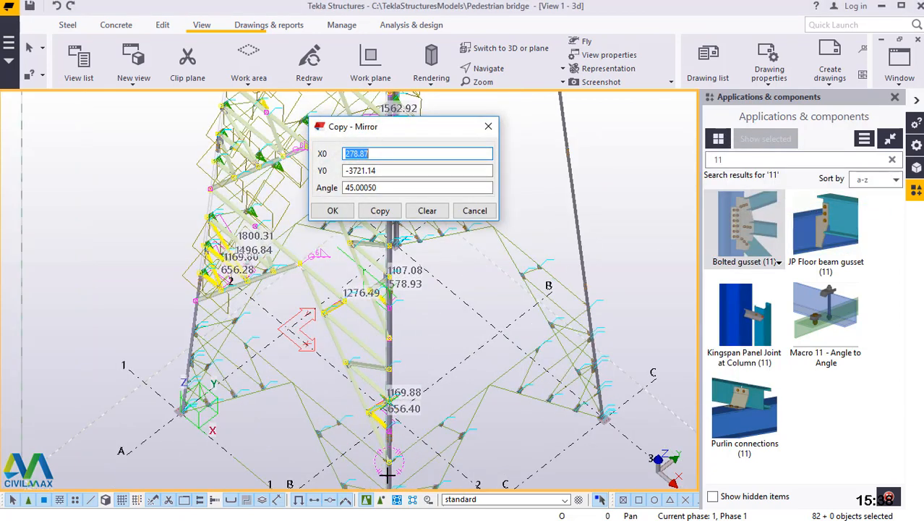
{"action": "scroll", "coordinate": [391, 475], "scroll_direction": "up", "scroll_amount": 5}
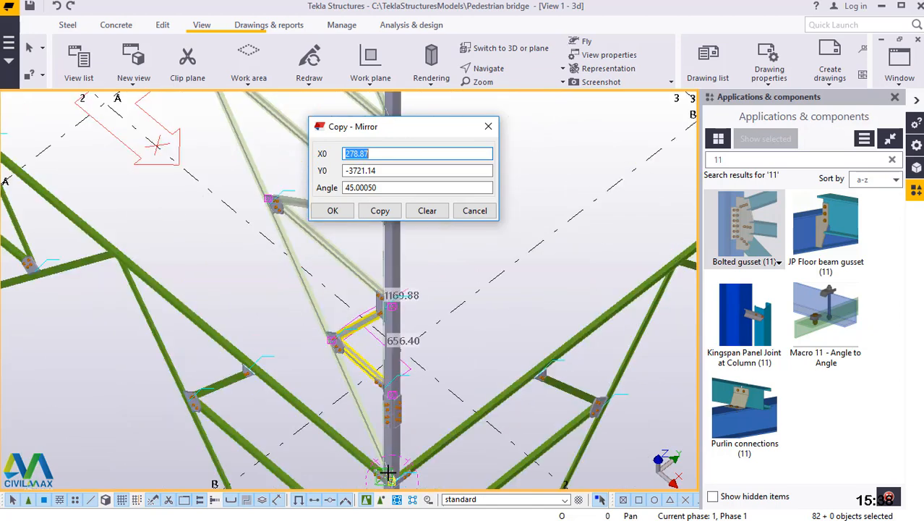
{"action": "scroll", "coordinate": [395, 452], "scroll_direction": "up", "scroll_amount": 3}
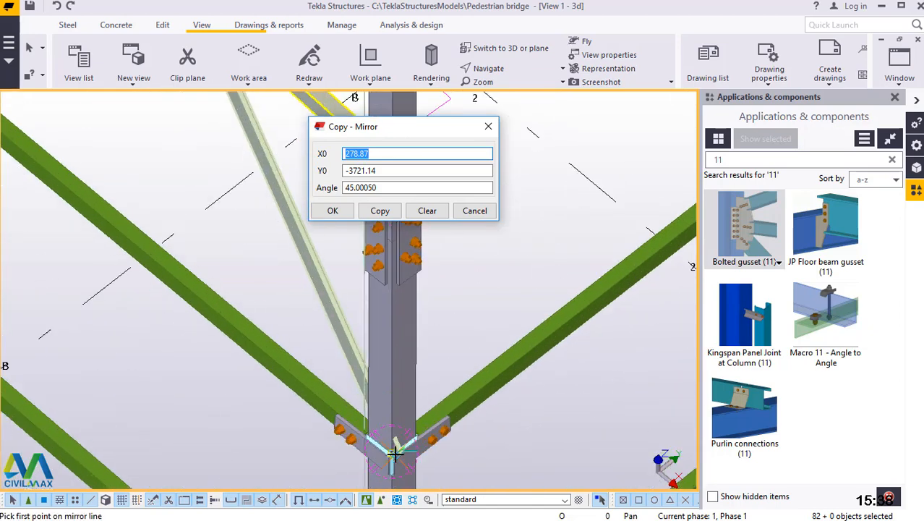
{"action": "scroll", "coordinate": [389, 454], "scroll_direction": "up", "scroll_amount": 4}
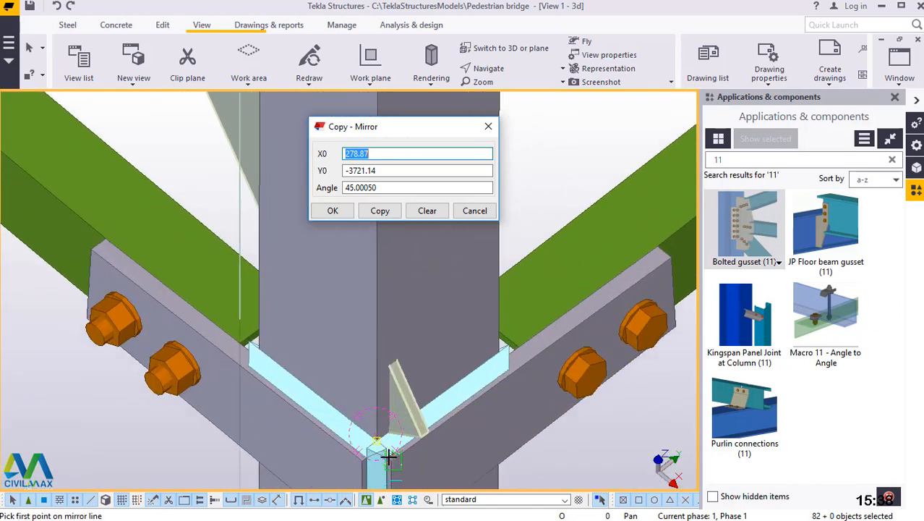
{"action": "scroll", "coordinate": [382, 439], "scroll_direction": "up", "scroll_amount": 1}
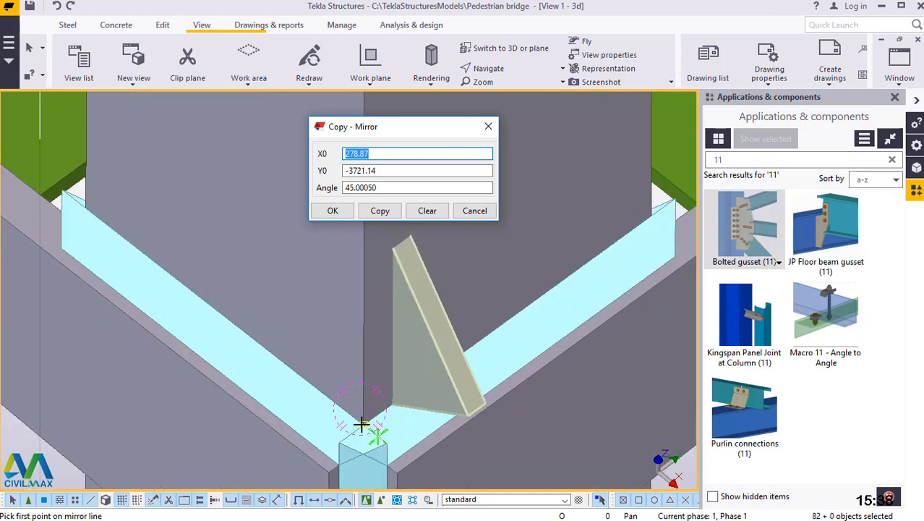
{"action": "scroll", "coordinate": [361, 425], "scroll_direction": "up", "scroll_amount": 1}
{"action": "scroll", "coordinate": [421, 419], "scroll_direction": "down", "scroll_amount": 2}
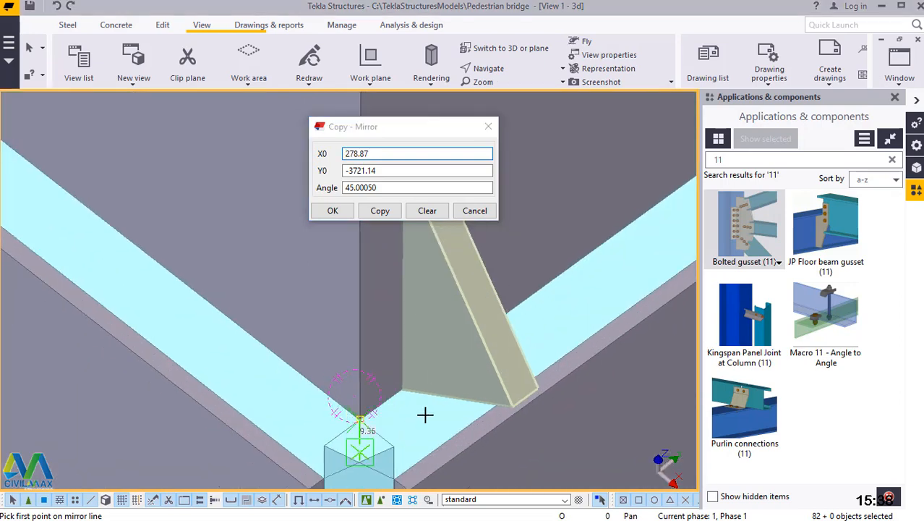
{"action": "scroll", "coordinate": [413, 415], "scroll_direction": "down", "scroll_amount": 3}
{"action": "left_click", "coordinate": [421, 410]}
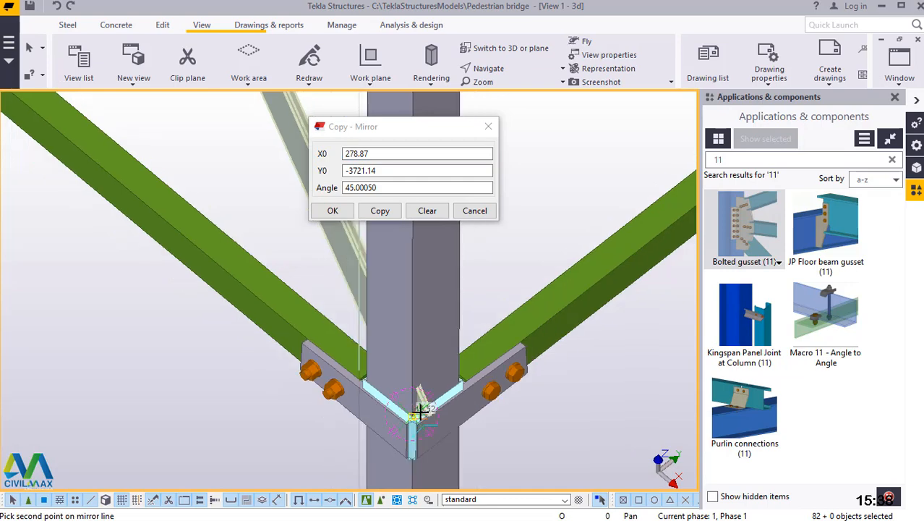
Set the mirror line's second point higher on the same leg's outer edge, between the bolted splice plates beside the 578.93 brace dimension.
{"action": "scroll", "coordinate": [420, 411], "scroll_direction": "down", "scroll_amount": 5}
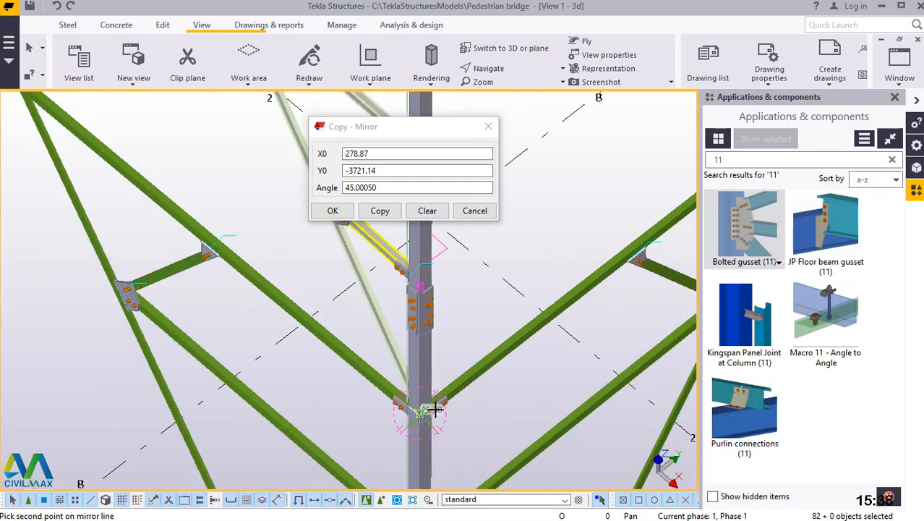
{"action": "scroll", "coordinate": [441, 412], "scroll_direction": "down", "scroll_amount": 3}
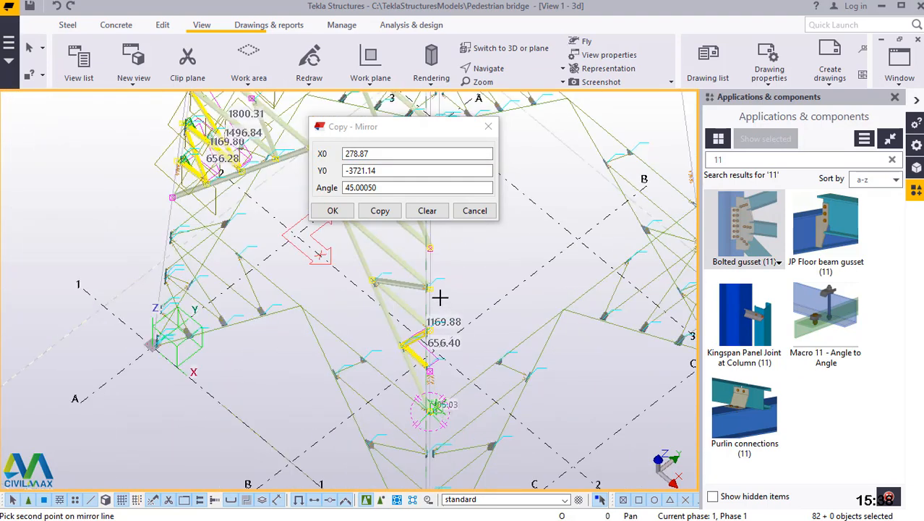
{"action": "scroll", "coordinate": [430, 279], "scroll_direction": "down", "scroll_amount": 3}
{"action": "scroll", "coordinate": [431, 283], "scroll_direction": "up", "scroll_amount": 2}
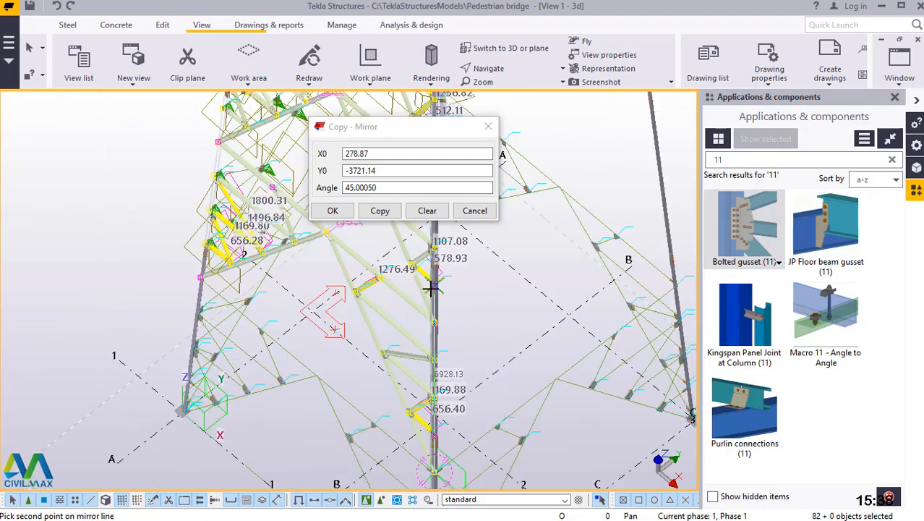
{"action": "scroll", "coordinate": [431, 292], "scroll_direction": "up", "scroll_amount": 5}
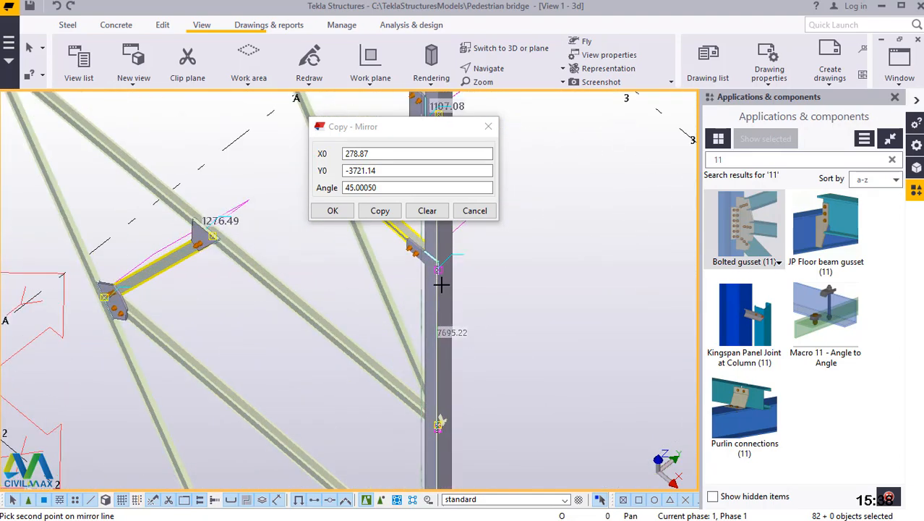
{"action": "scroll", "coordinate": [434, 290], "scroll_direction": "up", "scroll_amount": 5}
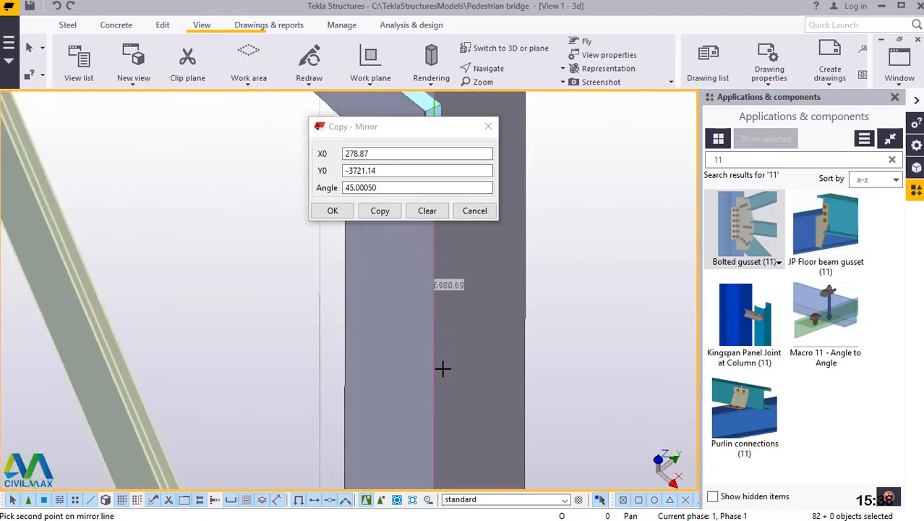
{"action": "scroll", "coordinate": [441, 376], "scroll_direction": "down", "scroll_amount": 6}
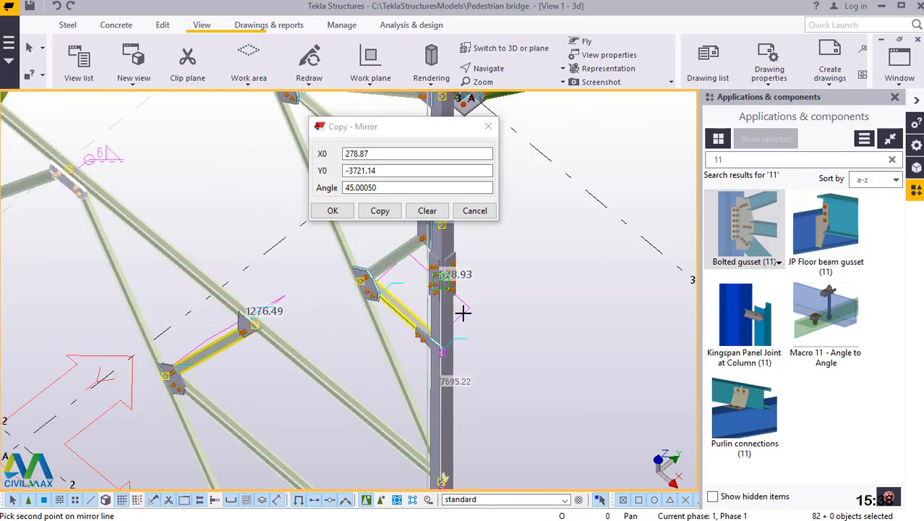
{"action": "scroll", "coordinate": [437, 293], "scroll_direction": "up", "scroll_amount": 2}
{"action": "scroll", "coordinate": [434, 315], "scroll_direction": "up", "scroll_amount": 4}
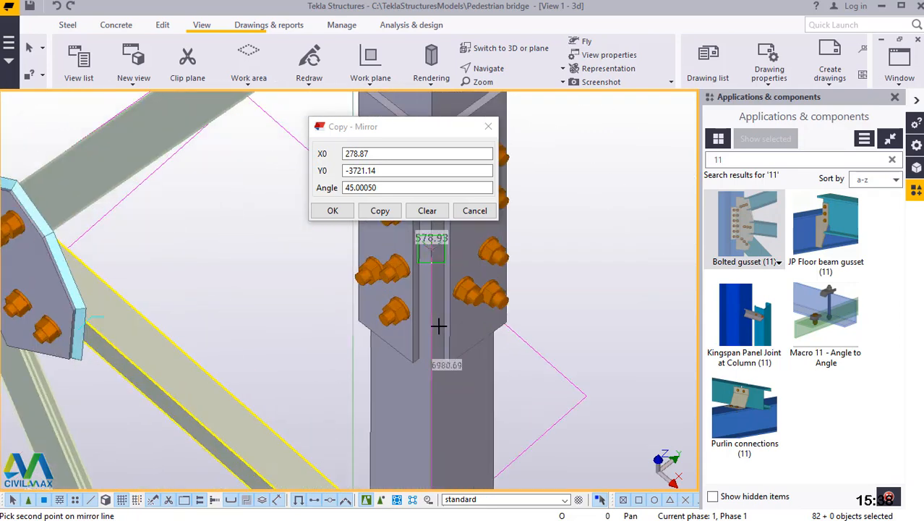
{"action": "scroll", "coordinate": [436, 324], "scroll_direction": "up", "scroll_amount": 2}
{"action": "scroll", "coordinate": [434, 360], "scroll_direction": "down", "scroll_amount": 1}
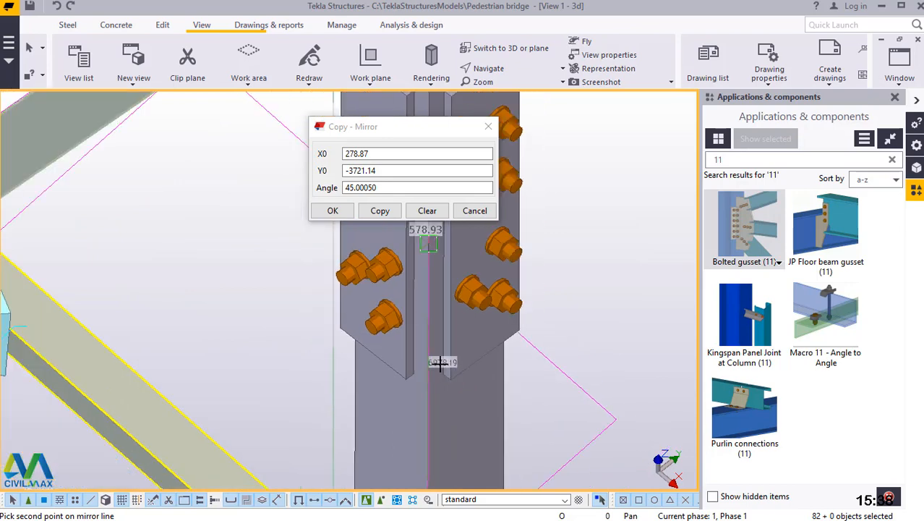
{"action": "scroll", "coordinate": [429, 267], "scroll_direction": "up", "scroll_amount": 2}
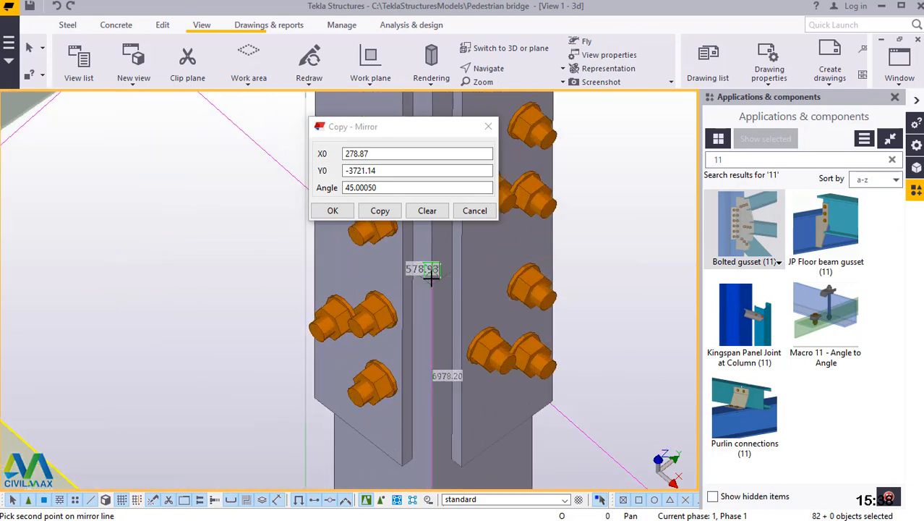
{"action": "scroll", "coordinate": [431, 276], "scroll_direction": "up", "scroll_amount": 3}
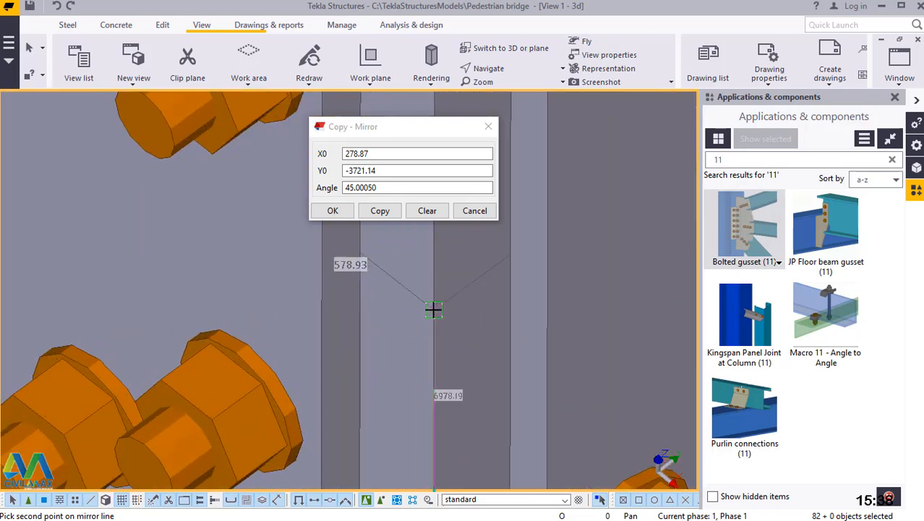
{"action": "left_click", "coordinate": [433, 309]}
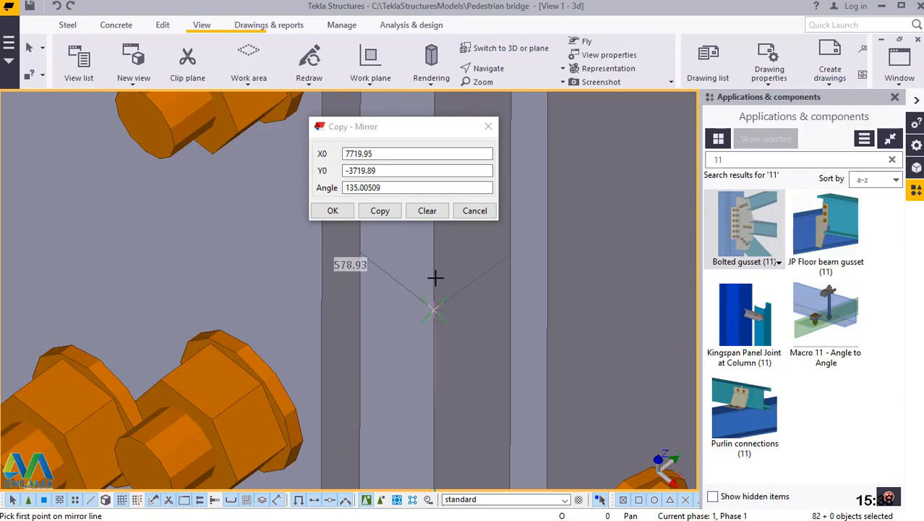
Create the mirrored bracing copy on the adjacent tower face and end the mirror copy command.
{"action": "left_click", "coordinate": [388, 211]}
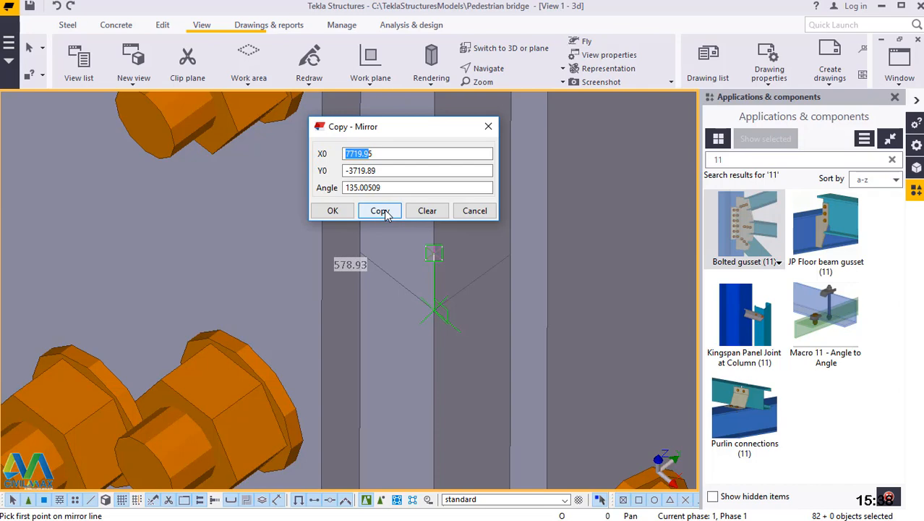
{"action": "left_click", "coordinate": [332, 212]}
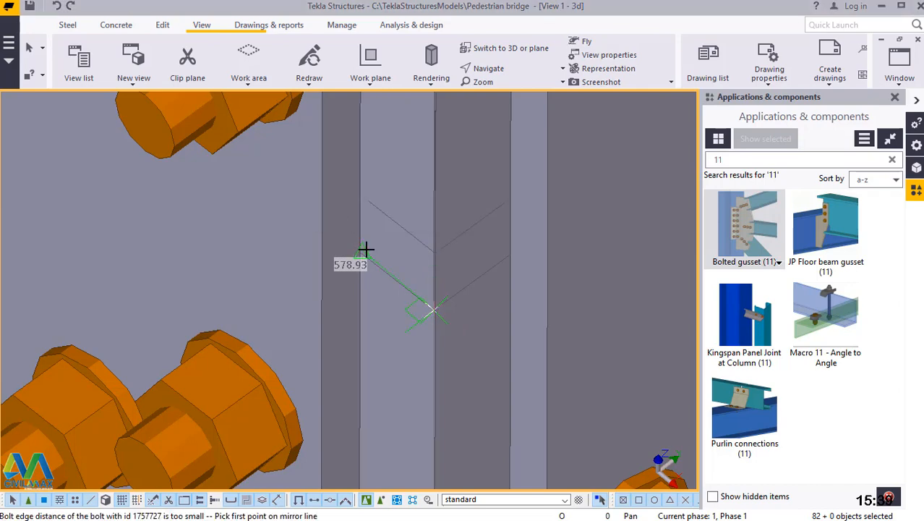
{"action": "scroll", "coordinate": [393, 388], "scroll_direction": "down", "scroll_amount": 5}
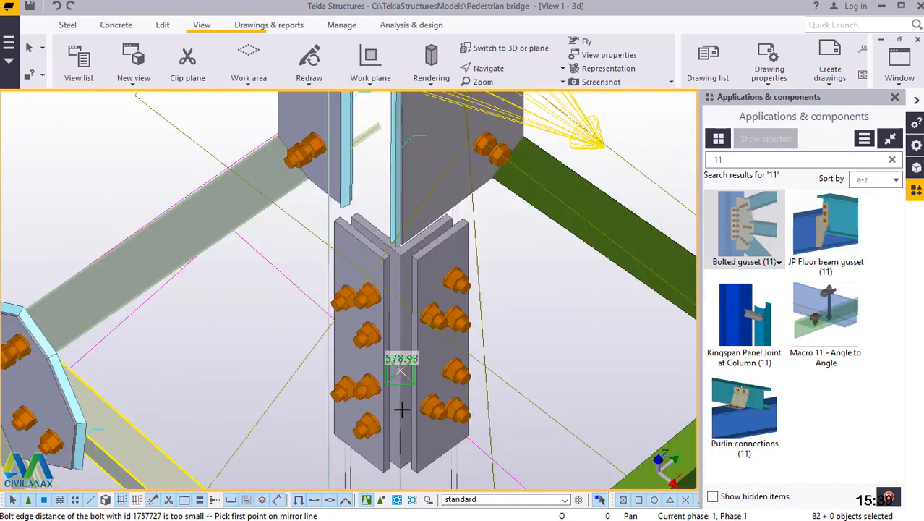
{"action": "scroll", "coordinate": [405, 410], "scroll_direction": "down", "scroll_amount": 5}
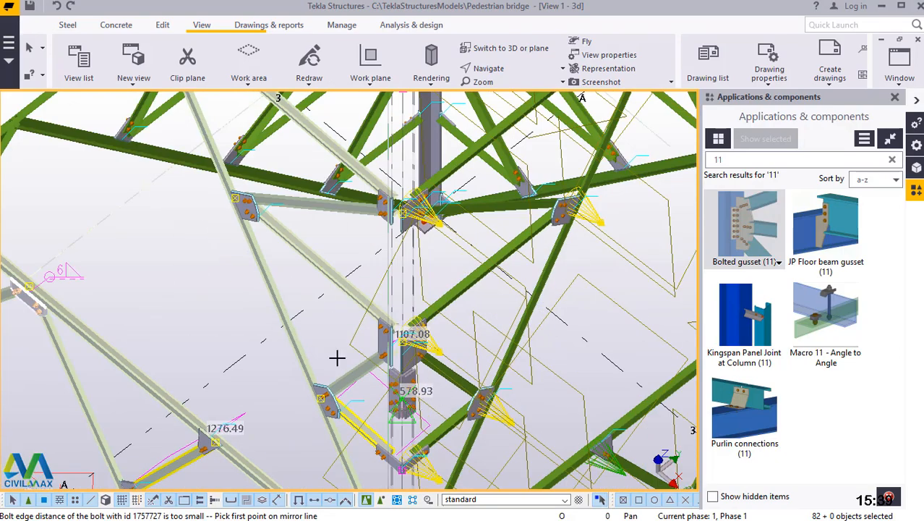
{"action": "scroll", "coordinate": [206, 295], "scroll_direction": "down", "scroll_amount": 3}
{"action": "right_click", "coordinate": [246, 313]}
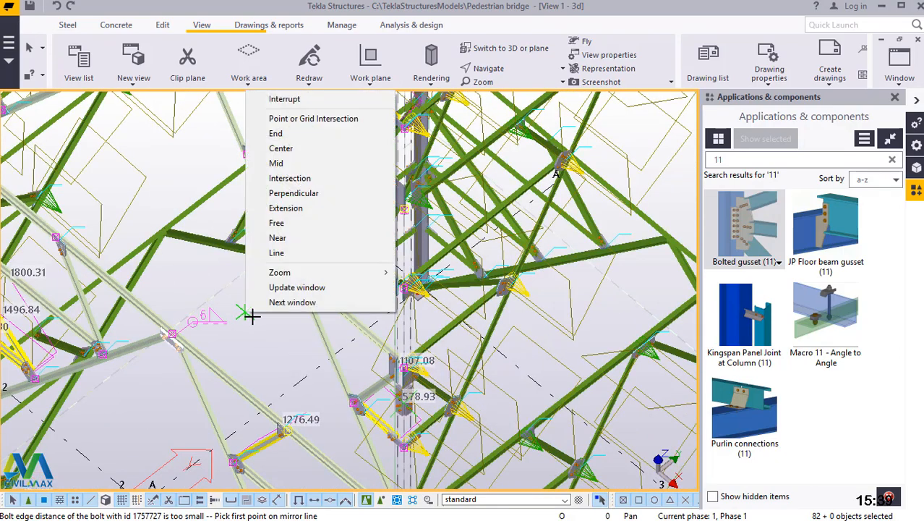
{"action": "left_click", "coordinate": [282, 99]}
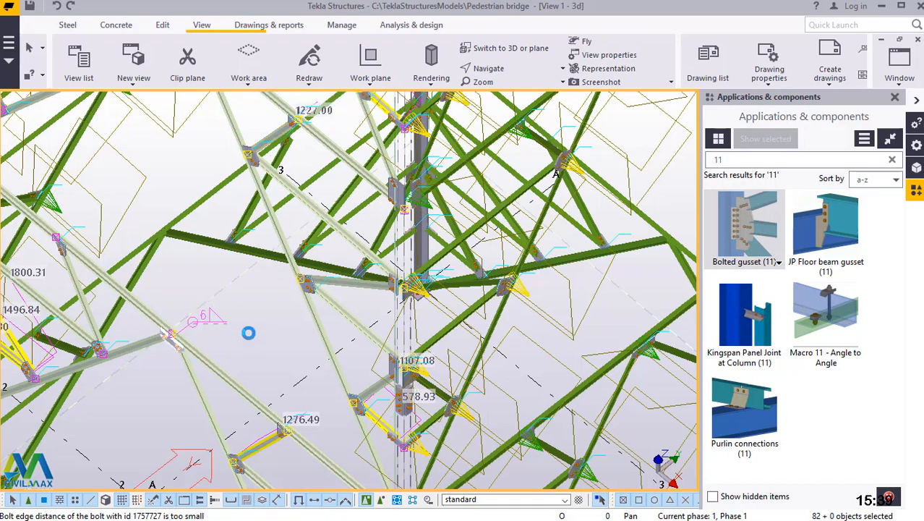
{"action": "right_click", "coordinate": [248, 333]}
{"action": "left_click", "coordinate": [286, 415]}
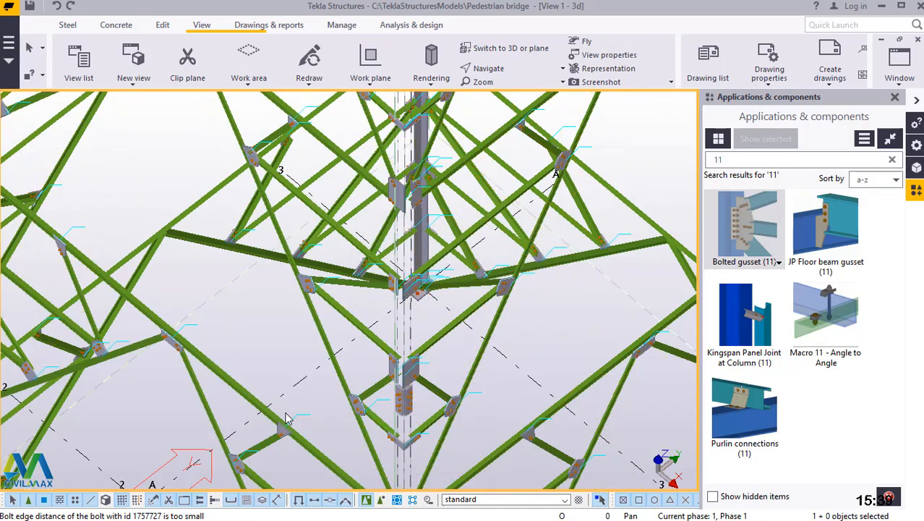
Examine the mirrored bracing over the whole tower, from the base grid up to the unbraced upper legs.
{"action": "scroll", "coordinate": [313, 406], "scroll_direction": "down", "scroll_amount": 10}
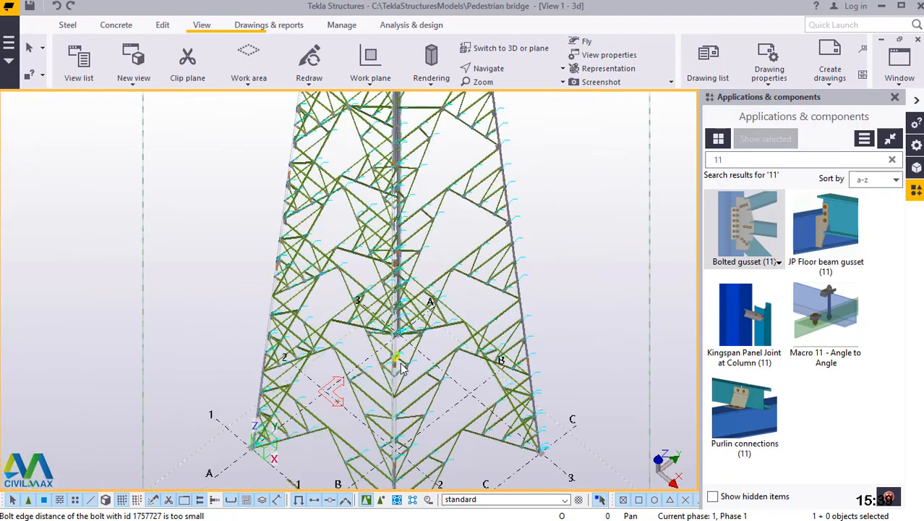
{"action": "scroll", "coordinate": [446, 351], "scroll_direction": "up", "scroll_amount": 3}
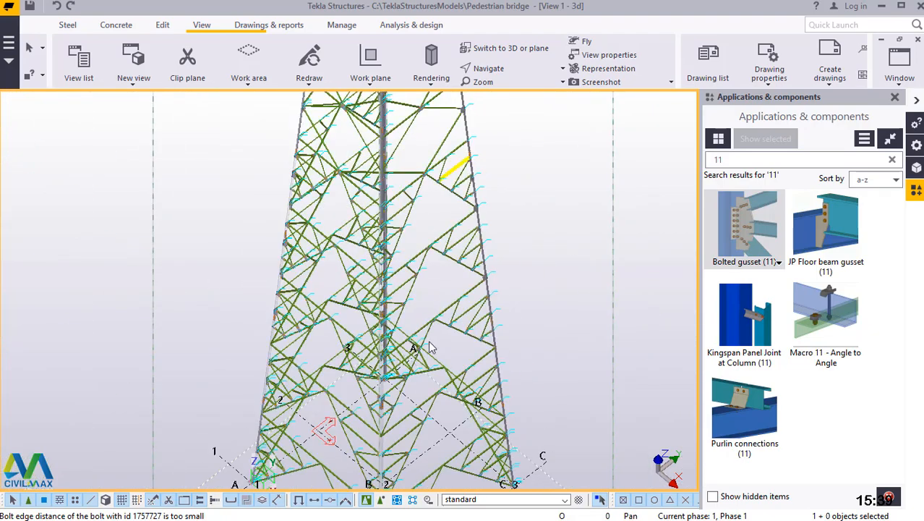
{"action": "scroll", "coordinate": [427, 371], "scroll_direction": "down", "scroll_amount": 5}
{"action": "scroll", "coordinate": [428, 371], "scroll_direction": "down", "scroll_amount": 3}
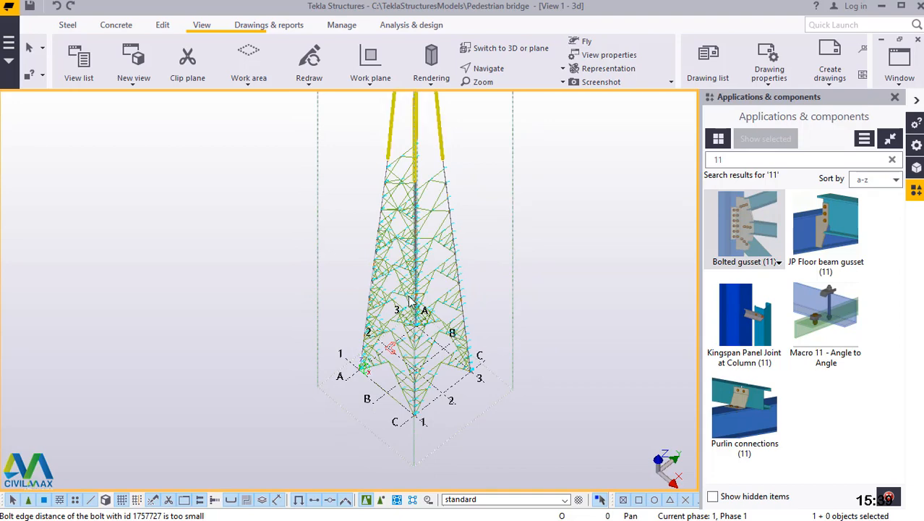
{"action": "scroll", "coordinate": [456, 286], "scroll_direction": "down", "scroll_amount": 3}
{"action": "scroll", "coordinate": [419, 130], "scroll_direction": "up", "scroll_amount": 5}
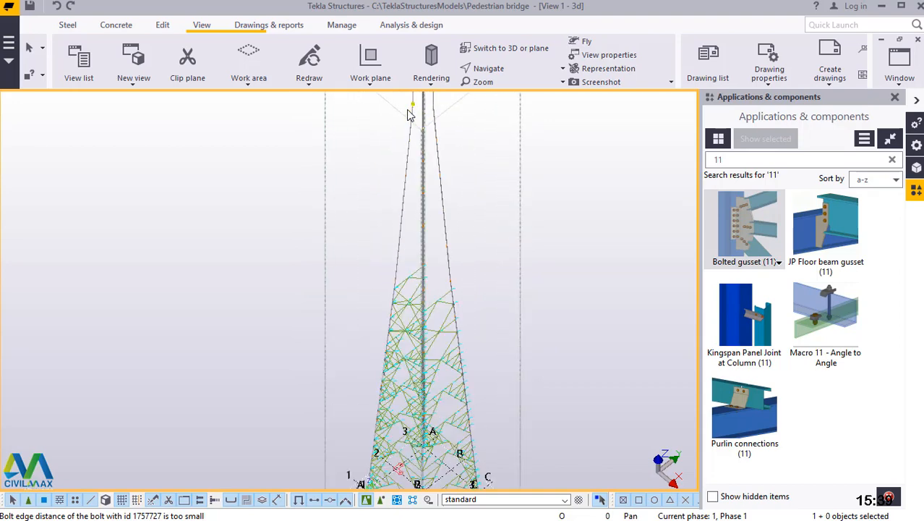
Redraw the model view around the tower's unbraced upper legs.
{"action": "scroll", "coordinate": [429, 138], "scroll_direction": "up", "scroll_amount": 4}
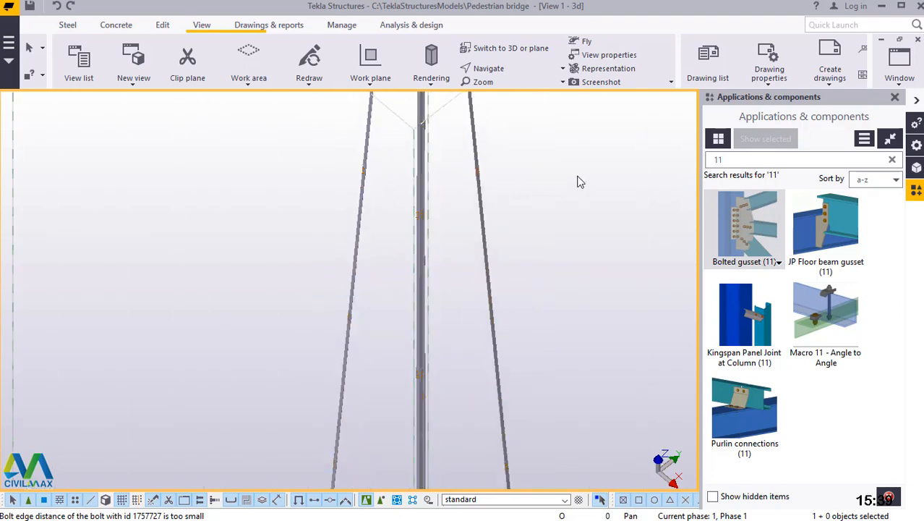
{"action": "right_click", "coordinate": [547, 157]}
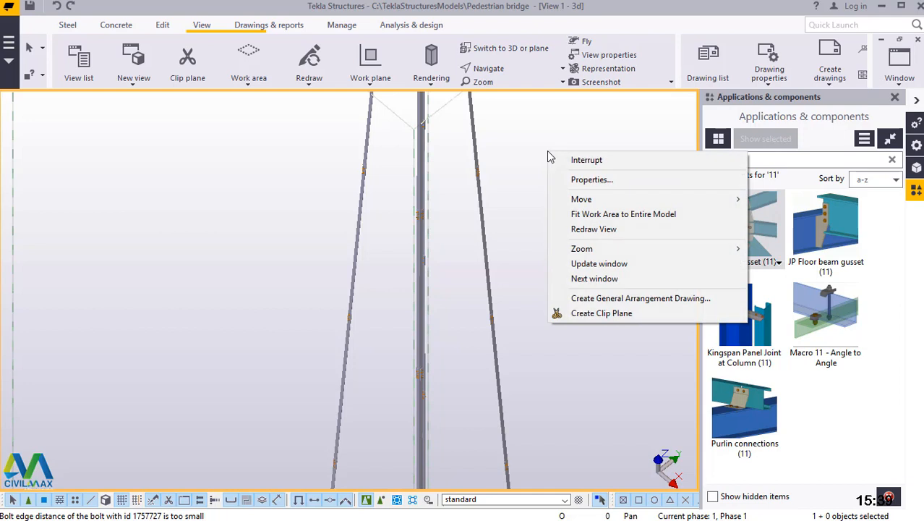
{"action": "left_click", "coordinate": [606, 230]}
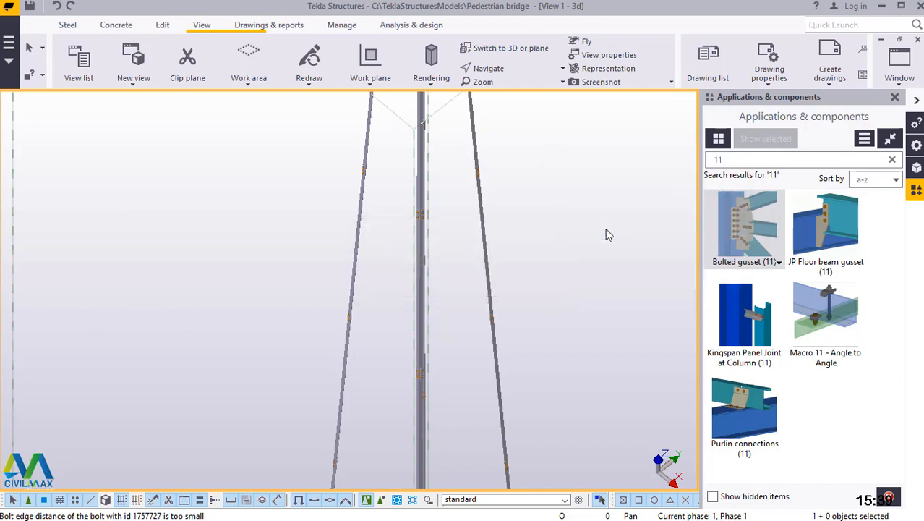
{"action": "scroll", "coordinate": [418, 254], "scroll_direction": "down", "scroll_amount": 5}
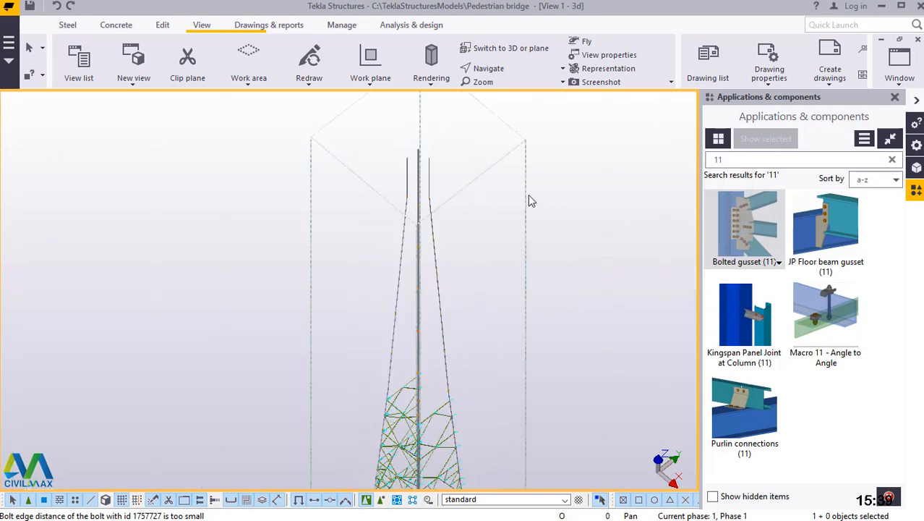
Check the bracing on the tower faces from above in the plane view and return to the 3D view.
{"action": "left_click", "coordinate": [507, 51]}
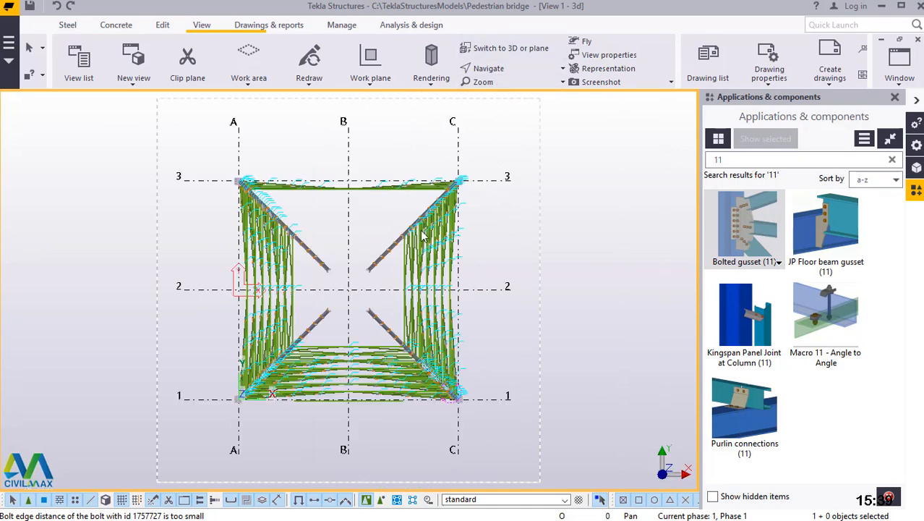
{"action": "scroll", "coordinate": [325, 293], "scroll_direction": "up", "scroll_amount": 8}
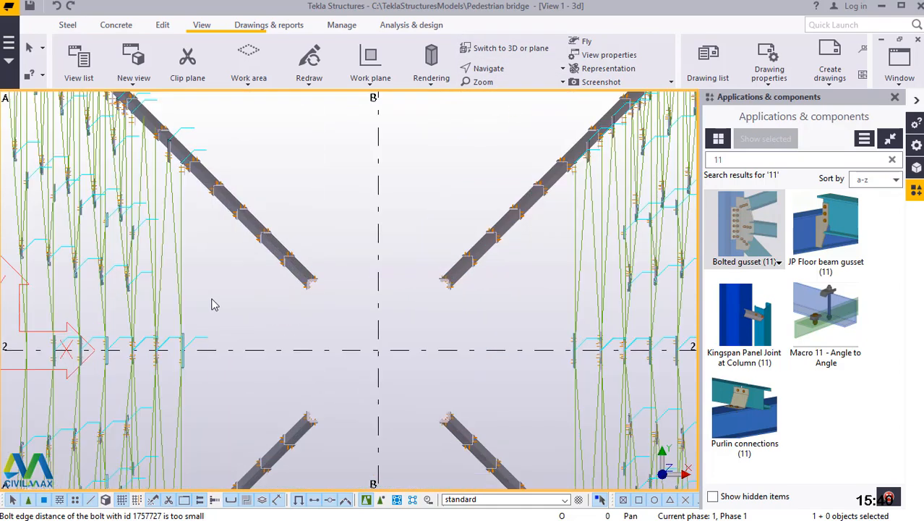
{"action": "scroll", "coordinate": [224, 301], "scroll_direction": "down", "scroll_amount": 8}
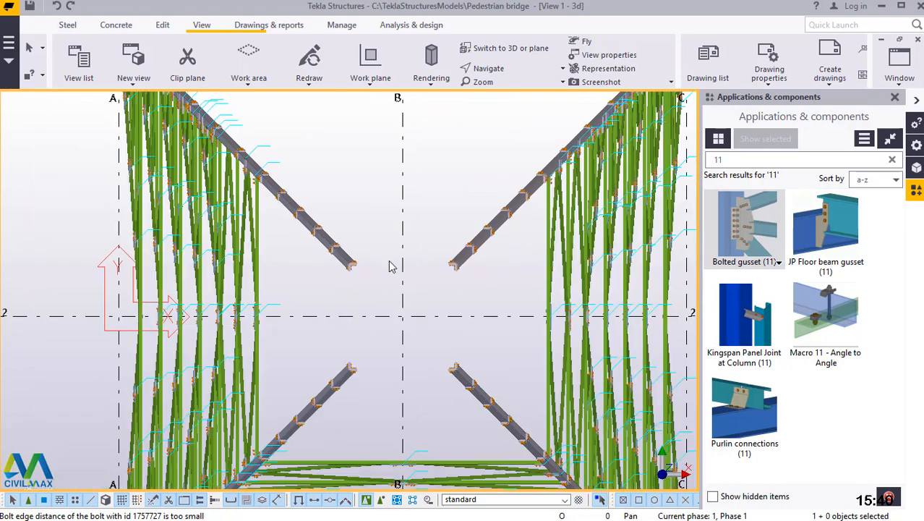
{"action": "left_click", "coordinate": [507, 51]}
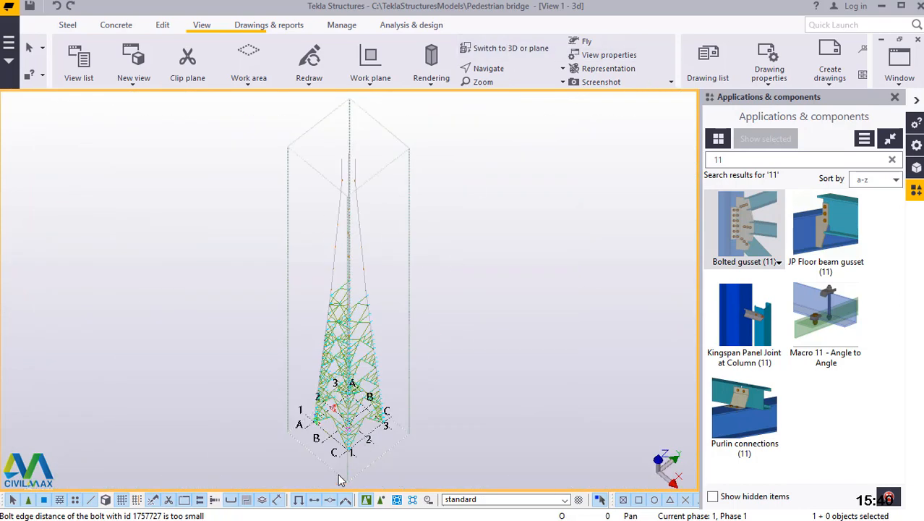
Delete the loose horizontal member lying along grid line 1 between grid lines A and C at the tower base.
{"action": "scroll", "coordinate": [330, 468], "scroll_direction": "up", "scroll_amount": 8}
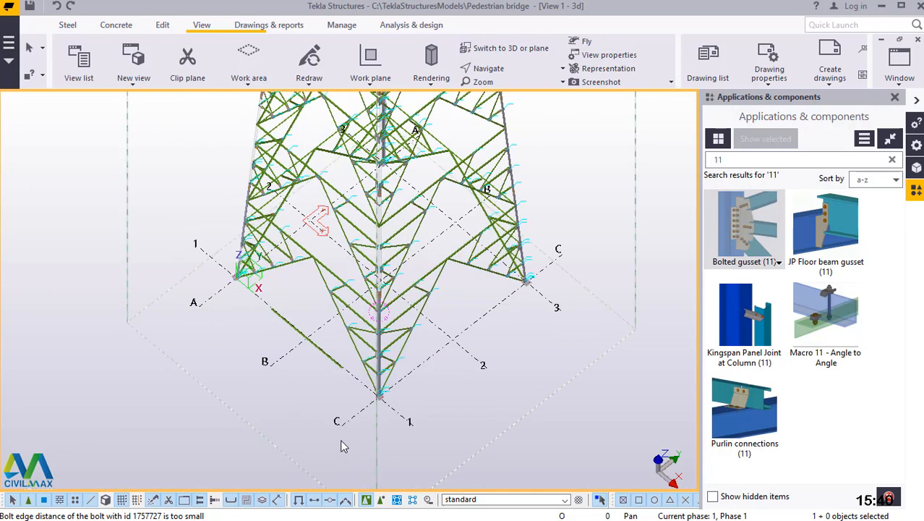
{"action": "scroll", "coordinate": [349, 428], "scroll_direction": "up", "scroll_amount": 4}
{"action": "scroll", "coordinate": [463, 431], "scroll_direction": "down", "scroll_amount": 5}
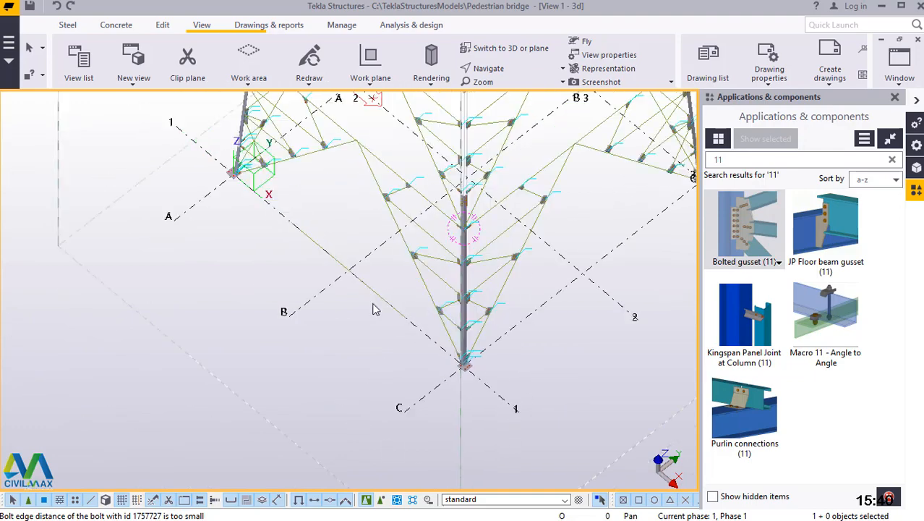
{"action": "scroll", "coordinate": [347, 298], "scroll_direction": "up", "scroll_amount": 3}
{"action": "scroll", "coordinate": [405, 304], "scroll_direction": "up", "scroll_amount": 3}
{"action": "left_click", "coordinate": [405, 305]}
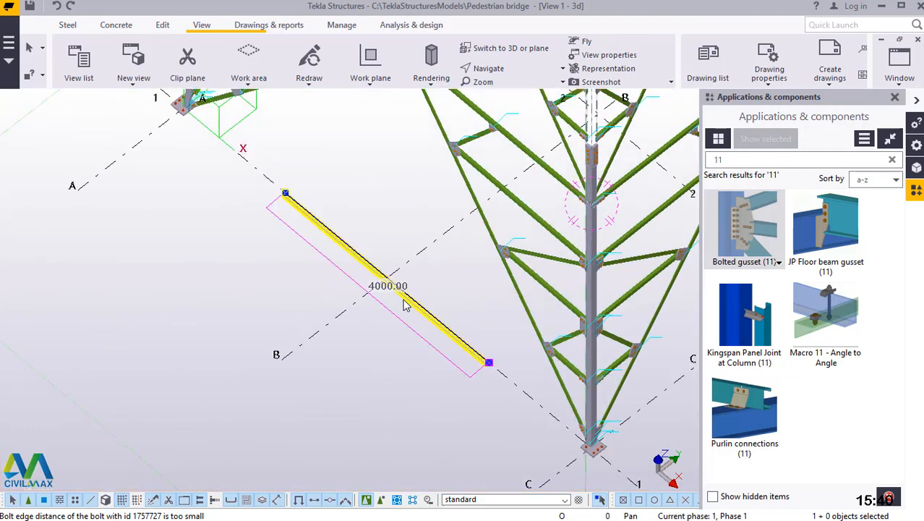
{"action": "key", "text": "Escape"}
{"action": "scroll", "coordinate": [366, 384], "scroll_direction": "down", "scroll_amount": 10}
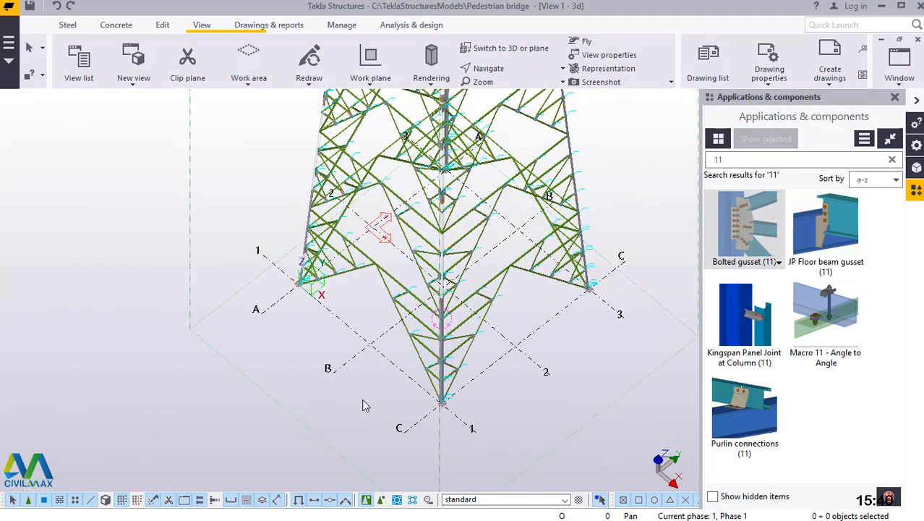
Close the Applications & components panel and examine the tower's bracing and gusset connections from the base grid to the upper legs.
{"action": "scroll", "coordinate": [527, 153], "scroll_direction": "up", "scroll_amount": 2}
{"action": "scroll", "coordinate": [250, 287], "scroll_direction": "up", "scroll_amount": 2}
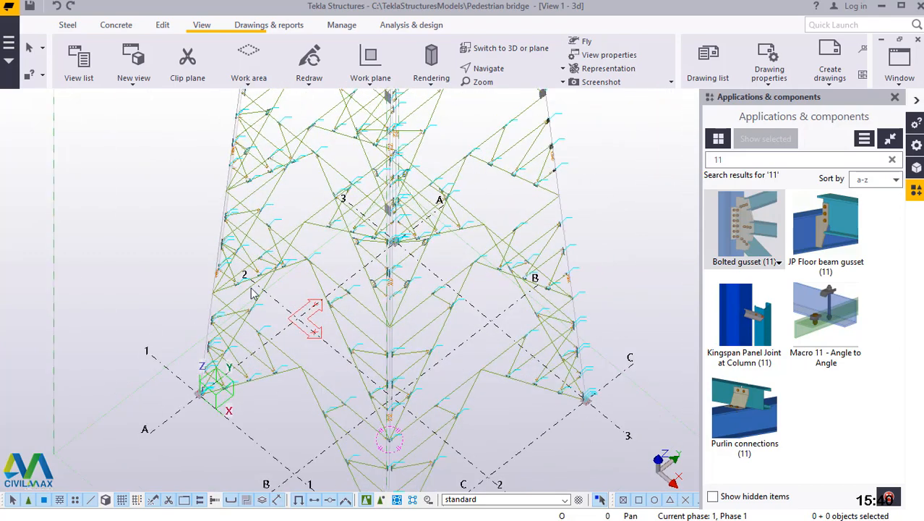
{"action": "scroll", "coordinate": [387, 413], "scroll_direction": "down", "scroll_amount": 4}
{"action": "scroll", "coordinate": [398, 413], "scroll_direction": "down", "scroll_amount": 6}
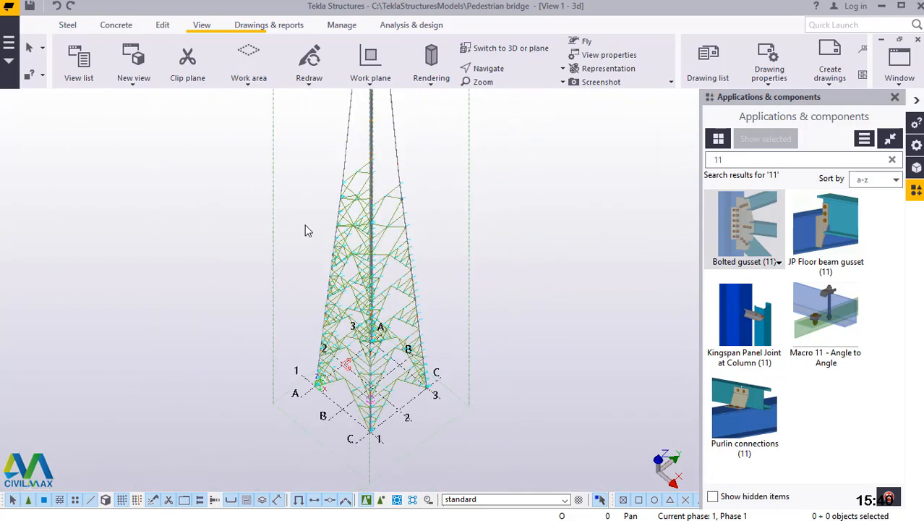
{"action": "scroll", "coordinate": [373, 242], "scroll_direction": "up", "scroll_amount": 6}
{"action": "scroll", "coordinate": [283, 290], "scroll_direction": "up", "scroll_amount": 5}
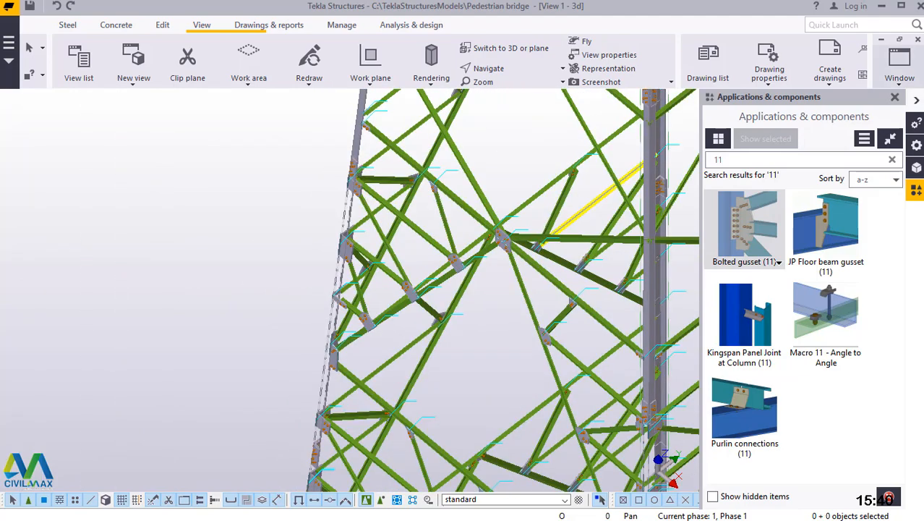
{"action": "left_click", "coordinate": [895, 99]}
{"action": "scroll", "coordinate": [331, 290], "scroll_direction": "down", "scroll_amount": 5}
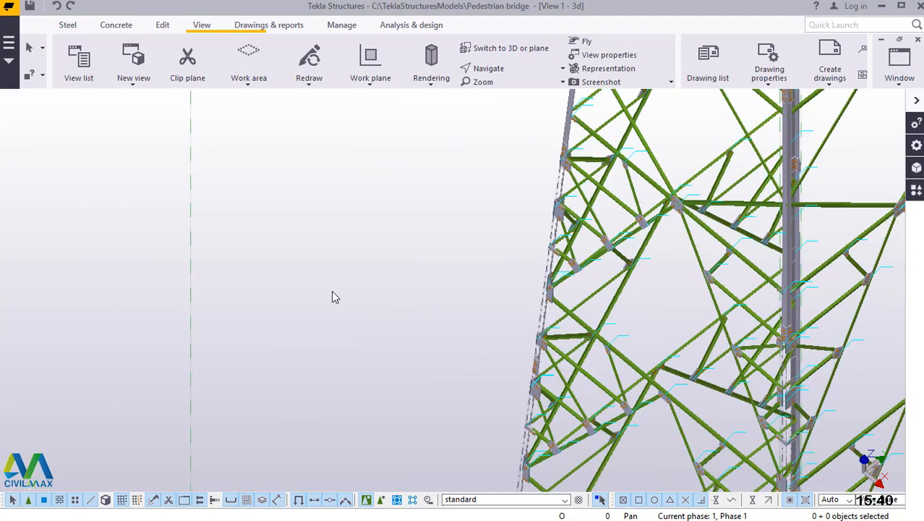
{"action": "scroll", "coordinate": [309, 282], "scroll_direction": "down", "scroll_amount": 2}
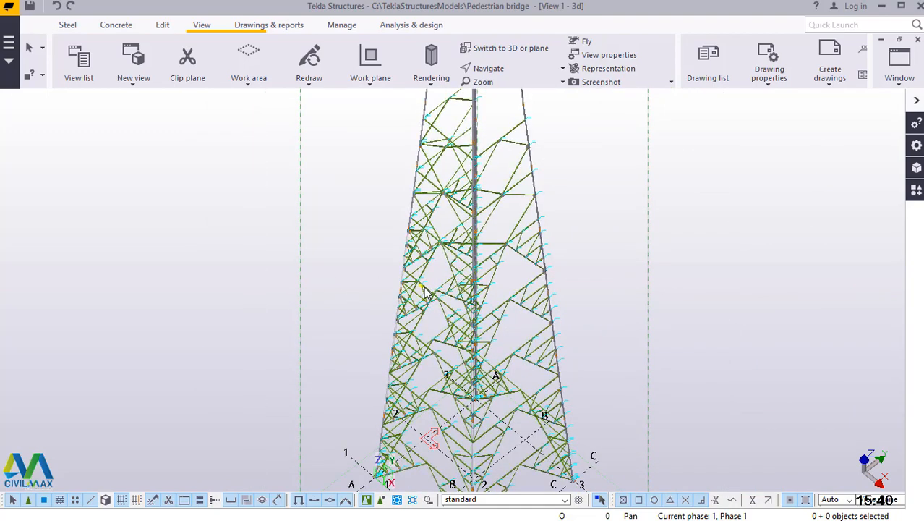
{"action": "scroll", "coordinate": [430, 292], "scroll_direction": "down", "scroll_amount": 4}
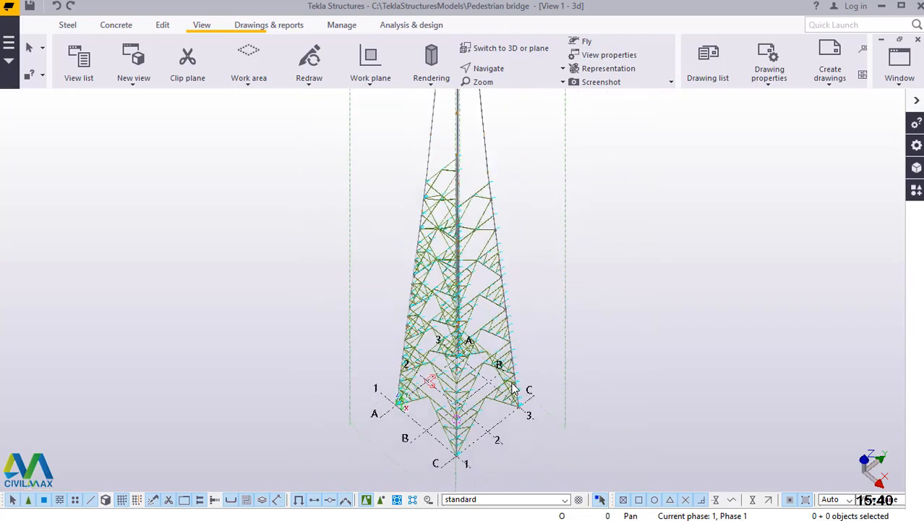